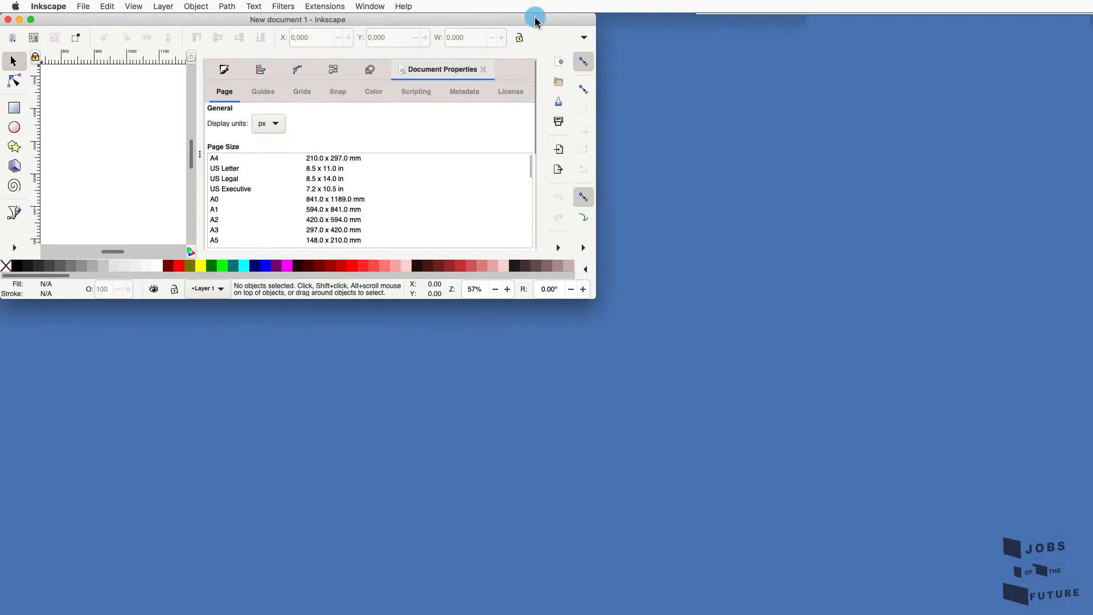
- Maximise the Inkscape window, collapse the Document Properties dock and recentre the blank page
{"action": "double_click", "coordinate": [418, 20]}
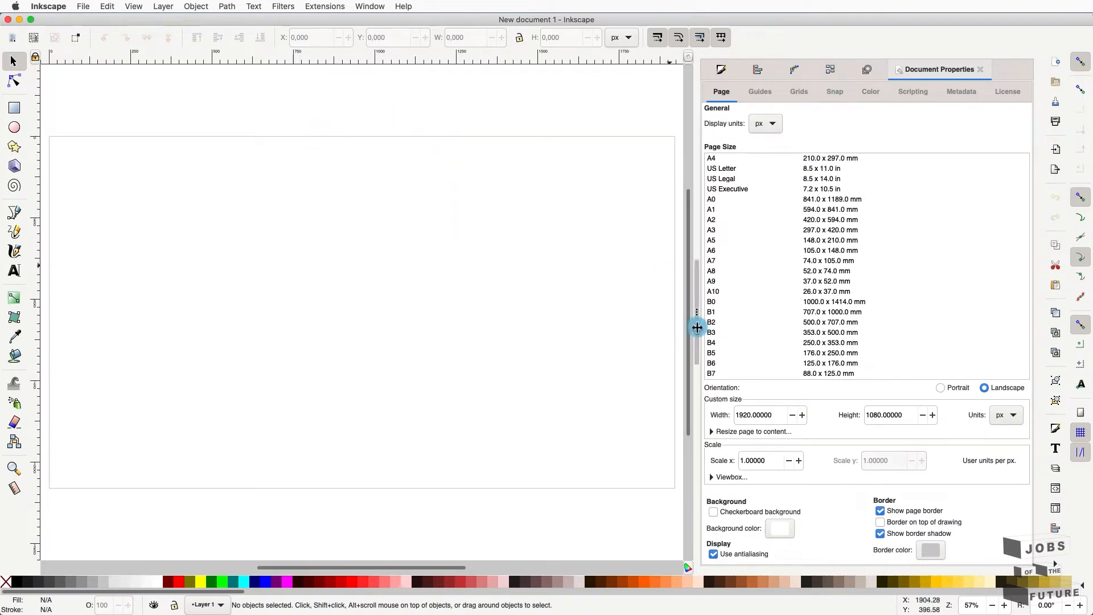
{"action": "left_click_drag", "start_coordinate": [697, 326], "coordinate": [927, 295]}
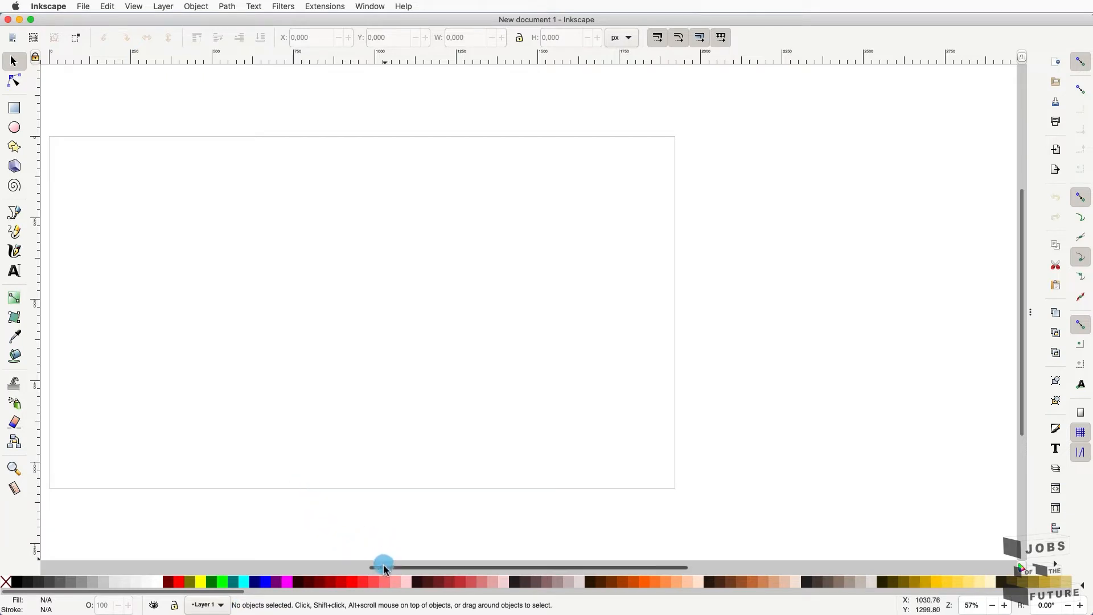
{"action": "left_click_drag", "start_coordinate": [381, 567], "coordinate": [323, 565]}
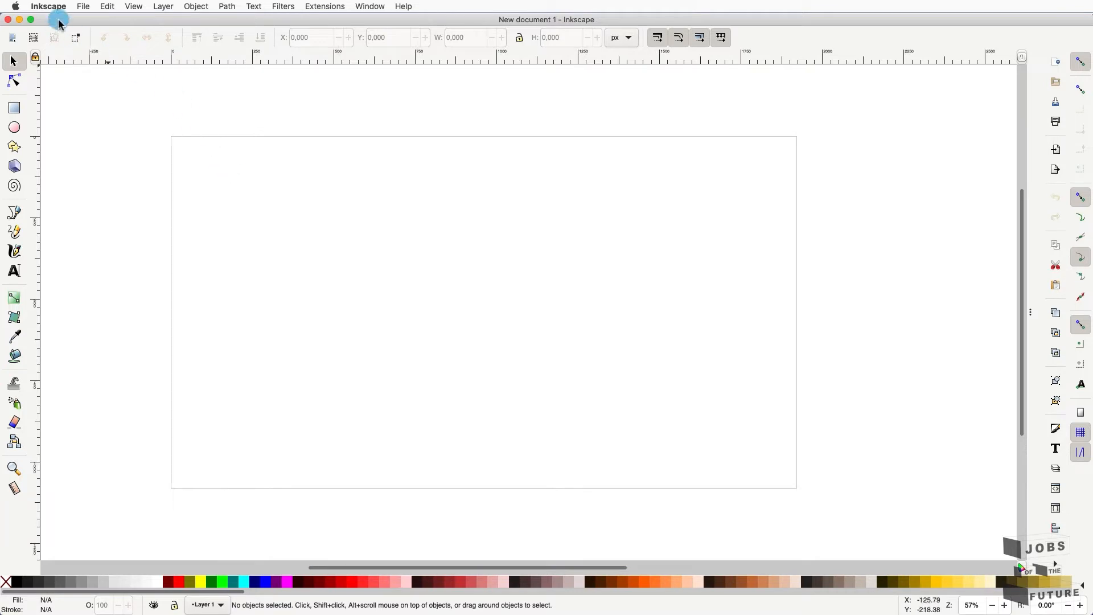
- Browse the menu bar menus, then bring up File > Document Properties for the page
{"action": "left_click", "coordinate": [82, 6]}
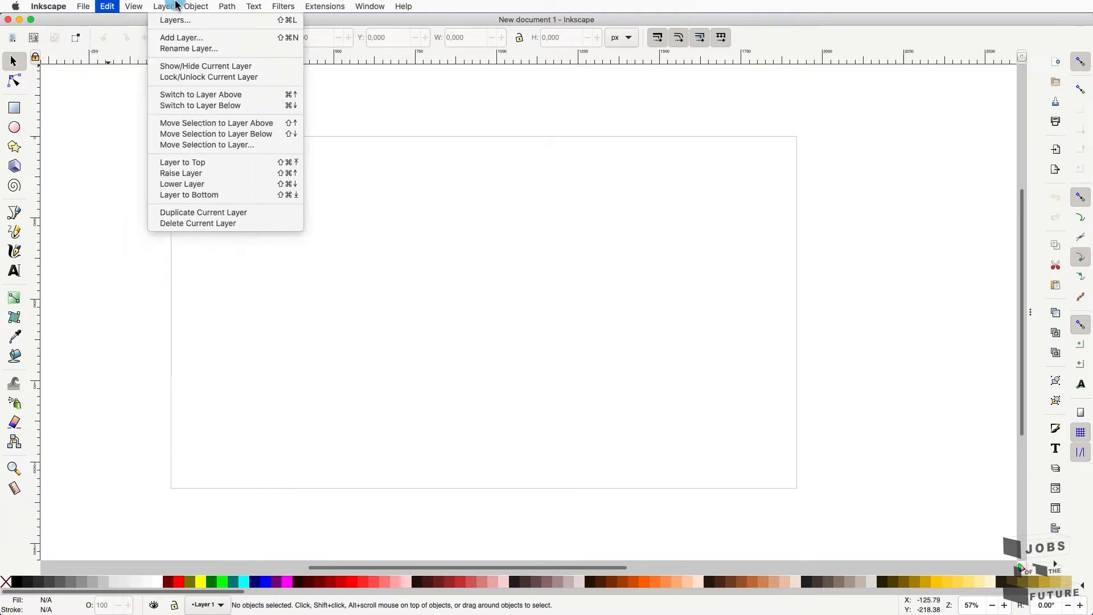
{"action": "mouse_move", "coordinate": [376, 7]}
{"action": "mouse_move", "coordinate": [335, 7]}
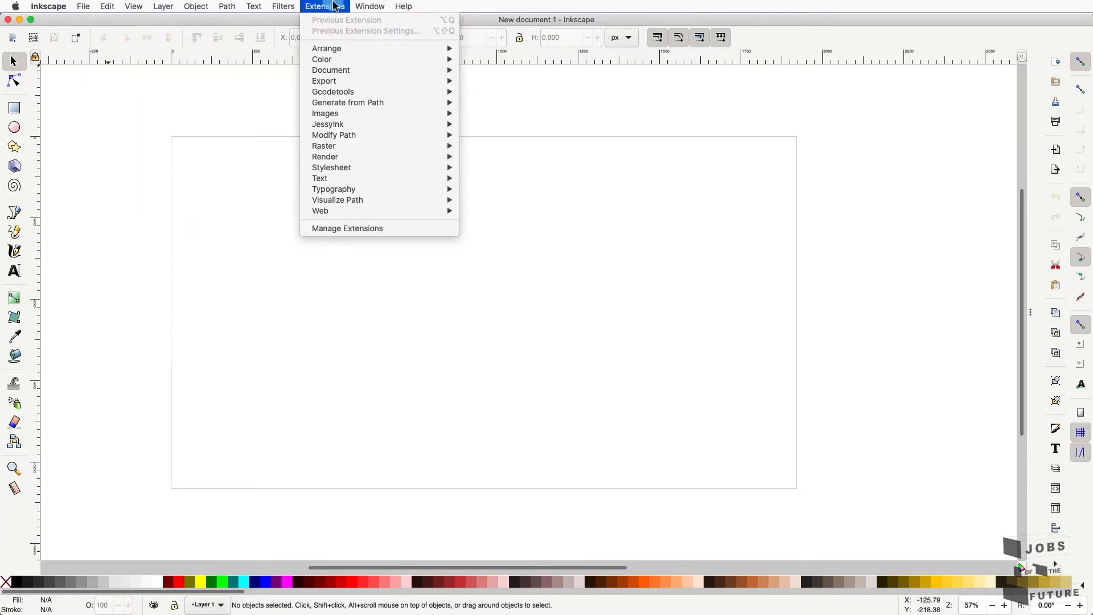
{"action": "mouse_move", "coordinate": [104, 7]}
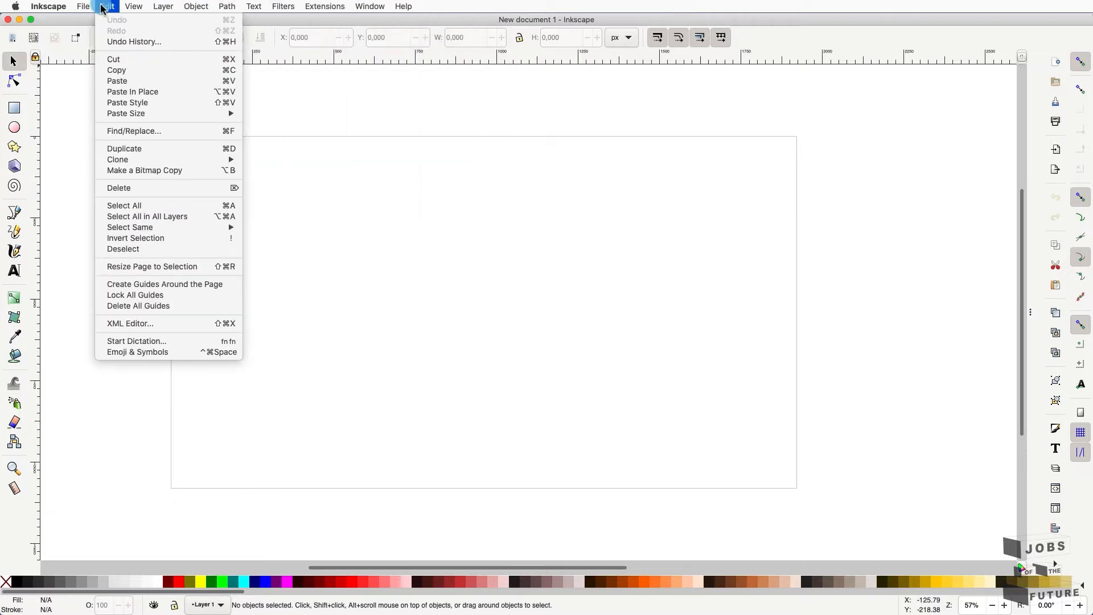
{"action": "left_click", "coordinate": [460, 323]}
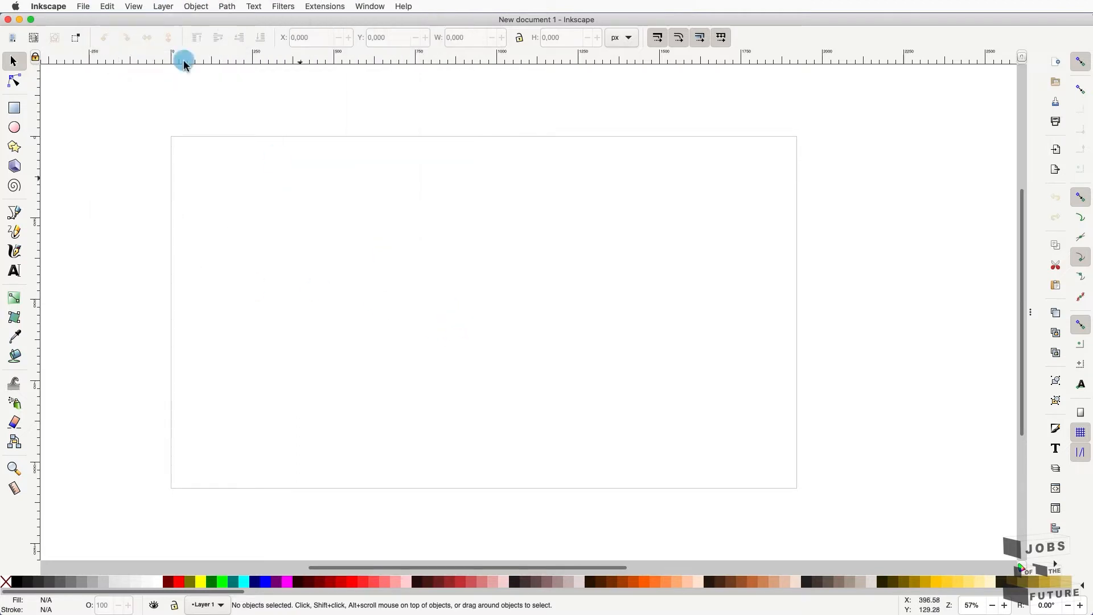
{"action": "left_click", "coordinate": [84, 7]}
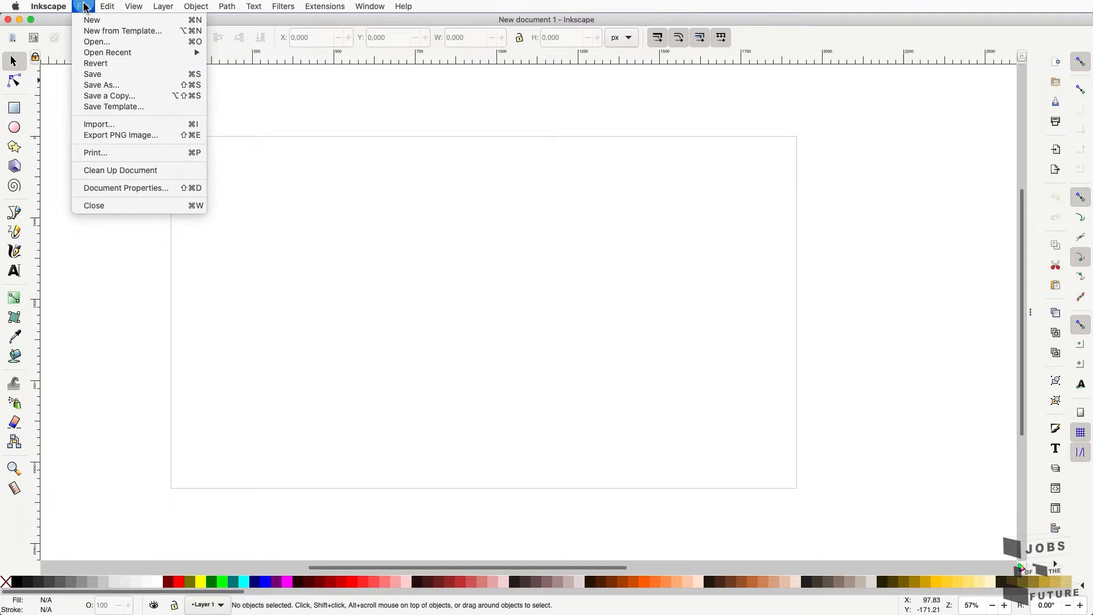
{"action": "left_click", "coordinate": [170, 188]}
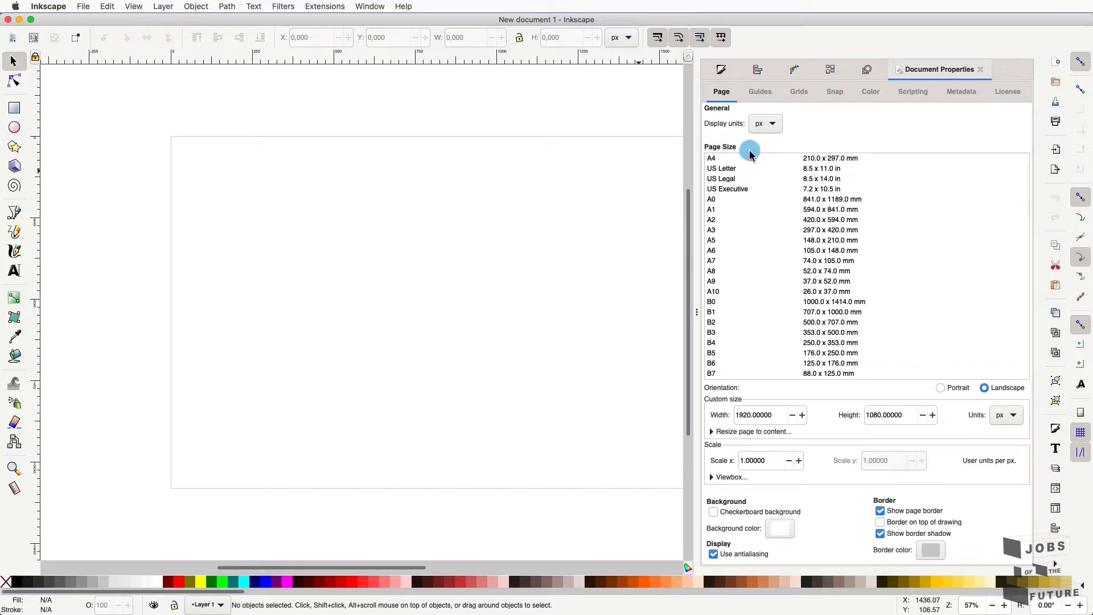
- Set the document's display units to mm
{"action": "left_click", "coordinate": [774, 125]}
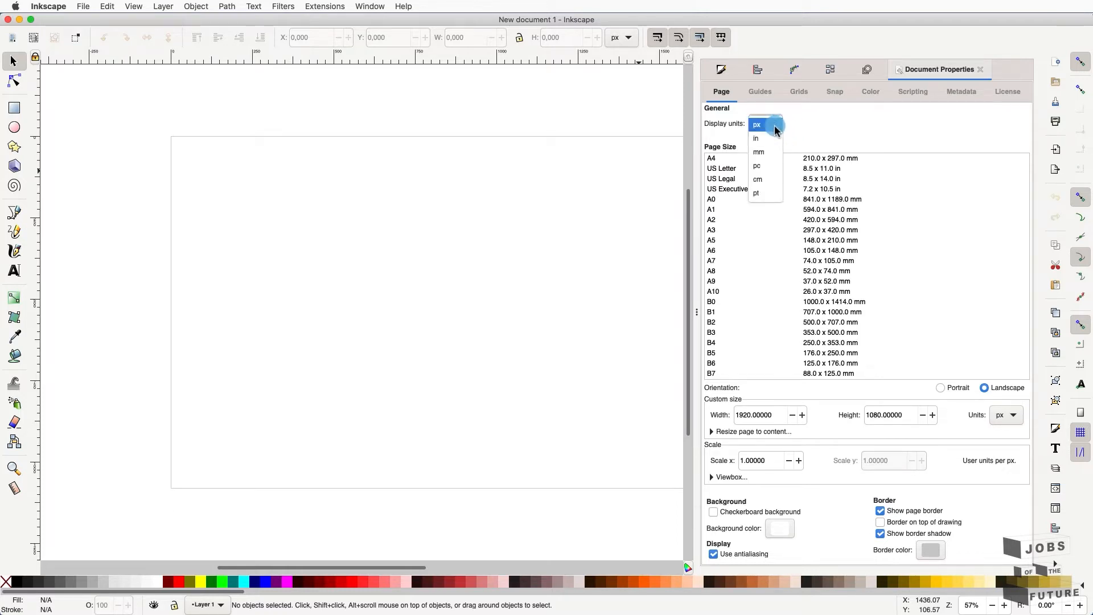
{"action": "left_click", "coordinate": [775, 155]}
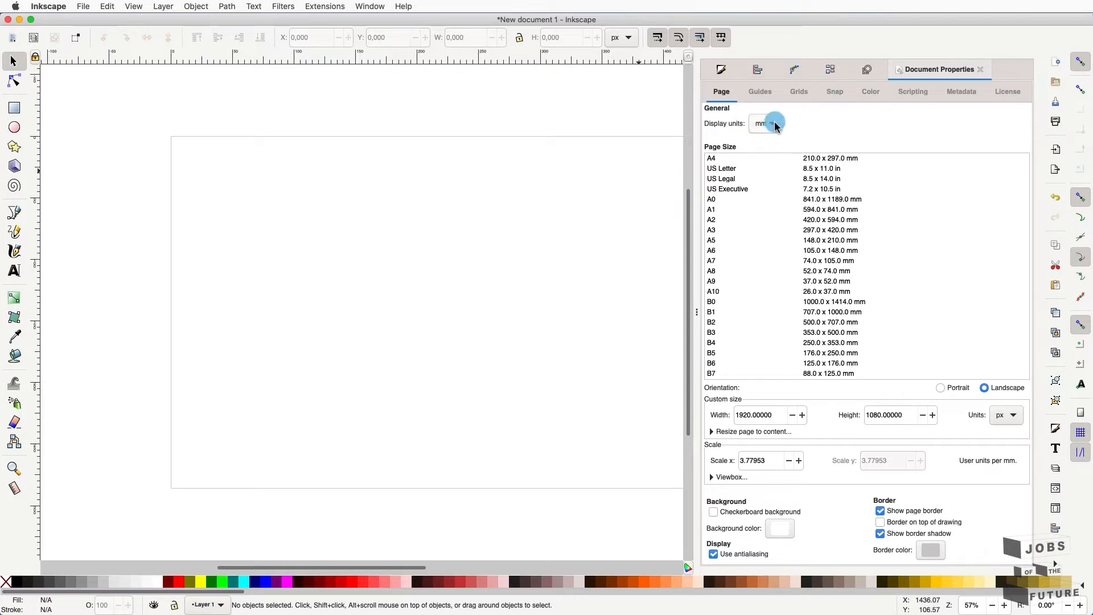
{"action": "left_click", "coordinate": [774, 125]}
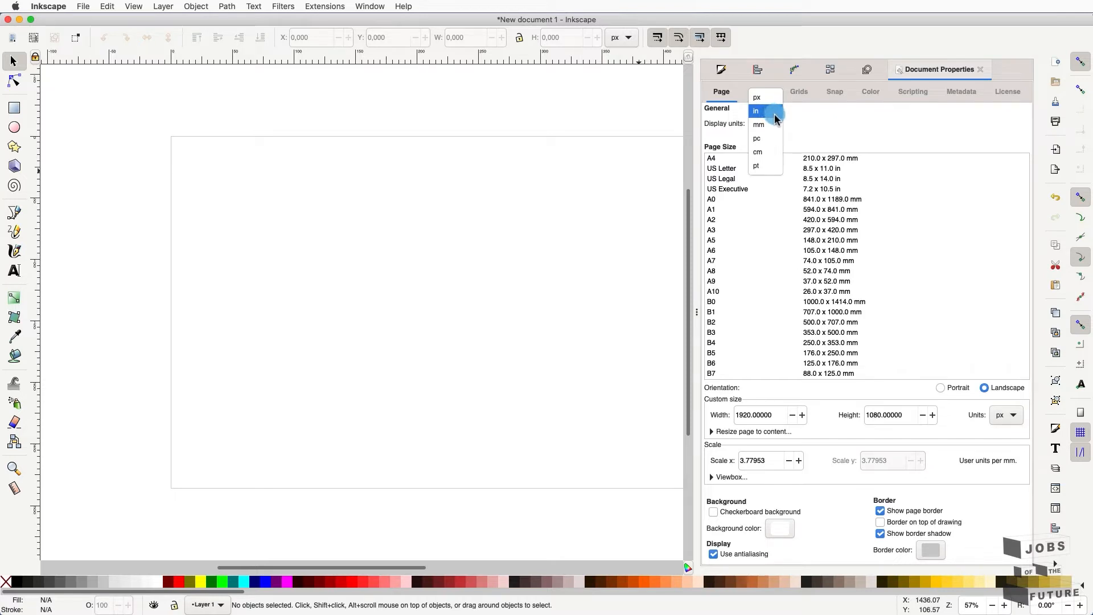
{"action": "left_click", "coordinate": [775, 128]}
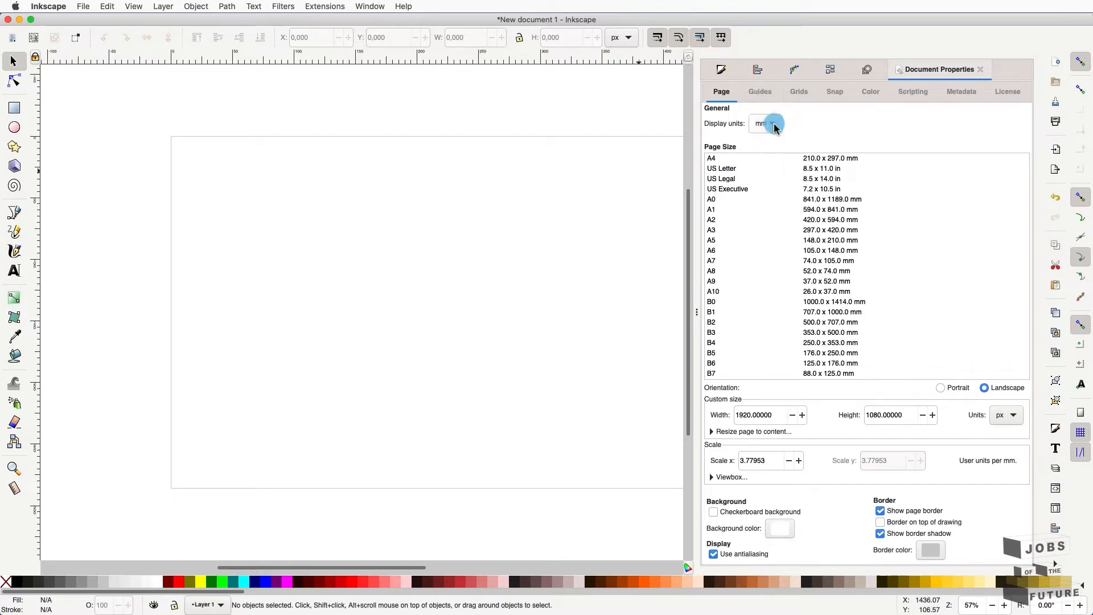
- Set the custom page size units to mm, so the page reads 508 × 285.75 mm
{"action": "scroll", "coordinate": [803, 159], "scroll_direction": "down", "scroll_amount": 2}
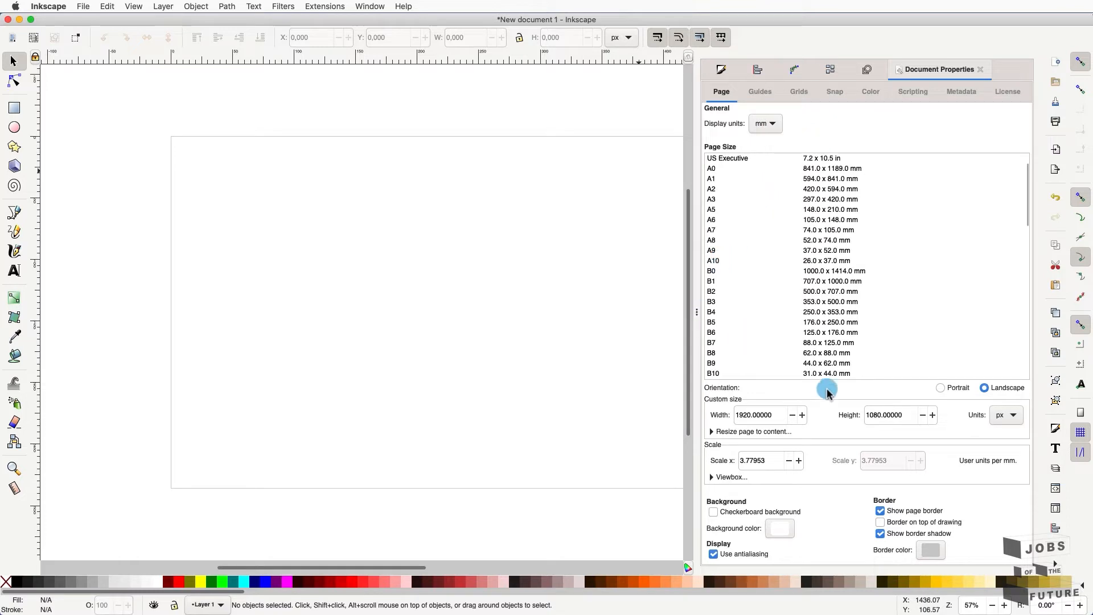
{"action": "left_click", "coordinate": [1019, 412]}
{"action": "left_click", "coordinate": [1011, 415]}
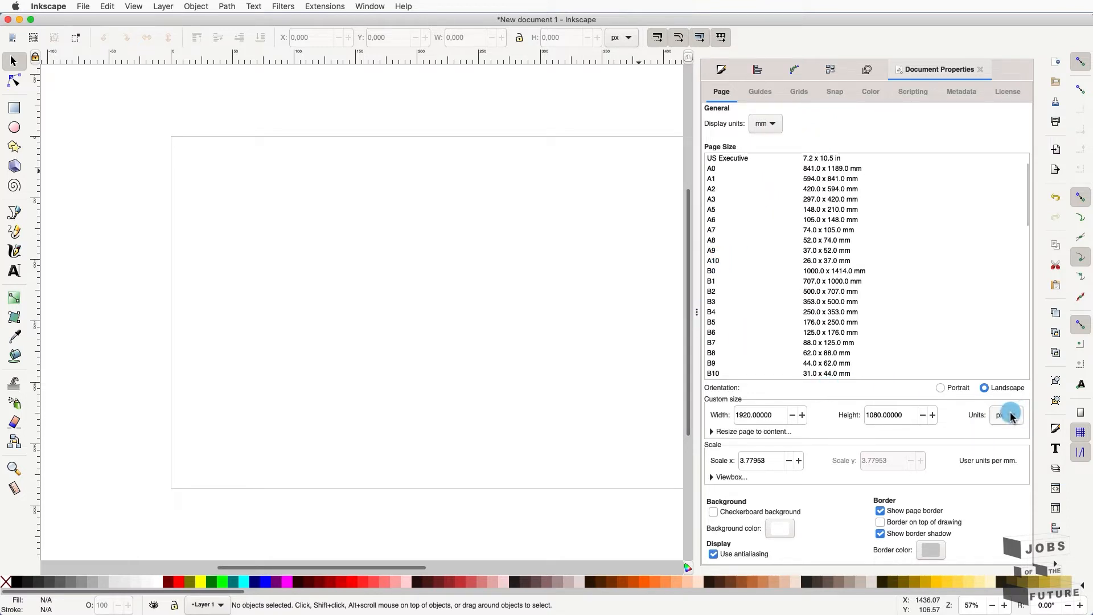
{"action": "left_click", "coordinate": [1013, 443]}
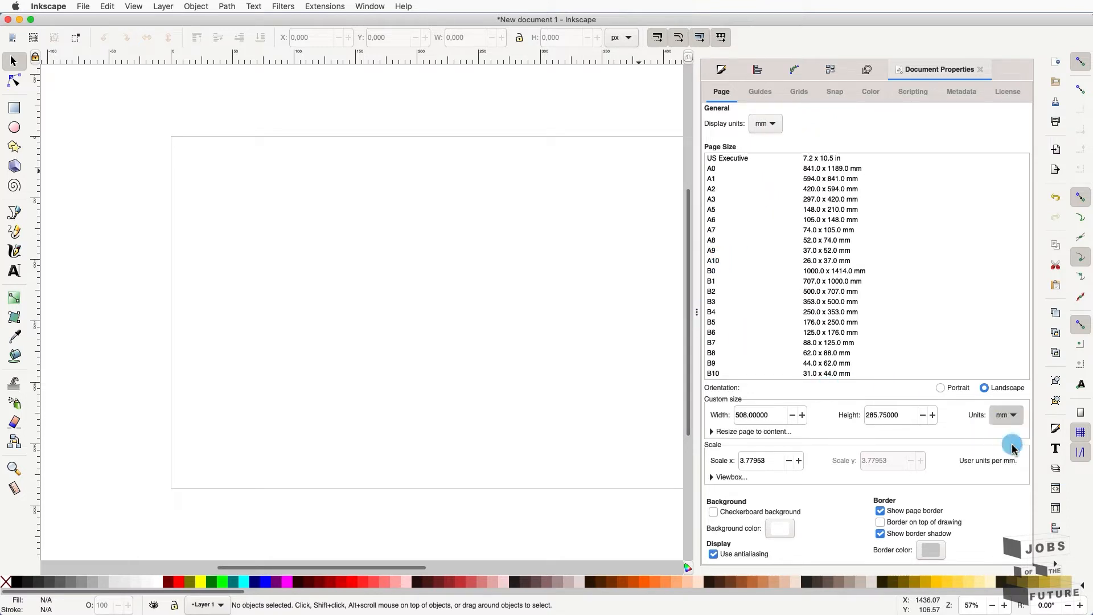
{"action": "scroll", "coordinate": [949, 301], "scroll_direction": "down", "scroll_amount": 2}
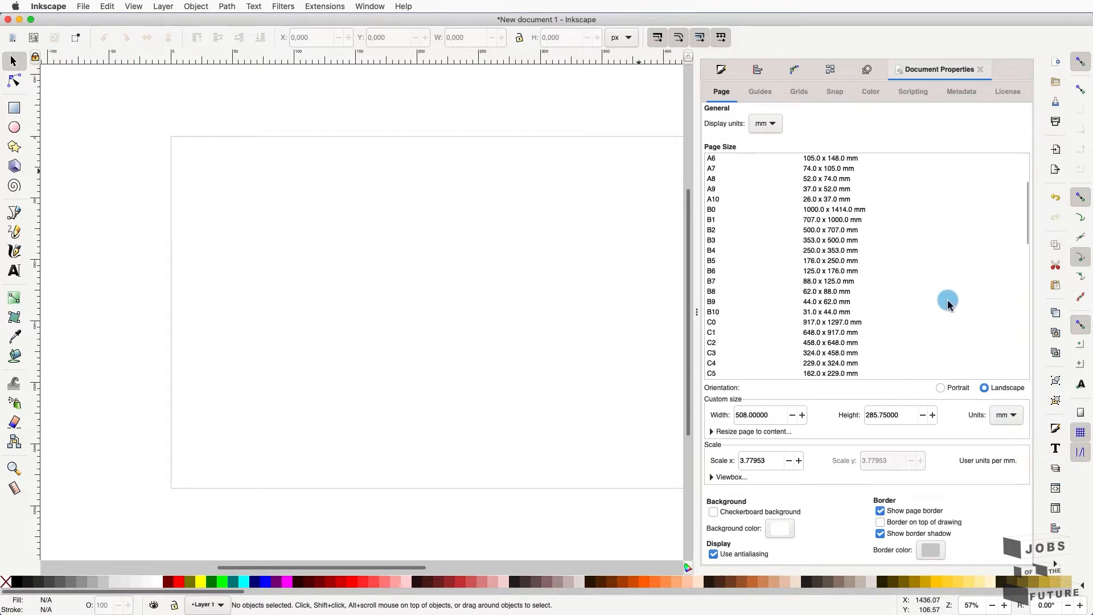
{"action": "scroll", "coordinate": [948, 302], "scroll_direction": "down", "scroll_amount": 2}
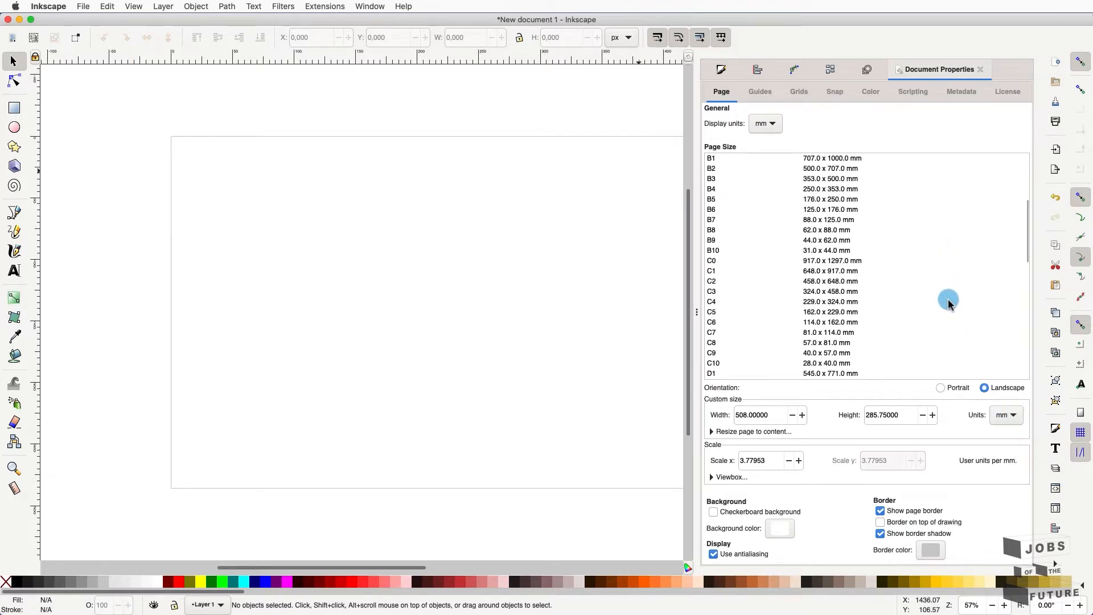
{"action": "scroll", "coordinate": [949, 301], "scroll_direction": "up", "scroll_amount": 5}
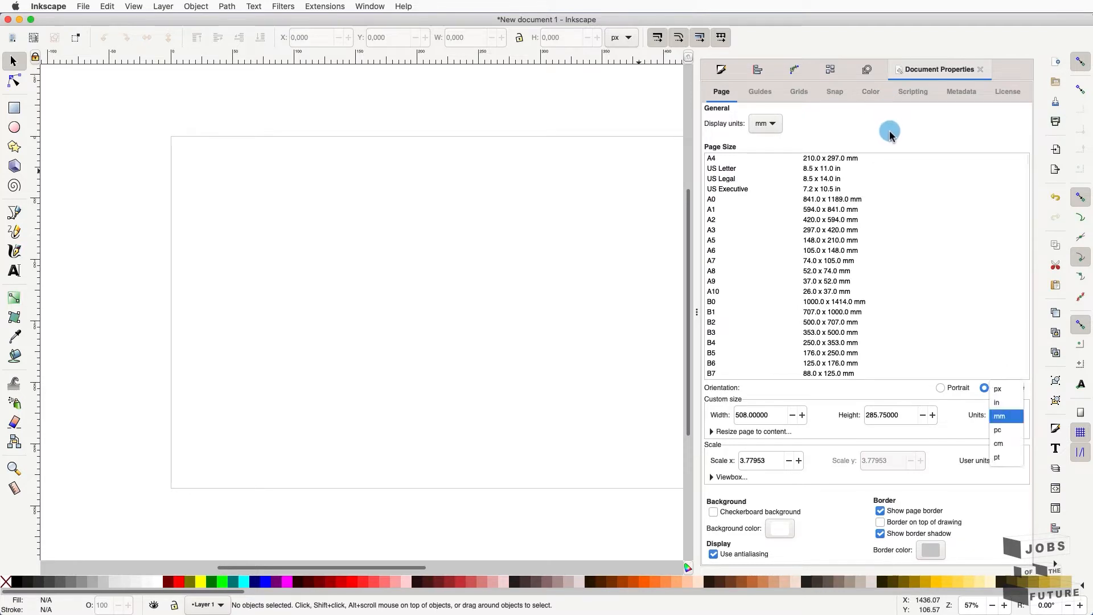
{"action": "left_click", "coordinate": [890, 131]}
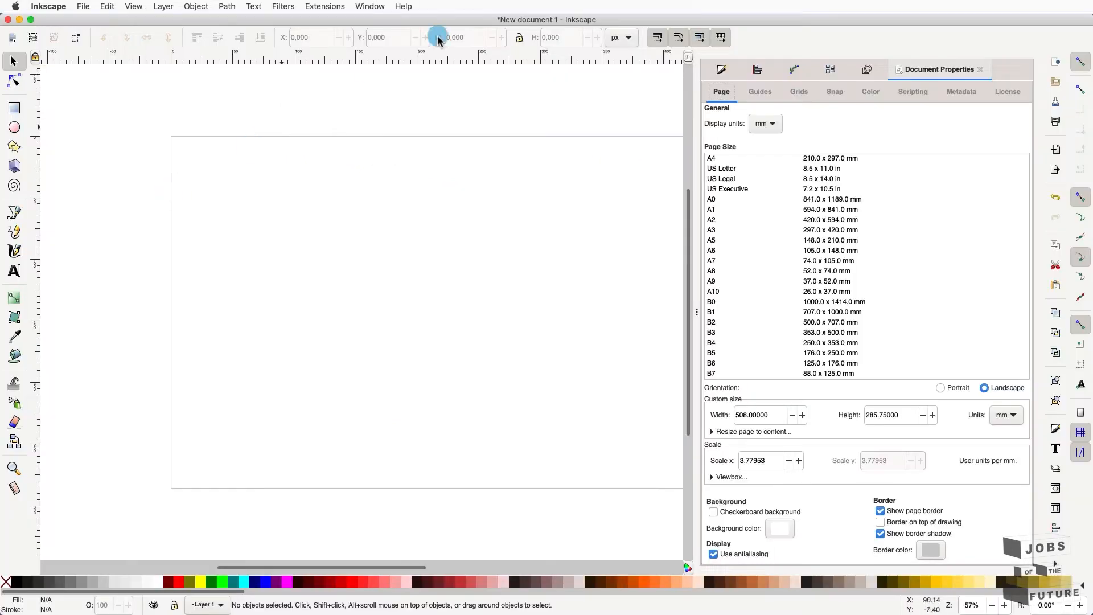
- Switch the selector toolbar's measurement units from px to mm
{"action": "left_click", "coordinate": [620, 37]}
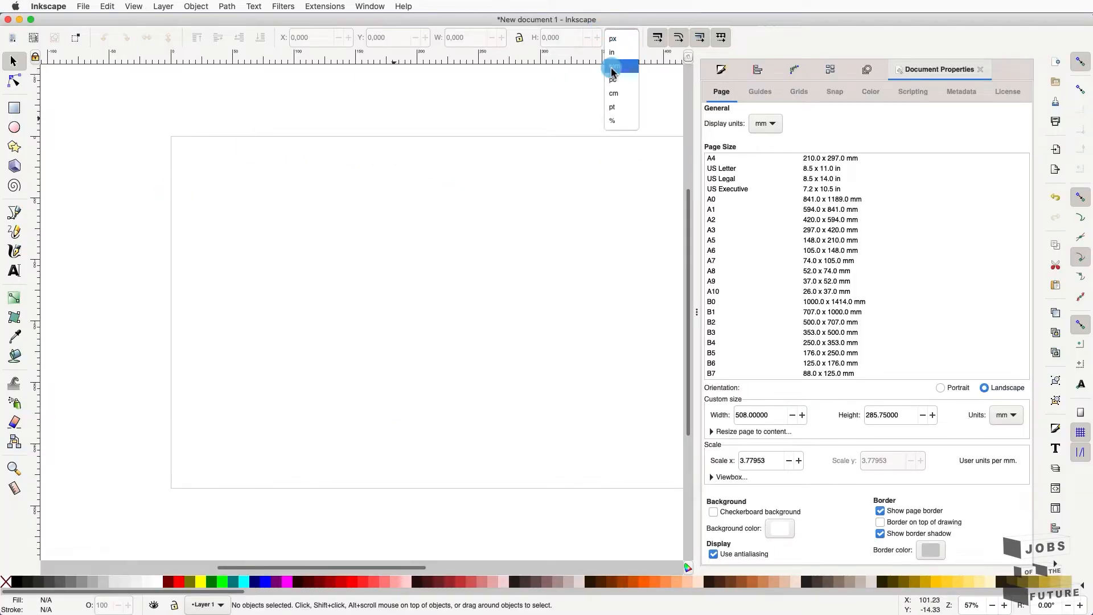
{"action": "left_click", "coordinate": [611, 70]}
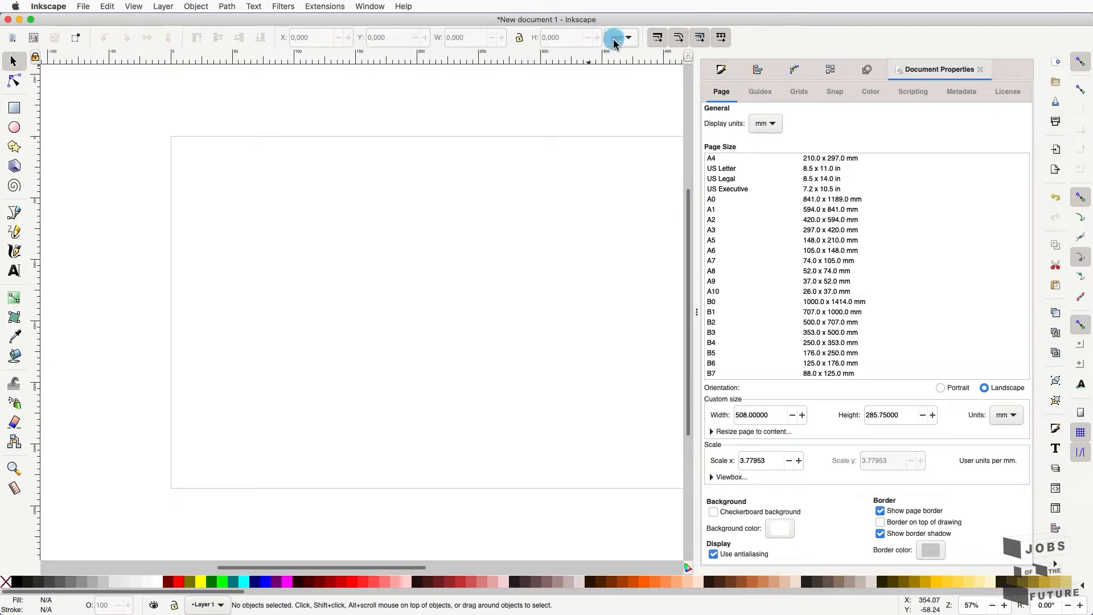
{"action": "left_click", "coordinate": [614, 40]}
{"action": "left_click", "coordinate": [609, 68]}
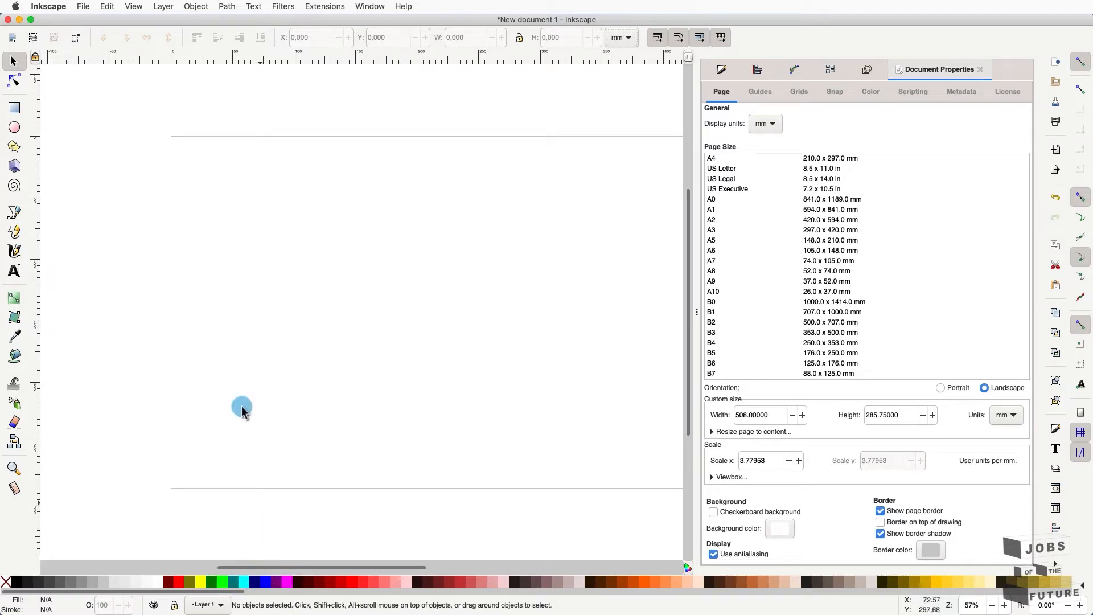
- Draw a 141.058 × 80.967 mm rectangle at upper left and fill it with #FF5555 red
{"action": "left_click", "coordinate": [15, 108]}
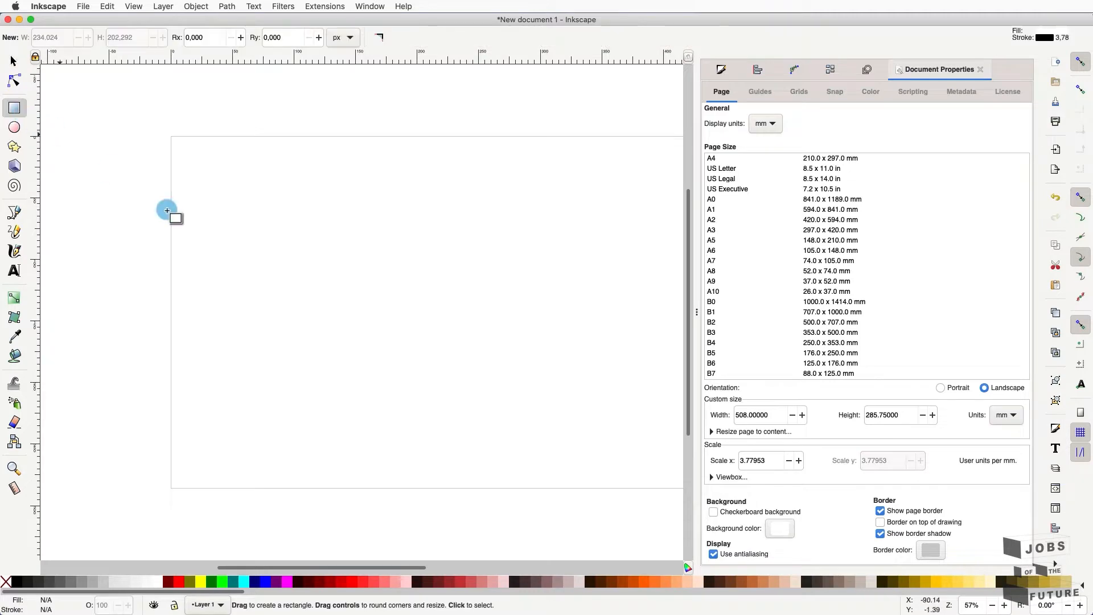
{"action": "left_click_drag", "start_coordinate": [209, 203], "coordinate": [382, 298]}
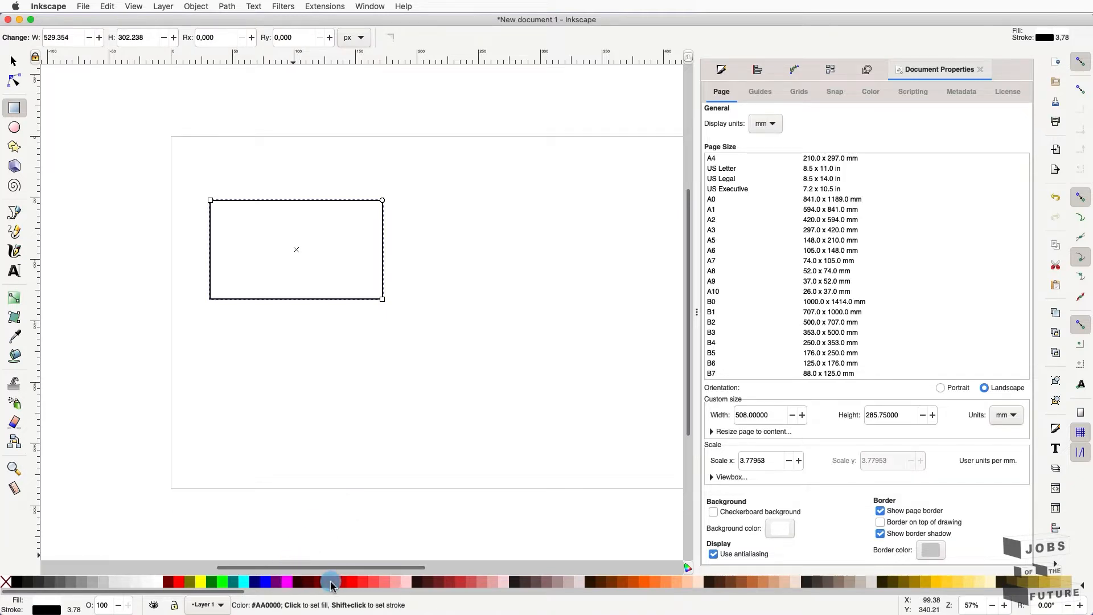
{"action": "left_click", "coordinate": [373, 586]}
{"action": "left_click_drag", "start_coordinate": [373, 586], "coordinate": [103, 559]}
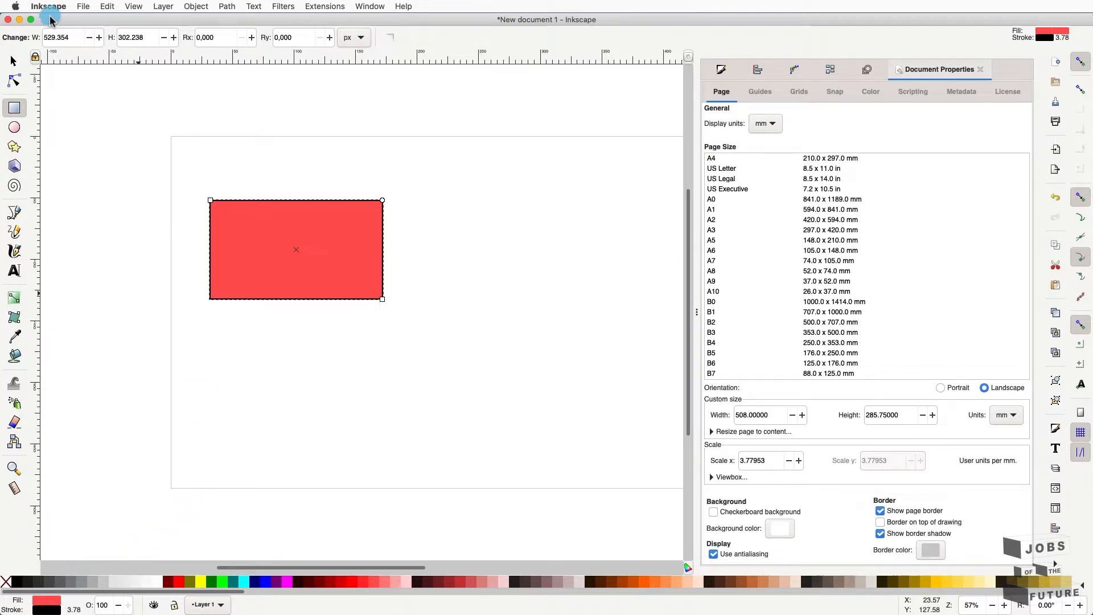
{"action": "left_click", "coordinate": [14, 61]}
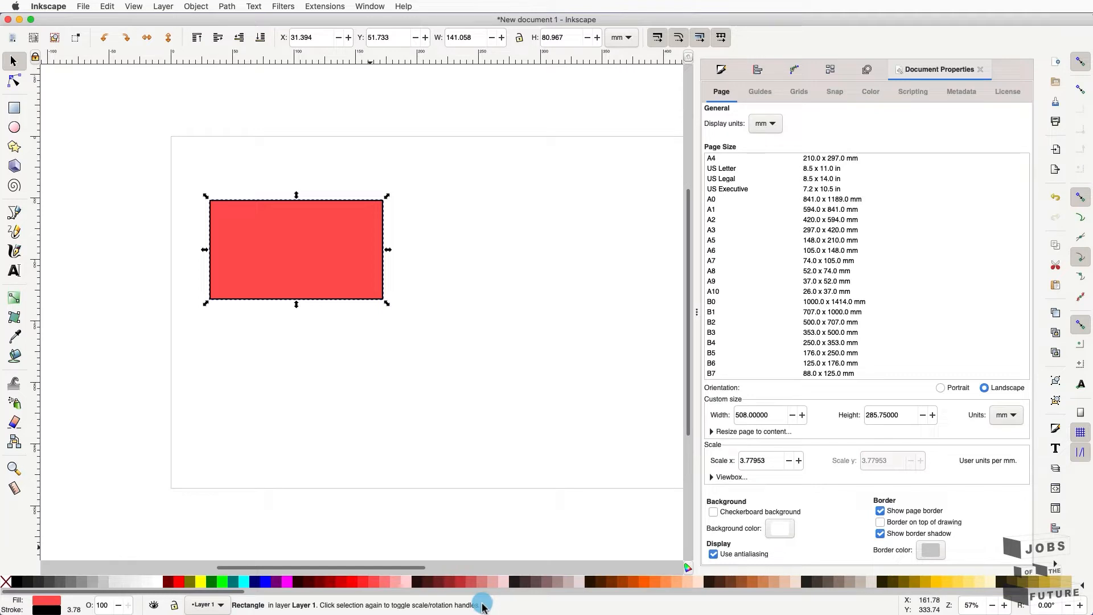
{"action": "left_click", "coordinate": [50, 609]}
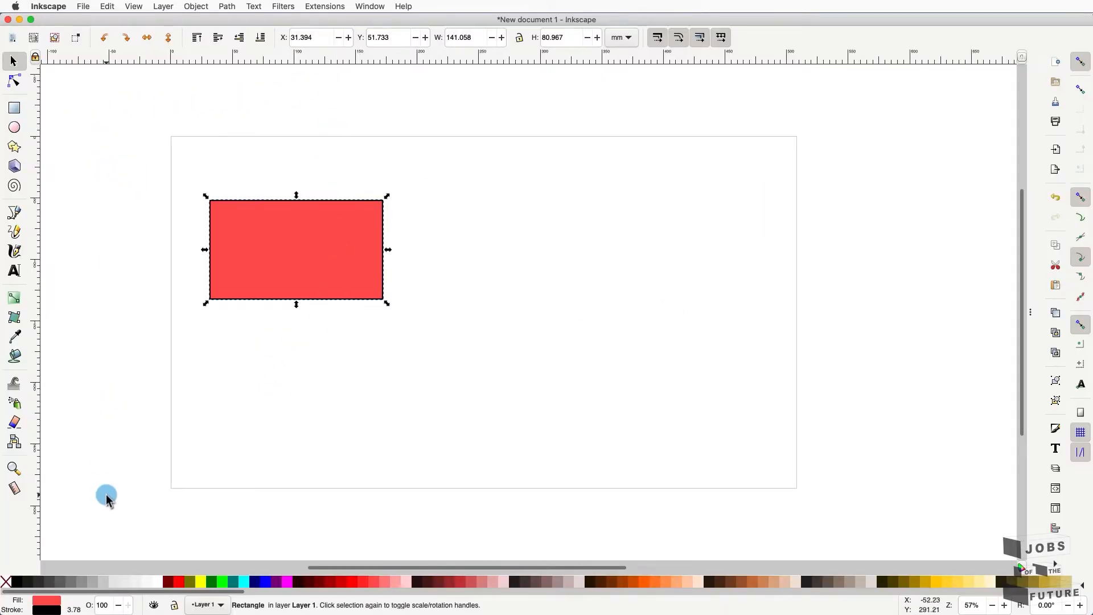
- Draw two small rectangles near the top, a large one on the right and a square below
{"action": "left_click", "coordinate": [14, 127]}
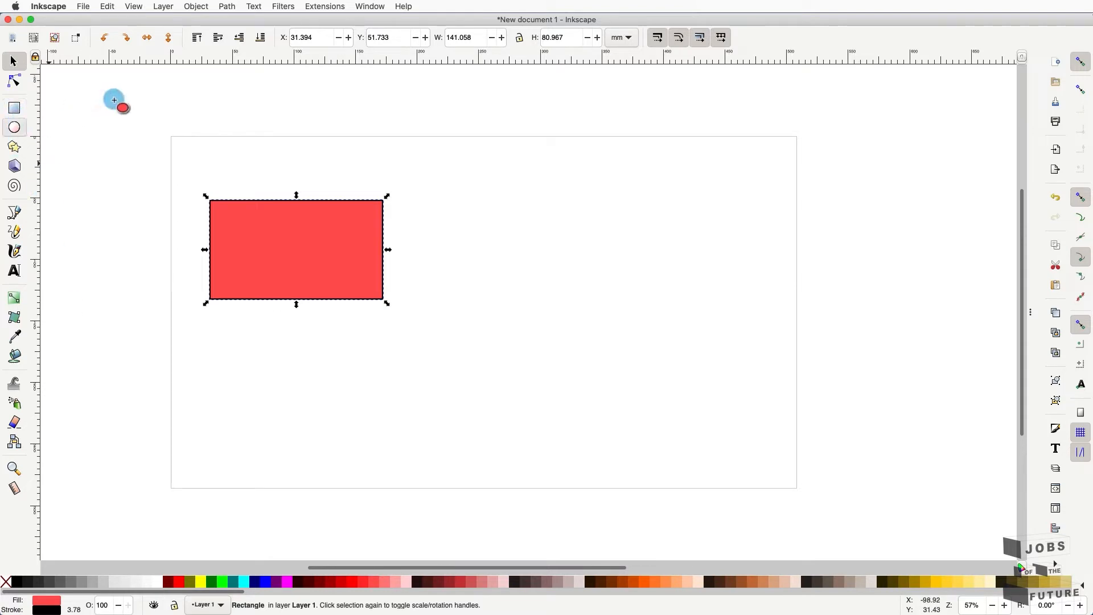
{"action": "left_click", "coordinate": [12, 110]}
{"action": "left_click_drag", "start_coordinate": [118, 97], "coordinate": [143, 119]}
{"action": "left_click_drag", "start_coordinate": [258, 75], "coordinate": [284, 96]}
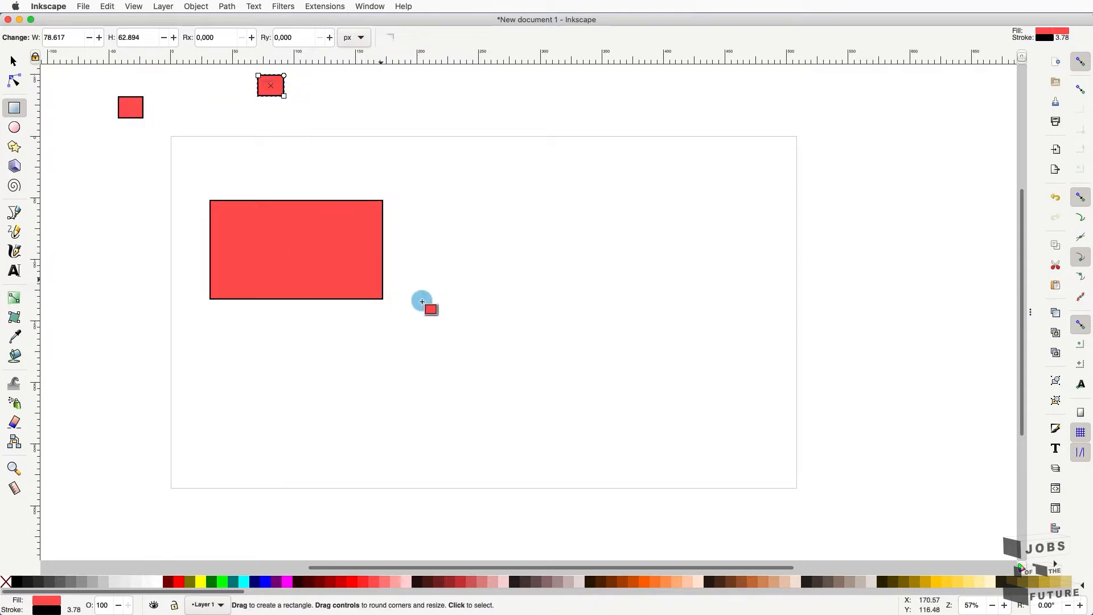
{"action": "mouse_move", "coordinate": [459, 167]}
{"action": "left_mouse_down"}
{"action": "mouse_move", "coordinate": [508, 234]}
{"action": "mouse_move", "coordinate": [612, 317]}
{"action": "left_mouse_up"}
{"action": "left_click_drag", "start_coordinate": [279, 343], "coordinate": [410, 459]}
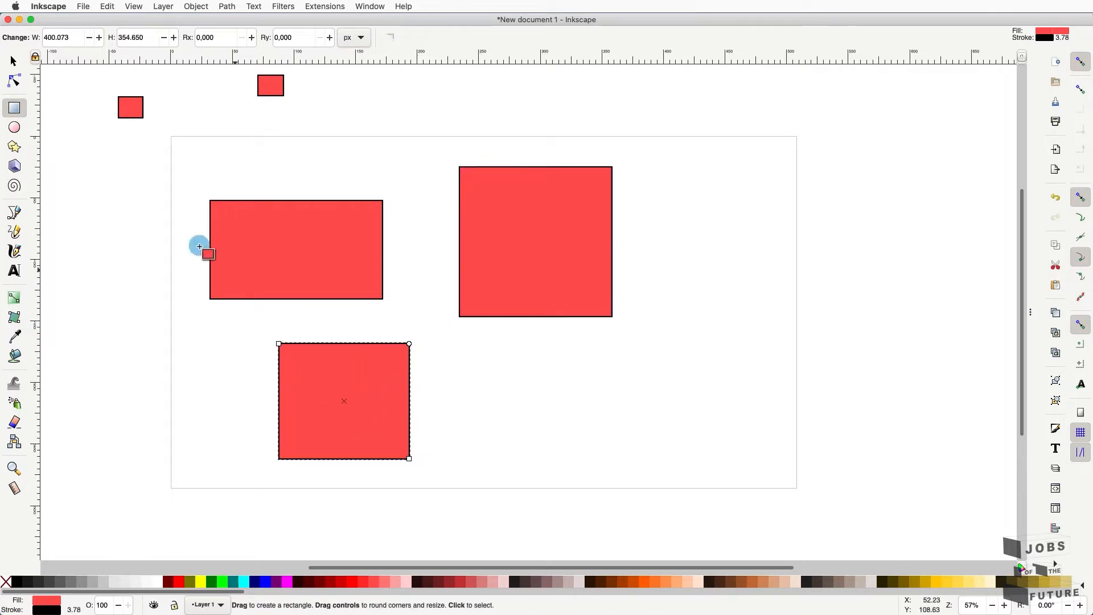
{"action": "left_click", "coordinate": [14, 61]}
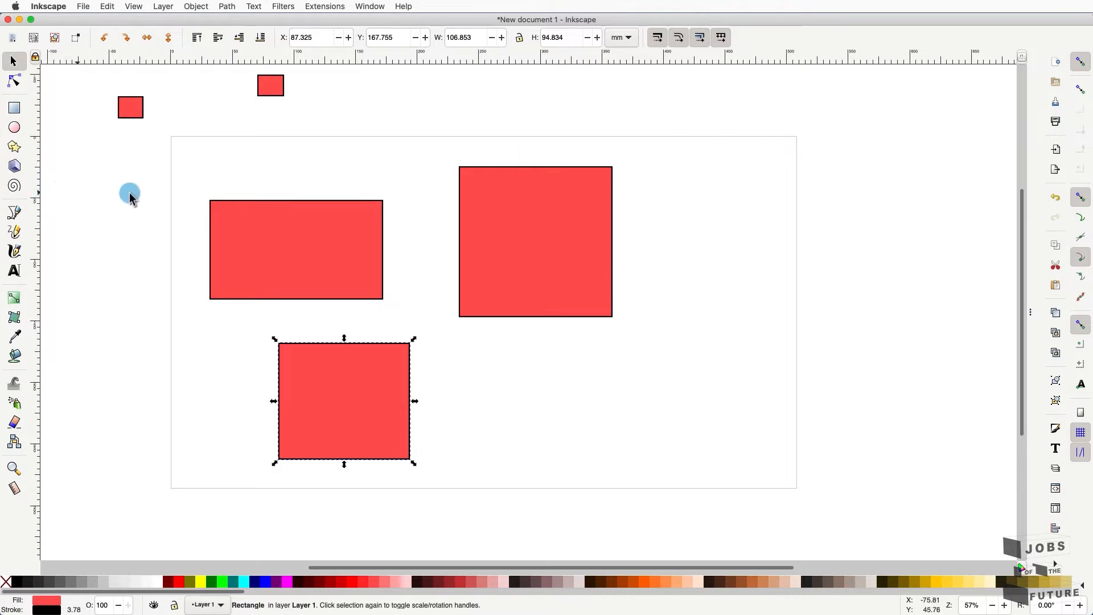
{"action": "left_click", "coordinate": [83, 6]}
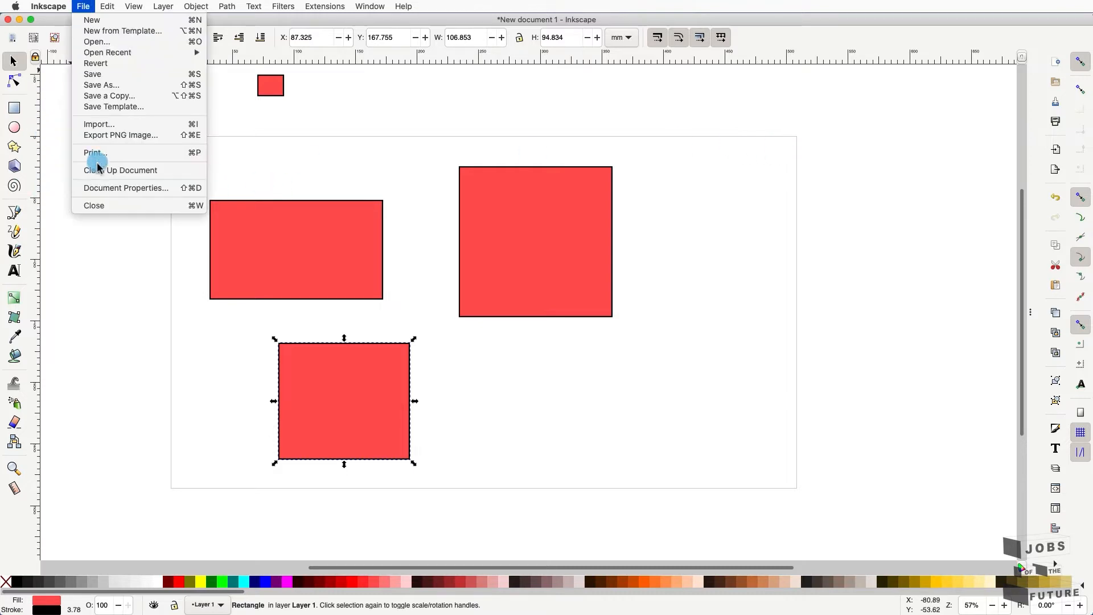
{"action": "left_click", "coordinate": [106, 189]}
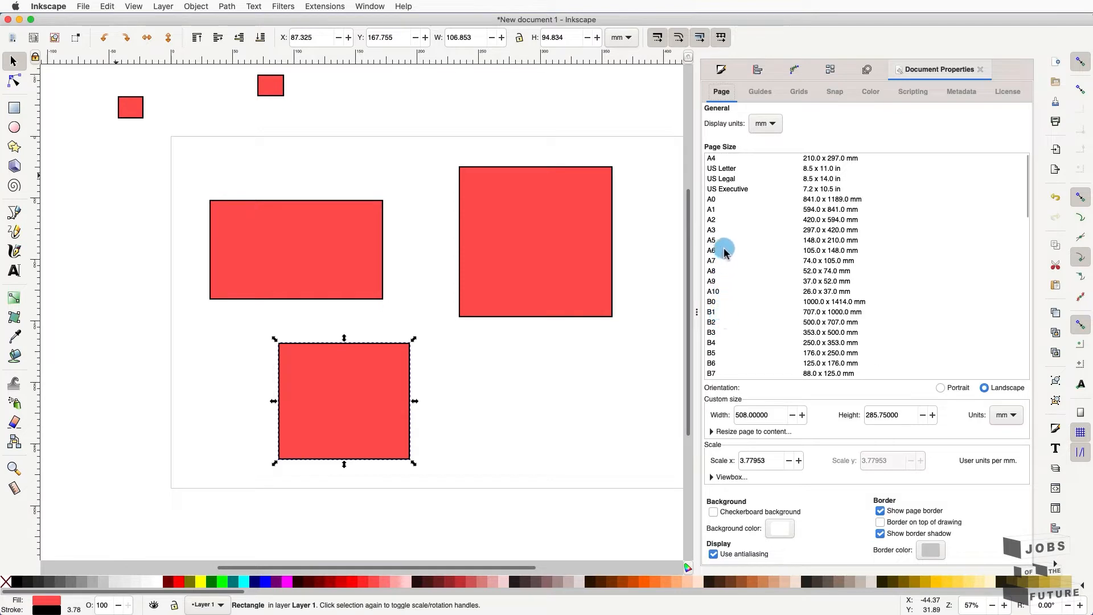
{"action": "scroll", "coordinate": [722, 336], "scroll_direction": "down", "scroll_amount": 6}
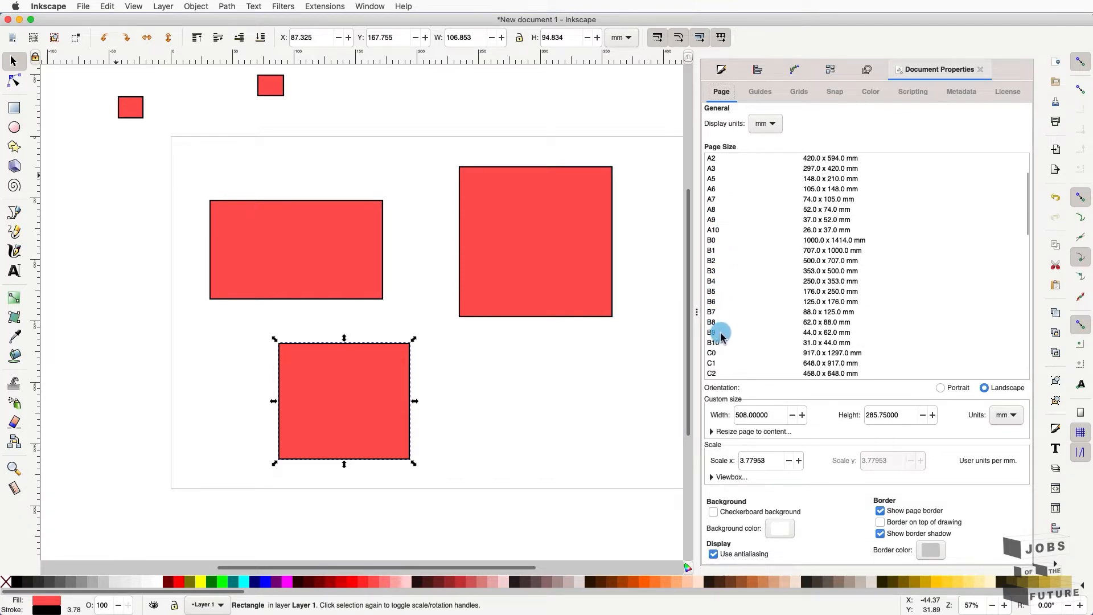
{"action": "scroll", "coordinate": [722, 336], "scroll_direction": "down", "scroll_amount": 9}
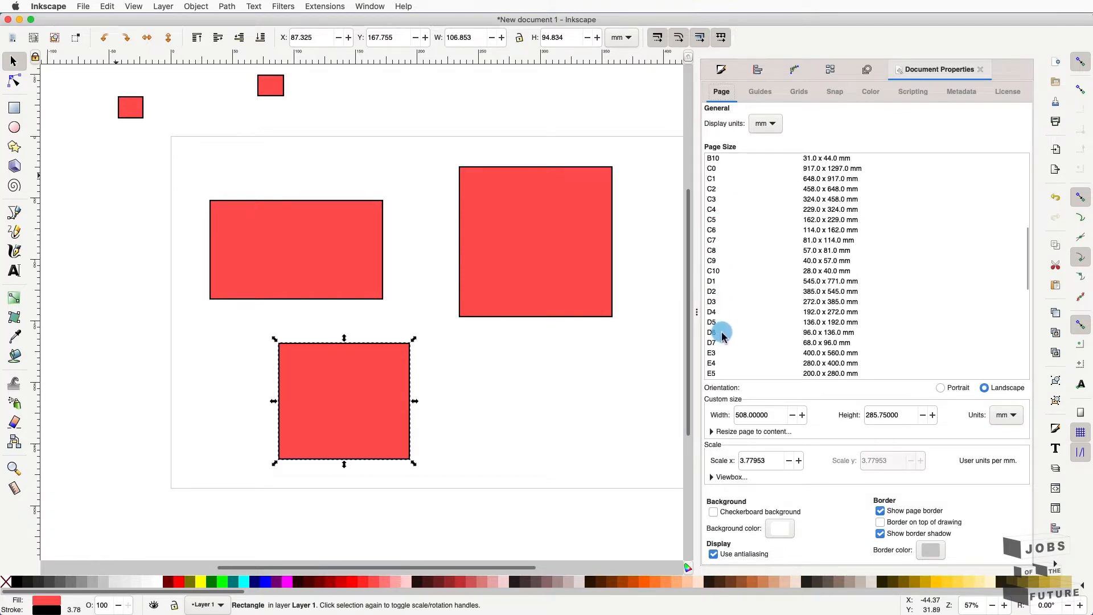
{"action": "scroll", "coordinate": [724, 332], "scroll_direction": "down", "scroll_amount": 8}
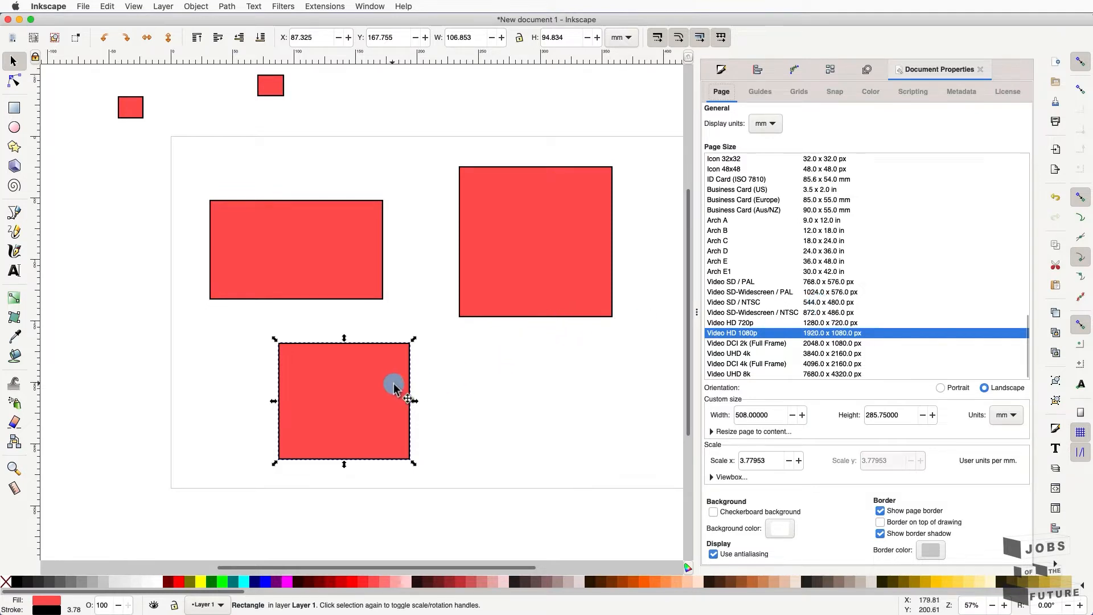
{"action": "key", "text": "Escape"}
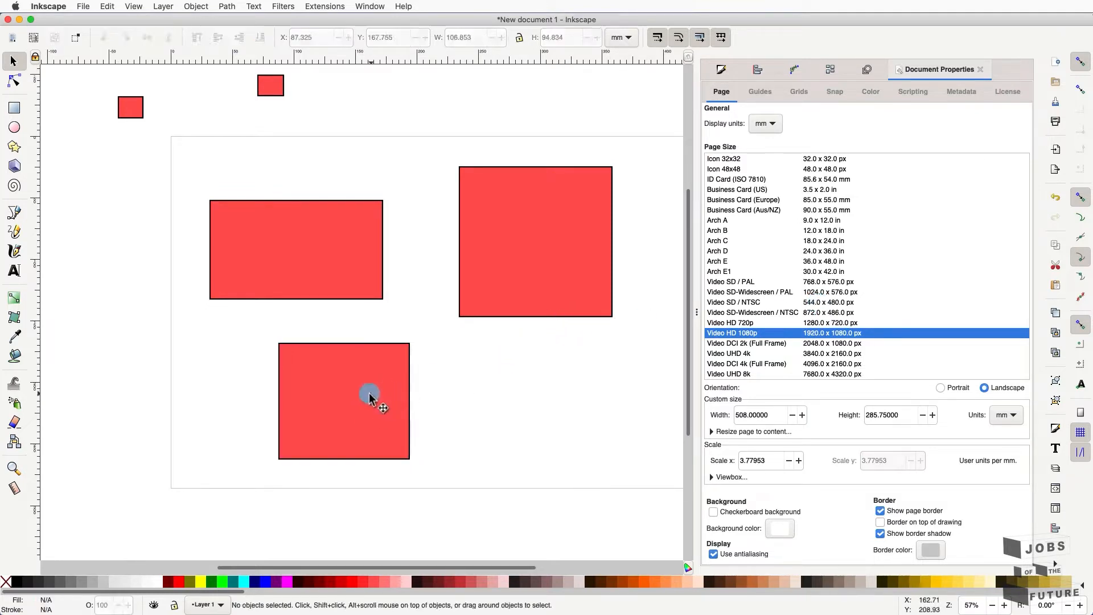
{"action": "left_click", "coordinate": [370, 398]}
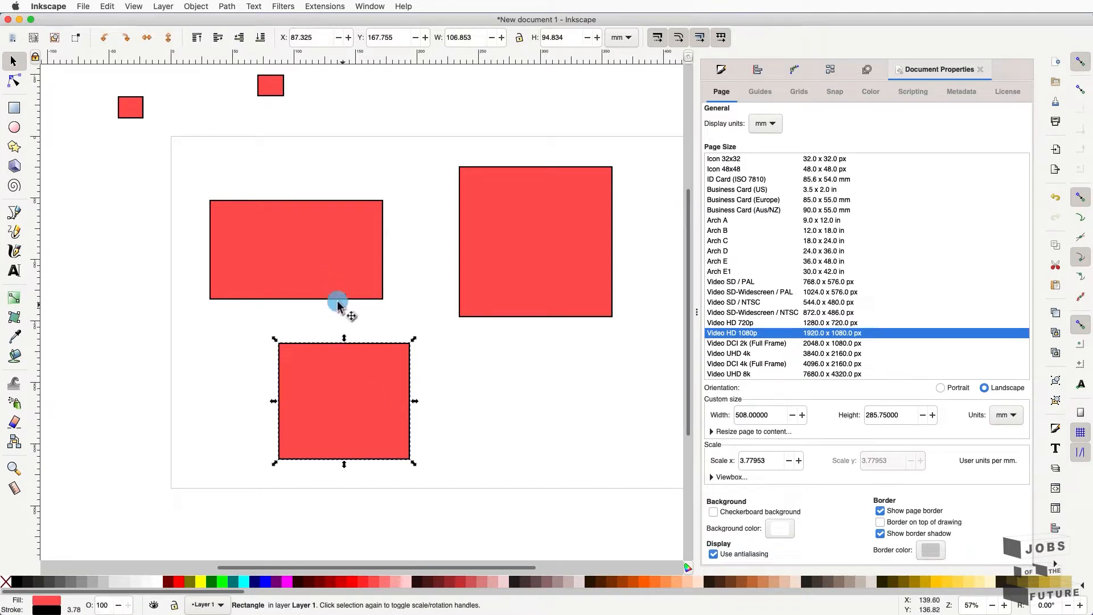
{"action": "left_click", "coordinate": [304, 279]}
{"action": "left_click_drag", "start_coordinate": [697, 312], "coordinate": [1024, 317]}
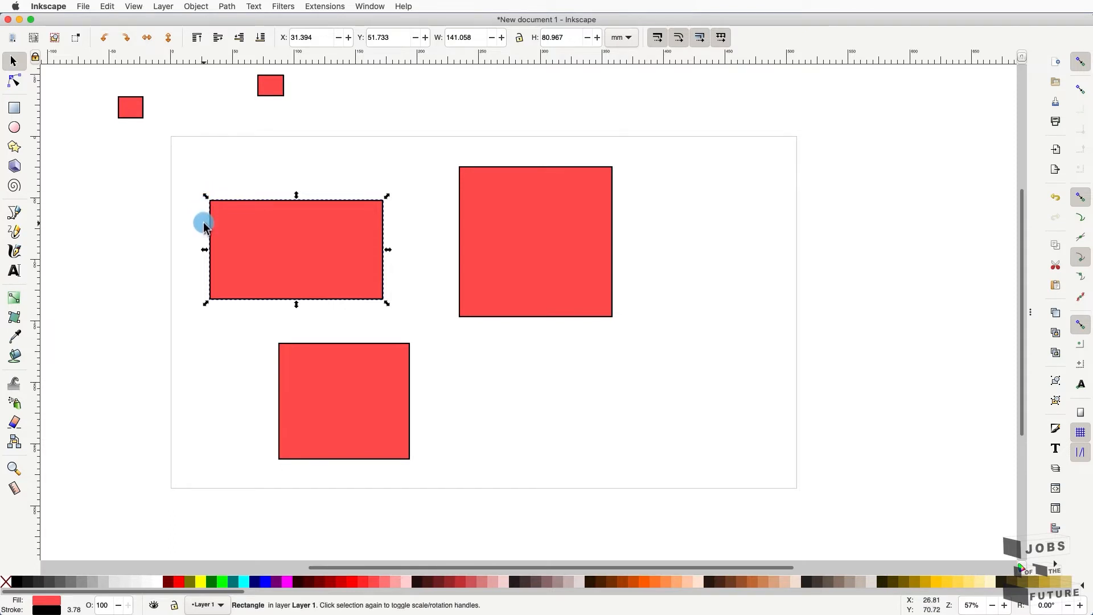
- Move the wide rectangle up-left and stretch it to 146.498 × 79.563 mm
{"action": "scroll", "coordinate": [204, 225], "scroll_direction": "up", "scroll_amount": 3}
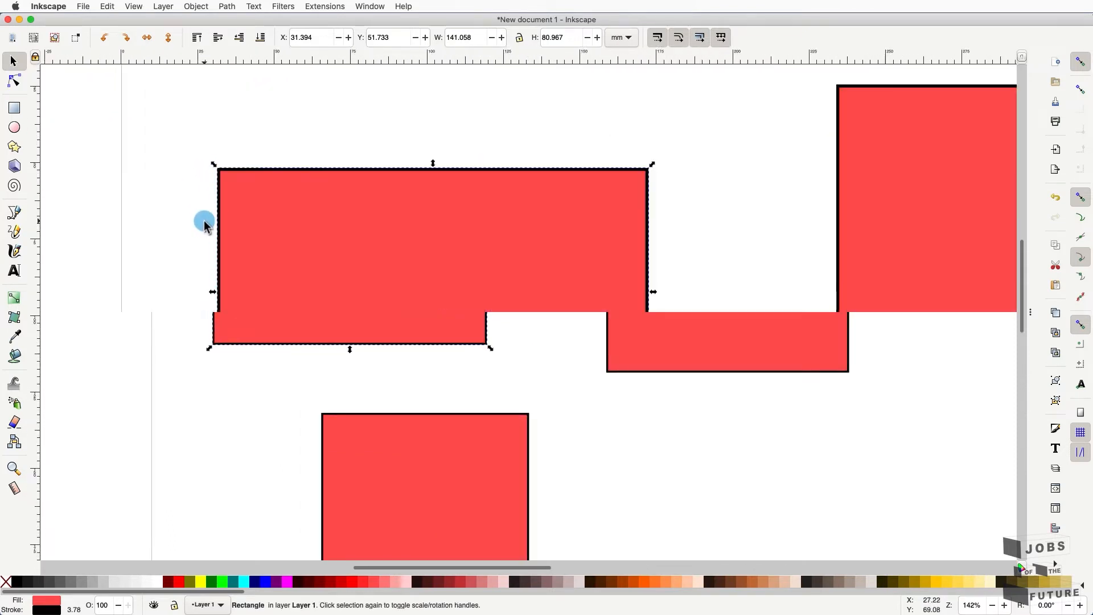
{"action": "scroll", "coordinate": [204, 225], "scroll_direction": "up", "scroll_amount": 1}
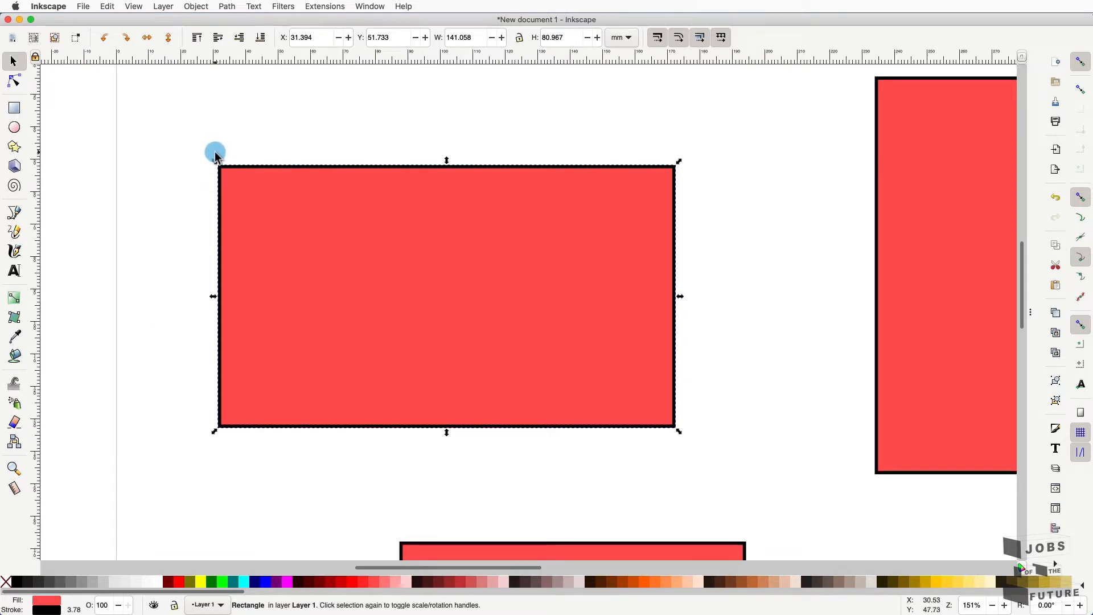
{"action": "left_click_drag", "start_coordinate": [330, 325], "coordinate": [326, 280]}
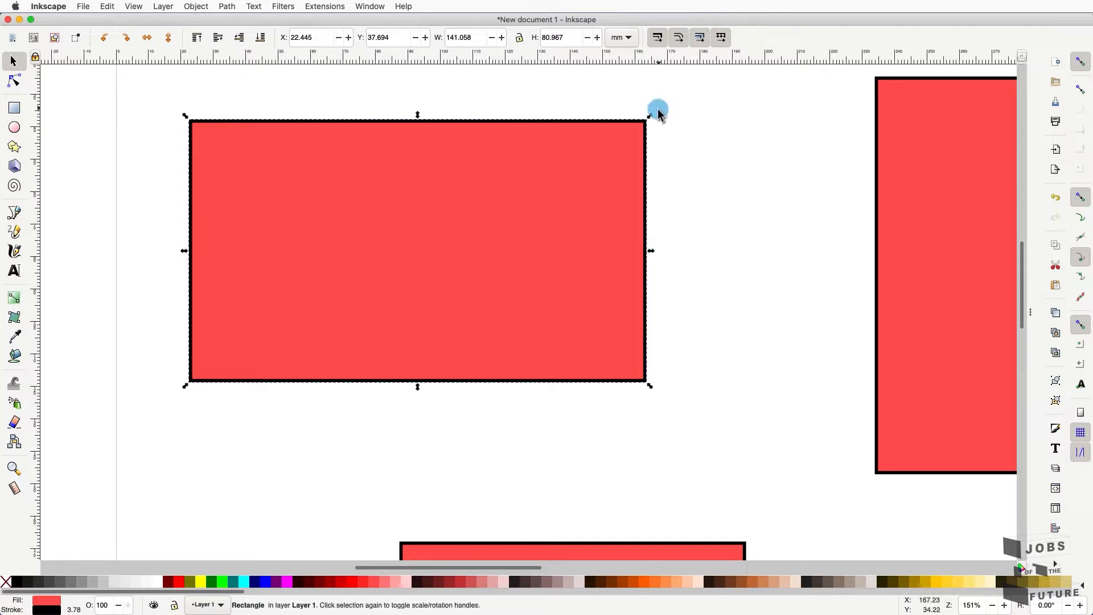
{"action": "mouse_move", "coordinate": [650, 115]}
{"action": "left_mouse_down"}
{"action": "mouse_move", "coordinate": [515, 224]}
{"action": "mouse_move", "coordinate": [662, 118]}
{"action": "left_mouse_up"}
{"action": "mouse_move", "coordinate": [657, 250]}
{"action": "left_mouse_down"}
{"action": "mouse_move", "coordinate": [491, 258]}
{"action": "mouse_move", "coordinate": [664, 253]}
{"action": "left_mouse_up"}
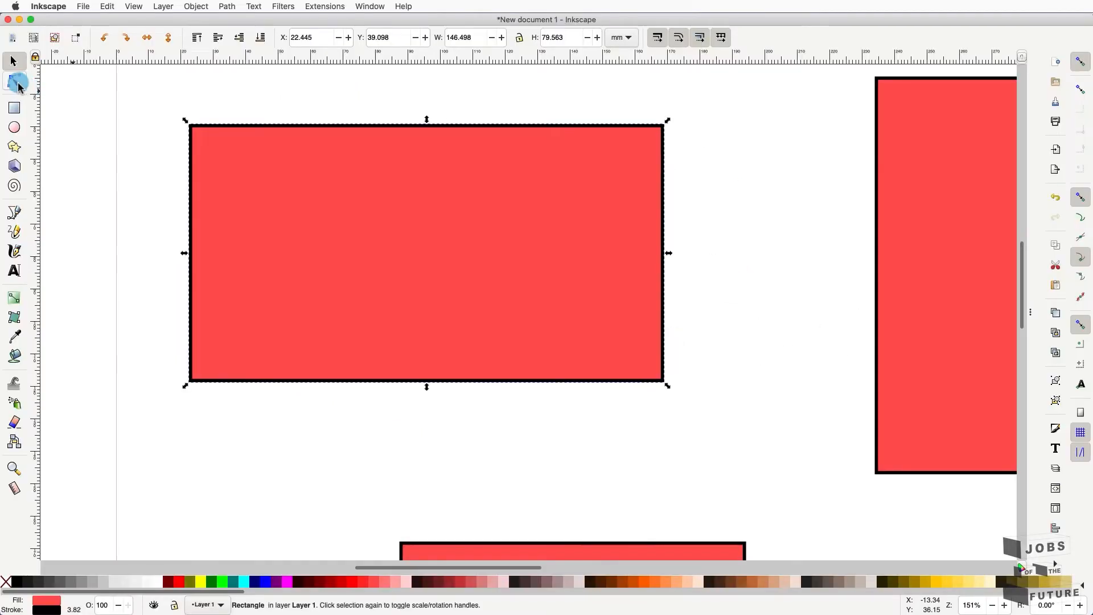
- Switch to the Node tool (N) with the wide red rectangle selected
{"action": "left_click", "coordinate": [17, 83]}
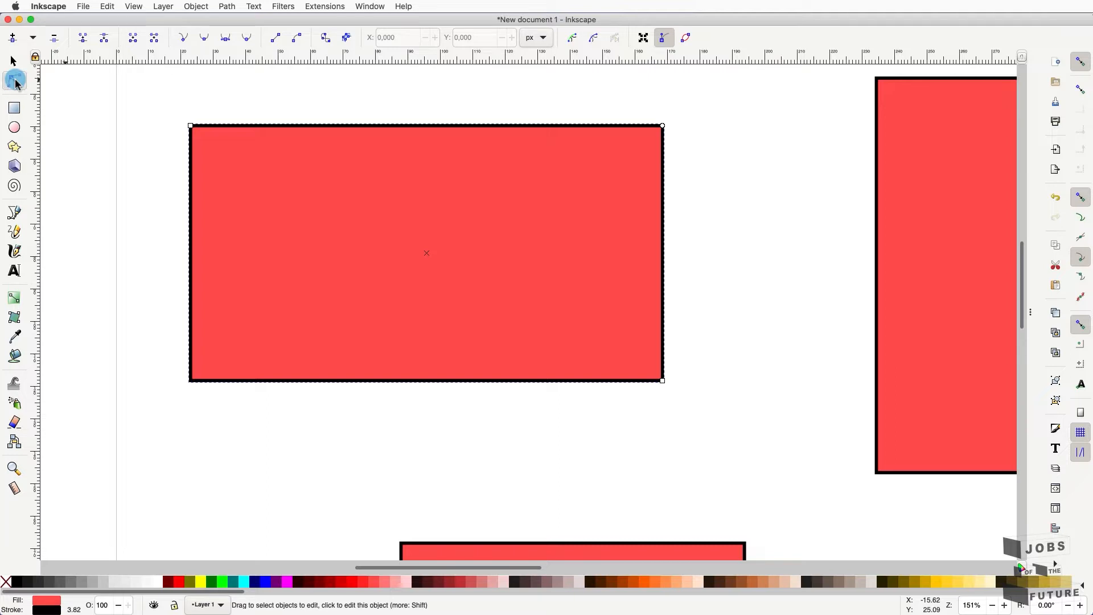
- Round all four corners of the wide red rectangle with its corner-rounding handle
{"action": "left_click_drag", "start_coordinate": [662, 126], "coordinate": [597, 157]}
{"action": "left_click", "coordinate": [662, 126]}
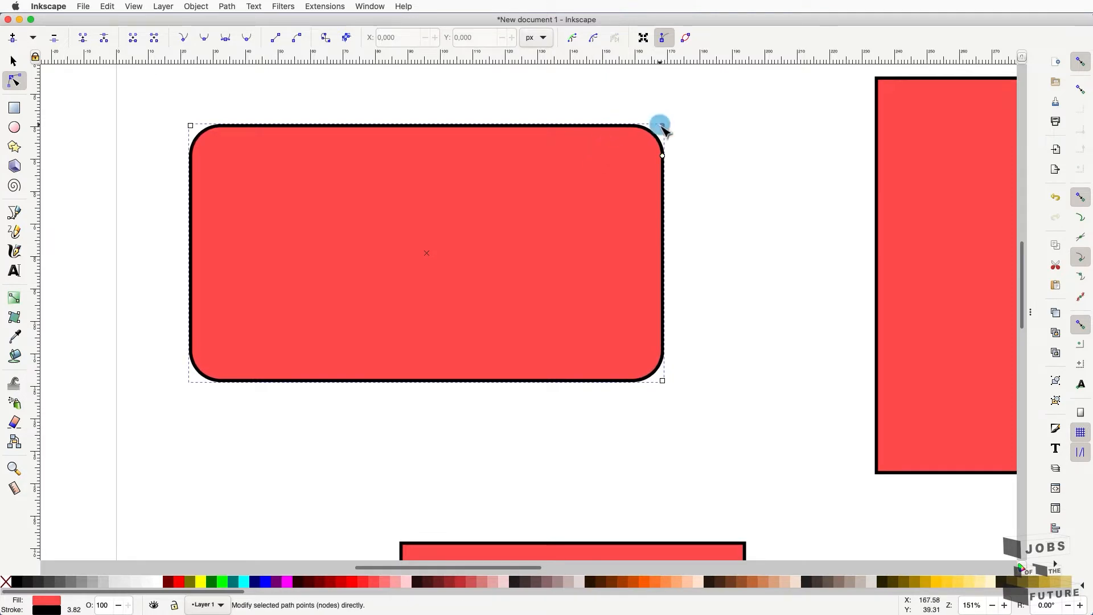
{"action": "left_click", "coordinate": [552, 39]}
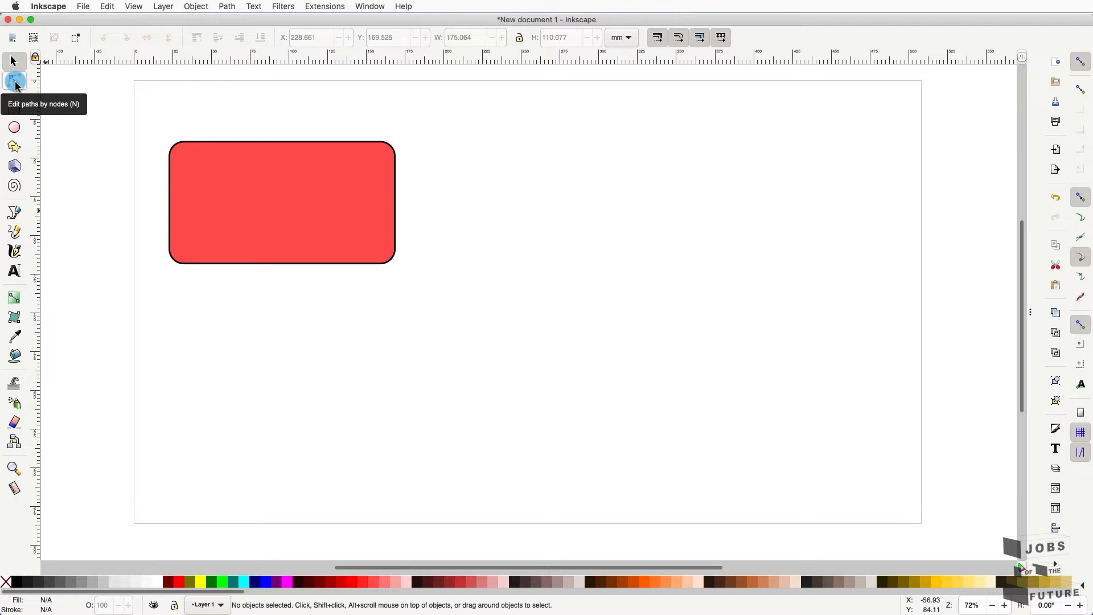
{"action": "left_click", "coordinate": [13, 83]}
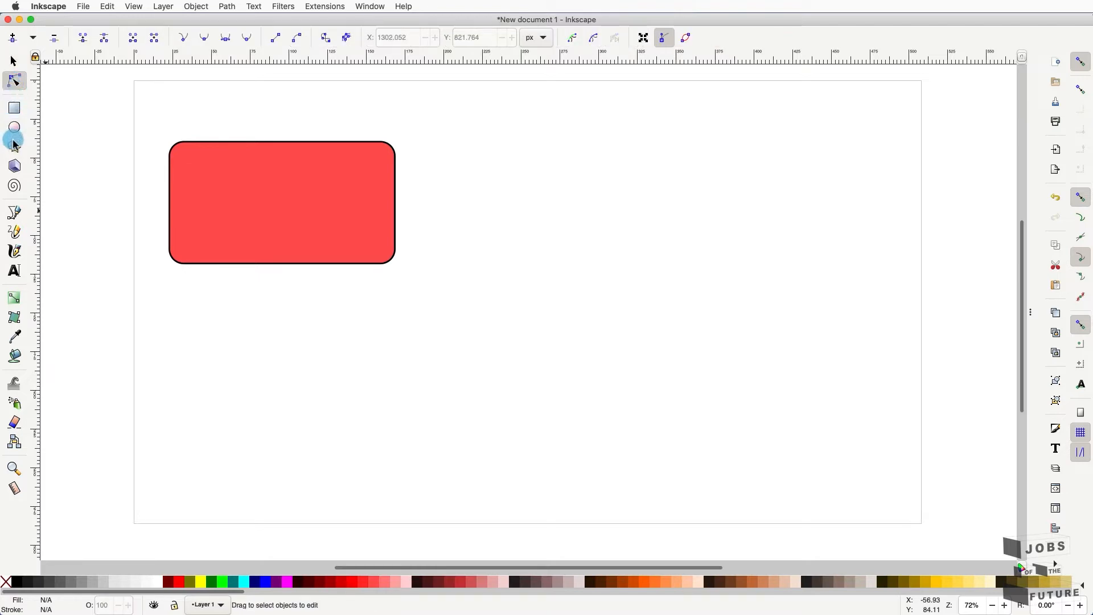
{"action": "left_click", "coordinate": [17, 214]}
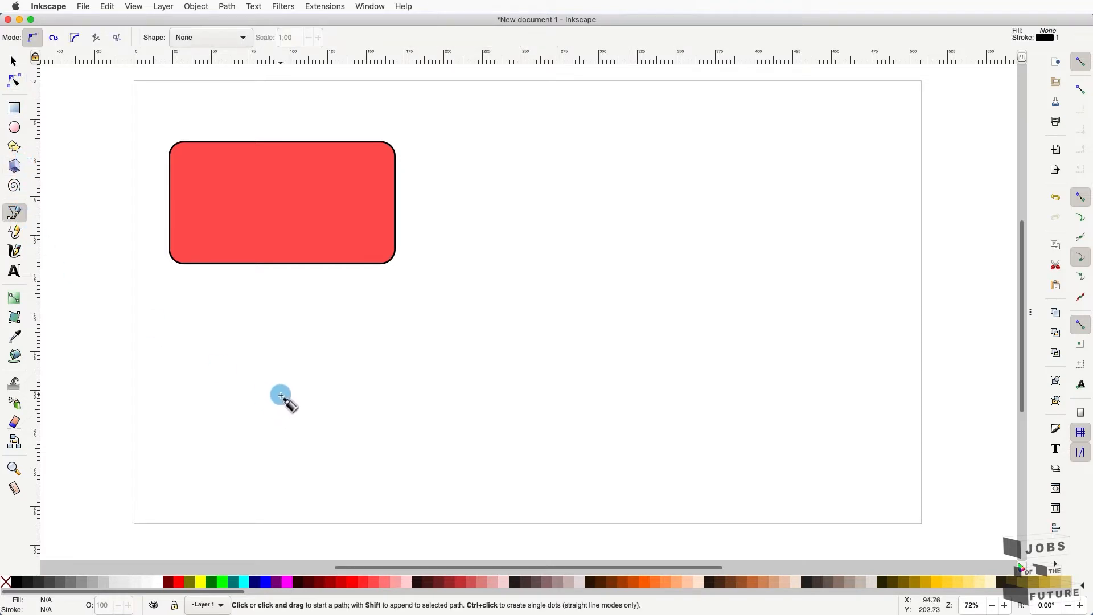
- Draw a 13-point jagged star path below the rounded rectangle with the Pen tool
{"action": "left_click", "coordinate": [443, 401]}
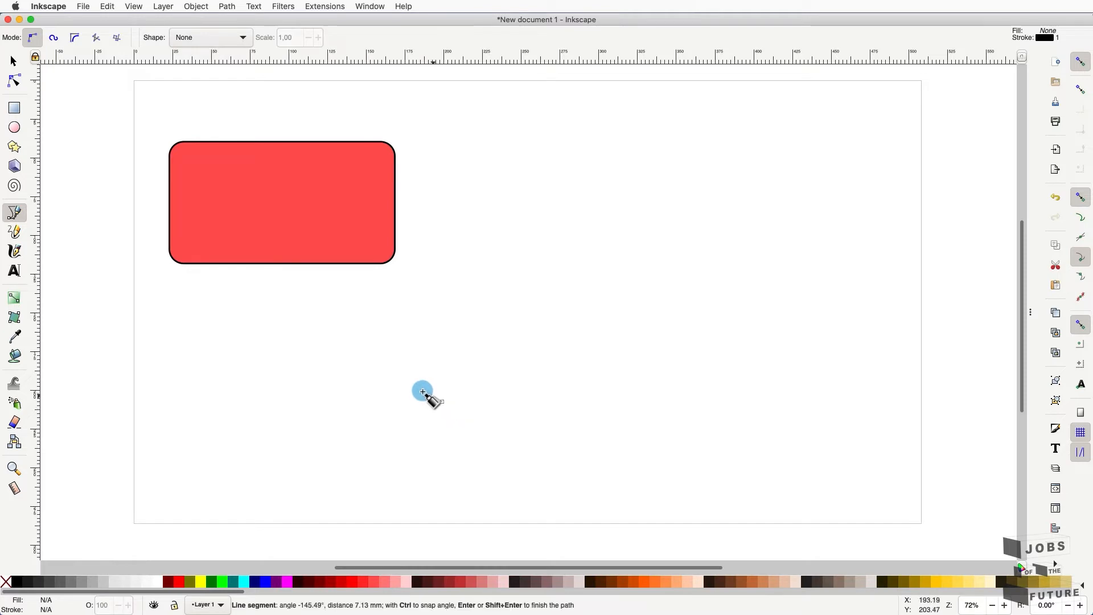
{"action": "left_click", "coordinate": [370, 360]}
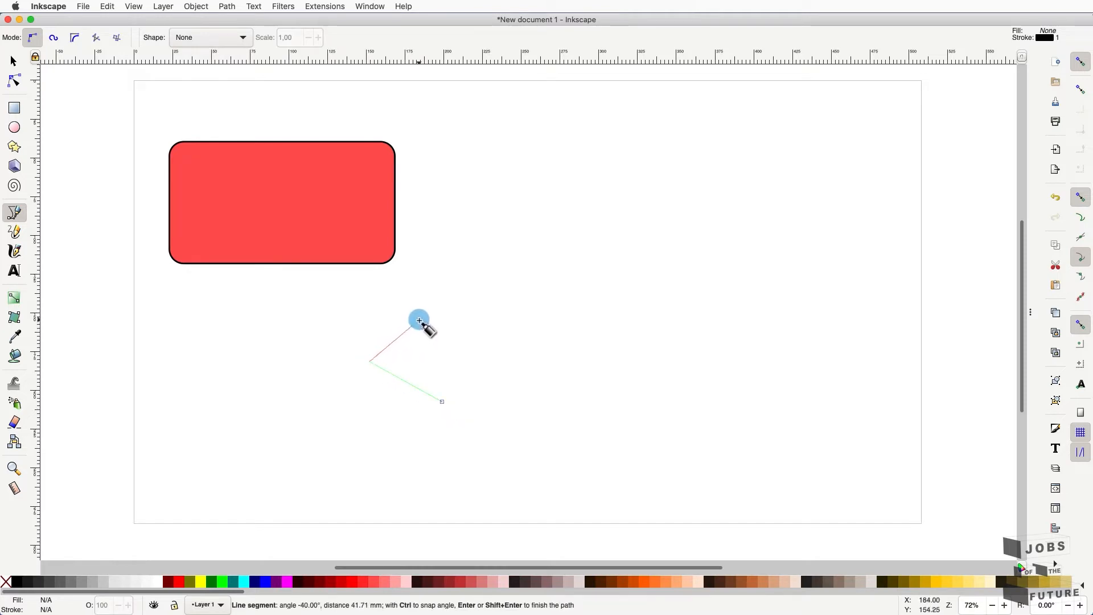
{"action": "left_click", "coordinate": [419, 321]}
{"action": "left_click", "coordinate": [455, 381]}
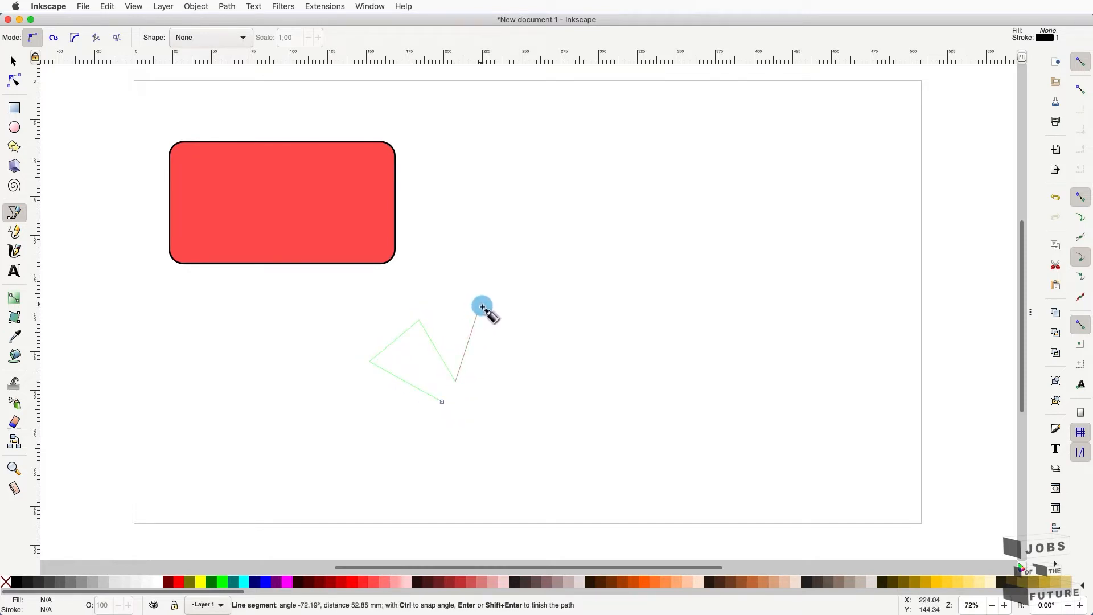
{"action": "left_click", "coordinate": [481, 306]}
{"action": "left_click", "coordinate": [546, 372]}
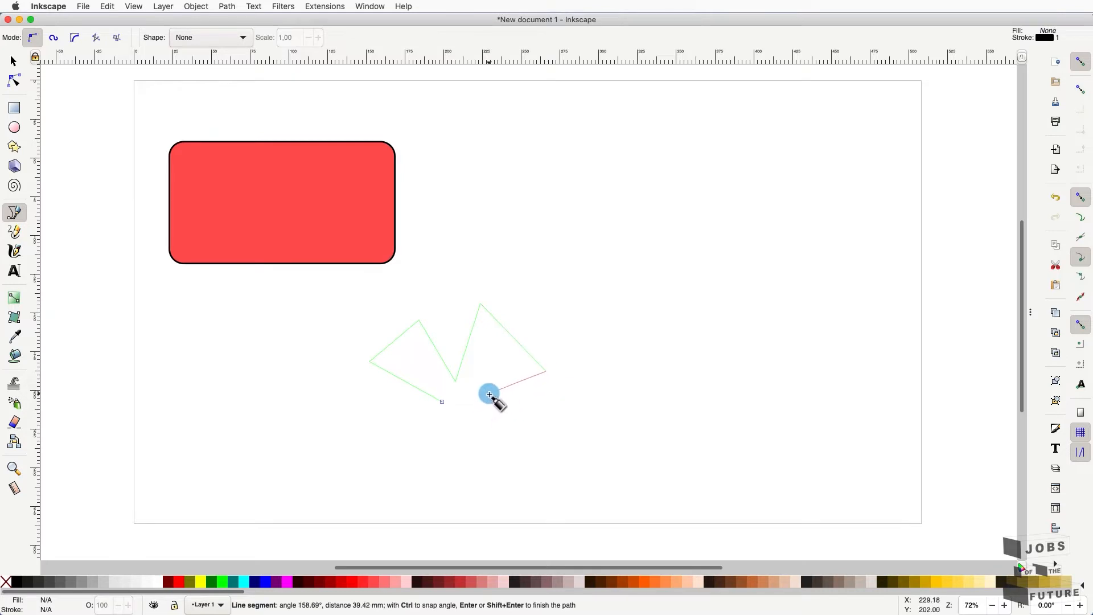
{"action": "left_click", "coordinate": [488, 395]}
{"action": "left_click", "coordinate": [553, 426]}
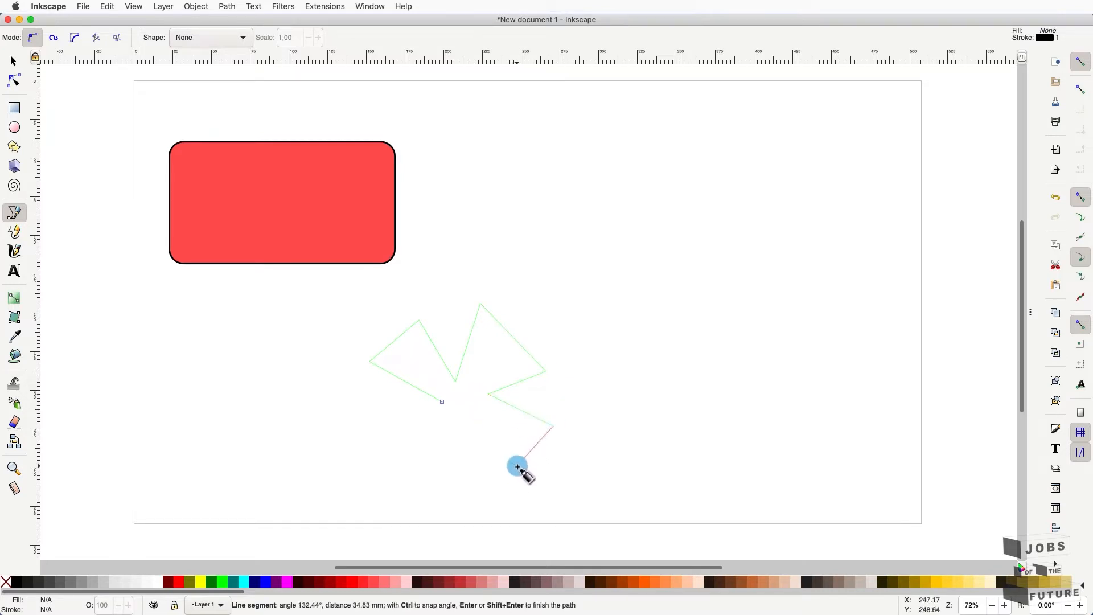
{"action": "left_click", "coordinate": [510, 472]}
{"action": "left_click", "coordinate": [475, 413]}
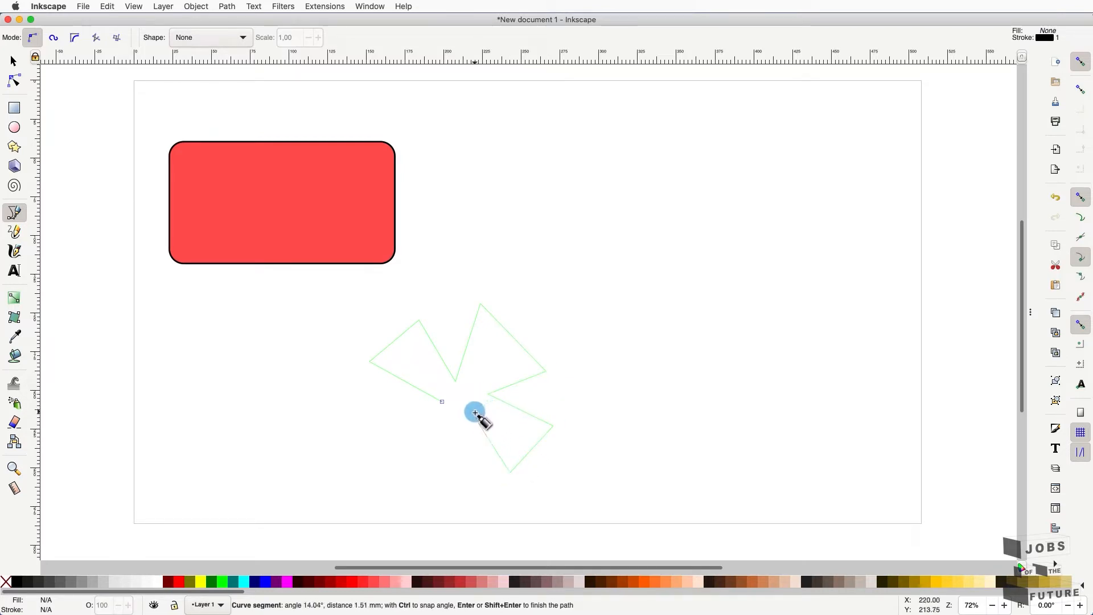
{"action": "left_click", "coordinate": [466, 479]}
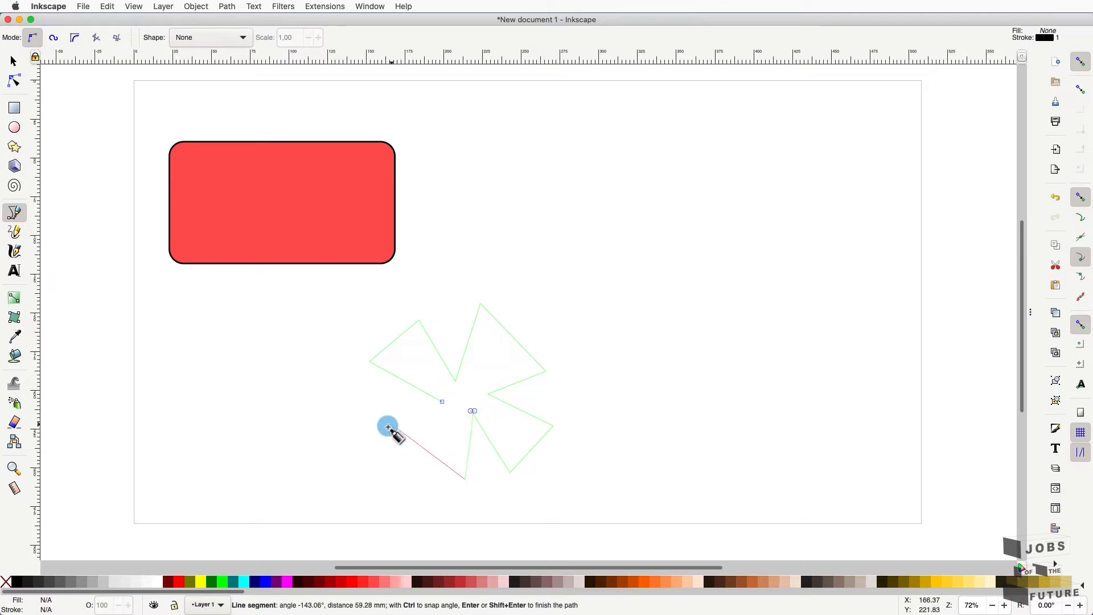
{"action": "left_click", "coordinate": [409, 451]}
{"action": "left_click", "coordinate": [434, 420]}
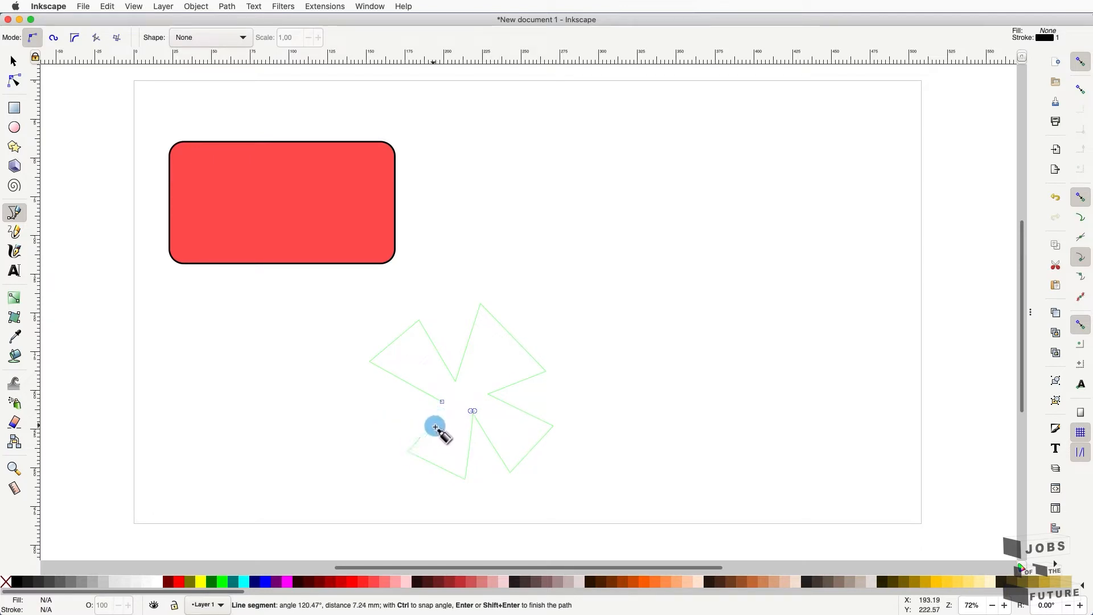
{"action": "key", "text": "Return"}
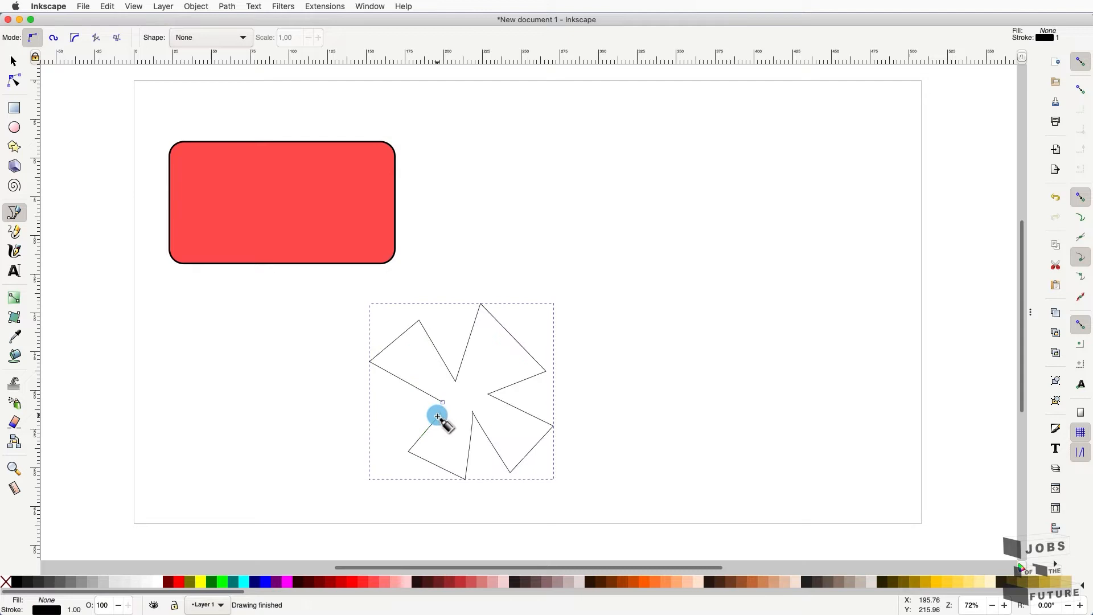
- Drag the star's lower-left and lower-right nodes into an uneven pinwheel, snapping one arm onto a neighbouring node
{"action": "left_click", "coordinate": [15, 83]}
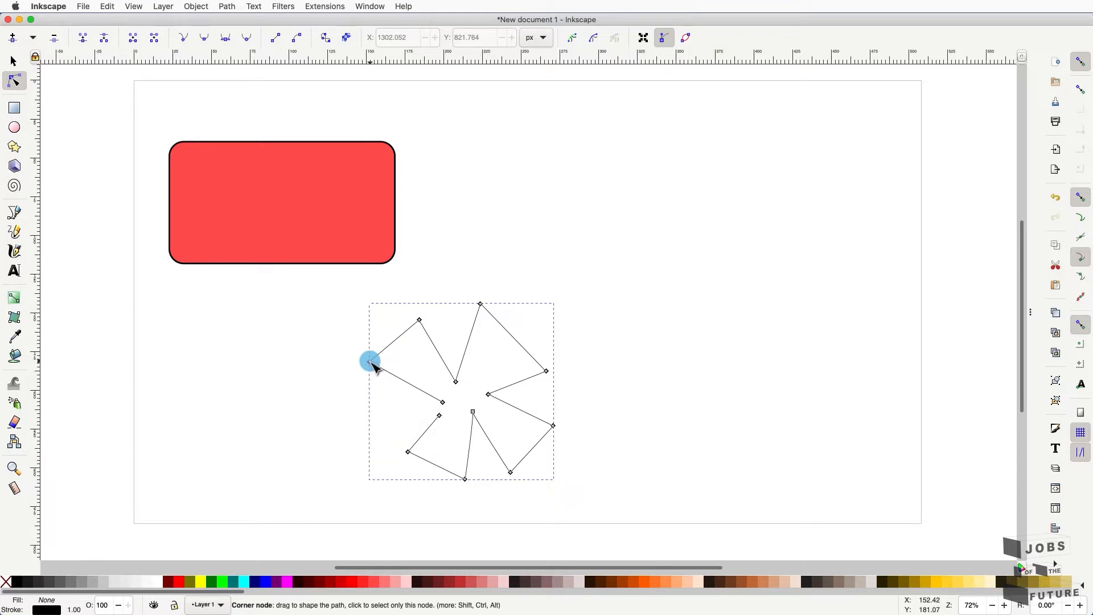
{"action": "left_click_drag", "start_coordinate": [371, 365], "coordinate": [363, 382]}
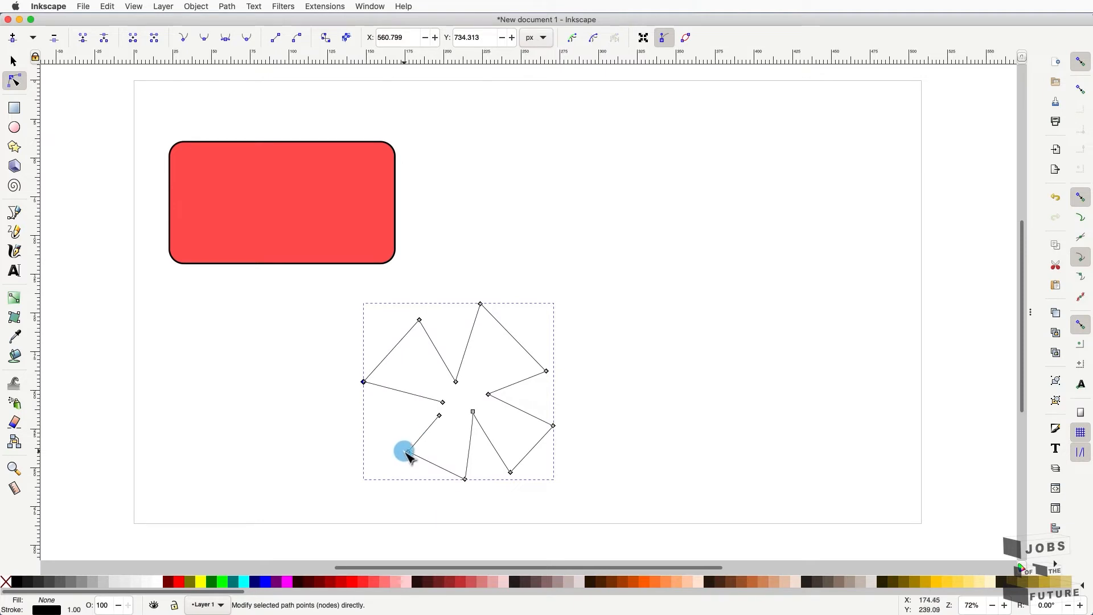
{"action": "left_click_drag", "start_coordinate": [408, 451], "coordinate": [391, 440]}
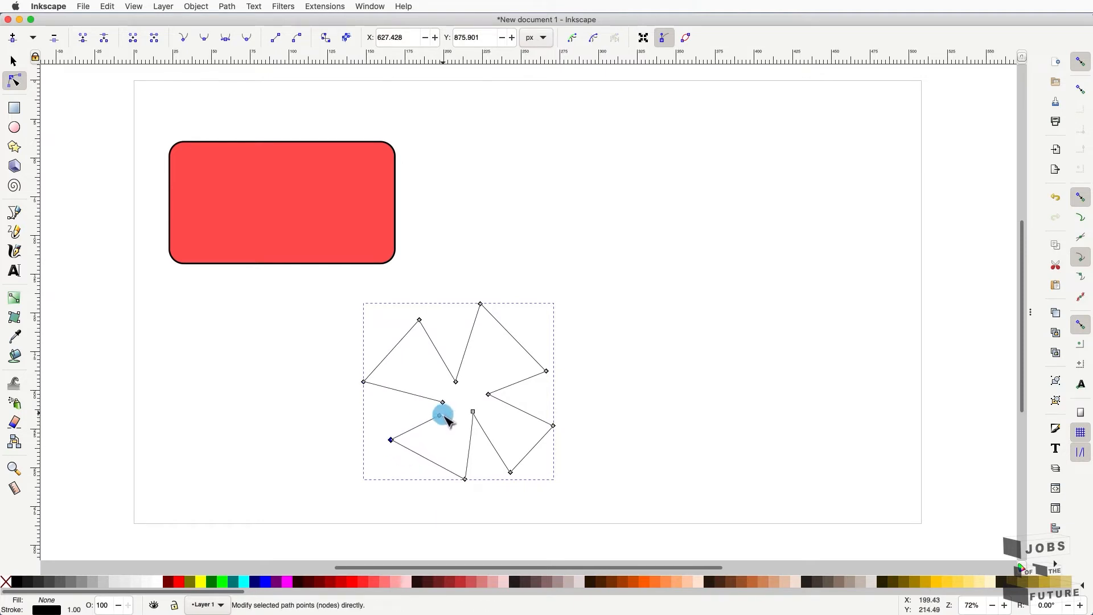
{"action": "left_click_drag", "start_coordinate": [442, 415], "coordinate": [443, 403]}
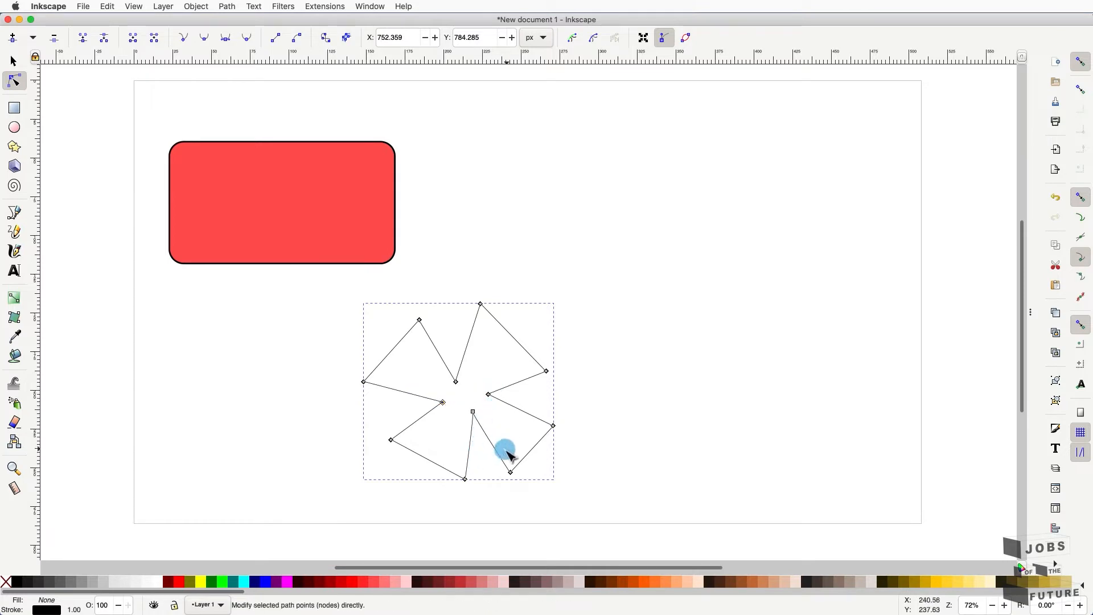
{"action": "mouse_move", "coordinate": [509, 472]}
{"action": "left_mouse_down"}
{"action": "mouse_move", "coordinate": [500, 481]}
{"action": "mouse_move", "coordinate": [508, 478]}
{"action": "left_mouse_up"}
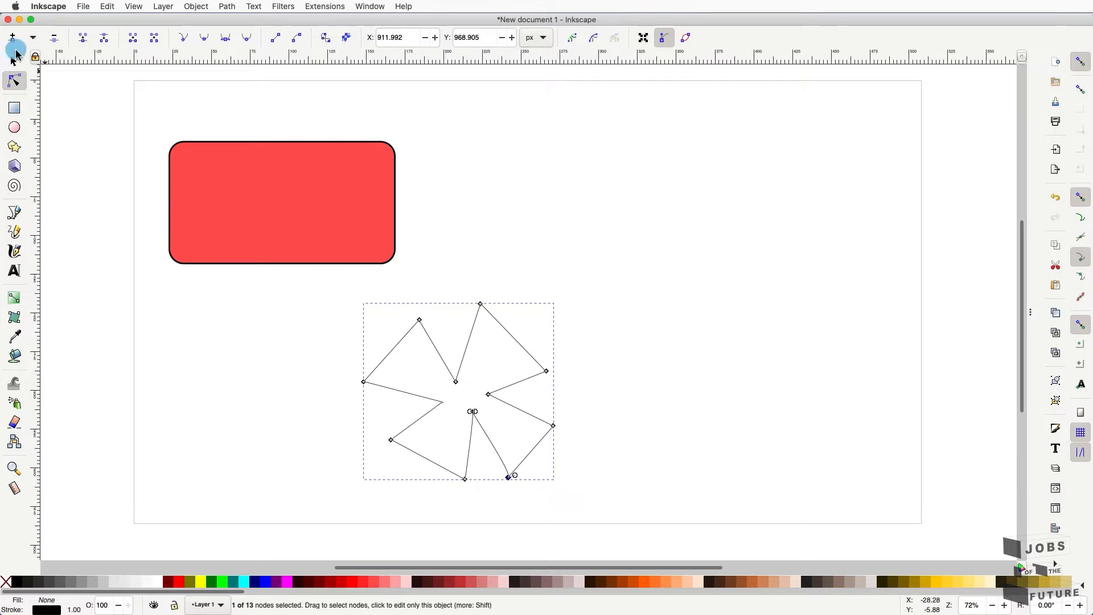
{"action": "left_click", "coordinate": [14, 55]}
{"action": "left_click", "coordinate": [15, 82]}
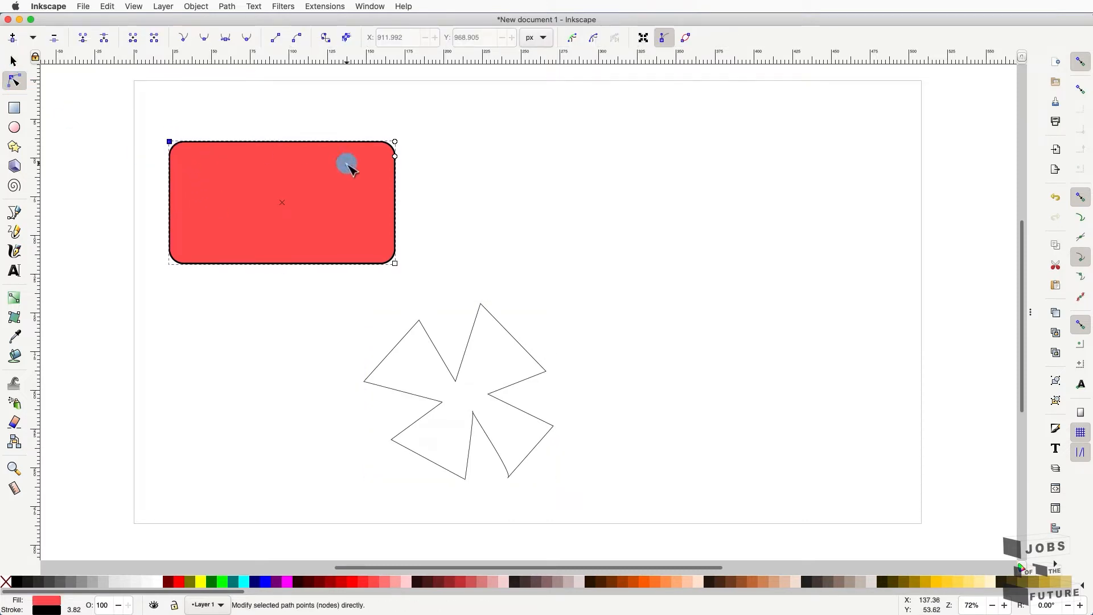
- Remove the red rectangle's corner rounding and convert it to a path with Object to Path
{"action": "left_click_drag", "start_coordinate": [394, 154], "coordinate": [398, 146]}
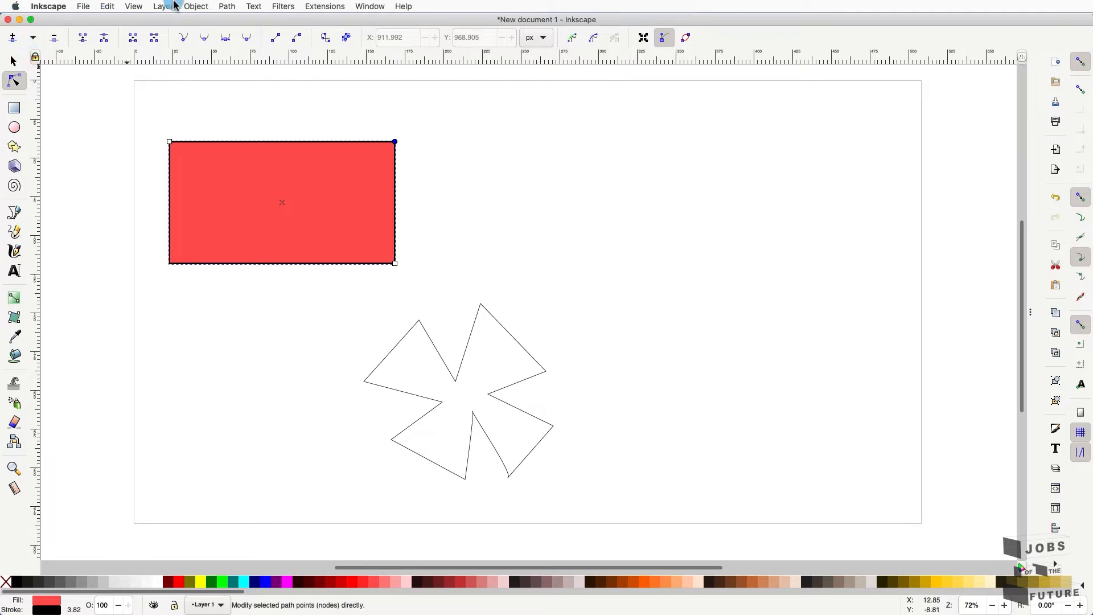
{"action": "left_click", "coordinate": [228, 6]}
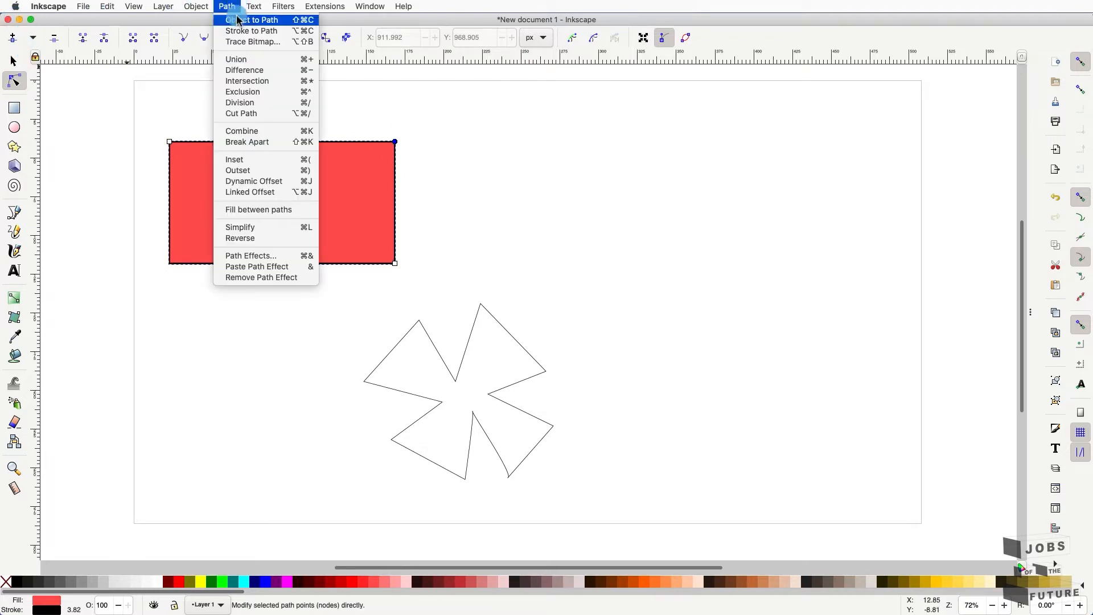
{"action": "left_click", "coordinate": [261, 20]}
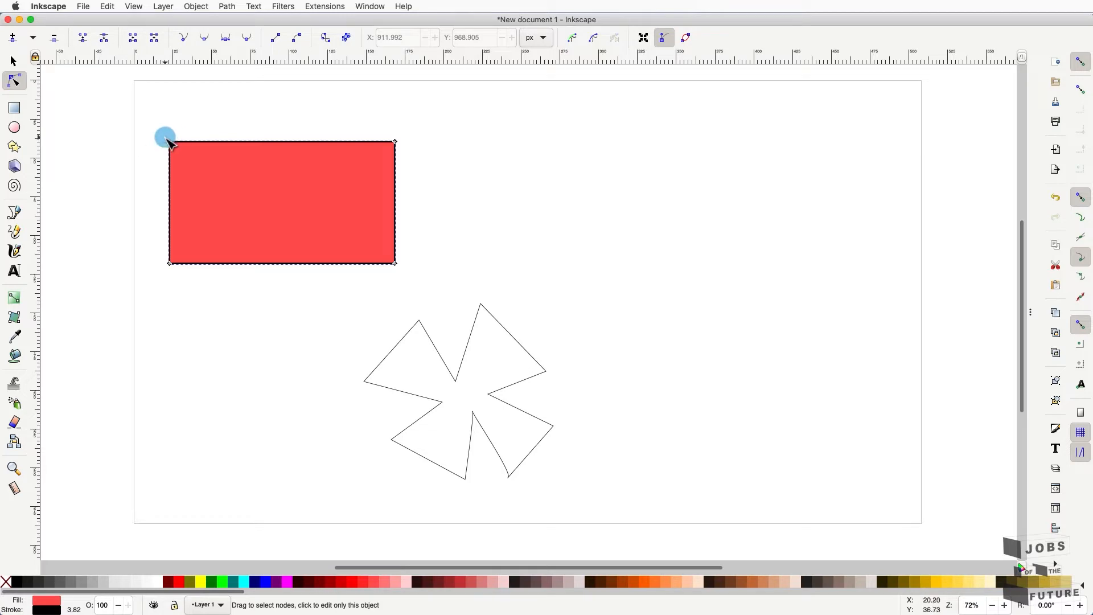
- Pull both top corners inward to form a trapezoid, then zoom out to the whole page
{"action": "scroll", "coordinate": [166, 139], "scroll_direction": "up", "scroll_amount": 2, "text": "ctrl"}
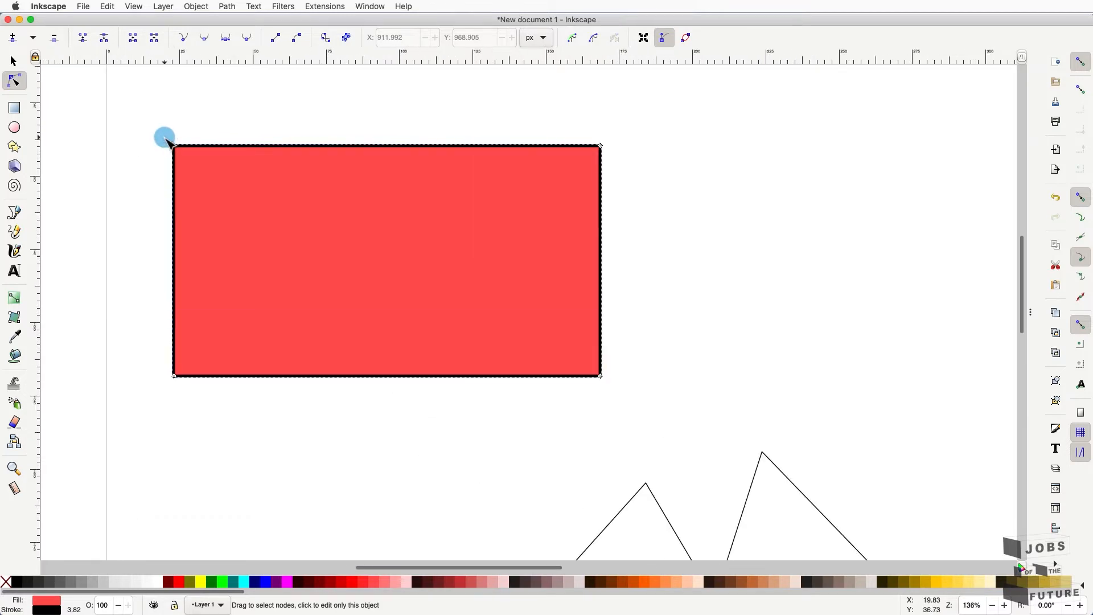
{"action": "scroll", "coordinate": [165, 139], "scroll_direction": "up", "scroll_amount": 2, "text": "ctrl"}
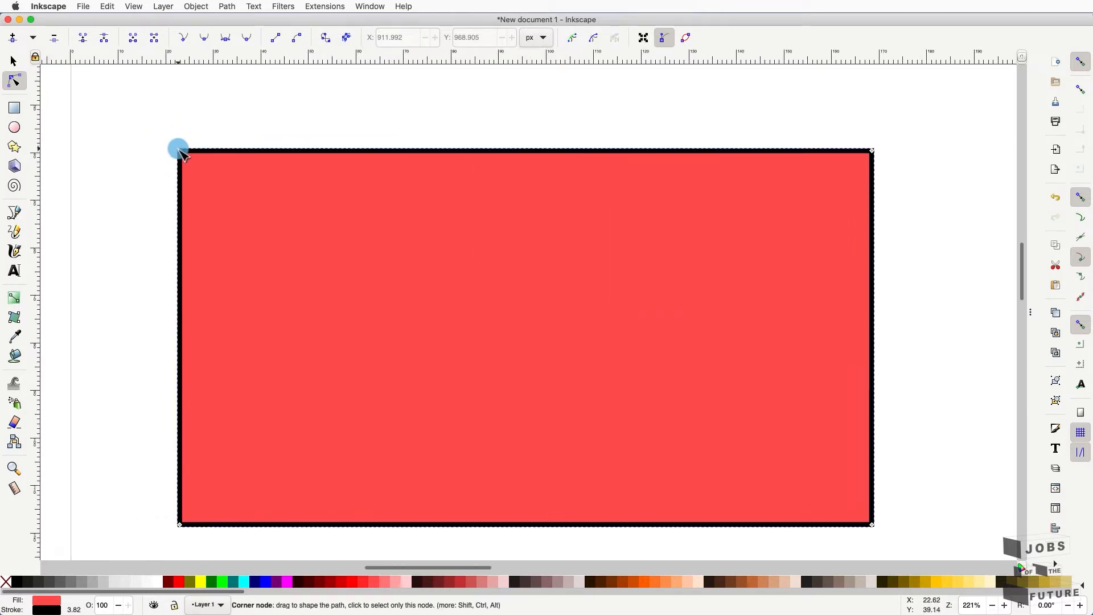
{"action": "left_click_drag", "start_coordinate": [181, 152], "coordinate": [221, 198]}
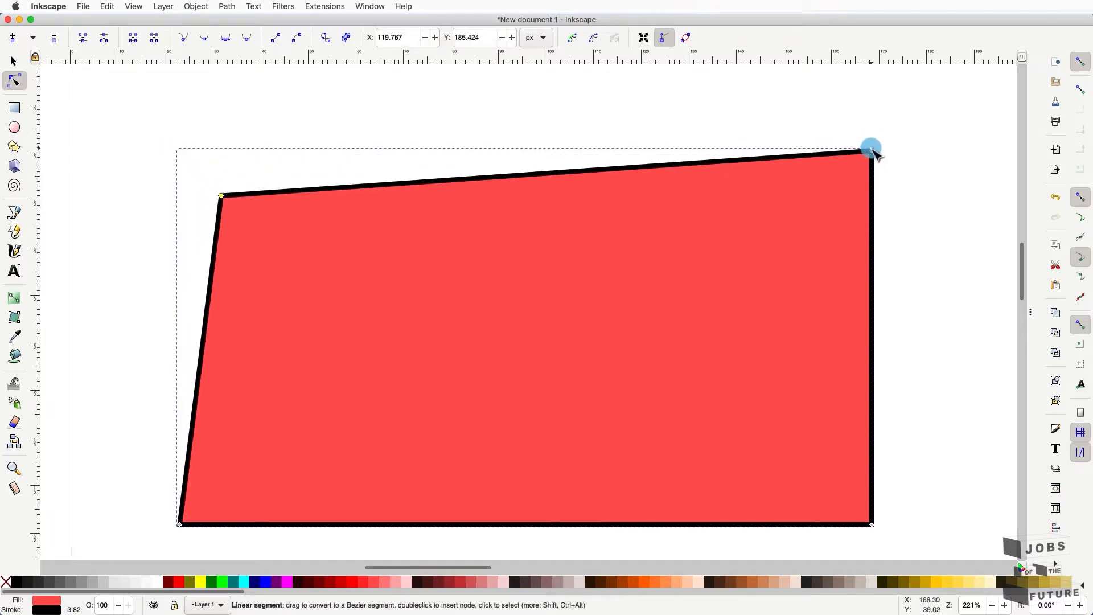
{"action": "left_click_drag", "start_coordinate": [871, 149], "coordinate": [742, 189]}
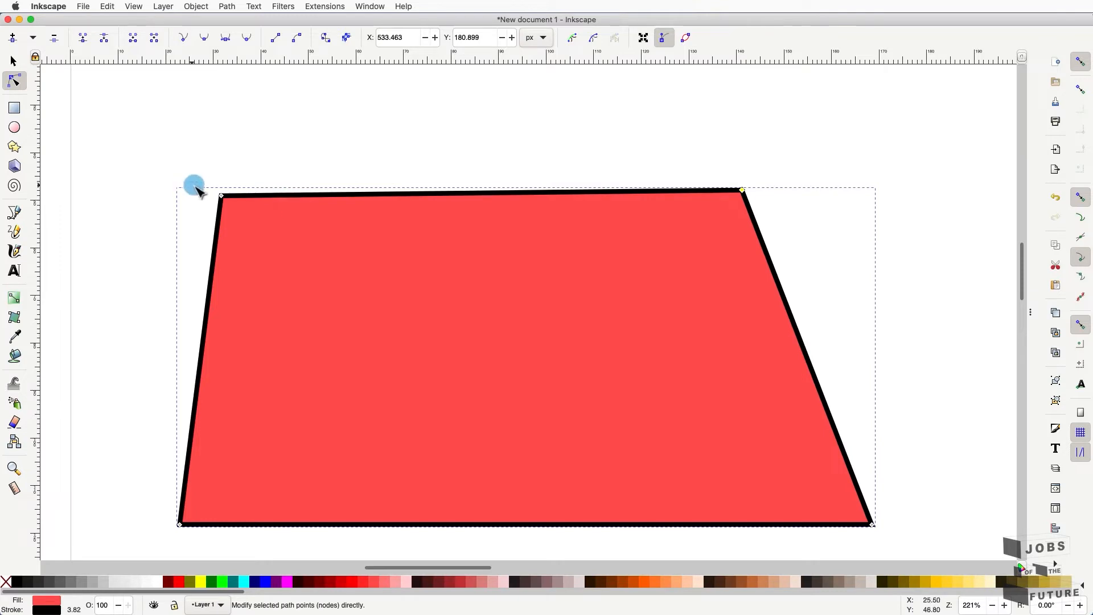
{"action": "left_click_drag", "start_coordinate": [222, 194], "coordinate": [270, 191]}
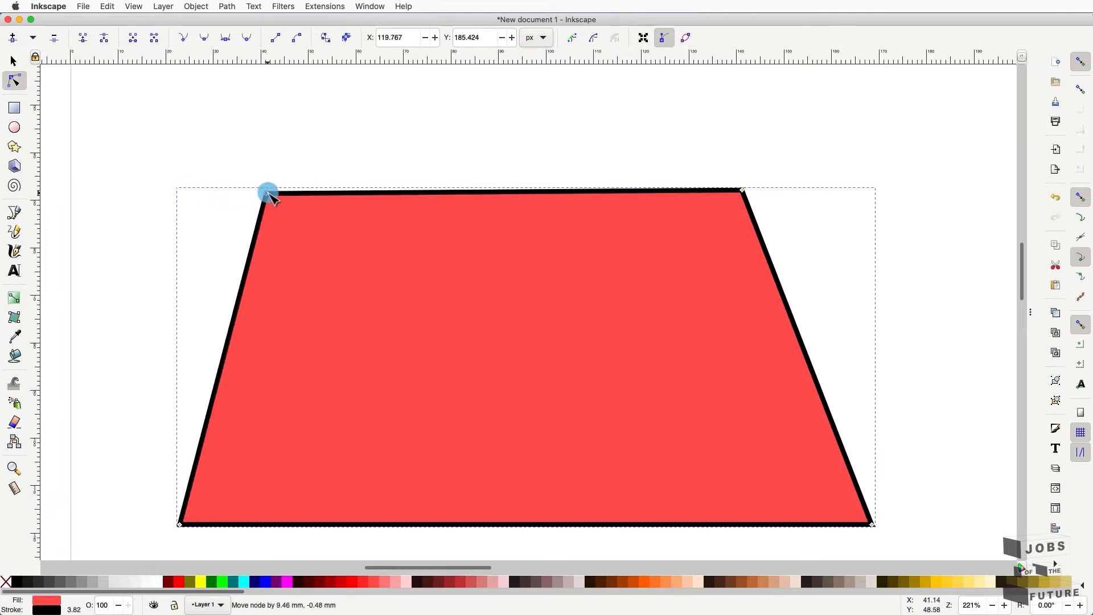
{"action": "left_click", "coordinate": [15, 469]}
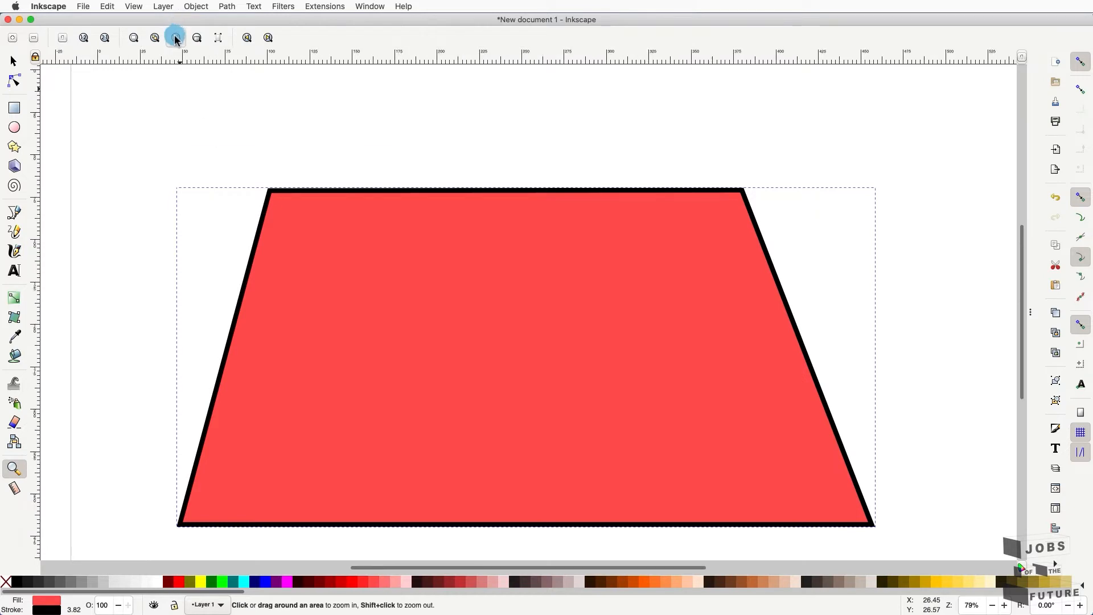
{"action": "left_click", "coordinate": [175, 37]}
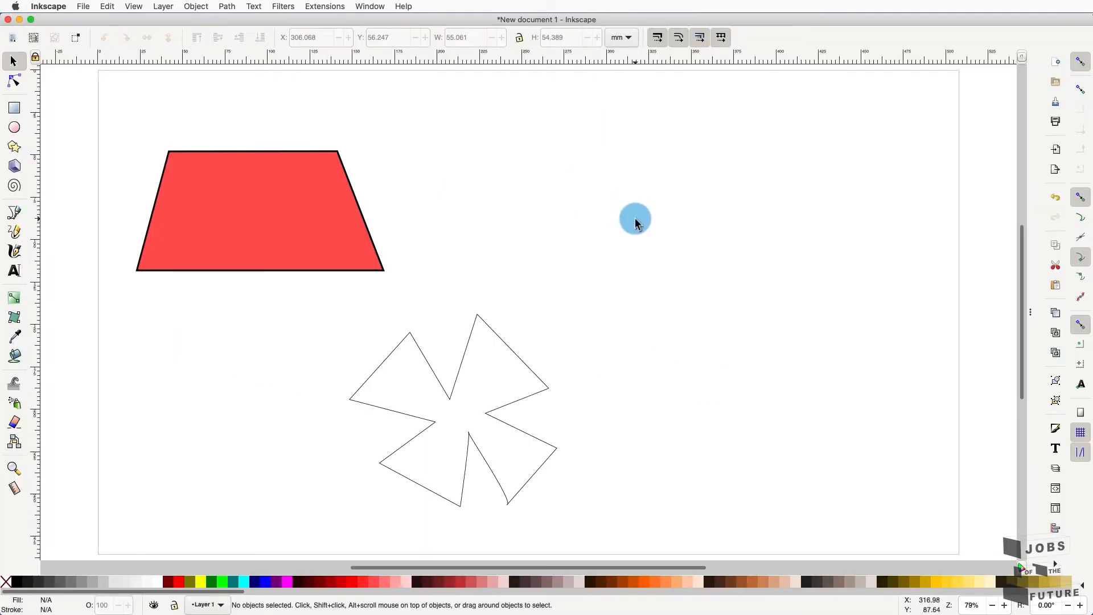
- Draw a perfect red circle right of the trapezoid and cut it with a chord
{"action": "left_click", "coordinate": [15, 129]}
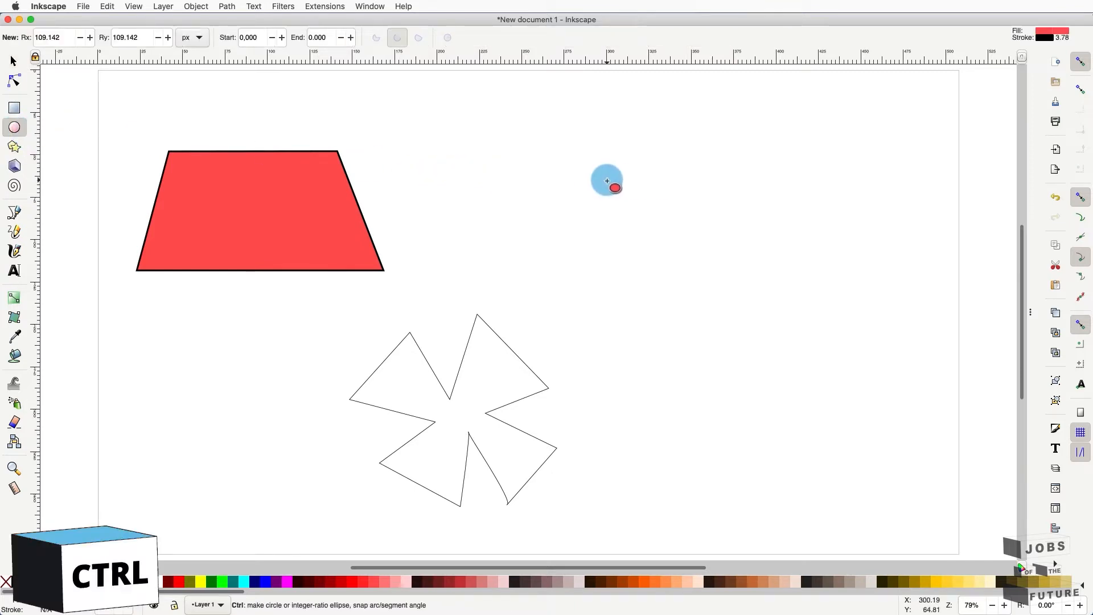
{"action": "left_click_drag", "start_coordinate": [608, 180], "coordinate": [762, 337]}
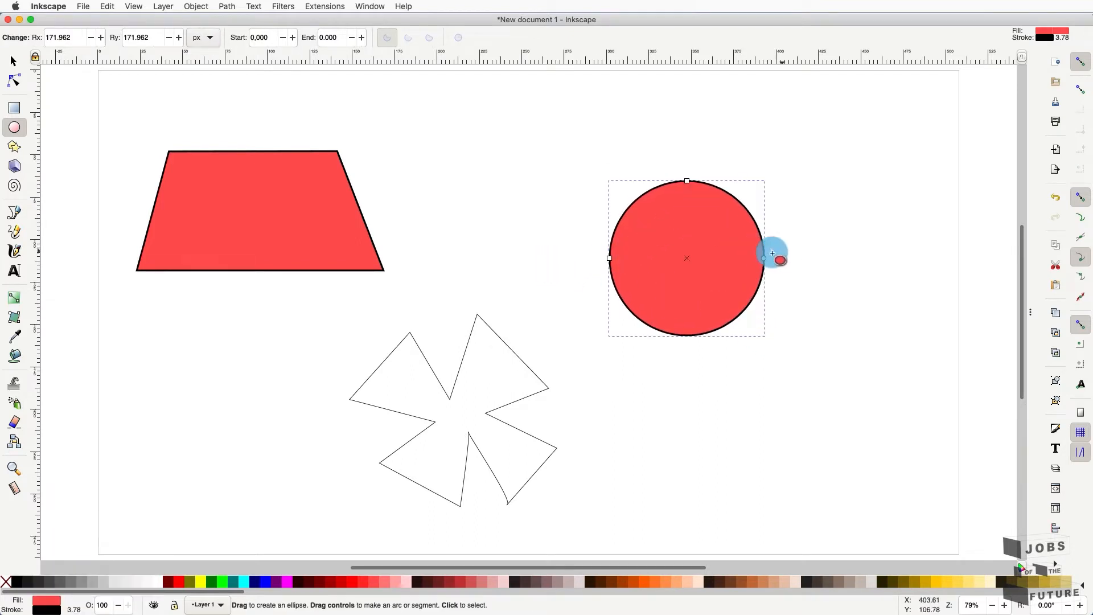
{"action": "left_click_drag", "start_coordinate": [763, 258], "coordinate": [612, 256]}
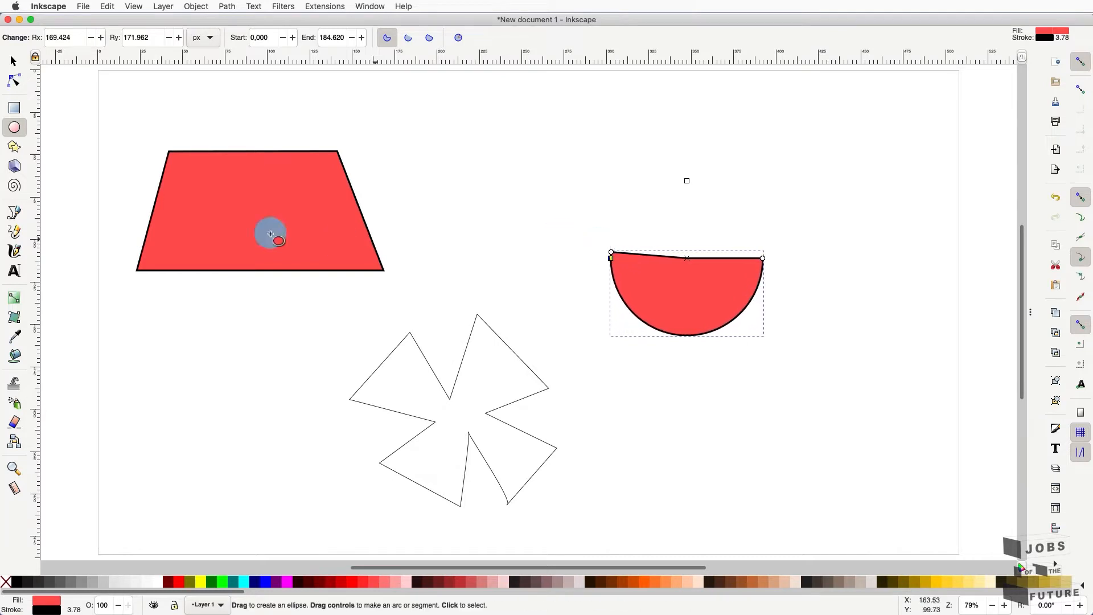
- Reposition the arc's start and end points so the chord cuts diagonally across the upper right
{"action": "left_click", "coordinate": [15, 84]}
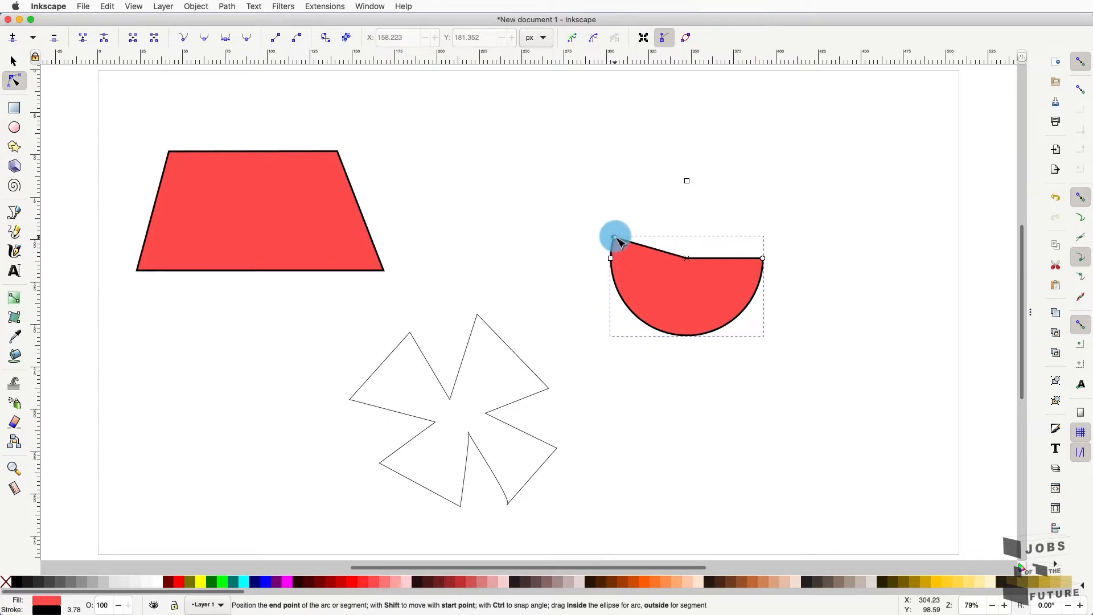
{"action": "left_click_drag", "start_coordinate": [631, 224], "coordinate": [658, 221]}
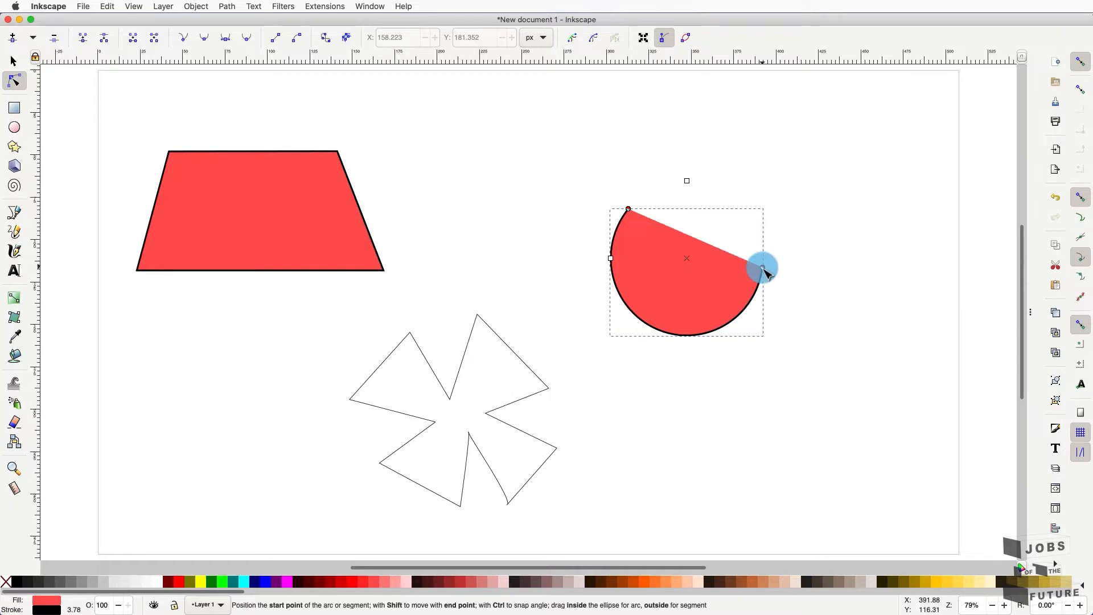
{"action": "left_click_drag", "start_coordinate": [748, 295], "coordinate": [718, 266]}
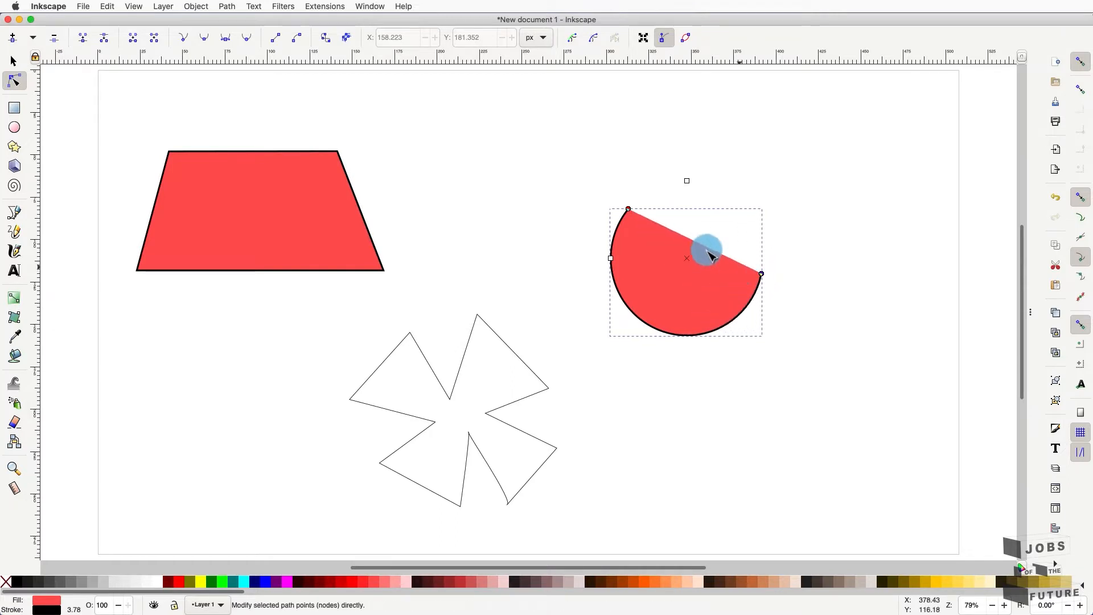
{"action": "left_click", "coordinate": [632, 212]}
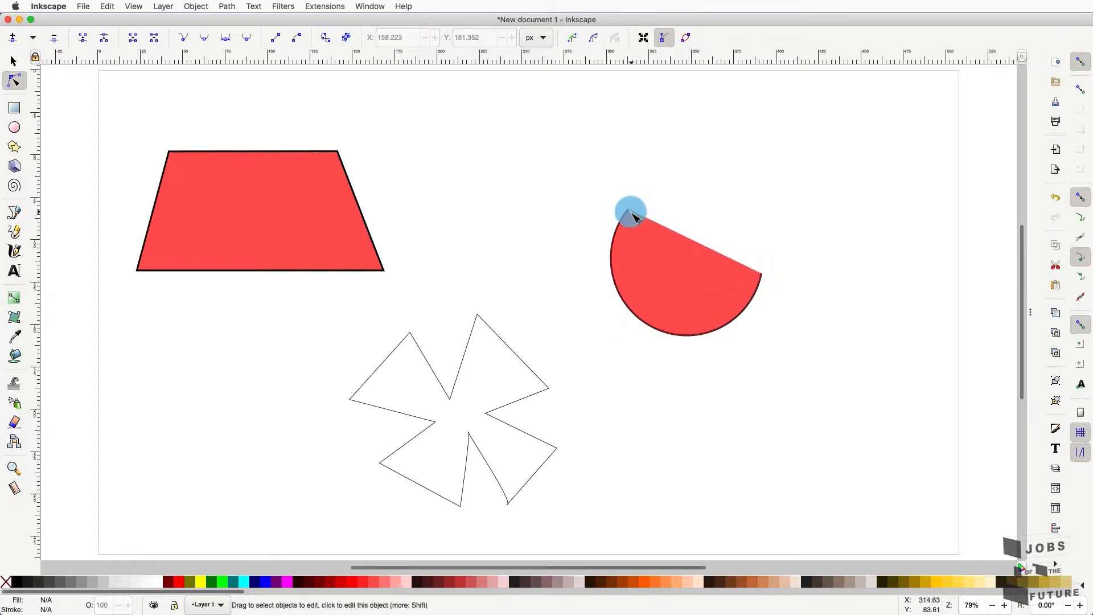
{"action": "left_click", "coordinate": [630, 212]}
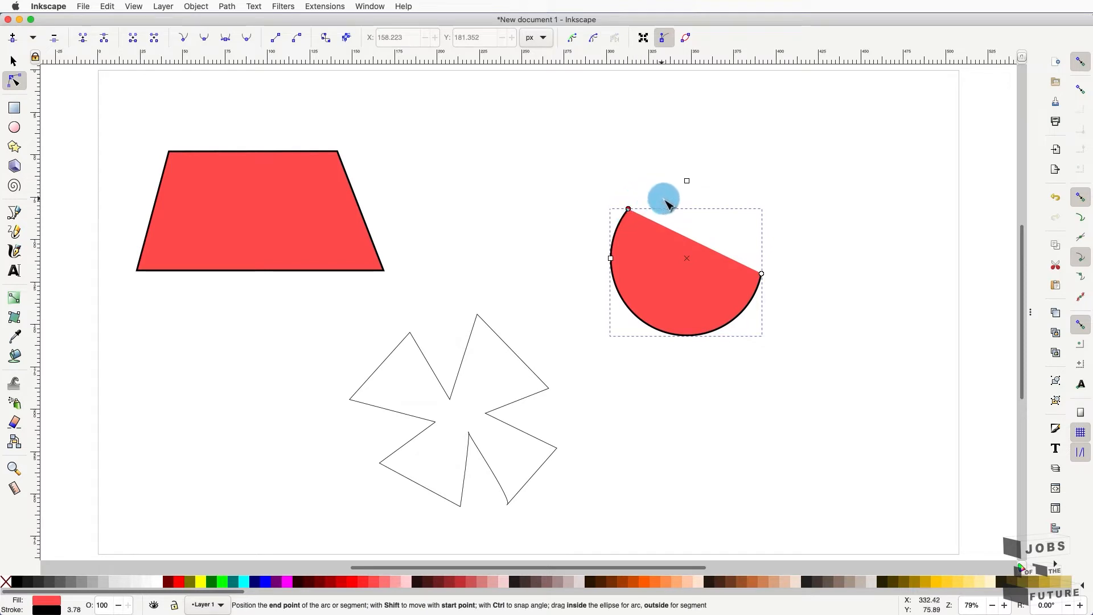
{"action": "left_click_drag", "start_coordinate": [631, 213], "coordinate": [686, 236]}
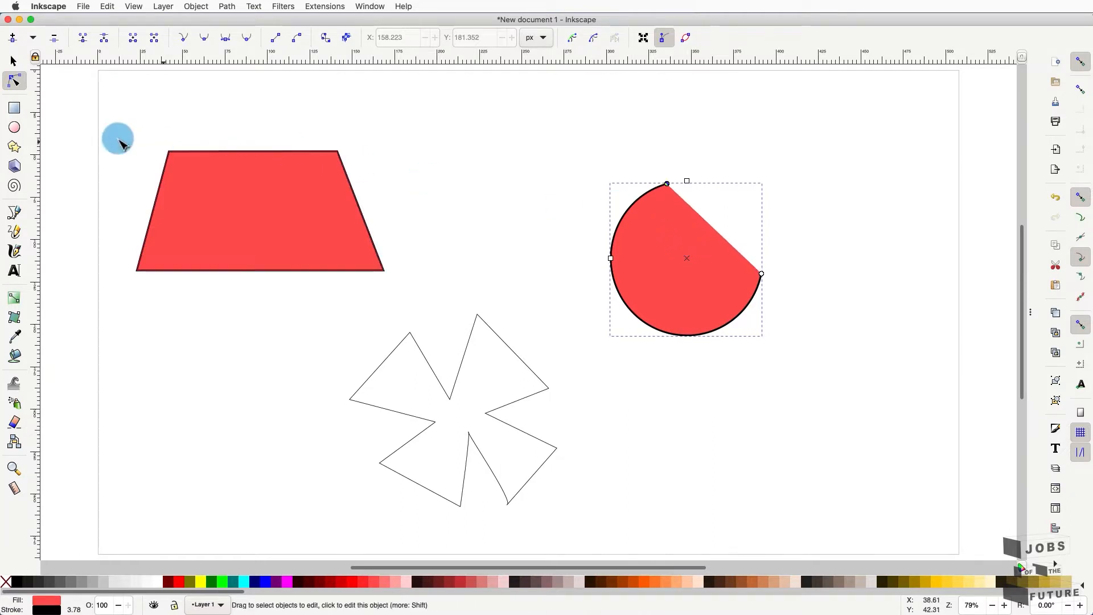
- Switch the cut circle between chord, pie slice and open arc, then make it whole with angles 0
{"action": "left_click", "coordinate": [15, 128]}
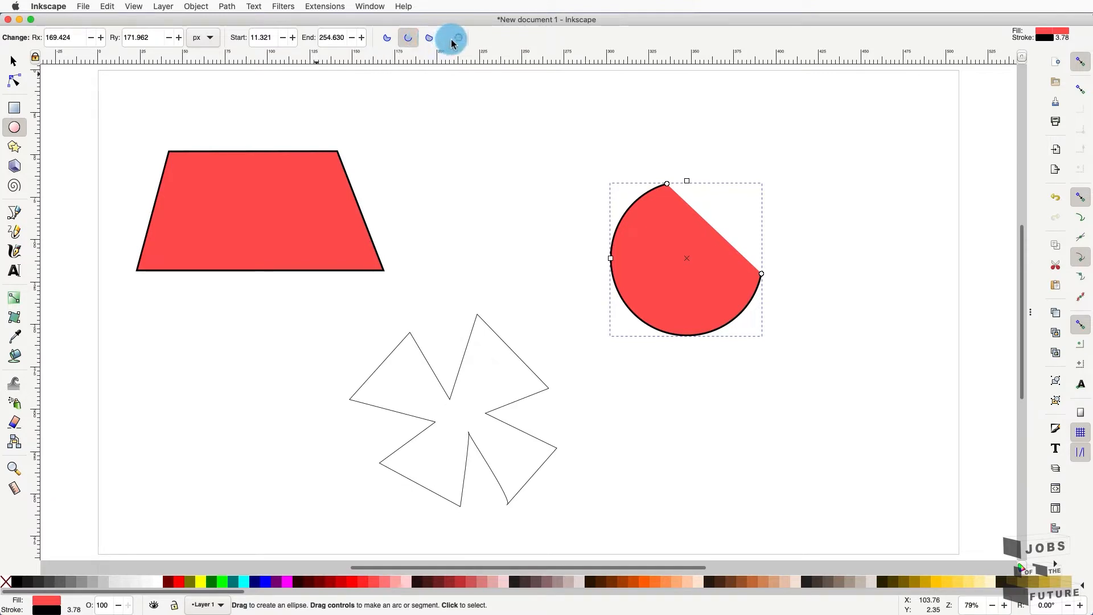
{"action": "left_click", "coordinate": [431, 40]}
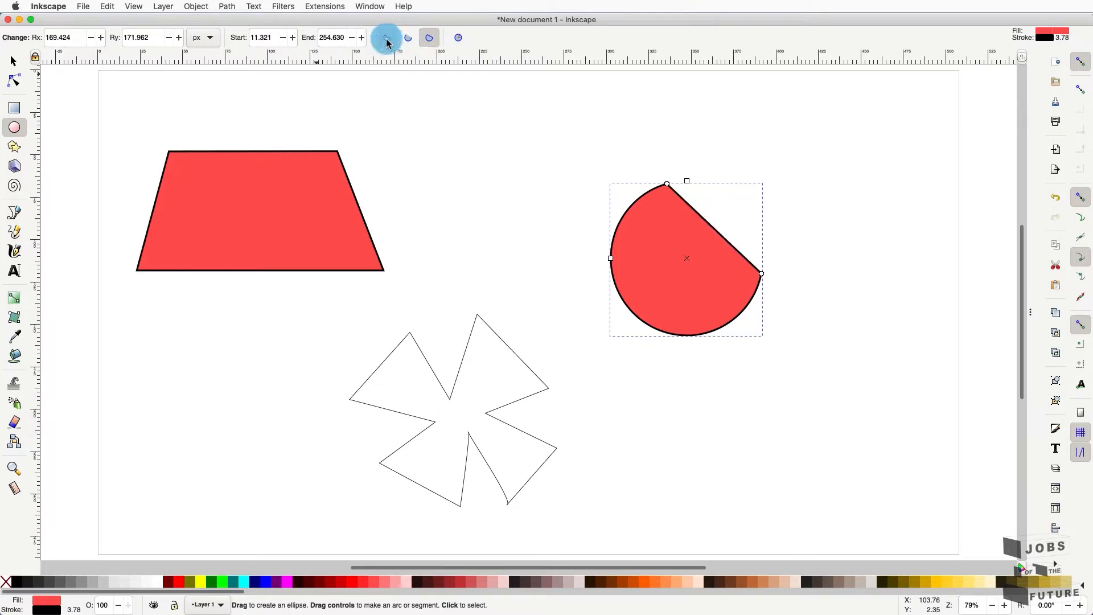
{"action": "left_click", "coordinate": [387, 39]}
{"action": "left_click", "coordinate": [416, 40]}
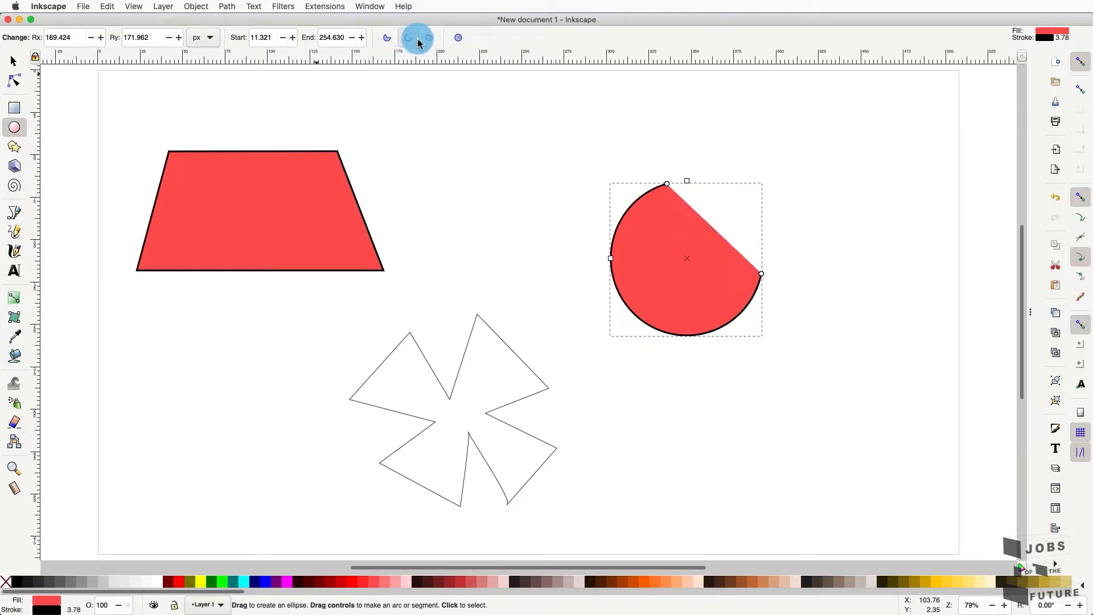
{"action": "left_click", "coordinate": [428, 39]}
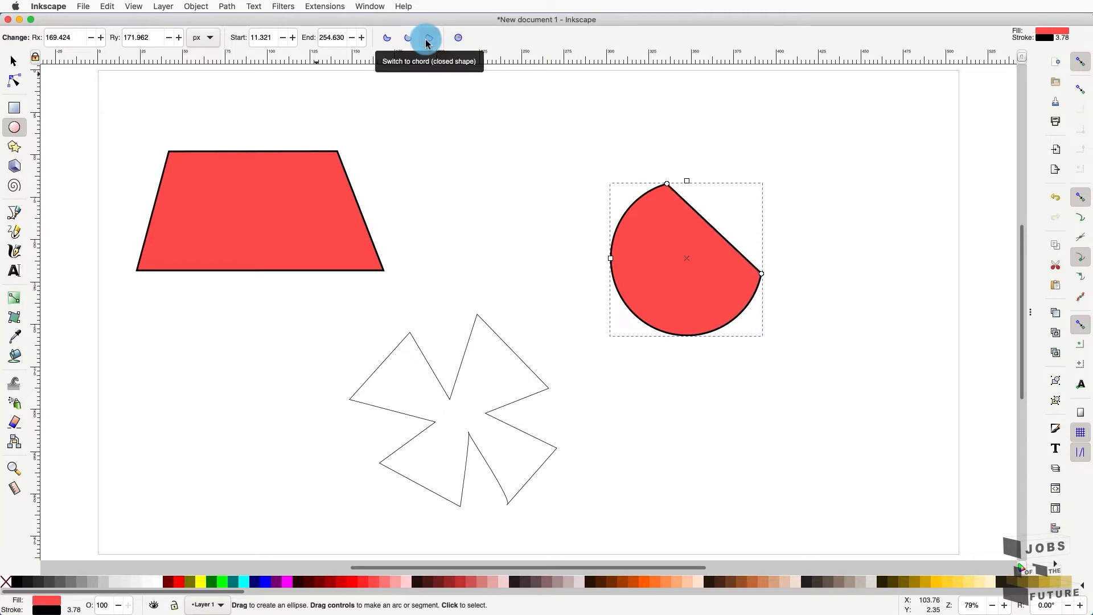
{"action": "left_click", "coordinate": [391, 44]}
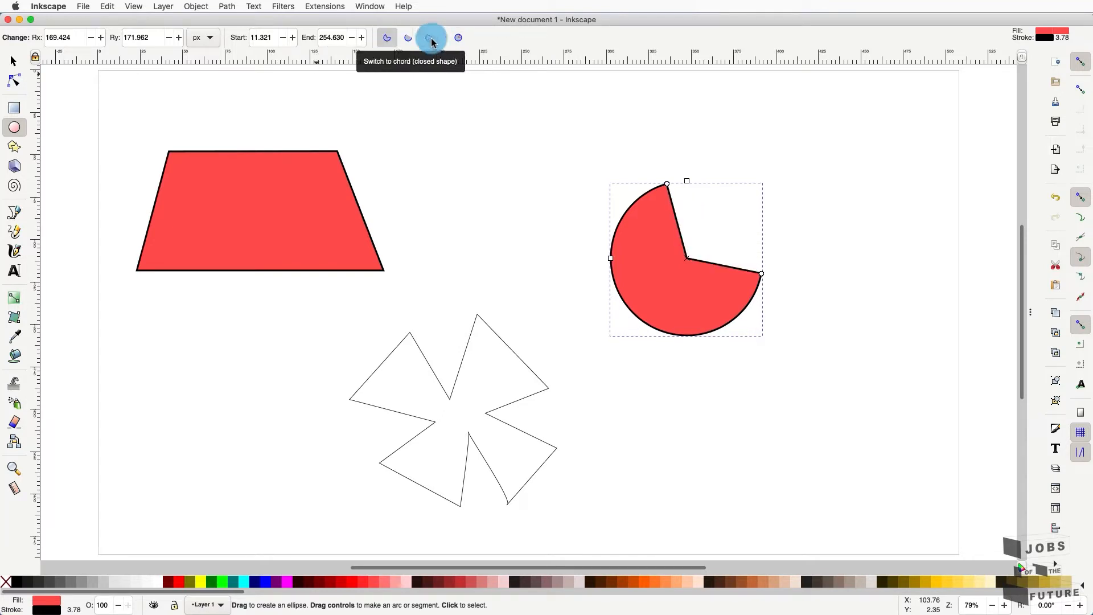
{"action": "left_click", "coordinate": [458, 41]}
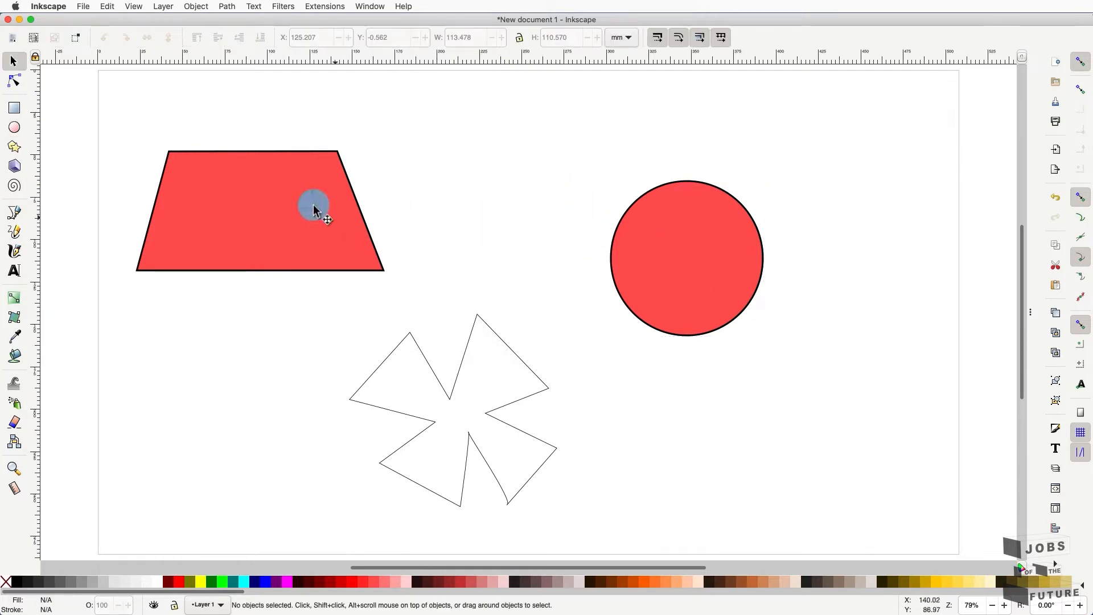
- Draw a five-pointed star beside the trapezoid and fill it fuchsia
{"action": "left_click", "coordinate": [16, 149]}
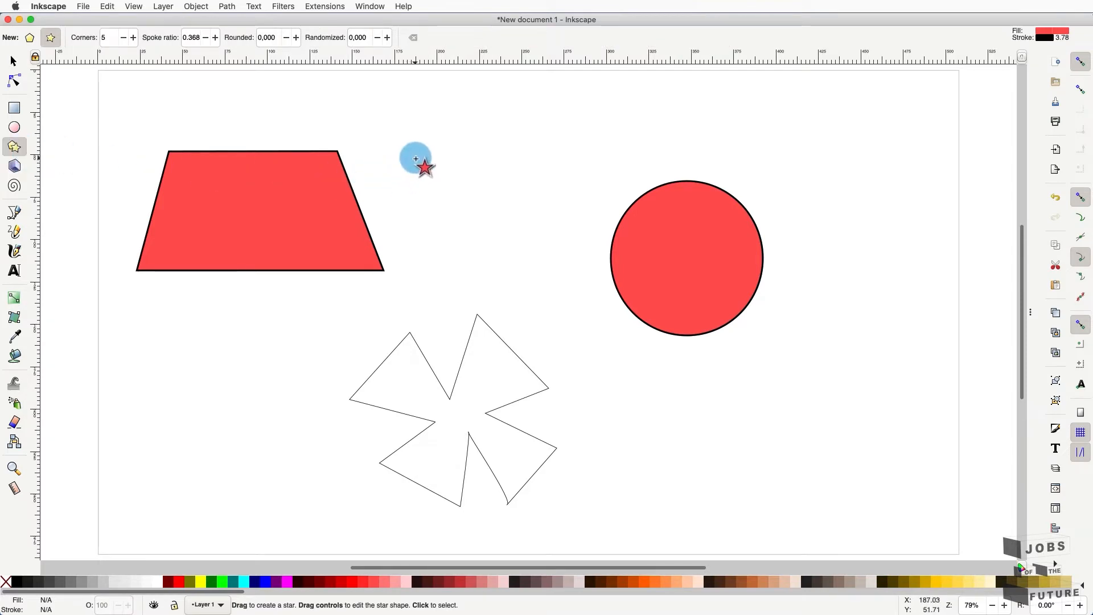
{"action": "left_click_drag", "start_coordinate": [424, 159], "coordinate": [480, 206]}
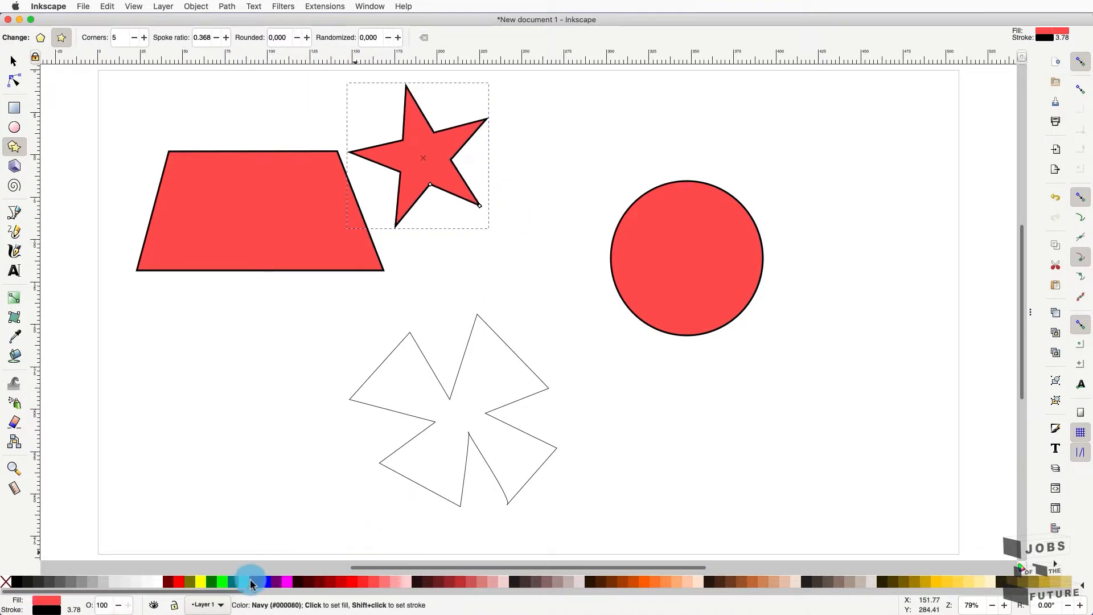
{"action": "left_click", "coordinate": [286, 586]}
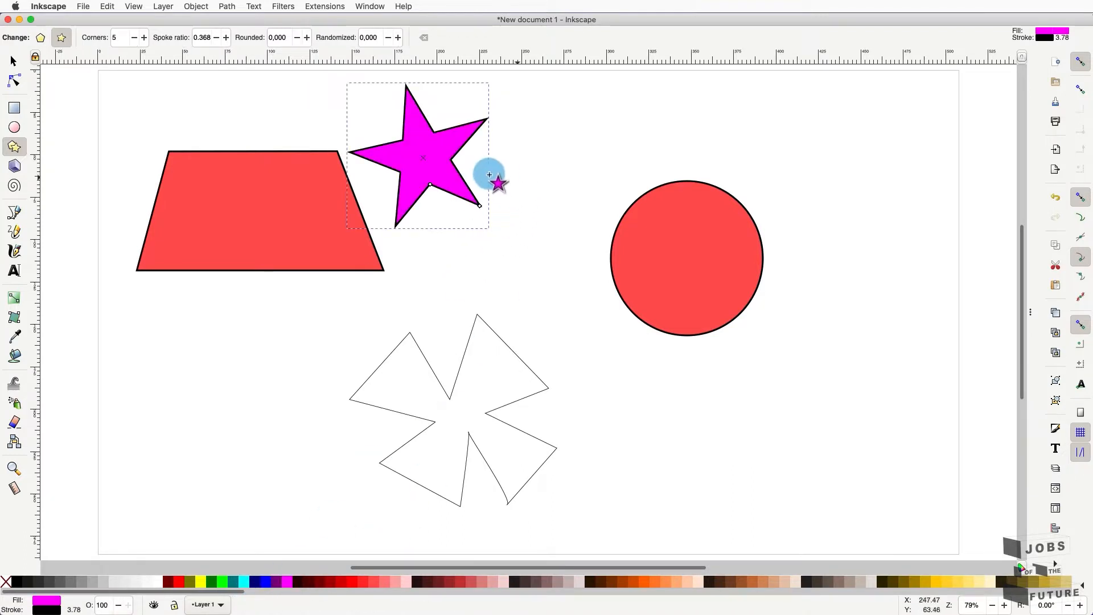
- Draw three small pentagons beside the star and next to the circle
{"action": "left_click_drag", "start_coordinate": [488, 166], "coordinate": [516, 189]}
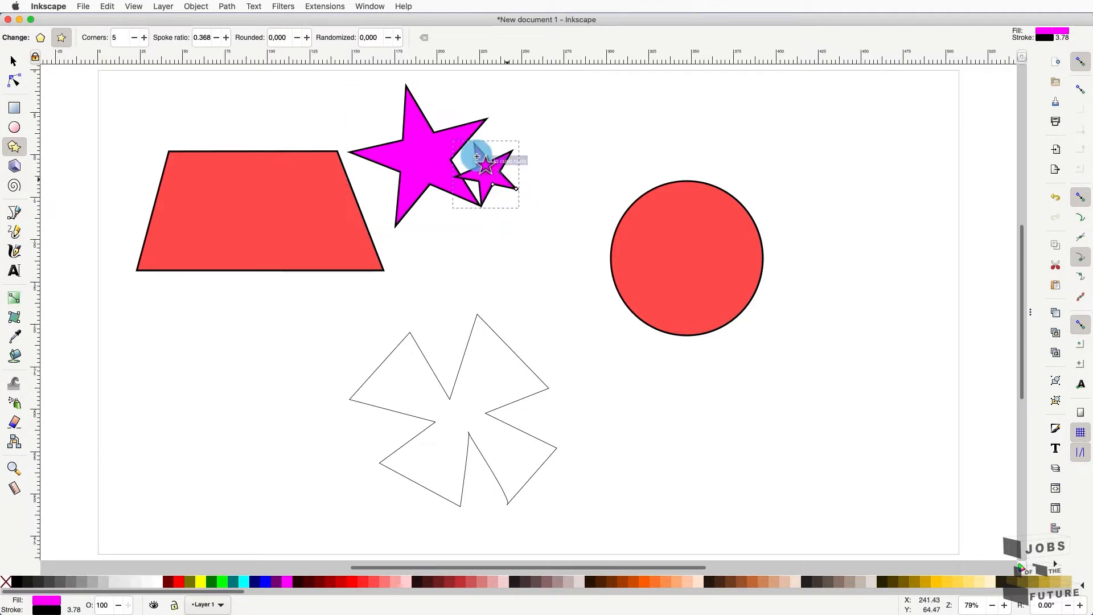
{"action": "left_click", "coordinate": [50, 39]}
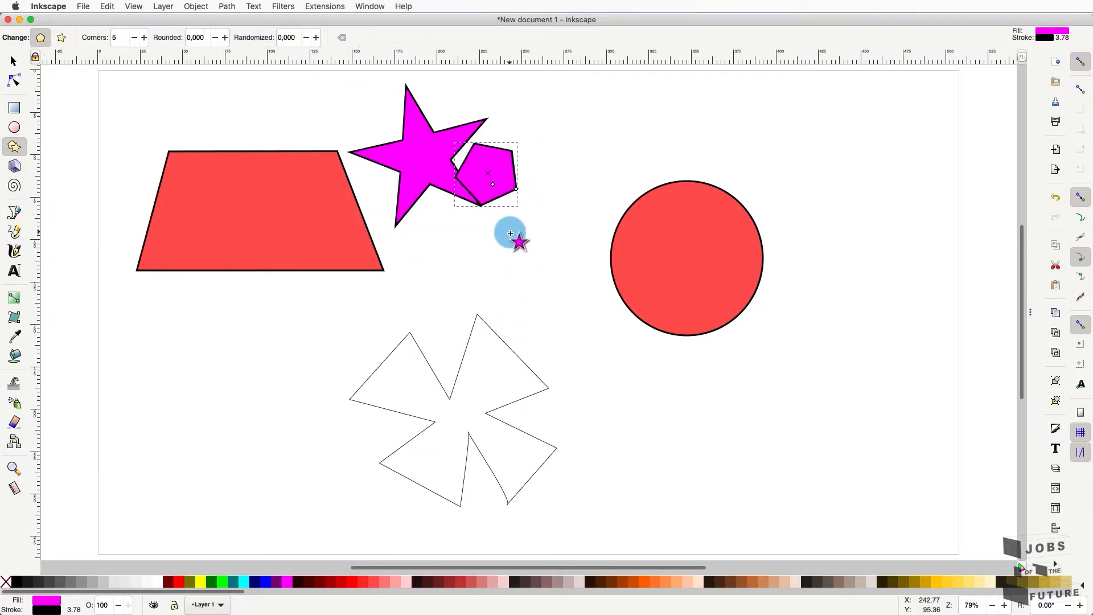
{"action": "left_click_drag", "start_coordinate": [511, 233], "coordinate": [540, 246]}
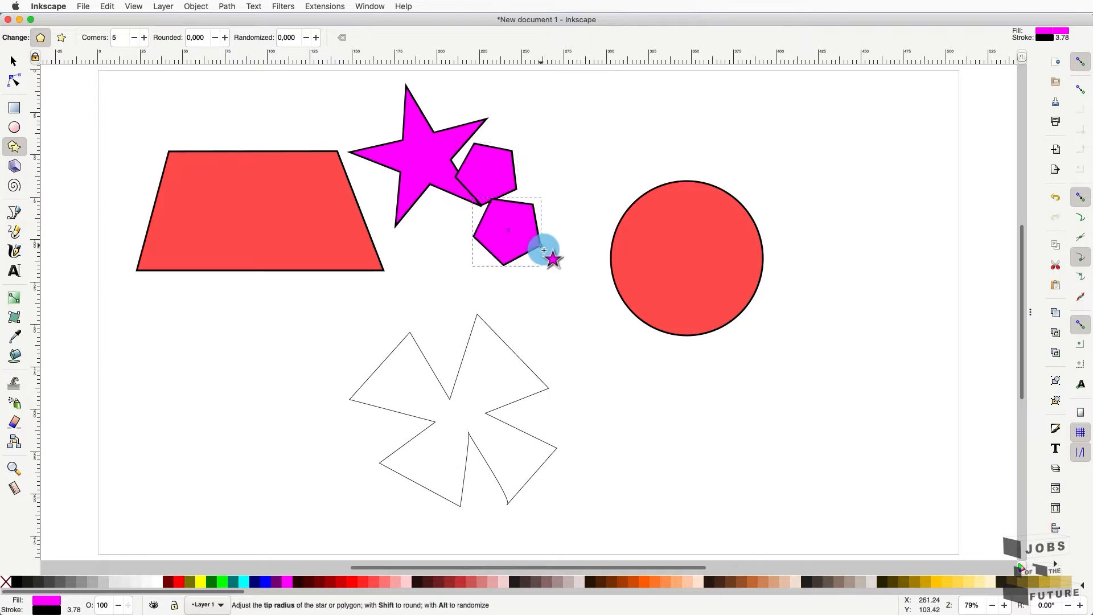
{"action": "left_click_drag", "start_coordinate": [558, 298], "coordinate": [588, 326]}
{"action": "left_click_drag", "start_coordinate": [597, 331], "coordinate": [598, 332]}
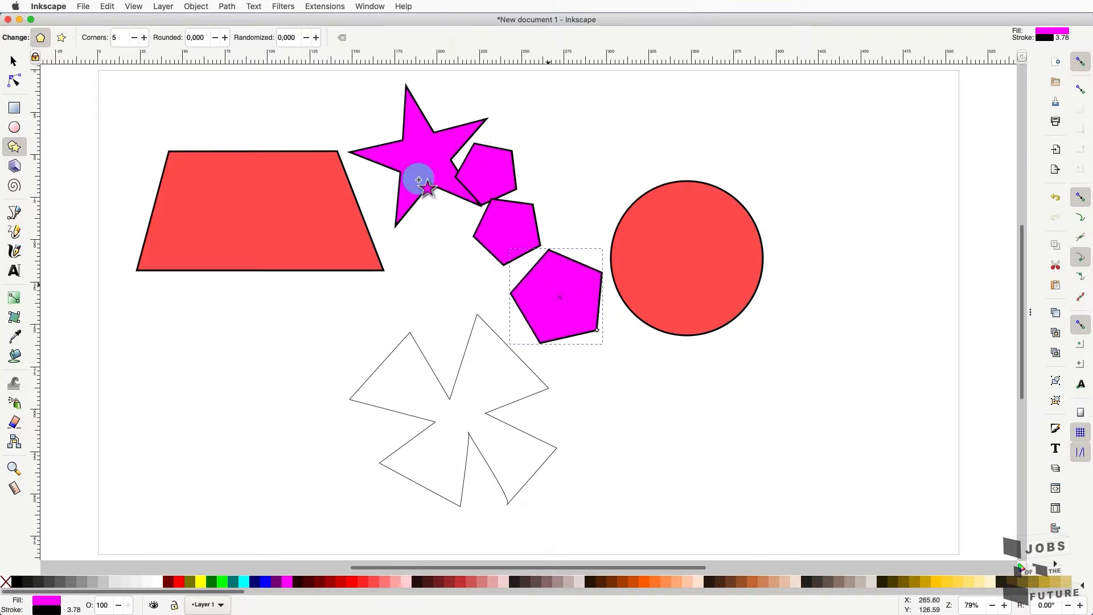
- Raise the selected pentagon to 12 corners and round its corners slightly
{"action": "left_click", "coordinate": [145, 38]}
{"action": "left_click", "coordinate": [146, 38]}
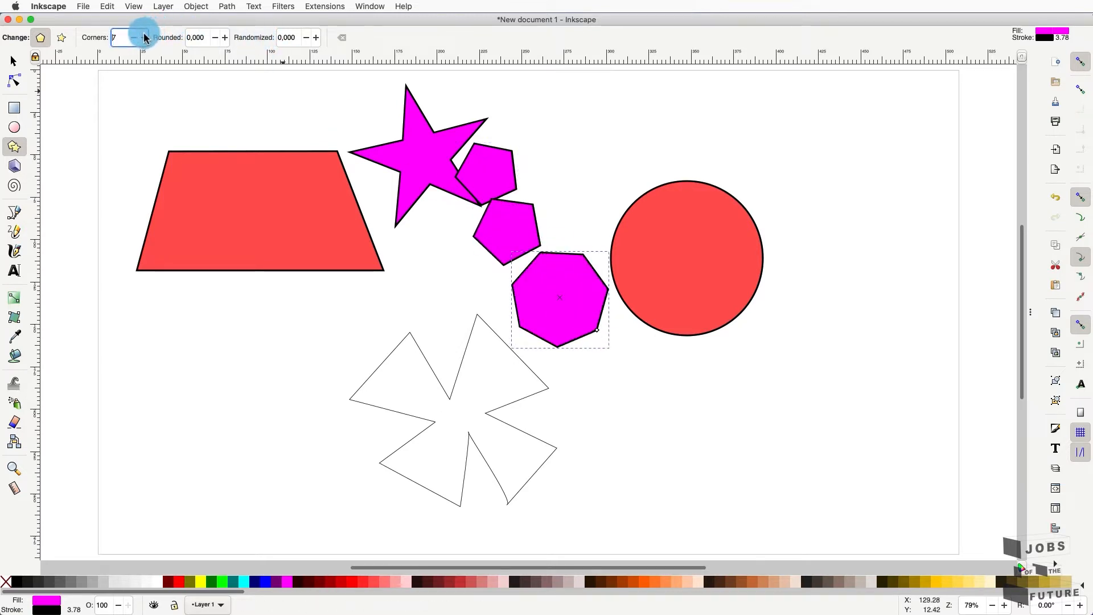
{"action": "left_click", "coordinate": [145, 38]}
{"action": "left_click", "coordinate": [145, 37]}
{"action": "left_click", "coordinate": [145, 37]}
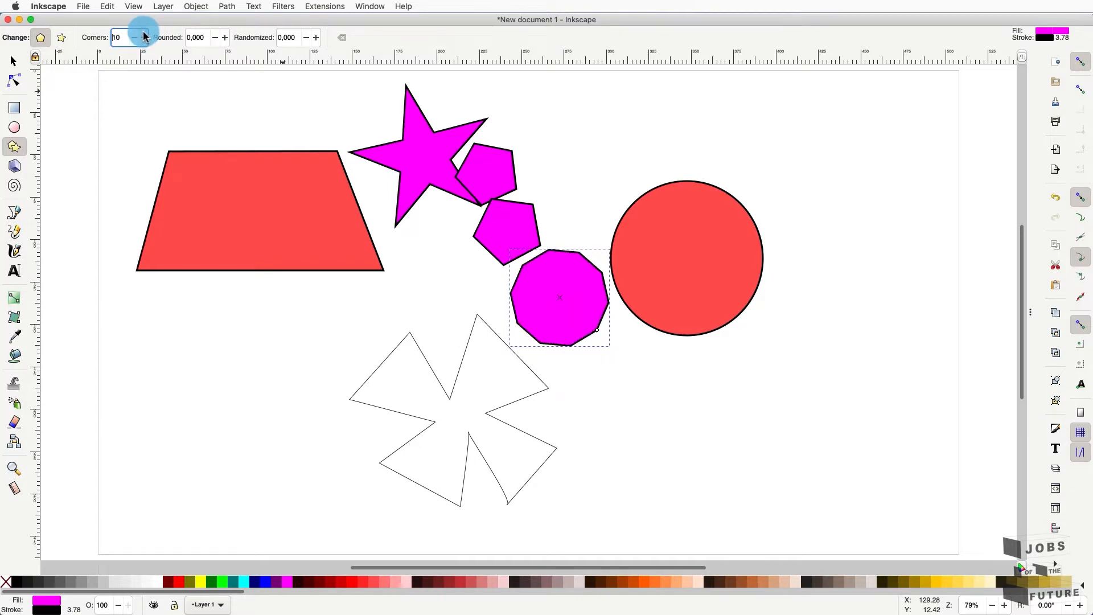
{"action": "left_click", "coordinate": [145, 38]}
{"action": "left_click", "coordinate": [145, 38]}
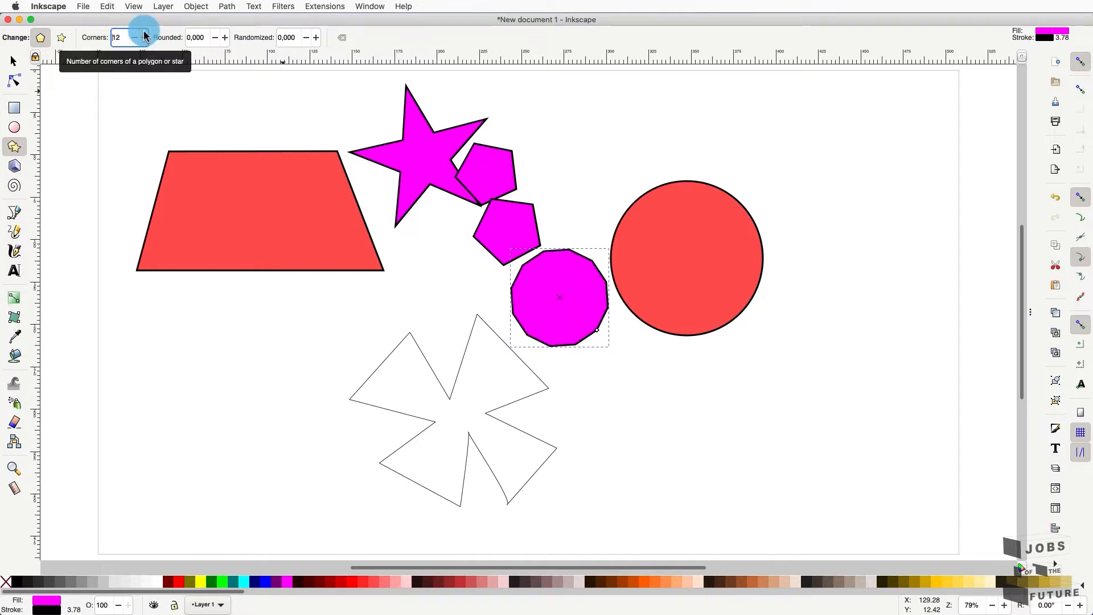
{"action": "left_click", "coordinate": [225, 37]}
{"action": "left_click", "coordinate": [225, 37]}
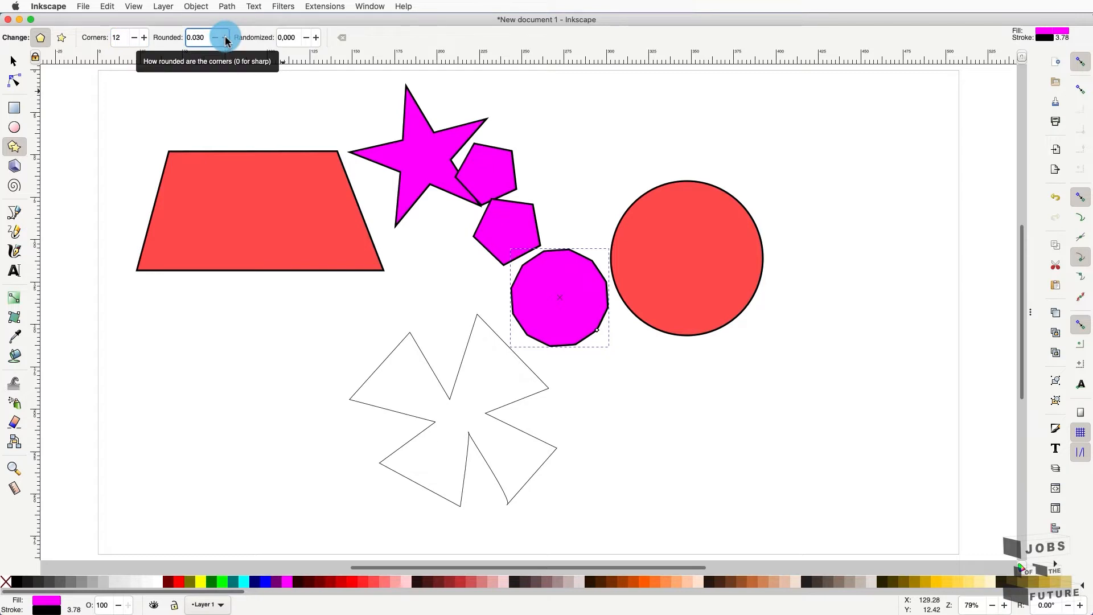
{"action": "left_click", "coordinate": [226, 38]}
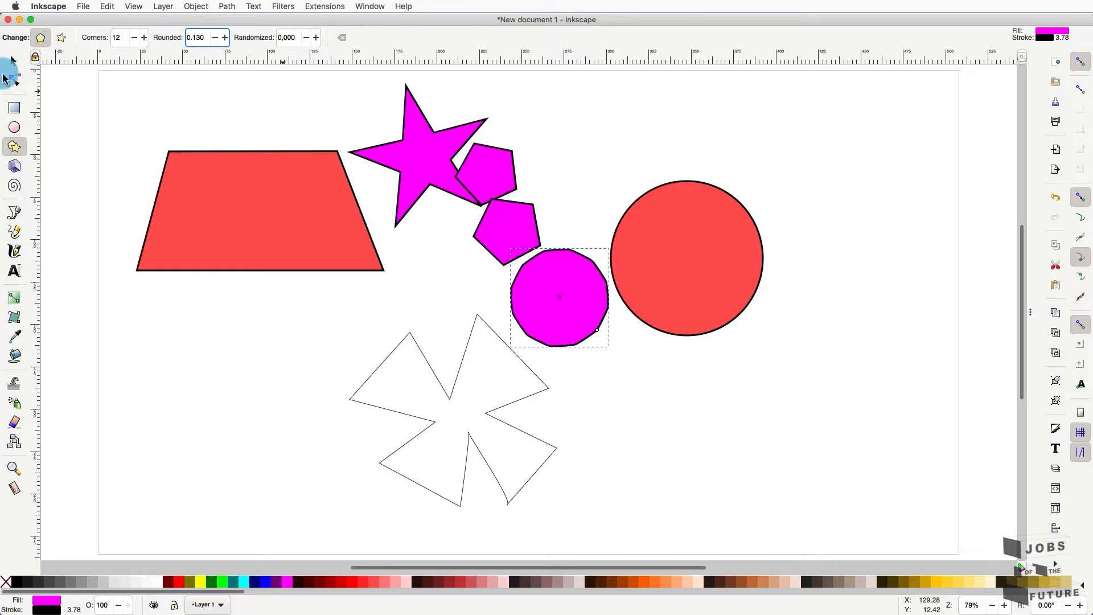
- Draw a rounded polygon above the circle and turn it into a 2-point star, forming a rounded square
{"action": "left_click", "coordinate": [18, 148]}
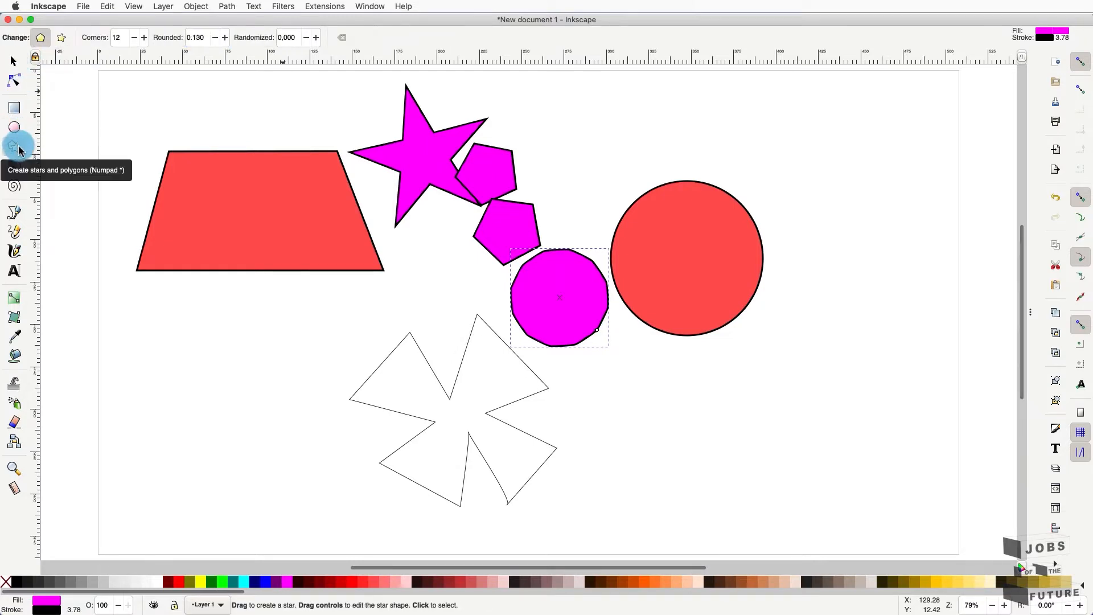
{"action": "left_click_drag", "start_coordinate": [595, 142], "coordinate": [621, 171]}
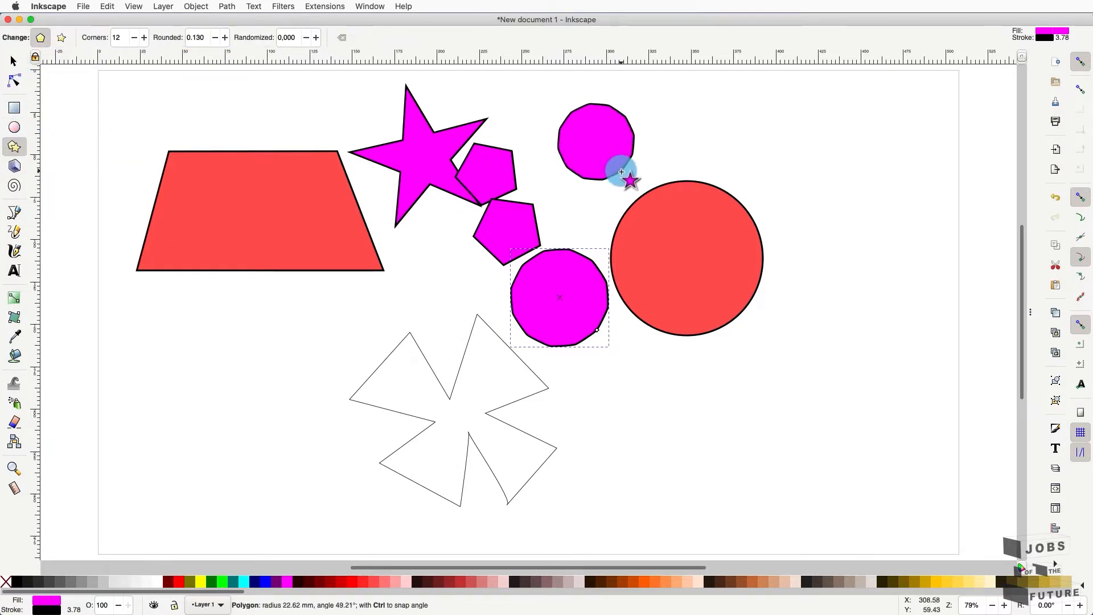
{"action": "left_click", "coordinate": [63, 38]}
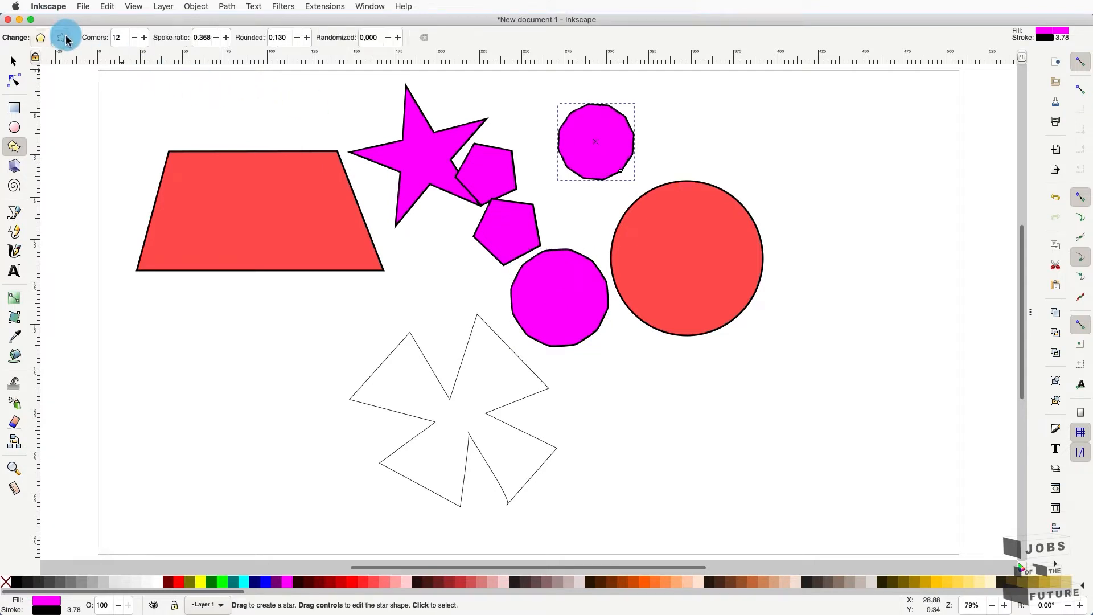
{"action": "left_click", "coordinate": [135, 39]}
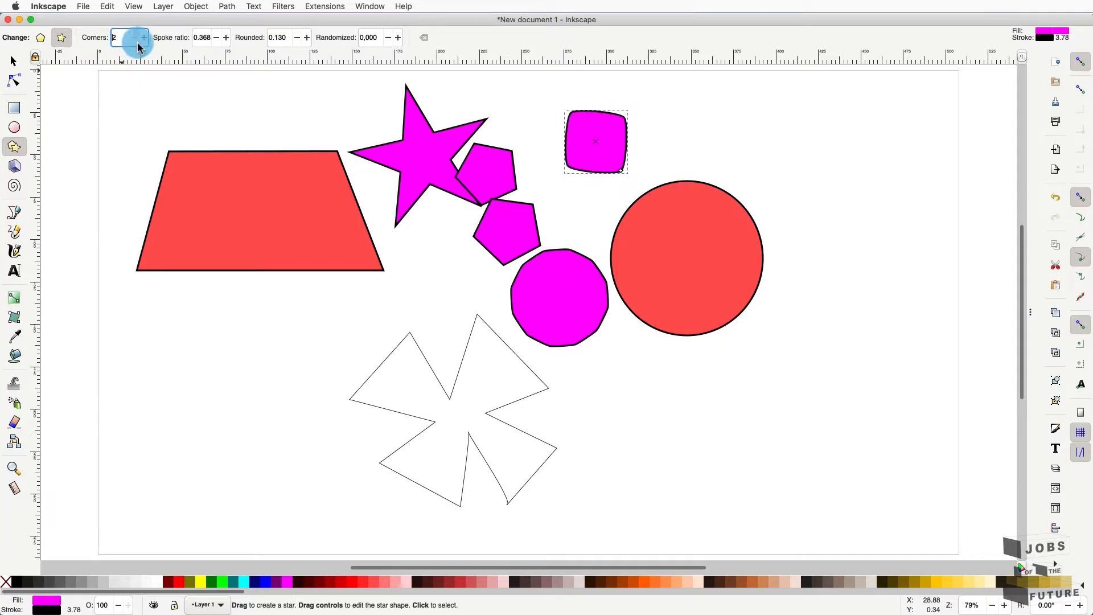
- Draw a new star right of the rounded square with five points
{"action": "left_click_drag", "start_coordinate": [671, 115], "coordinate": [713, 106]}
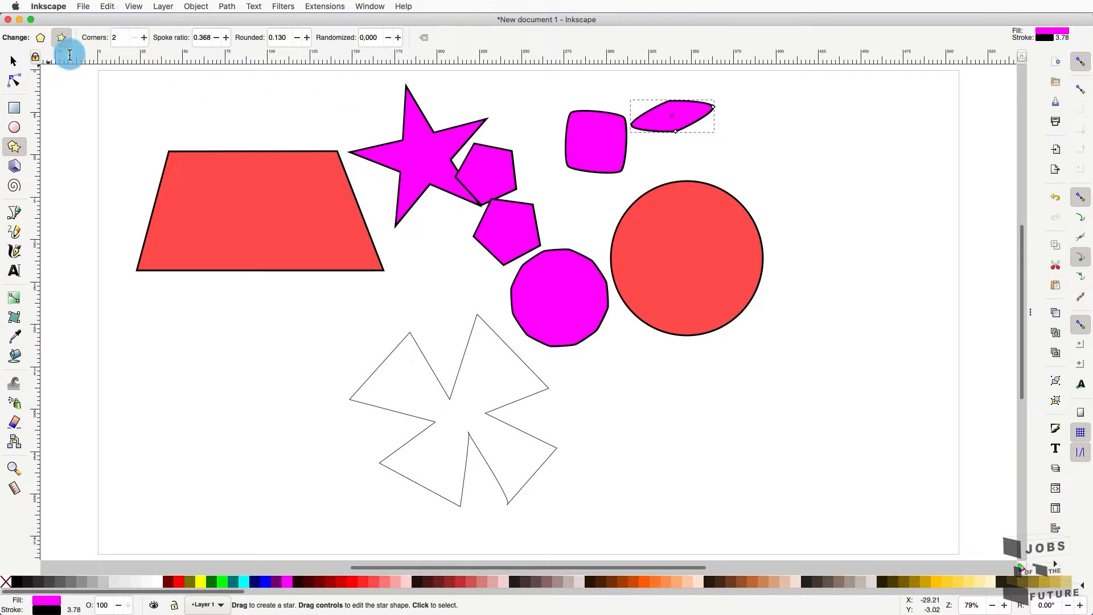
{"action": "left_click", "coordinate": [144, 37]}
{"action": "left_click", "coordinate": [144, 37]}
{"action": "left_click", "coordinate": [144, 38]}
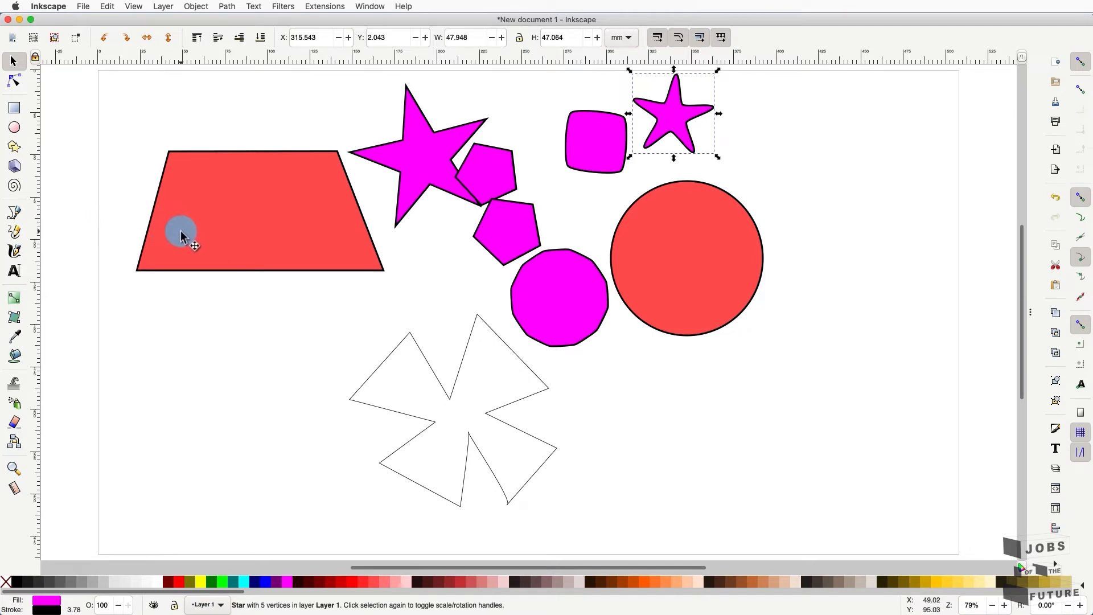
- Select all eleven shapes with Ctrl+A and delete them
{"action": "key", "text": "ctrl+a"}
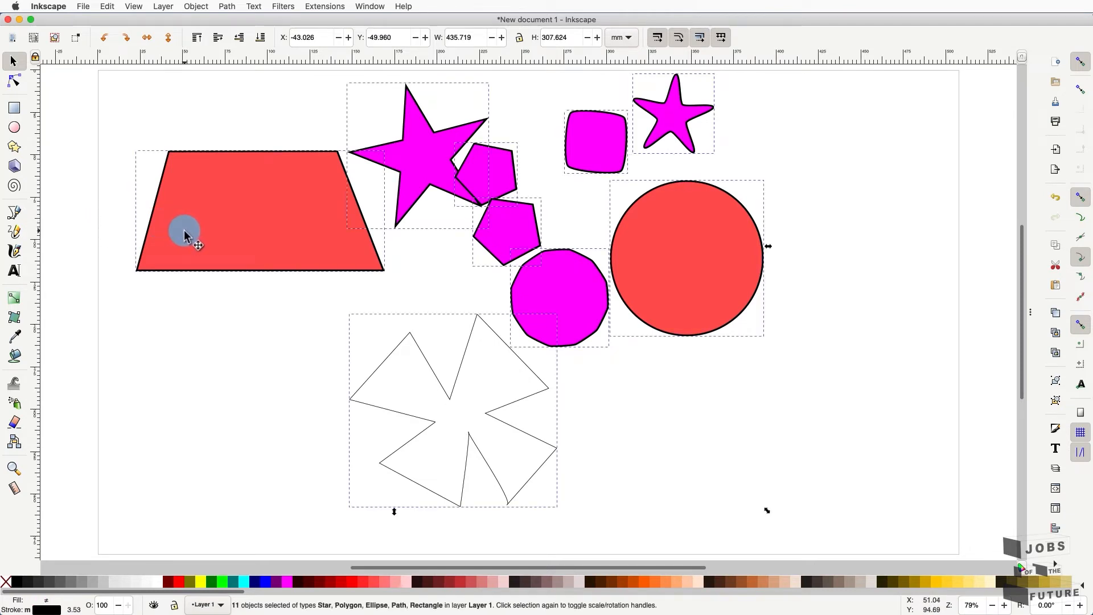
{"action": "key", "text": "Delete"}
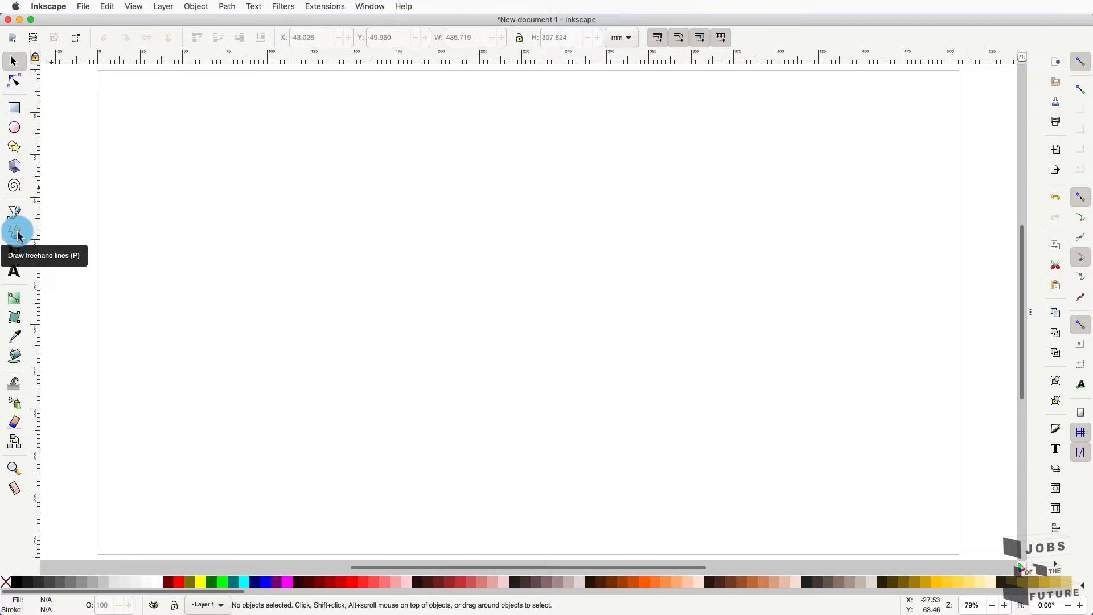
- Draw three practice freehand lines with the Pencil, then select and delete them
{"action": "left_click", "coordinate": [18, 233]}
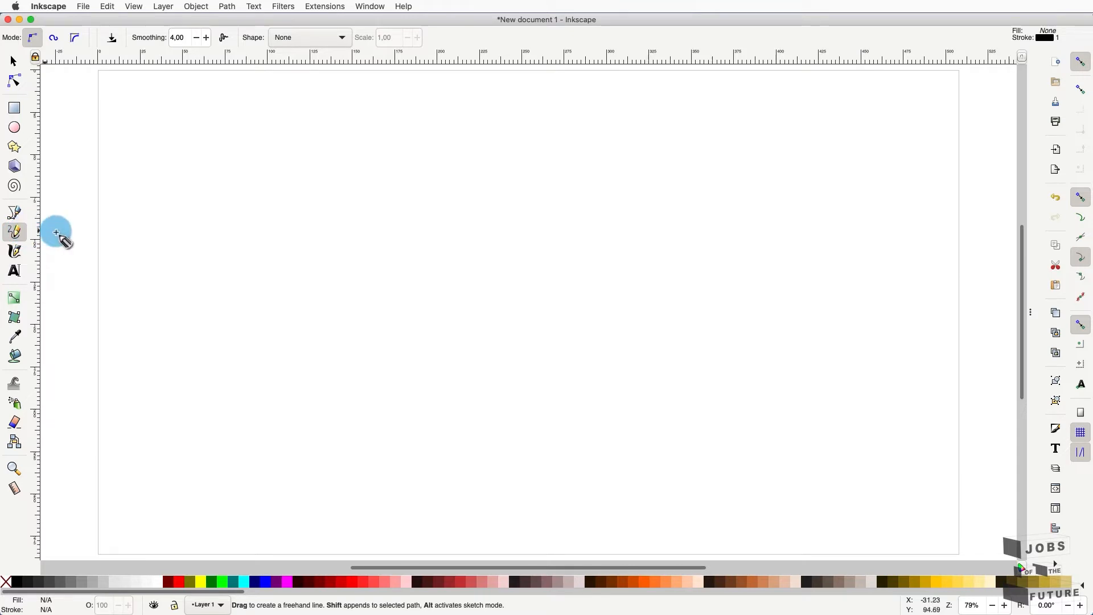
{"action": "mouse_move", "coordinate": [186, 285]}
{"action": "left_mouse_down"}
{"action": "mouse_move", "coordinate": [198, 243]}
{"action": "mouse_move", "coordinate": [231, 281]}
{"action": "mouse_move", "coordinate": [277, 275]}
{"action": "mouse_move", "coordinate": [284, 248]}
{"action": "mouse_move", "coordinate": [311, 237]}
{"action": "mouse_move", "coordinate": [327, 282]}
{"action": "mouse_move", "coordinate": [454, 218]}
{"action": "mouse_move", "coordinate": [527, 216]}
{"action": "mouse_move", "coordinate": [638, 181]}
{"action": "mouse_move", "coordinate": [722, 180]}
{"action": "left_mouse_up"}
{"action": "mouse_move", "coordinate": [221, 342]}
{"action": "left_mouse_down"}
{"action": "mouse_move", "coordinate": [400, 343]}
{"action": "mouse_move", "coordinate": [521, 260]}
{"action": "mouse_move", "coordinate": [726, 239]}
{"action": "left_mouse_up"}
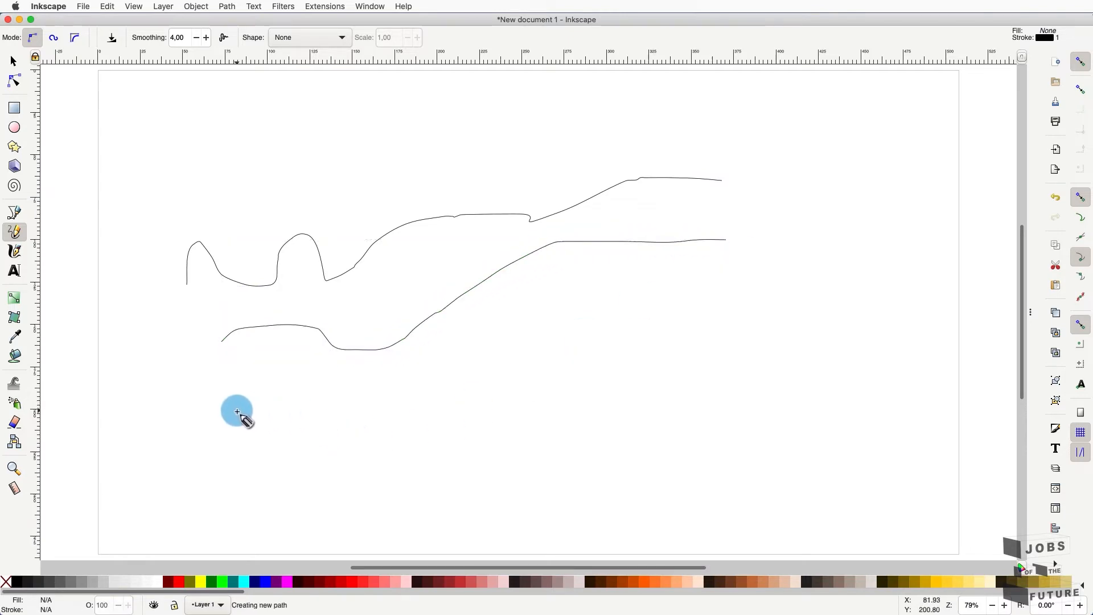
{"action": "mouse_move", "coordinate": [237, 410]}
{"action": "left_mouse_down"}
{"action": "mouse_move", "coordinate": [381, 400]}
{"action": "mouse_move", "coordinate": [384, 448]}
{"action": "mouse_move", "coordinate": [508, 444]}
{"action": "mouse_move", "coordinate": [510, 370]}
{"action": "mouse_move", "coordinate": [595, 335]}
{"action": "mouse_move", "coordinate": [597, 409]}
{"action": "mouse_move", "coordinate": [652, 399]}
{"action": "mouse_move", "coordinate": [665, 395]}
{"action": "mouse_move", "coordinate": [652, 333]}
{"action": "mouse_move", "coordinate": [740, 311]}
{"action": "left_mouse_up"}
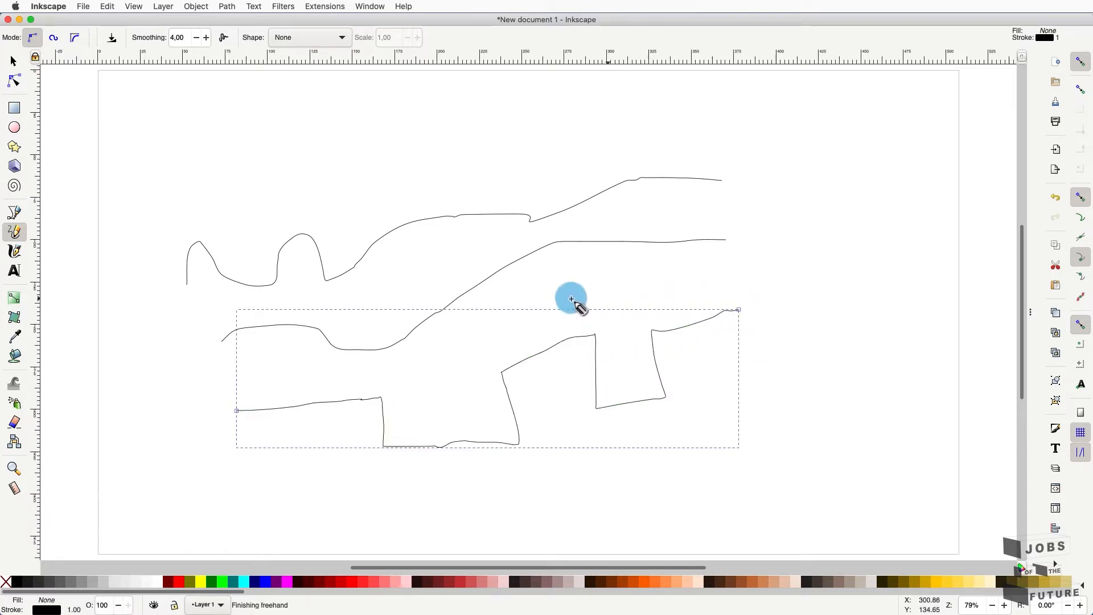
{"action": "key", "text": "ctrl+alt+a"}
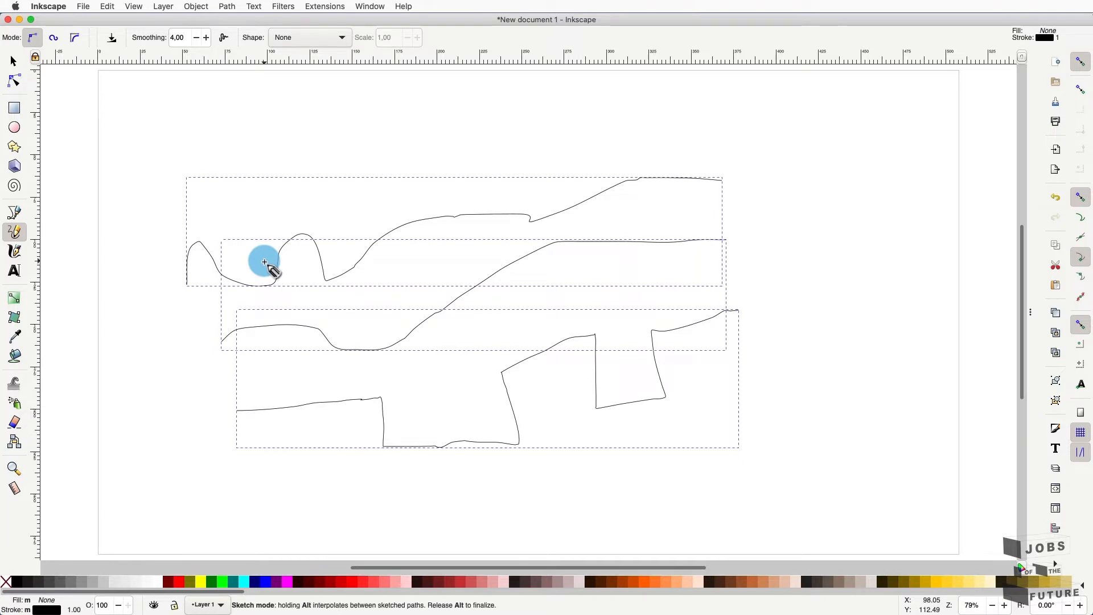
{"action": "key", "text": "Delete"}
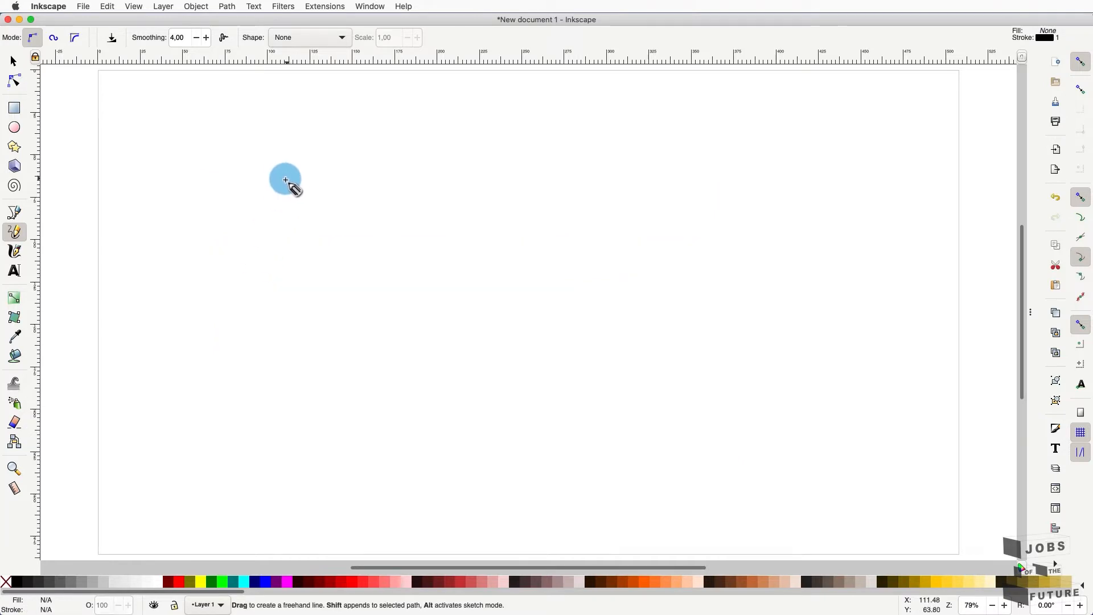
- Draw and delete two more practice lines, then sketch a heart outline in one stroke
{"action": "mouse_move", "coordinate": [193, 237]}
{"action": "left_mouse_down"}
{"action": "mouse_move", "coordinate": [254, 202]}
{"action": "mouse_move", "coordinate": [353, 229]}
{"action": "mouse_move", "coordinate": [423, 215]}
{"action": "mouse_move", "coordinate": [583, 149]}
{"action": "mouse_move", "coordinate": [634, 166]}
{"action": "mouse_move", "coordinate": [752, 141]}
{"action": "left_mouse_up"}
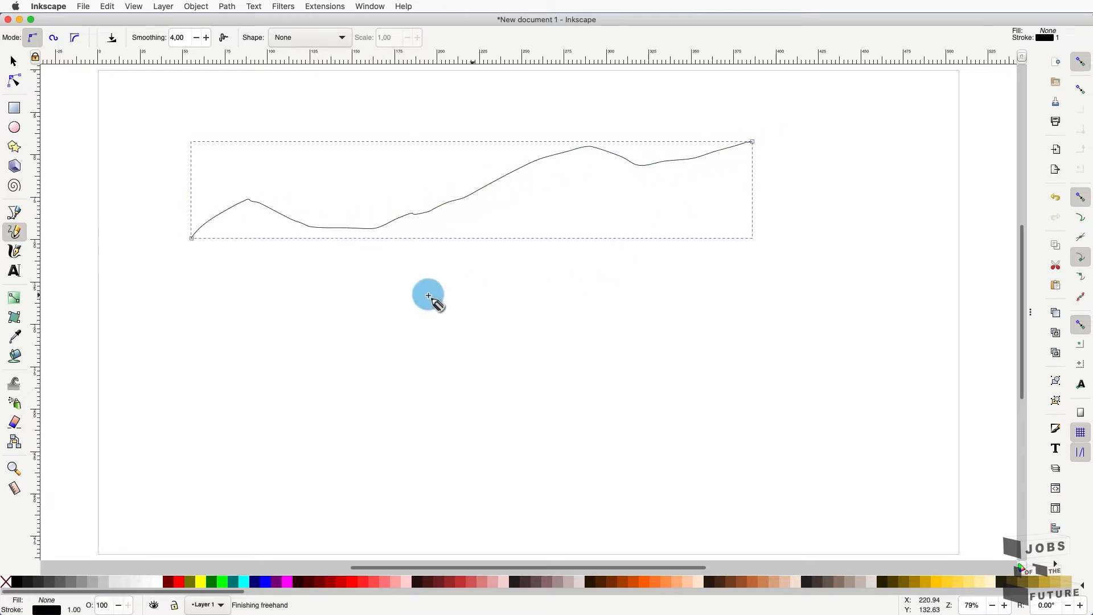
{"action": "mouse_move", "coordinate": [230, 334]}
{"action": "left_mouse_down"}
{"action": "mouse_move", "coordinate": [257, 307]}
{"action": "mouse_move", "coordinate": [282, 333]}
{"action": "mouse_move", "coordinate": [321, 300]}
{"action": "mouse_move", "coordinate": [334, 349]}
{"action": "mouse_move", "coordinate": [379, 285]}
{"action": "mouse_move", "coordinate": [395, 328]}
{"action": "mouse_move", "coordinate": [468, 271]}
{"action": "mouse_move", "coordinate": [484, 328]}
{"action": "mouse_move", "coordinate": [530, 279]}
{"action": "mouse_move", "coordinate": [560, 322]}
{"action": "mouse_move", "coordinate": [617, 268]}
{"action": "mouse_move", "coordinate": [650, 305]}
{"action": "mouse_move", "coordinate": [720, 255]}
{"action": "left_mouse_up"}
{"action": "key", "text": "ctrl+a"}
{"action": "key", "text": "Delete"}
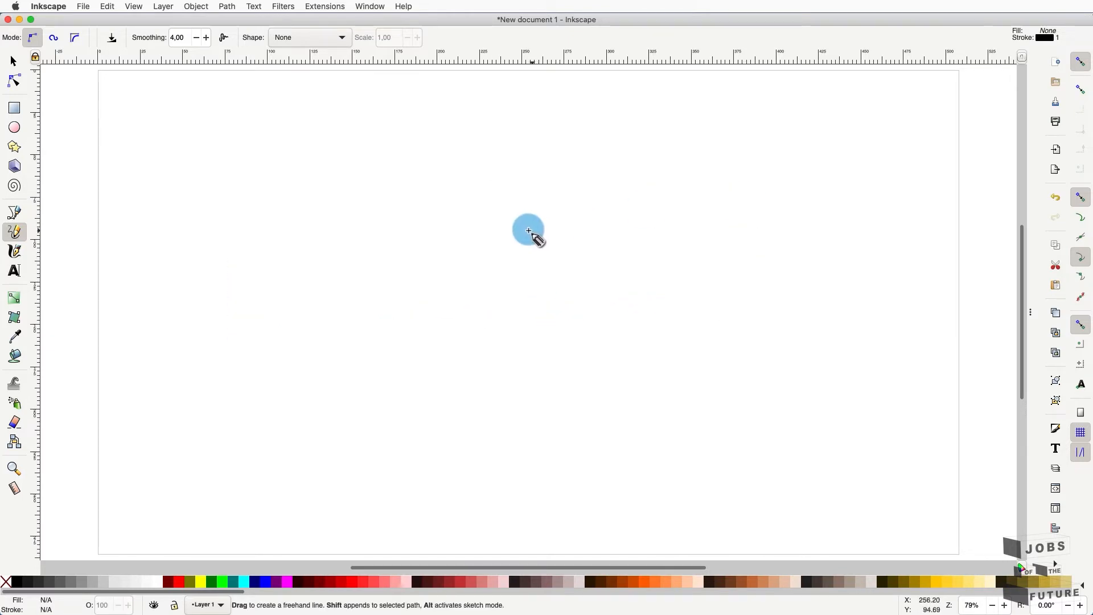
{"action": "mouse_move", "coordinate": [341, 271]}
{"action": "left_mouse_down"}
{"action": "mouse_move", "coordinate": [320, 208]}
{"action": "mouse_move", "coordinate": [294, 194]}
{"action": "mouse_move", "coordinate": [237, 203]}
{"action": "mouse_move", "coordinate": [200, 234]}
{"action": "mouse_move", "coordinate": [242, 326]}
{"action": "mouse_move", "coordinate": [337, 398]}
{"action": "mouse_move", "coordinate": [457, 334]}
{"action": "mouse_move", "coordinate": [481, 308]}
{"action": "mouse_move", "coordinate": [491, 269]}
{"action": "mouse_move", "coordinate": [477, 206]}
{"action": "mouse_move", "coordinate": [452, 179]}
{"action": "mouse_move", "coordinate": [381, 195]}
{"action": "mouse_move", "coordinate": [347, 227]}
{"action": "mouse_move", "coordinate": [342, 270]}
{"action": "left_mouse_up"}
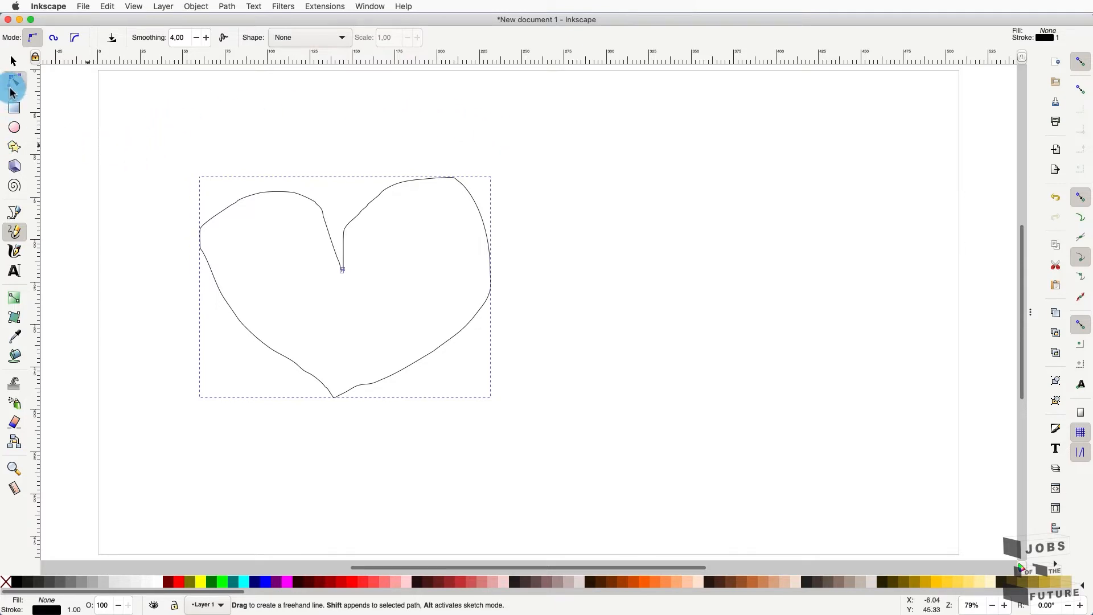
- Nudge the heart's left and notch nodes, then pull the notch tip up onto the neighbouring cusp
{"action": "left_click", "coordinate": [12, 87]}
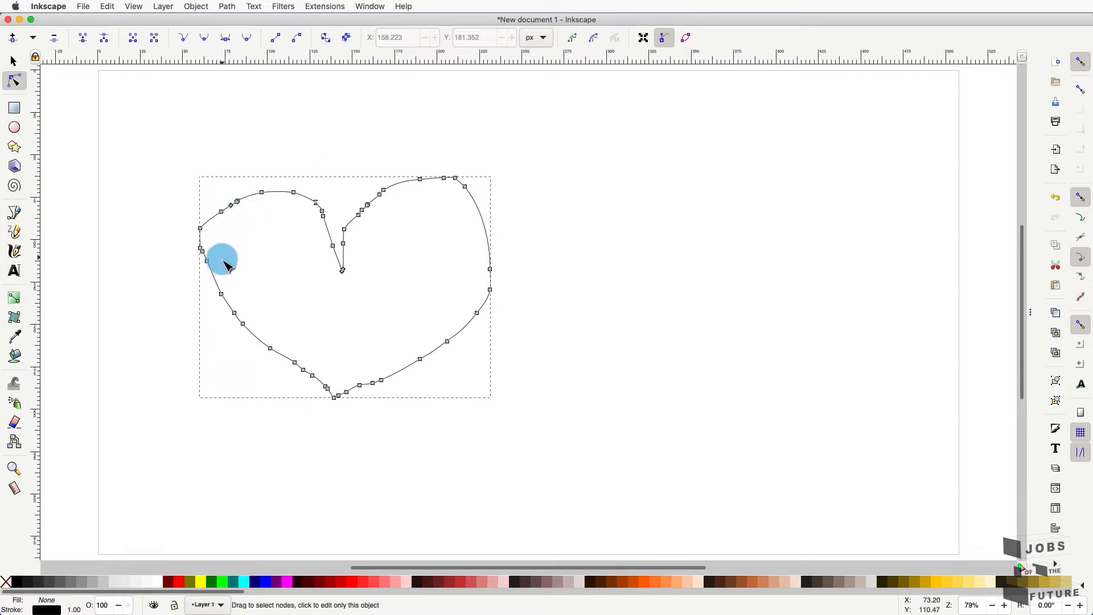
{"action": "left_click_drag", "start_coordinate": [200, 230], "coordinate": [205, 230]}
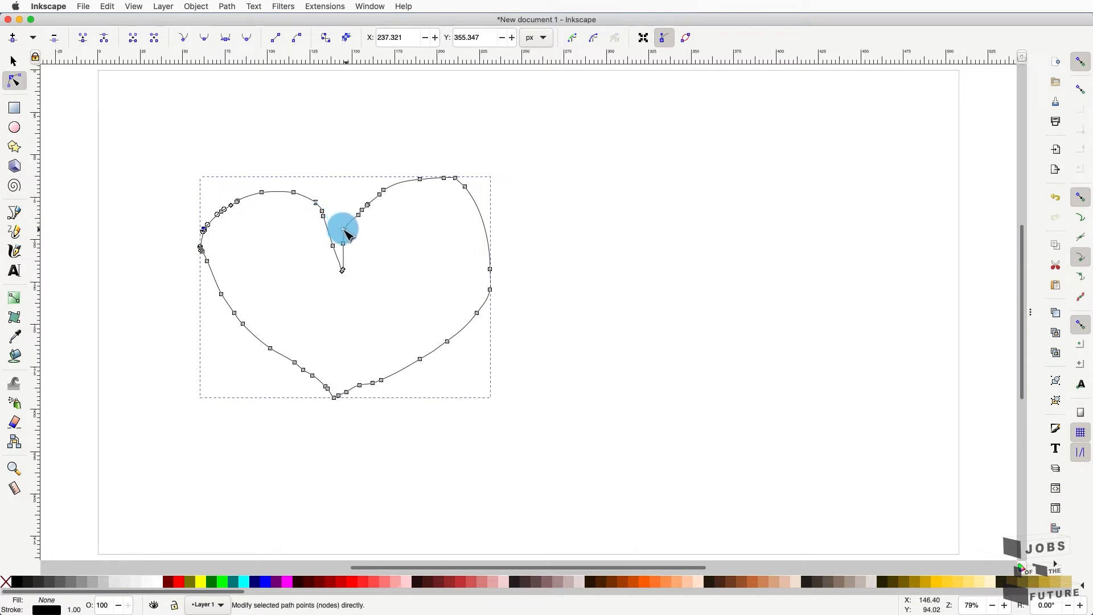
{"action": "left_click_drag", "start_coordinate": [343, 229], "coordinate": [352, 230]}
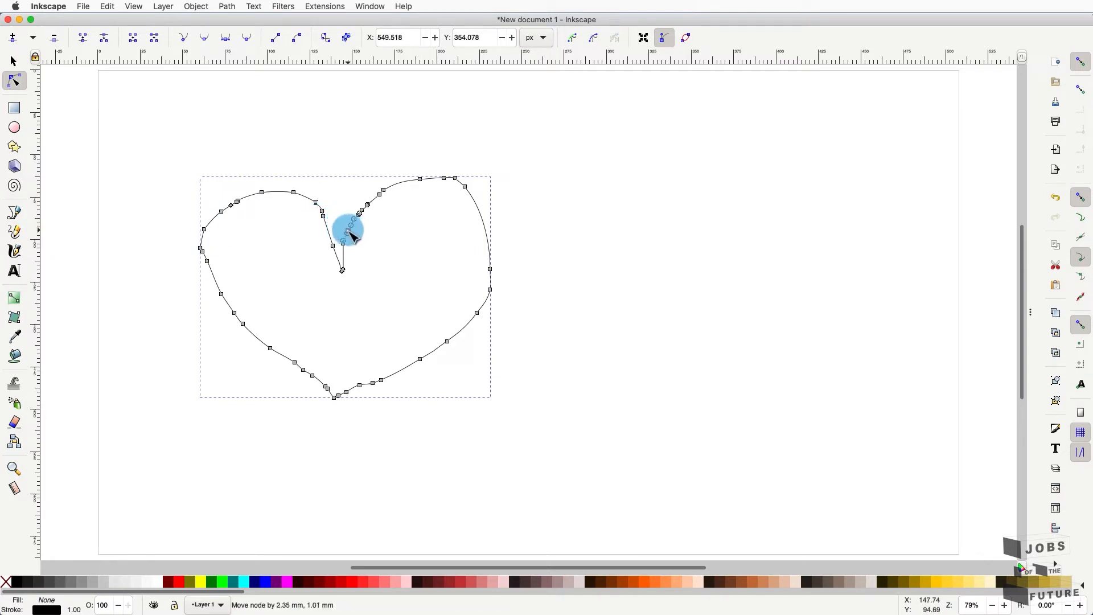
{"action": "left_click", "coordinate": [591, 195]}
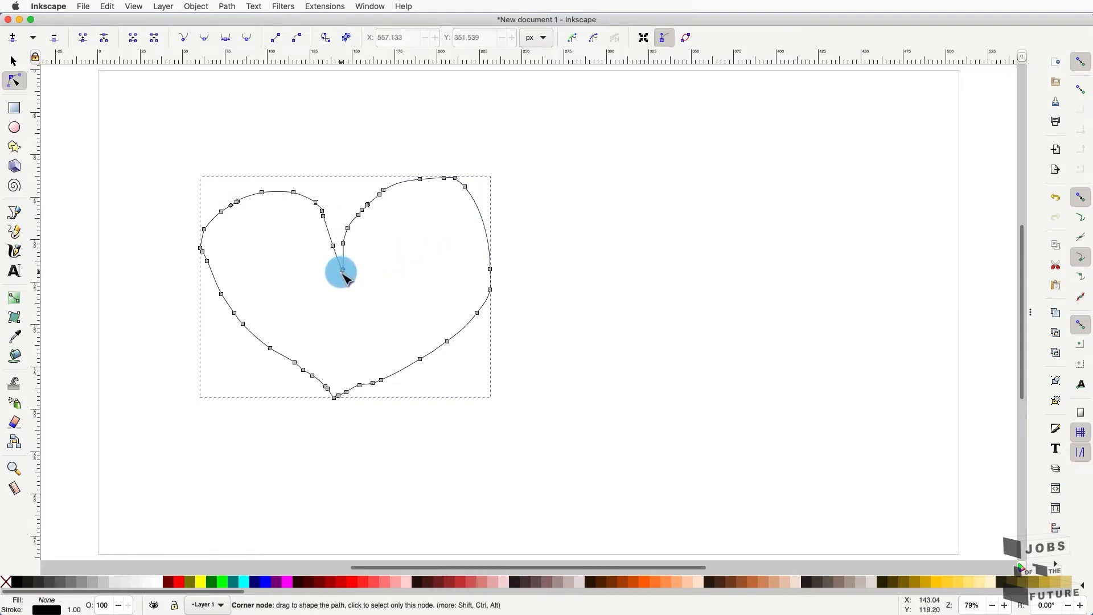
{"action": "left_click_drag", "start_coordinate": [342, 271], "coordinate": [345, 261]}
{"action": "left_click", "coordinate": [14, 212]}
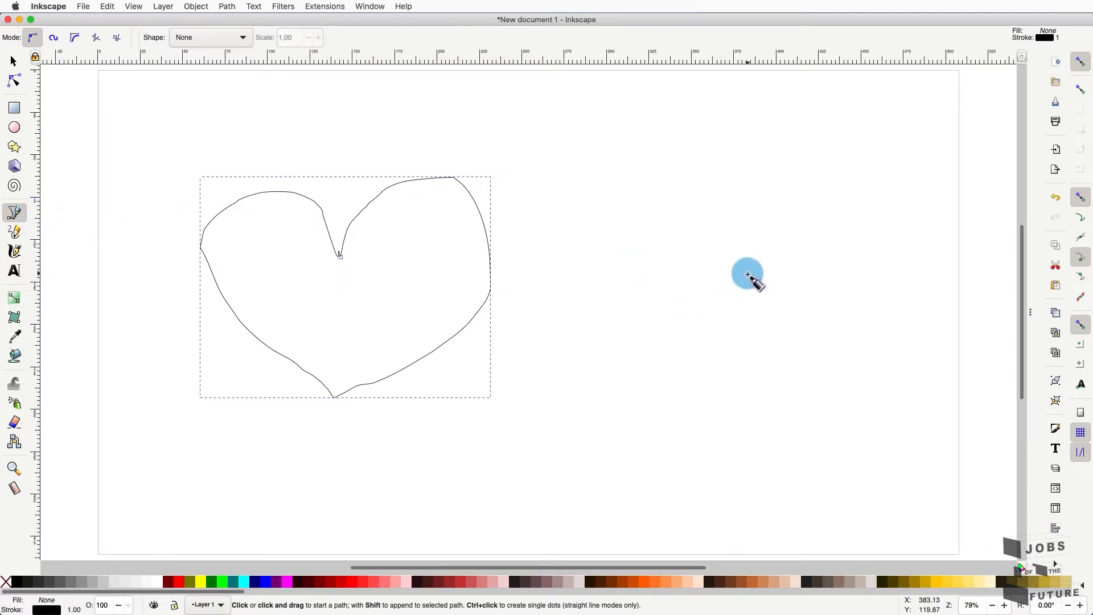
- With the Pen, draw an open path from the bottom point up the right side, curving over the lobe to the notch
{"action": "key", "text": "Escape"}
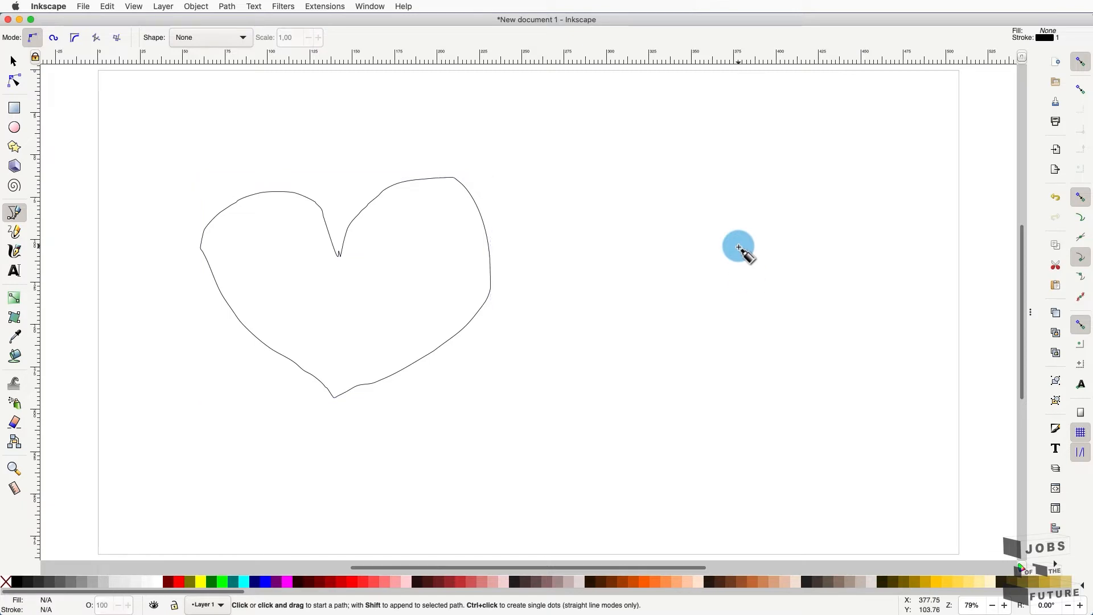
{"action": "left_click", "coordinate": [733, 474]}
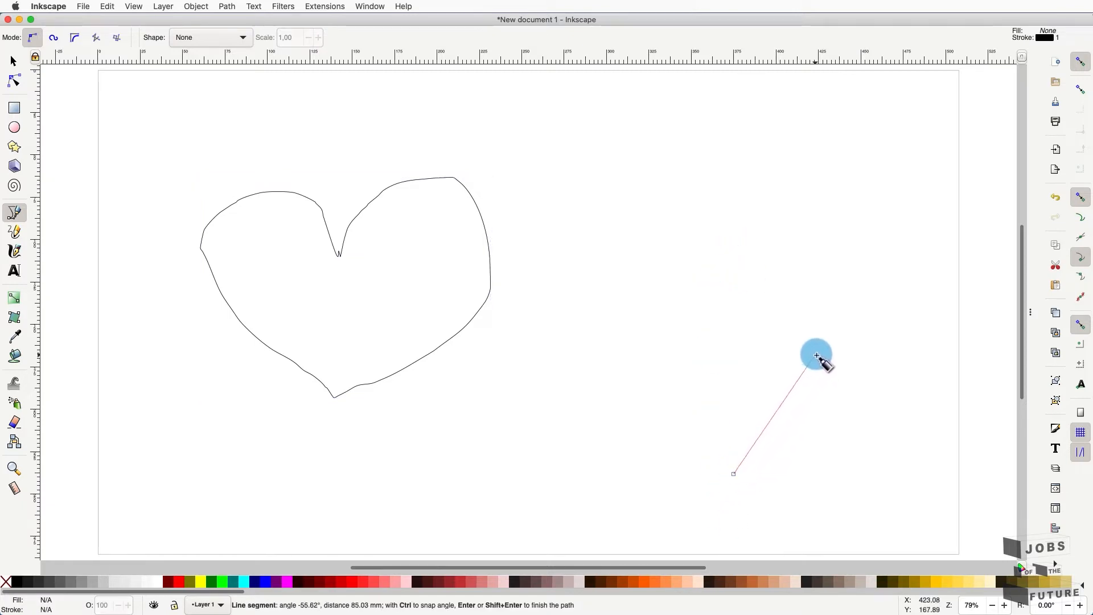
{"action": "left_click", "coordinate": [838, 376]}
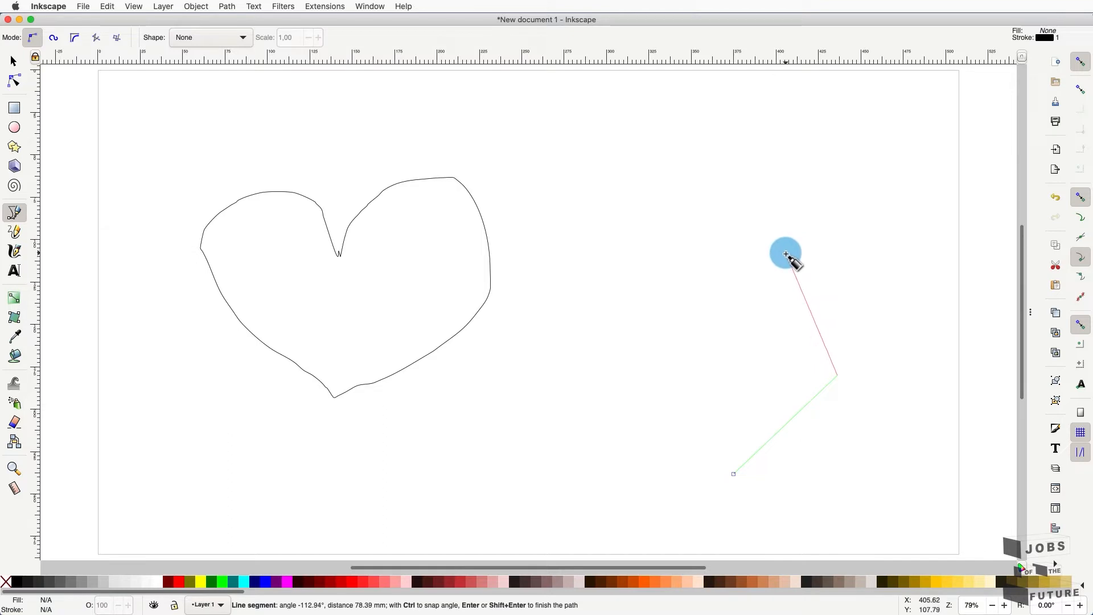
{"action": "left_click_drag", "start_coordinate": [784, 255], "coordinate": [677, 243]}
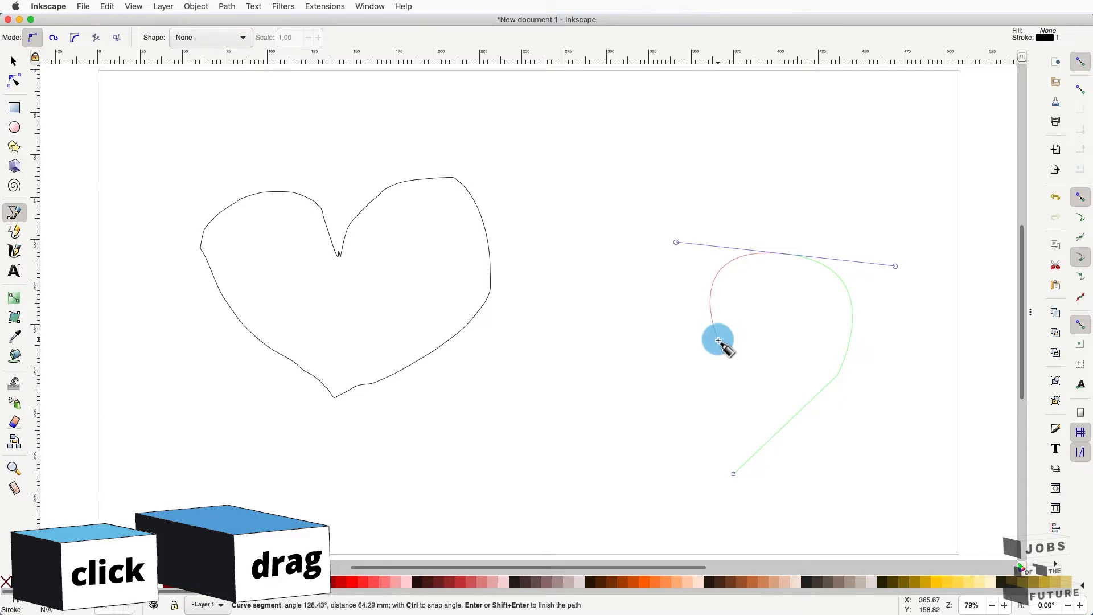
{"action": "left_click", "coordinate": [717, 340]}
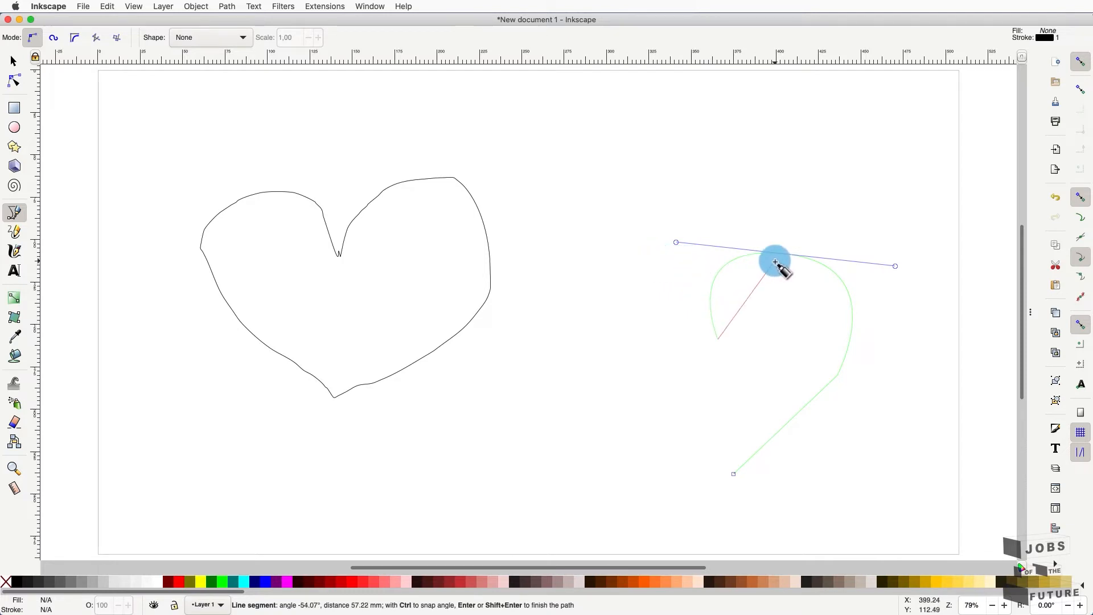
{"action": "key", "text": "Return"}
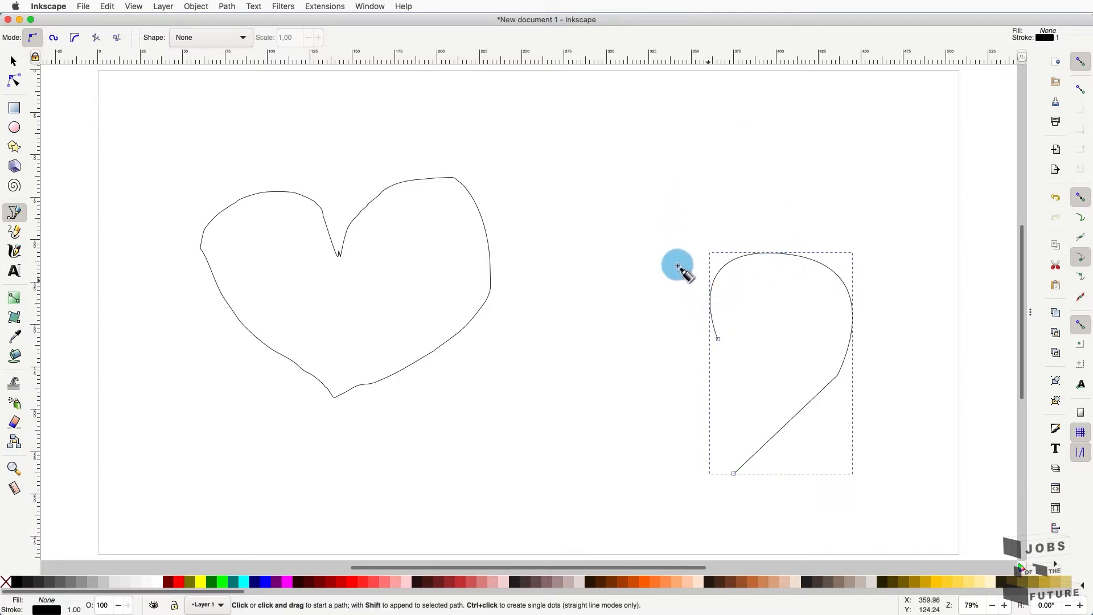
{"action": "left_click", "coordinate": [15, 80]}
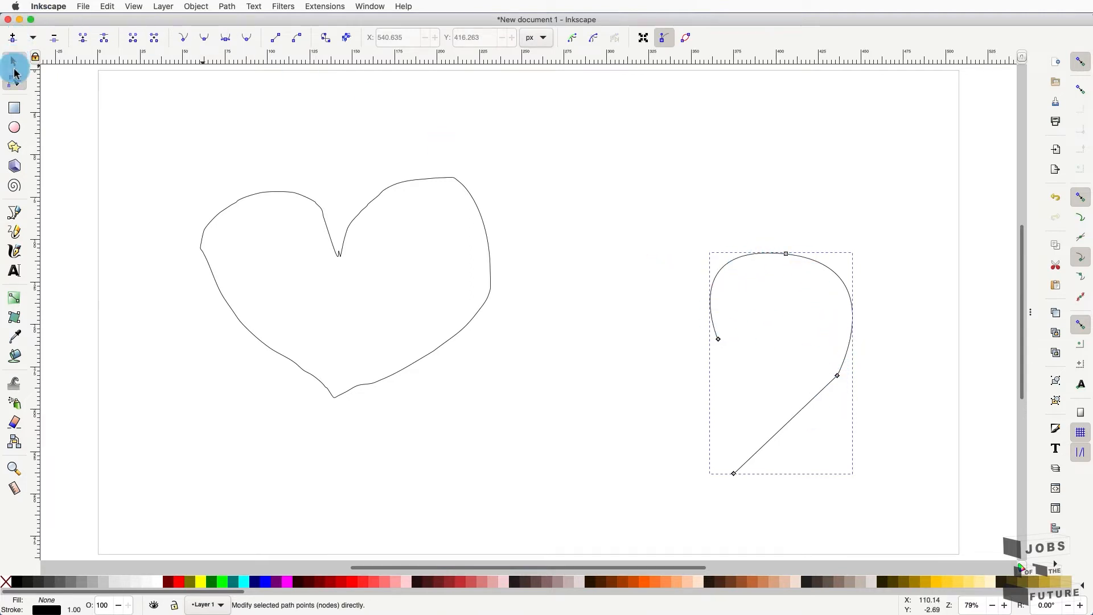
- Continue the path from the notch with curved nodes for the left lobe and side, closing at the bottom point
{"action": "left_click", "coordinate": [14, 213]}
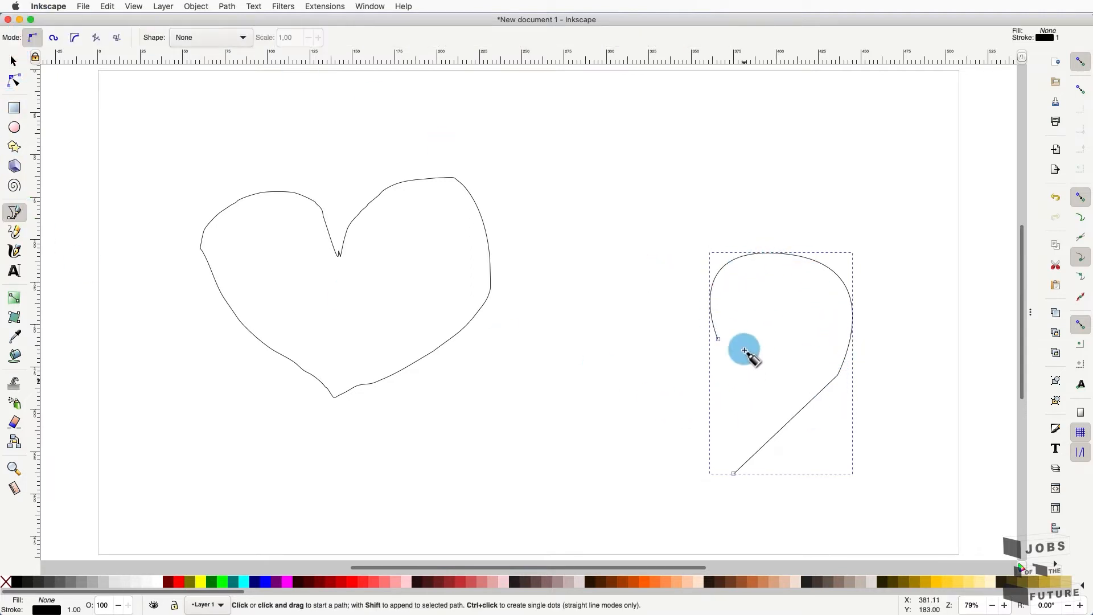
{"action": "left_click", "coordinate": [718, 339]}
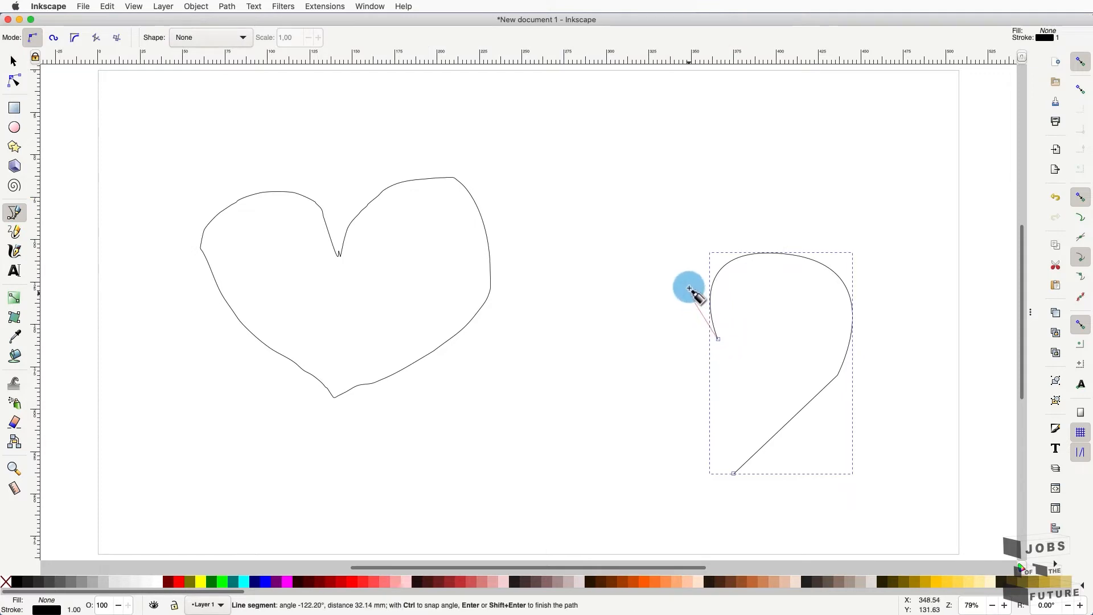
{"action": "left_click_drag", "start_coordinate": [632, 257], "coordinate": [582, 285]}
{"action": "left_click_drag", "start_coordinate": [583, 290], "coordinate": [583, 289]}
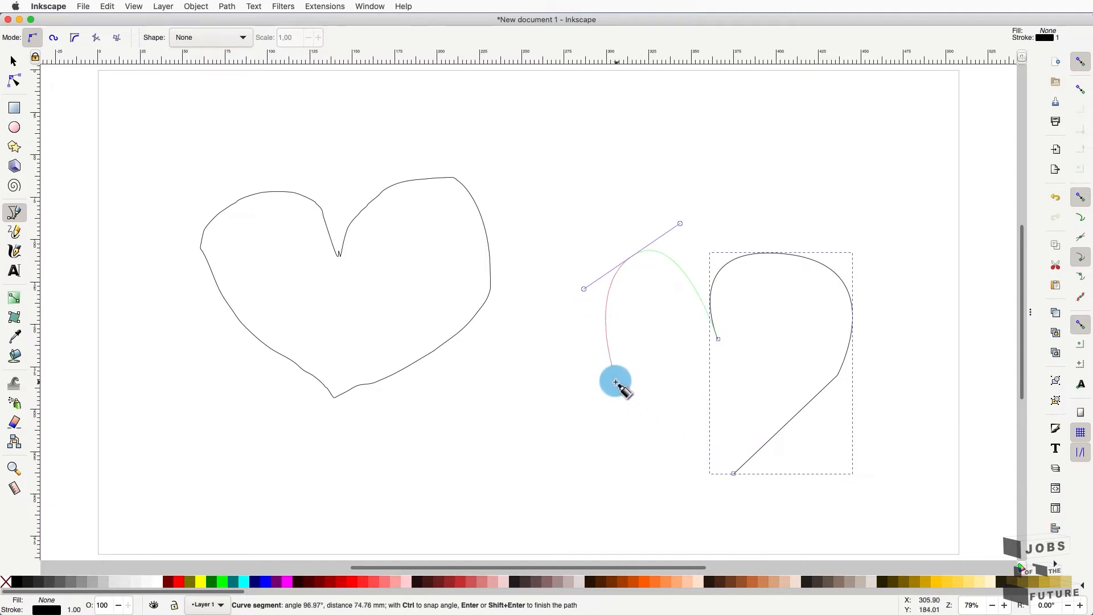
{"action": "left_click_drag", "start_coordinate": [597, 373], "coordinate": [634, 406]}
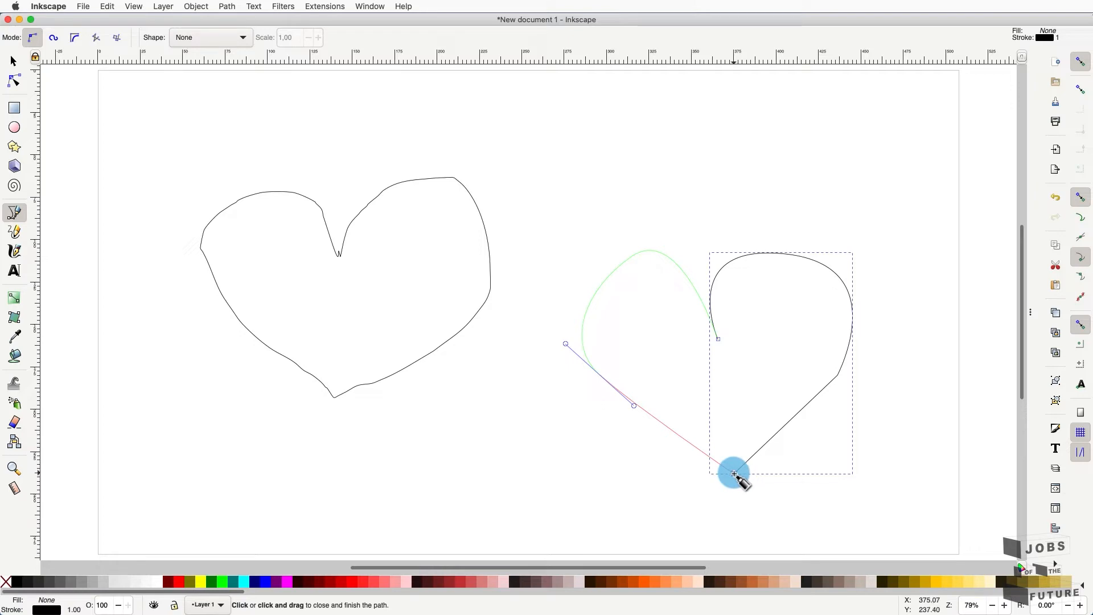
{"action": "left_click", "coordinate": [734, 474]}
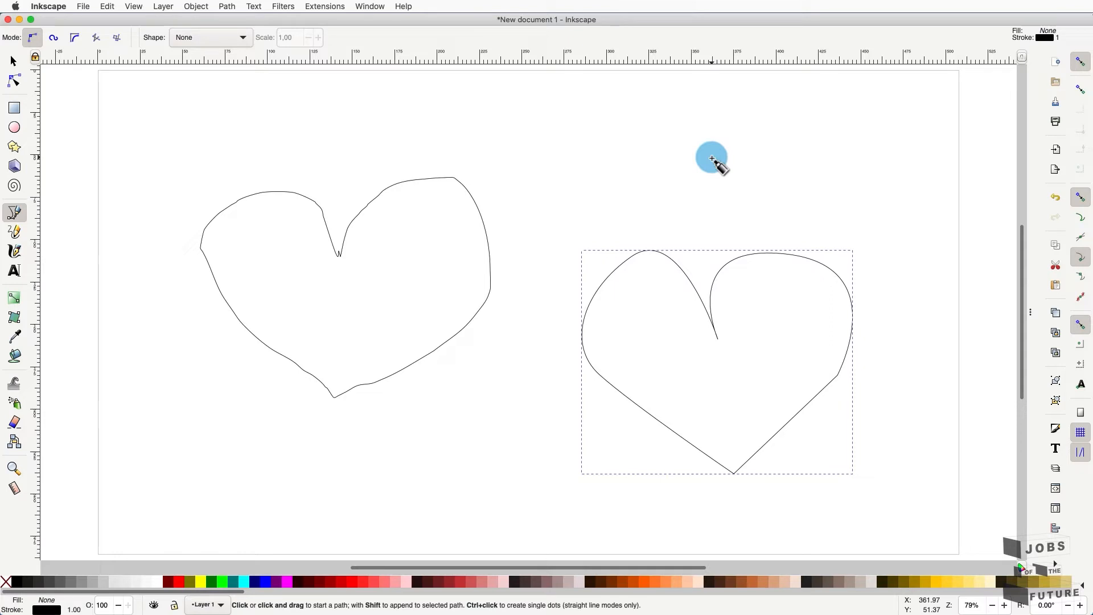
{"action": "left_click", "coordinate": [13, 85]}
{"action": "left_click", "coordinate": [277, 193]}
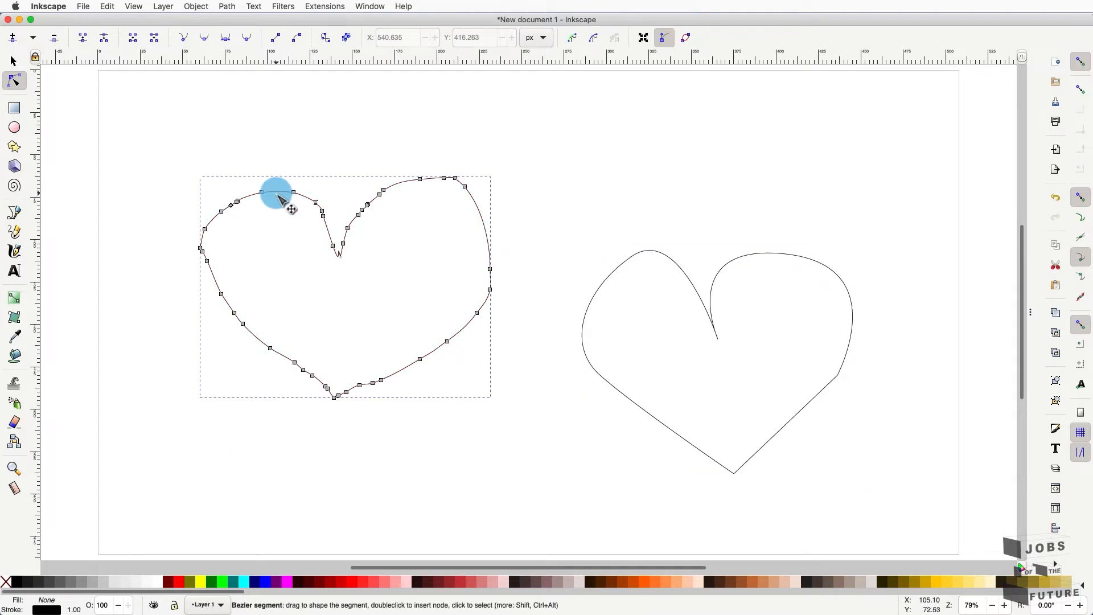
{"action": "left_click", "coordinate": [637, 254]}
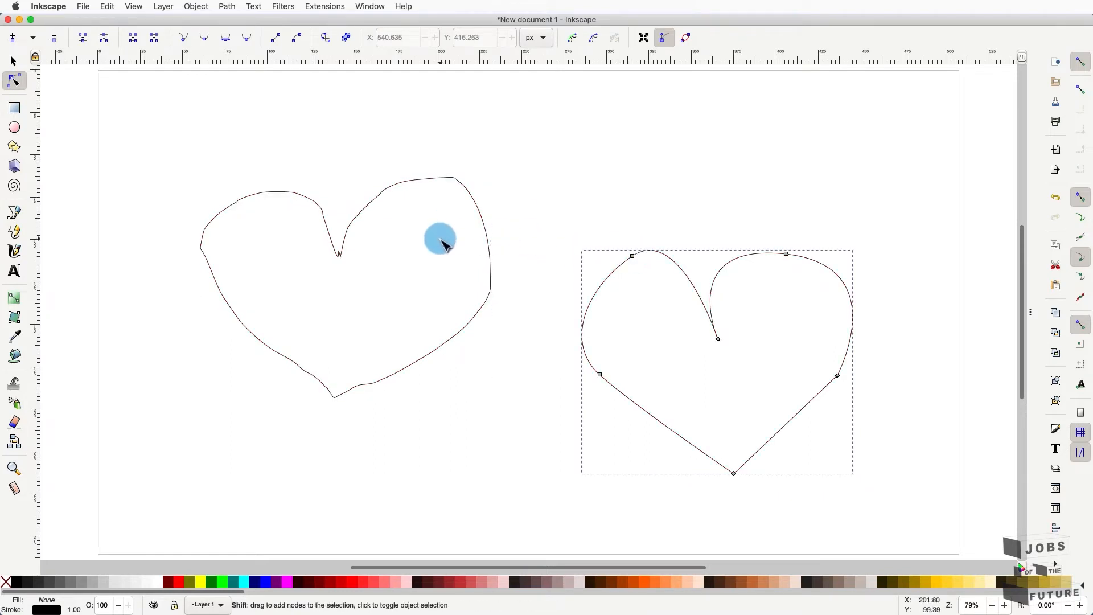
{"action": "left_click", "coordinate": [489, 249], "text": "shift"}
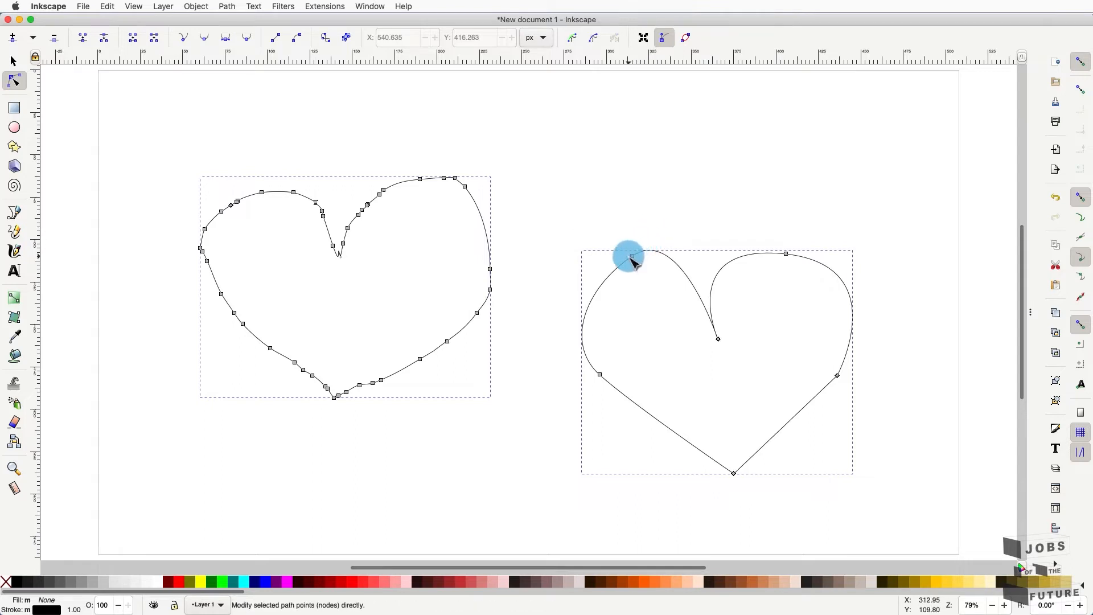
{"action": "key", "text": "super+z"}
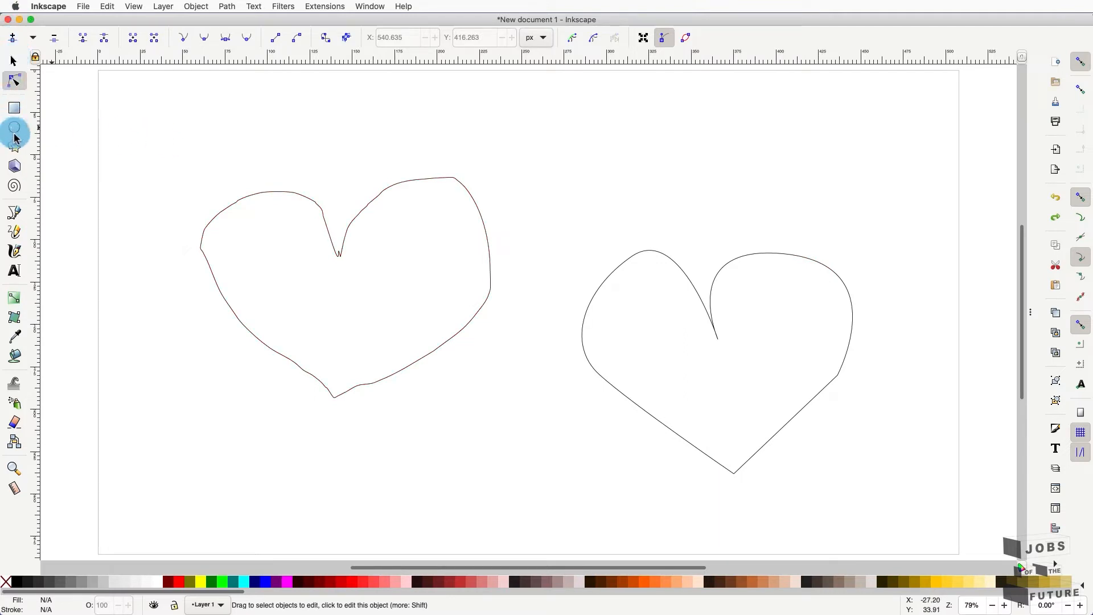
- Sketch a small freehand heart above the others, then begin a Pen path at the left heart's tip
{"action": "left_click", "coordinate": [14, 232]}
{"action": "mouse_move", "coordinate": [515, 247]}
{"action": "left_mouse_down"}
{"action": "mouse_move", "coordinate": [563, 145]}
{"action": "mouse_move", "coordinate": [554, 128]}
{"action": "mouse_move", "coordinate": [517, 132]}
{"action": "mouse_move", "coordinate": [554, 190]}
{"action": "mouse_move", "coordinate": [599, 162]}
{"action": "mouse_move", "coordinate": [601, 142]}
{"action": "mouse_move", "coordinate": [564, 145]}
{"action": "left_mouse_up"}
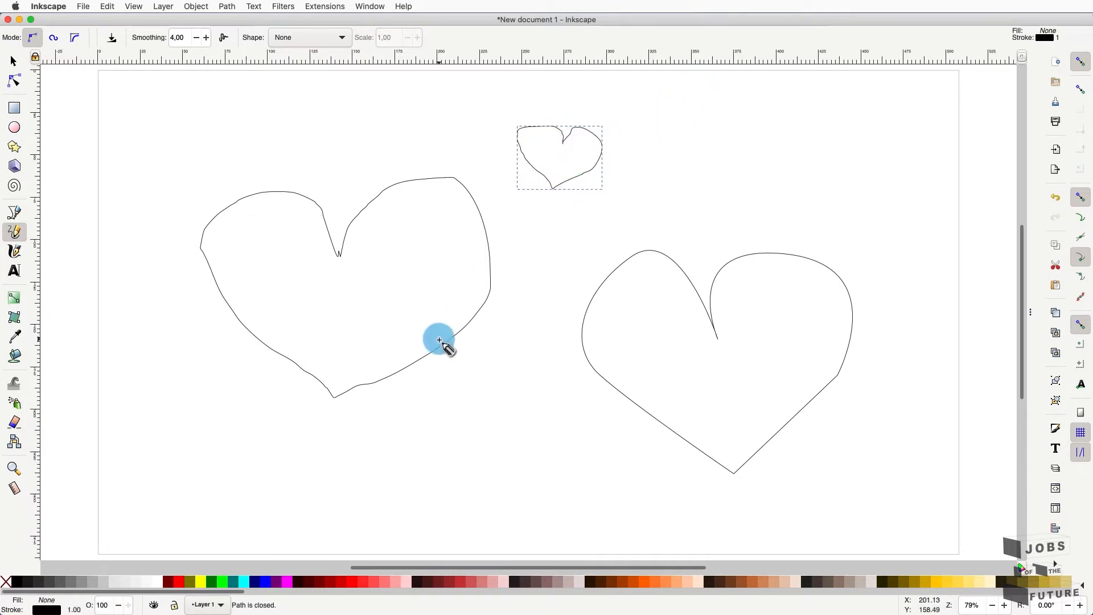
{"action": "left_click", "coordinate": [13, 213]}
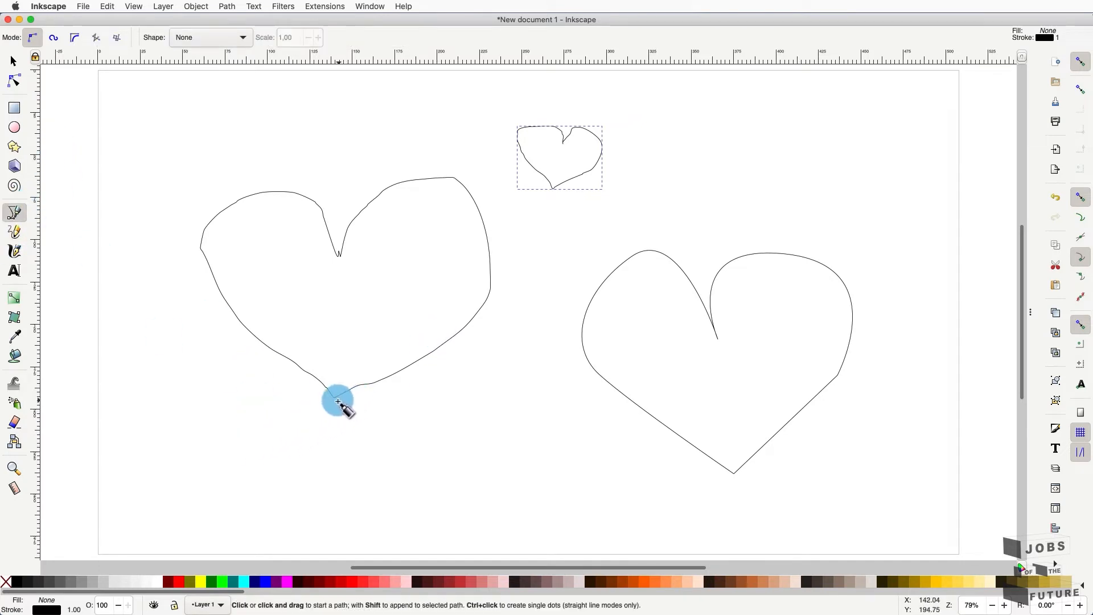
{"action": "left_click", "coordinate": [336, 402]}
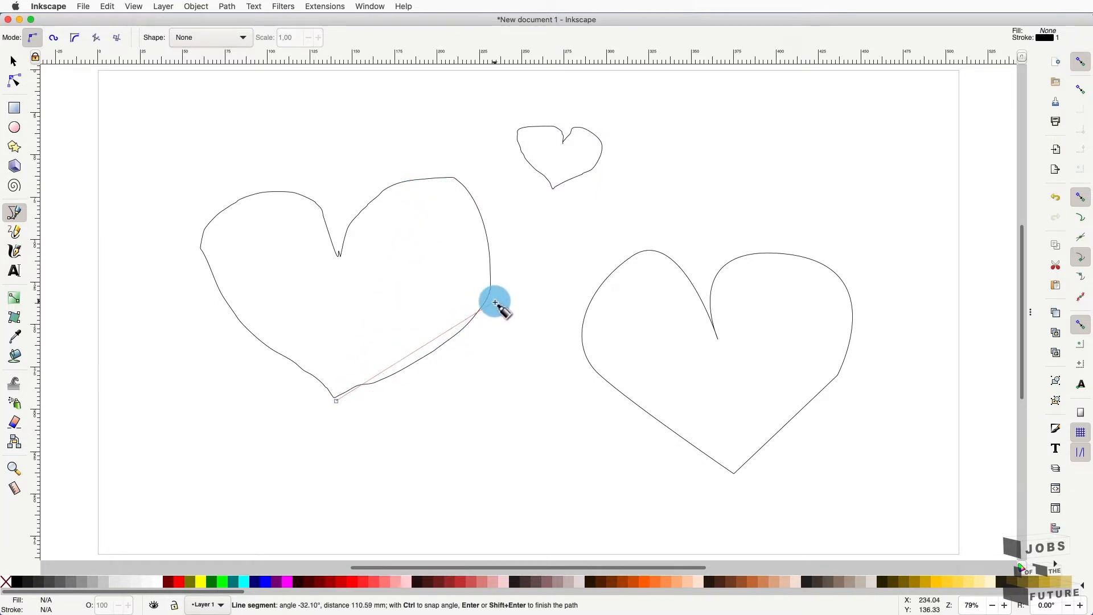
- Trace a closed curved Bezier outline around the hand-drawn left heart, closing at its bottom tip
{"action": "left_click", "coordinate": [493, 299]}
{"action": "left_click_drag", "start_coordinate": [431, 183], "coordinate": [327, 209]}
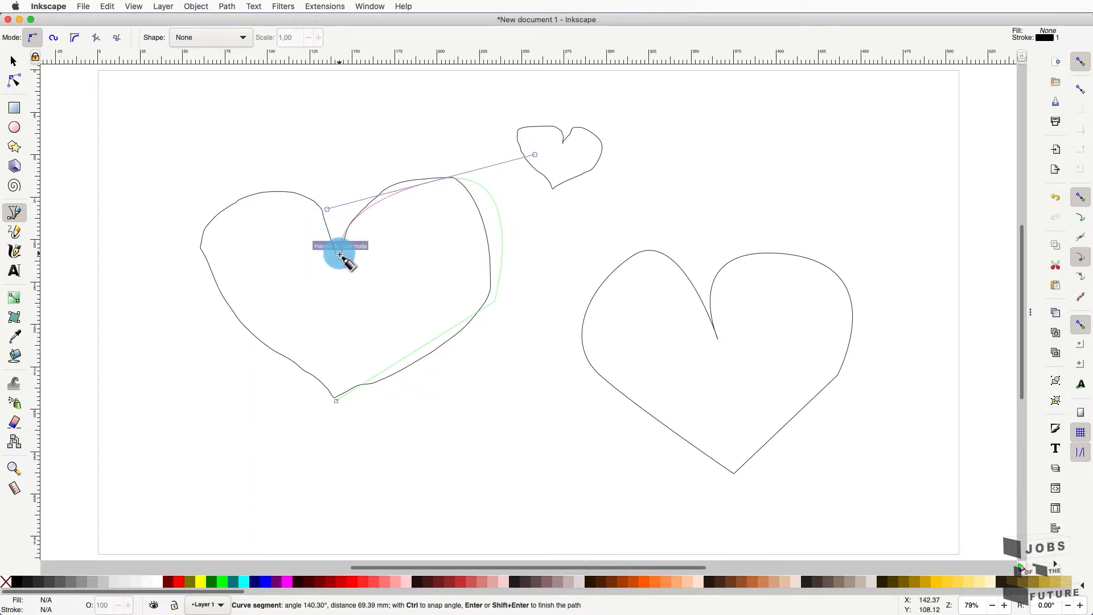
{"action": "left_click", "coordinate": [341, 256]}
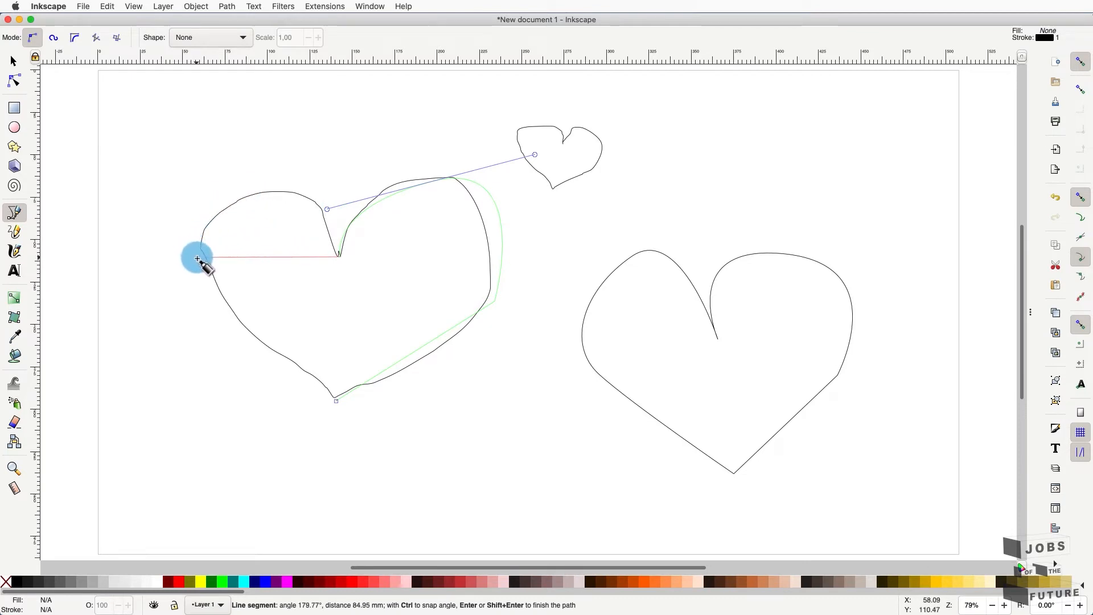
{"action": "left_click_drag", "start_coordinate": [202, 247], "coordinate": [153, 332]}
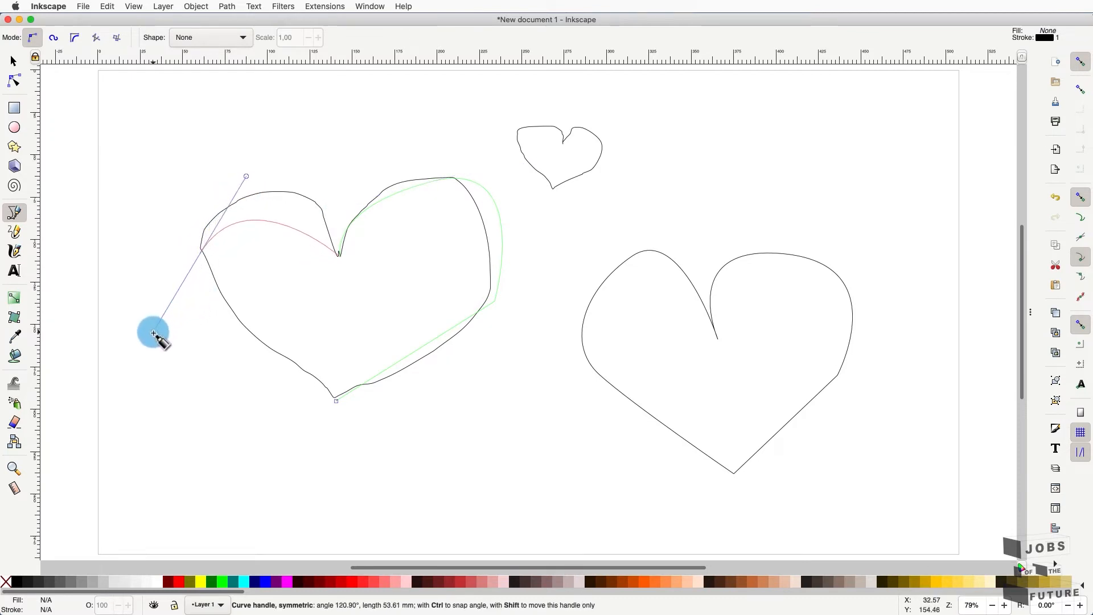
{"action": "left_click_drag", "start_coordinate": [264, 194], "coordinate": [216, 211]}
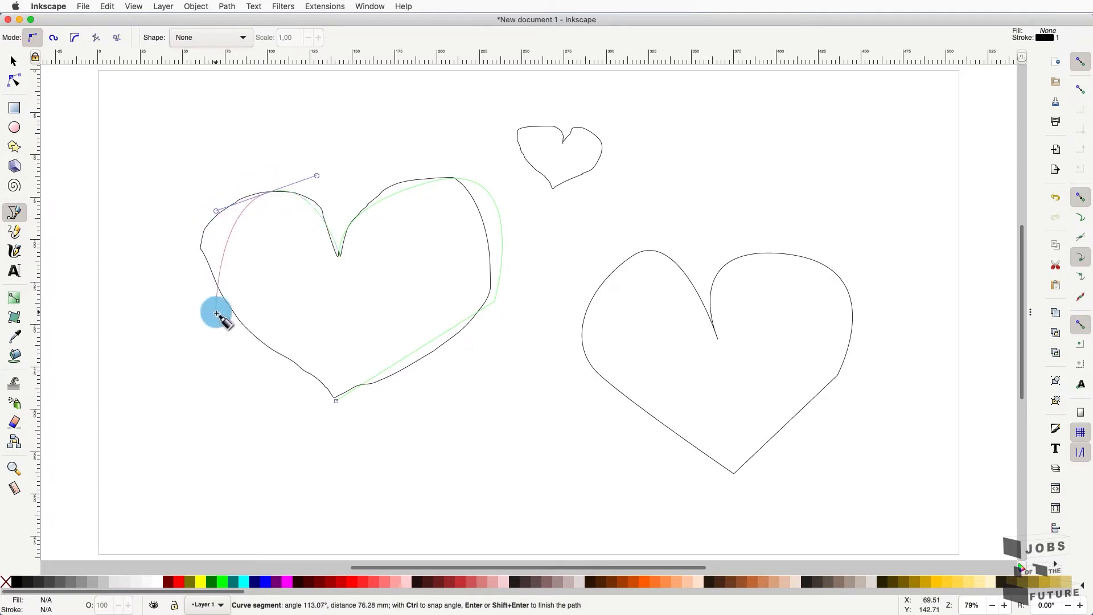
{"action": "left_click_drag", "start_coordinate": [227, 306], "coordinate": [276, 362]}
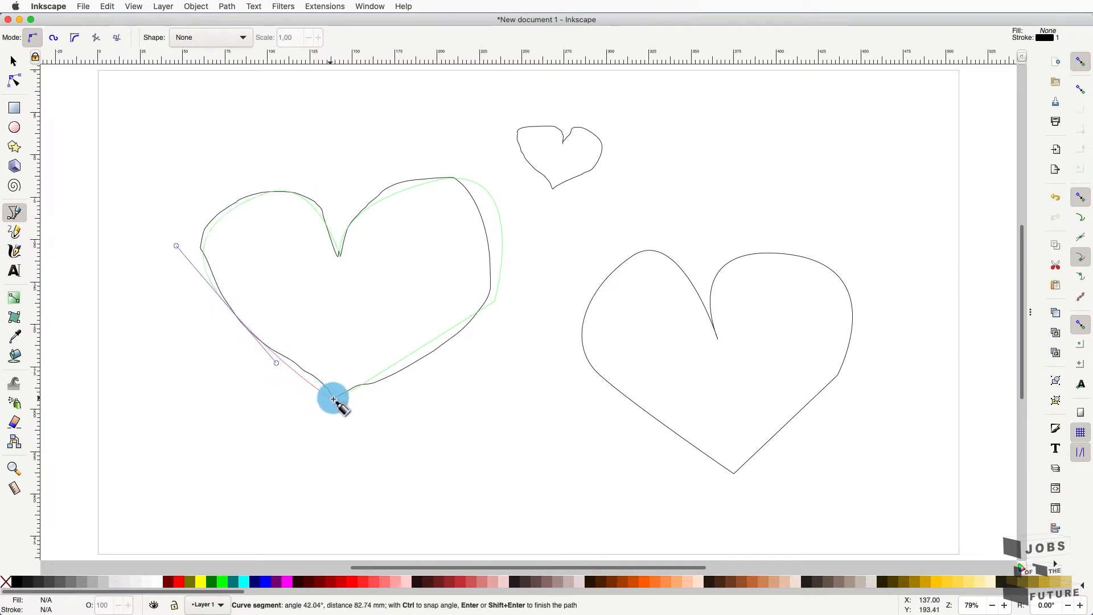
{"action": "left_click", "coordinate": [336, 402]}
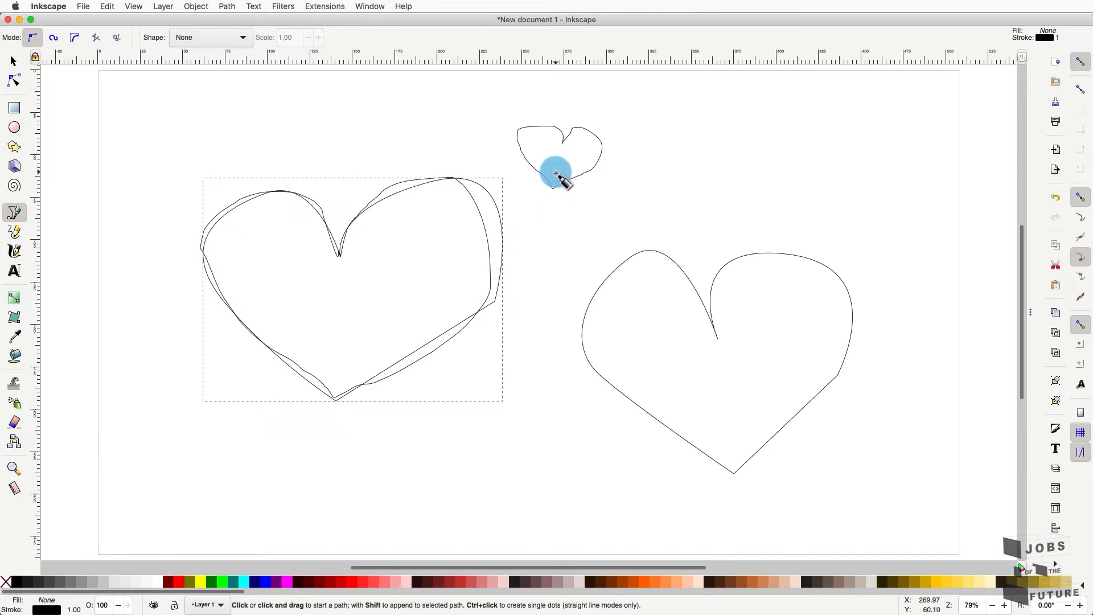
- Select all four heart paths and delete them
{"action": "left_click", "coordinate": [13, 61]}
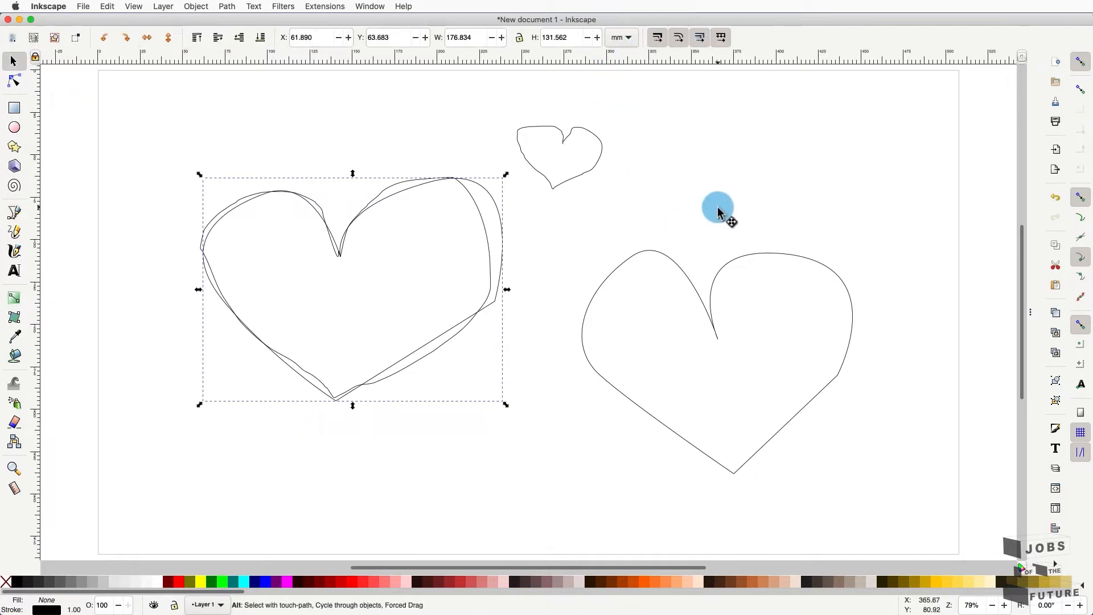
{"action": "key", "text": "ctrl+a"}
{"action": "key", "text": "Delete"}
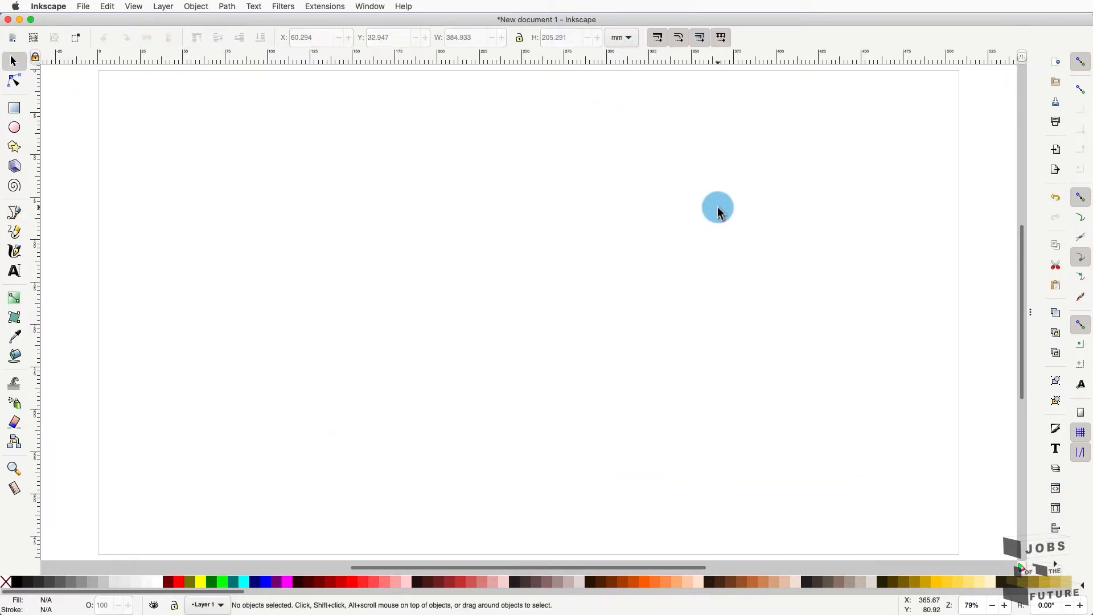
- Draw a closed four-cornered straight-edged shape with the Pen tool
{"action": "left_click", "coordinate": [12, 211]}
{"action": "left_click", "coordinate": [316, 430]}
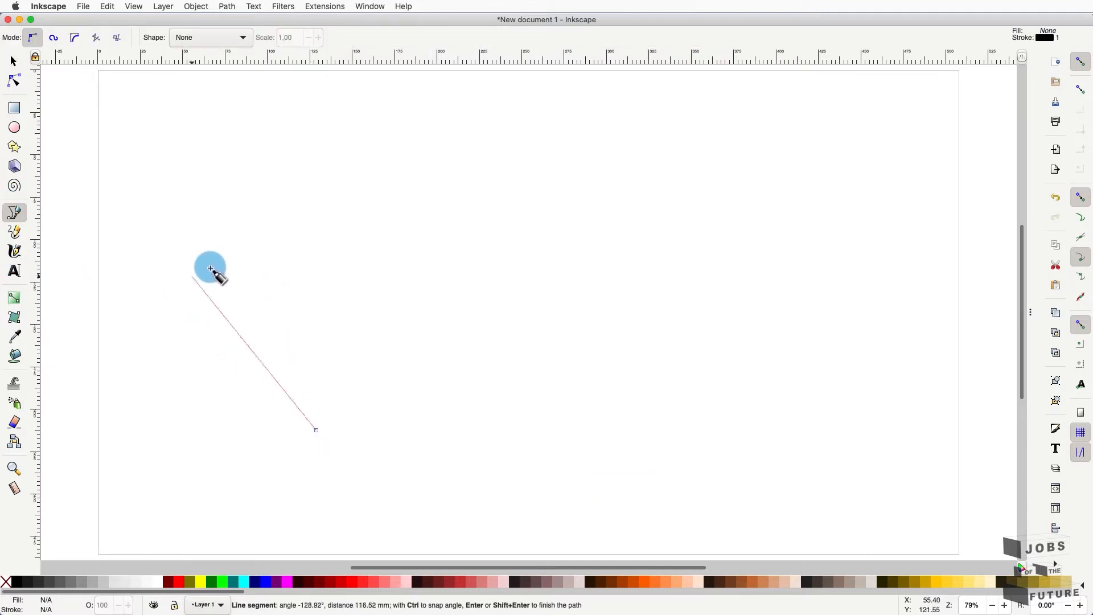
{"action": "left_click", "coordinate": [248, 306]}
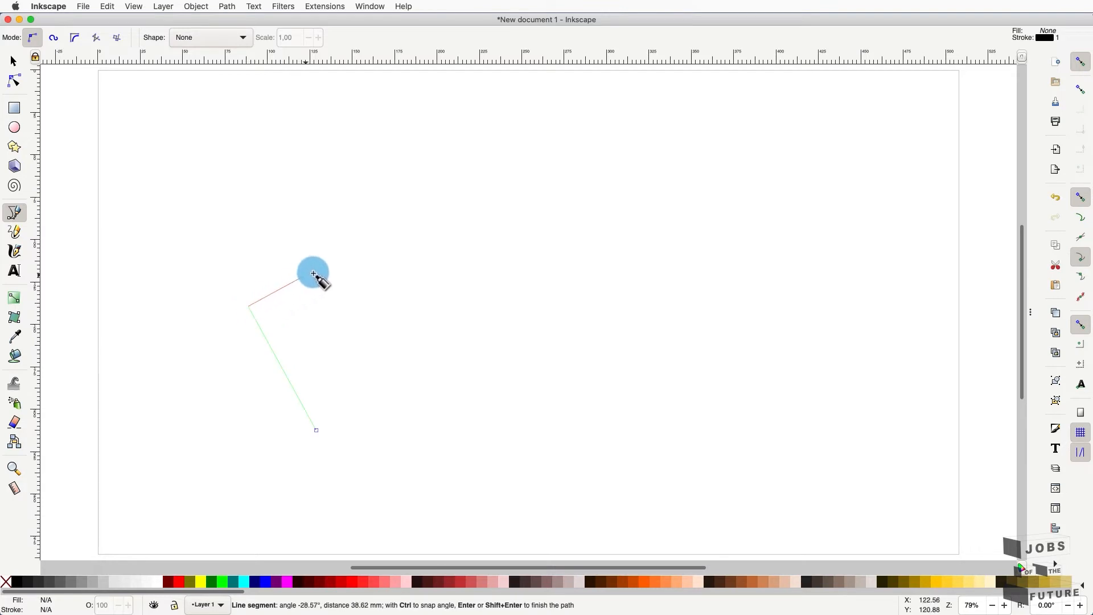
{"action": "left_click", "coordinate": [494, 282]}
{"action": "left_click", "coordinate": [498, 413]}
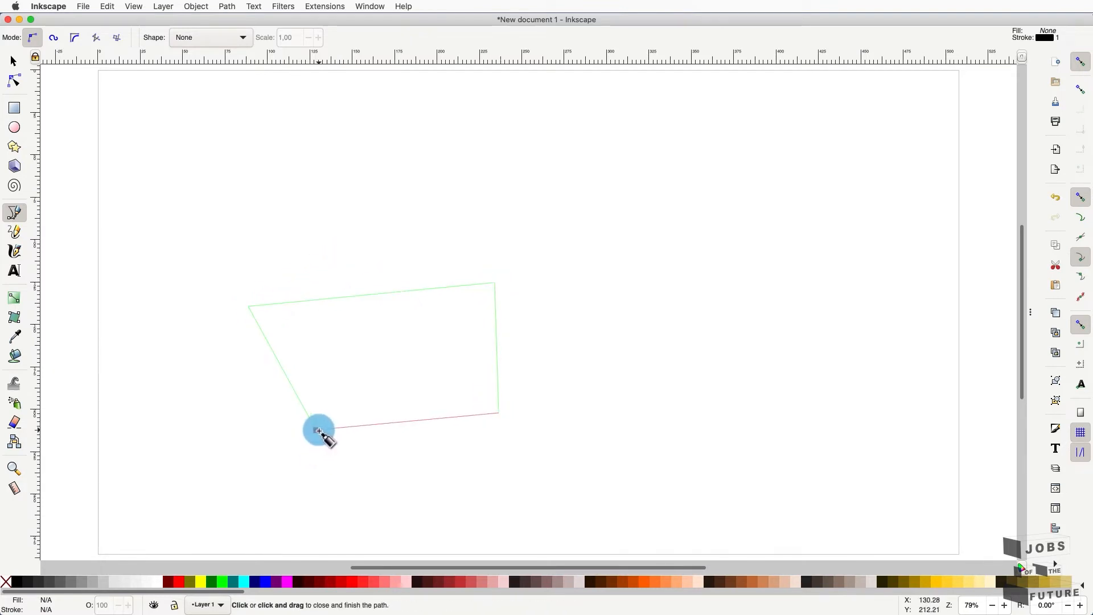
{"action": "left_click", "coordinate": [316, 430]}
- Draw a long wavy open curve beside it, finishing with a right-click
{"action": "left_click", "coordinate": [549, 438]}
{"action": "left_click_drag", "start_coordinate": [625, 293], "coordinate": [714, 304]}
{"action": "left_click_drag", "start_coordinate": [717, 368], "coordinate": [766, 325]}
{"action": "left_click_drag", "start_coordinate": [744, 291], "coordinate": [776, 241]}
{"action": "left_click_drag", "start_coordinate": [809, 296], "coordinate": [814, 262]}
{"action": "left_click_drag", "start_coordinate": [740, 206], "coordinate": [733, 172]}
{"action": "left_click_drag", "start_coordinate": [802, 169], "coordinate": [864, 285]}
{"action": "left_click_drag", "start_coordinate": [862, 349], "coordinate": [879, 388]}
{"action": "left_click_drag", "start_coordinate": [818, 413], "coordinate": [776, 395]}
{"action": "left_click_drag", "start_coordinate": [719, 424], "coordinate": [688, 434]}
{"action": "right_click", "coordinate": [663, 422]}
{"action": "left_click_drag", "start_coordinate": [502, 122], "coordinate": [394, 111]}
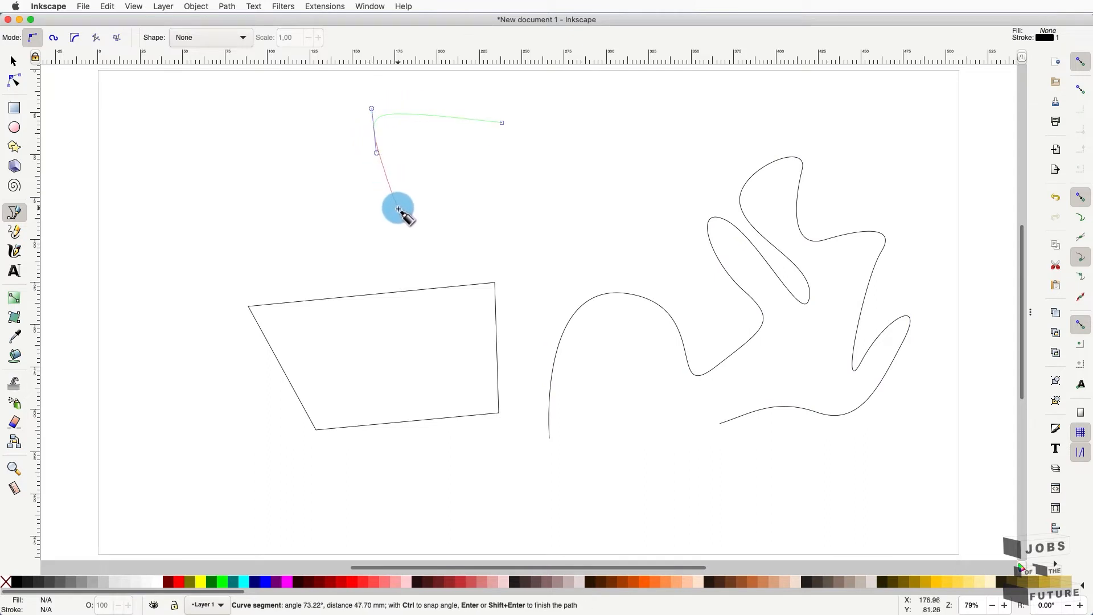
- Complete a rounded closed shape near the top of the page
{"action": "left_click_drag", "start_coordinate": [398, 208], "coordinate": [447, 212]}
{"action": "mouse_move", "coordinate": [548, 211]}
{"action": "left_mouse_down"}
{"action": "mouse_move", "coordinate": [562, 212]}
{"action": "mouse_move", "coordinate": [561, 197]}
{"action": "left_mouse_up"}
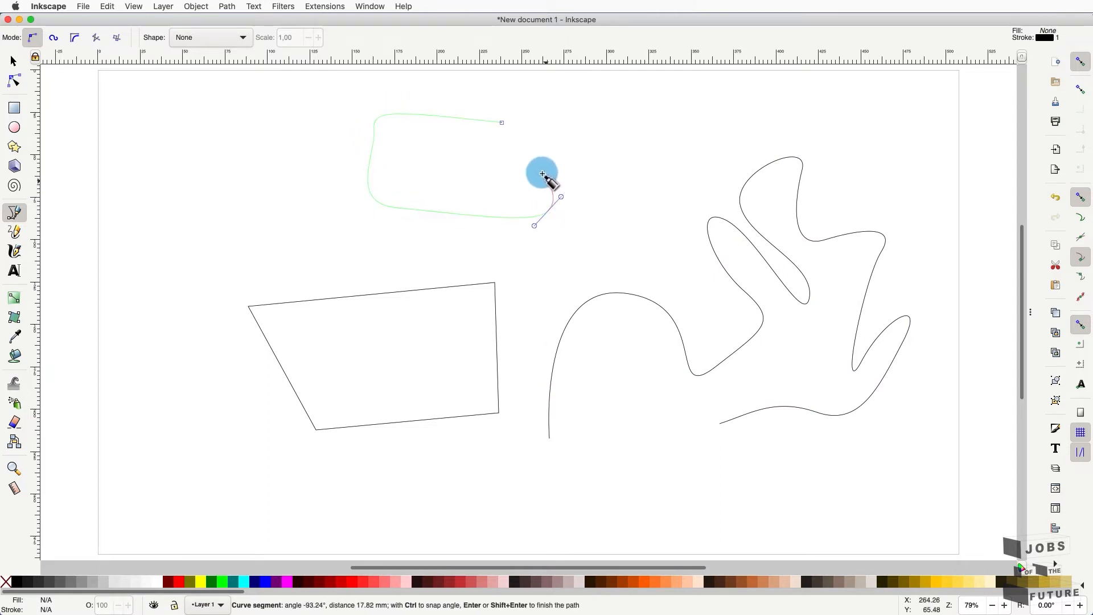
{"action": "left_click", "coordinate": [502, 122]}
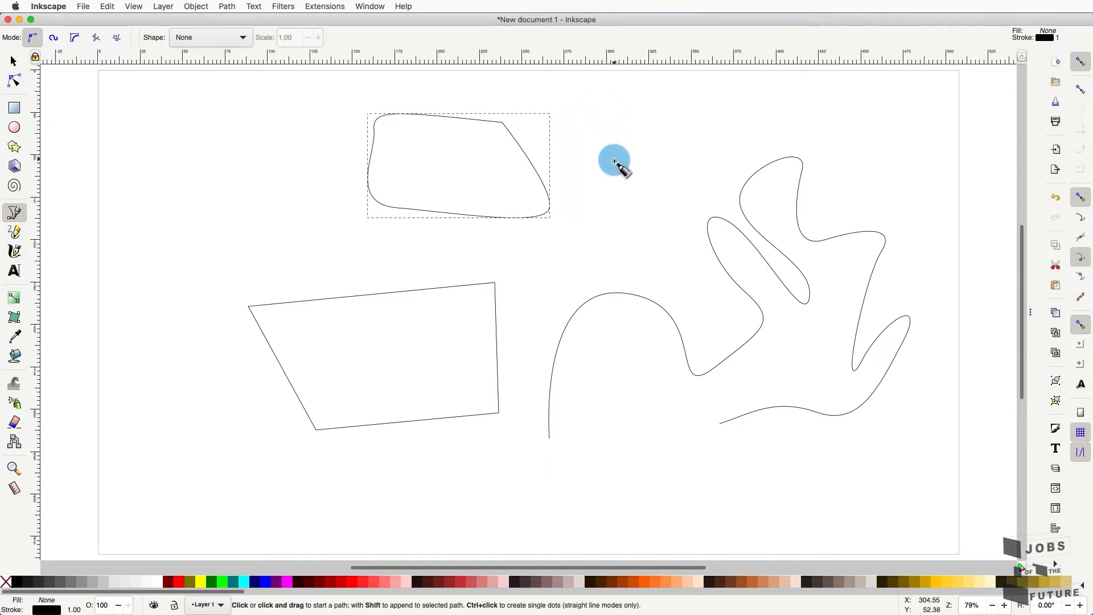
- Draw a small closed five-node shape at the upper left, then return to the Selector
{"action": "left_click", "coordinate": [192, 265]}
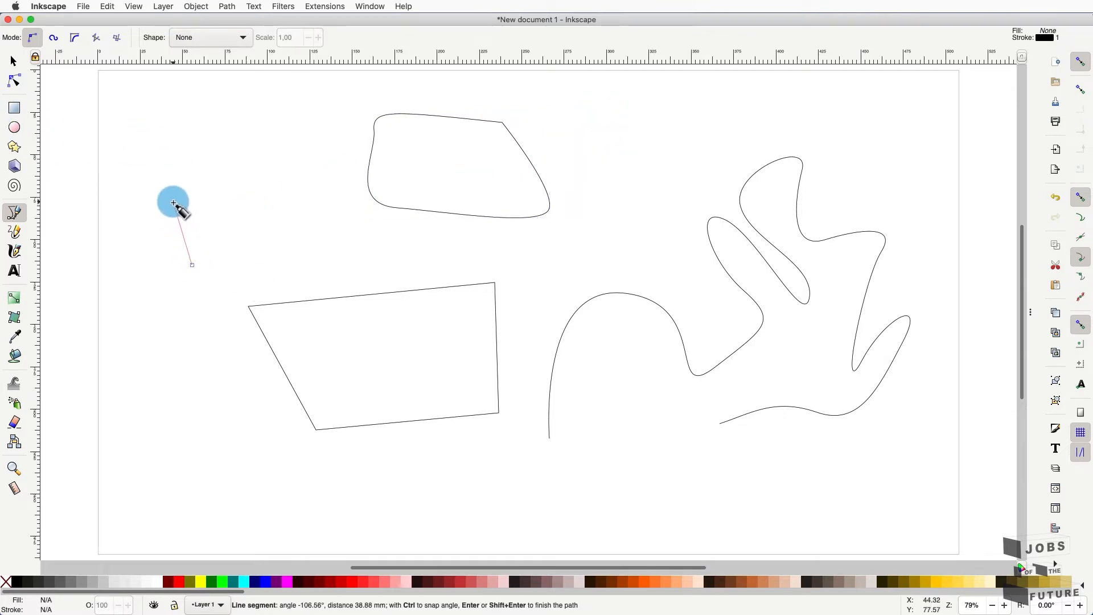
{"action": "left_click", "coordinate": [173, 201]}
{"action": "left_click", "coordinate": [248, 196]}
{"action": "left_click", "coordinate": [260, 263]}
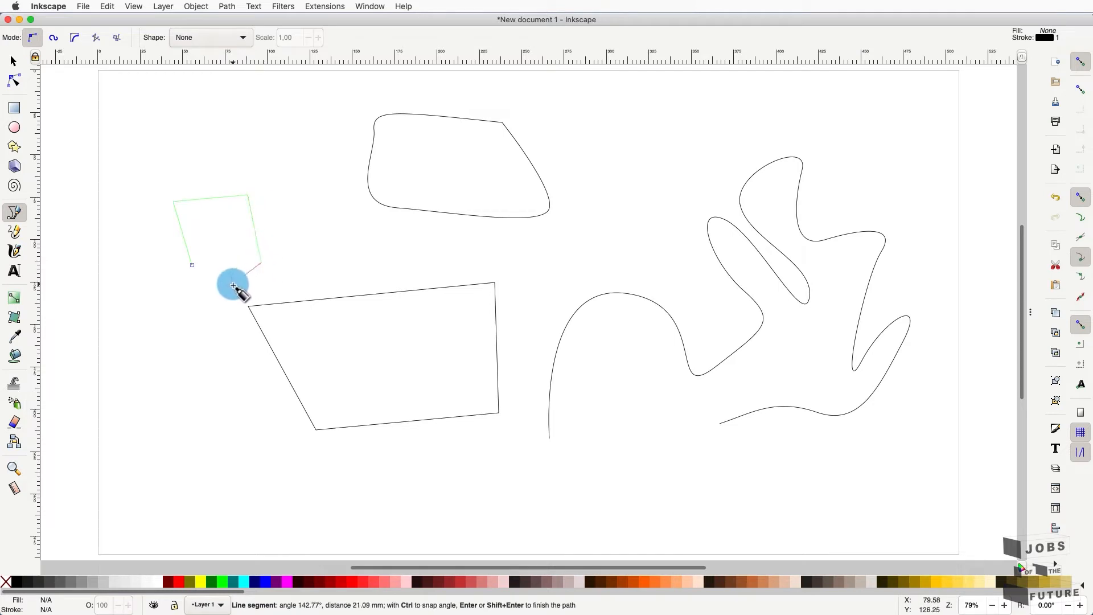
{"action": "left_click_drag", "start_coordinate": [205, 284], "coordinate": [192, 266]}
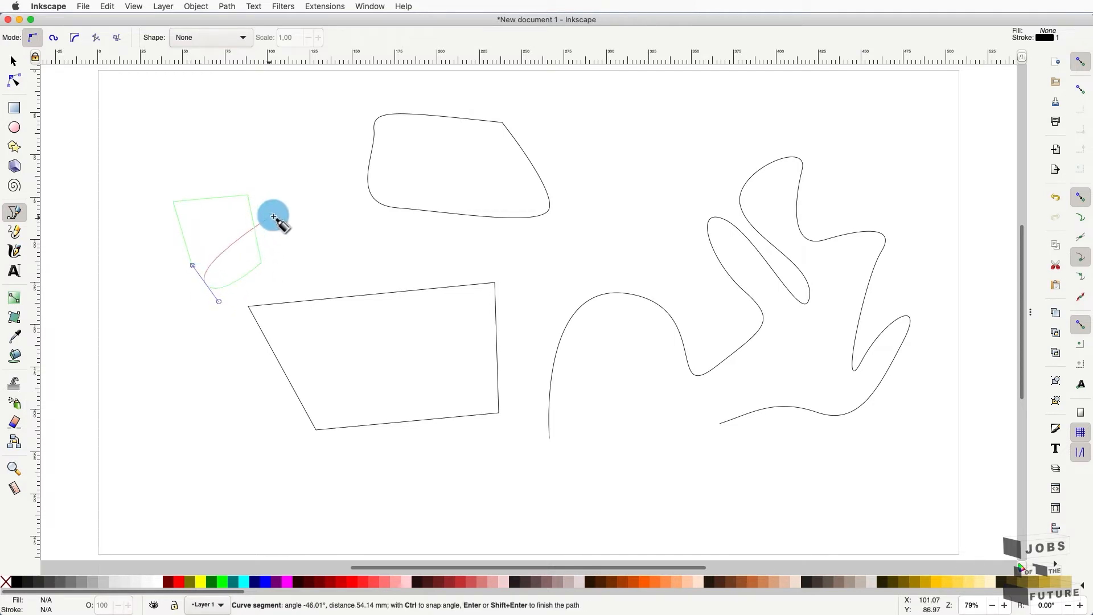
{"action": "left_click", "coordinate": [192, 265]}
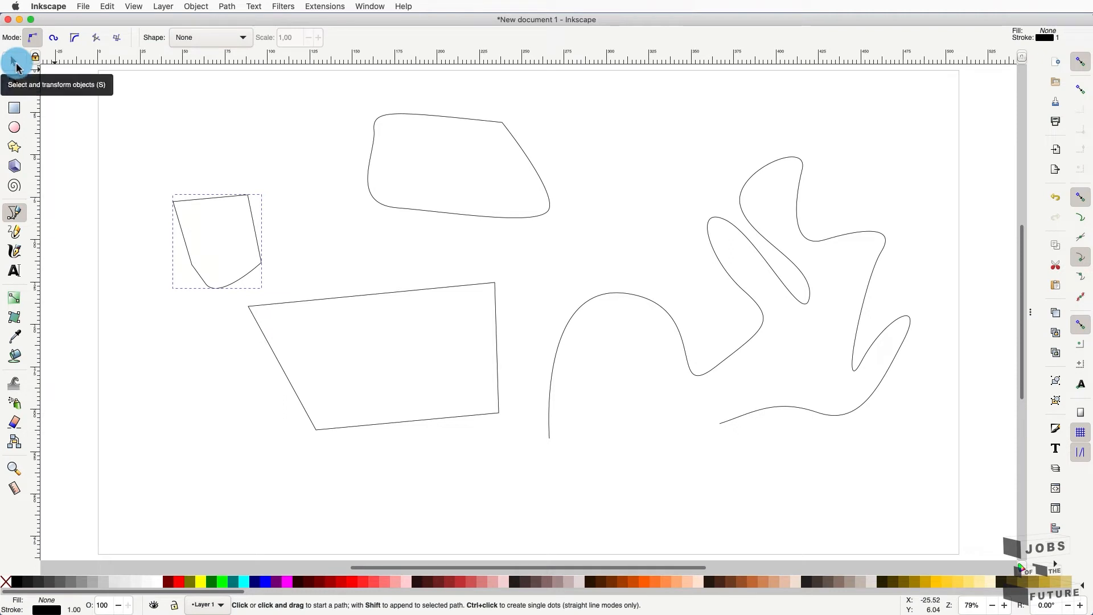
{"action": "left_click", "coordinate": [16, 65]}
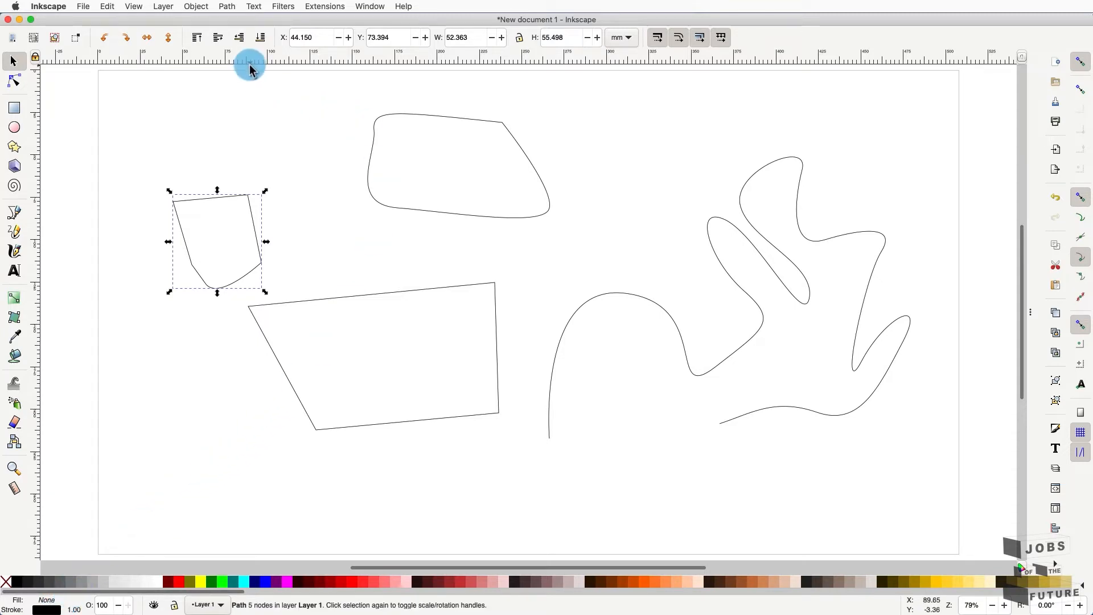
- Deselect everything and bring up the Fill and Stroke panel from the Object menu
{"action": "left_click", "coordinate": [259, 89]}
{"action": "left_click", "coordinate": [183, 7]}
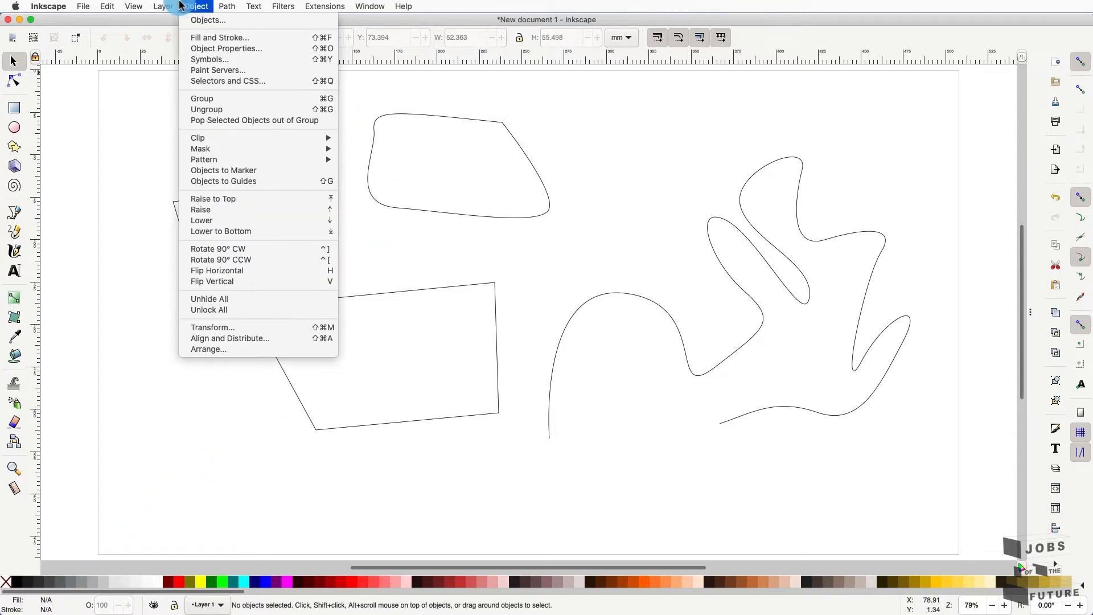
{"action": "left_click", "coordinate": [219, 40]}
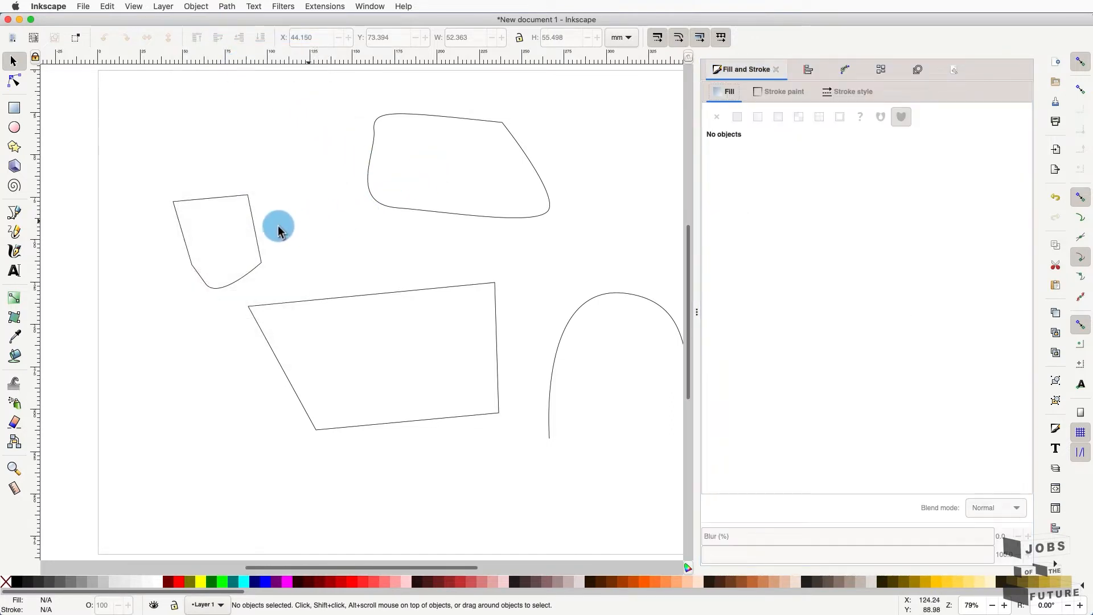
- Move the small five-node shape and the quadrilateral to the right
{"action": "left_click", "coordinate": [253, 230]}
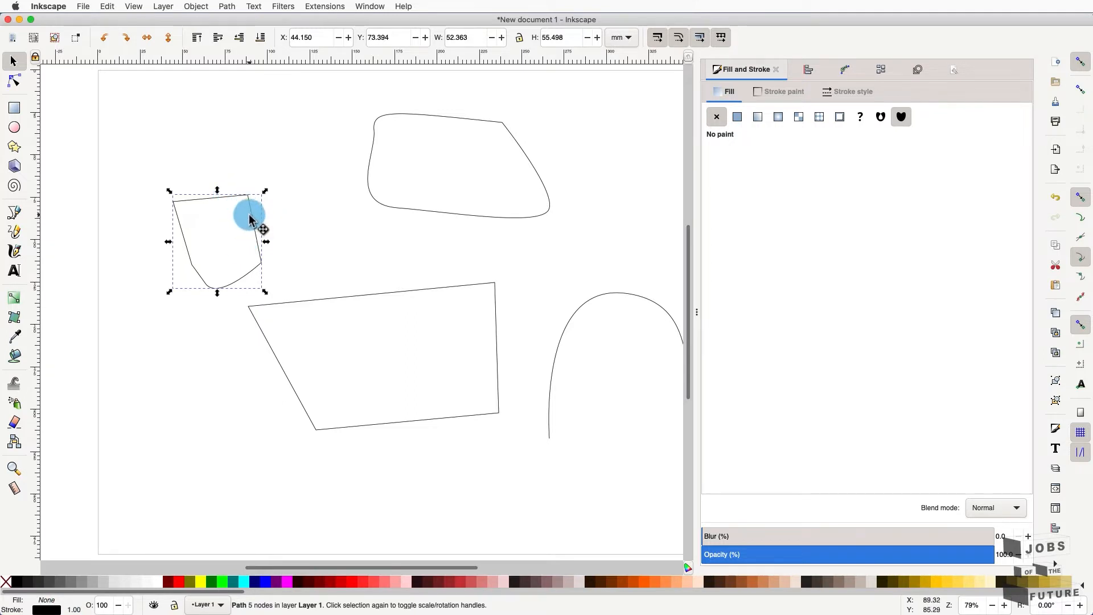
{"action": "left_click_drag", "start_coordinate": [249, 218], "coordinate": [280, 224]}
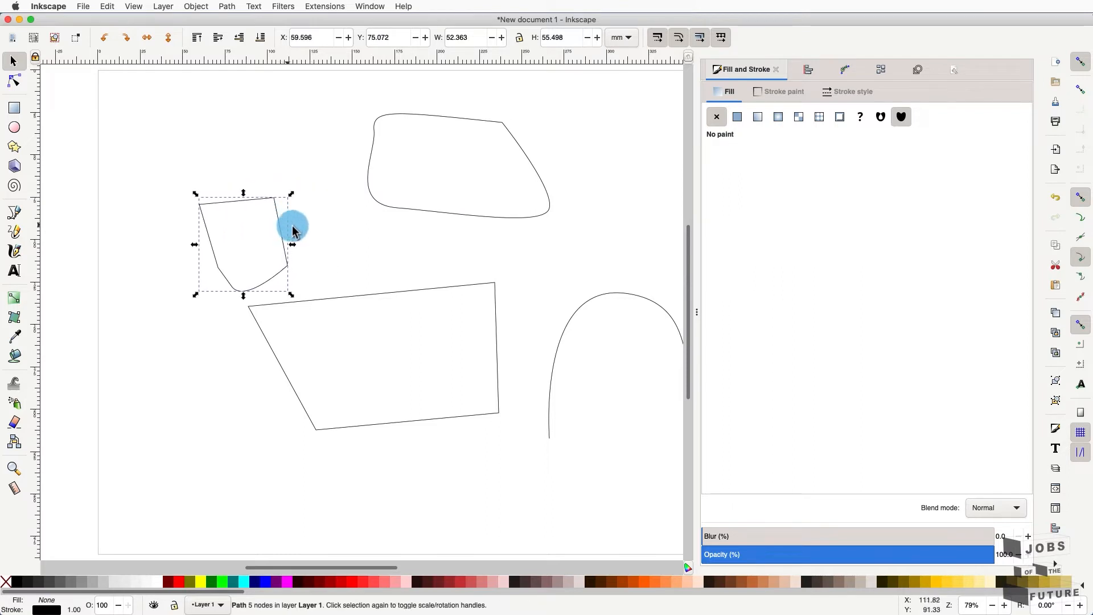
{"action": "left_click", "coordinate": [355, 293]}
{"action": "left_click_drag", "start_coordinate": [356, 295], "coordinate": [406, 293]}
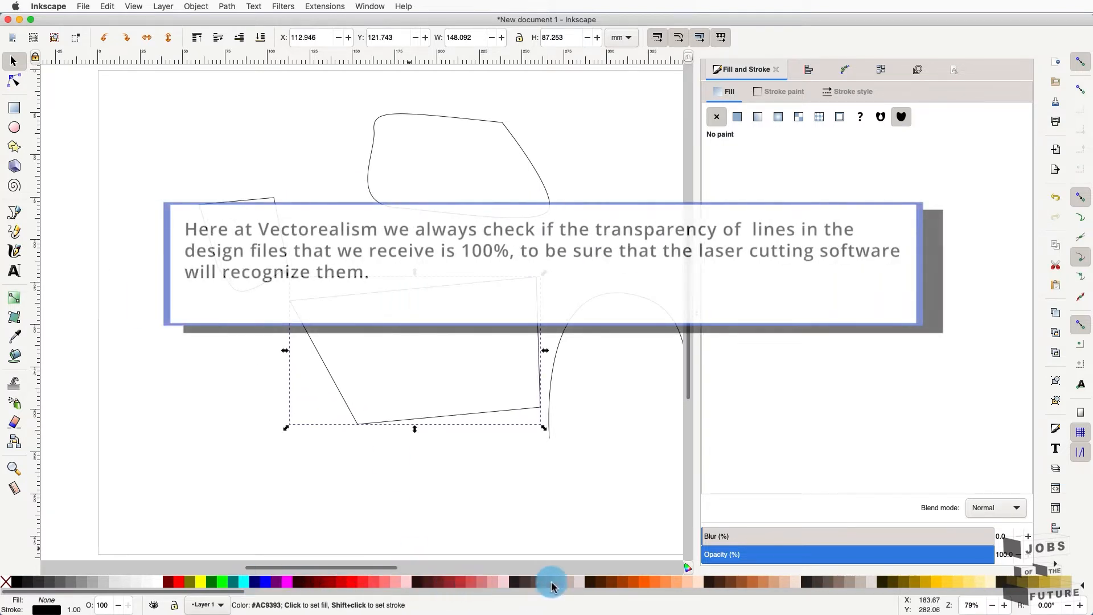
- Fill the quadrilateral orange and the small shape lime green, then drag the green shape onto the orange one
{"action": "left_click", "coordinate": [664, 582]}
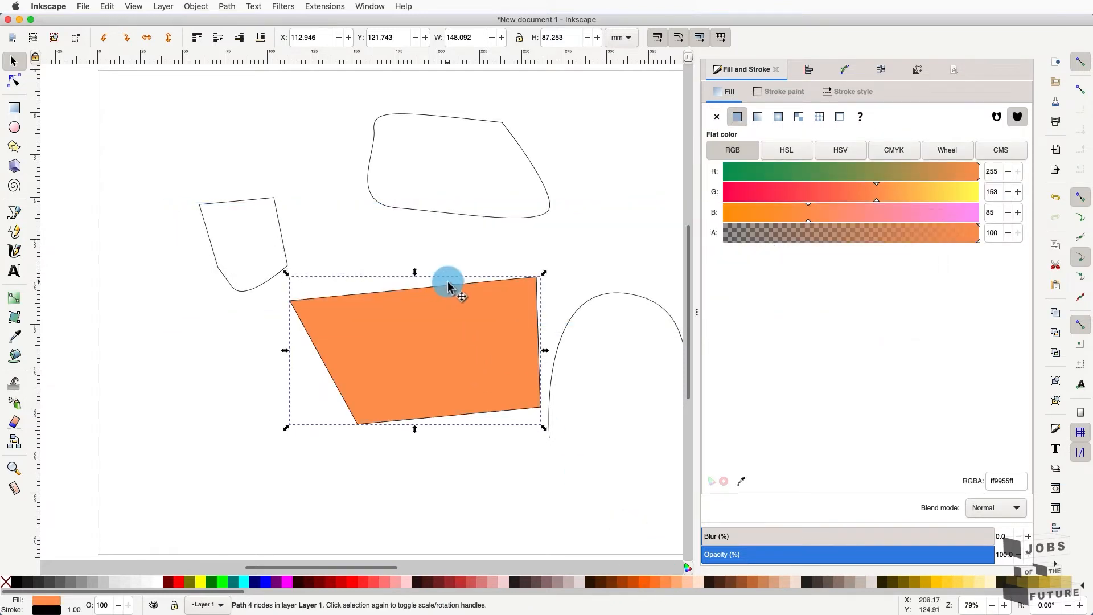
{"action": "mouse_move", "coordinate": [448, 282]}
{"action": "left_mouse_down"}
{"action": "mouse_move", "coordinate": [407, 293]}
{"action": "mouse_move", "coordinate": [445, 264]}
{"action": "mouse_move", "coordinate": [442, 186]}
{"action": "mouse_move", "coordinate": [373, 186]}
{"action": "mouse_move", "coordinate": [340, 210]}
{"action": "mouse_move", "coordinate": [378, 183]}
{"action": "mouse_move", "coordinate": [415, 188]}
{"action": "mouse_move", "coordinate": [418, 257]}
{"action": "mouse_move", "coordinate": [436, 282]}
{"action": "left_mouse_up"}
{"action": "left_click", "coordinate": [277, 206]}
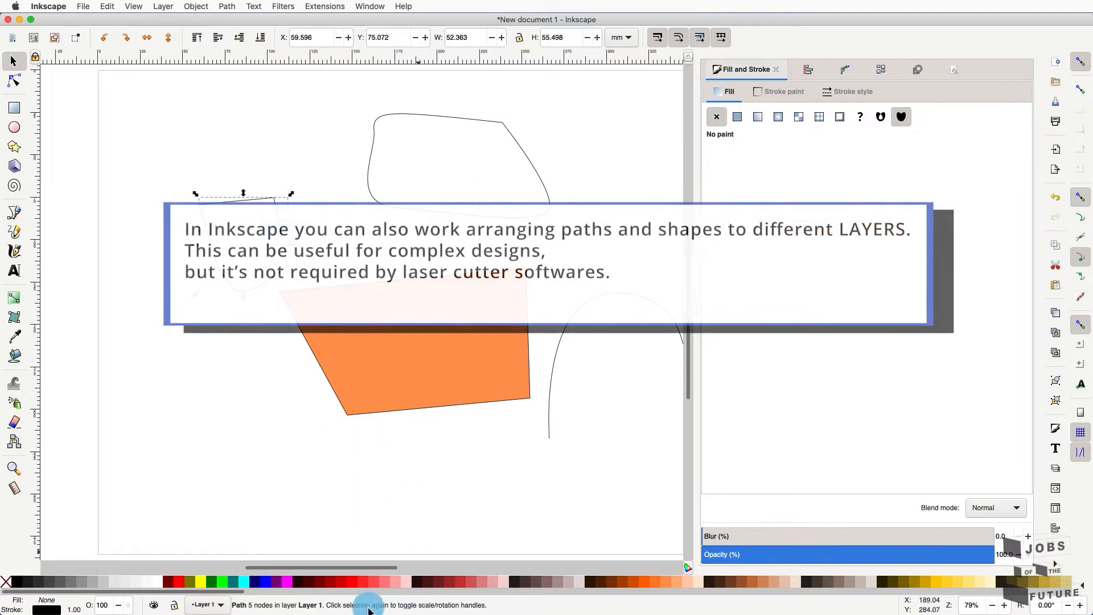
{"action": "left_click", "coordinate": [221, 581]}
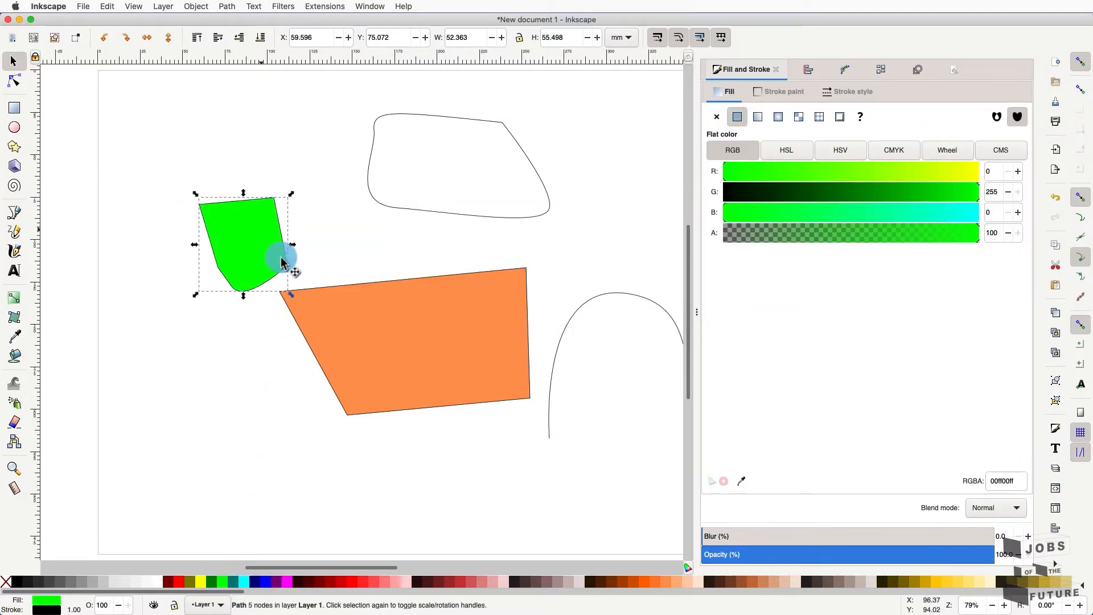
{"action": "left_click_drag", "start_coordinate": [279, 228], "coordinate": [419, 298]}
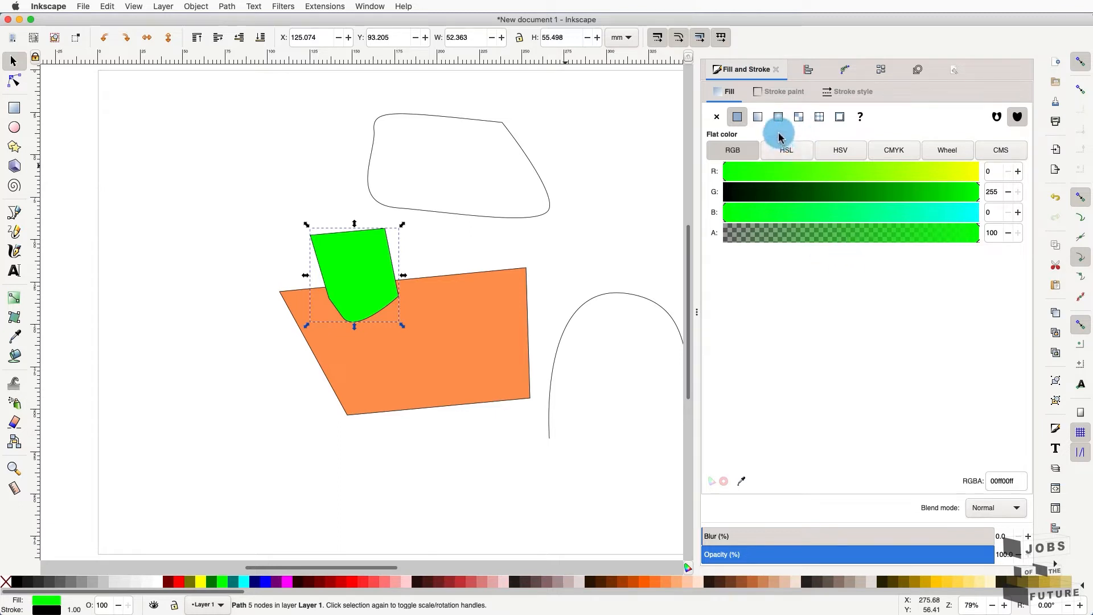
- Try no fill, linear and radial gradients on the green shape, settling on flat green 00ff00ff
{"action": "left_click", "coordinate": [718, 118]}
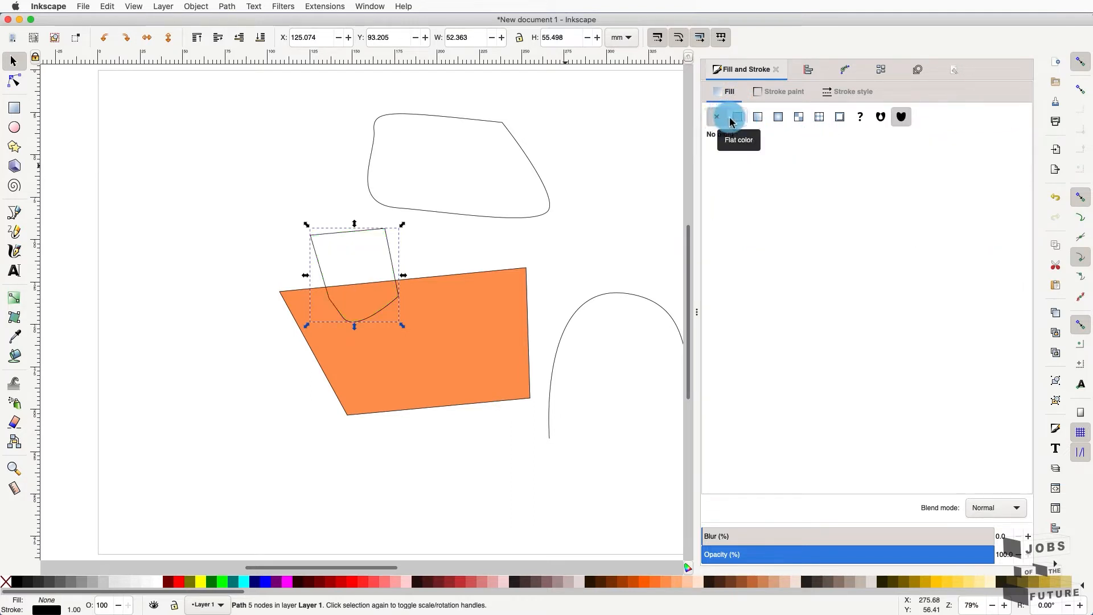
{"action": "left_click", "coordinate": [738, 119]}
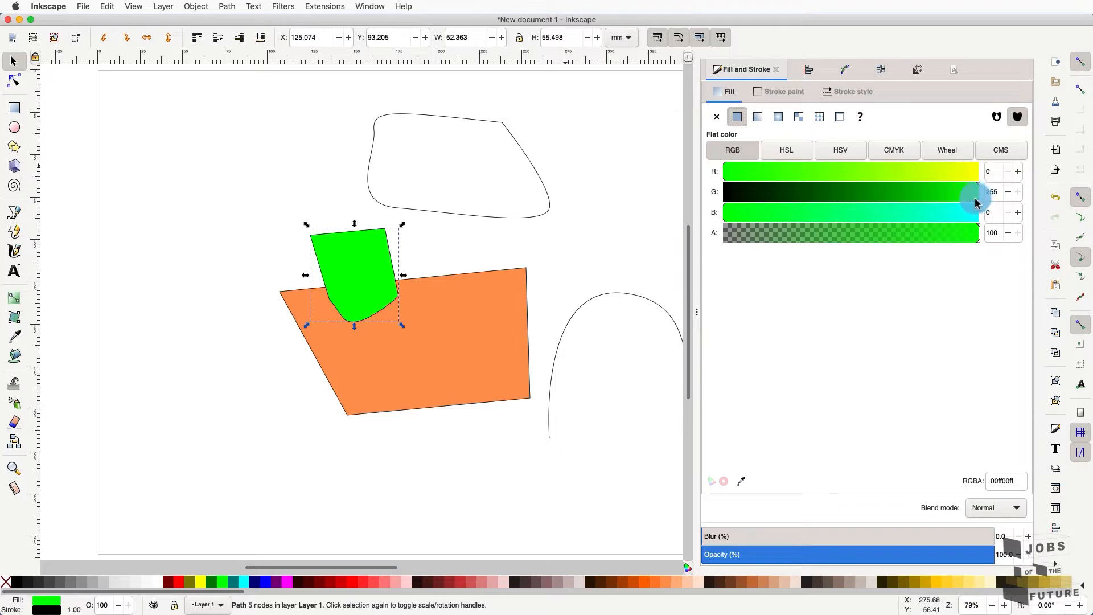
{"action": "mouse_move", "coordinate": [975, 202]}
{"action": "left_mouse_down"}
{"action": "mouse_move", "coordinate": [915, 201]}
{"action": "mouse_move", "coordinate": [983, 207]}
{"action": "left_mouse_up"}
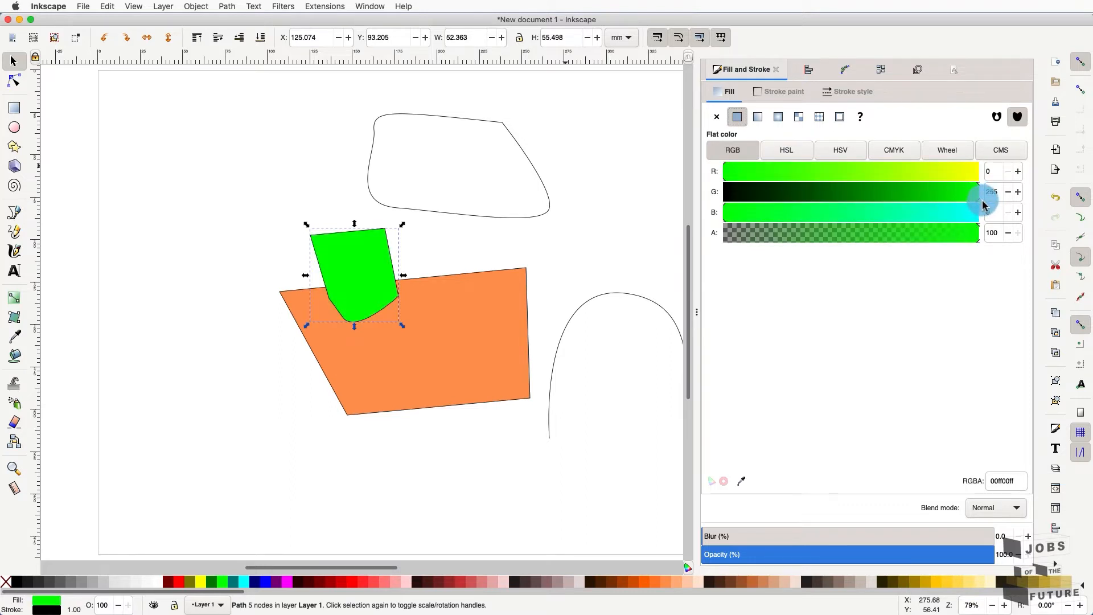
{"action": "left_click", "coordinate": [756, 120]}
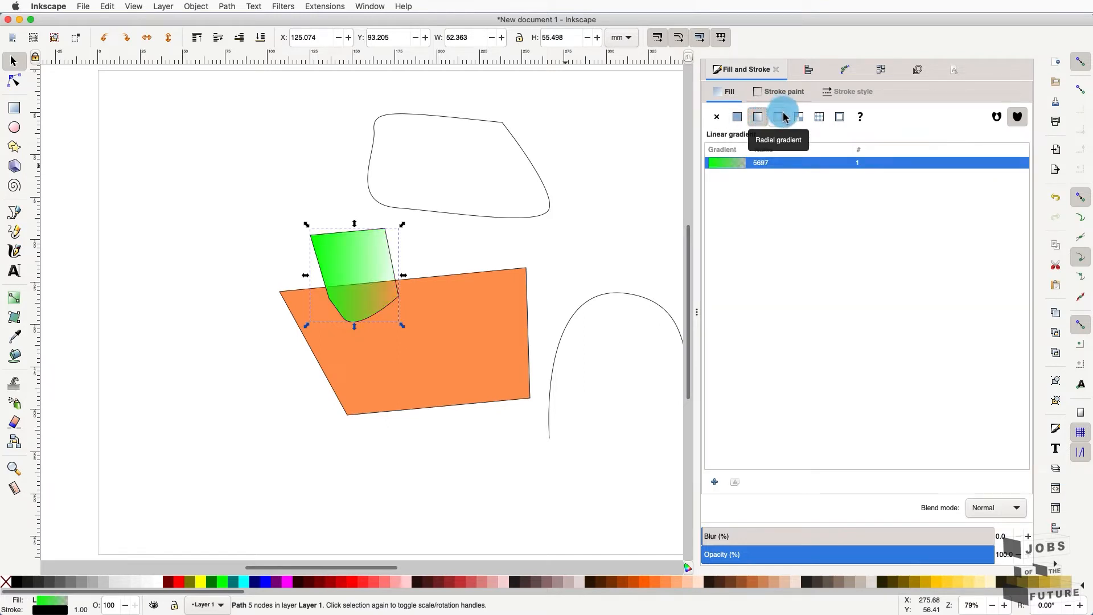
{"action": "left_click", "coordinate": [783, 118]}
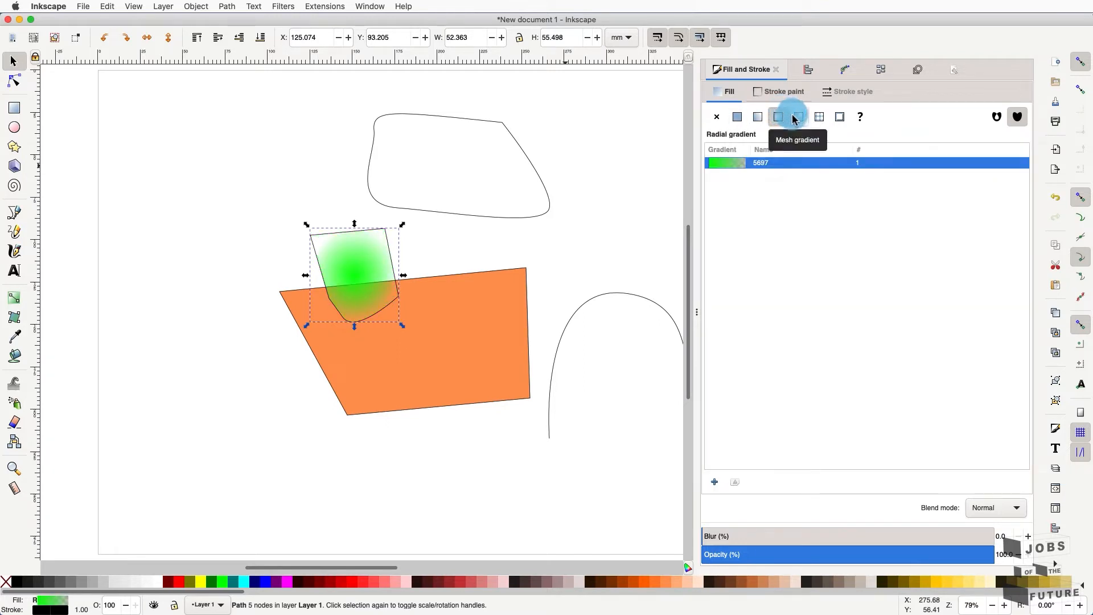
{"action": "left_click", "coordinate": [737, 118]}
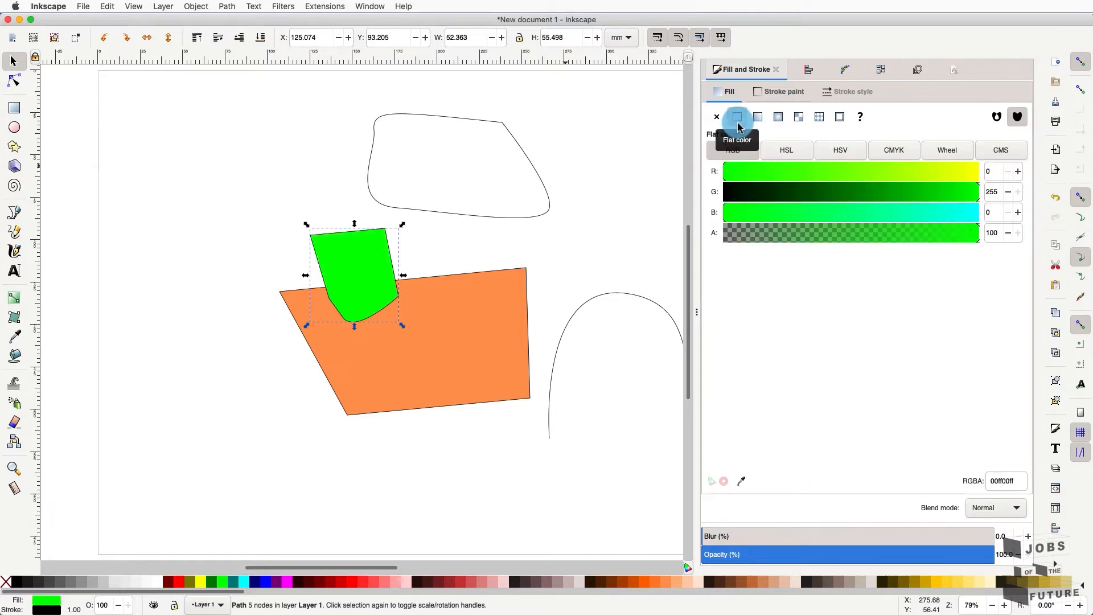
{"action": "left_click", "coordinate": [776, 119]}
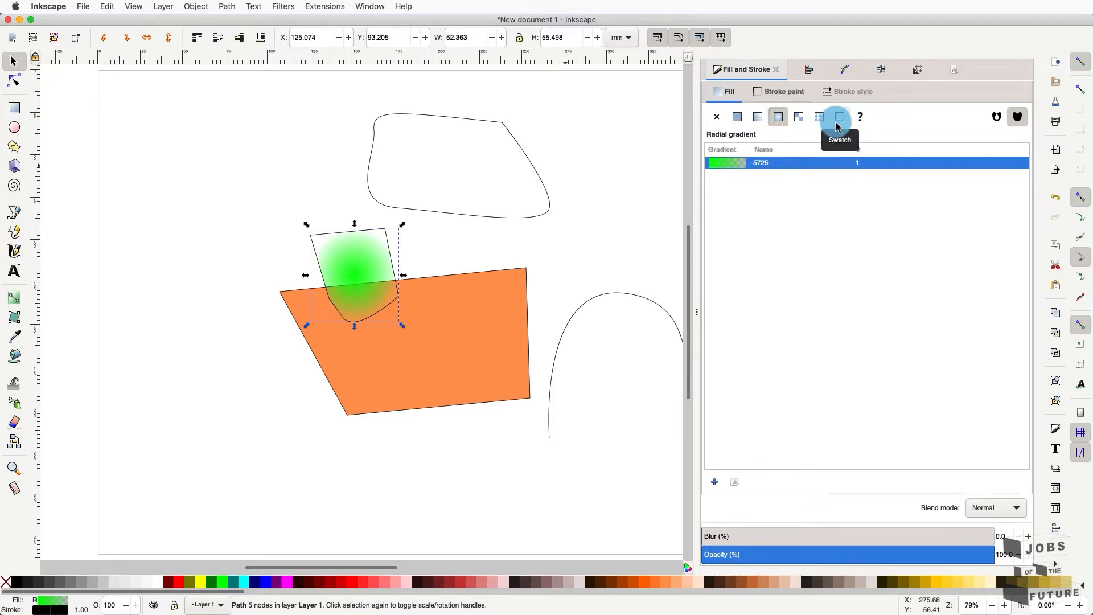
{"action": "left_click", "coordinate": [737, 118]}
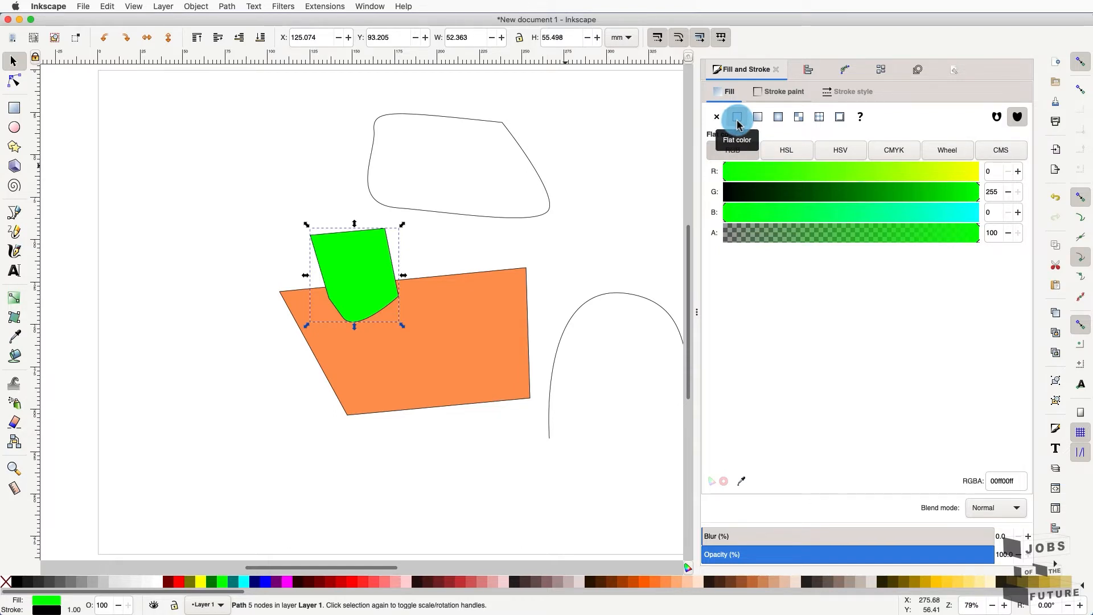
{"action": "left_click", "coordinate": [797, 92]}
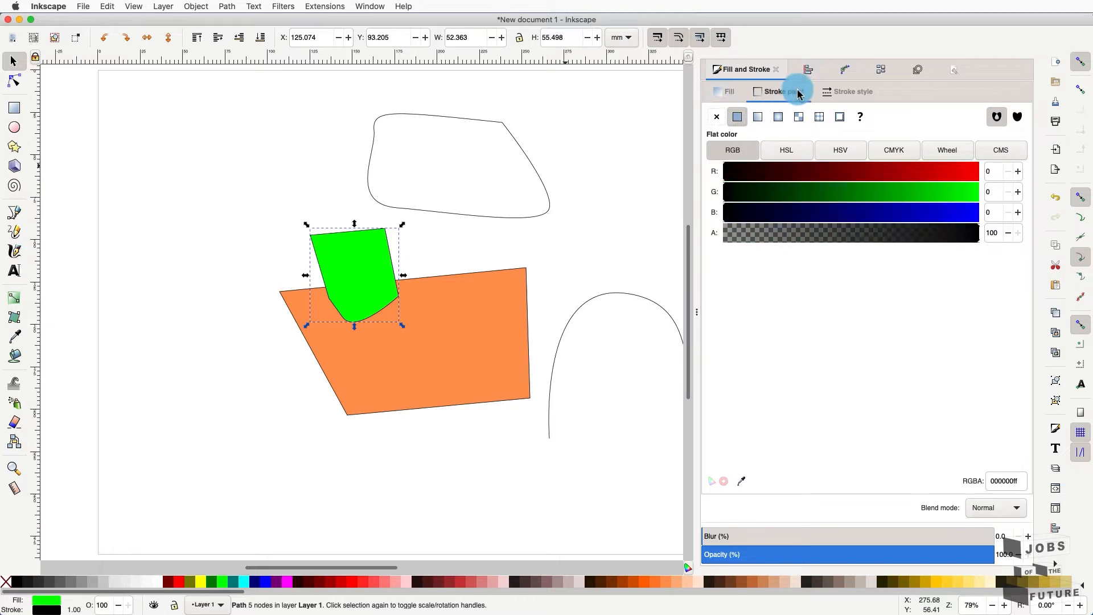
- Make the green shape's outline flat dark red, RGBA c10000ff (R 193, G 0, B 0)
{"action": "left_click", "coordinate": [719, 122]}
{"action": "left_click", "coordinate": [734, 120]}
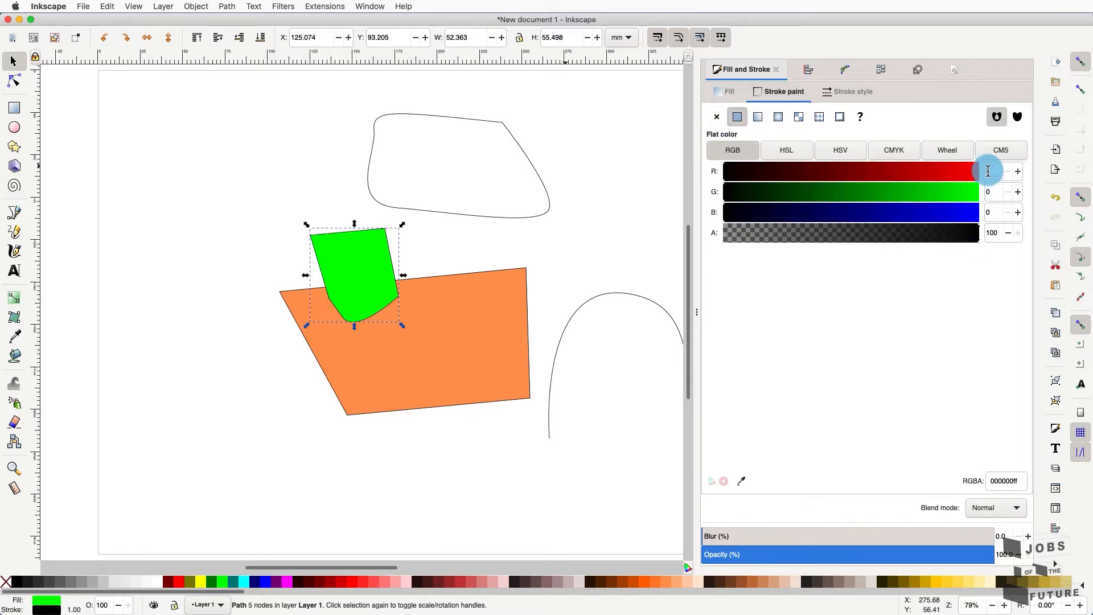
{"action": "mouse_move", "coordinate": [730, 169]}
{"action": "left_mouse_down"}
{"action": "mouse_move", "coordinate": [980, 174]}
{"action": "mouse_move", "coordinate": [715, 176]}
{"action": "mouse_move", "coordinate": [898, 171]}
{"action": "mouse_move", "coordinate": [920, 182]}
{"action": "left_mouse_up"}
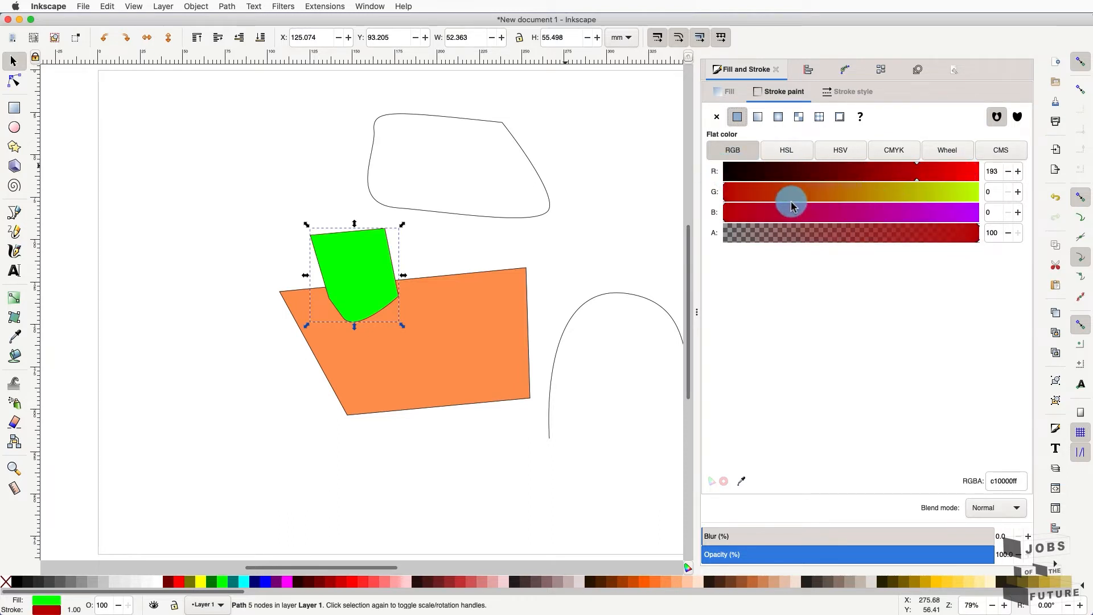
{"action": "left_click_drag", "start_coordinate": [724, 222], "coordinate": [866, 214]}
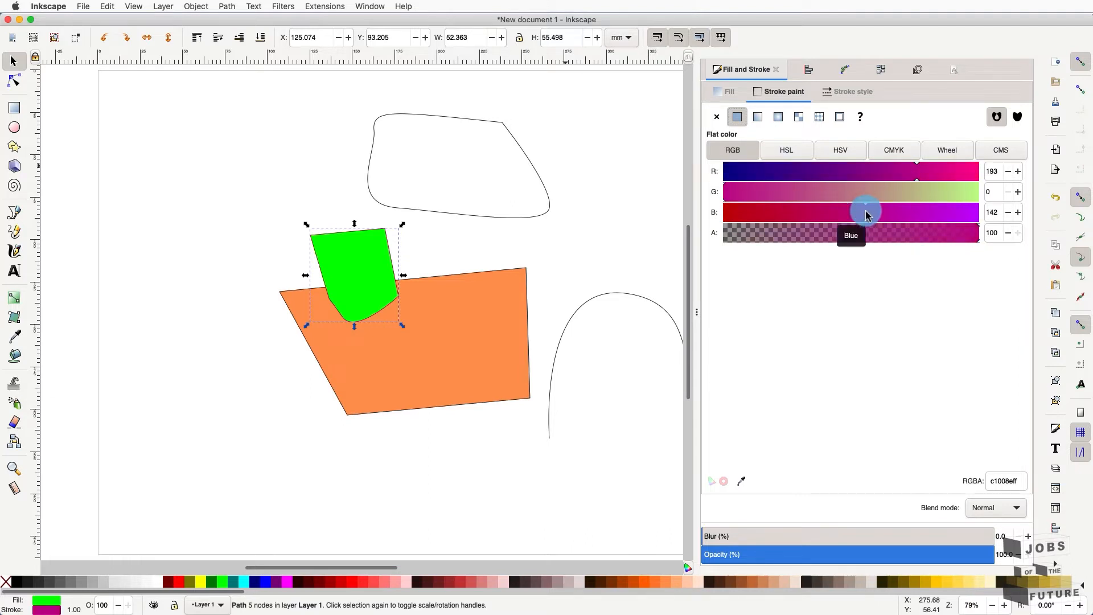
{"action": "left_click_drag", "start_coordinate": [866, 214], "coordinate": [723, 226]}
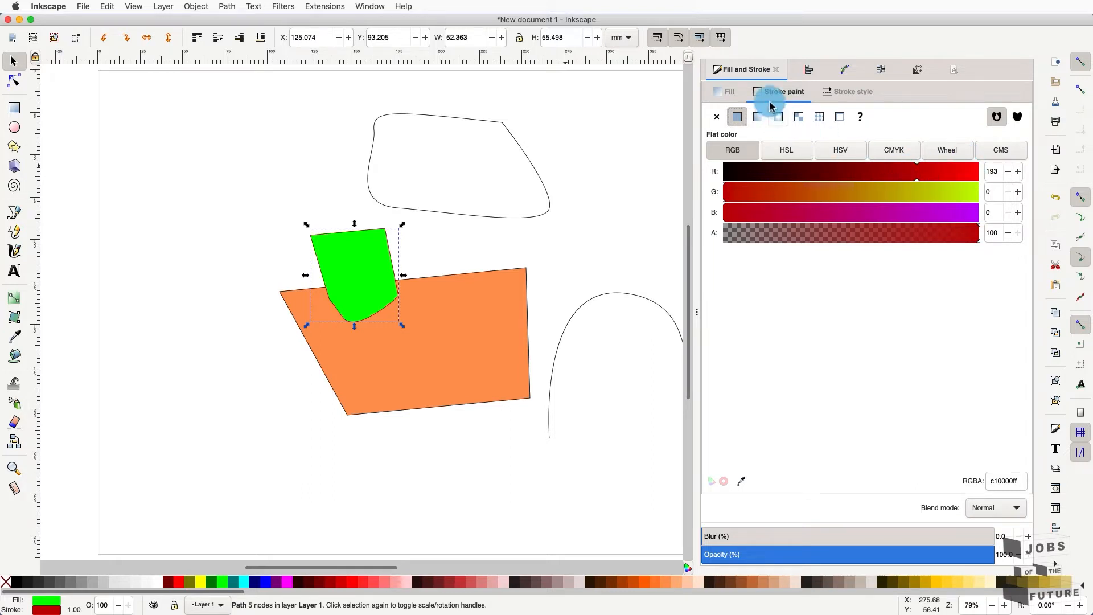
- Set the green shape's stroke width to 1.265 mm and move it up onto the orange shape's edge
{"action": "left_click", "coordinate": [865, 95]}
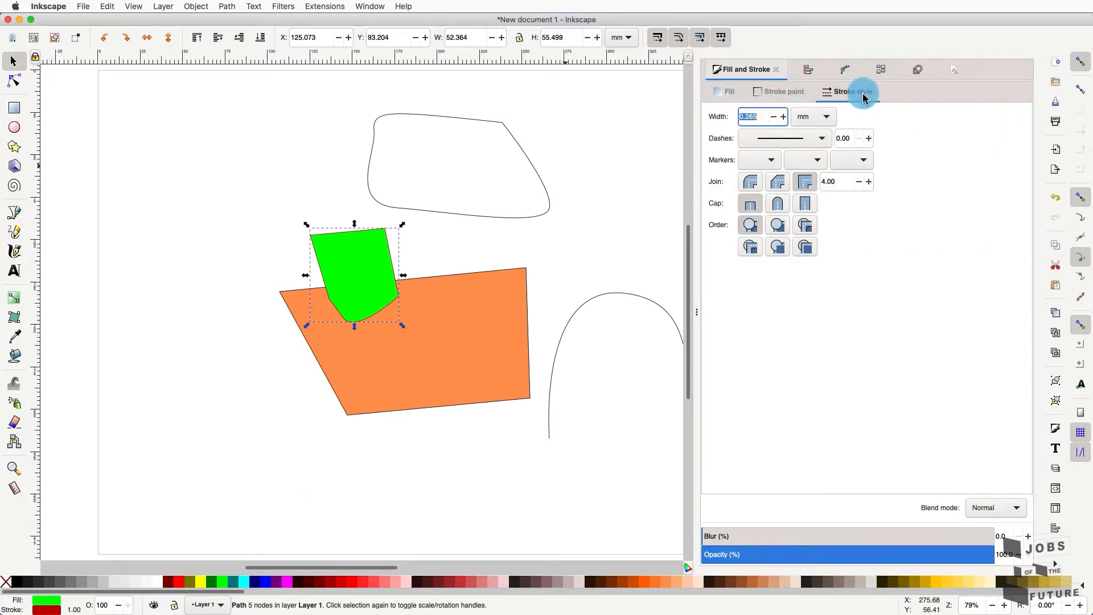
{"action": "left_click", "coordinate": [785, 117]}
{"action": "left_click", "coordinate": [785, 117]}
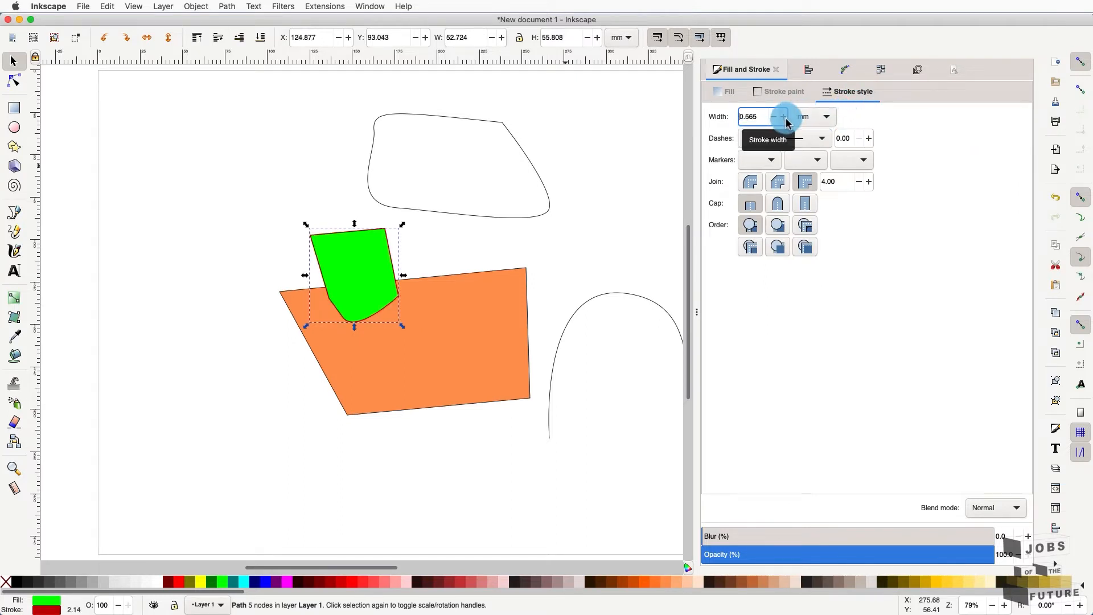
{"action": "left_click", "coordinate": [784, 117]}
{"action": "left_click", "coordinate": [784, 117]}
{"action": "left_click", "coordinate": [784, 117]}
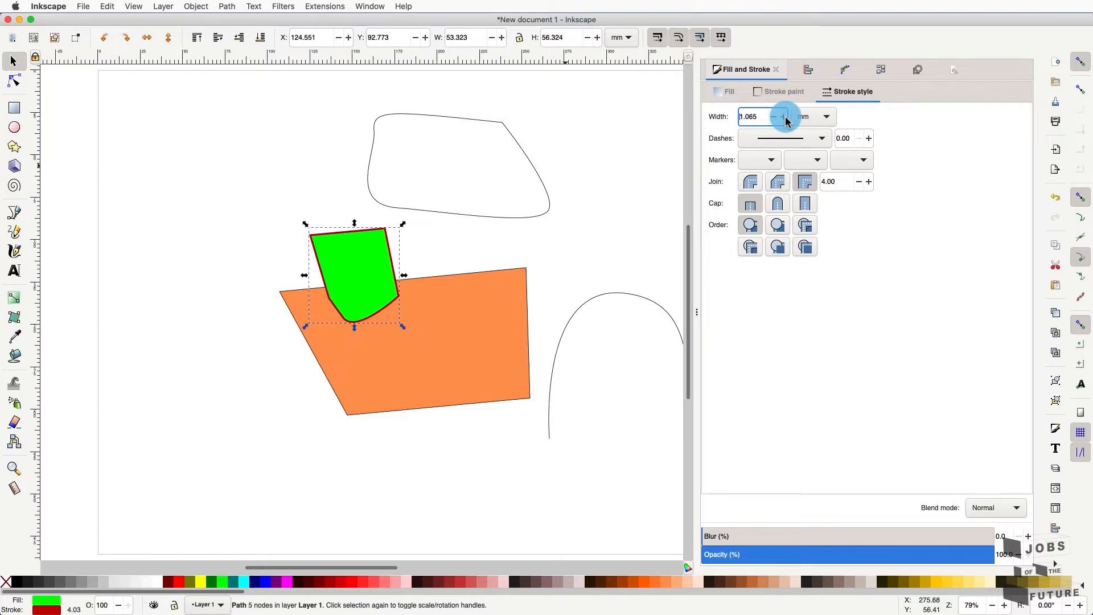
{"action": "left_click", "coordinate": [785, 116]}
{"action": "left_click", "coordinate": [785, 117]}
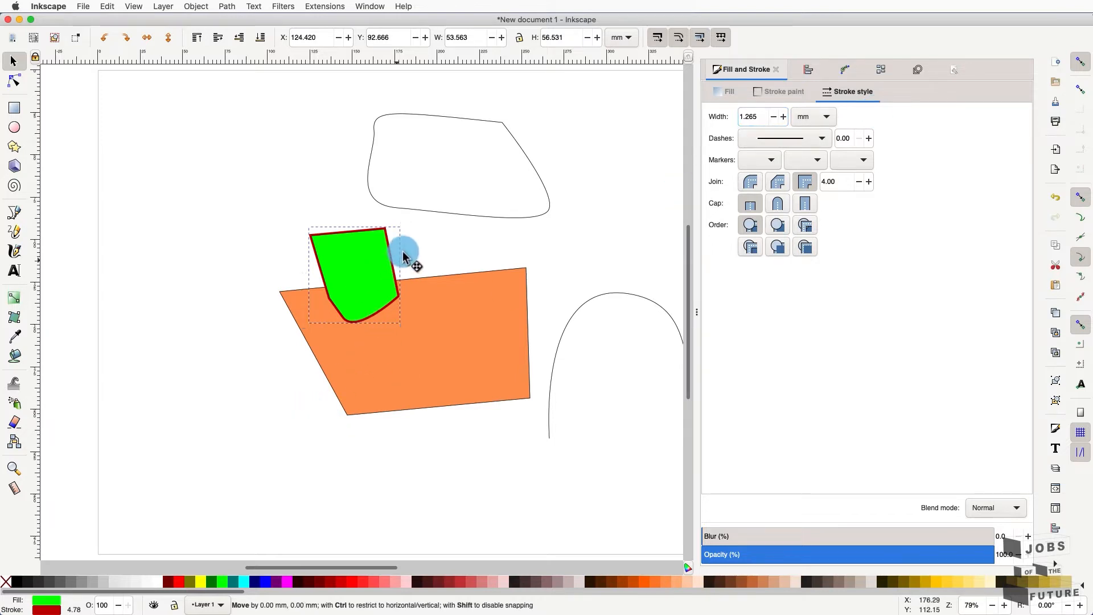
{"action": "left_click_drag", "start_coordinate": [408, 251], "coordinate": [469, 228]}
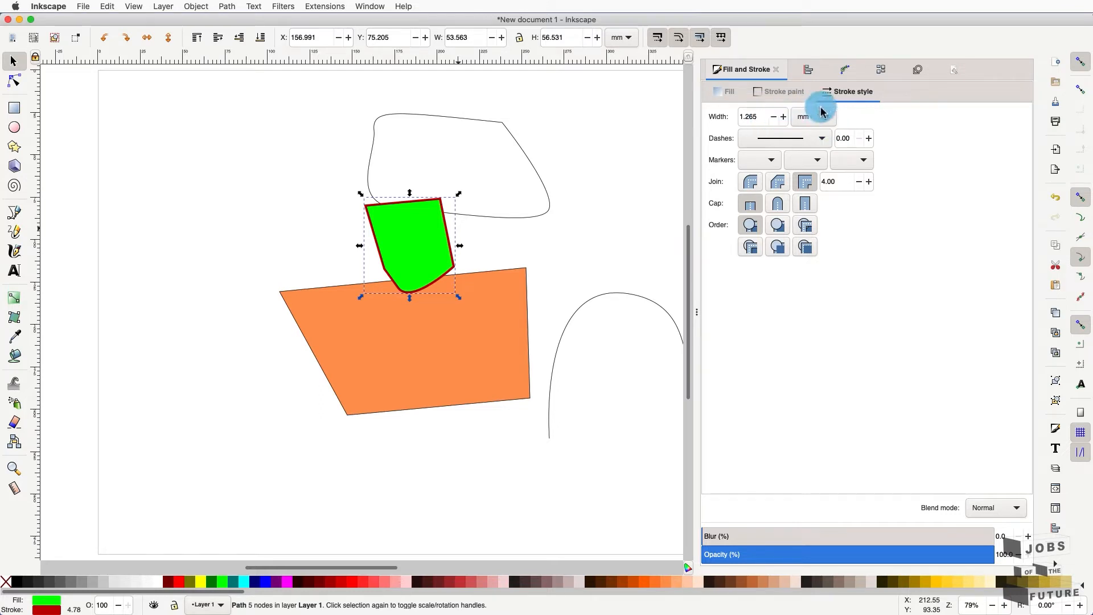
{"action": "left_click", "coordinate": [825, 139]}
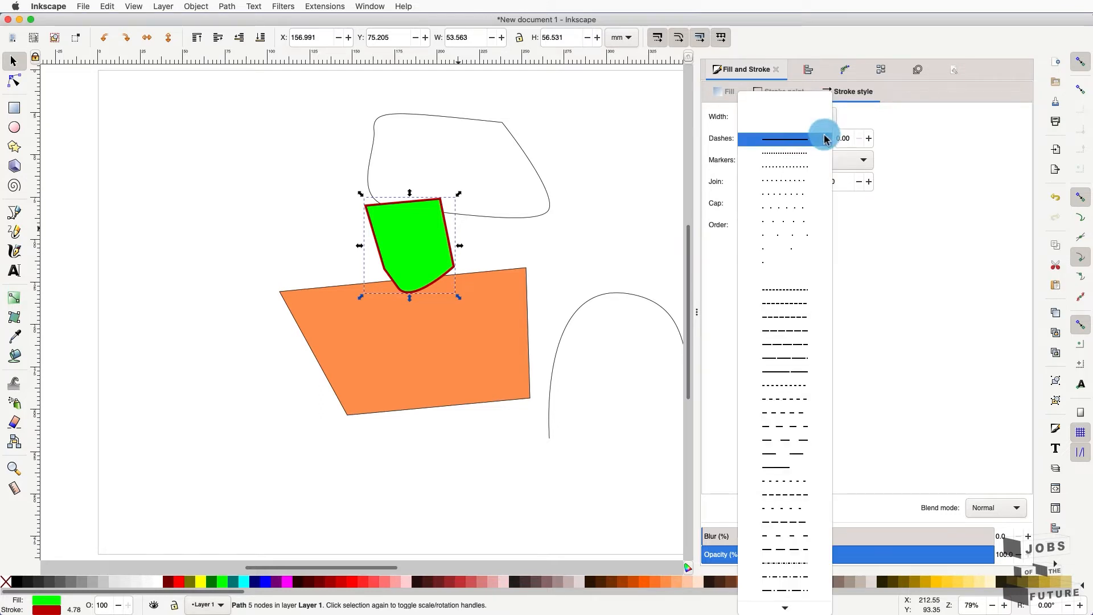
{"action": "left_click", "coordinate": [810, 154]}
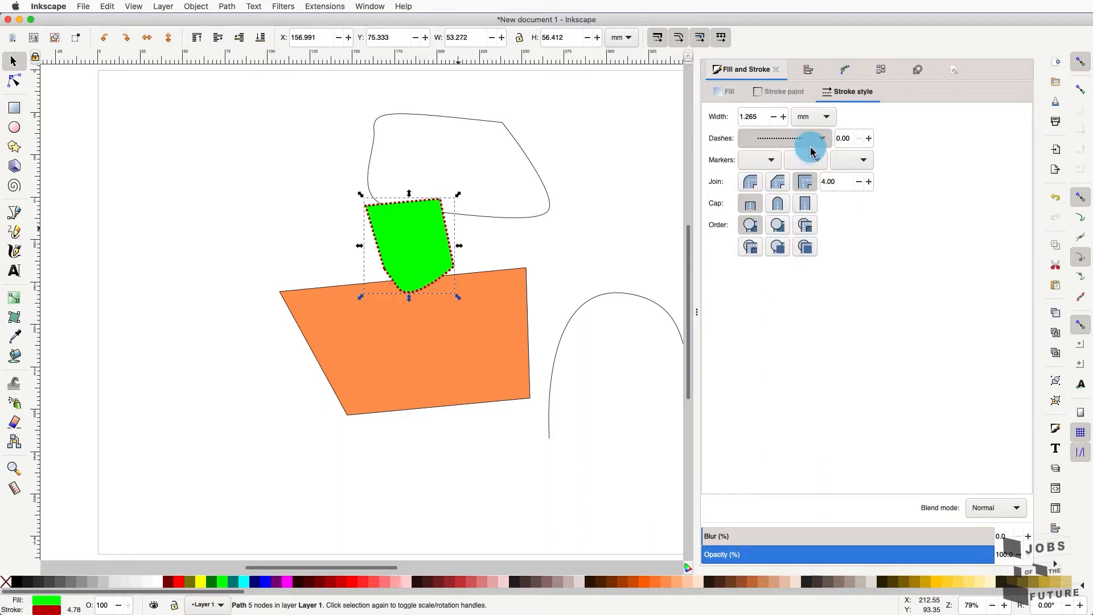
{"action": "left_click", "coordinate": [827, 138]}
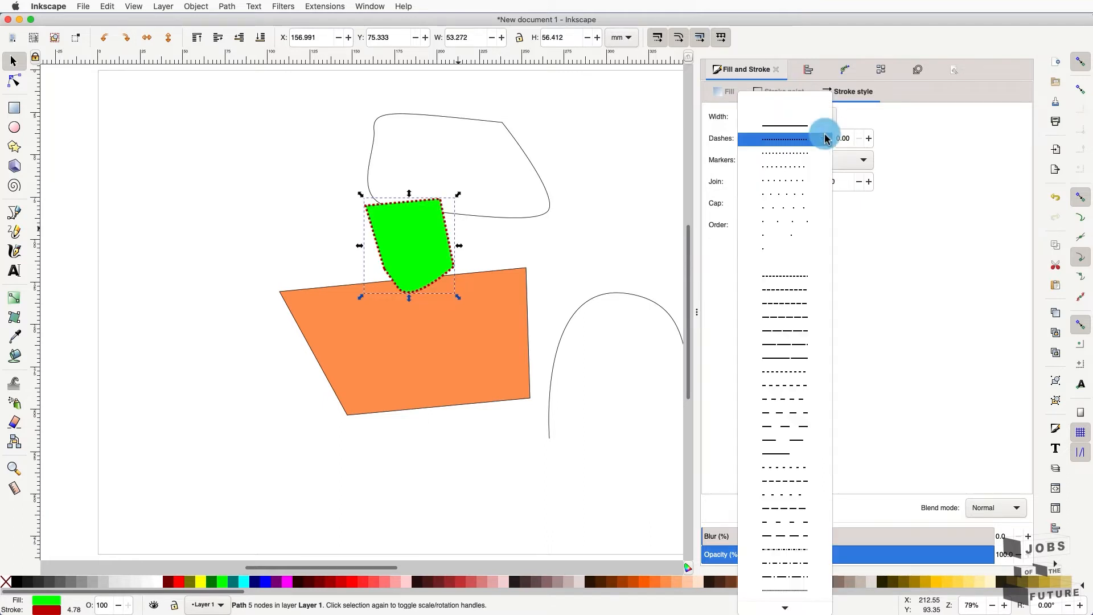
{"action": "left_click", "coordinate": [827, 140]}
{"action": "left_click", "coordinate": [829, 140]}
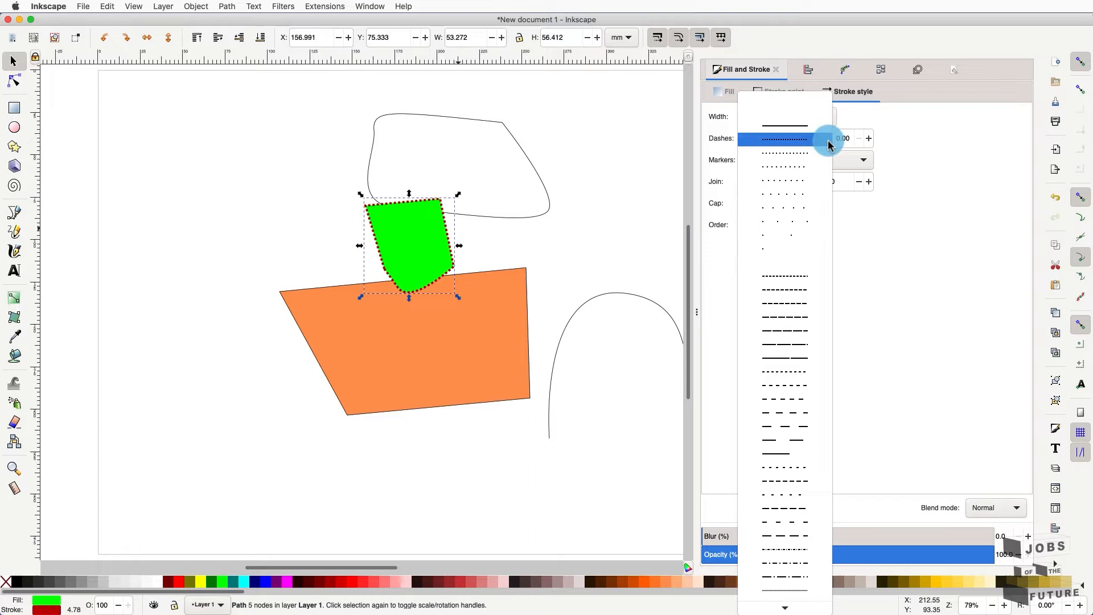
{"action": "left_click", "coordinate": [813, 195]}
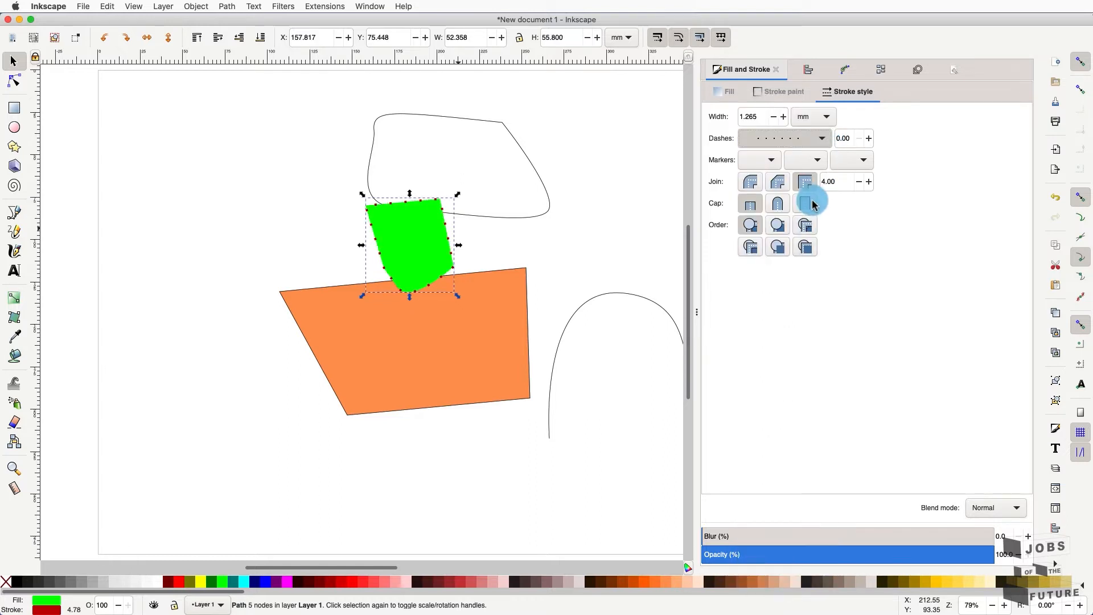
{"action": "left_click", "coordinate": [828, 137]}
{"action": "left_click", "coordinate": [783, 283]}
{"action": "left_click", "coordinate": [830, 138]}
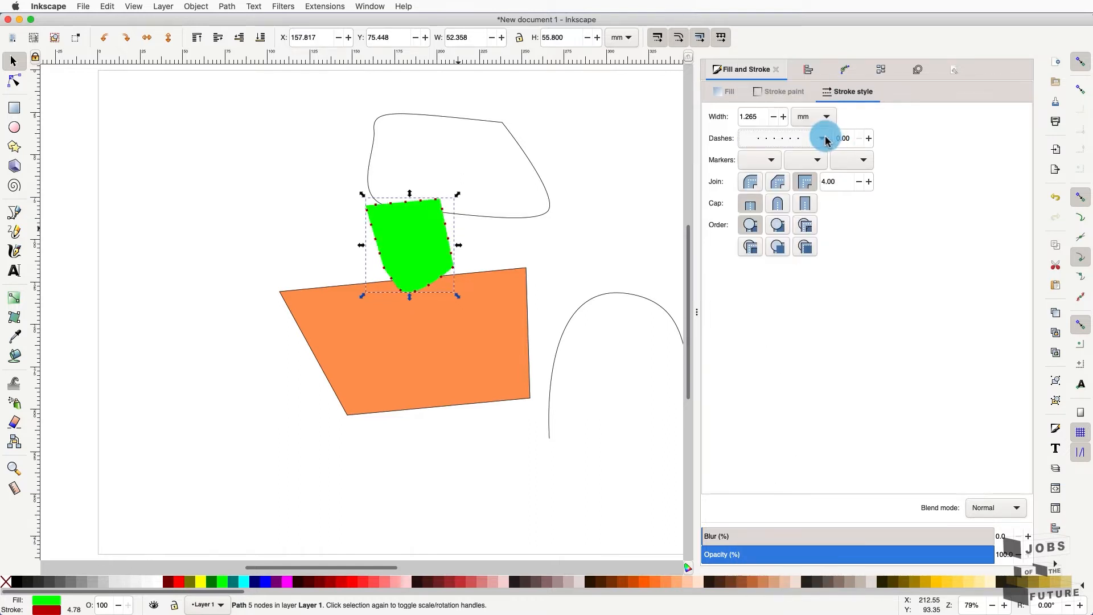
{"action": "left_click", "coordinate": [829, 139]}
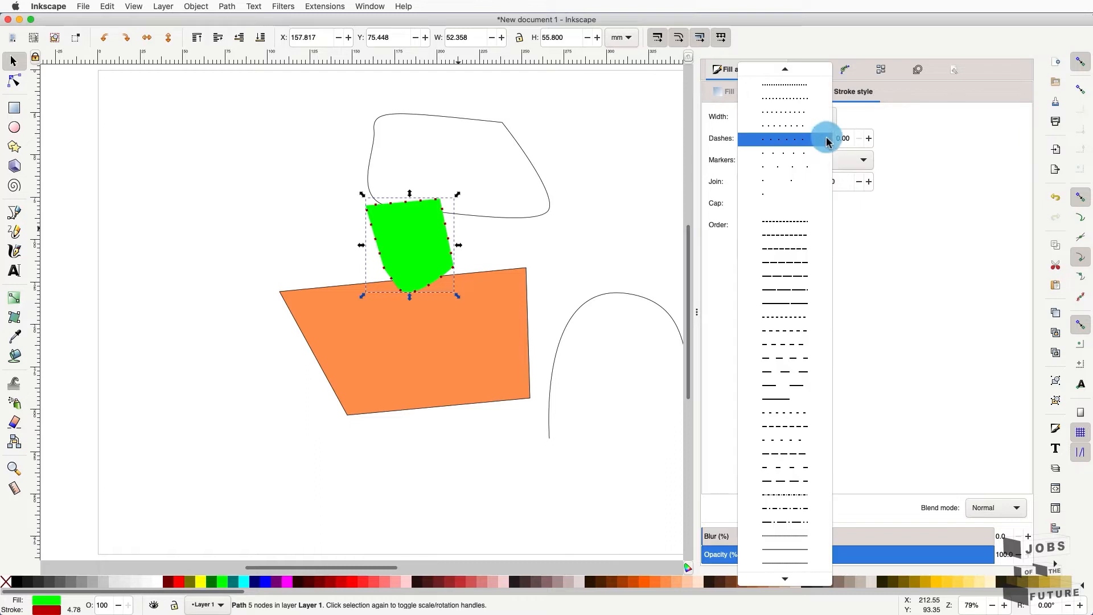
{"action": "left_click", "coordinate": [818, 262]}
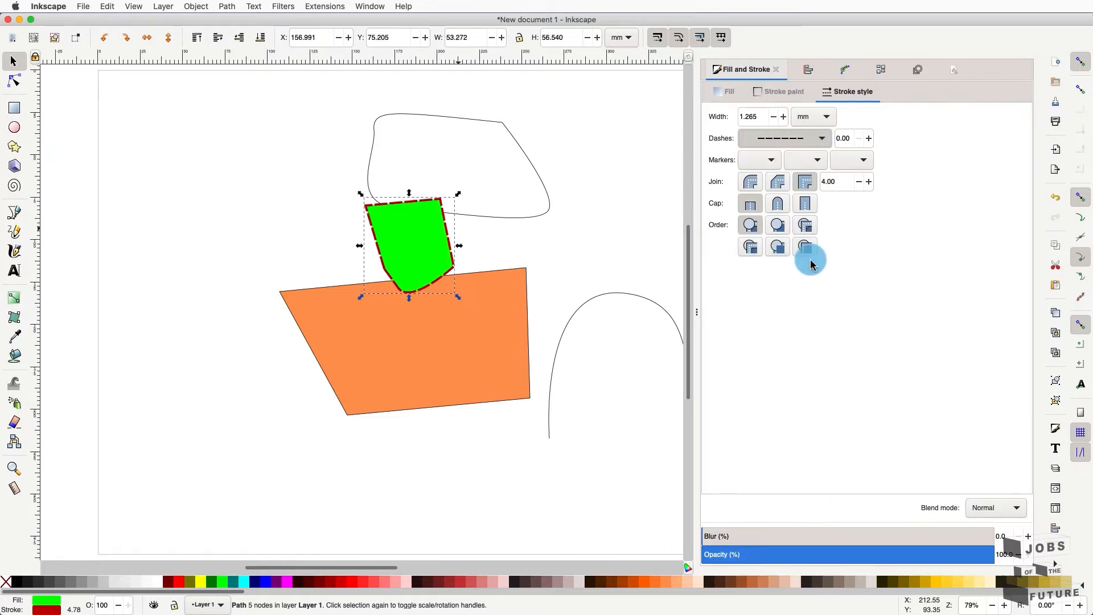
{"action": "left_click", "coordinate": [822, 144]}
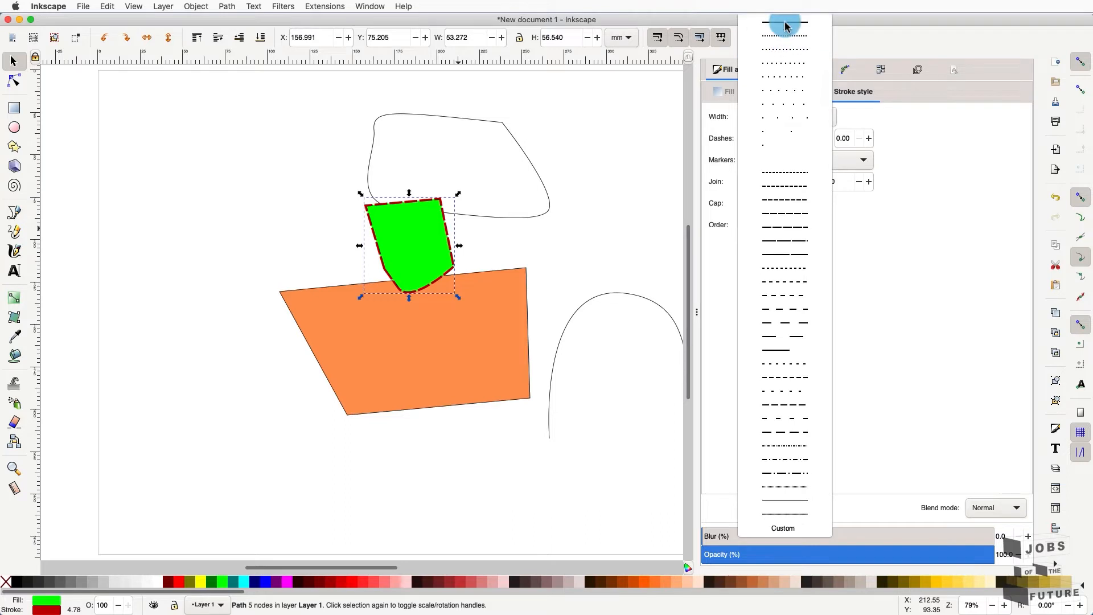
{"action": "left_click", "coordinate": [785, 22]}
{"action": "left_click", "coordinate": [823, 139]}
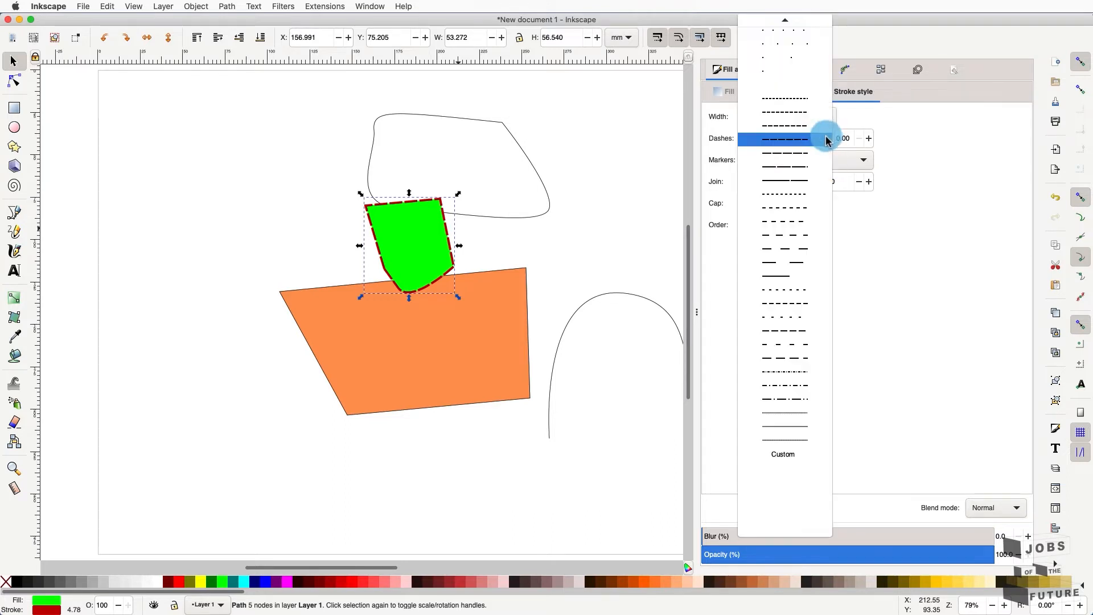
{"action": "left_click", "coordinate": [776, 24]}
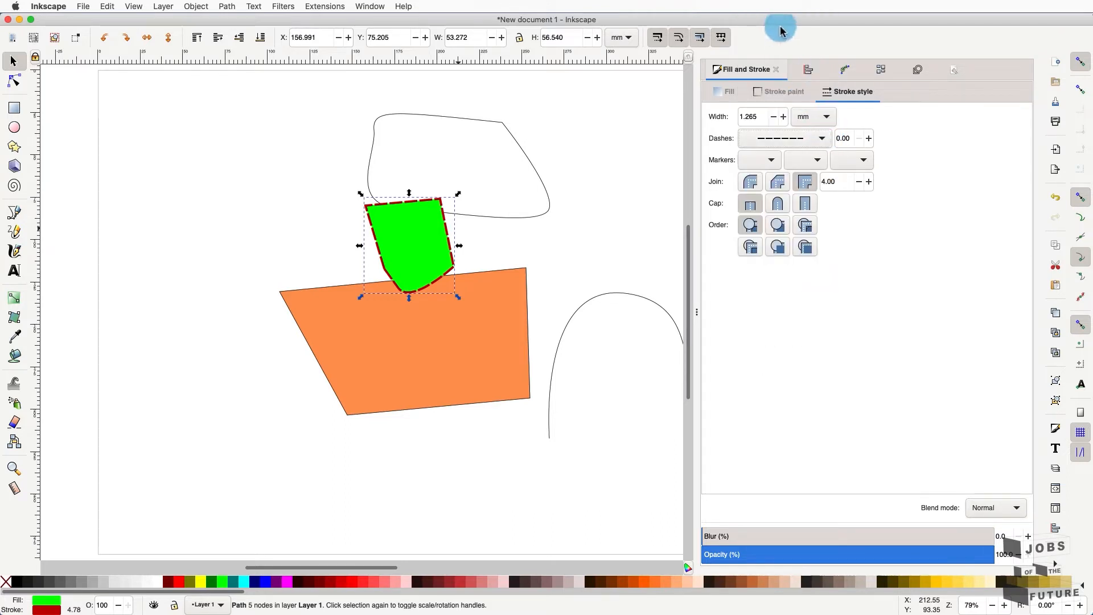
{"action": "left_click", "coordinate": [823, 138]}
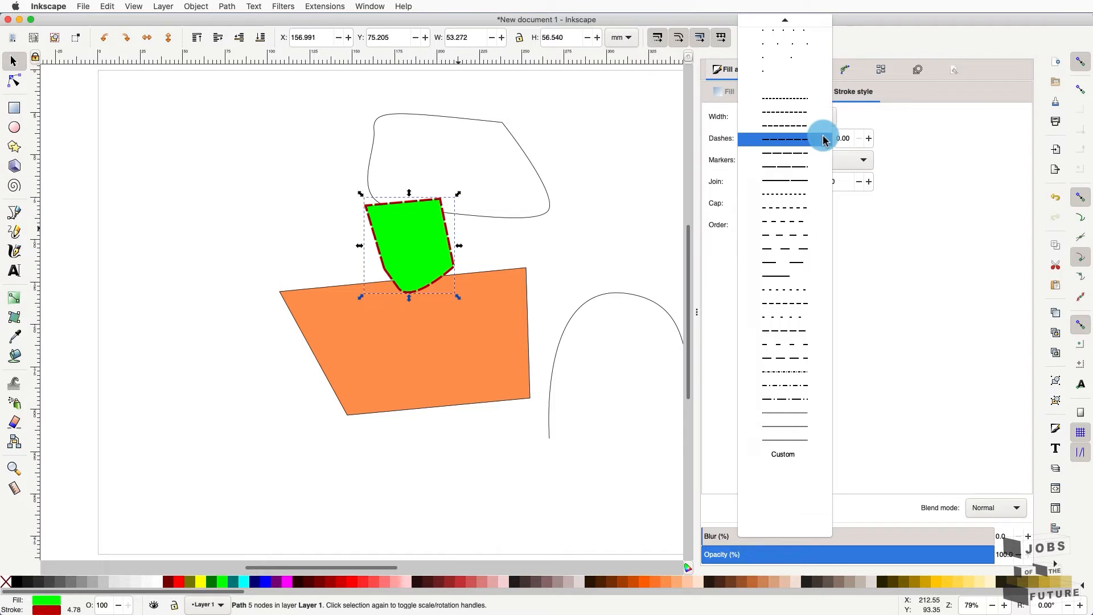
{"action": "left_click", "coordinate": [783, 26]}
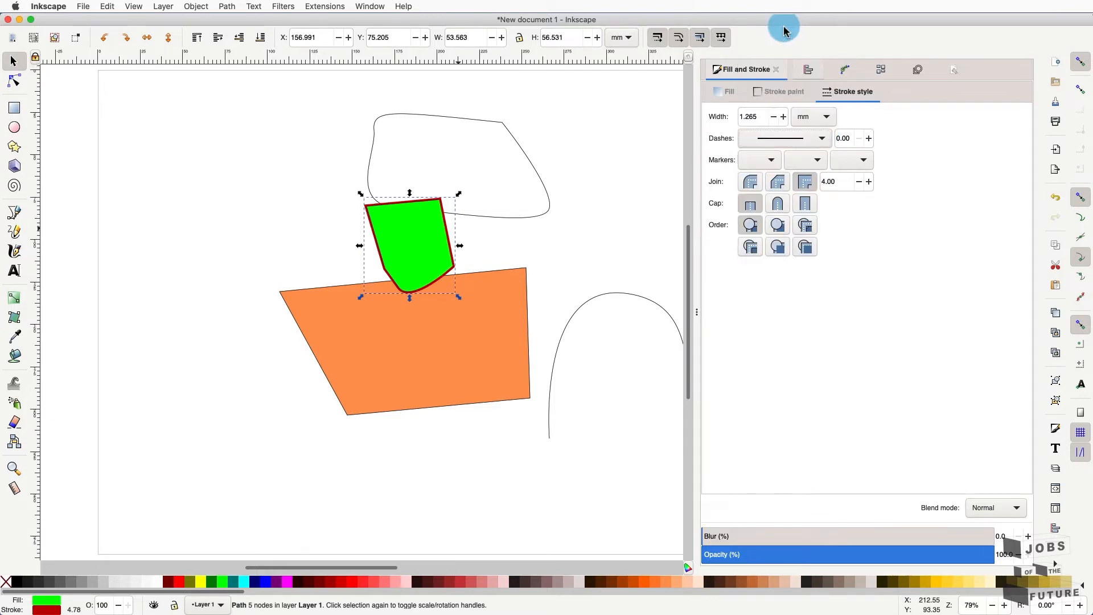
- Select the upper rounded shape and view its outline colour in CMYK and HSV modes
{"action": "left_click", "coordinate": [788, 95]}
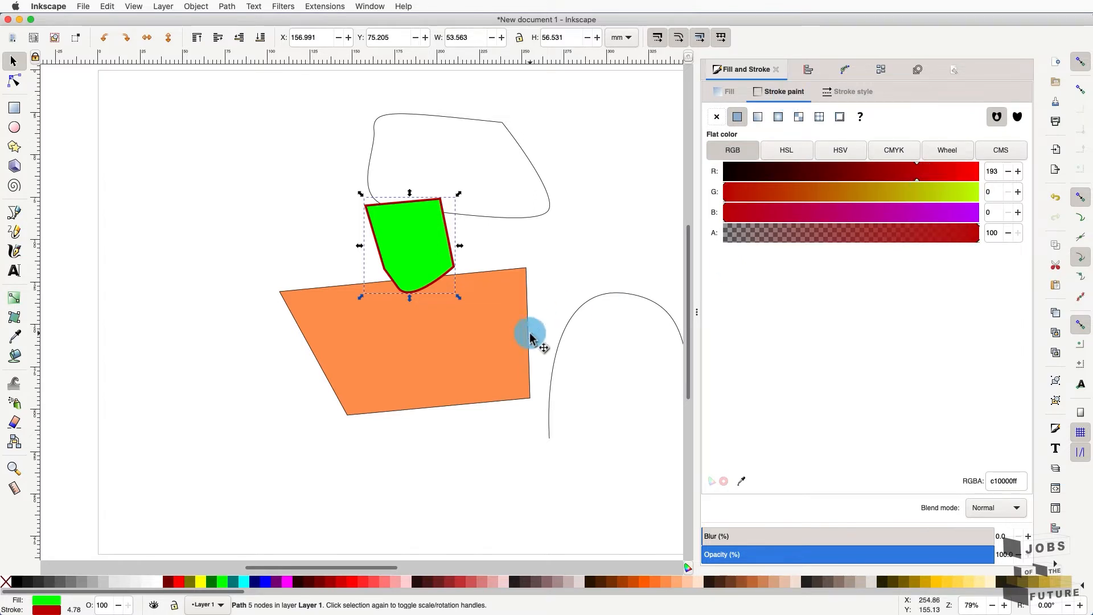
{"action": "left_click", "coordinate": [516, 221]}
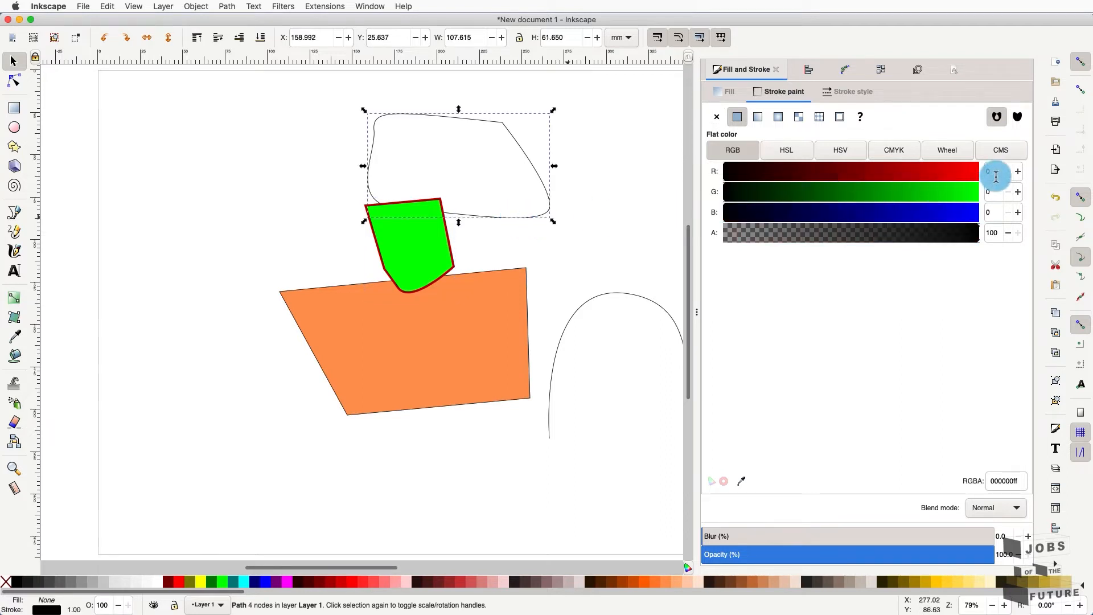
{"action": "left_click", "coordinate": [907, 150]}
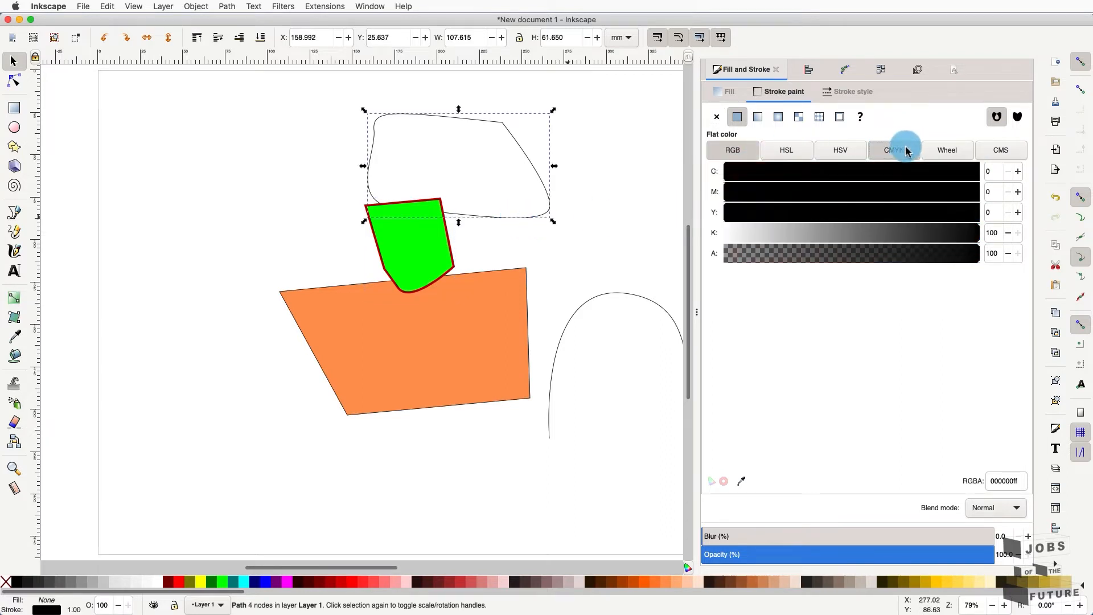
{"action": "left_click", "coordinate": [836, 152]}
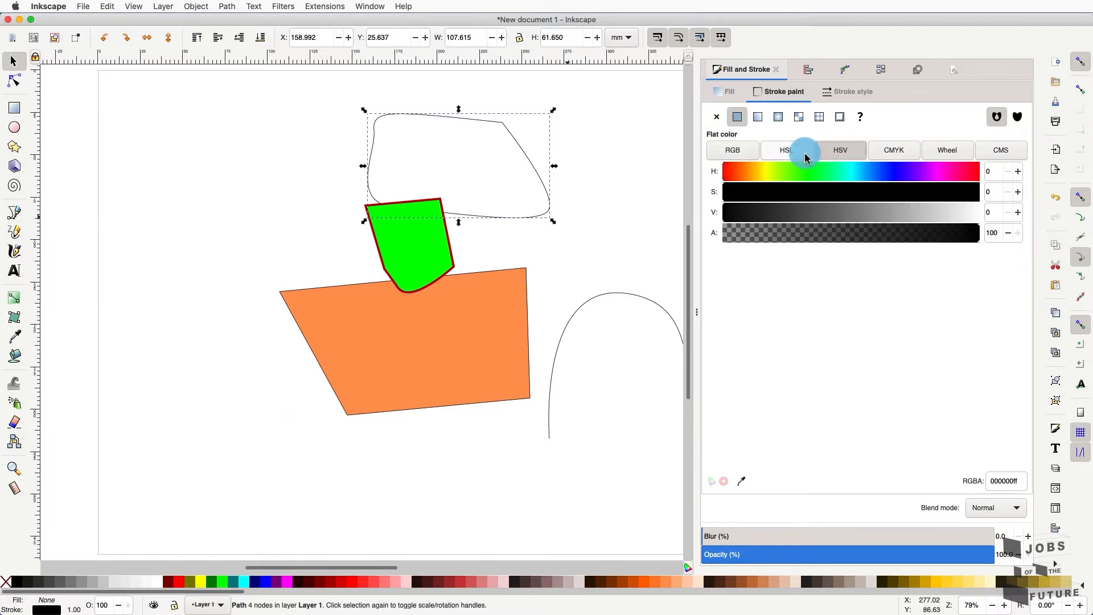
- Give the upper shape a flat cyan fill (00ffffff) by zeroing CMYK yellow, then show RGB values
{"action": "left_click", "coordinate": [729, 96]}
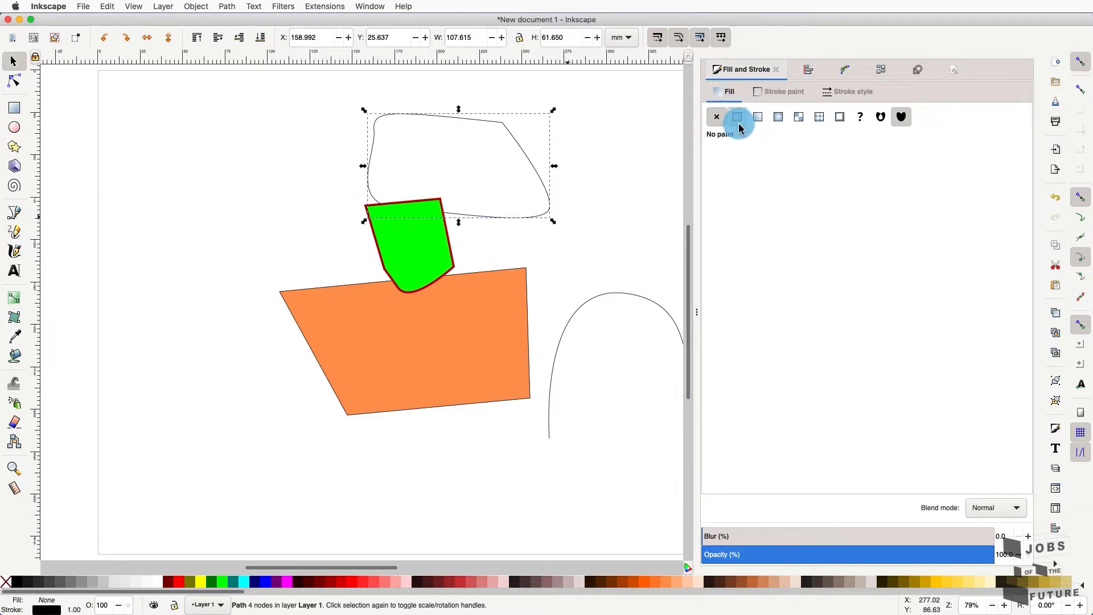
{"action": "left_click", "coordinate": [739, 121]}
{"action": "left_click", "coordinate": [785, 150]}
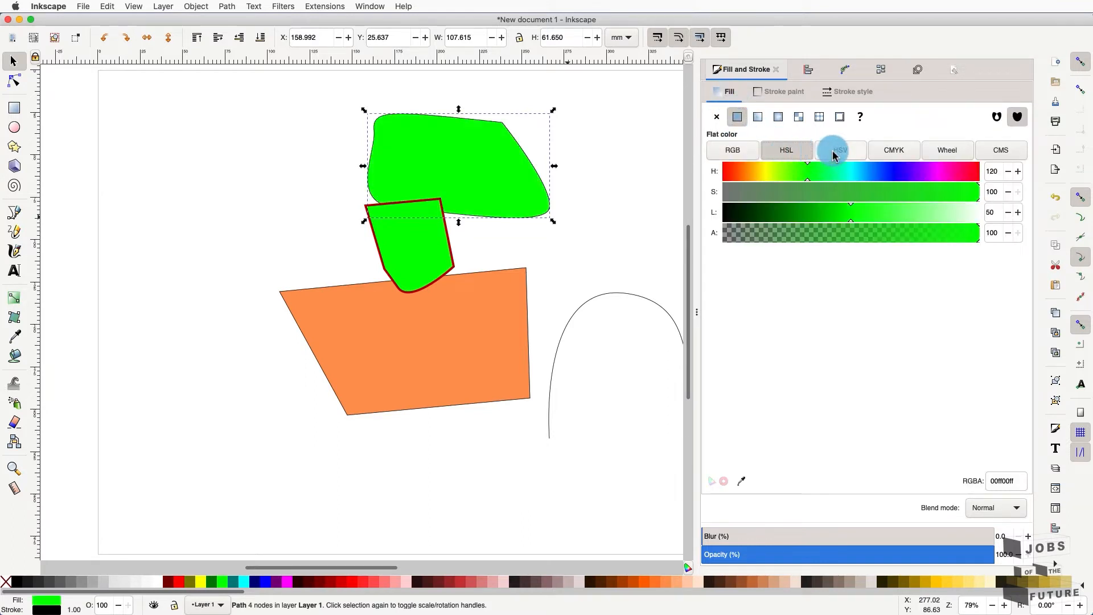
{"action": "left_click", "coordinate": [833, 153]}
{"action": "left_click", "coordinate": [905, 151]}
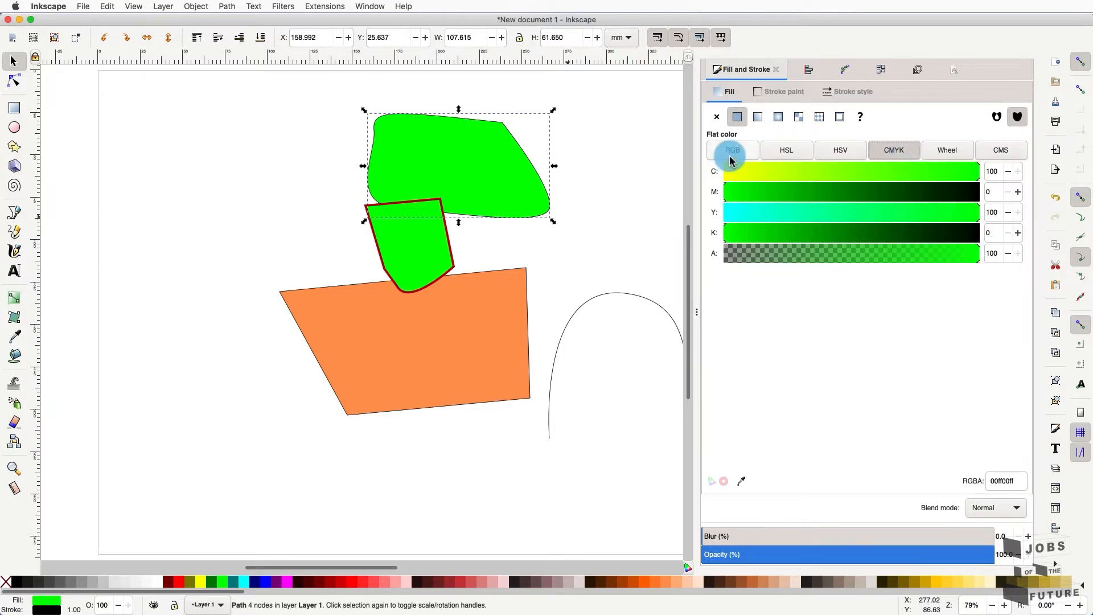
{"action": "left_click", "coordinate": [732, 158]}
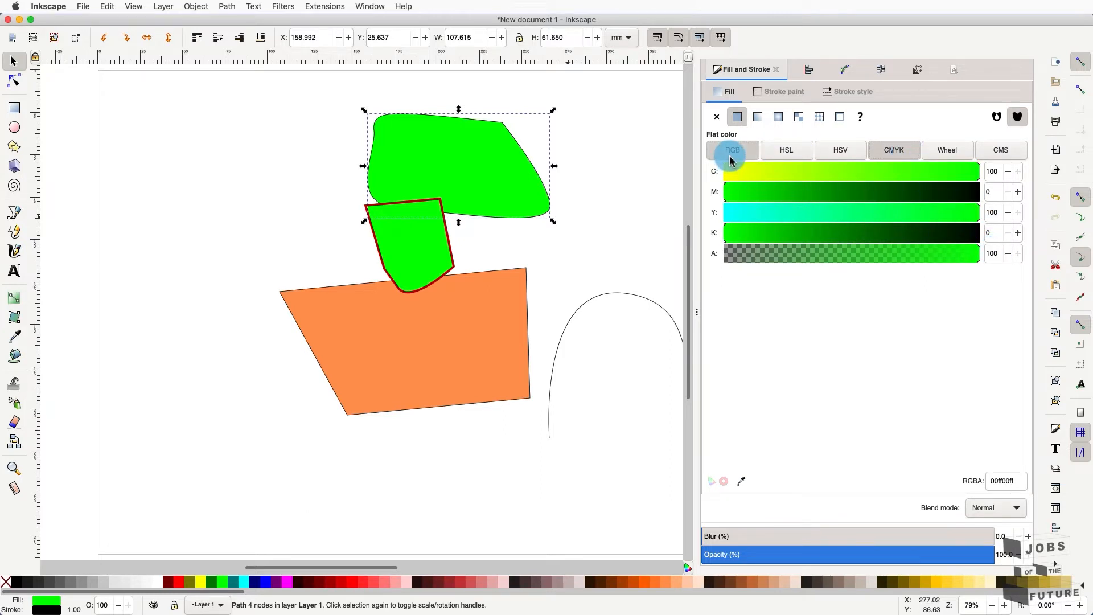
{"action": "left_click", "coordinate": [885, 151]}
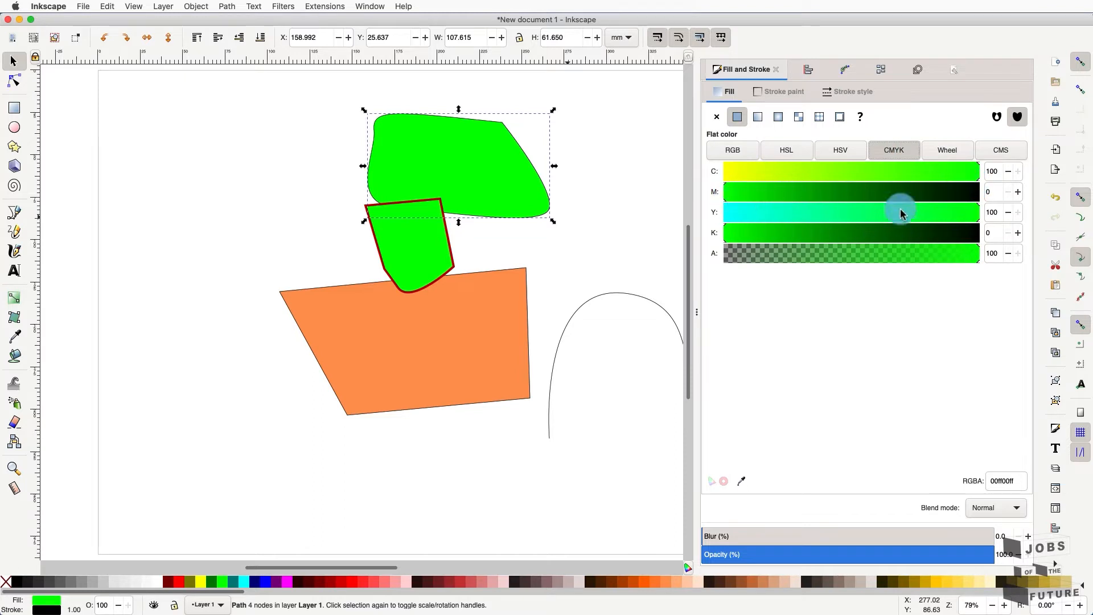
{"action": "left_click", "coordinate": [858, 221]}
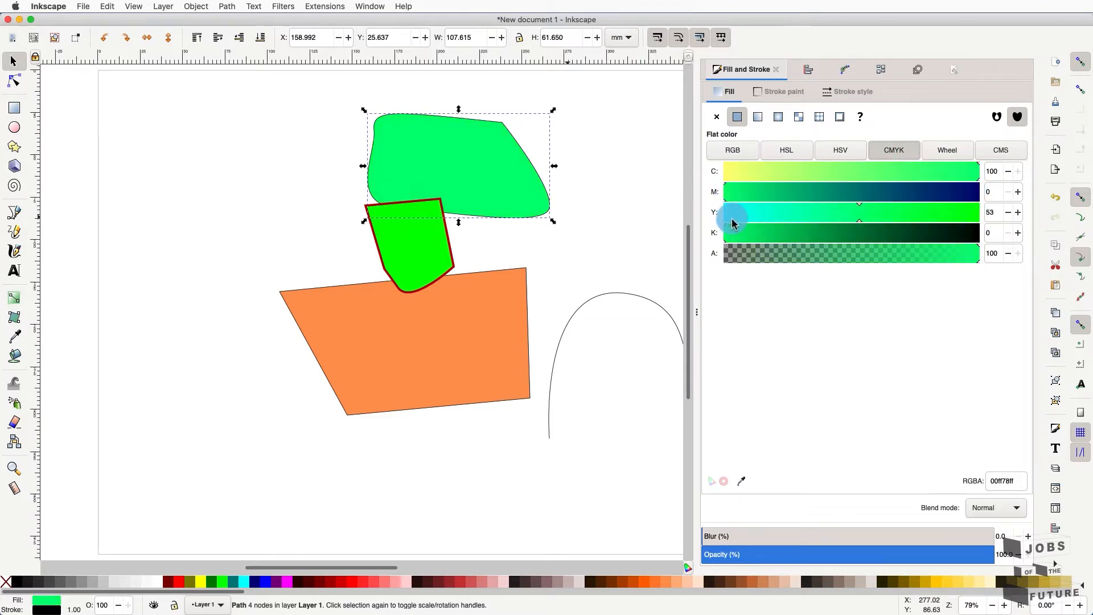
{"action": "left_click_drag", "start_coordinate": [733, 222], "coordinate": [724, 222]}
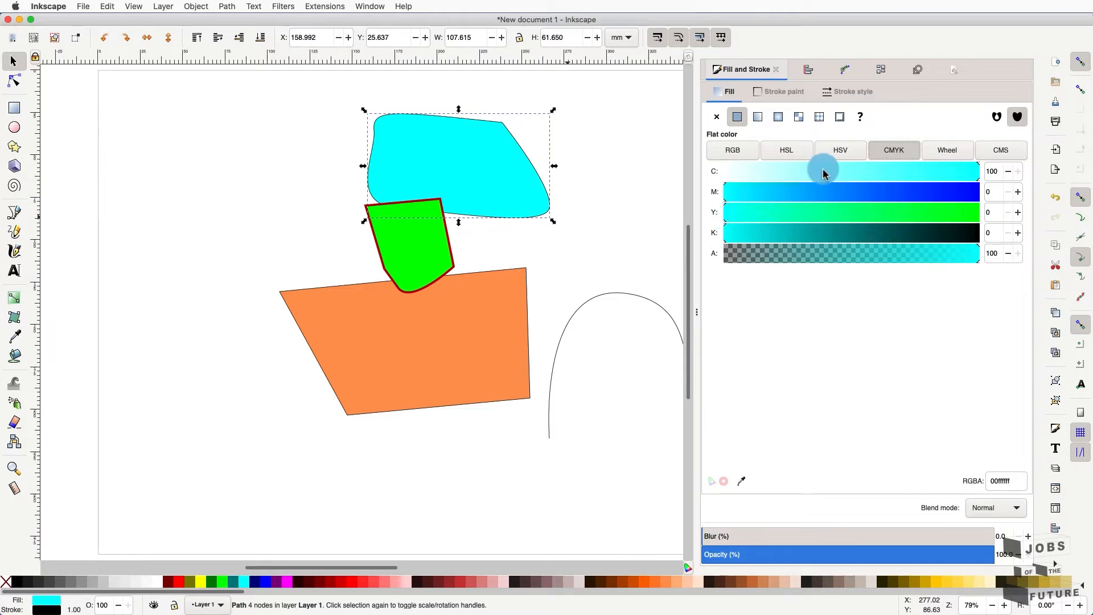
{"action": "left_click", "coordinate": [740, 151]}
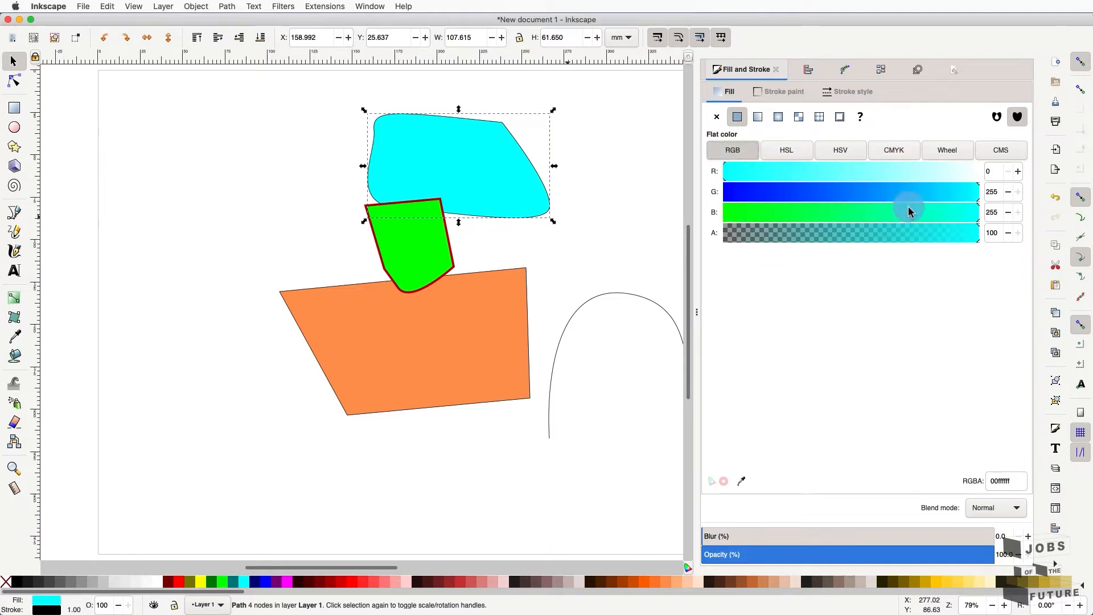
- Try several RGB fills on the top shape: blue, pink, orange, red, then magenta
{"action": "left_click_drag", "start_coordinate": [975, 203], "coordinate": [875, 205]}
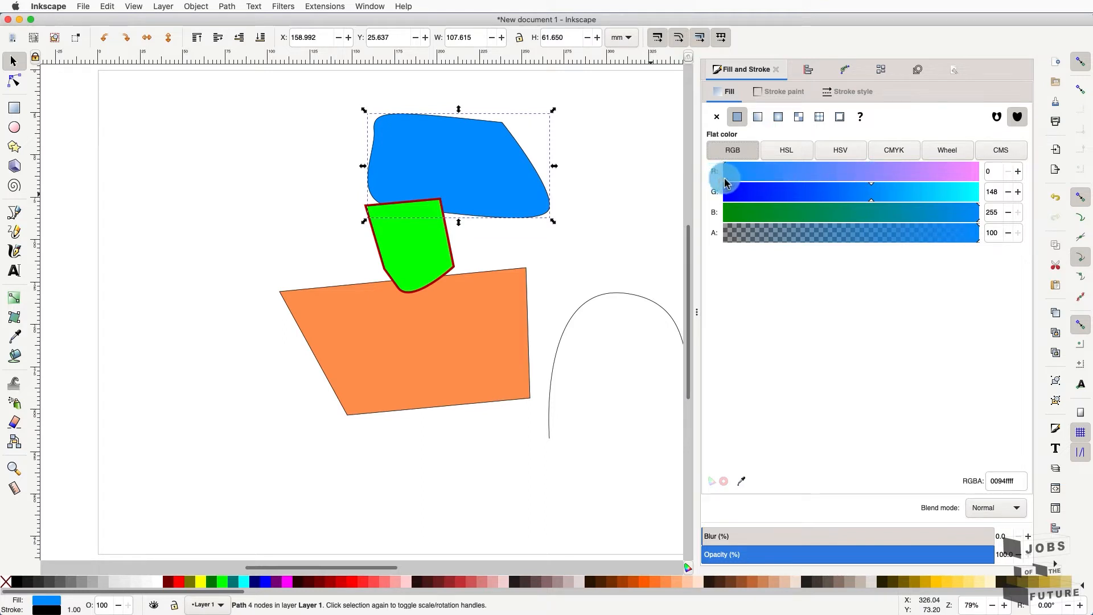
{"action": "left_click_drag", "start_coordinate": [725, 177], "coordinate": [979, 181]}
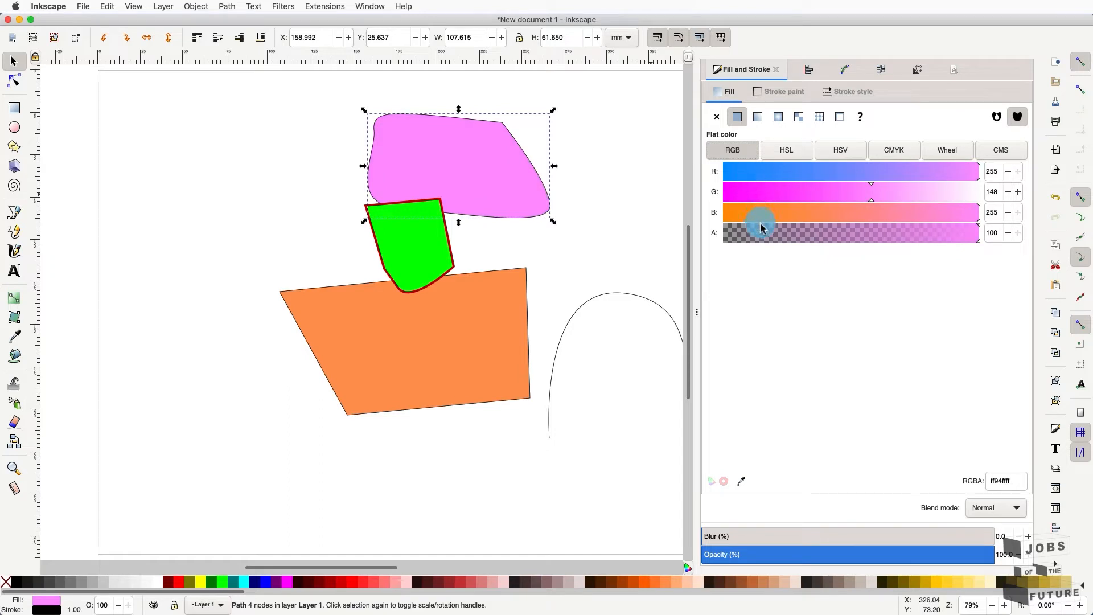
{"action": "left_click", "coordinate": [990, 240]}
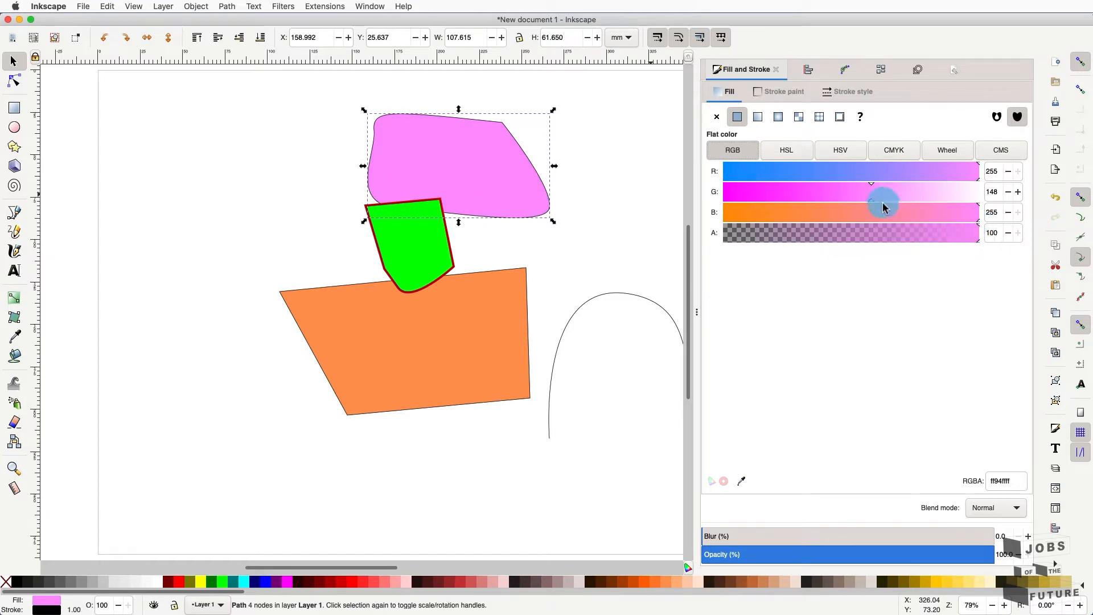
{"action": "left_click_drag", "start_coordinate": [865, 203], "coordinate": [908, 192]}
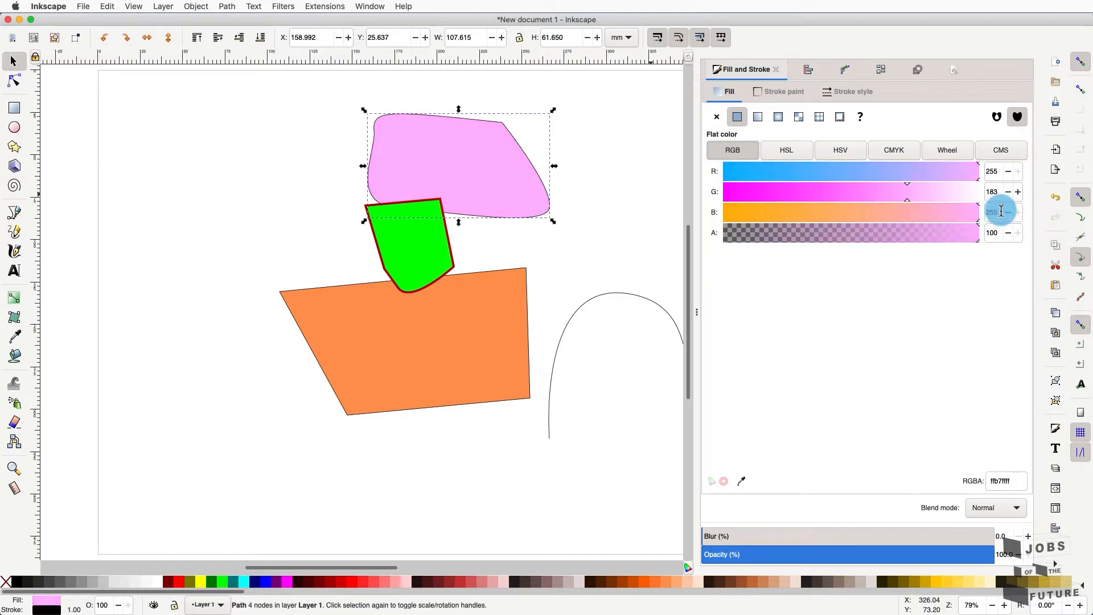
{"action": "left_click_drag", "start_coordinate": [979, 225], "coordinate": [712, 225]}
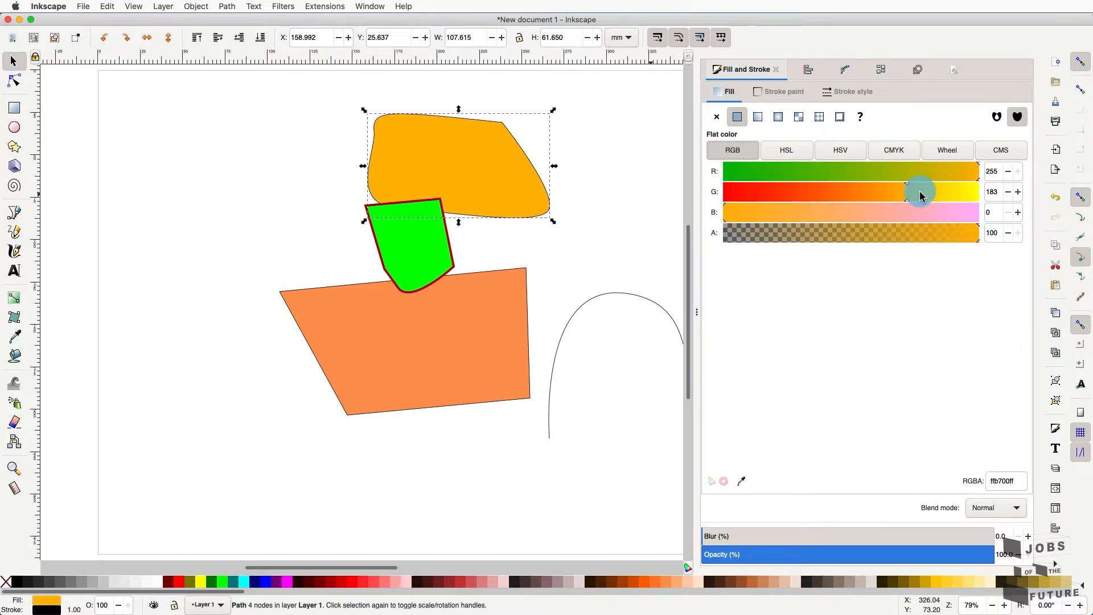
{"action": "left_click_drag", "start_coordinate": [910, 204], "coordinate": [712, 200]}
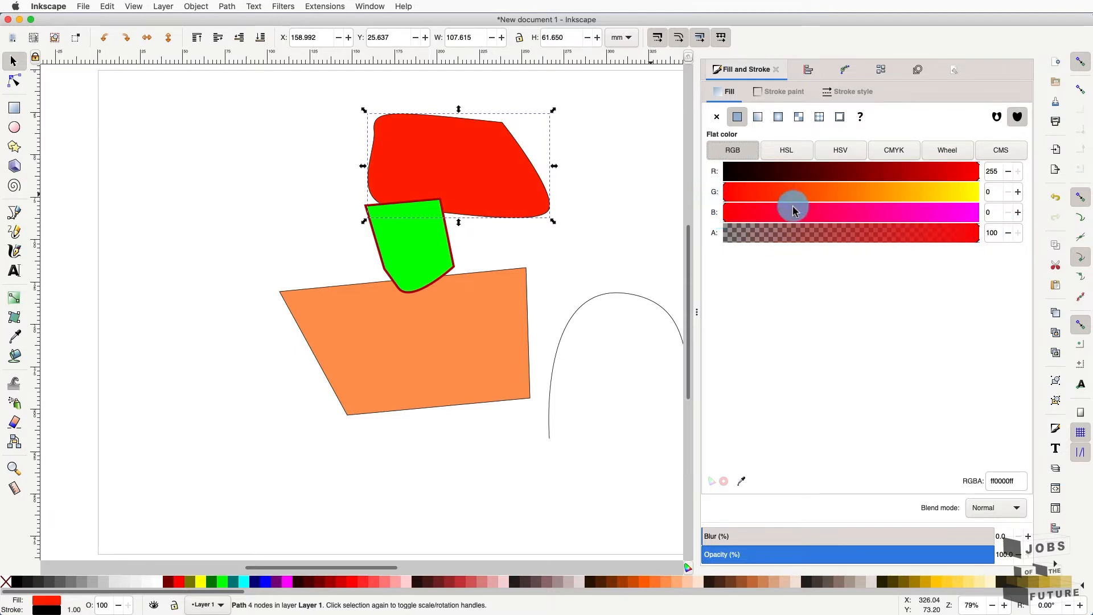
{"action": "left_click_drag", "start_coordinate": [725, 213], "coordinate": [952, 211]}
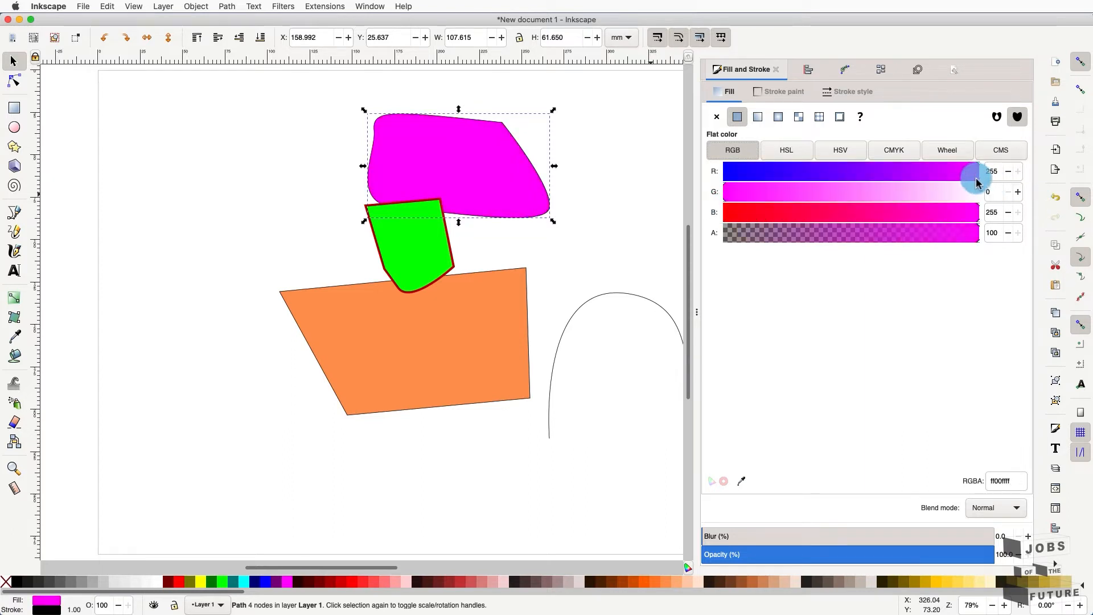
- Set the fill to pure blue (0,0,255) and lower its alpha to 37
{"action": "left_click_drag", "start_coordinate": [925, 173], "coordinate": [827, 176]}
{"action": "left_click_drag", "start_coordinate": [734, 190], "coordinate": [710, 182]}
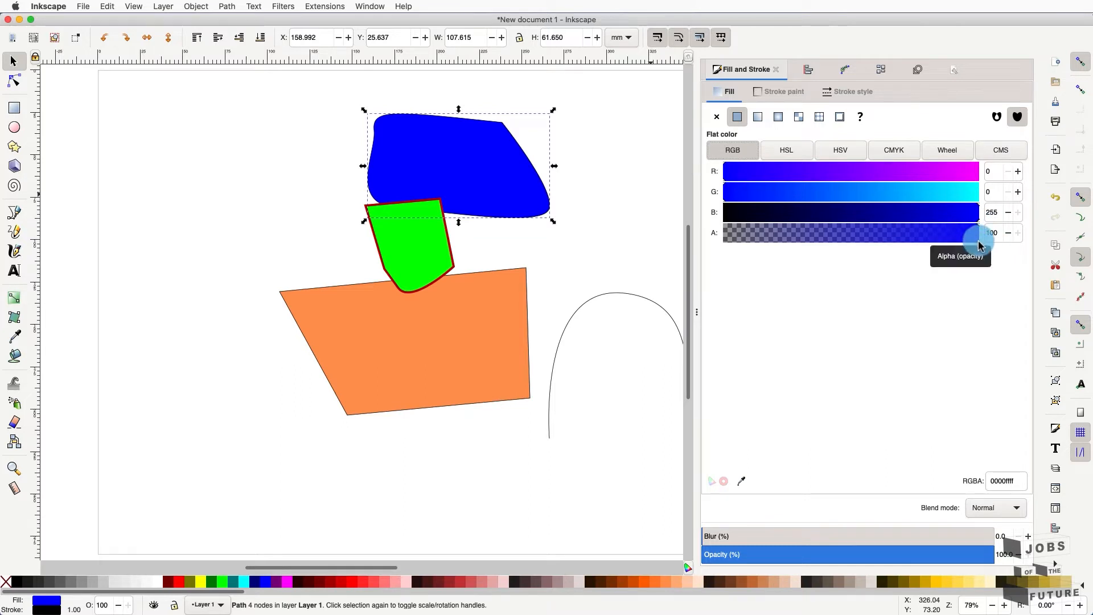
{"action": "left_click_drag", "start_coordinate": [979, 246], "coordinate": [820, 245]}
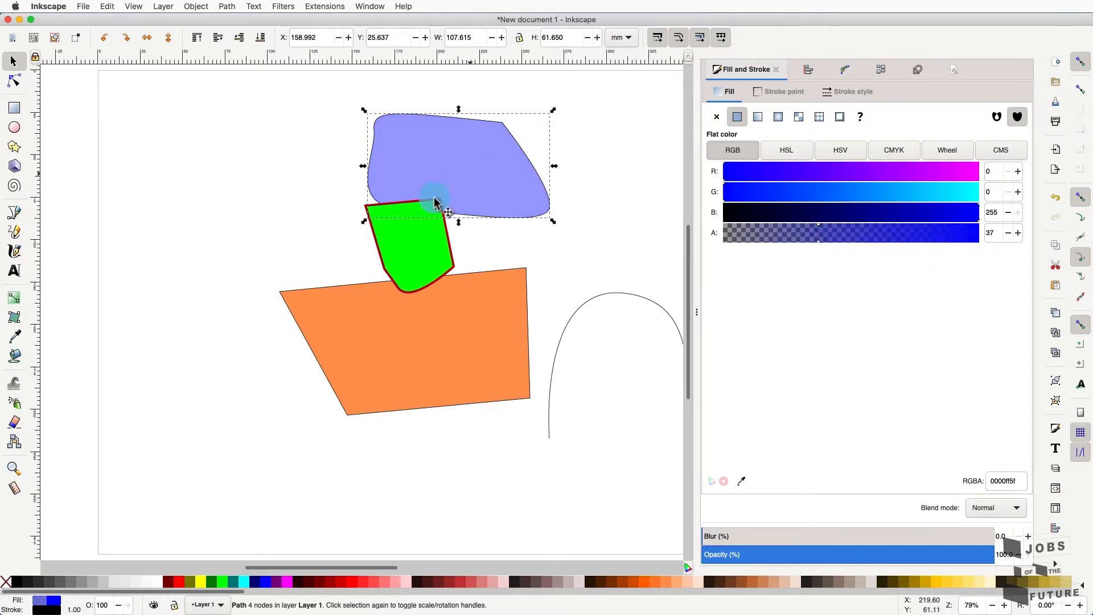
- Keep the green shape at full alpha 100 and move it up and right over the blue shape
{"action": "left_click", "coordinate": [429, 249]}
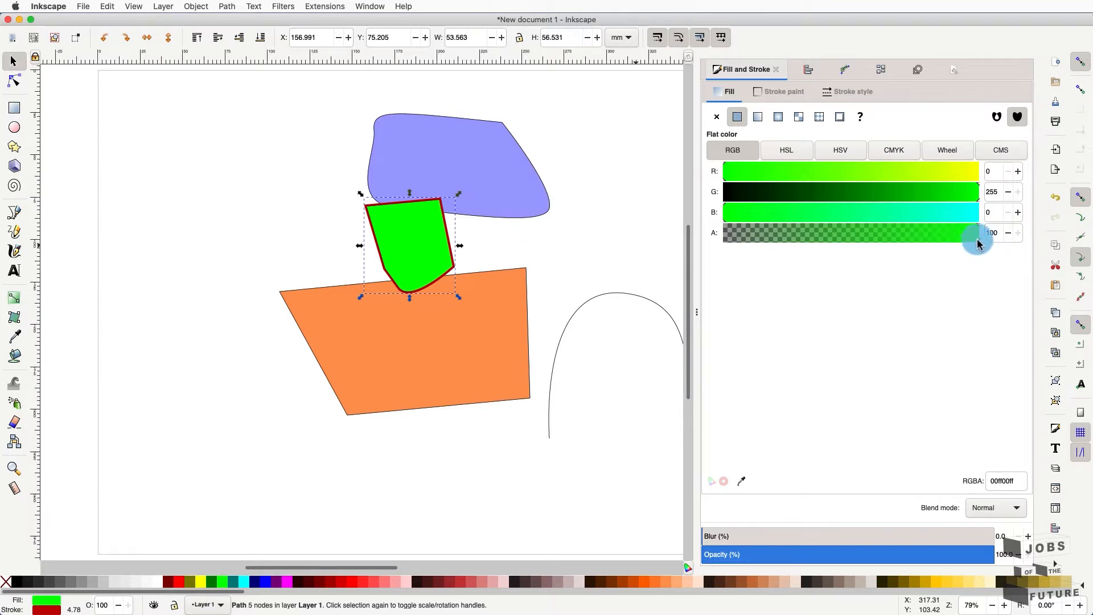
{"action": "left_click_drag", "start_coordinate": [975, 242], "coordinate": [818, 243]}
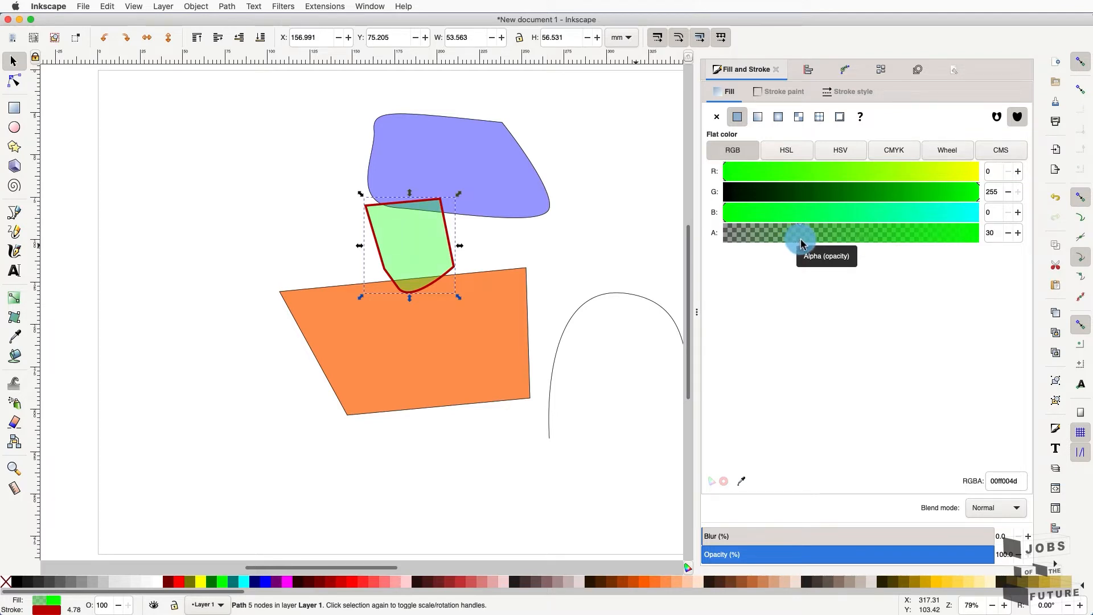
{"action": "left_click_drag", "start_coordinate": [801, 242], "coordinate": [997, 244]}
{"action": "left_click", "coordinate": [433, 252]}
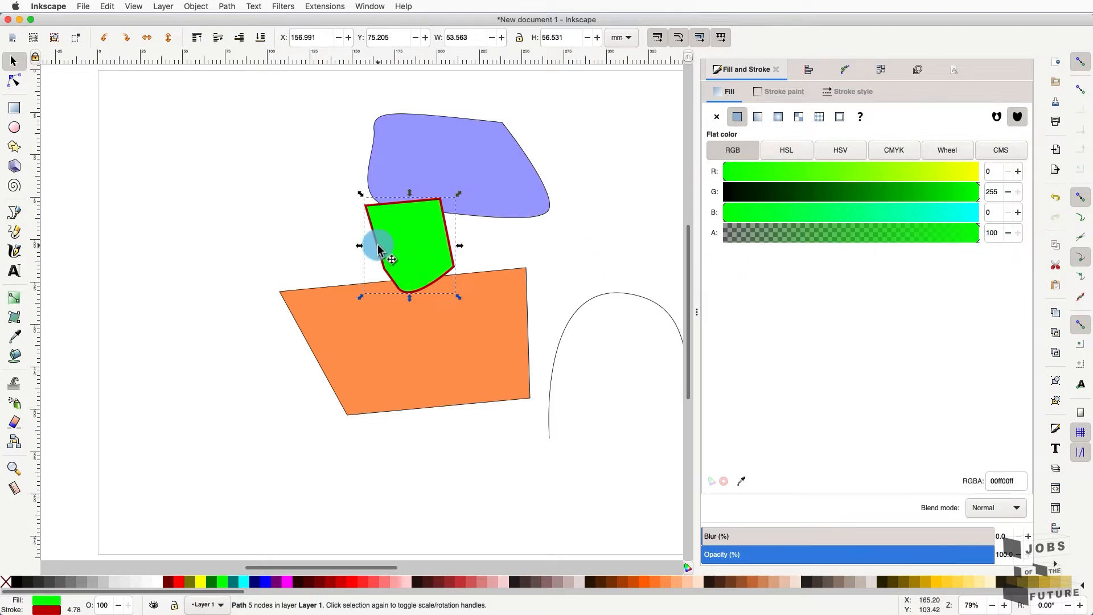
{"action": "left_click_drag", "start_coordinate": [396, 239], "coordinate": [443, 227]}
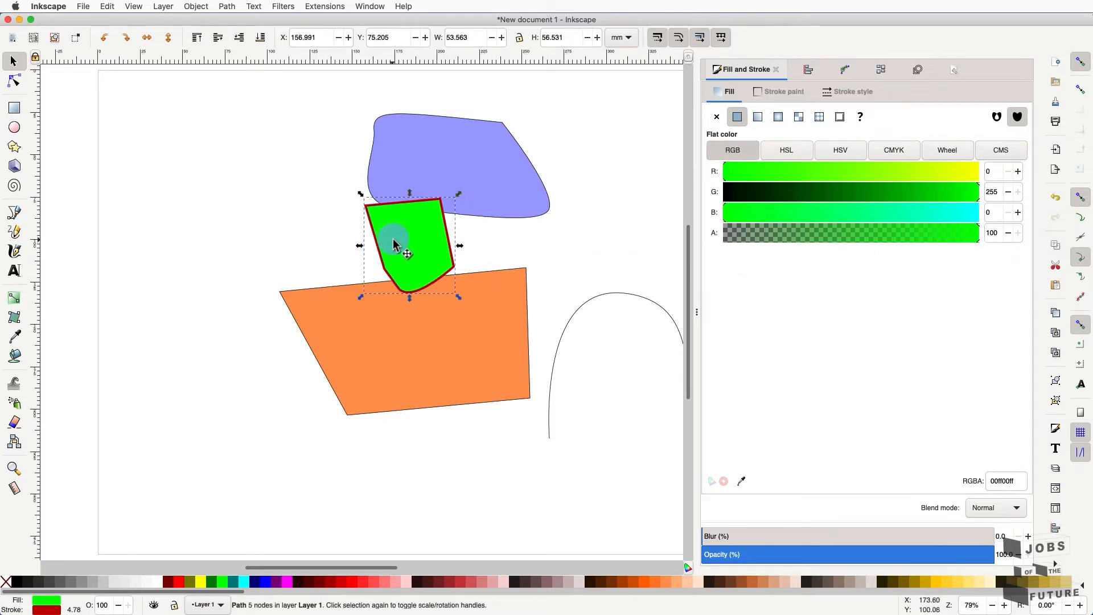
{"action": "left_click_drag", "start_coordinate": [408, 232], "coordinate": [445, 230]}
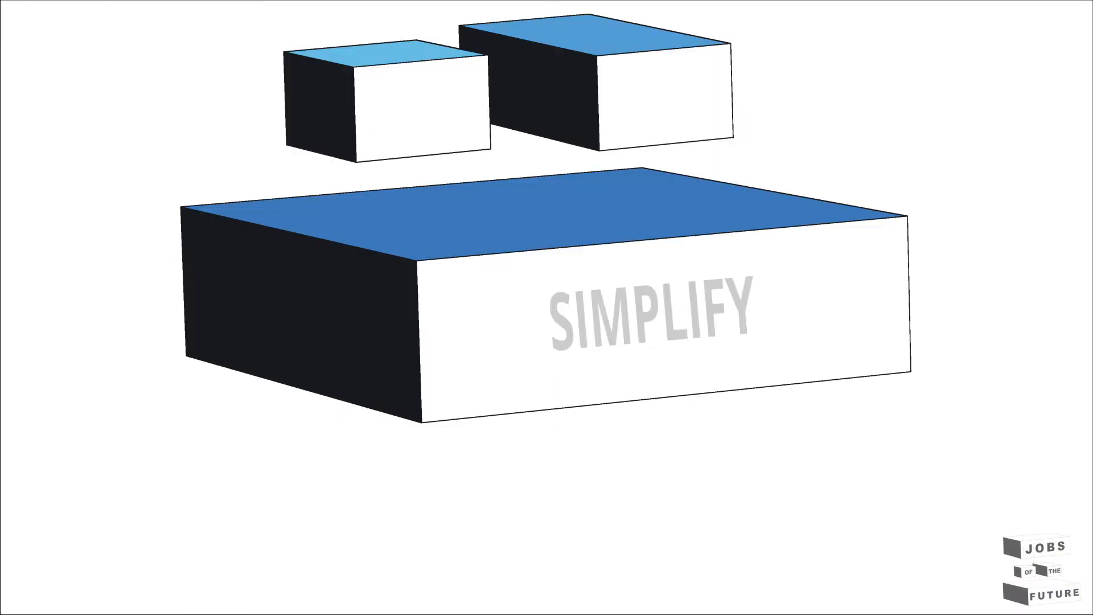
- Draw a freehand heart-shaped path on the canvas with the Pencil tool
{"action": "mouse_move", "coordinate": [342, 241]}
{"action": "left_mouse_down"}
{"action": "mouse_move", "coordinate": [403, 224]}
{"action": "mouse_move", "coordinate": [349, 212]}
{"action": "mouse_move", "coordinate": [343, 241]}
{"action": "left_mouse_up"}
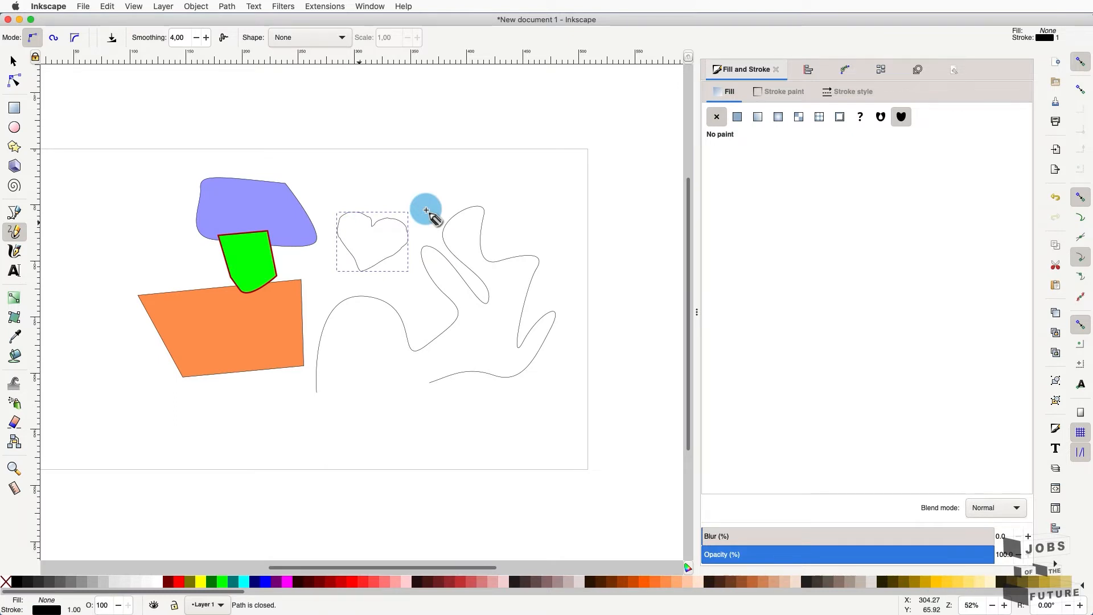
- Zoom in and select the heart path with the Node tool to reveal its nodes
{"action": "scroll", "coordinate": [426, 209], "scroll_direction": "up", "scroll_amount": 3}
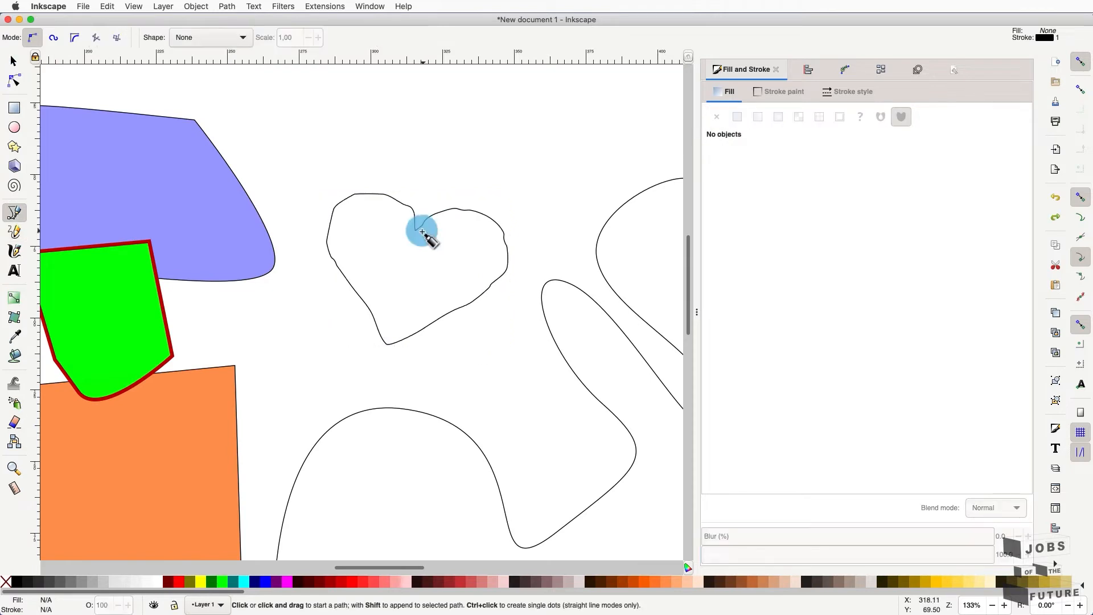
{"action": "left_click", "coordinate": [12, 84]}
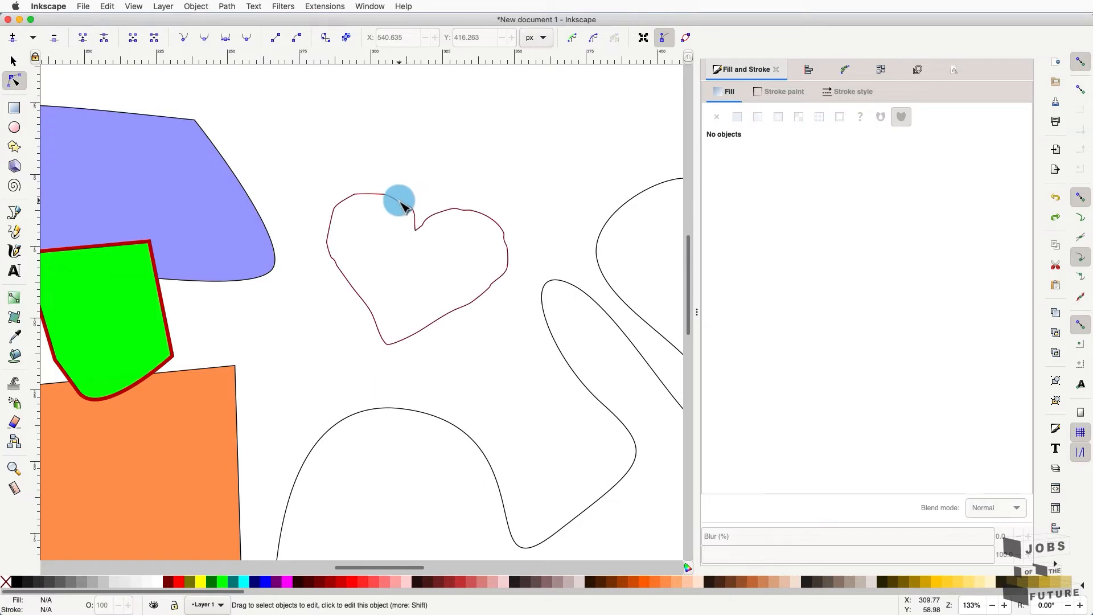
{"action": "left_click", "coordinate": [401, 204]}
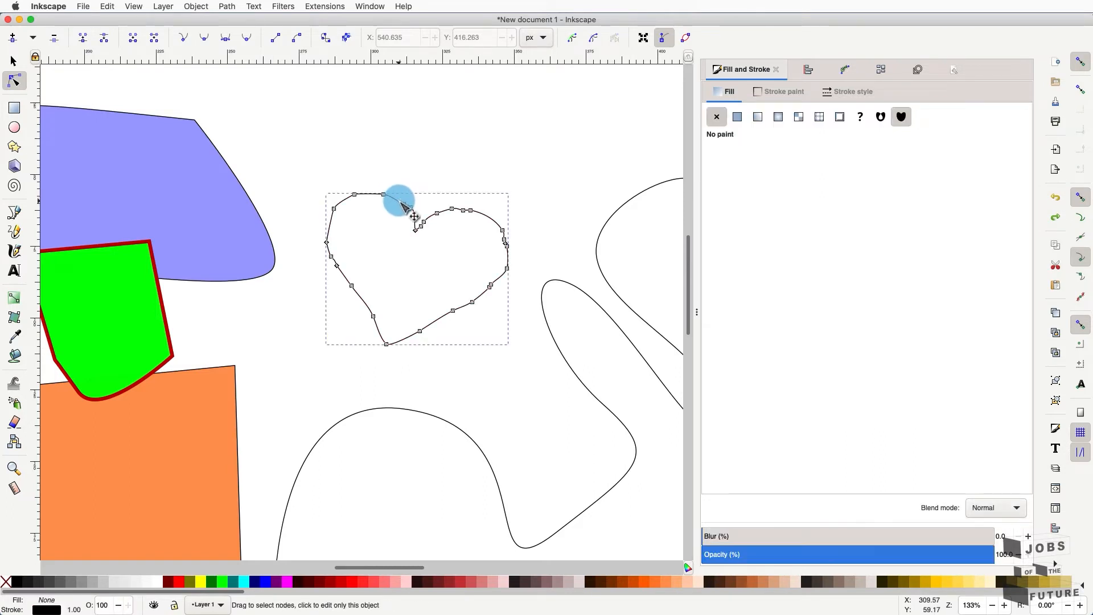
- Apply Path > Simplify to the heart repeatedly to cut its node count
{"action": "left_click", "coordinate": [146, 6]}
{"action": "mouse_move", "coordinate": [226, 5]}
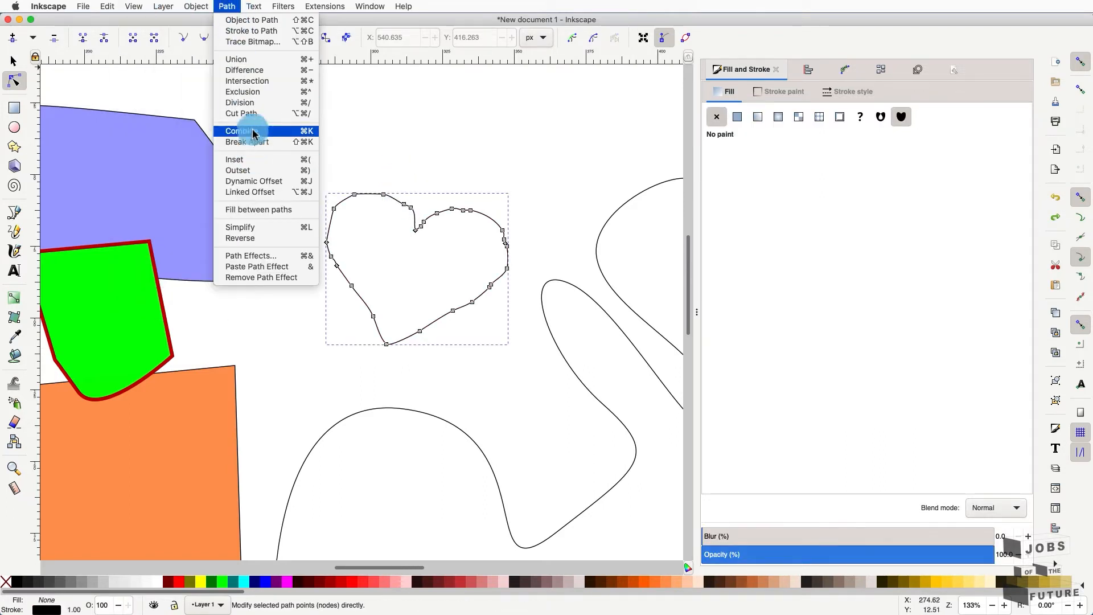
{"action": "left_click", "coordinate": [240, 227]}
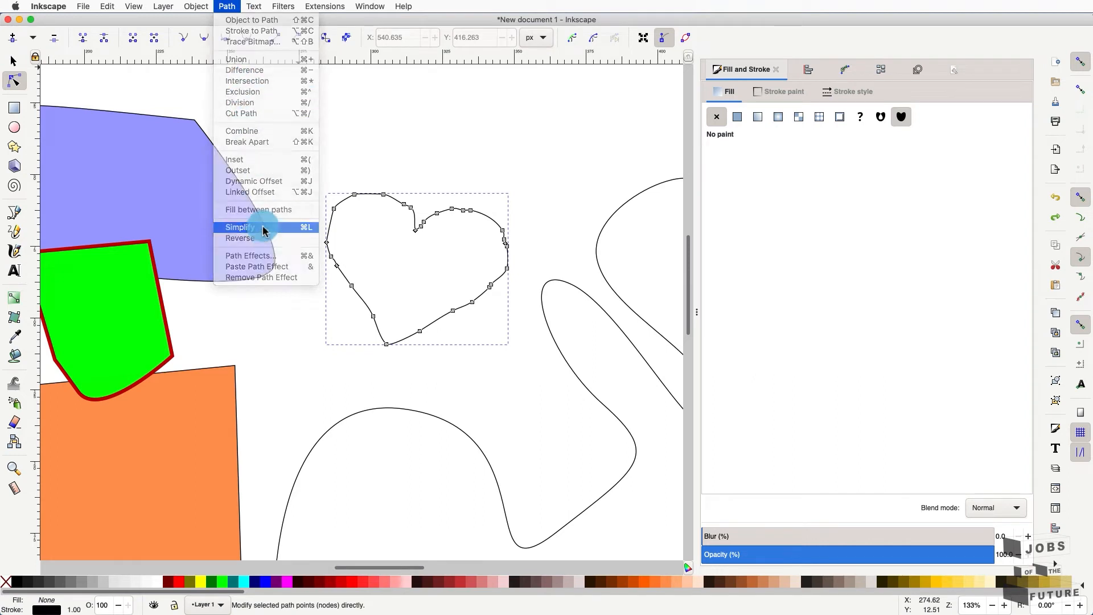
{"action": "left_click", "coordinate": [232, 5]}
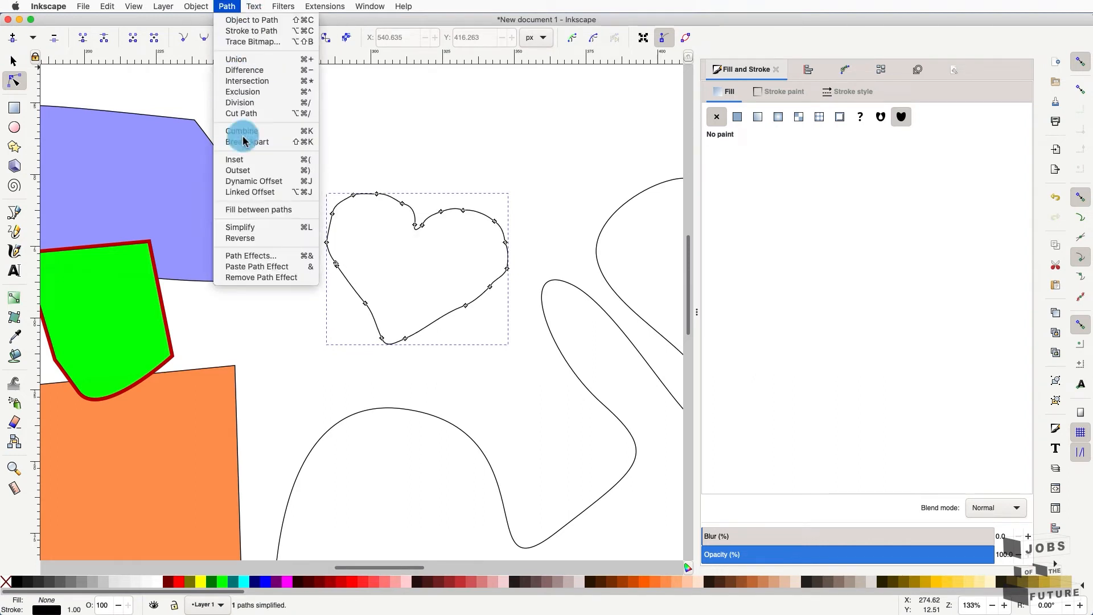
{"action": "left_click", "coordinate": [254, 228]}
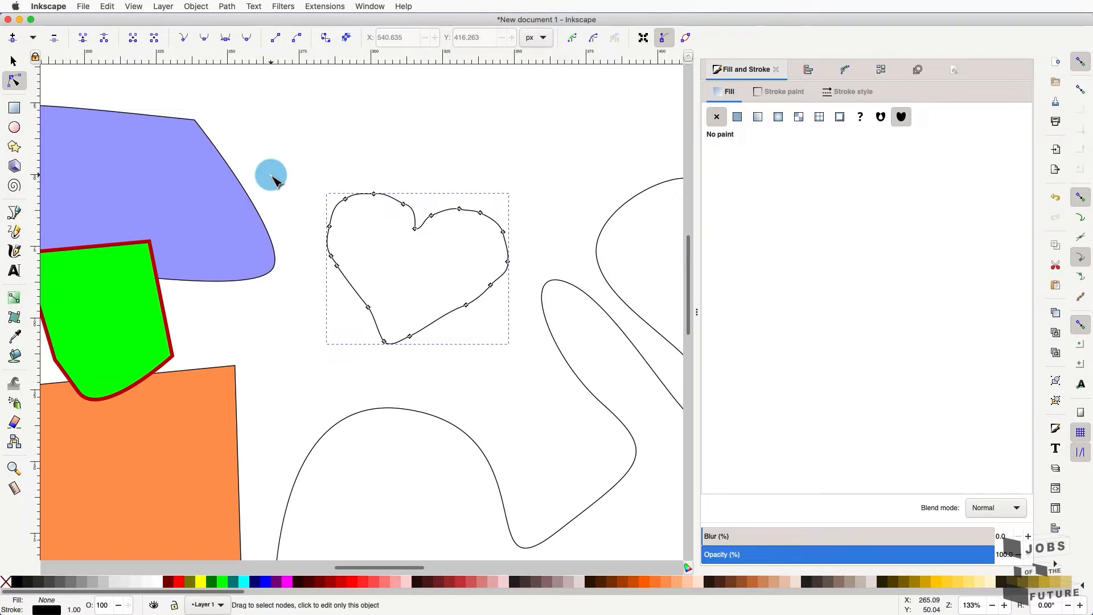
- Simplify the heart path once more with Path > Simplify, fit the page in view, and deselect
{"action": "left_click", "coordinate": [227, 6]}
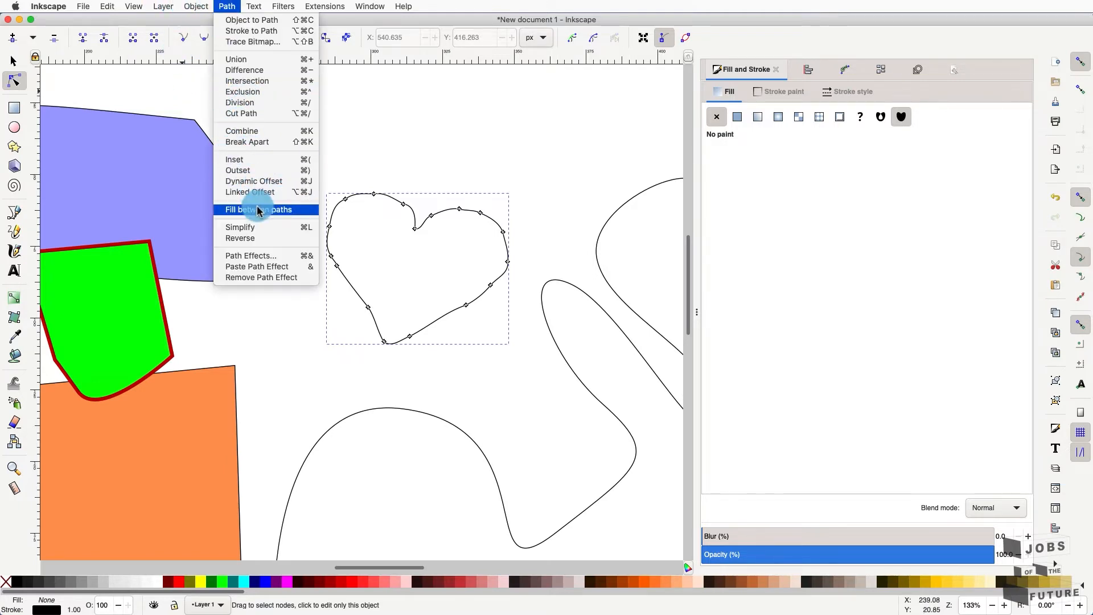
{"action": "left_click", "coordinate": [263, 228]}
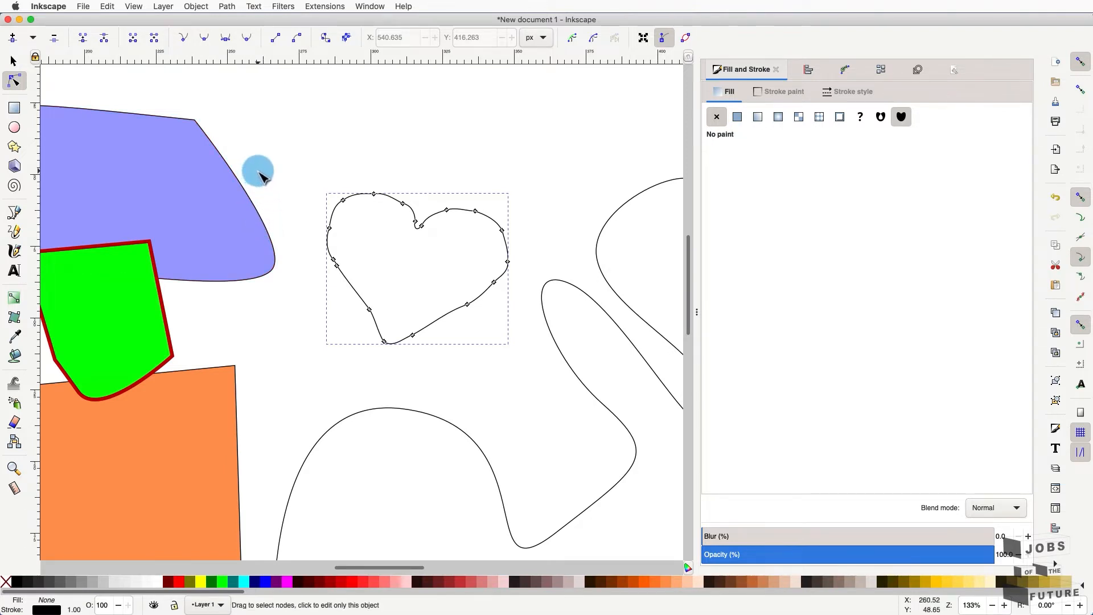
{"action": "key", "text": "5"}
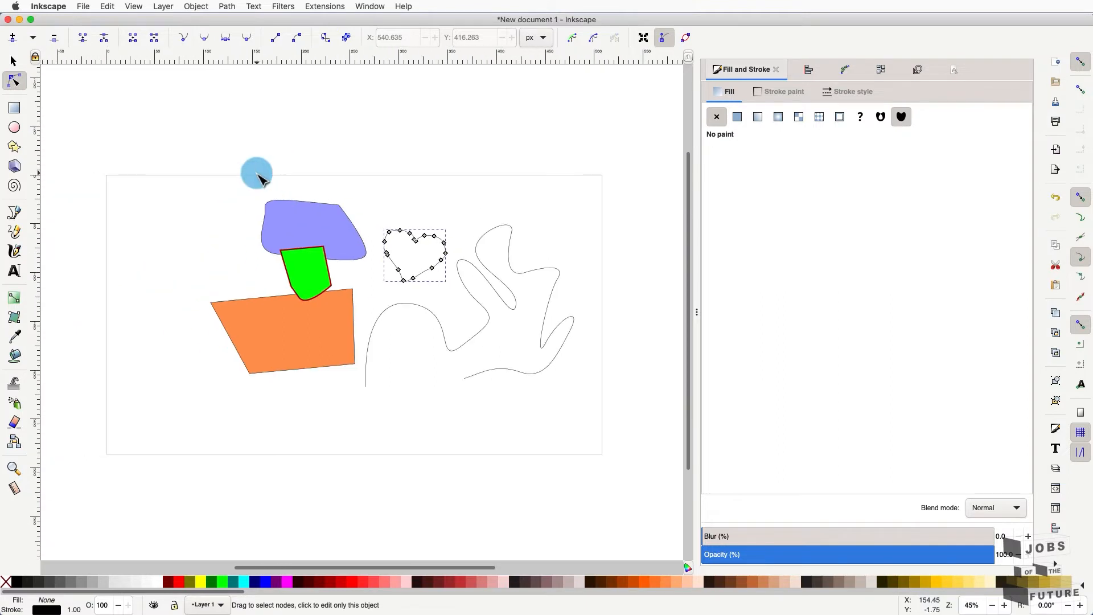
{"action": "left_click", "coordinate": [259, 177]}
{"action": "scroll", "coordinate": [259, 177], "scroll_direction": "up", "scroll_amount": 2}
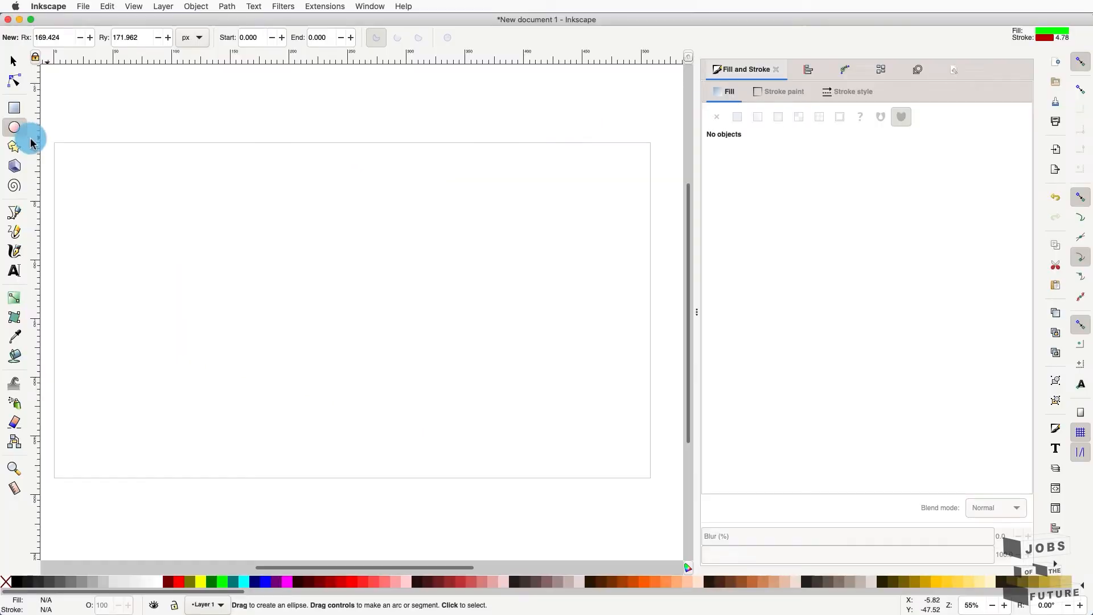
- Draw two green, red-outlined circles with the Ellipse tool, the second above the first
{"action": "left_click", "coordinate": [14, 127]}
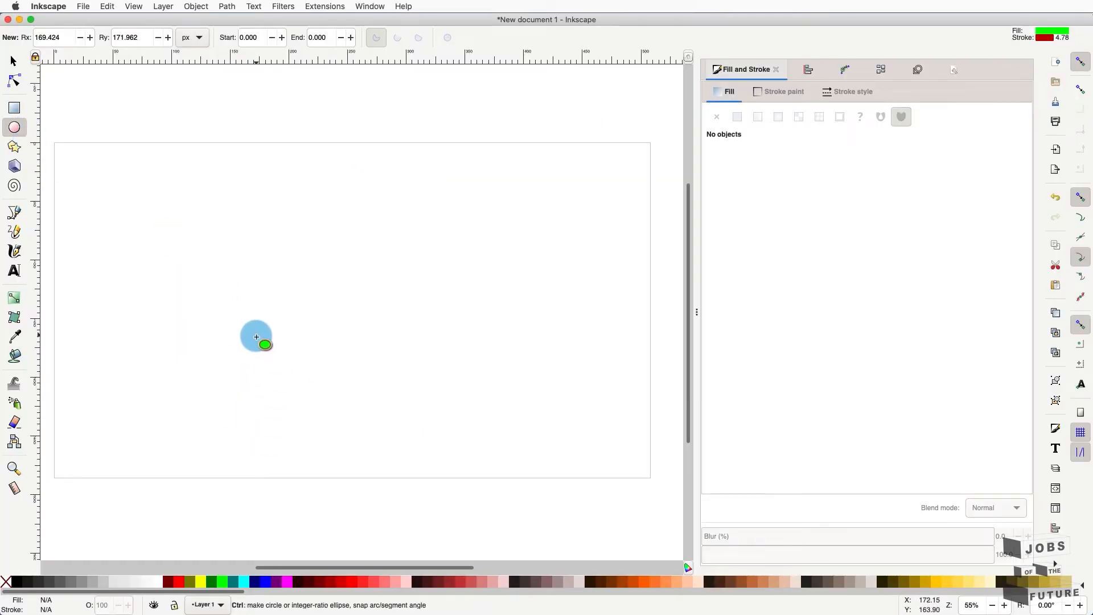
{"action": "left_click_drag", "start_coordinate": [256, 337], "coordinate": [279, 362]}
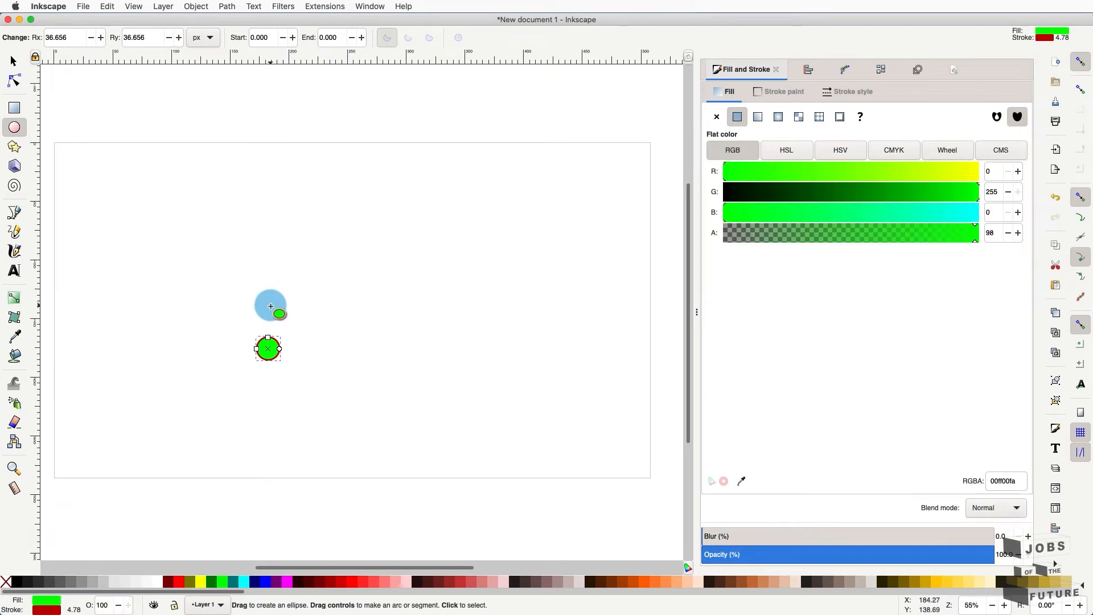
{"action": "left_click_drag", "start_coordinate": [269, 305], "coordinate": [313, 282]}
- Shift-select the circles and ellipse, then rubber-band select all four shapes
{"action": "left_click", "coordinate": [14, 63]}
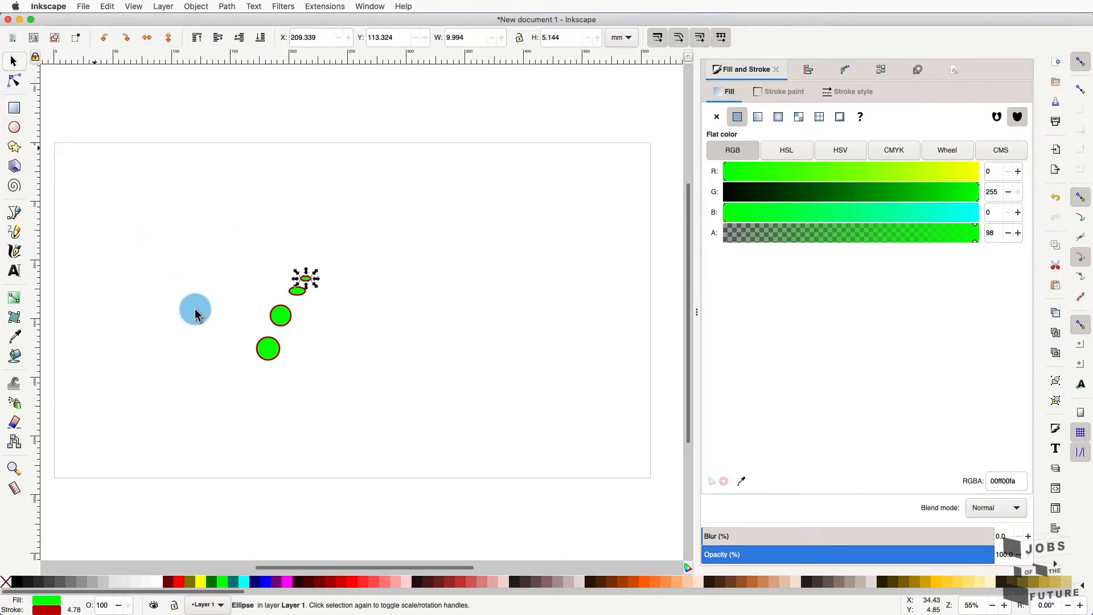
{"action": "scroll", "coordinate": [195, 310], "scroll_direction": "up", "scroll_amount": 1}
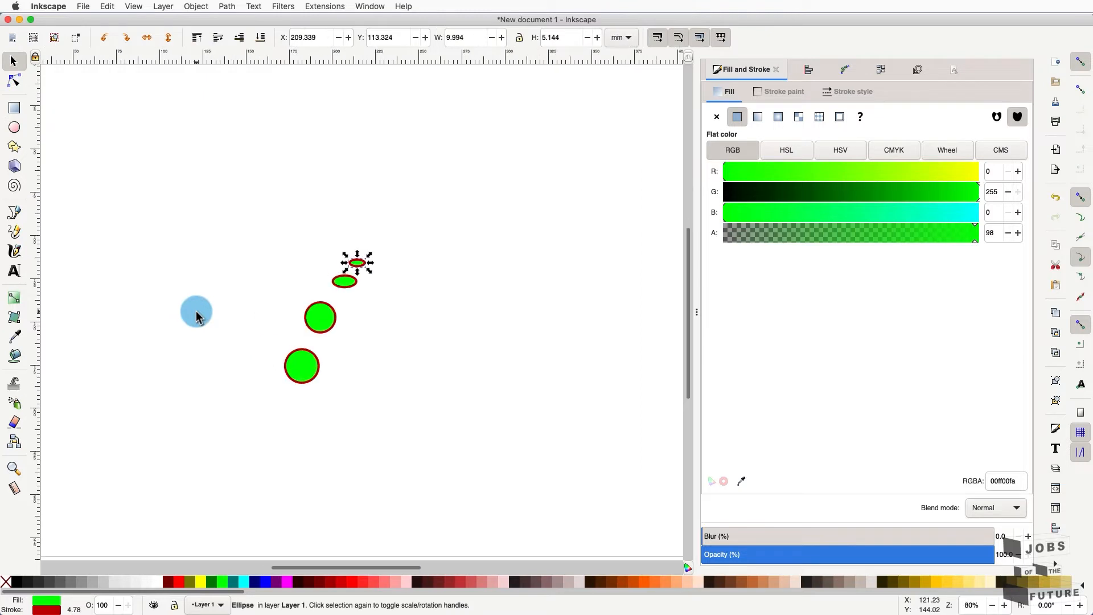
{"action": "left_click", "coordinate": [350, 389]}
{"action": "key", "text": "shift"}
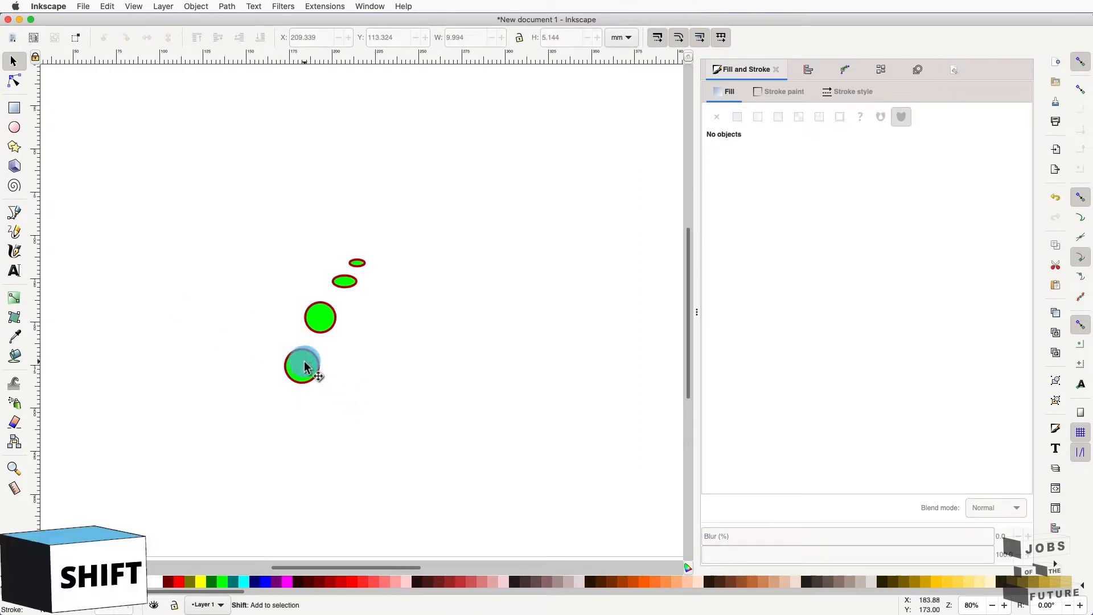
{"action": "left_click", "coordinate": [306, 369], "text": "shift"}
{"action": "left_click", "coordinate": [329, 326], "text": "shift"}
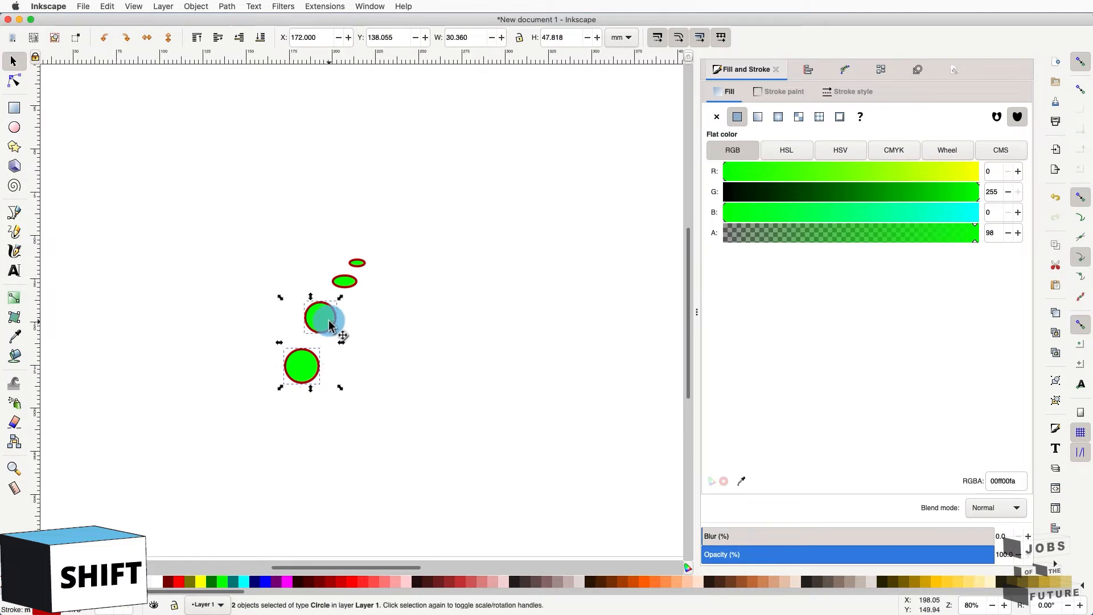
{"action": "left_click", "coordinate": [345, 281], "text": "shift"}
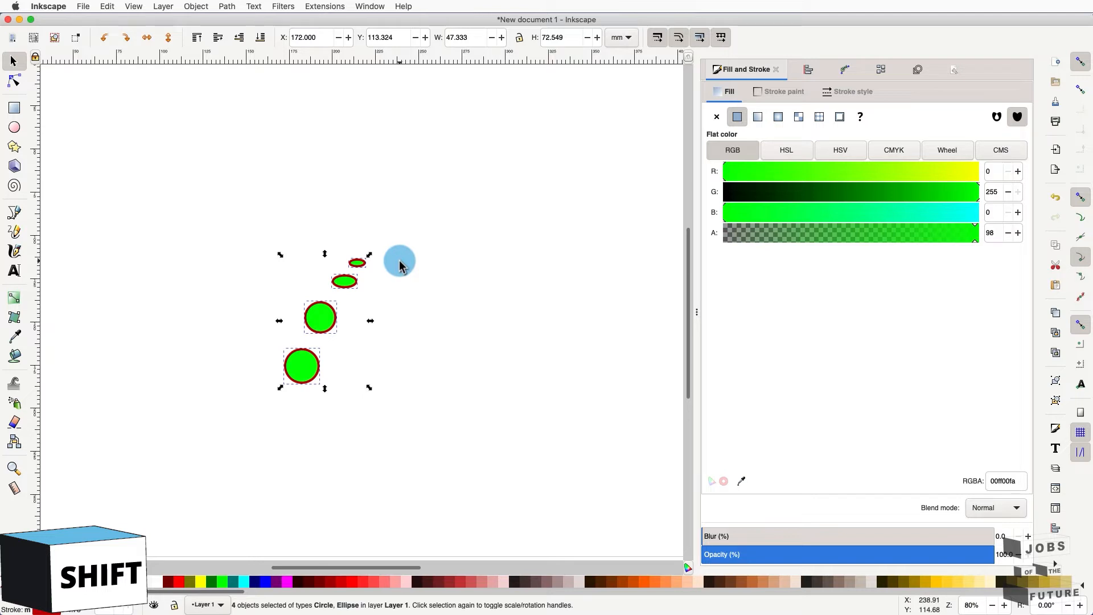
{"action": "left_click_drag", "start_coordinate": [465, 213], "coordinate": [223, 418]}
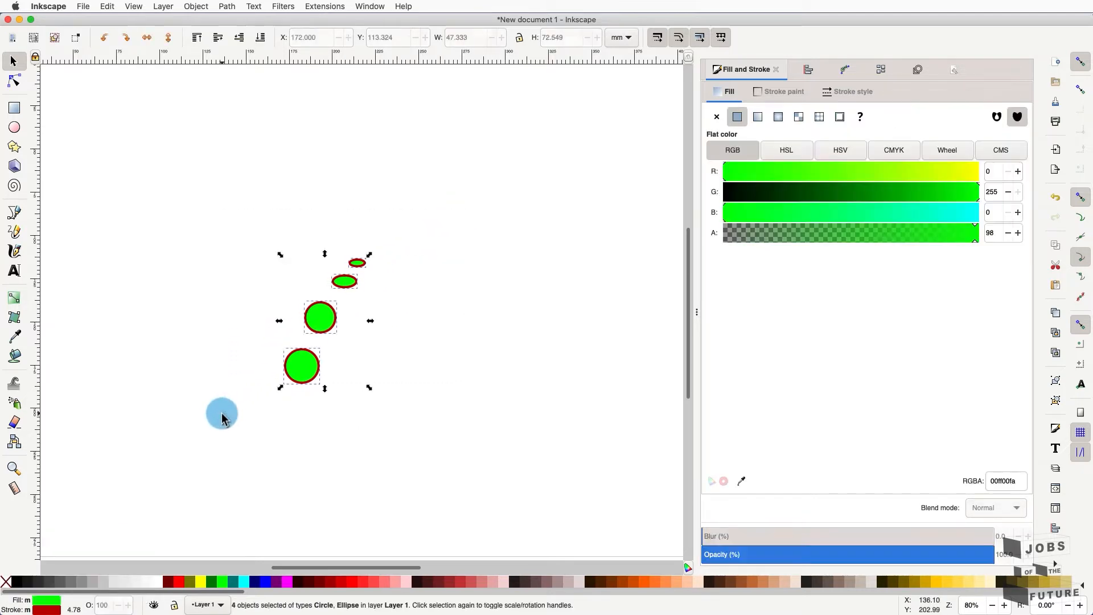
- Shift-select the two circles and two ellipses, group them, and move the group up-left
{"action": "left_click", "coordinate": [494, 367]}
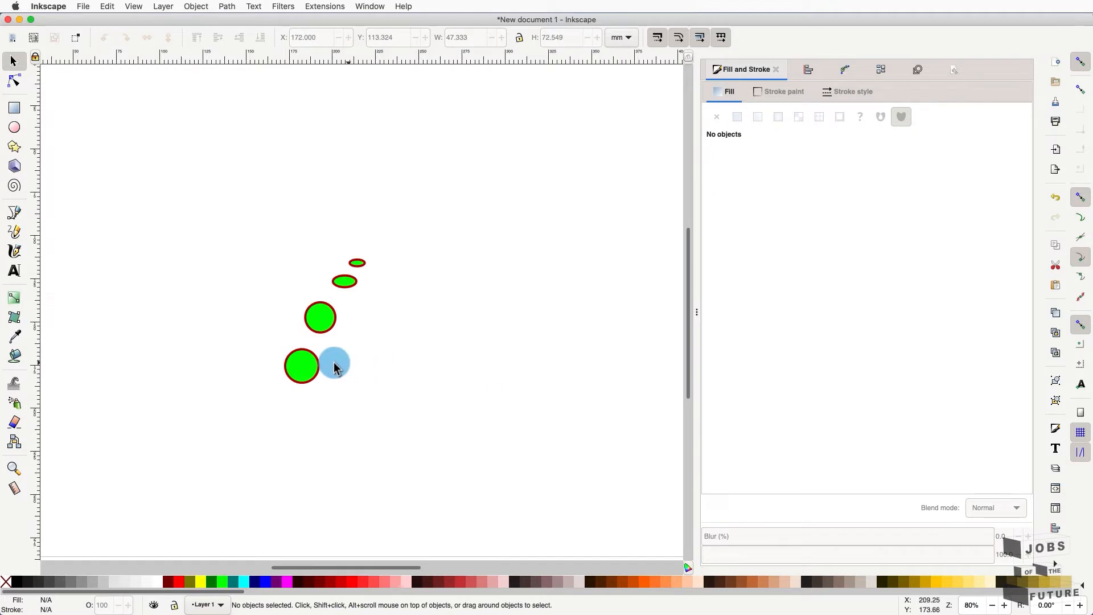
{"action": "left_click", "coordinate": [296, 367]}
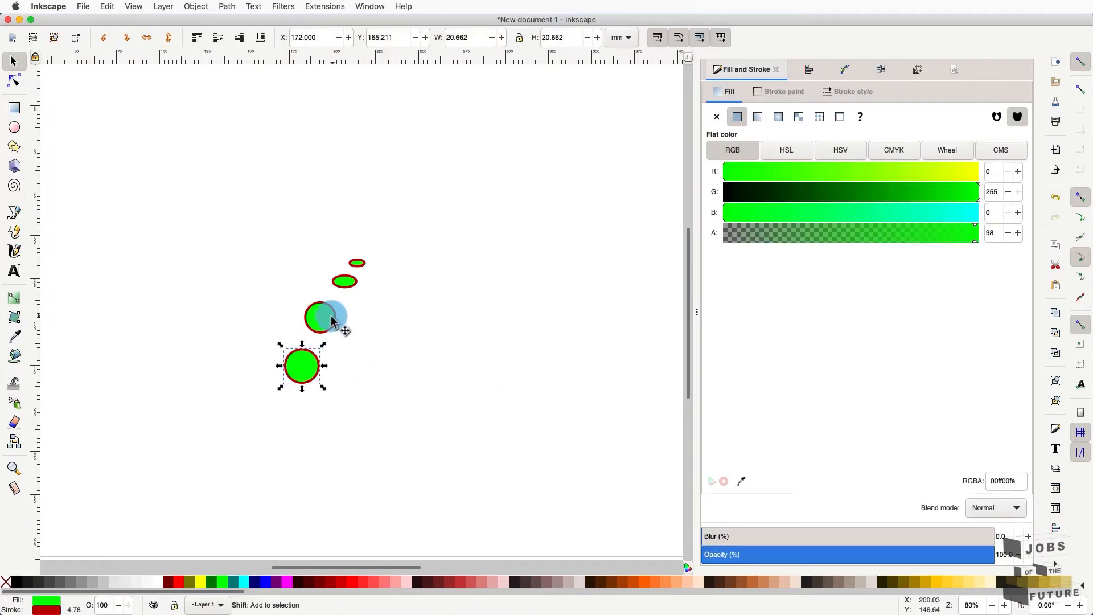
{"action": "left_click", "coordinate": [329, 321], "text": "shift"}
{"action": "left_click", "coordinate": [346, 280], "text": "shift"}
{"action": "left_click", "coordinate": [357, 263], "text": "shift"}
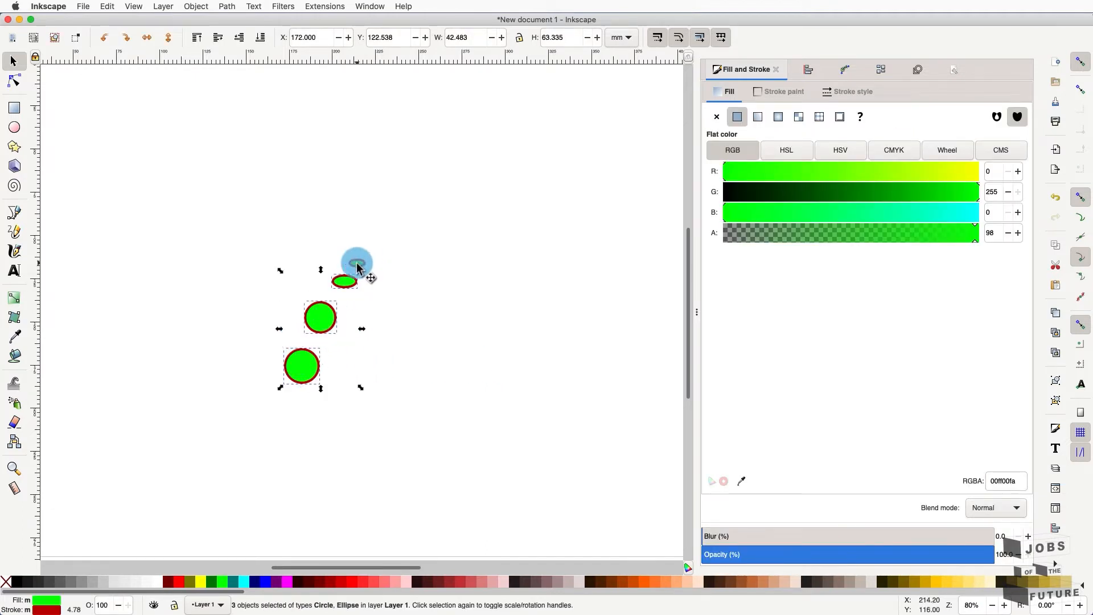
{"action": "left_click", "coordinate": [194, 7]}
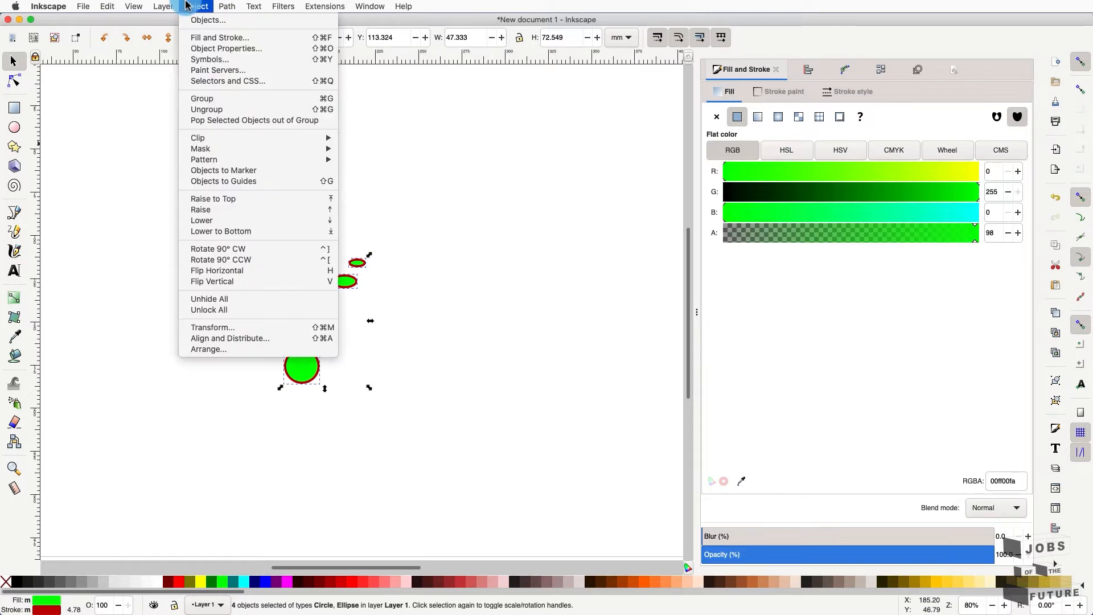
{"action": "left_click", "coordinate": [195, 101]}
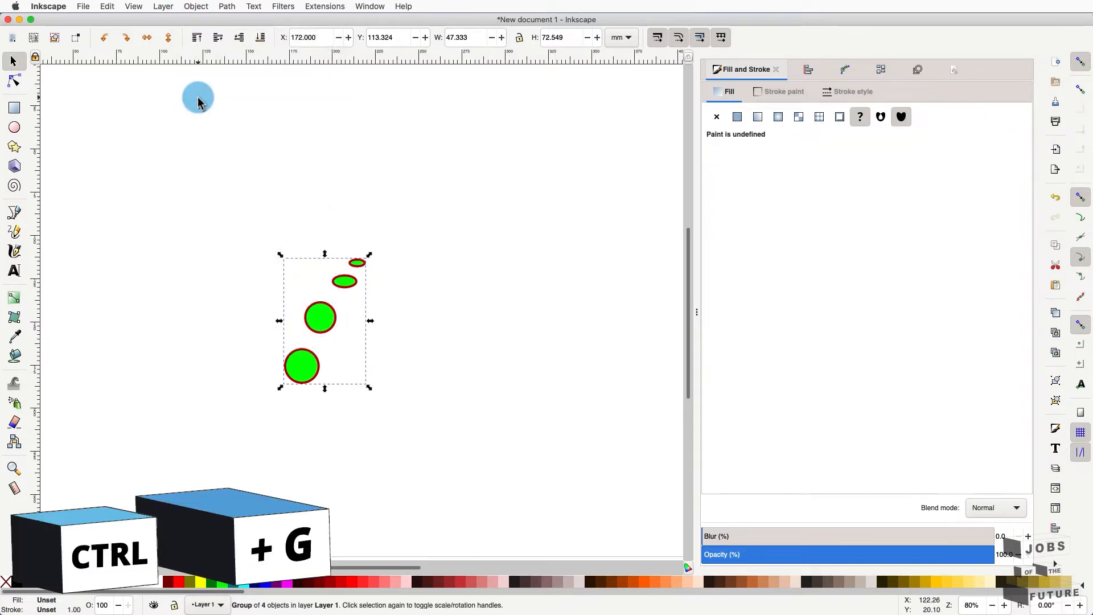
{"action": "left_click_drag", "start_coordinate": [317, 318], "coordinate": [427, 361]}
{"action": "left_click", "coordinate": [320, 183]}
- Ungroup the shapes, nudge the middle circle, regroup all four and move the group up-left
{"action": "left_click", "coordinate": [196, 6]}
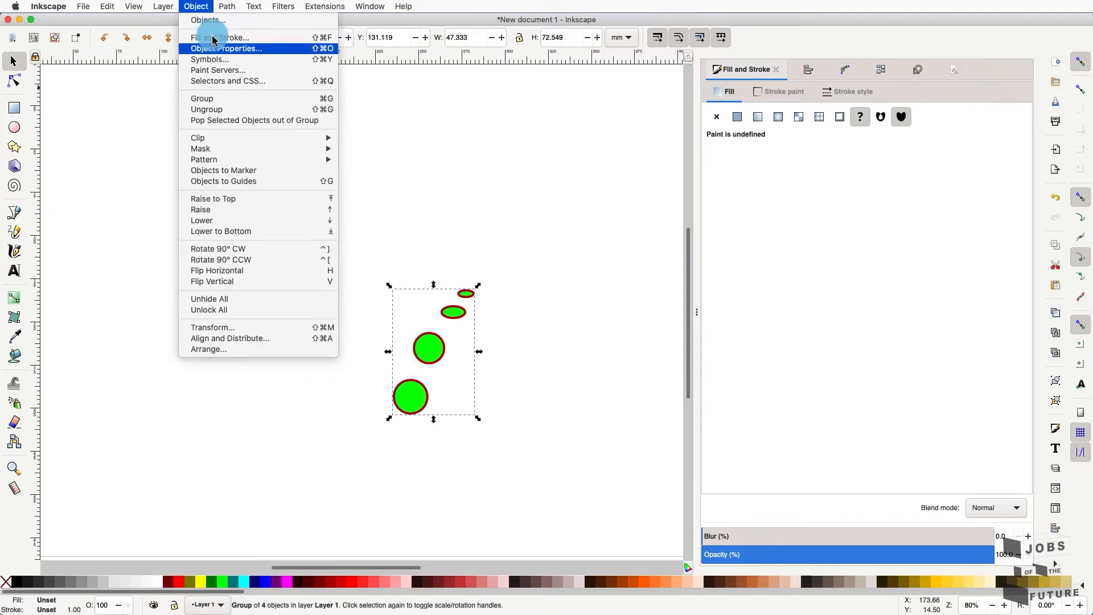
{"action": "left_click", "coordinate": [226, 110]}
{"action": "left_click", "coordinate": [474, 439]}
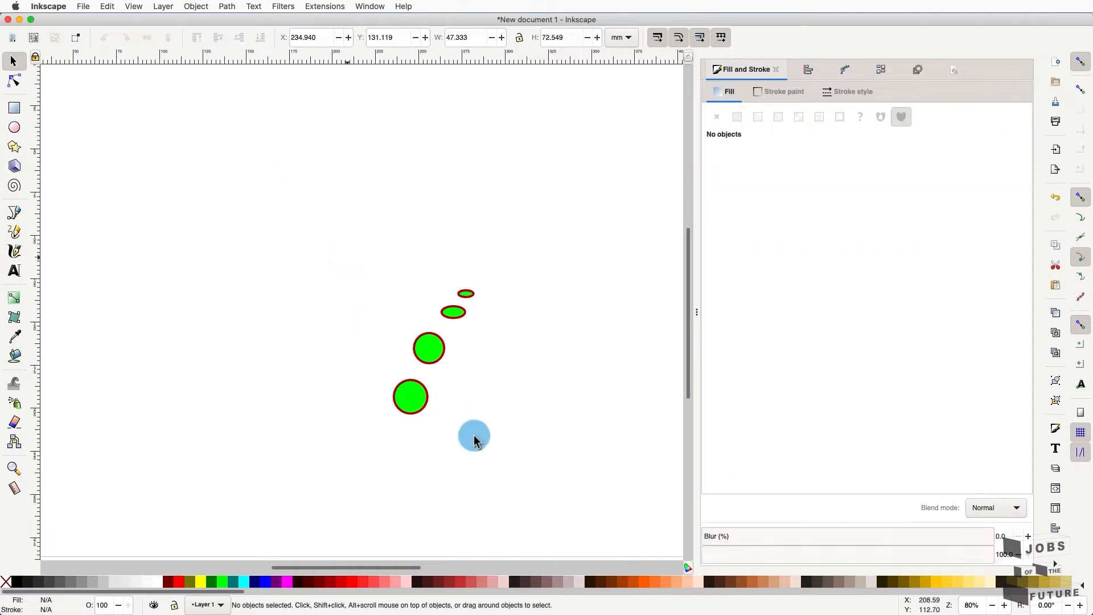
{"action": "mouse_move", "coordinate": [428, 348]}
{"action": "left_mouse_down"}
{"action": "mouse_move", "coordinate": [453, 363]}
{"action": "mouse_move", "coordinate": [416, 347]}
{"action": "mouse_move", "coordinate": [432, 349]}
{"action": "left_mouse_up"}
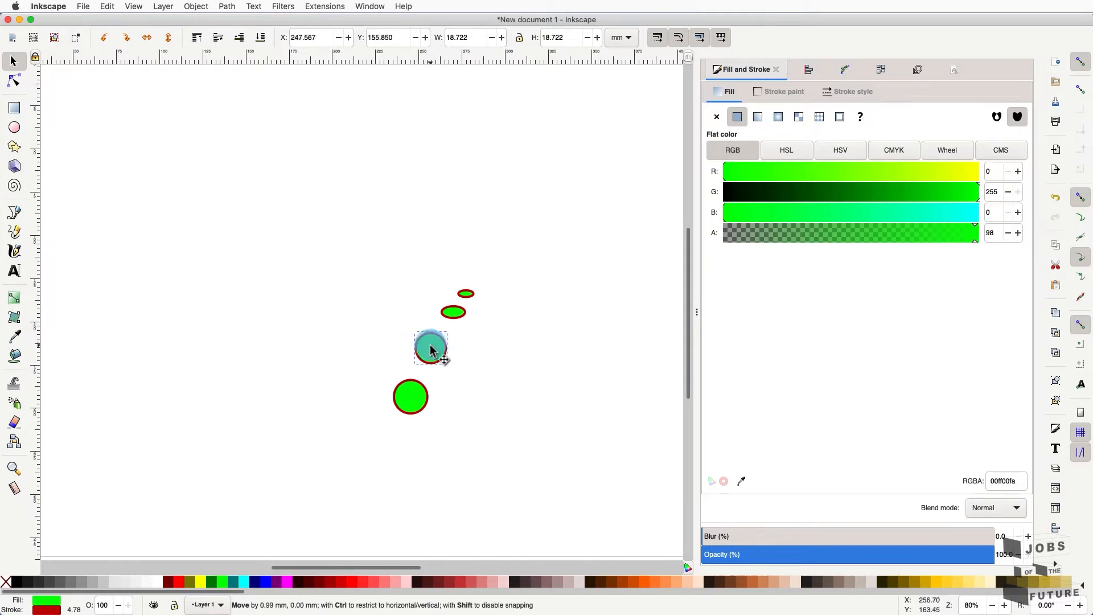
{"action": "left_click_drag", "start_coordinate": [393, 397], "coordinate": [339, 422]}
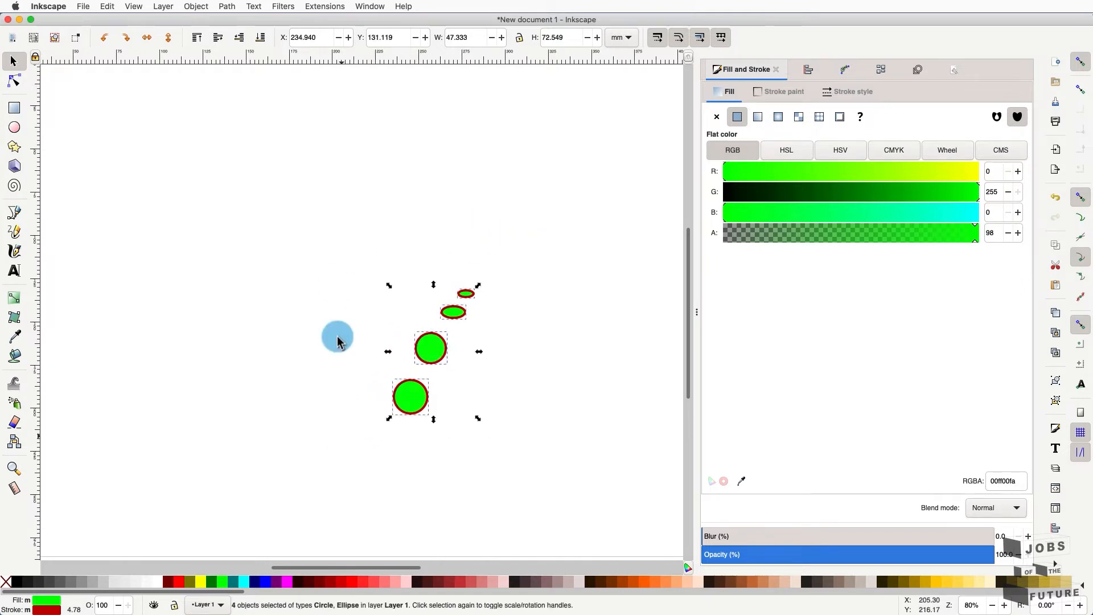
{"action": "left_click", "coordinate": [194, 6]}
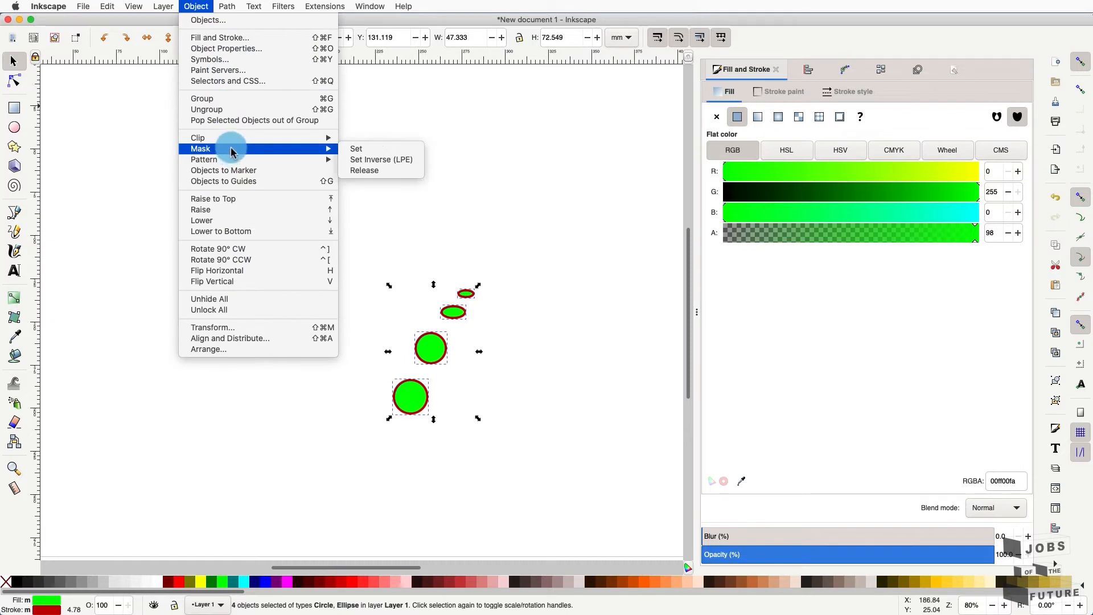
{"action": "left_click", "coordinate": [223, 99]}
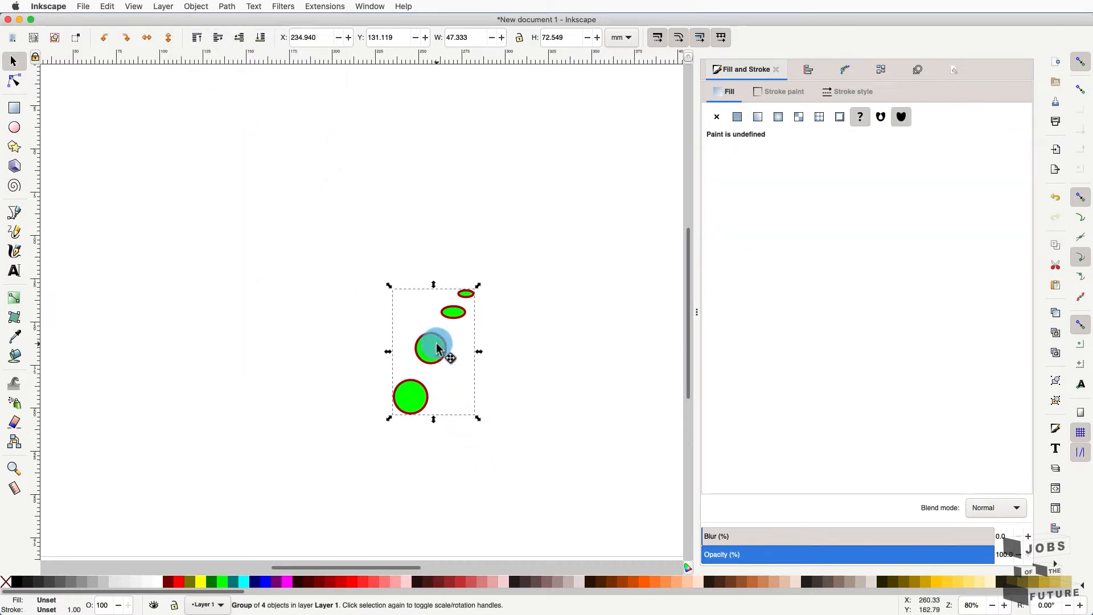
{"action": "left_click_drag", "start_coordinate": [432, 345], "coordinate": [360, 306]}
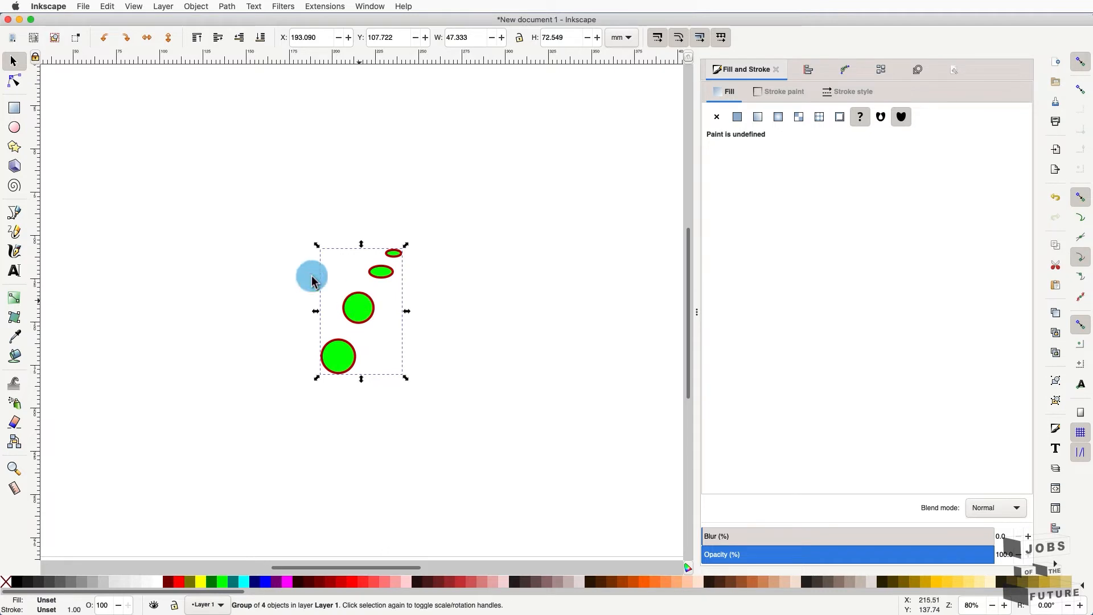
- Draw a large rectangle across the page and remove its fill, keeping the red outline
{"action": "left_click", "coordinate": [13, 108]}
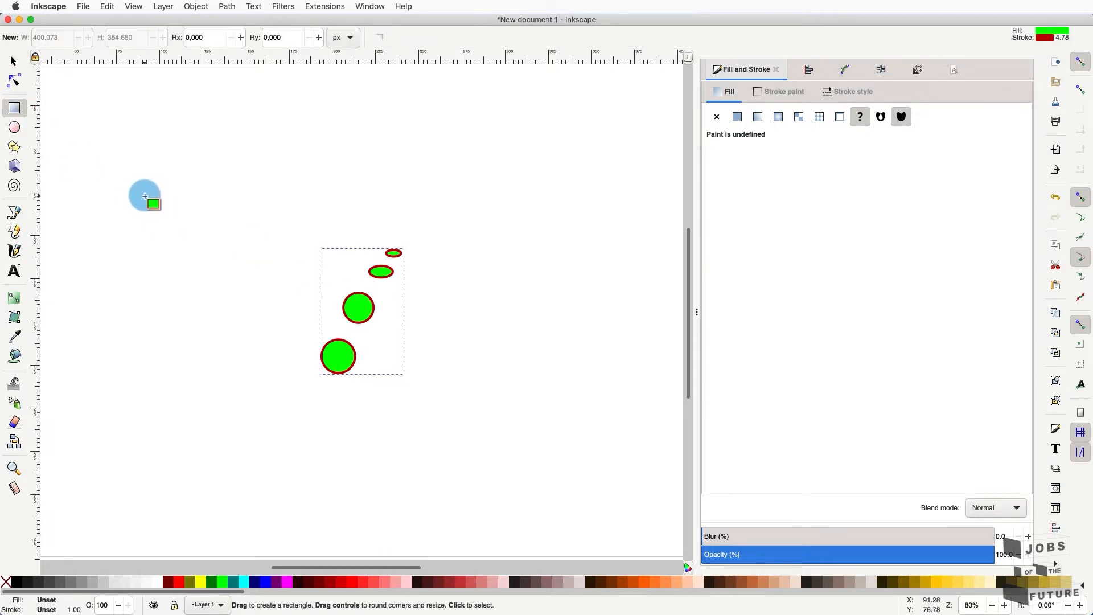
{"action": "left_click_drag", "start_coordinate": [143, 192], "coordinate": [522, 427]}
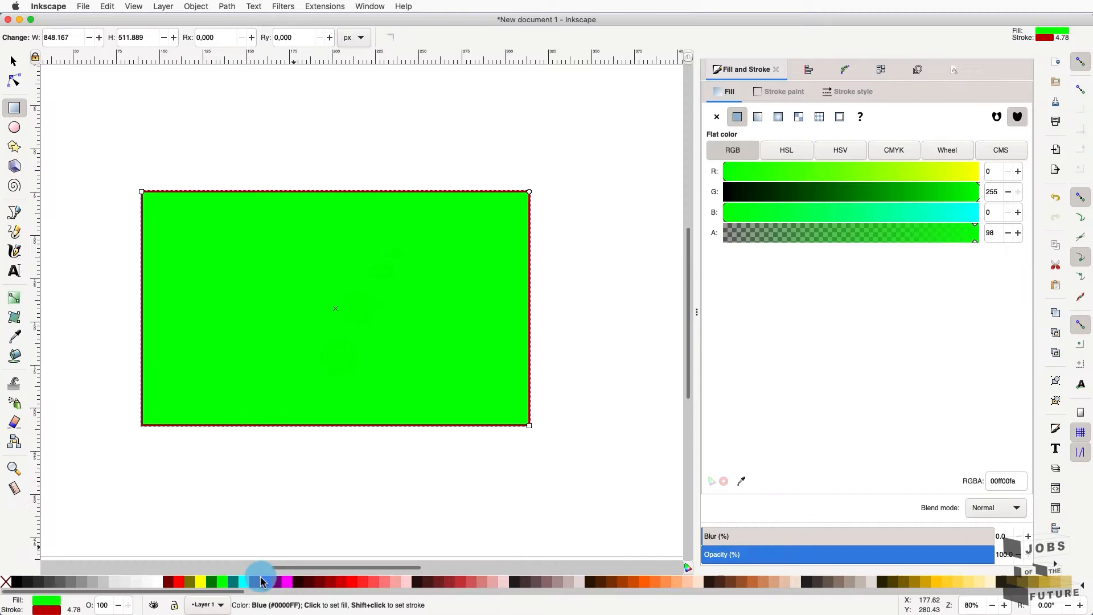
{"action": "left_click", "coordinate": [256, 582]}
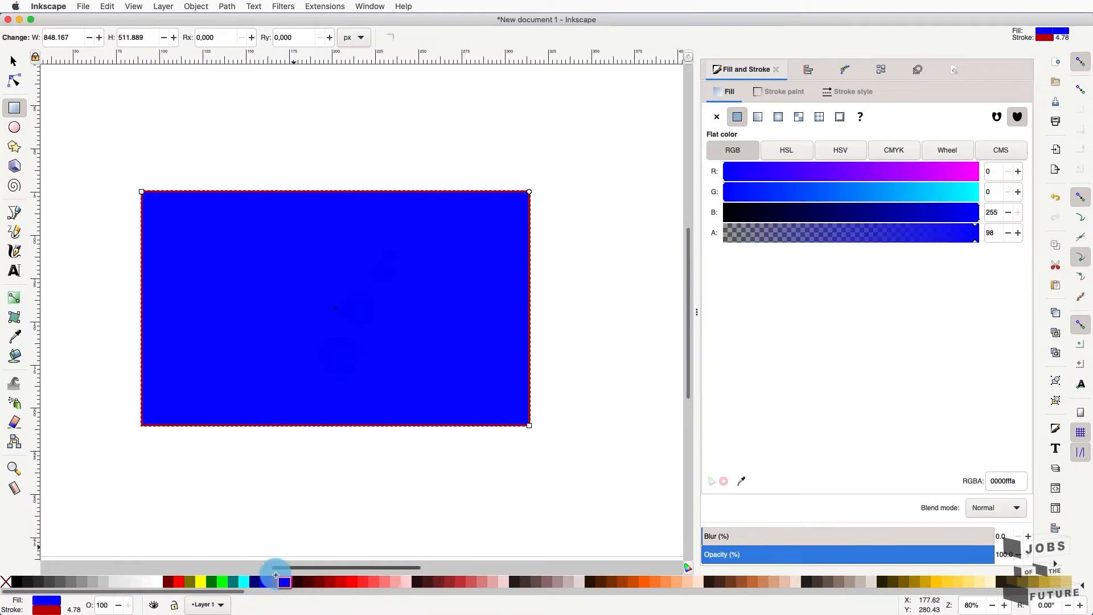
{"action": "left_click", "coordinate": [717, 117]}
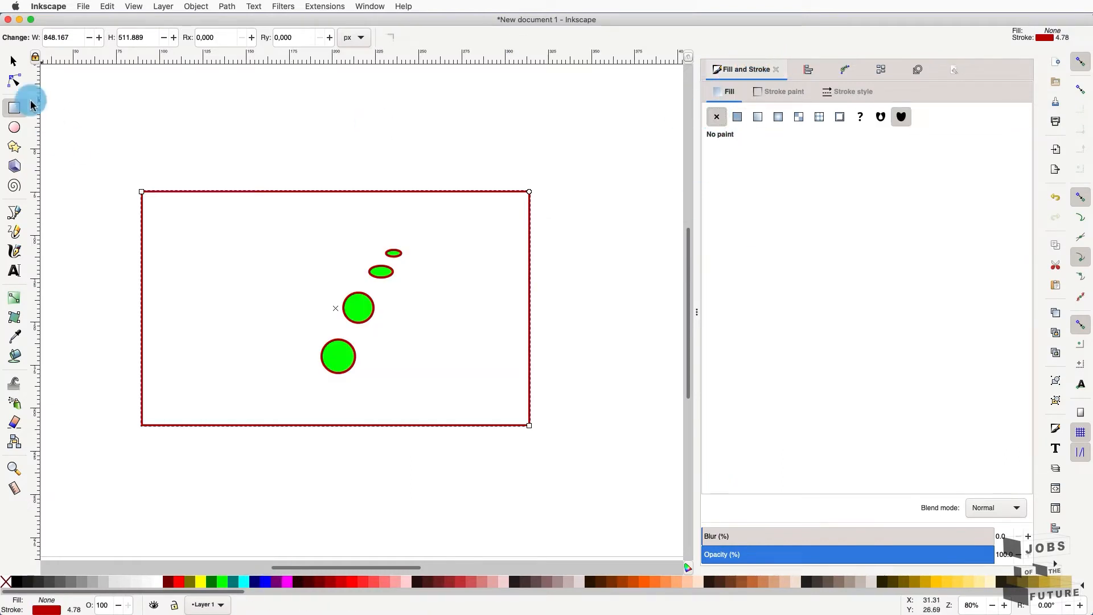
- Shift the circle group slightly left inside the rectangle and select it with the rectangle
{"action": "left_click", "coordinate": [14, 64]}
{"action": "left_click", "coordinate": [244, 130]}
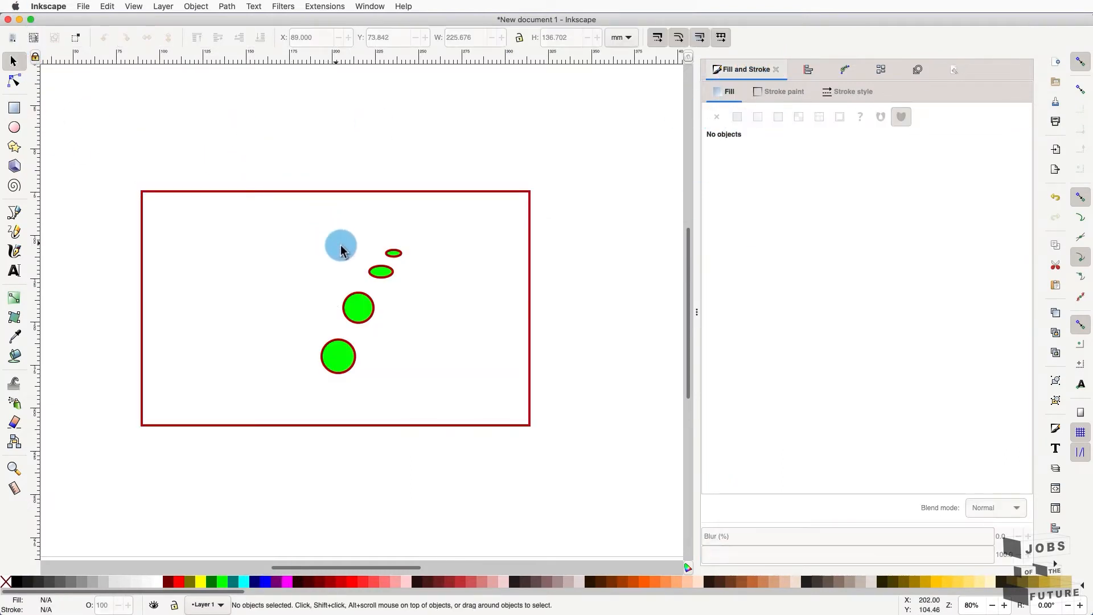
{"action": "left_click_drag", "start_coordinate": [377, 274], "coordinate": [355, 261]}
{"action": "left_click", "coordinate": [366, 192], "text": "shift"}
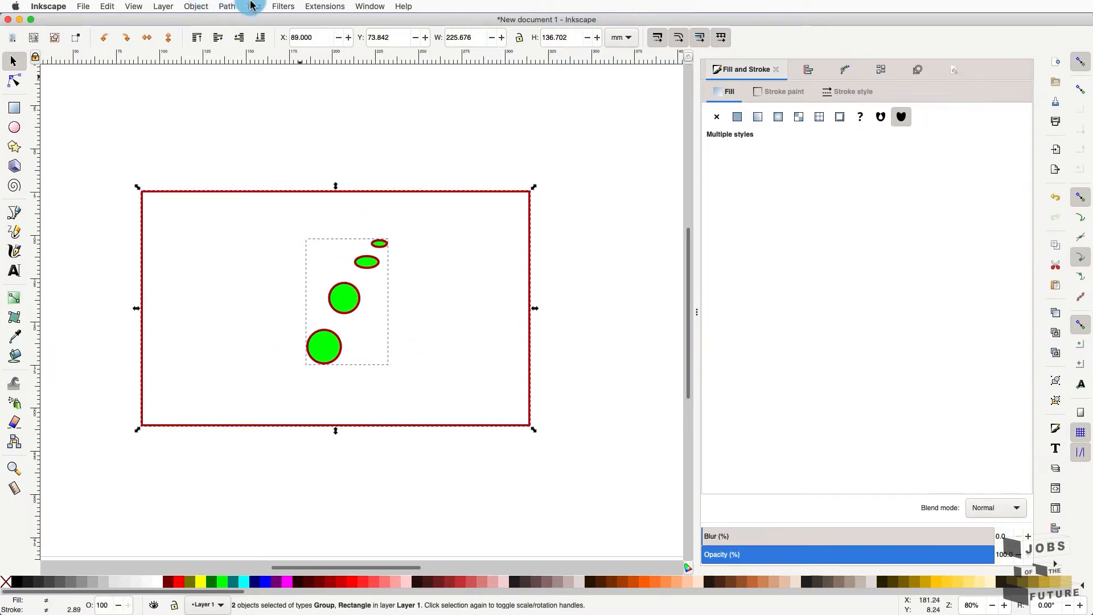
{"action": "left_click", "coordinate": [199, 6]}
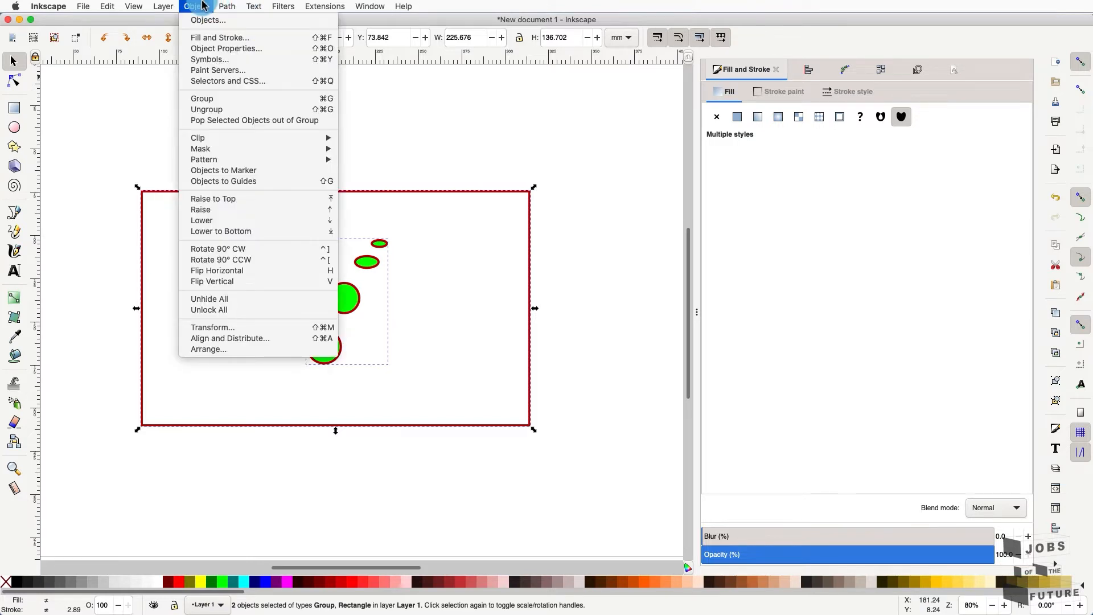
- In Align and Distribute, select the circle group and rectangle and centre the circles horizontally
{"action": "left_click", "coordinate": [255, 343]}
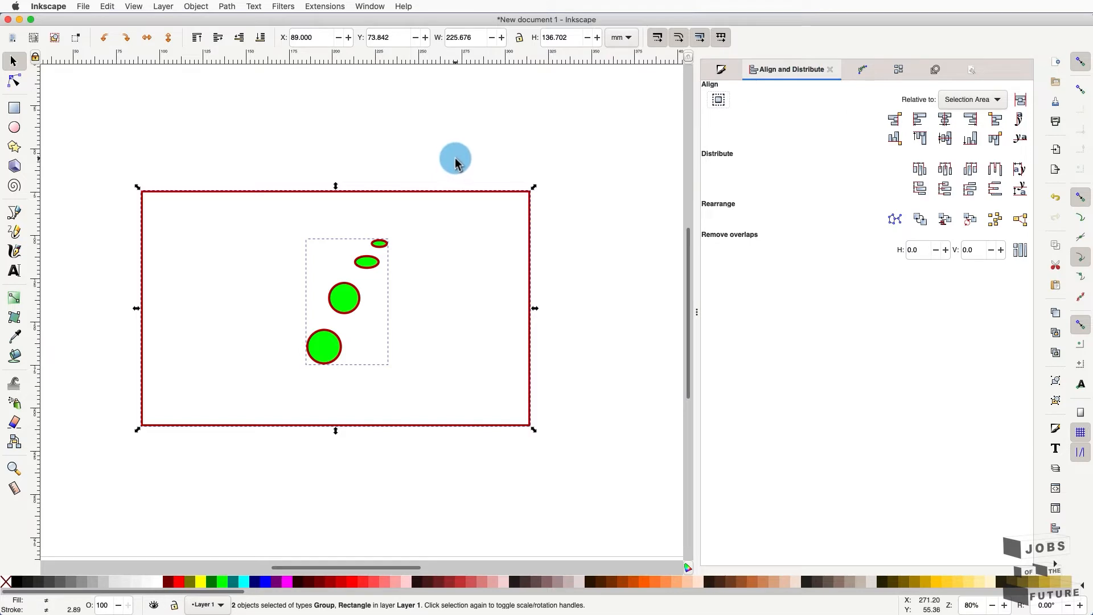
{"action": "left_click", "coordinate": [454, 116]}
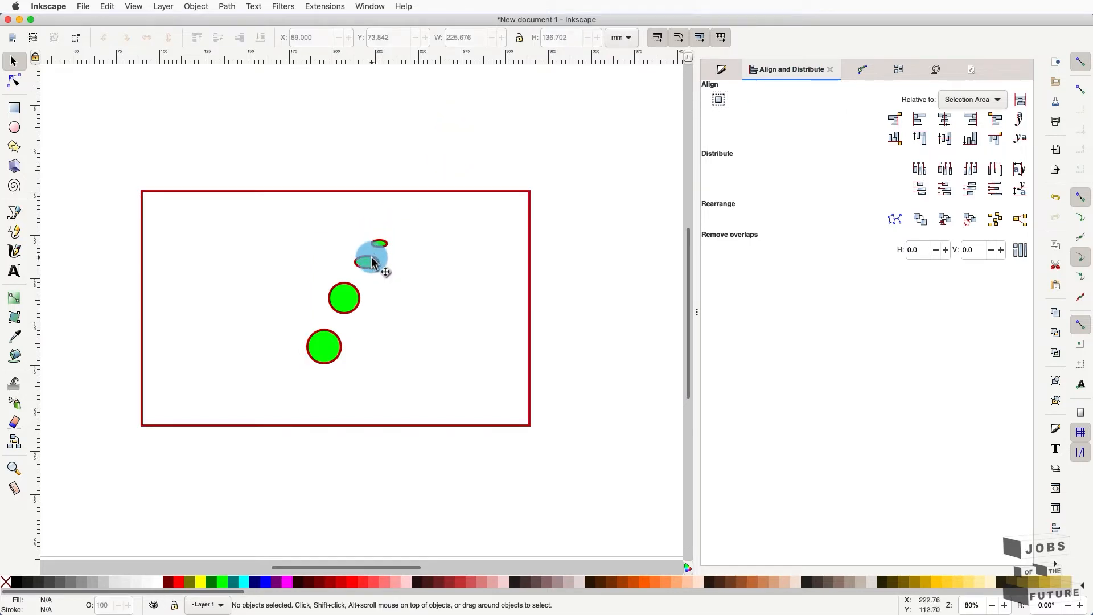
{"action": "left_click", "coordinate": [371, 261]}
{"action": "left_click", "coordinate": [433, 196], "text": "shift"}
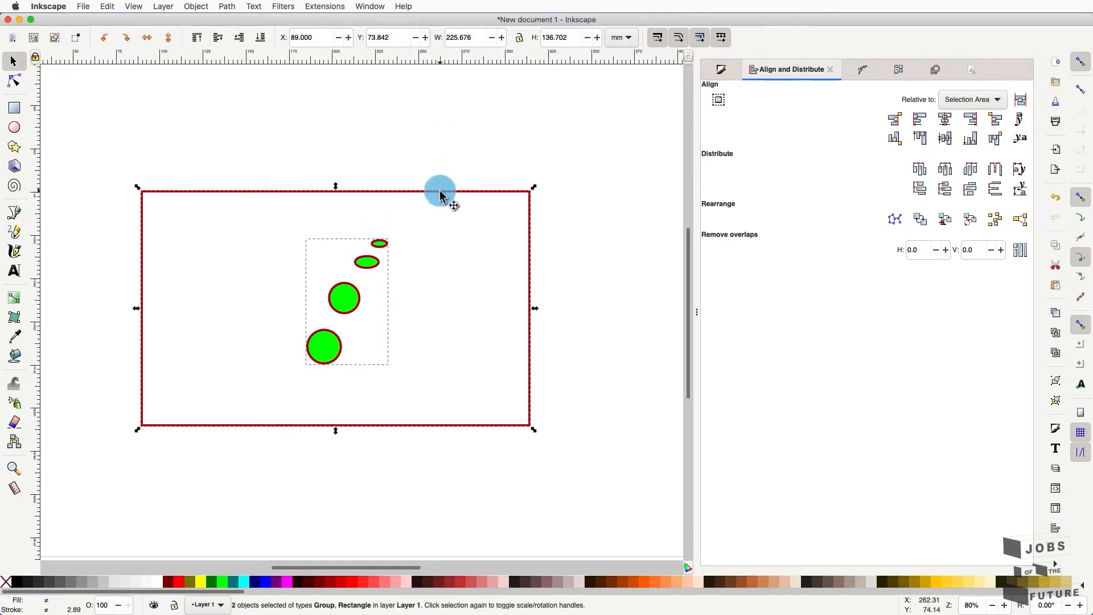
{"action": "left_click", "coordinate": [923, 121]}
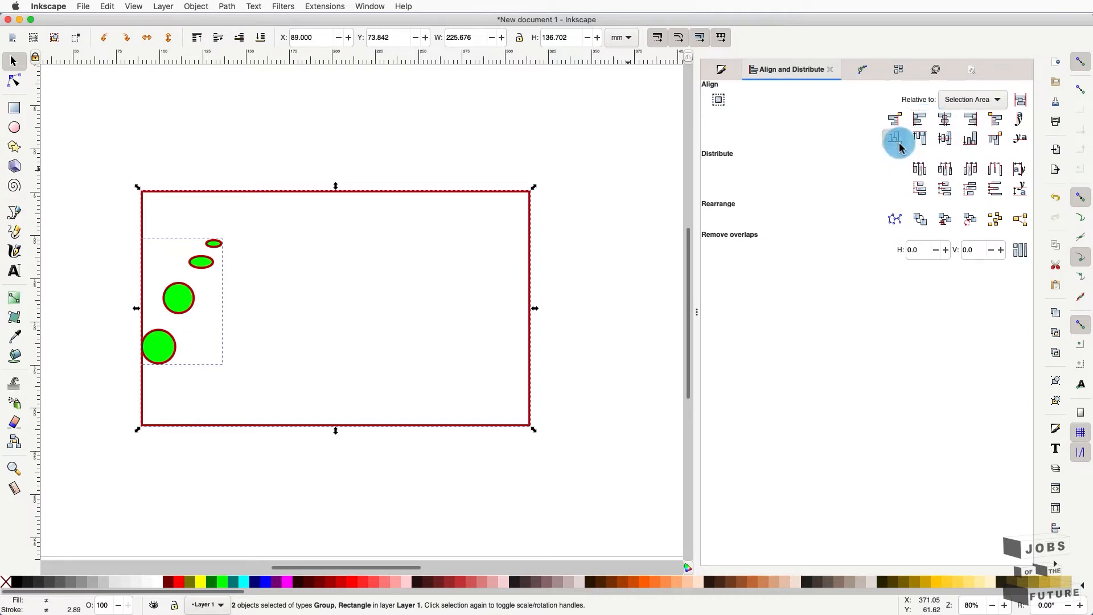
{"action": "left_click", "coordinate": [896, 139]}
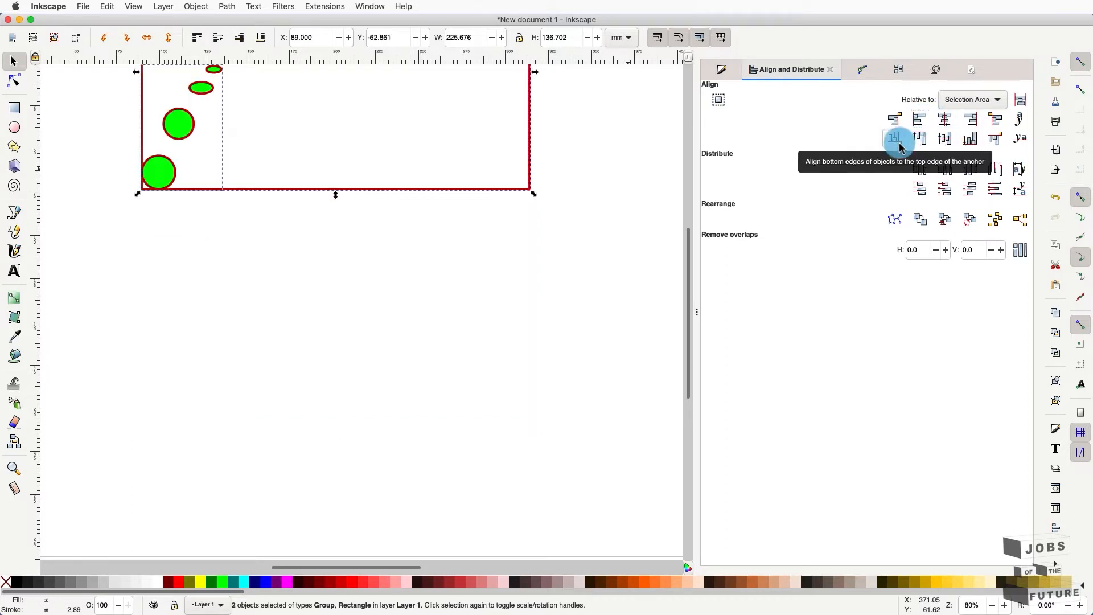
{"action": "left_click", "coordinate": [945, 119]}
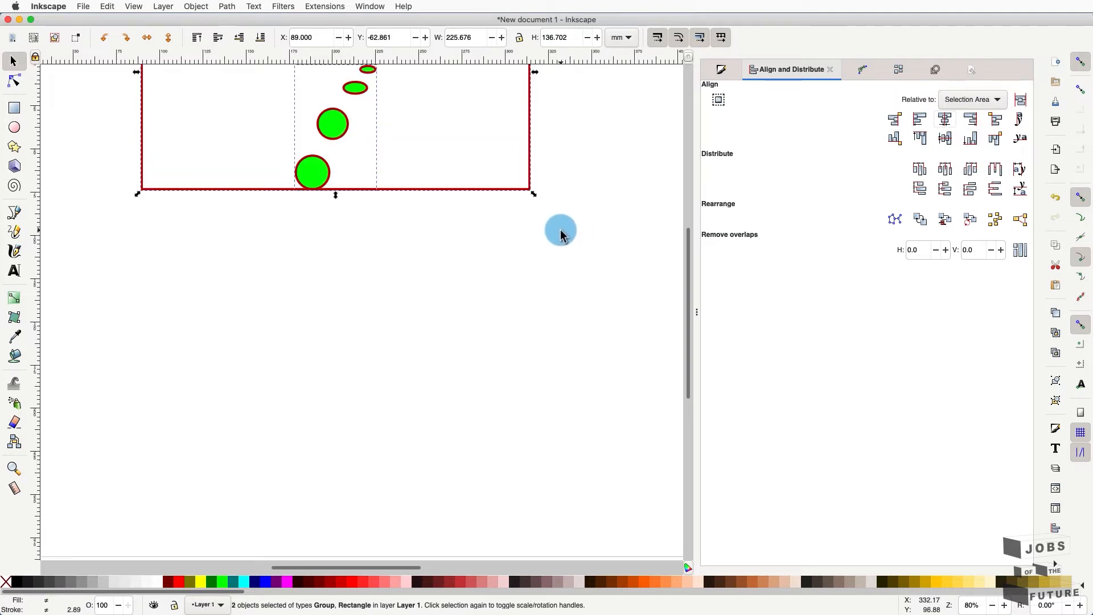
- Move the rectangle and circles back down, keep Relative to: Selection area, and reselect both
{"action": "scroll", "coordinate": [570, 234], "scroll_direction": "up", "scroll_amount": 8}
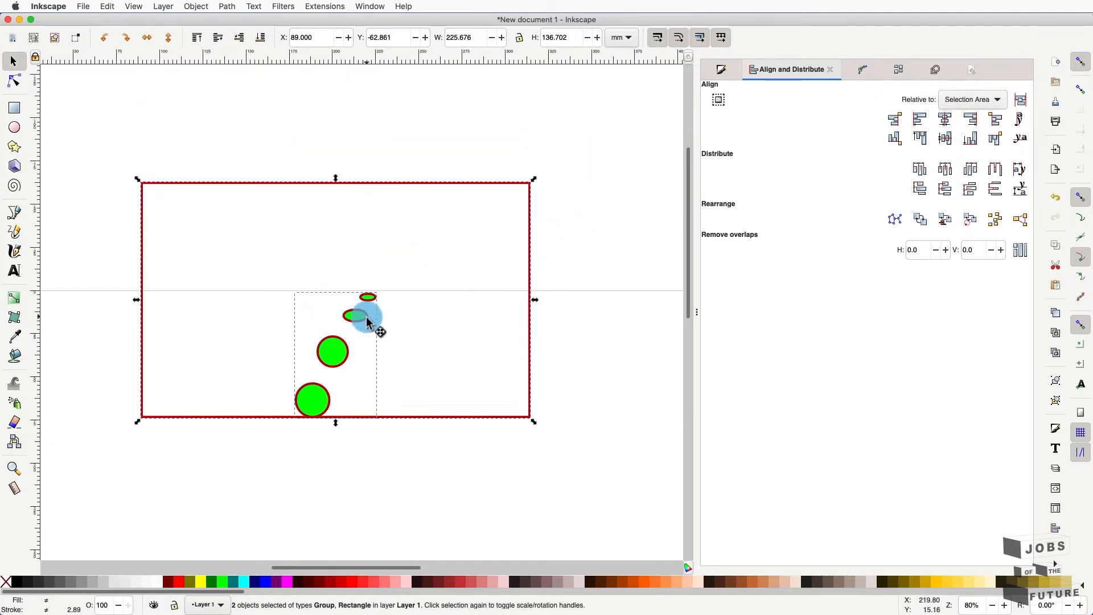
{"action": "left_click_drag", "start_coordinate": [367, 329], "coordinate": [369, 453]}
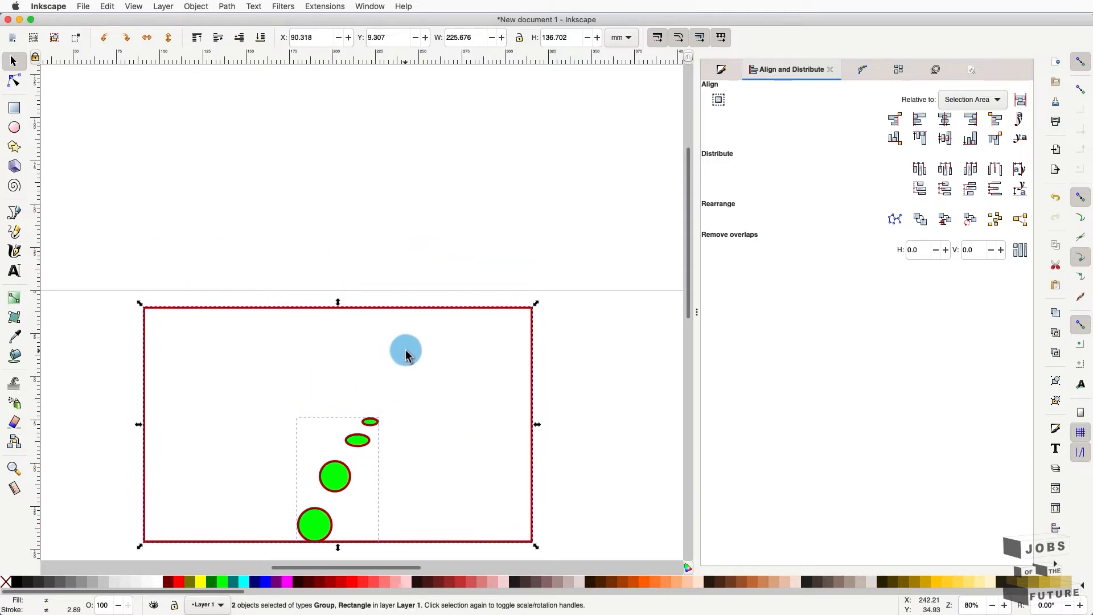
{"action": "scroll", "coordinate": [410, 352], "scroll_direction": "up", "scroll_amount": 2}
{"action": "scroll", "coordinate": [410, 352], "scroll_direction": "down", "scroll_amount": 3}
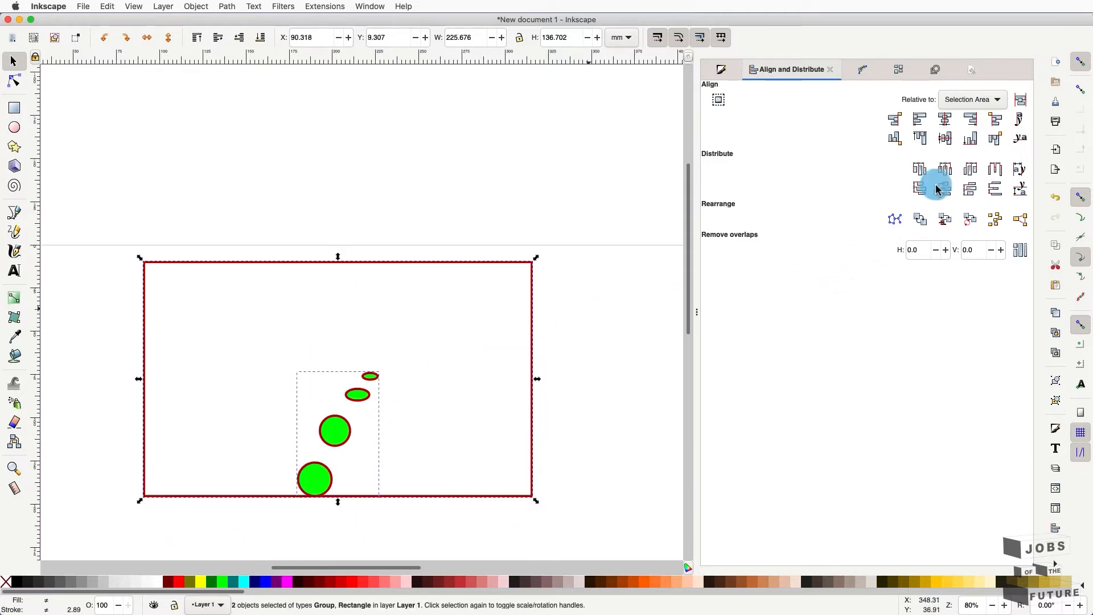
{"action": "left_click", "coordinate": [998, 143]}
{"action": "scroll", "coordinate": [273, 495], "scroll_direction": "down", "scroll_amount": 2}
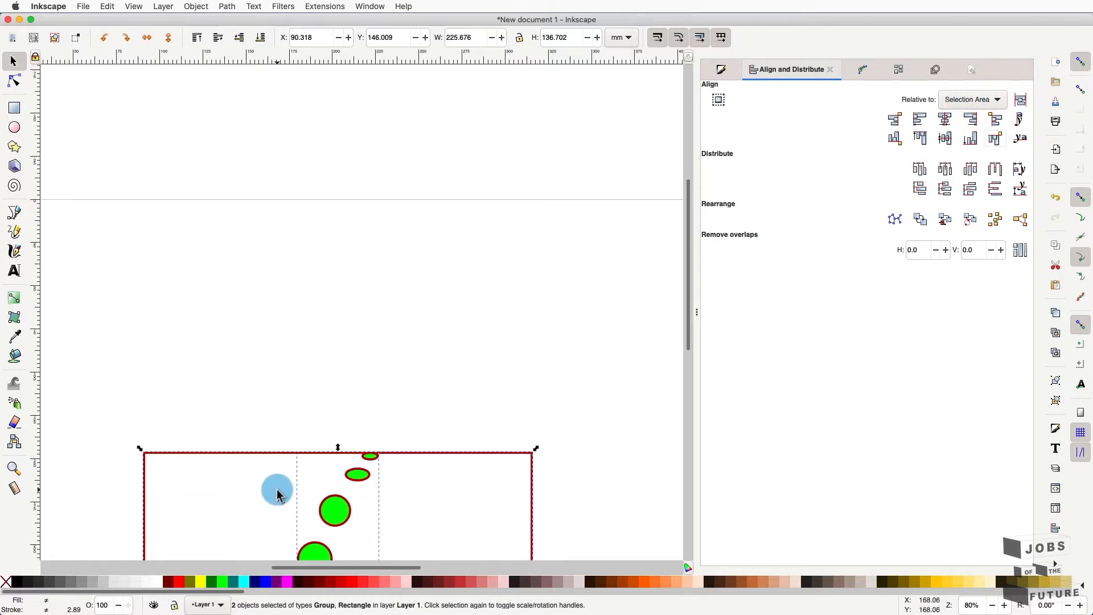
{"action": "scroll", "coordinate": [276, 494], "scroll_direction": "down", "scroll_amount": 8}
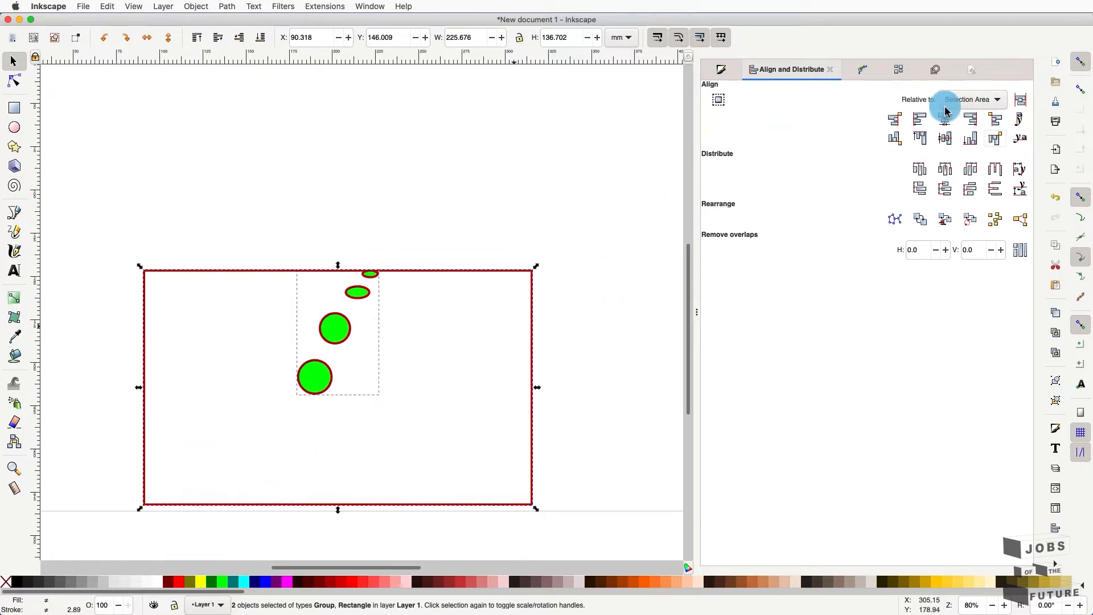
{"action": "left_click", "coordinate": [1000, 98]}
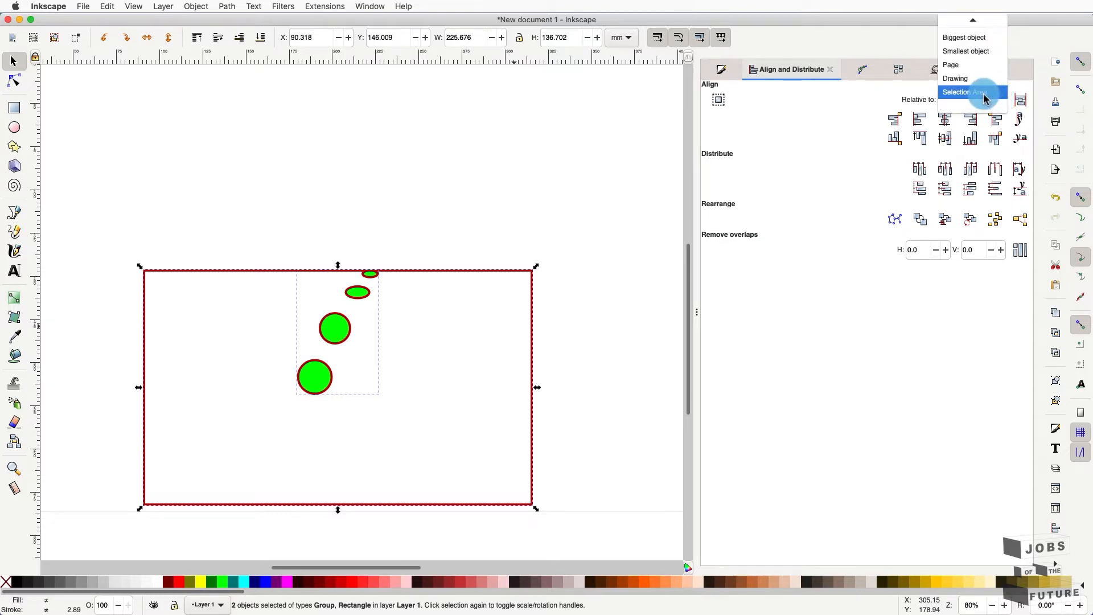
{"action": "left_click", "coordinate": [985, 92]}
{"action": "left_click", "coordinate": [644, 217]}
{"action": "left_click_drag", "start_coordinate": [643, 218], "coordinate": [114, 512]}
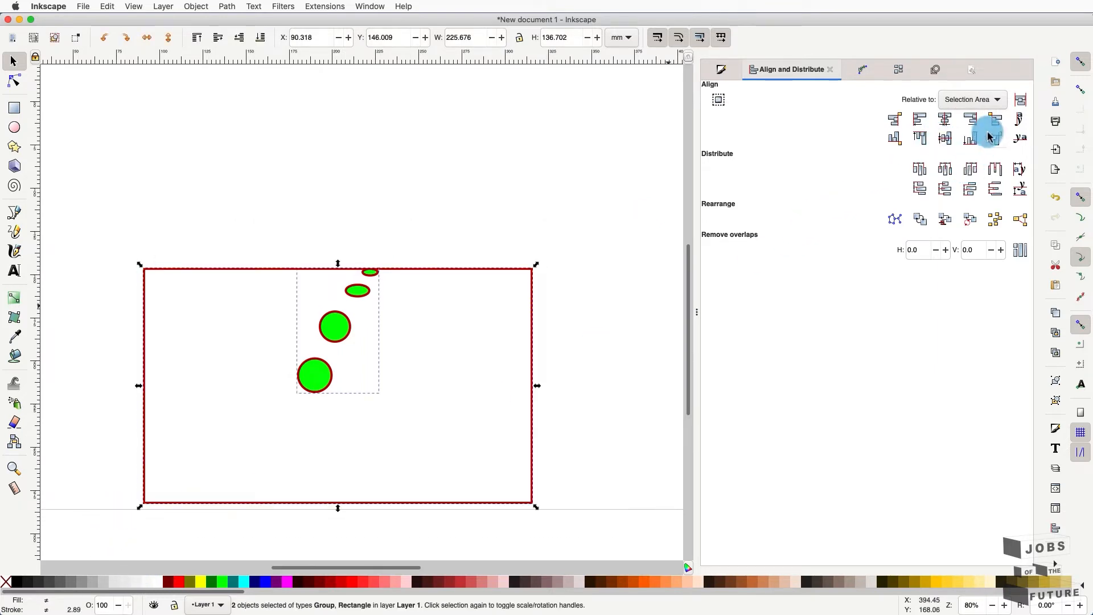
- Set Relative to: Page, centre the selection on vertical and horizontal axes, then deselect
{"action": "scroll", "coordinate": [433, 226], "scroll_direction": "down", "scroll_amount": 3}
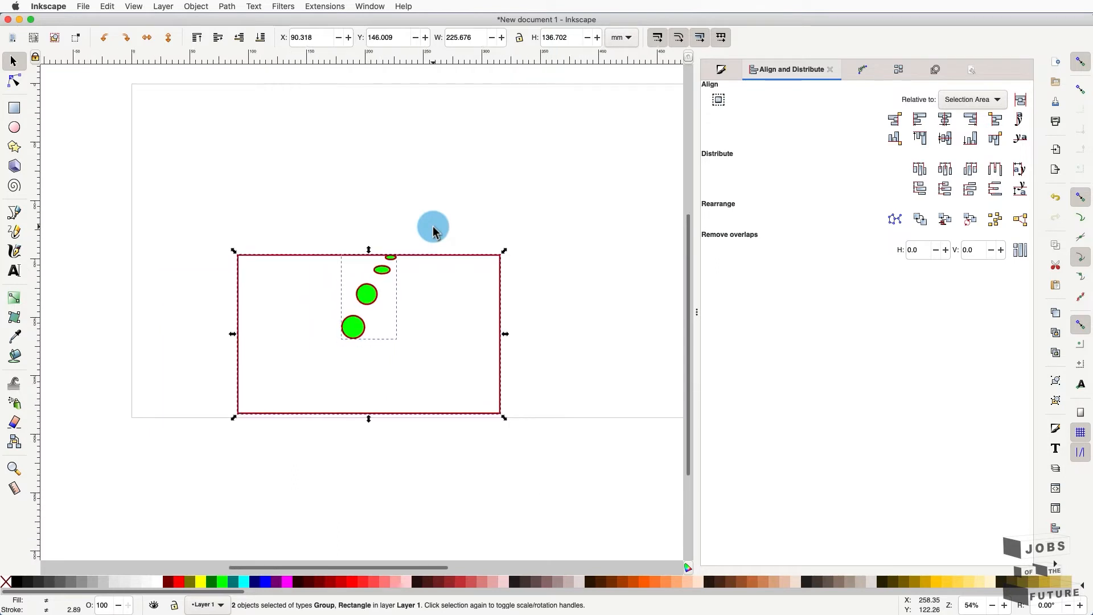
{"action": "scroll", "coordinate": [434, 226], "scroll_direction": "right", "scroll_amount": 4}
{"action": "scroll", "coordinate": [435, 227], "scroll_direction": "up", "scroll_amount": 2}
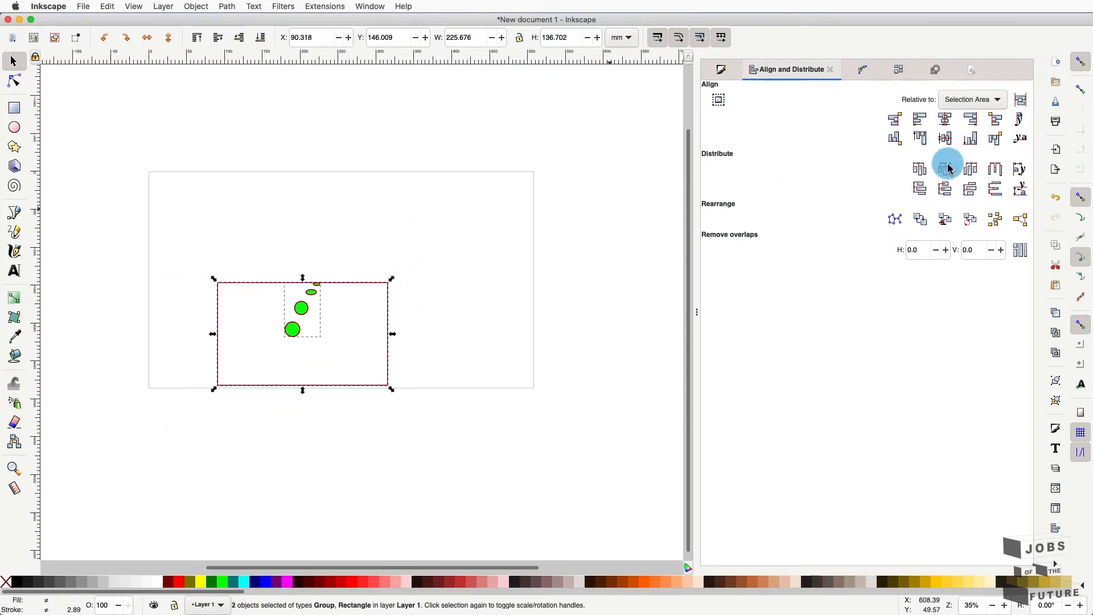
{"action": "left_click", "coordinate": [996, 101]}
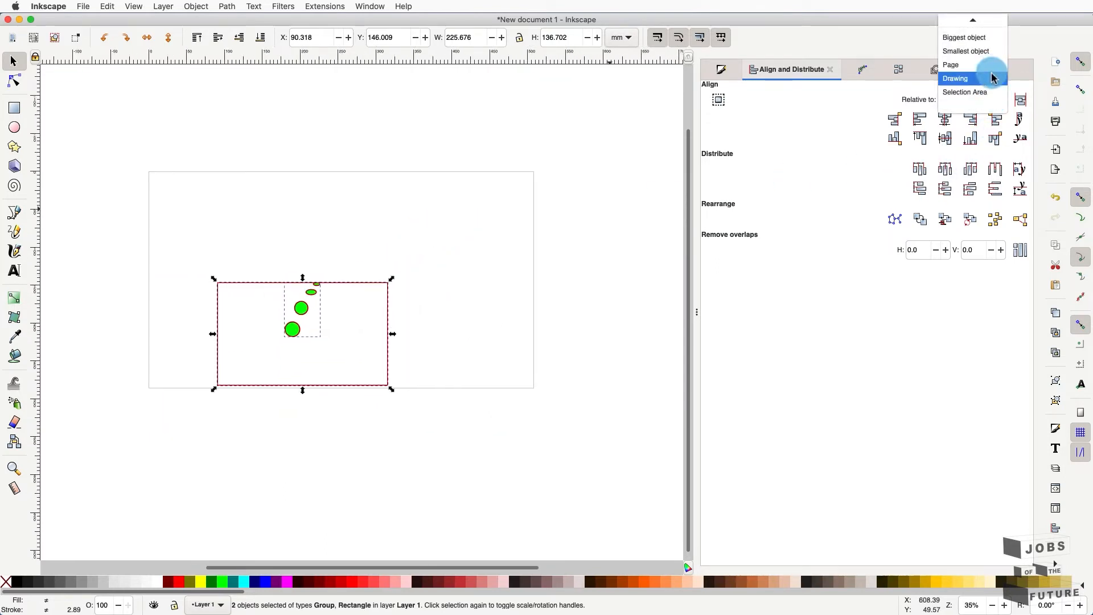
{"action": "left_click", "coordinate": [988, 73]}
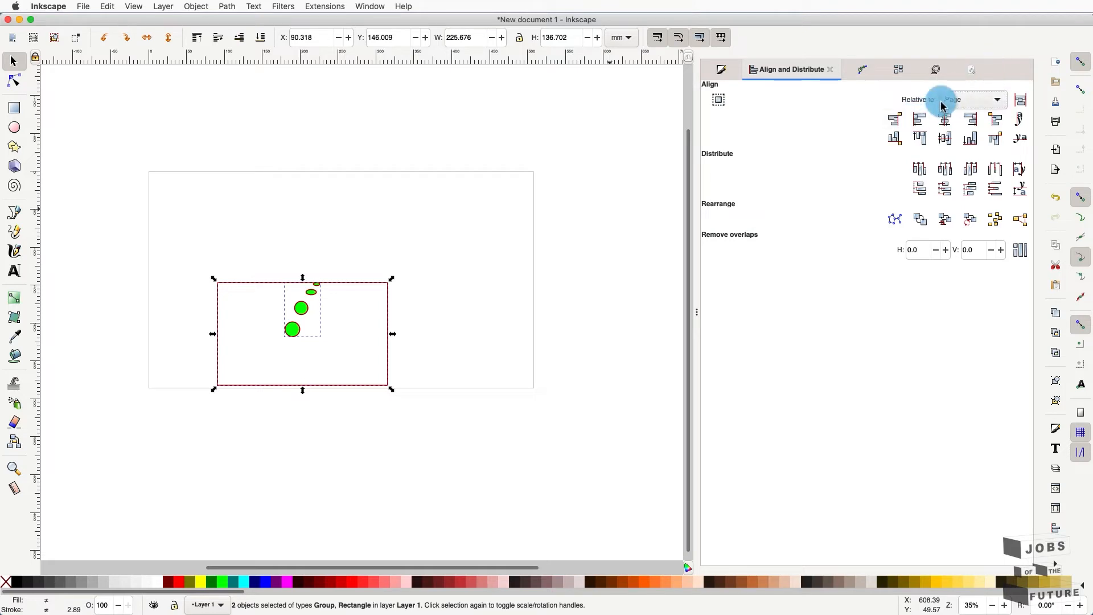
{"action": "left_click", "coordinate": [945, 119]}
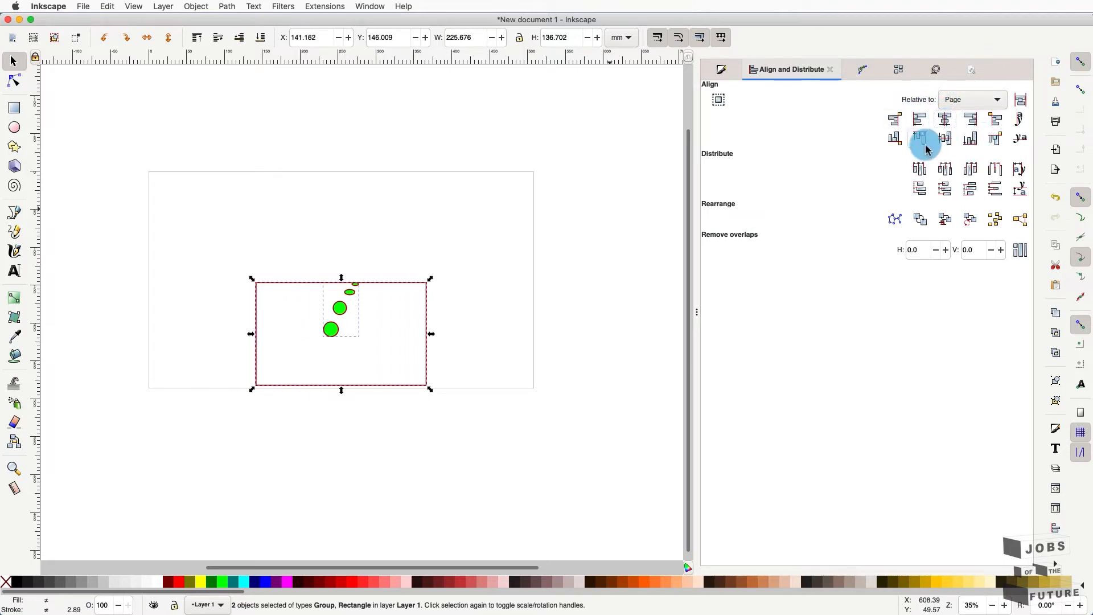
{"action": "left_click", "coordinate": [945, 139]}
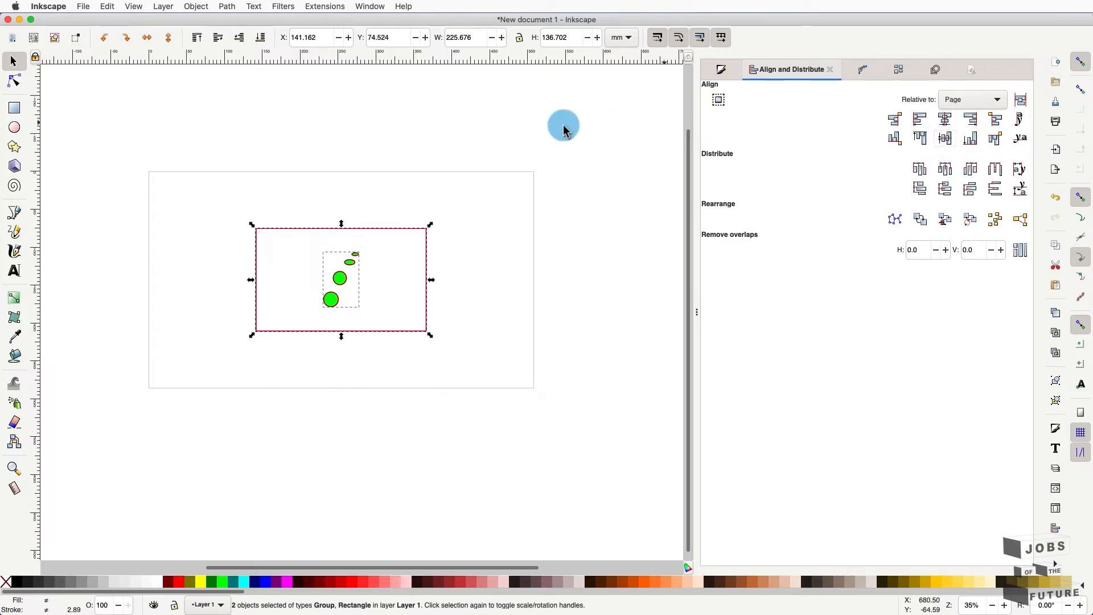
{"action": "left_click", "coordinate": [512, 128]}
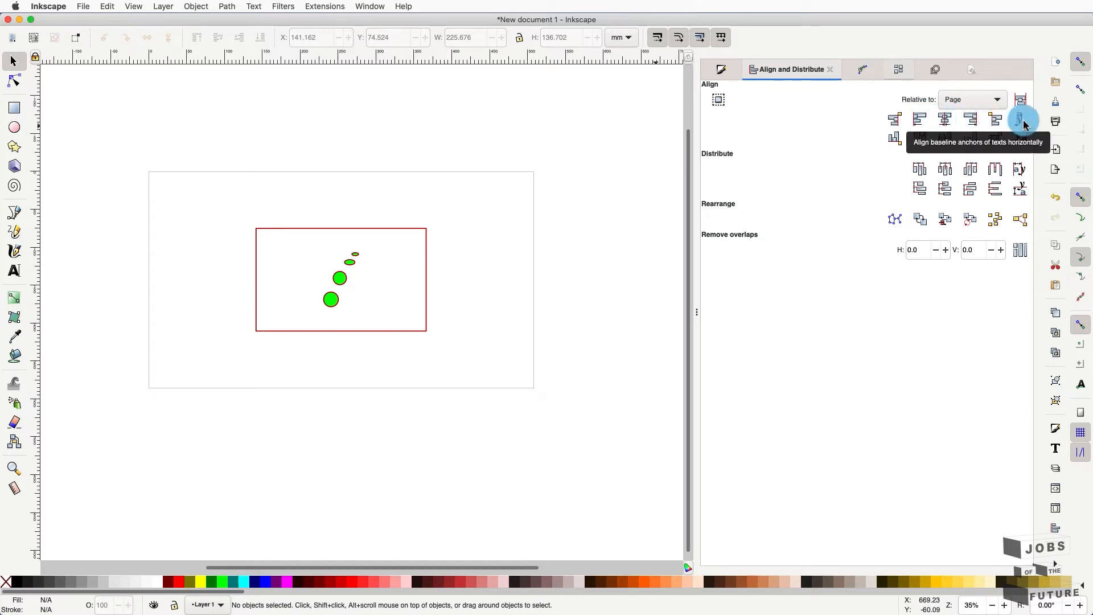
- With Page kept as reference, select the four circles and apply Exchange positions and Randomize
{"action": "left_click", "coordinate": [995, 98]}
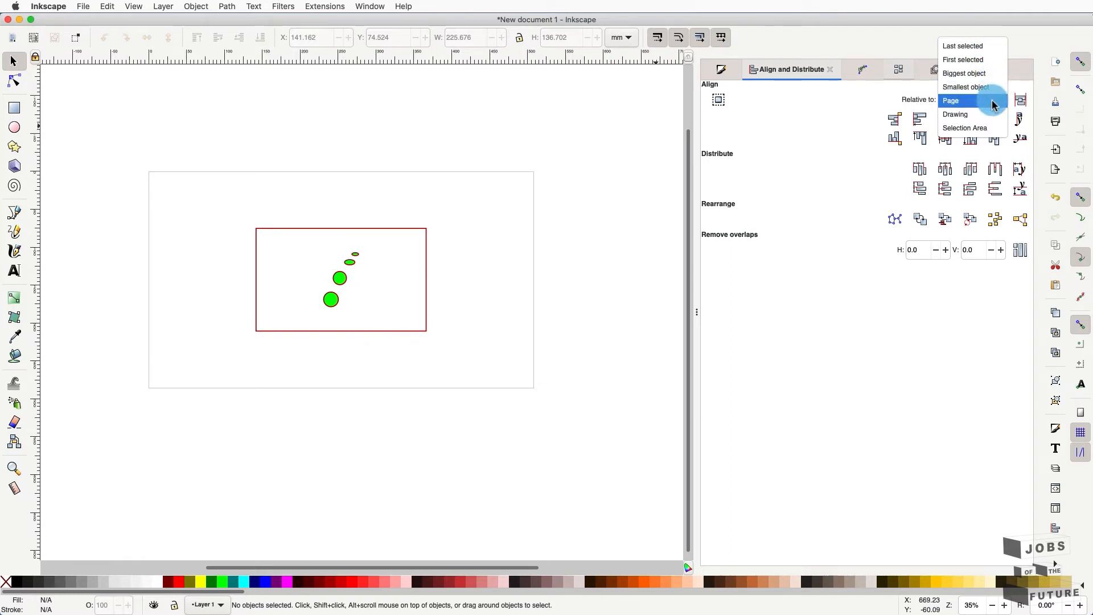
{"action": "left_click", "coordinate": [831, 147]}
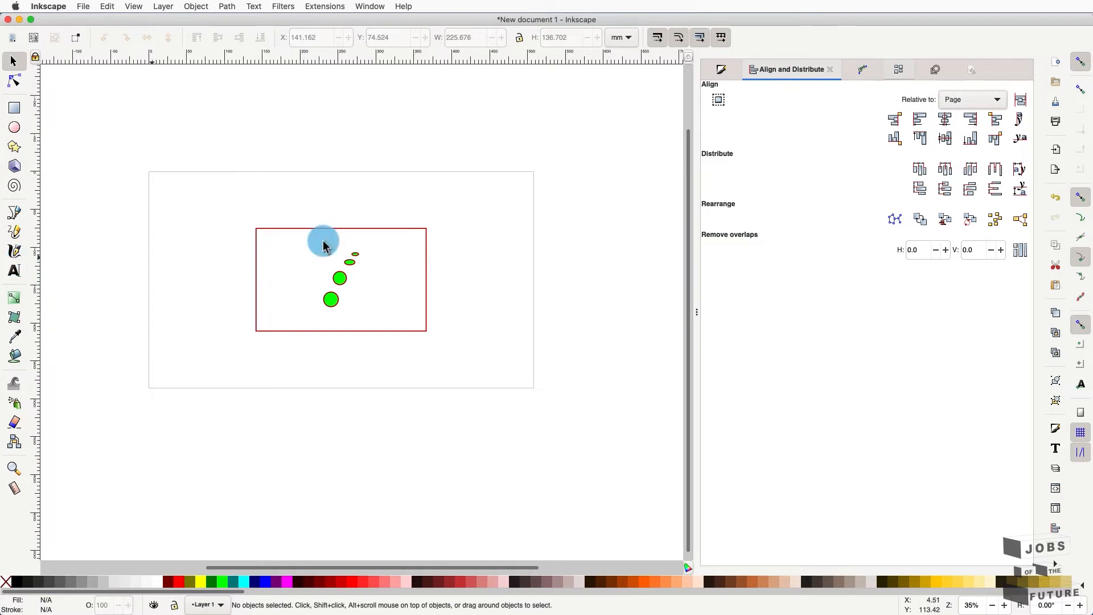
{"action": "left_click_drag", "start_coordinate": [304, 241], "coordinate": [383, 319]}
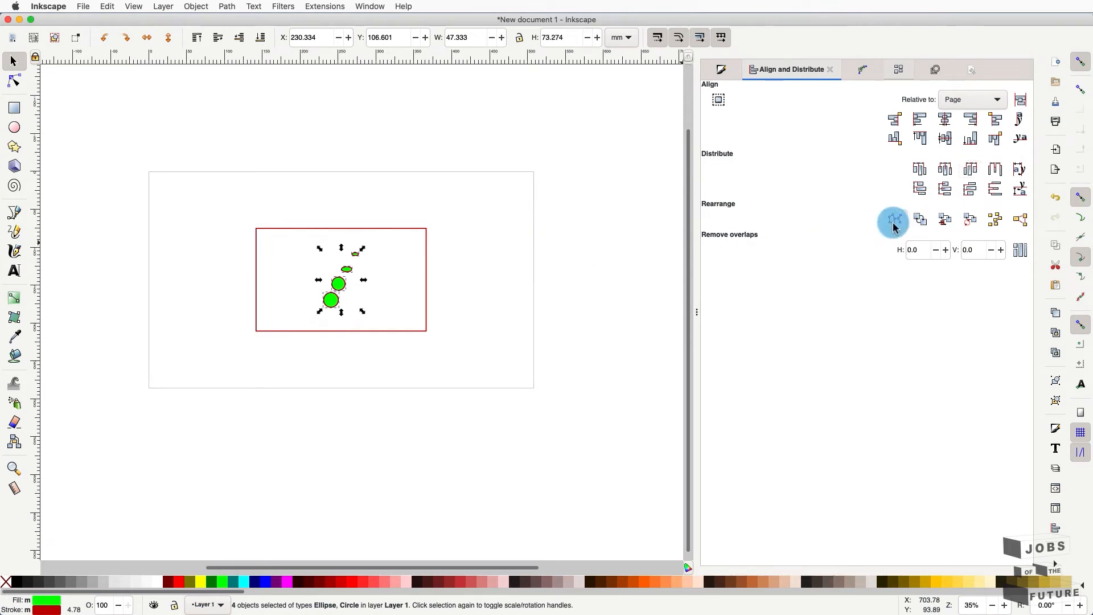
{"action": "left_click", "coordinate": [927, 226]}
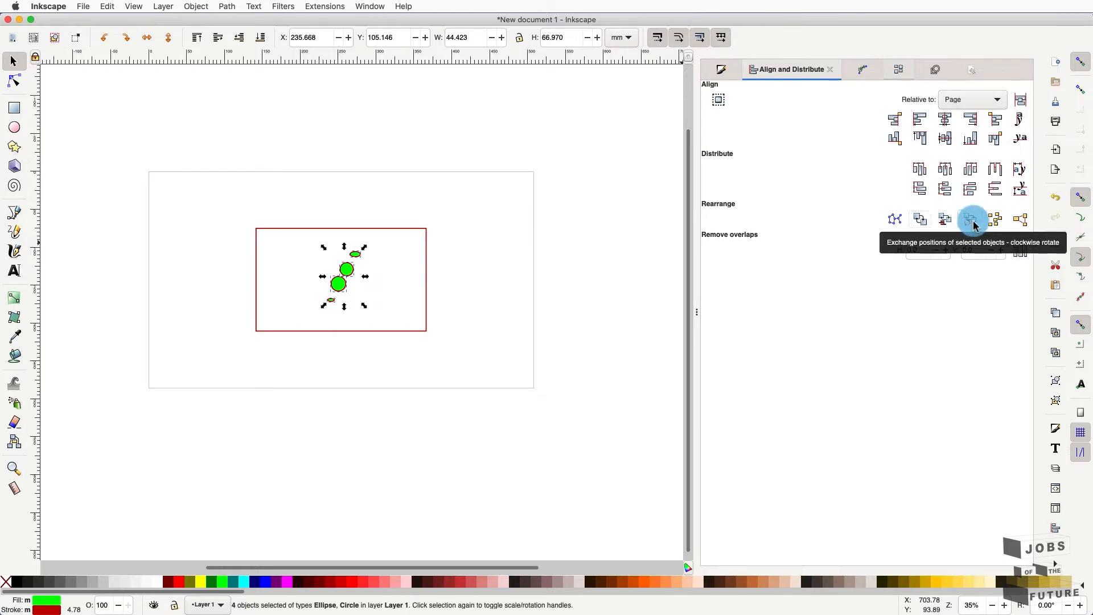
{"action": "left_click", "coordinate": [994, 220]}
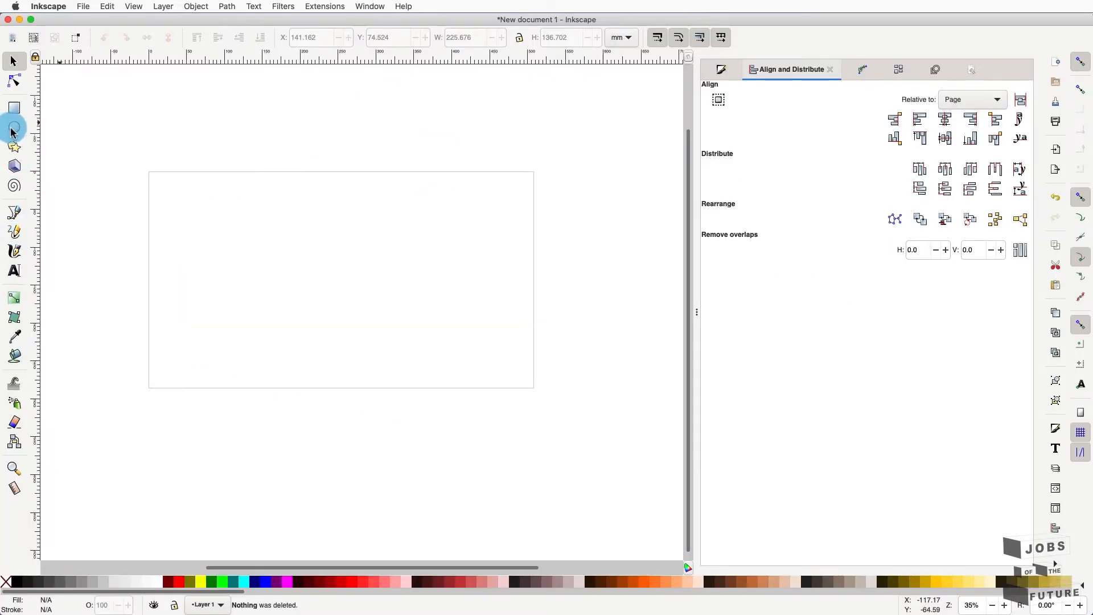
- Draw a circle outward from its centre, replacing the first attempt, and fill it fuchsia
{"action": "left_click", "coordinate": [14, 129]}
{"action": "left_click_drag", "start_coordinate": [259, 248], "coordinate": [367, 325]}
{"action": "key", "text": "Delete"}
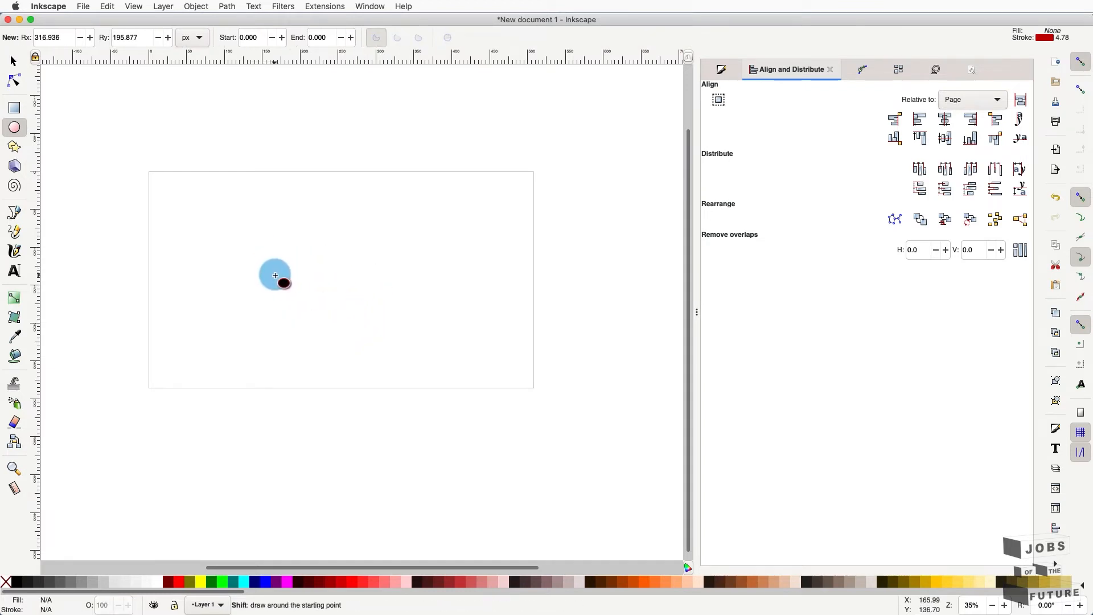
{"action": "left_click_drag", "start_coordinate": [276, 272], "coordinate": [342, 327]}
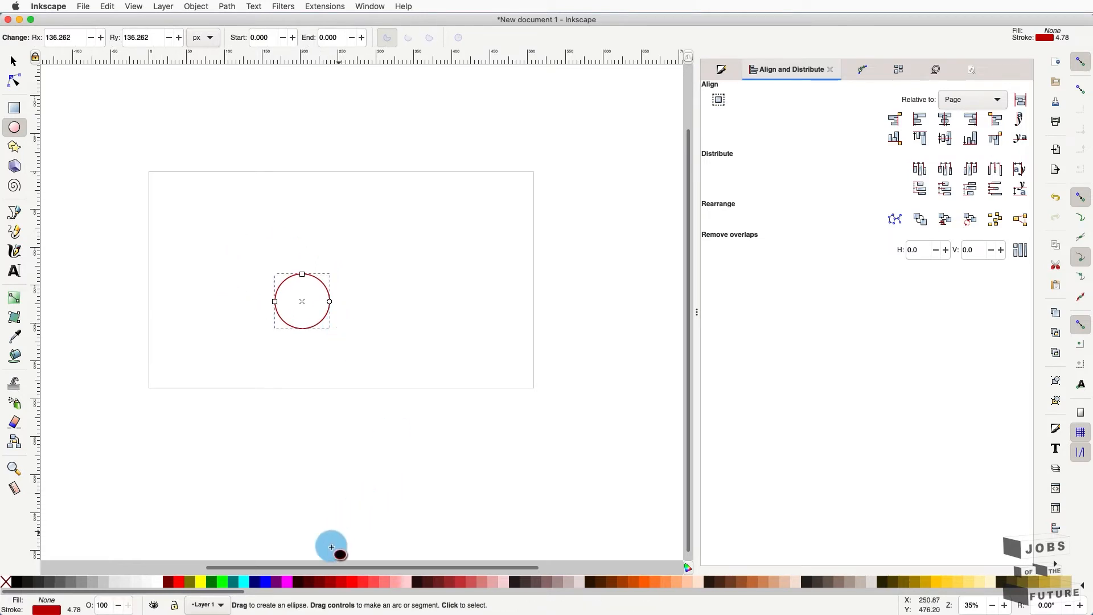
{"action": "left_click", "coordinate": [287, 589]}
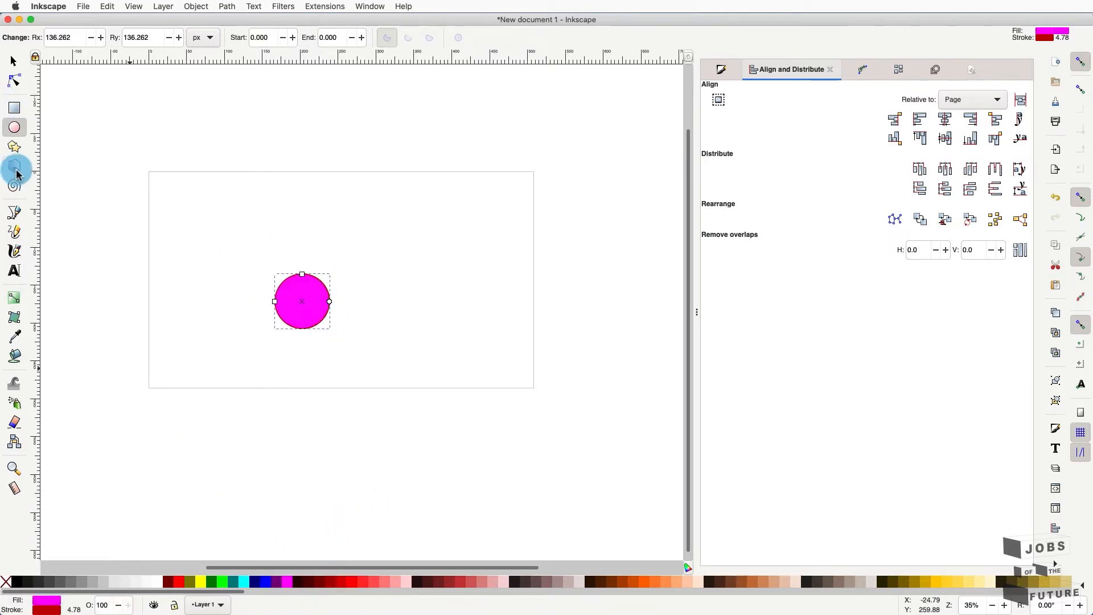
- Draw two tall ellipses as left and right ears, then select all three shapes
{"action": "left_click_drag", "start_coordinate": [280, 233], "coordinate": [298, 295]}
{"action": "left_click_drag", "start_coordinate": [332, 227], "coordinate": [307, 298]}
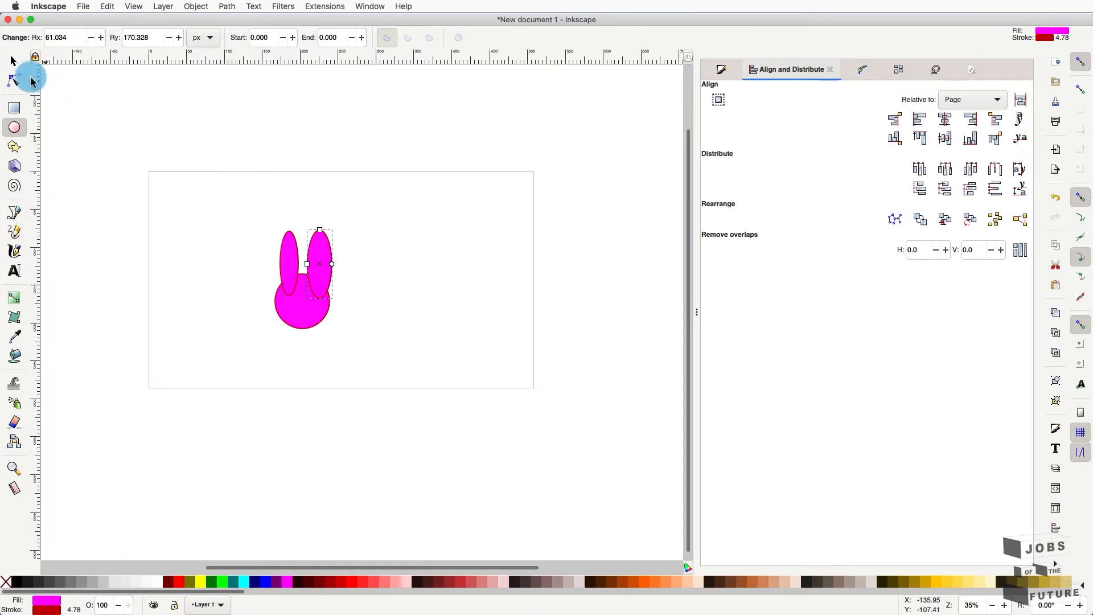
{"action": "left_click", "coordinate": [14, 61]}
{"action": "left_click_drag", "start_coordinate": [367, 357], "coordinate": [261, 193]}
- Give the three bunny shapes a blue stroke (hue 252), group them and shift the group right
{"action": "left_click", "coordinate": [724, 70]}
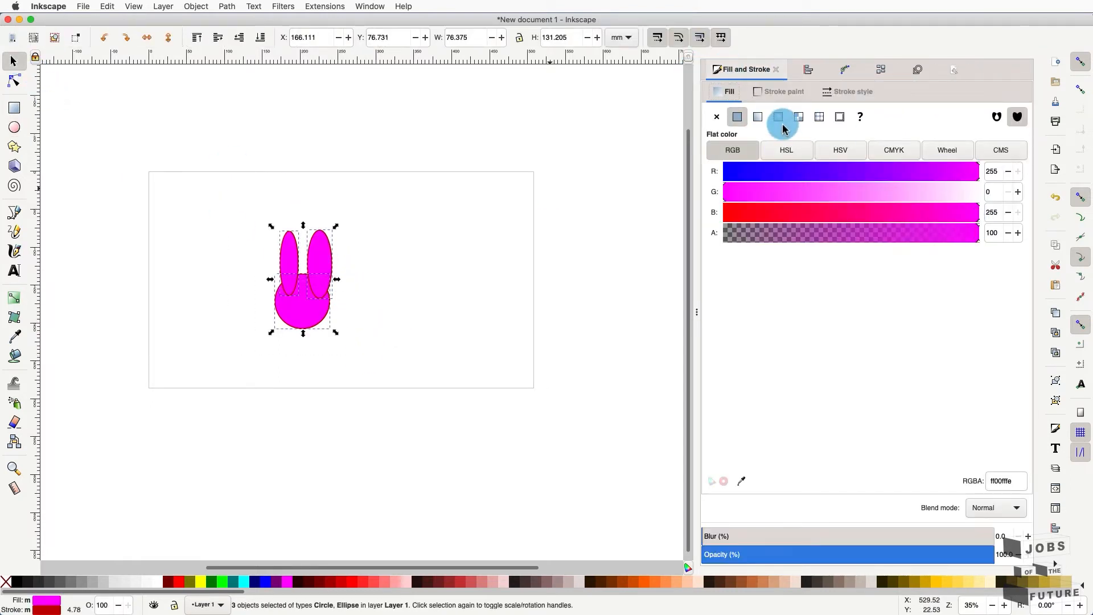
{"action": "left_click", "coordinate": [760, 92]}
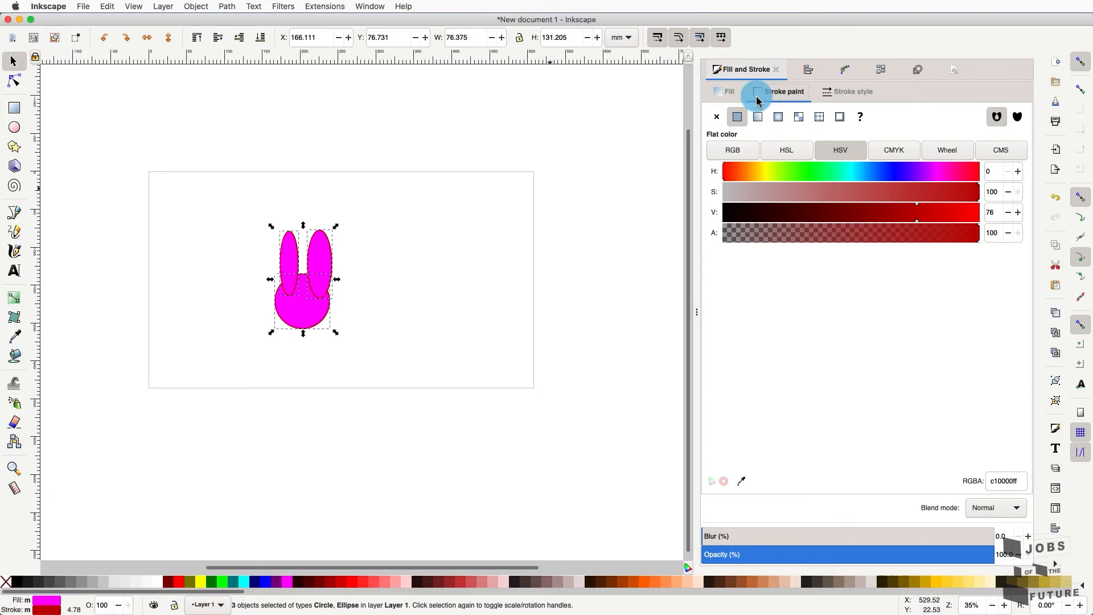
{"action": "left_click", "coordinate": [903, 174]}
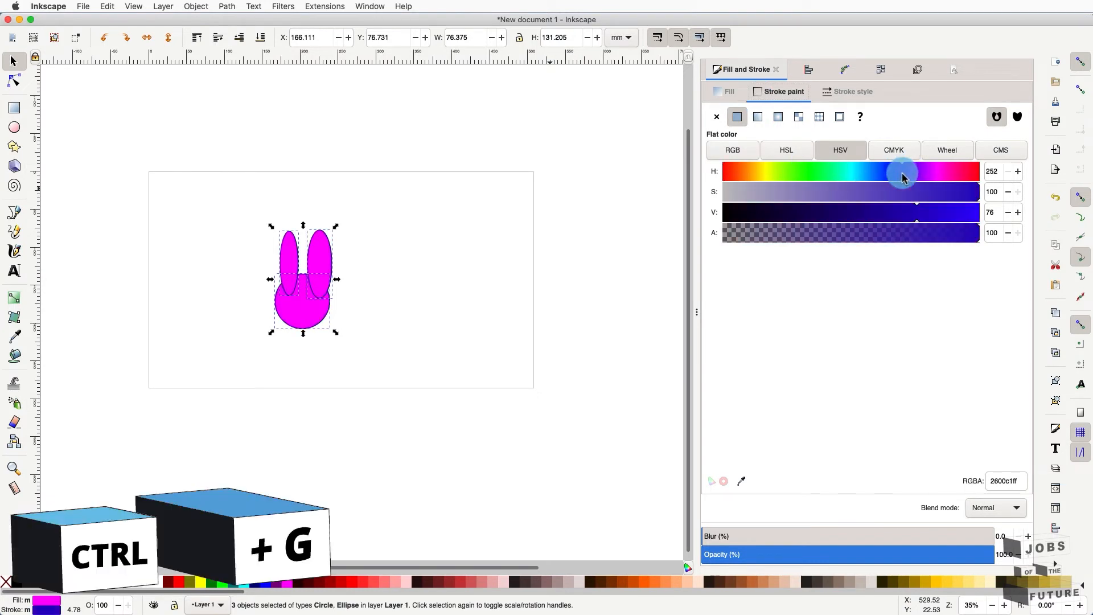
{"action": "left_click", "coordinate": [459, 244]}
{"action": "left_click_drag", "start_coordinate": [406, 187], "coordinate": [249, 369]}
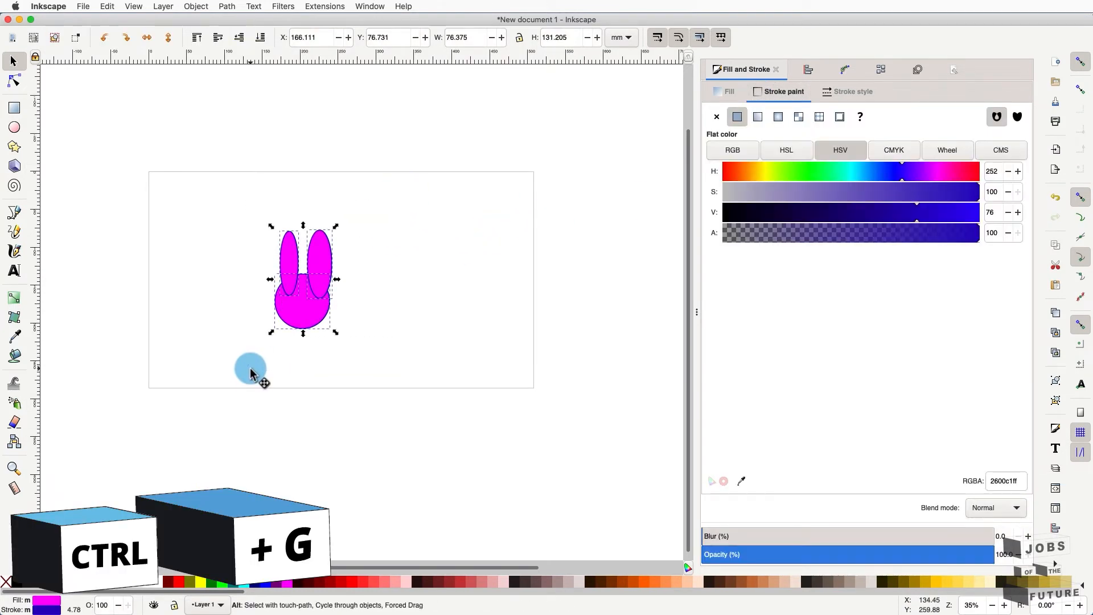
{"action": "key", "text": "ctrl+g"}
{"action": "left_click", "coordinate": [414, 352]}
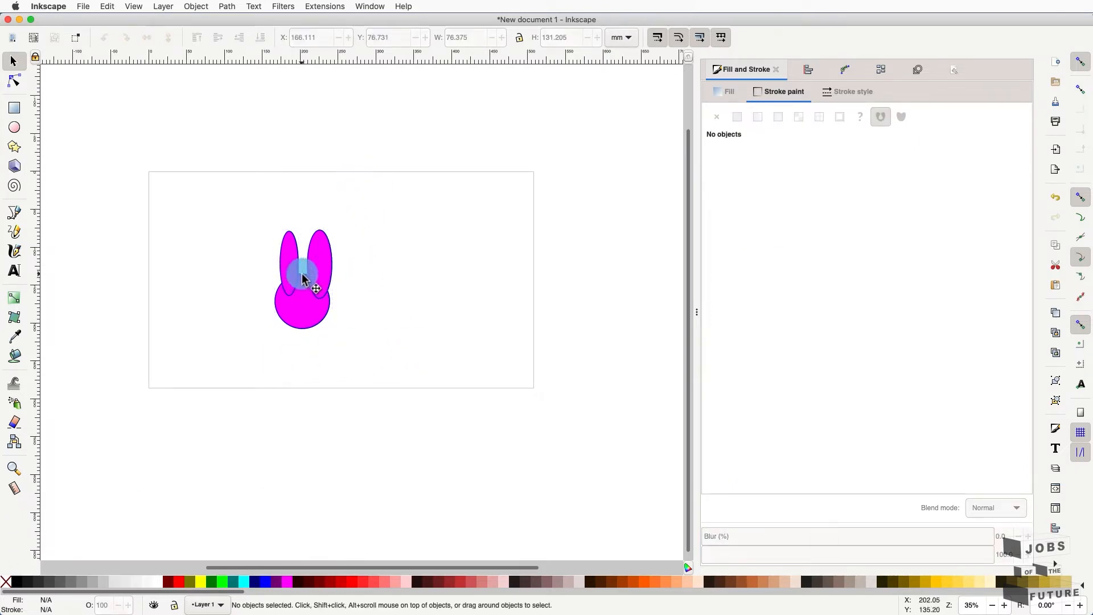
{"action": "left_click_drag", "start_coordinate": [336, 273], "coordinate": [365, 269]}
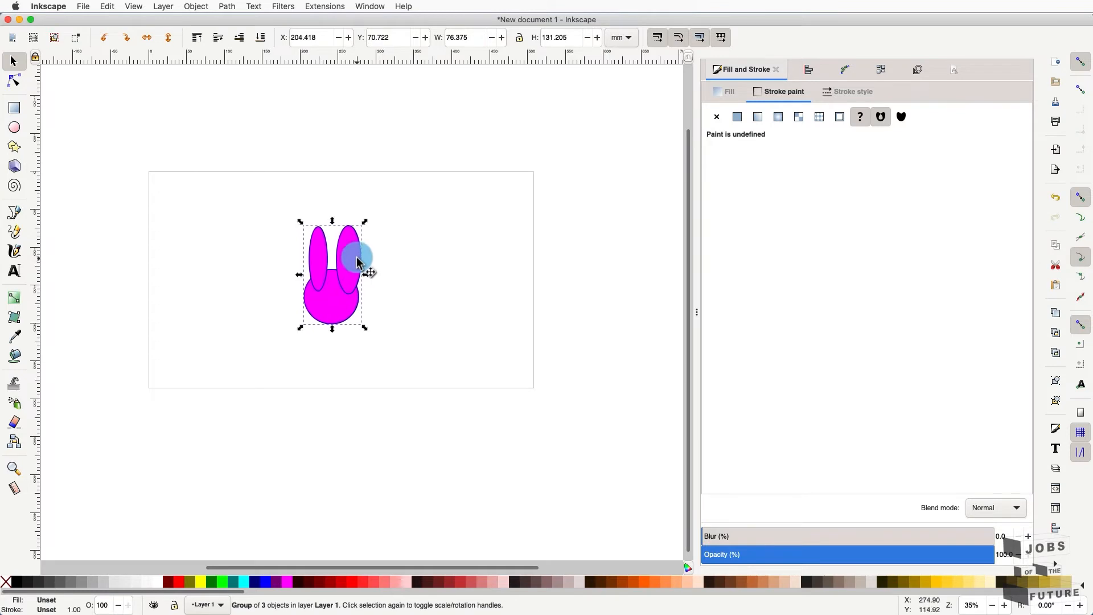
- Ungroup the shapes and union the head and both ears into one path with Path > Union
{"action": "key", "text": "ctrl+shift+g"}
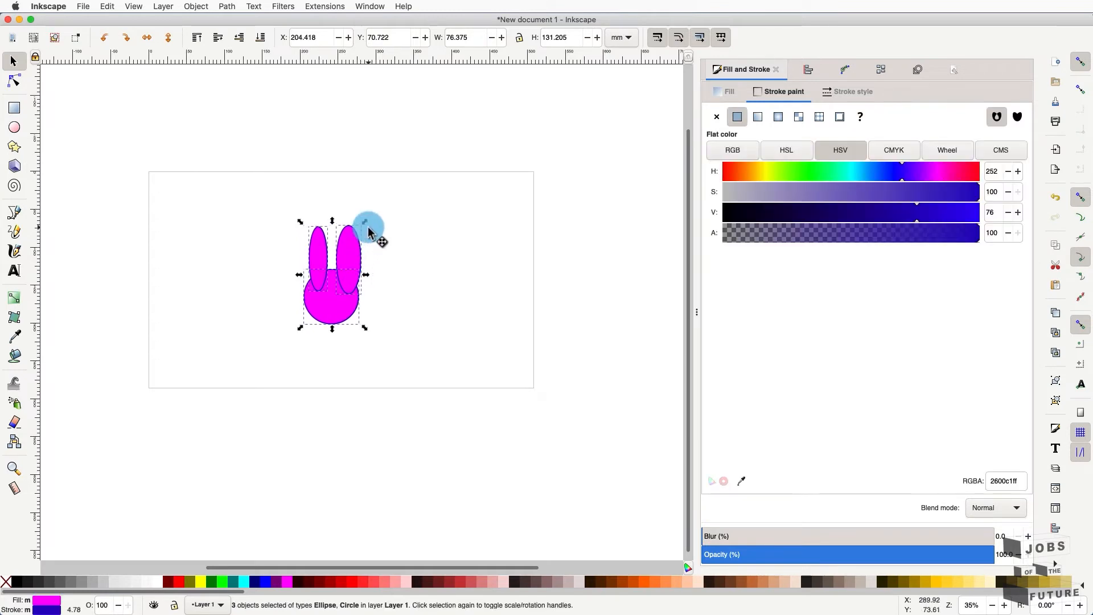
{"action": "left_click", "coordinate": [193, 6]}
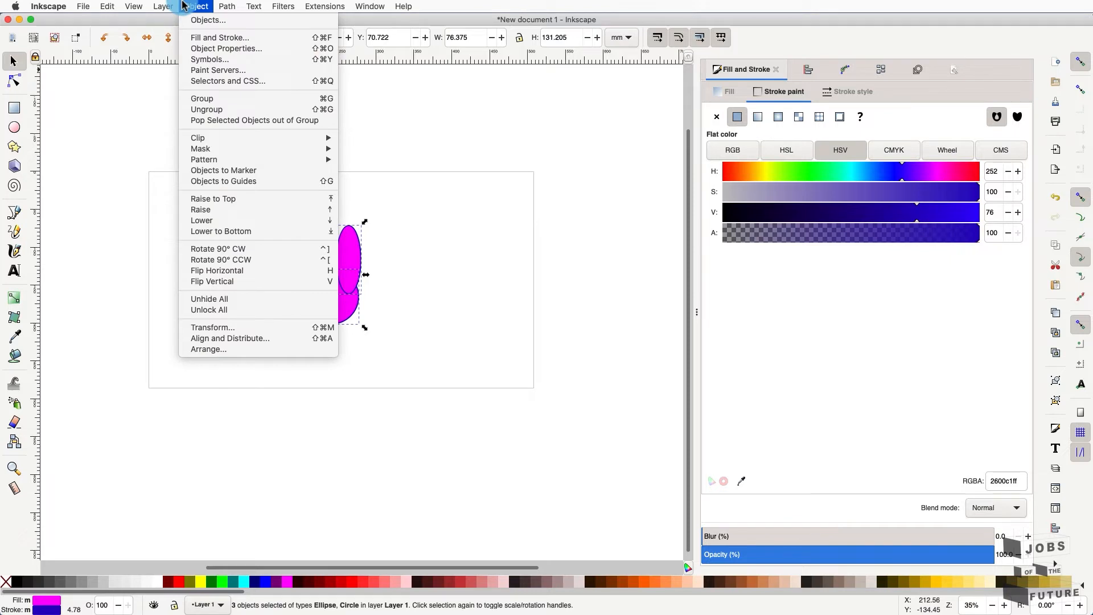
{"action": "mouse_move", "coordinate": [216, 5]}
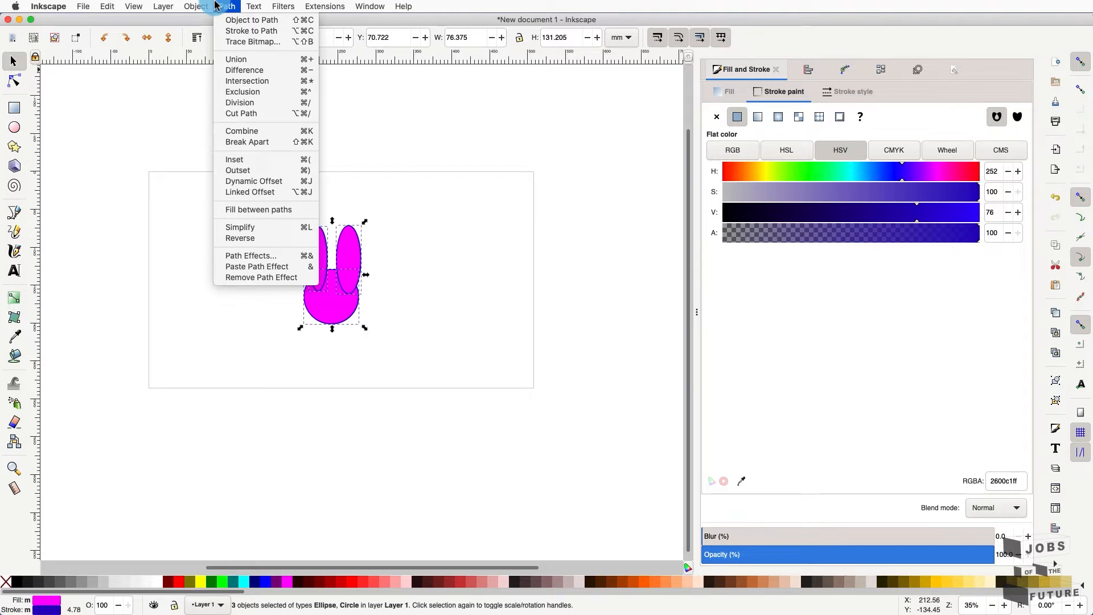
{"action": "left_click", "coordinate": [219, 6]}
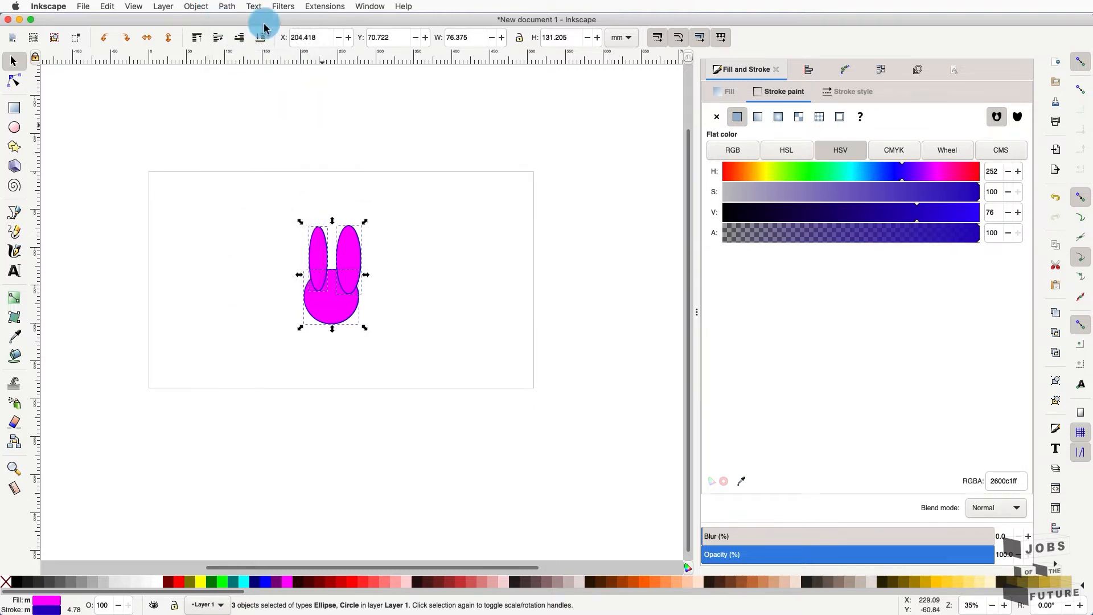
{"action": "left_click", "coordinate": [229, 6]}
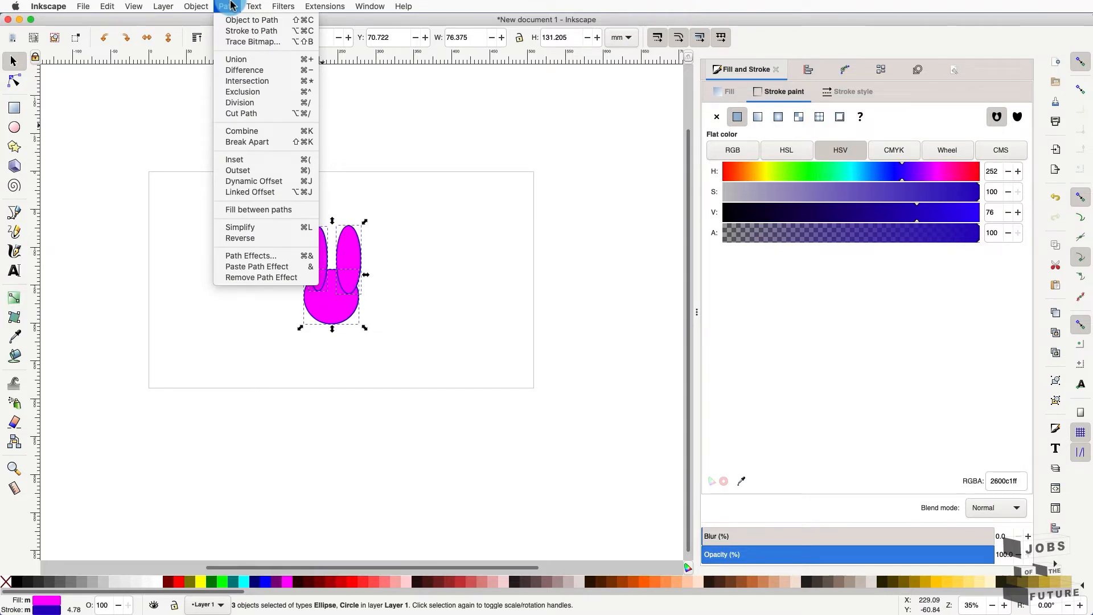
{"action": "left_click", "coordinate": [248, 59]}
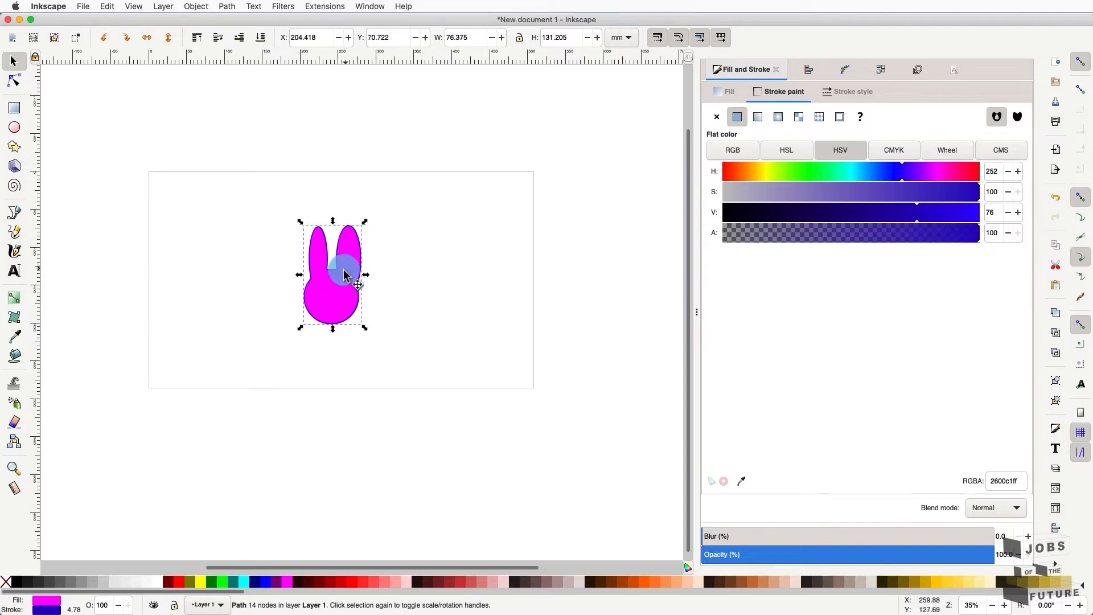
- Move the rabbit silhouette to the left on the page
{"action": "scroll", "coordinate": [344, 276], "scroll_direction": "up", "scroll_amount": 3}
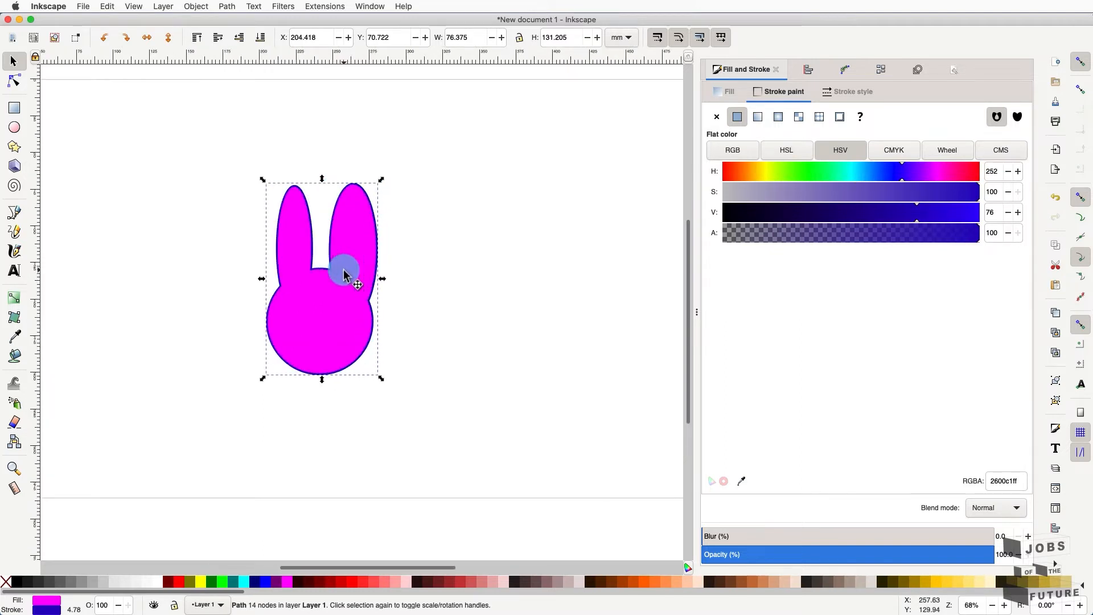
{"action": "scroll", "coordinate": [344, 276], "scroll_direction": "up", "scroll_amount": 1}
{"action": "left_click_drag", "start_coordinate": [344, 275], "coordinate": [325, 322]}
{"action": "left_click_drag", "start_coordinate": [325, 318], "coordinate": [234, 334]}
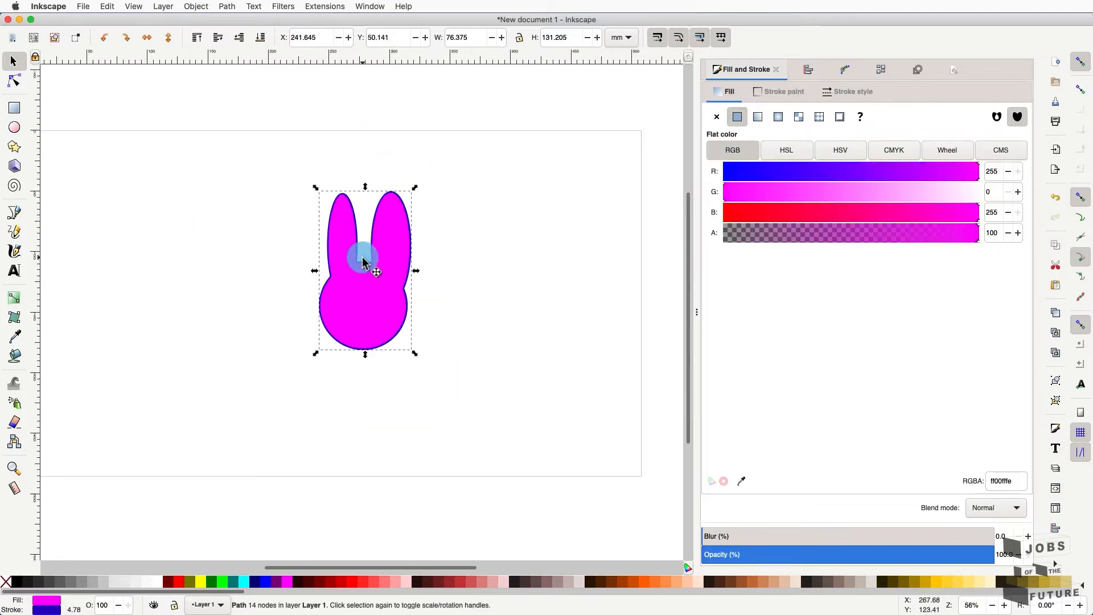
{"action": "scroll", "coordinate": [363, 258], "scroll_direction": "up", "scroll_amount": 2}
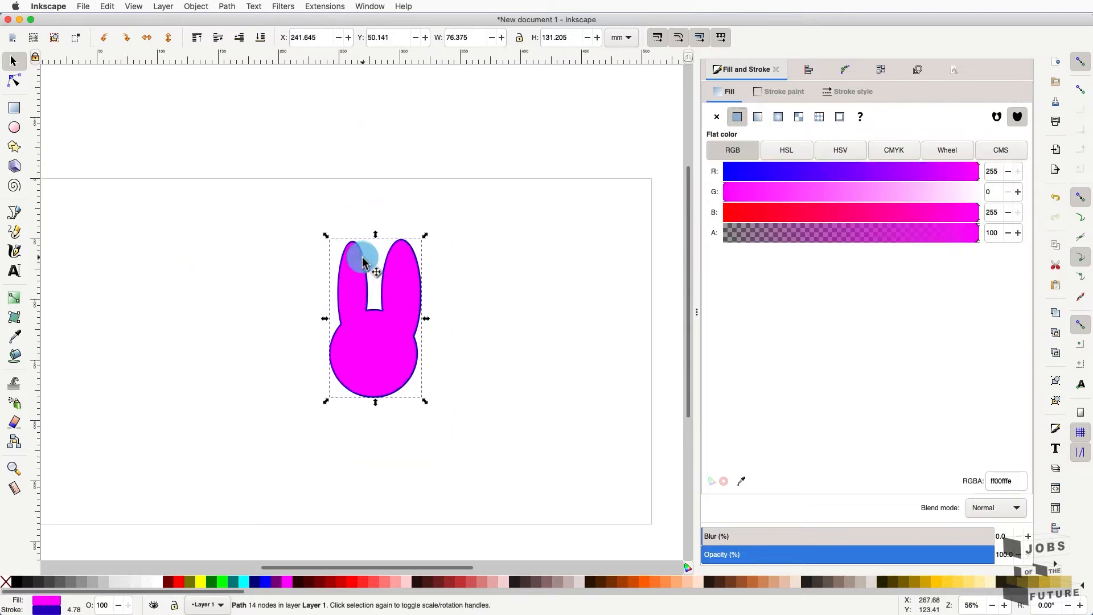
{"action": "scroll", "coordinate": [362, 258], "scroll_direction": "left", "scroll_amount": 1}
{"action": "left_click_drag", "start_coordinate": [362, 262], "coordinate": [355, 269]}
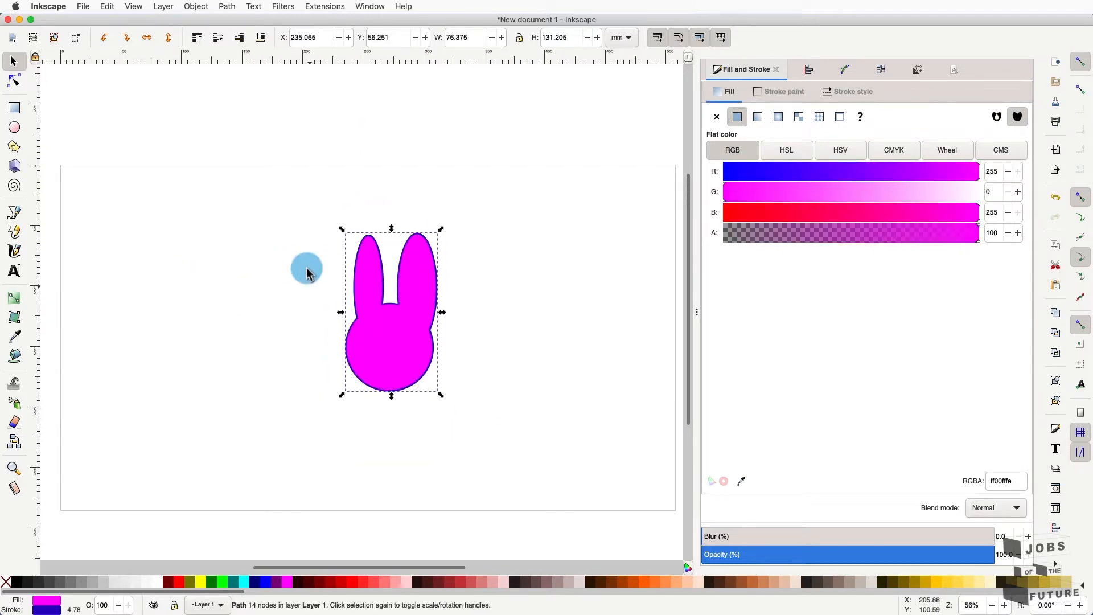
- Draw a large circle left of the rabbit and a small circle inside it
{"action": "left_click", "coordinate": [14, 127]}
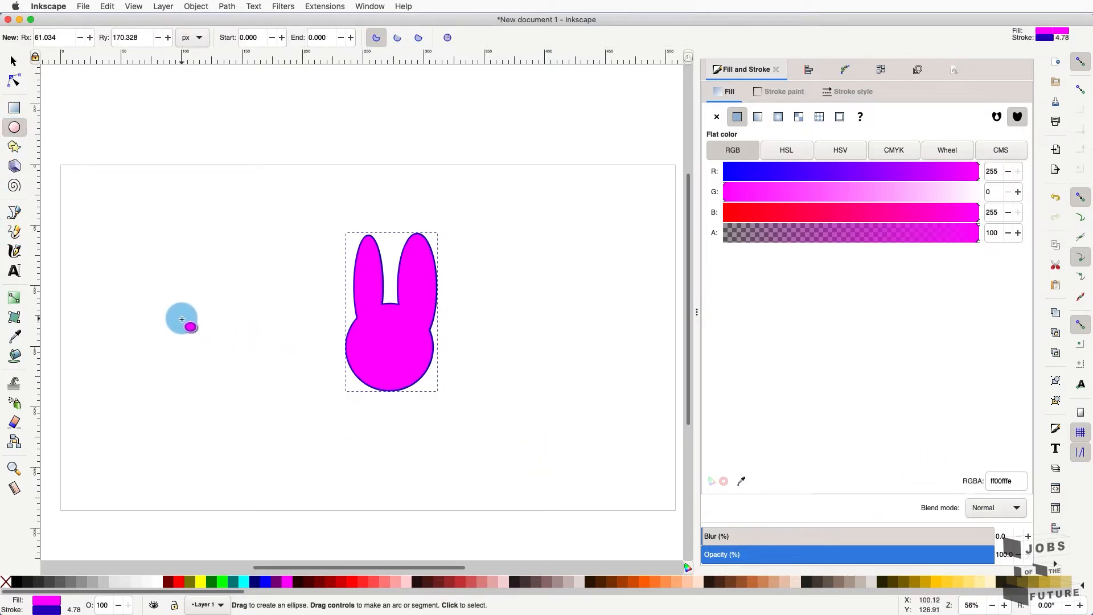
{"action": "left_click_drag", "start_coordinate": [182, 319], "coordinate": [271, 403]}
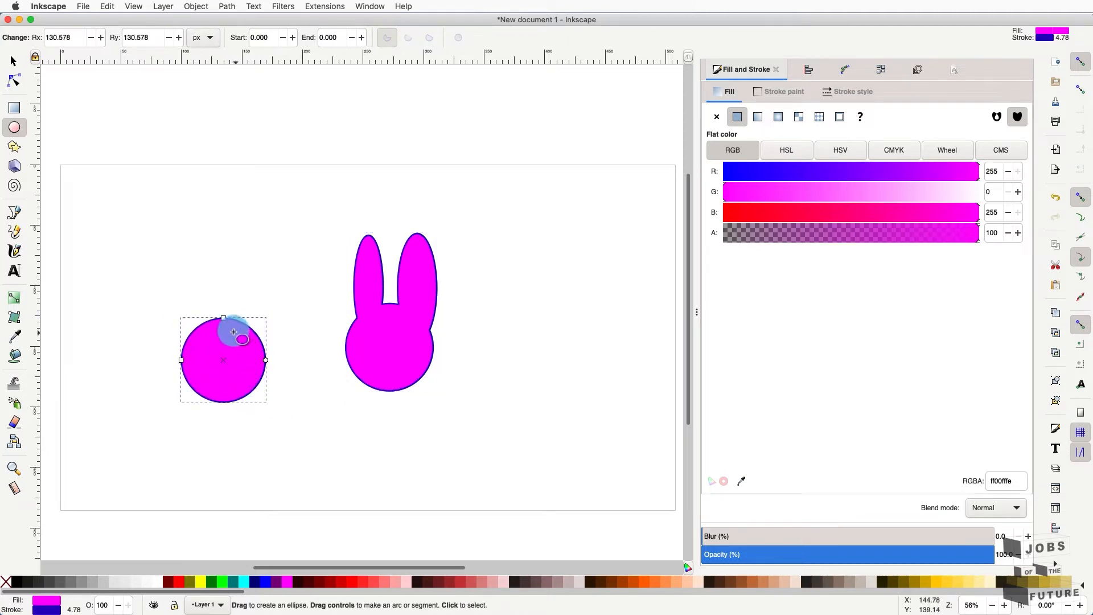
{"action": "mouse_move", "coordinate": [228, 325]}
{"action": "left_mouse_down"}
{"action": "mouse_move", "coordinate": [243, 348]}
{"action": "mouse_move", "coordinate": [236, 320]}
{"action": "left_mouse_up"}
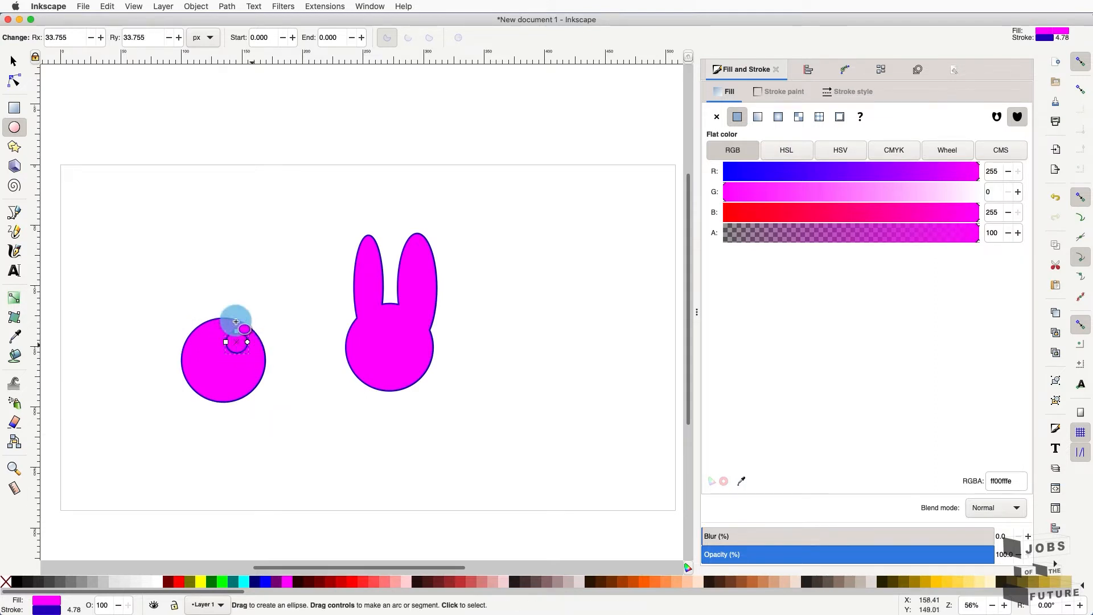
- Select both circles, apply Path > Difference to cut the hole, and move the result up-left
{"action": "left_click", "coordinate": [11, 63]}
{"action": "left_click", "coordinate": [262, 381], "text": "shift"}
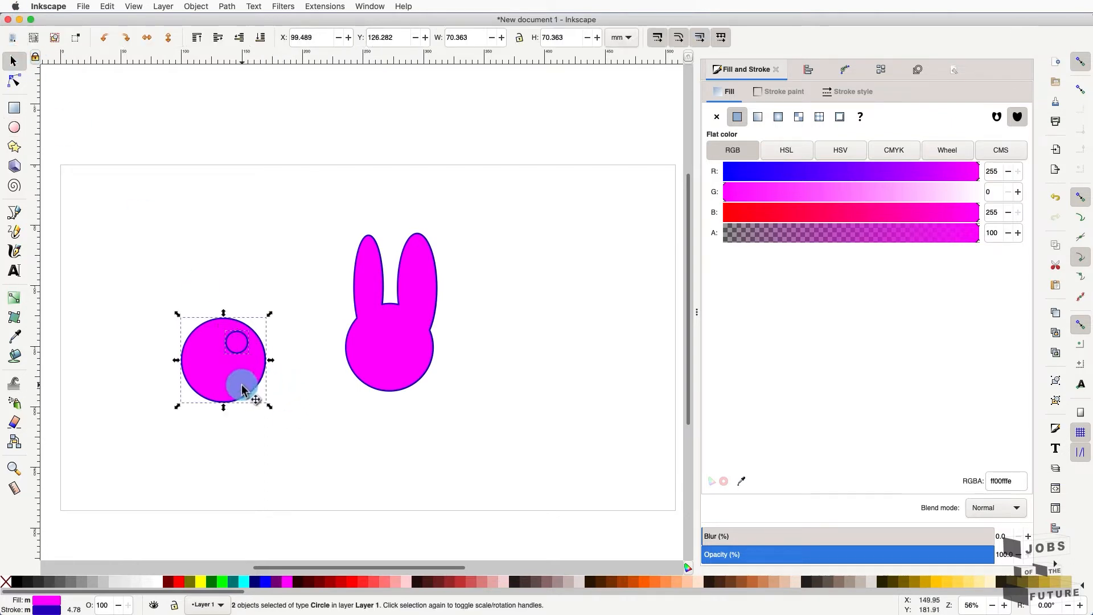
{"action": "left_click", "coordinate": [217, 6]}
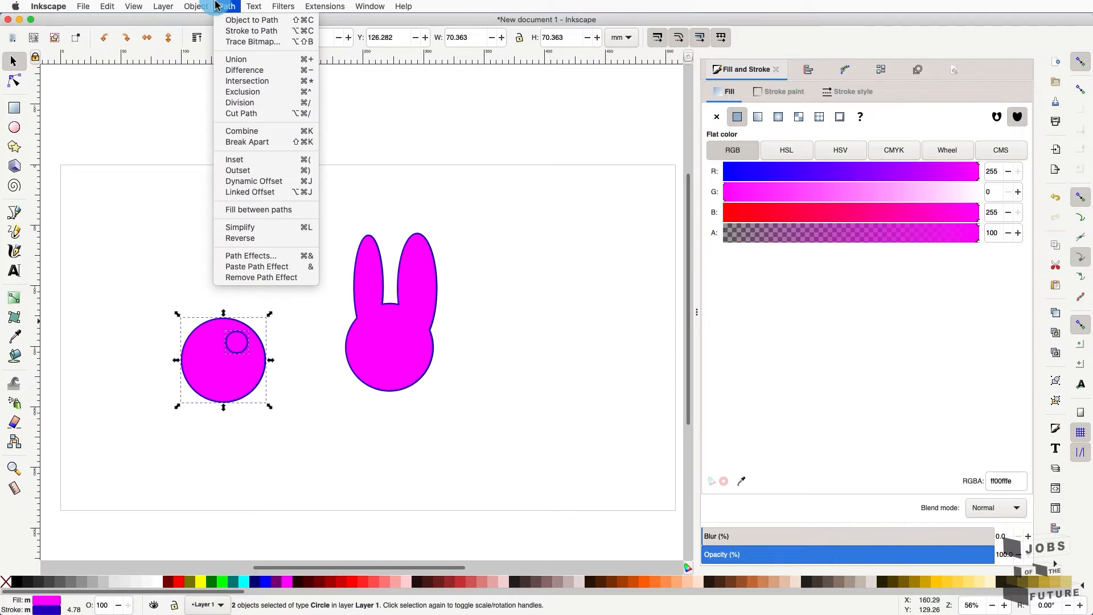
{"action": "left_click", "coordinate": [243, 74]}
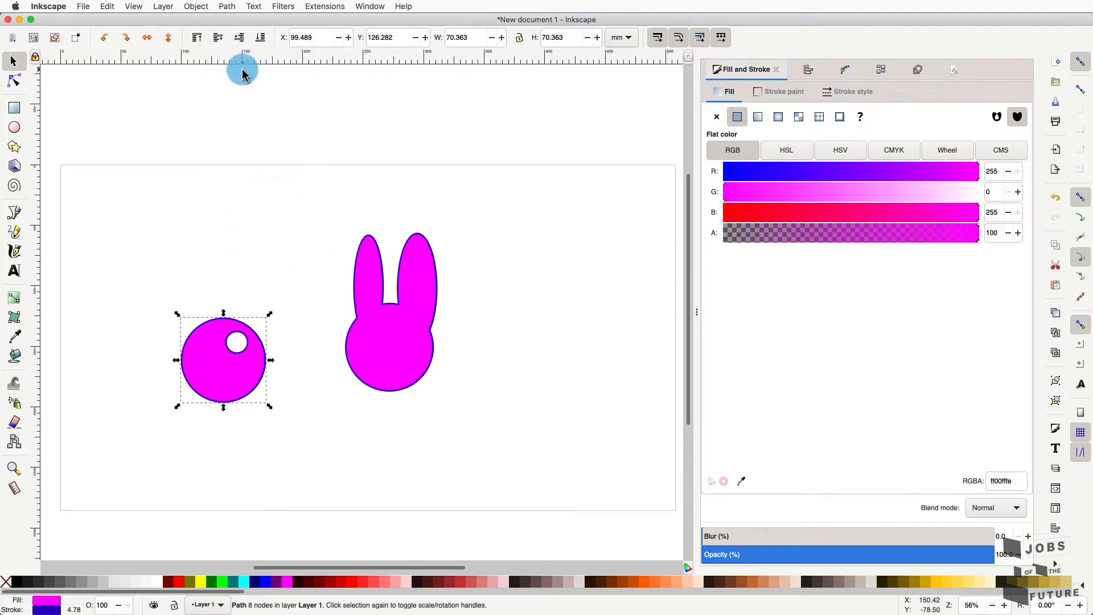
{"action": "left_click", "coordinate": [220, 256]}
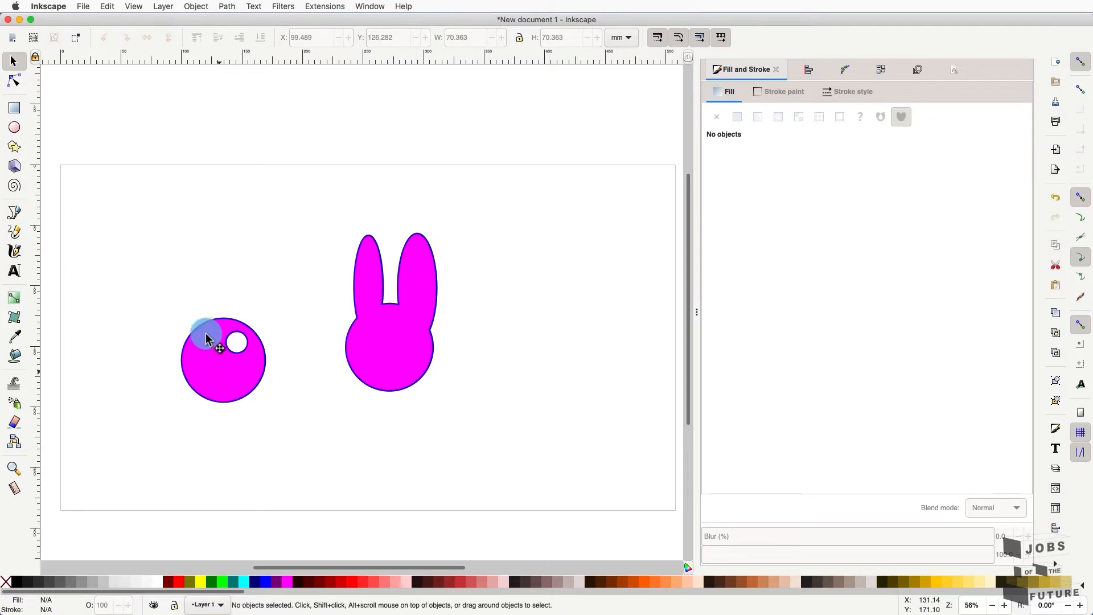
{"action": "left_click_drag", "start_coordinate": [240, 359], "coordinate": [203, 280]}
{"action": "left_click", "coordinate": [14, 127]}
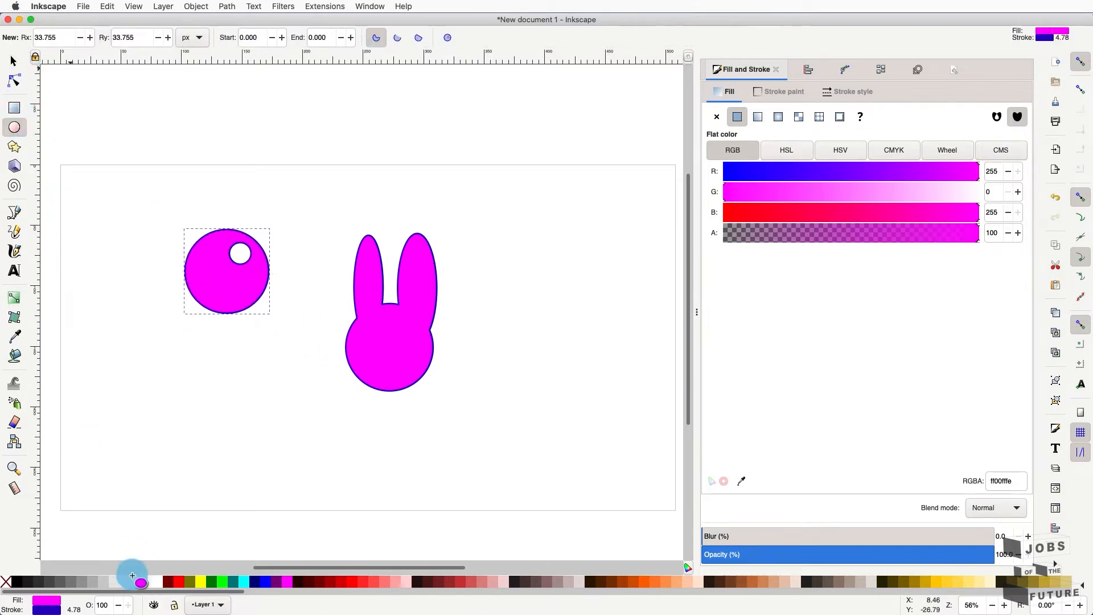
{"action": "left_click_drag", "start_coordinate": [128, 407], "coordinate": [271, 459]}
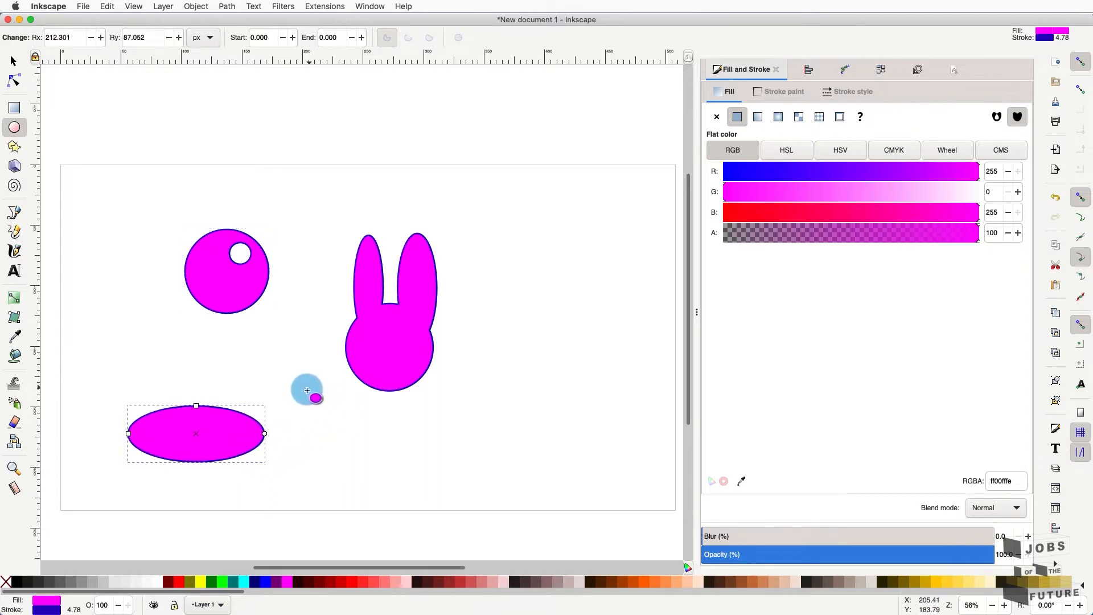
{"action": "left_click_drag", "start_coordinate": [310, 387], "coordinate": [200, 442]}
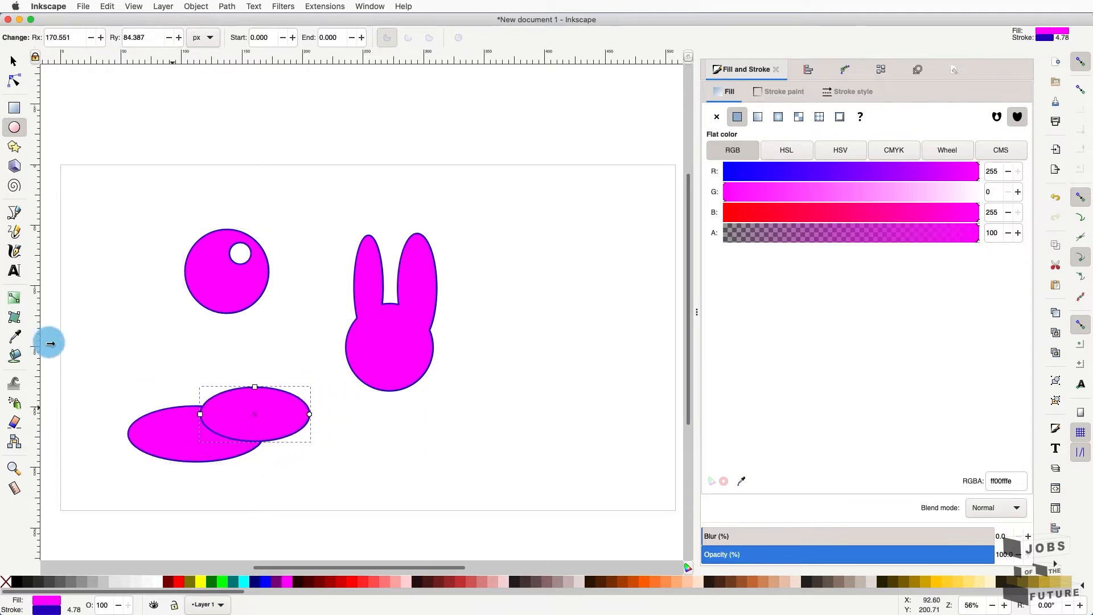
{"action": "left_click", "coordinate": [236, 583]}
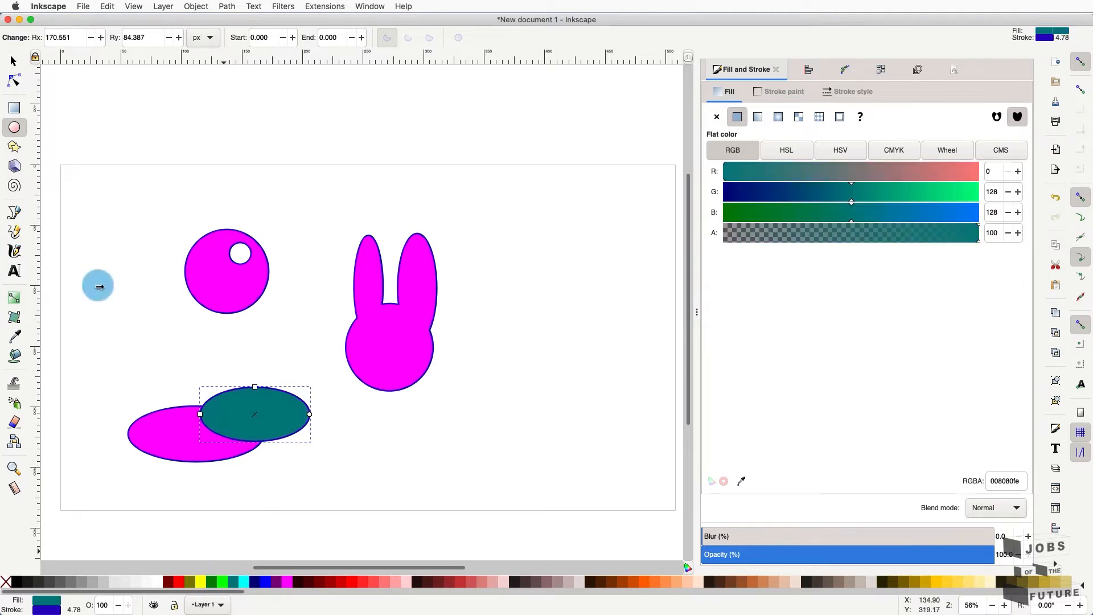
{"action": "left_click", "coordinate": [15, 64]}
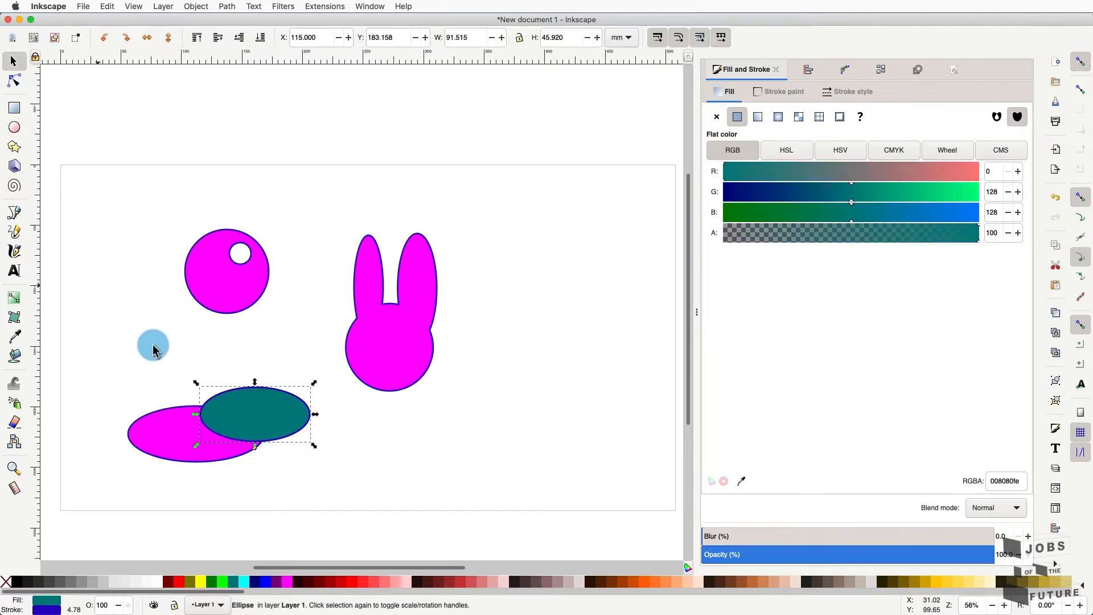
{"action": "left_click", "coordinate": [157, 438]}
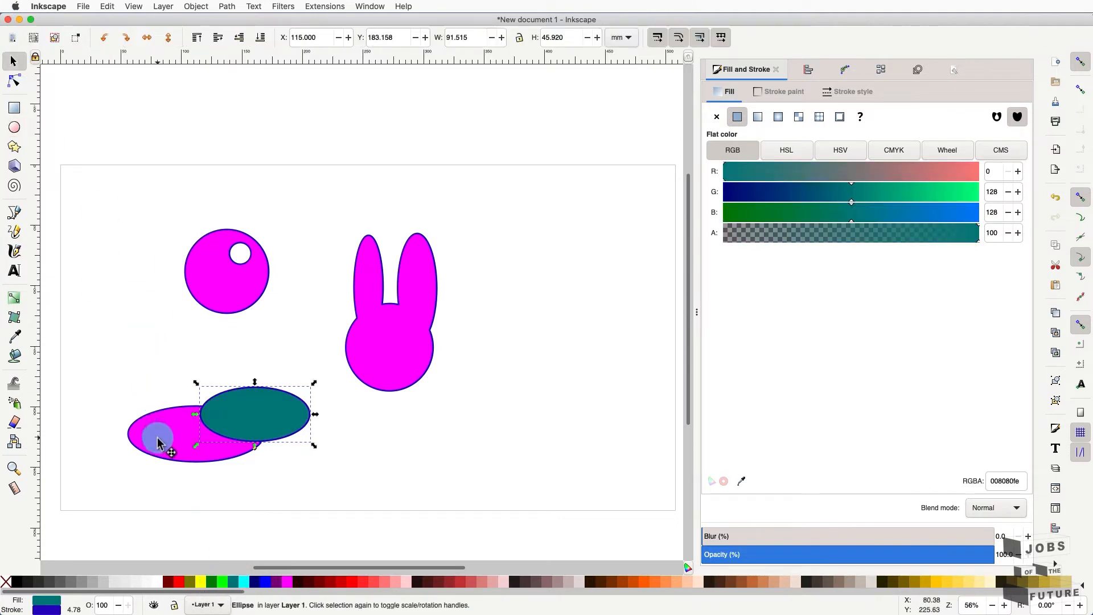
{"action": "left_click", "coordinate": [236, 583]}
{"action": "left_click", "coordinate": [244, 427], "text": "shift"}
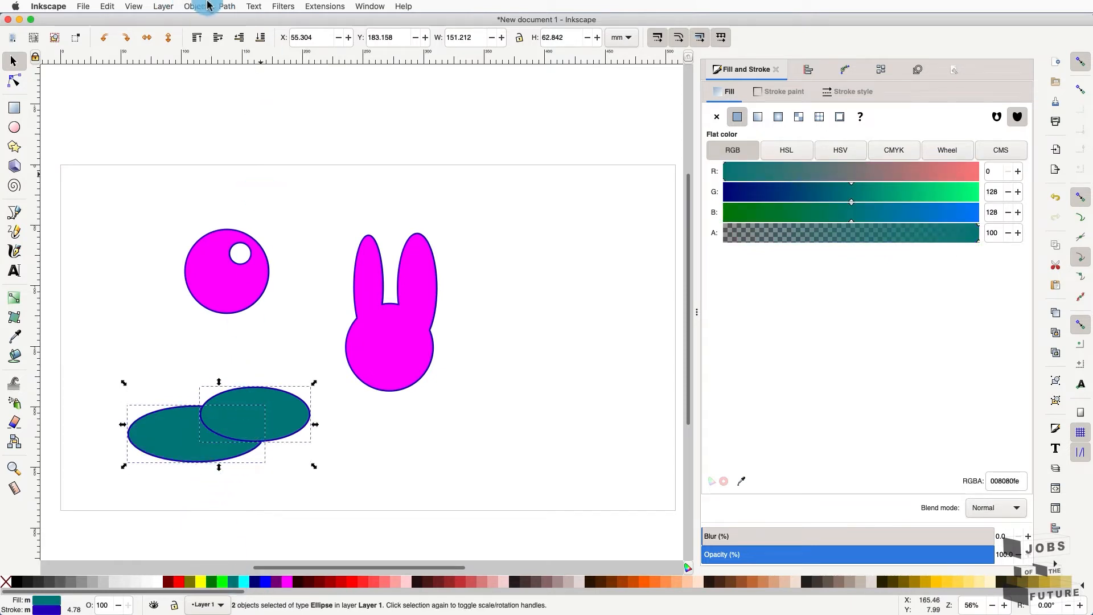
{"action": "left_click", "coordinate": [225, 6]}
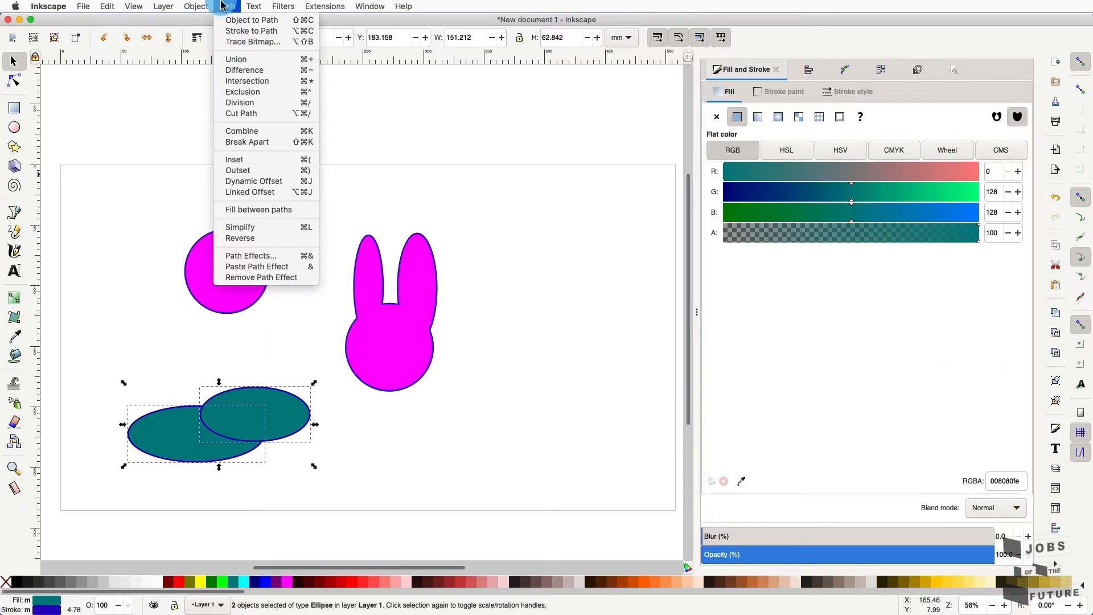
{"action": "left_click", "coordinate": [255, 81]}
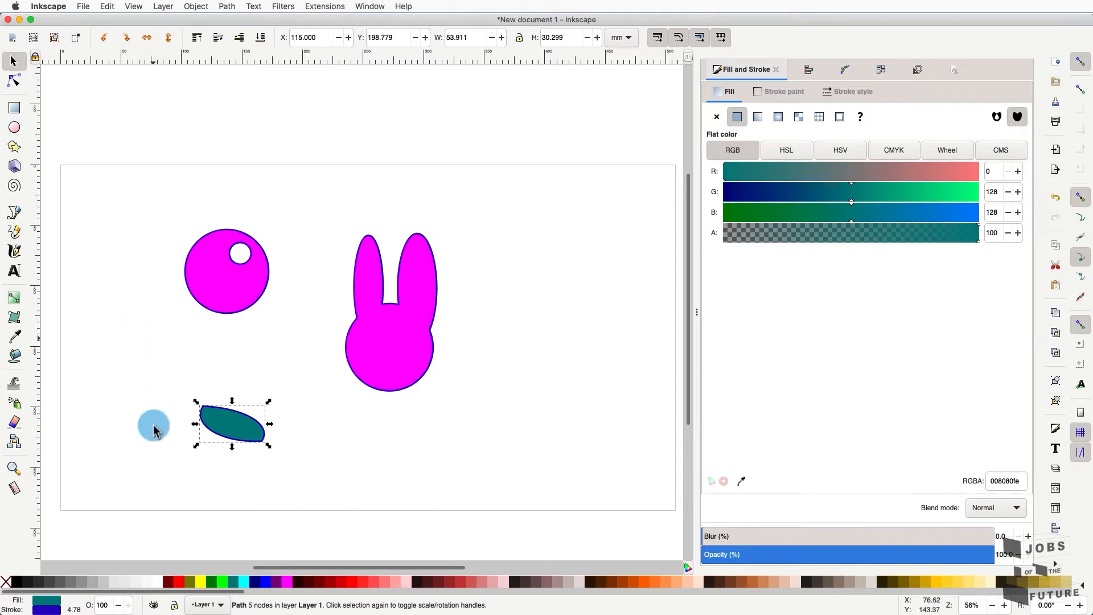
{"action": "scroll", "coordinate": [159, 439], "scroll_direction": "up", "scroll_amount": 2}
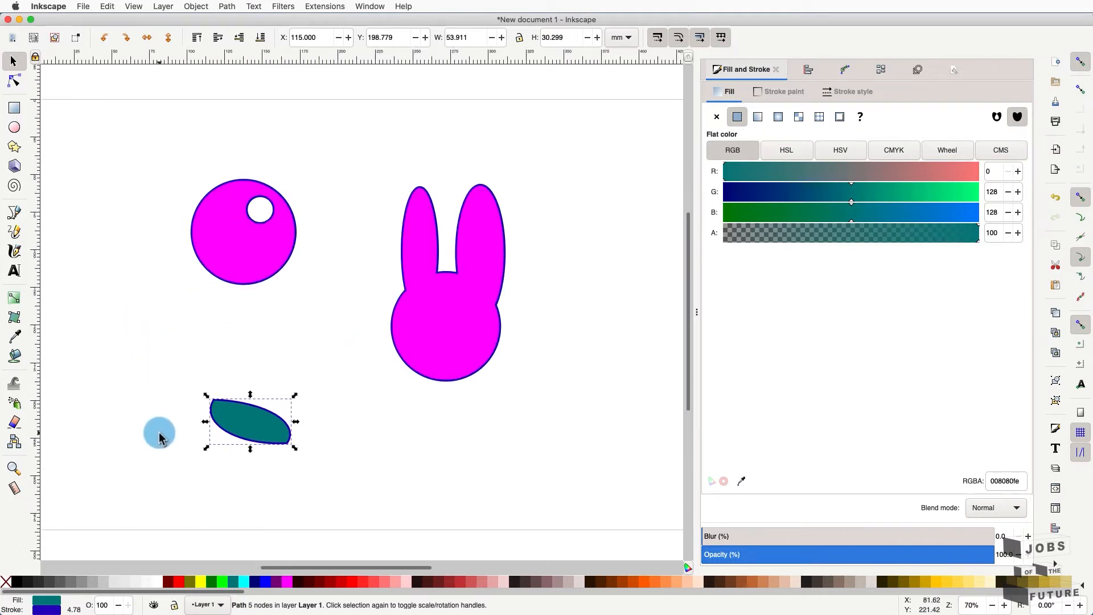
{"action": "scroll", "coordinate": [158, 438], "scroll_direction": "up", "scroll_amount": 3}
{"action": "scroll", "coordinate": [233, 442], "scroll_direction": "up", "scroll_amount": 2}
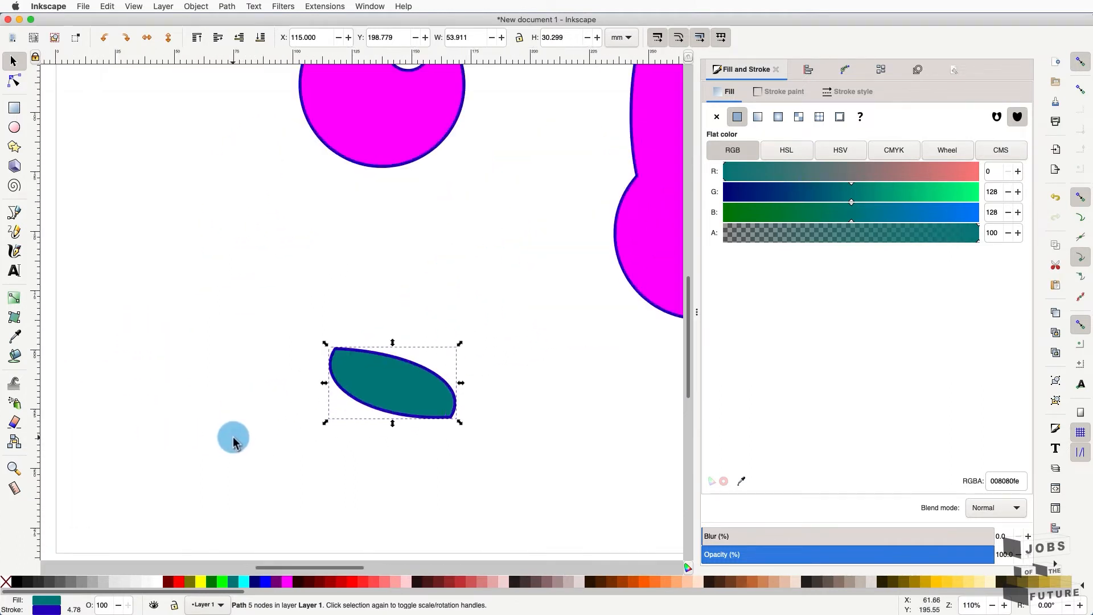
{"action": "scroll", "coordinate": [233, 442], "scroll_direction": "up", "scroll_amount": 2}
{"action": "scroll", "coordinate": [233, 442], "scroll_direction": "down", "scroll_amount": 1}
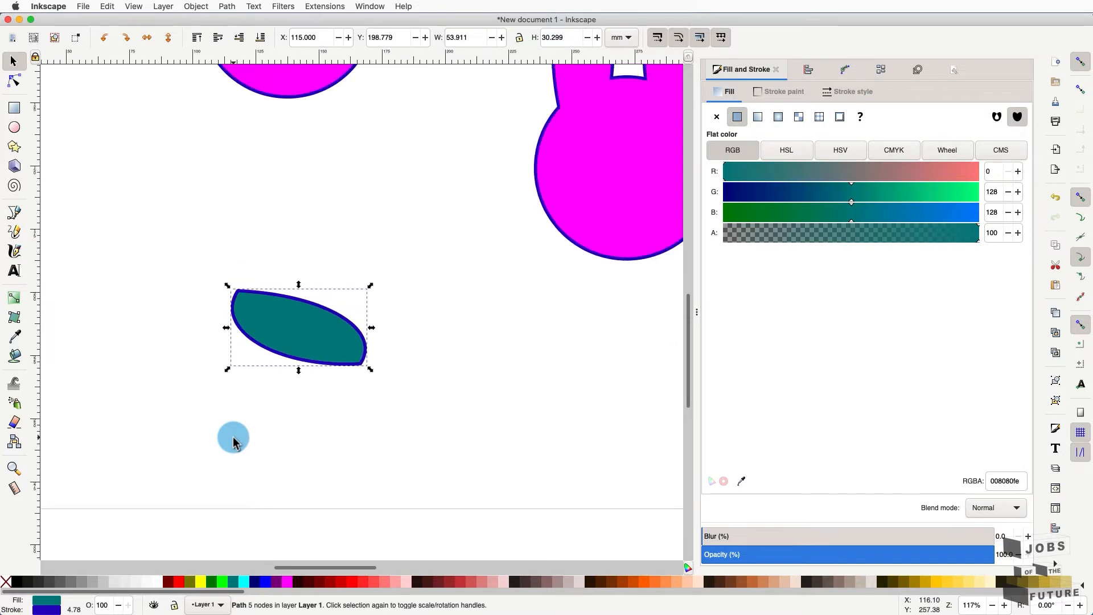
- Draw two overlapping ellipses on blank canvas and fill them green
{"action": "left_click", "coordinate": [233, 441]}
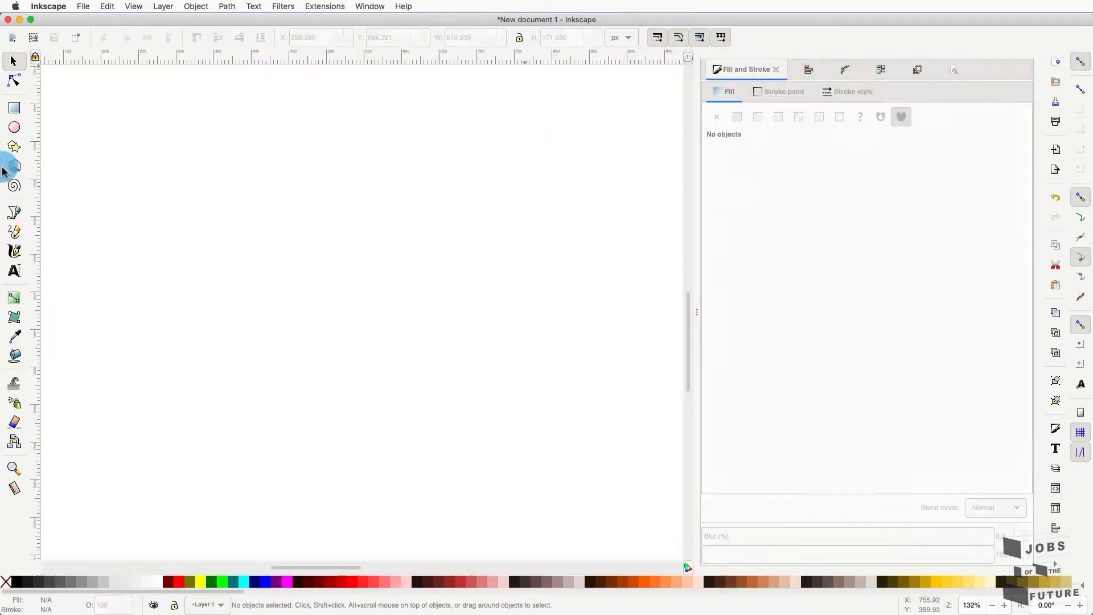
{"action": "left_click", "coordinate": [14, 130]}
{"action": "left_click_drag", "start_coordinate": [100, 279], "coordinate": [329, 377]}
{"action": "left_click_drag", "start_coordinate": [456, 271], "coordinate": [250, 354]}
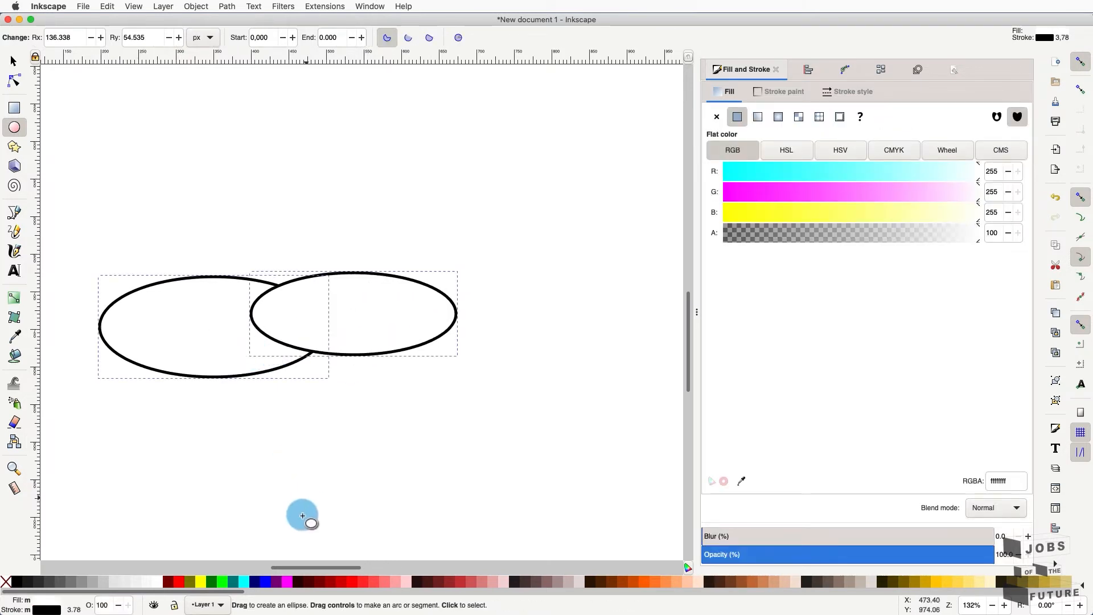
{"action": "left_click", "coordinate": [212, 581]}
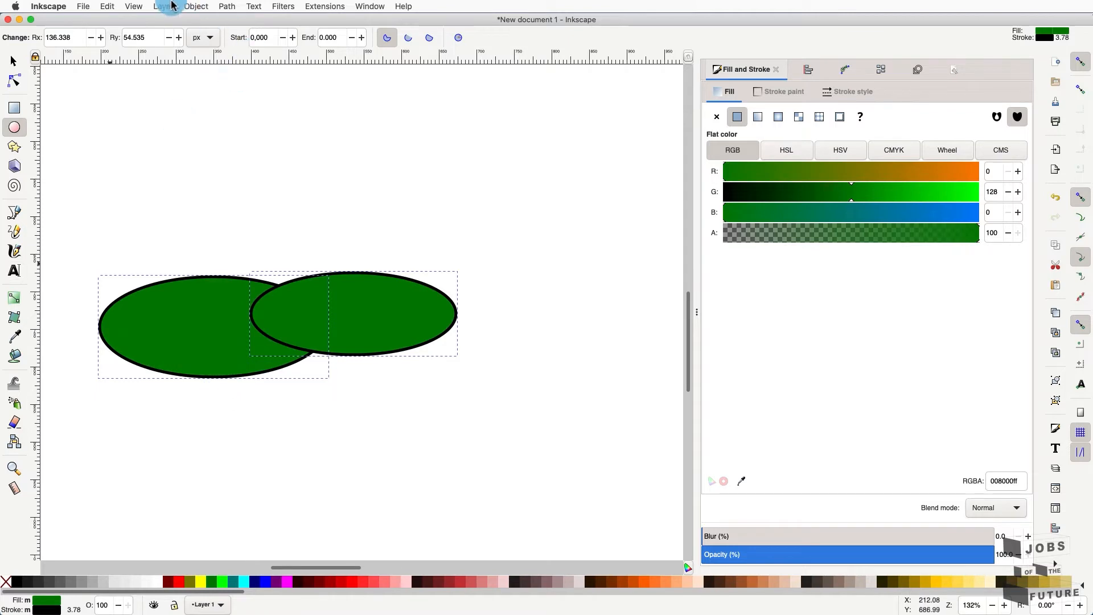
- Apply Path > Exclusion to merge the ellipses, leaving their overlap hollow
{"action": "left_click", "coordinate": [227, 6]}
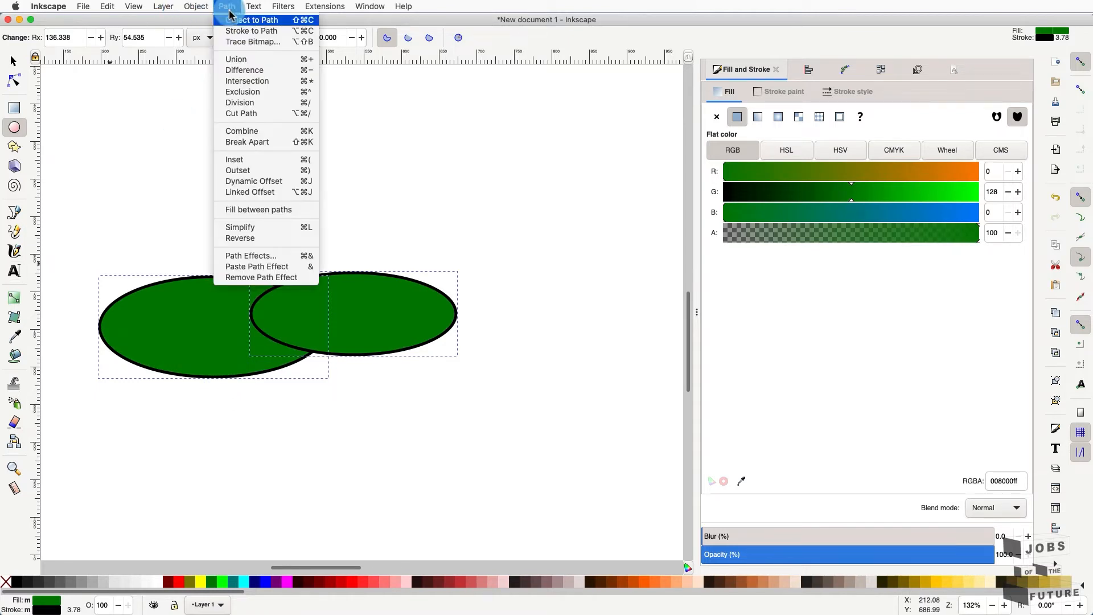
{"action": "left_click", "coordinate": [244, 92]}
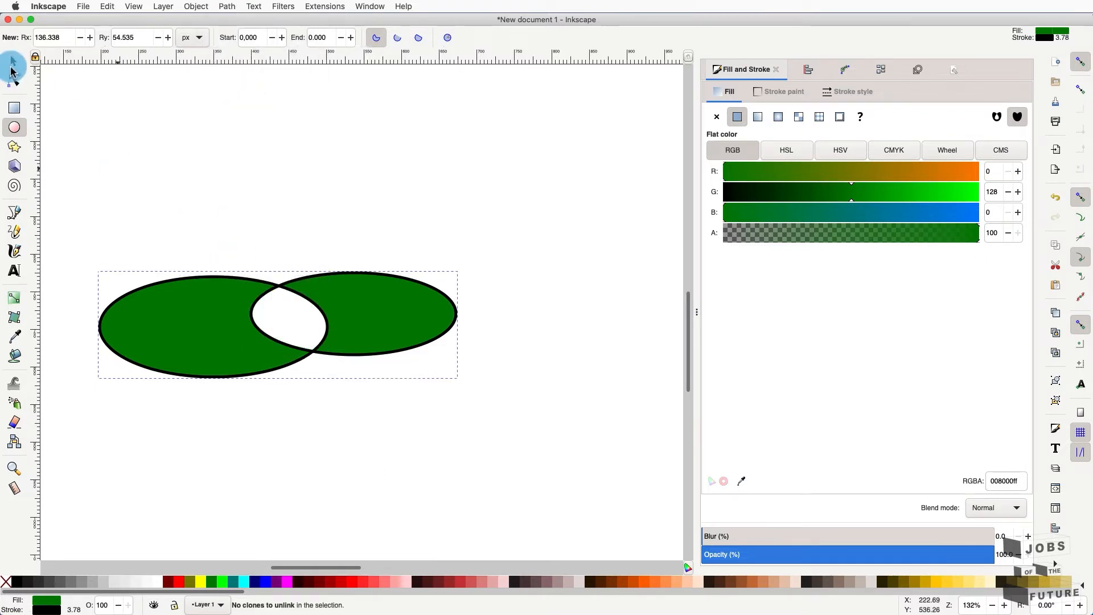
{"action": "left_click", "coordinate": [13, 67]}
- Undo the Exclusion to restore the two separate green ellipses
{"action": "left_click", "coordinate": [108, 7]}
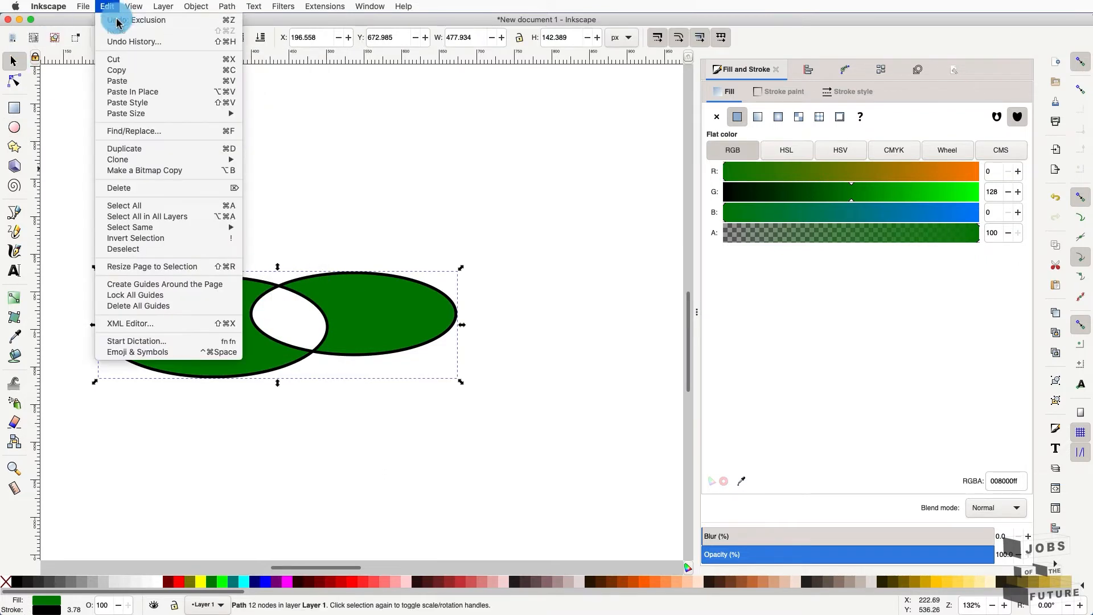
{"action": "key", "text": "Escape"}
{"action": "key", "text": "ctrl+z"}
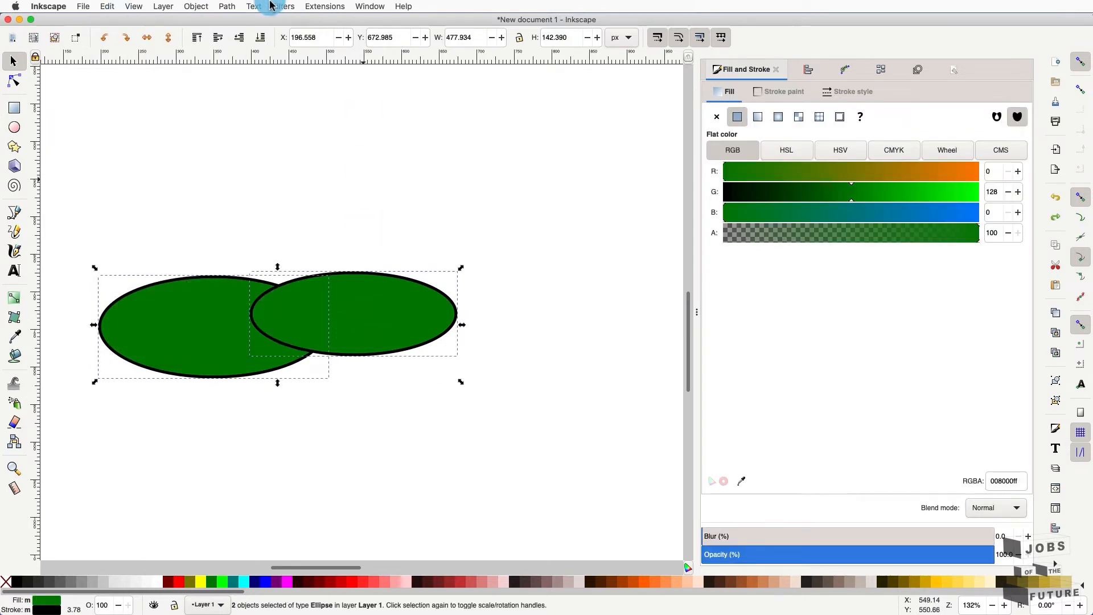
- Divide the ellipses with Path > Division, pull a piece aside to inspect, then undo it
{"action": "left_click", "coordinate": [223, 5]}
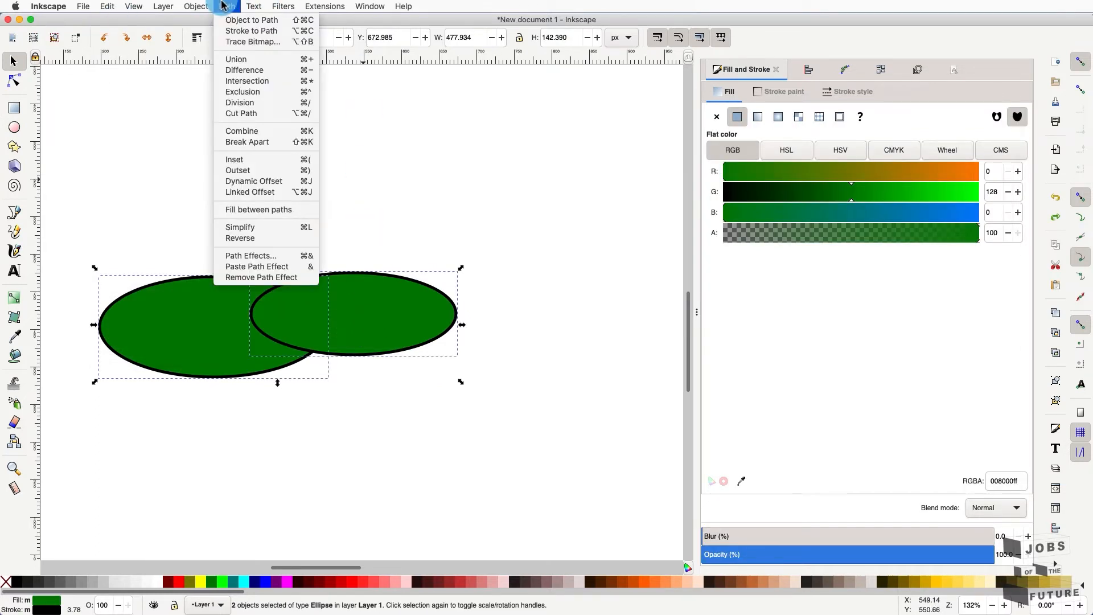
{"action": "left_click", "coordinate": [278, 105]}
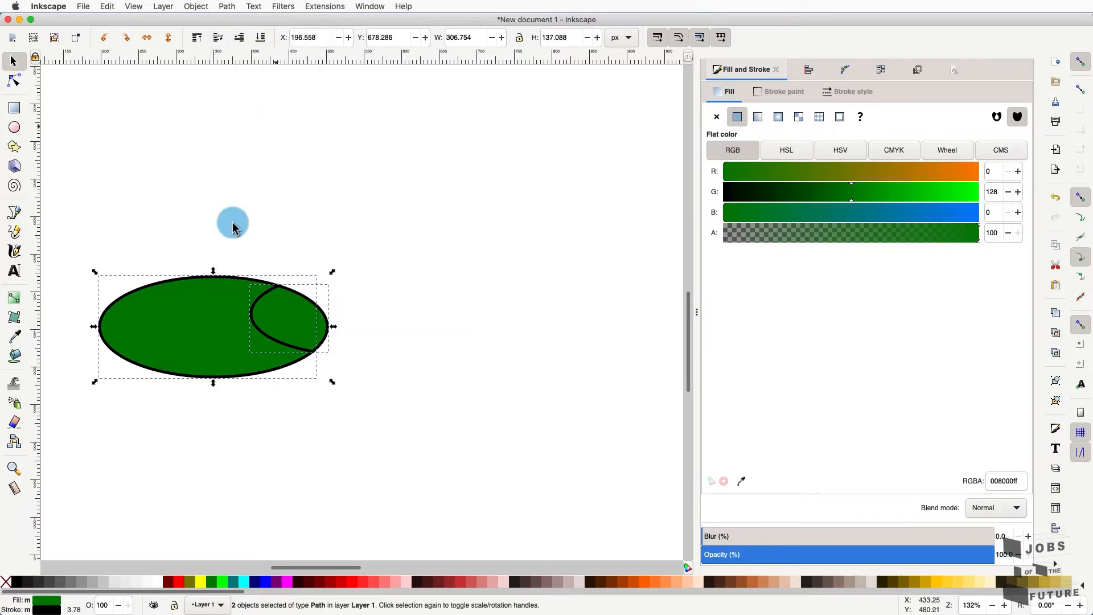
{"action": "left_click", "coordinate": [410, 293]}
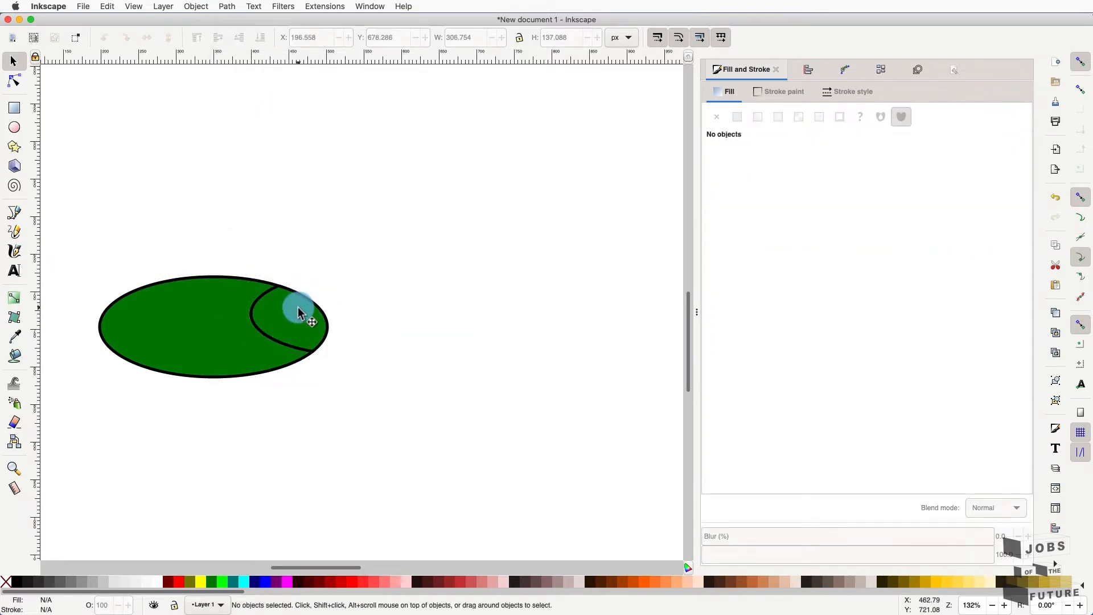
{"action": "mouse_move", "coordinate": [301, 302]}
{"action": "left_mouse_down"}
{"action": "mouse_move", "coordinate": [410, 284]}
{"action": "mouse_move", "coordinate": [310, 286]}
{"action": "left_mouse_up"}
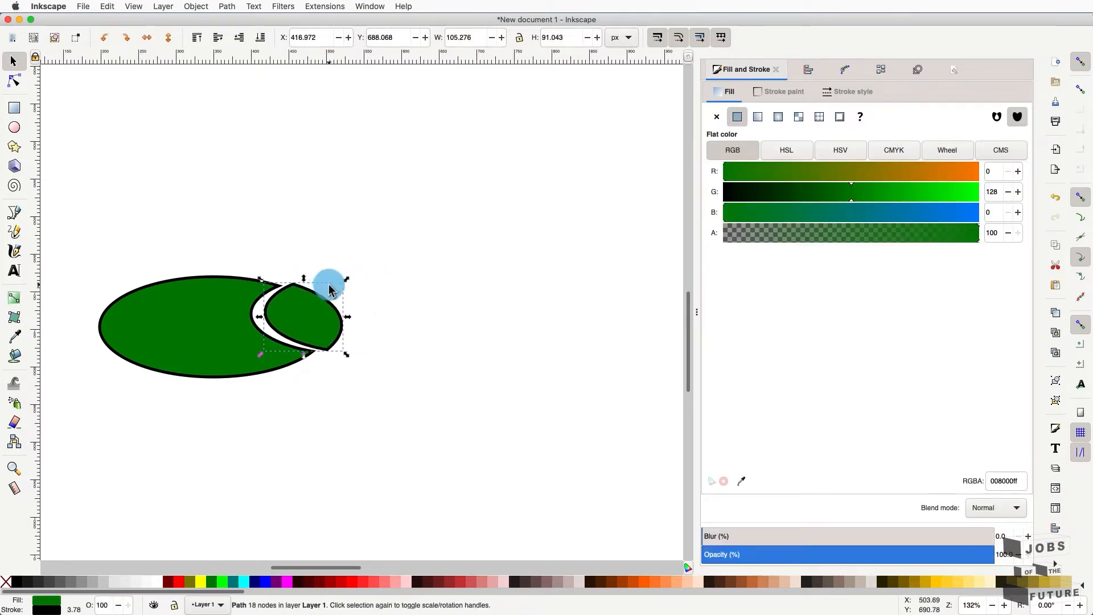
{"action": "key", "text": "ctrl+z"}
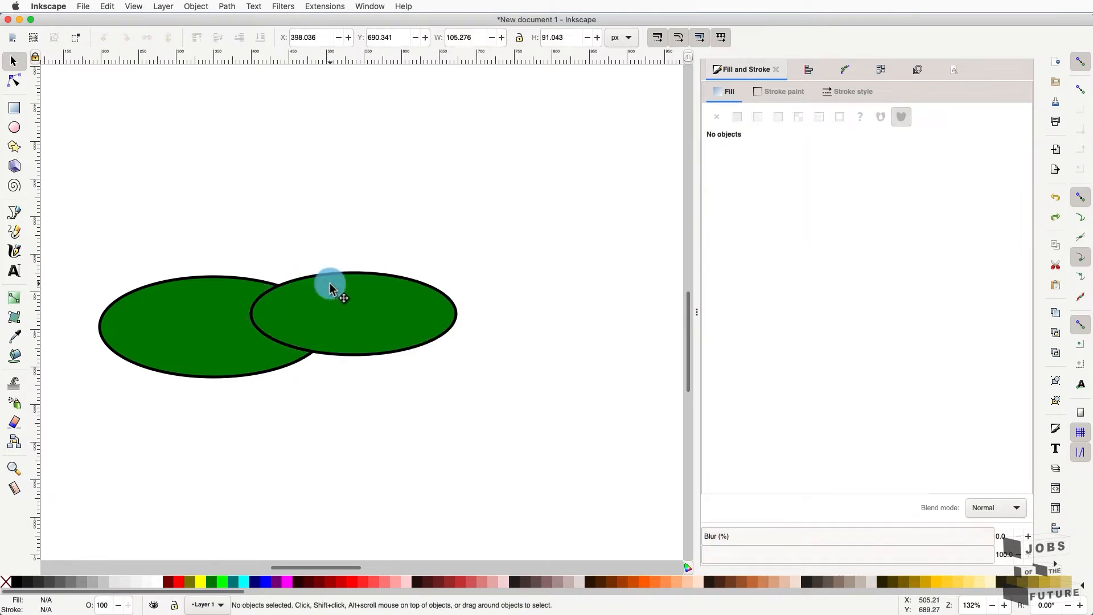
- Combine both green ellipses into a single path and move it down and right
{"action": "left_click", "coordinate": [344, 286]}
{"action": "left_click", "coordinate": [163, 310], "text": "shift"}
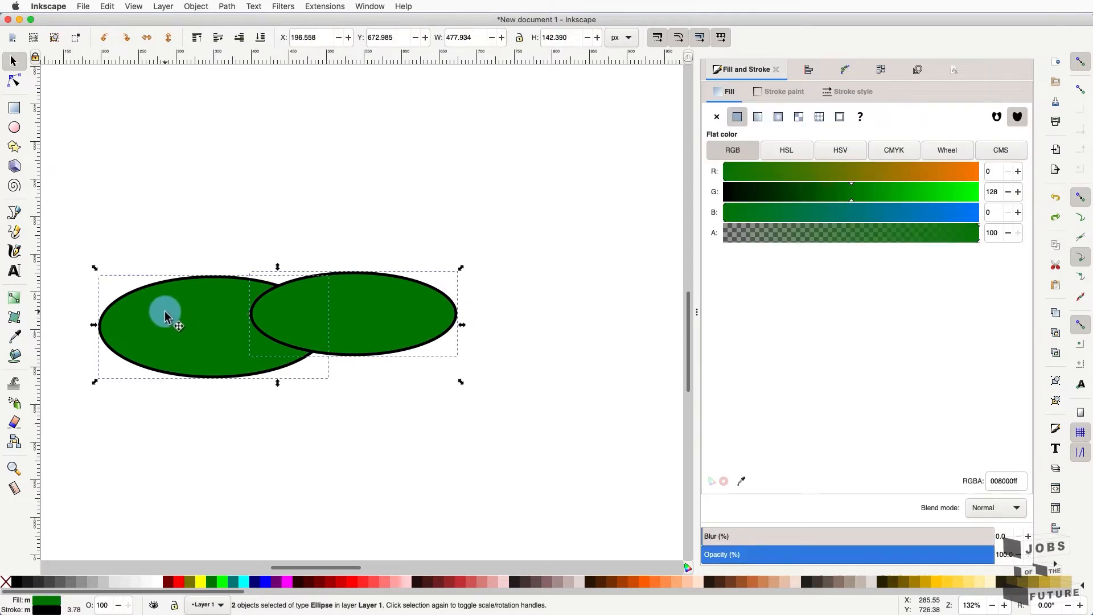
{"action": "left_click", "coordinate": [222, 6]}
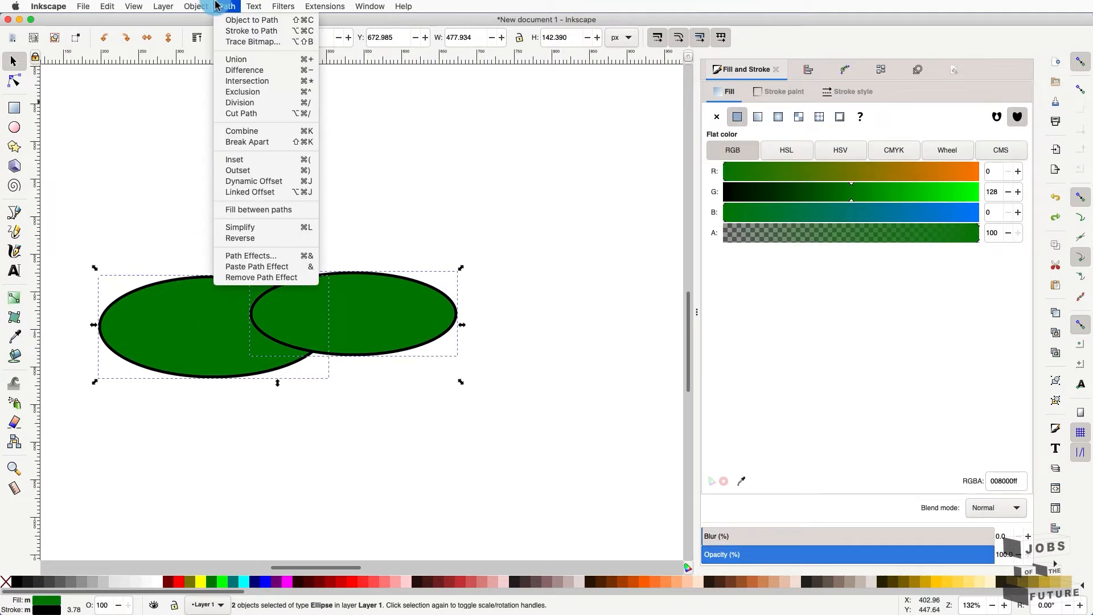
{"action": "left_click", "coordinate": [256, 136]}
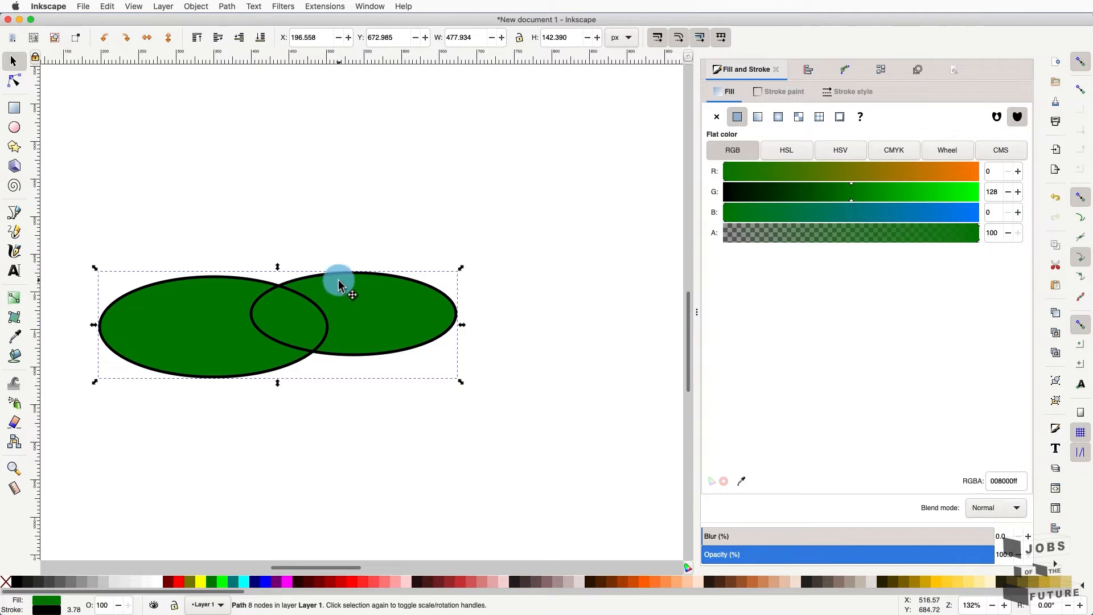
{"action": "left_click_drag", "start_coordinate": [339, 285], "coordinate": [387, 323]}
{"action": "left_click_drag", "start_coordinate": [381, 300], "coordinate": [381, 296]}
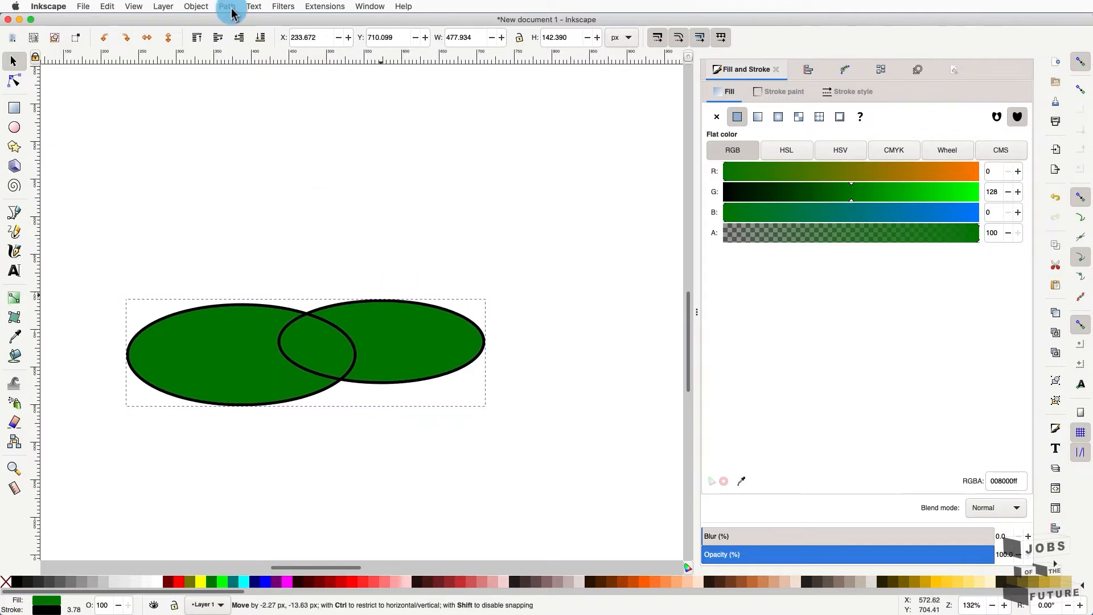
- Break the combined path apart into separate ellipses again
{"action": "left_click", "coordinate": [252, 6]}
{"action": "mouse_move", "coordinate": [227, 6]}
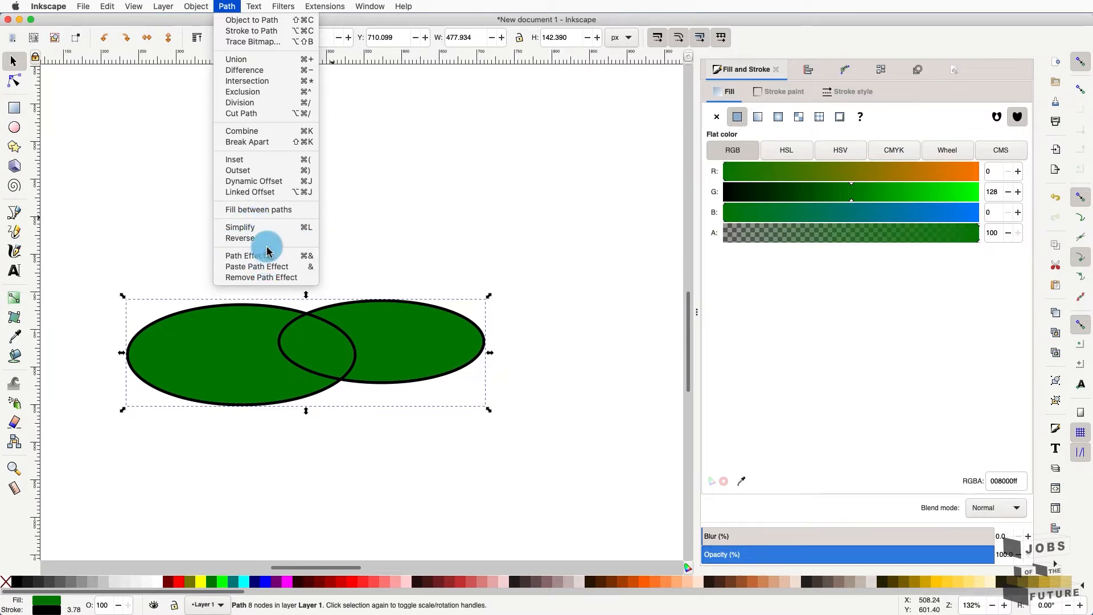
{"action": "left_click", "coordinate": [269, 141]}
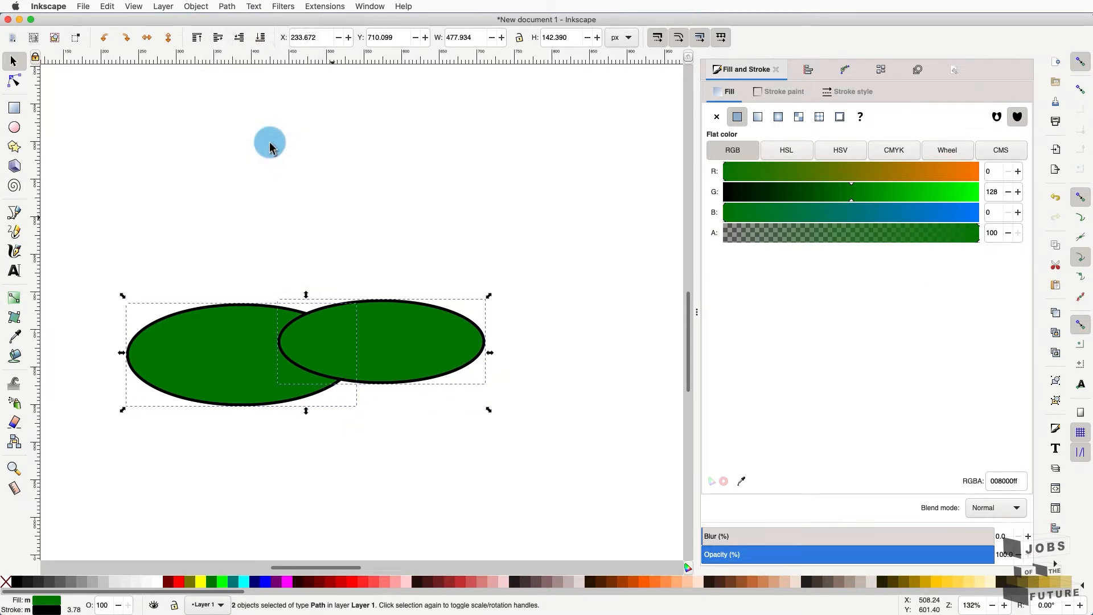
{"action": "left_click", "coordinate": [273, 171]}
- Slide the right ellipse back over the left one and select both ellipses
{"action": "left_click_drag", "start_coordinate": [415, 349], "coordinate": [497, 290]}
{"action": "left_click_drag", "start_coordinate": [254, 373], "coordinate": [230, 351]}
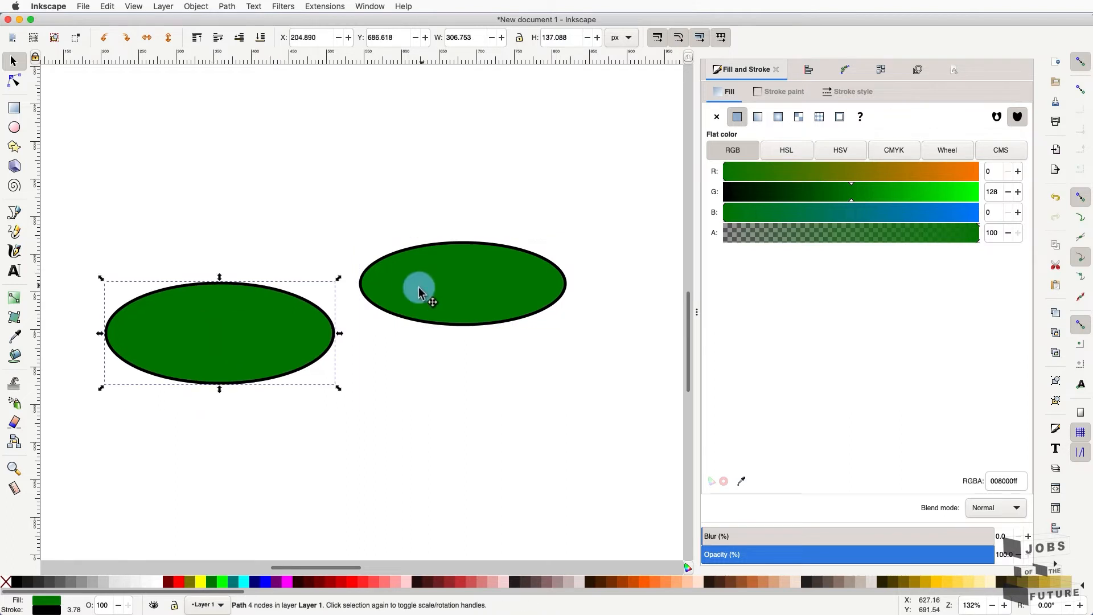
{"action": "left_click_drag", "start_coordinate": [419, 288], "coordinate": [307, 325]}
{"action": "left_click", "coordinate": [211, 331], "text": "shift"}
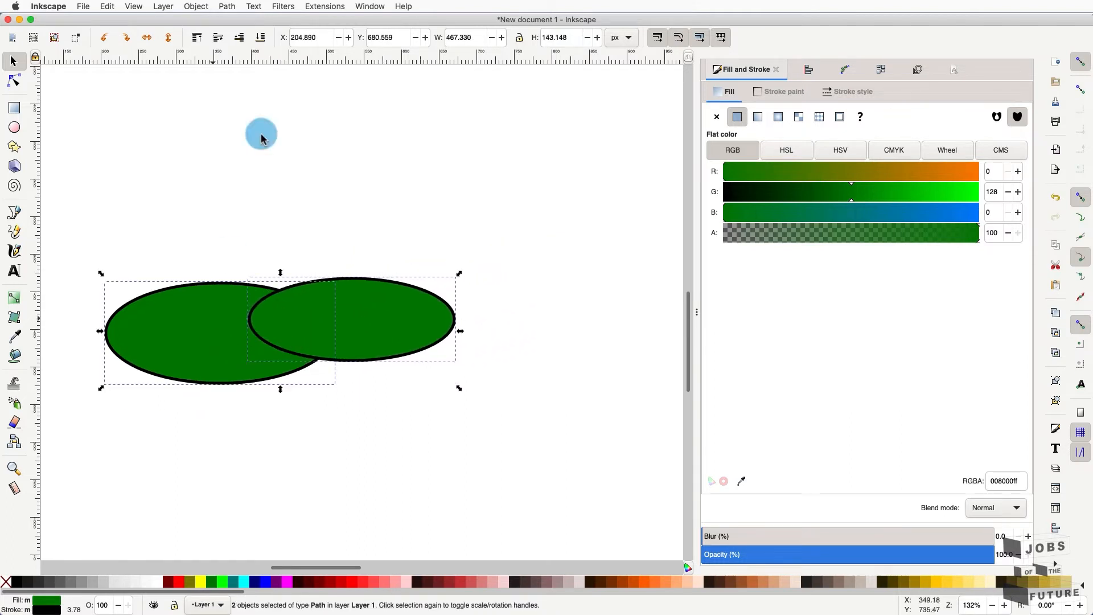
{"action": "left_click", "coordinate": [228, 7]}
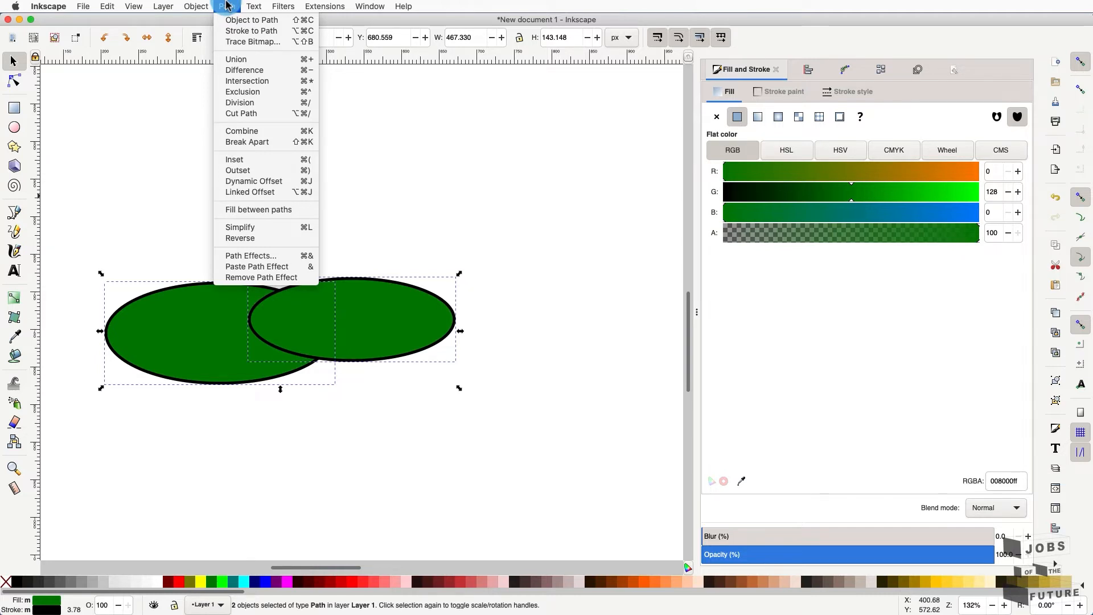
- Cut the lower ellipse with Path > Cut Path and drag its two arc pieces apart
{"action": "left_click", "coordinate": [244, 113]}
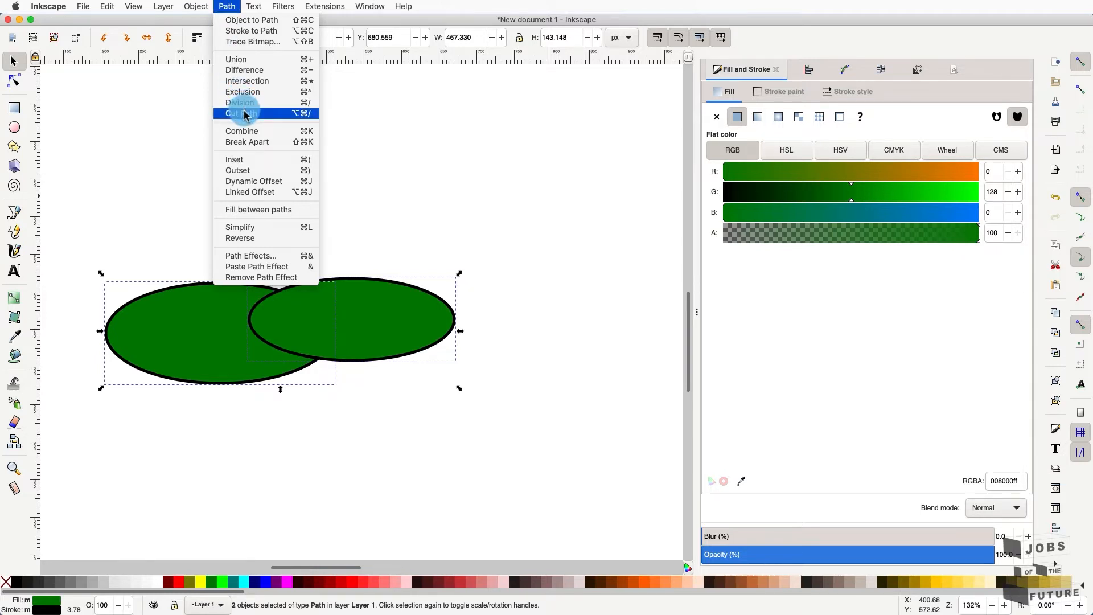
{"action": "left_click", "coordinate": [303, 325]}
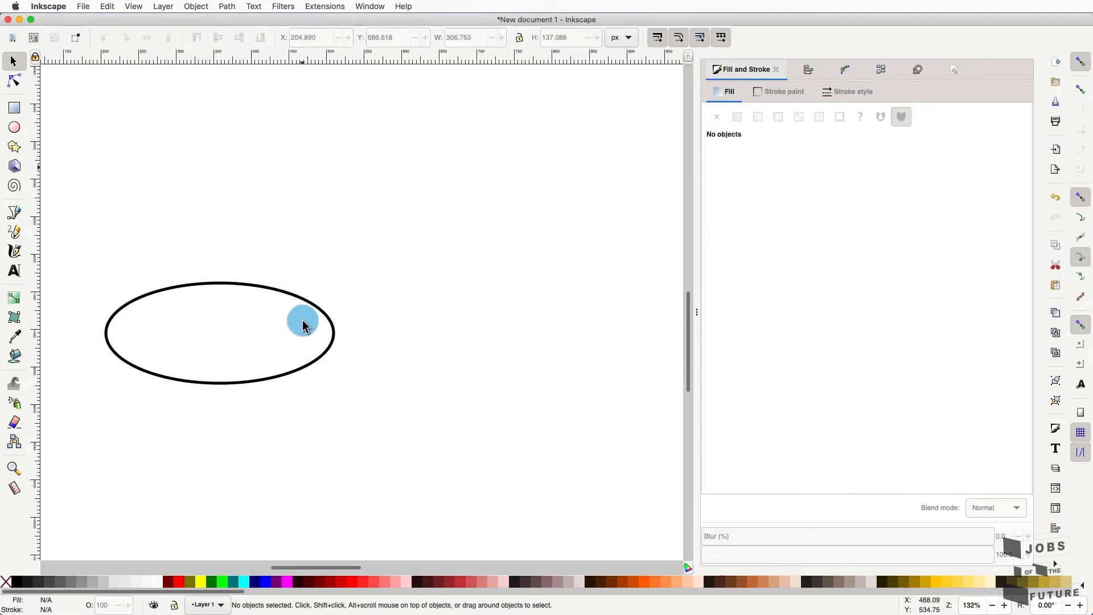
{"action": "left_click_drag", "start_coordinate": [315, 311], "coordinate": [364, 292]}
{"action": "left_click_drag", "start_coordinate": [259, 293], "coordinate": [339, 299]}
- Fill the left arc with aqua and draw an aqua rectangle above the arcs
{"action": "left_click", "coordinate": [244, 582]}
{"action": "left_click", "coordinate": [410, 330]}
{"action": "left_click", "coordinate": [15, 109]}
{"action": "mouse_move", "coordinate": [227, 111]}
{"action": "left_mouse_down"}
{"action": "mouse_move", "coordinate": [378, 224]}
{"action": "mouse_move", "coordinate": [406, 223]}
{"action": "left_mouse_up"}
- Draw a circle overlapping the rectangle's right side and cut the rectangle along its edge
{"action": "key", "text": "e"}
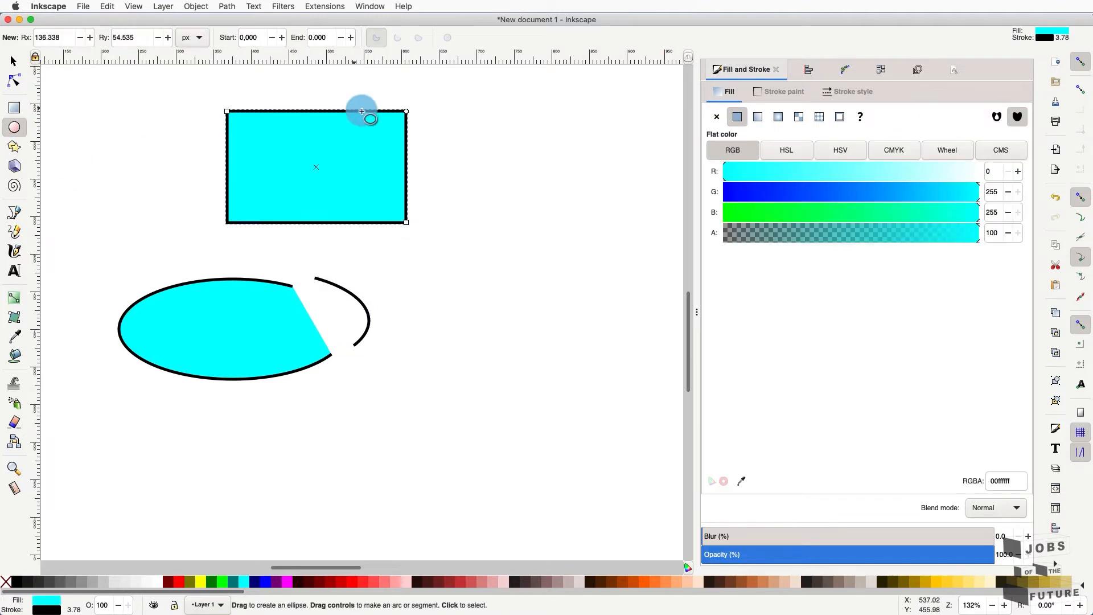
{"action": "left_click_drag", "start_coordinate": [512, 87], "coordinate": [332, 243]}
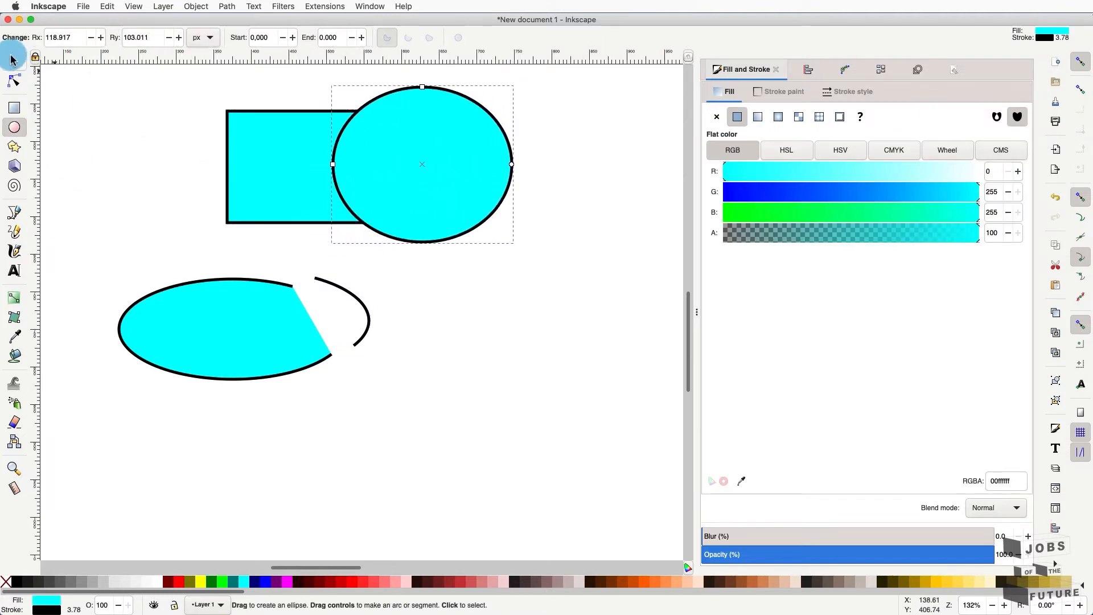
{"action": "left_click", "coordinate": [14, 60]}
{"action": "left_click", "coordinate": [249, 169]}
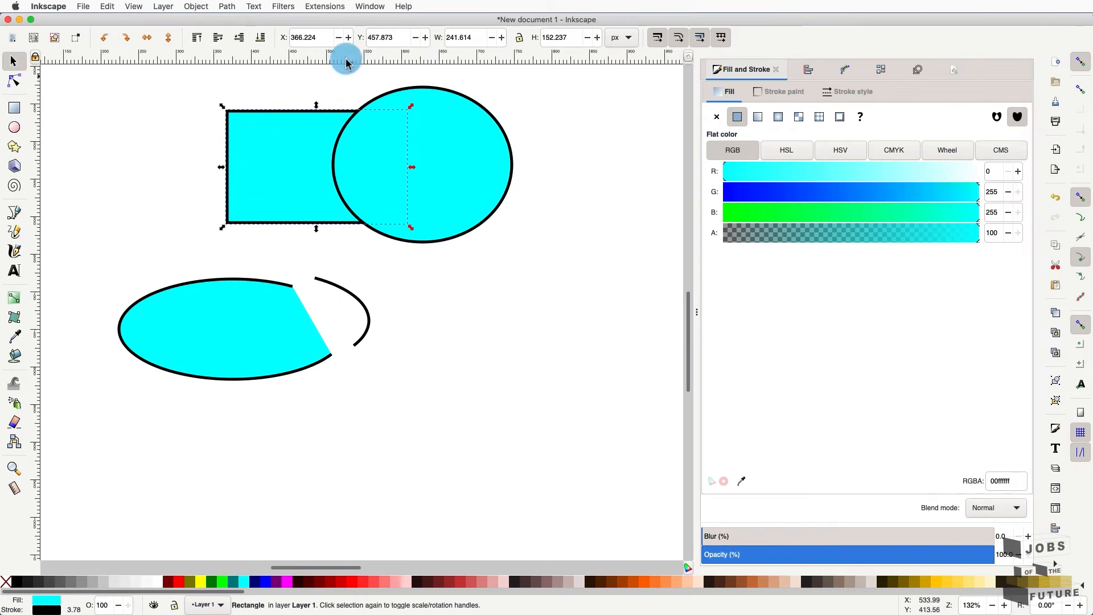
{"action": "left_click", "coordinate": [447, 94], "text": "shift"}
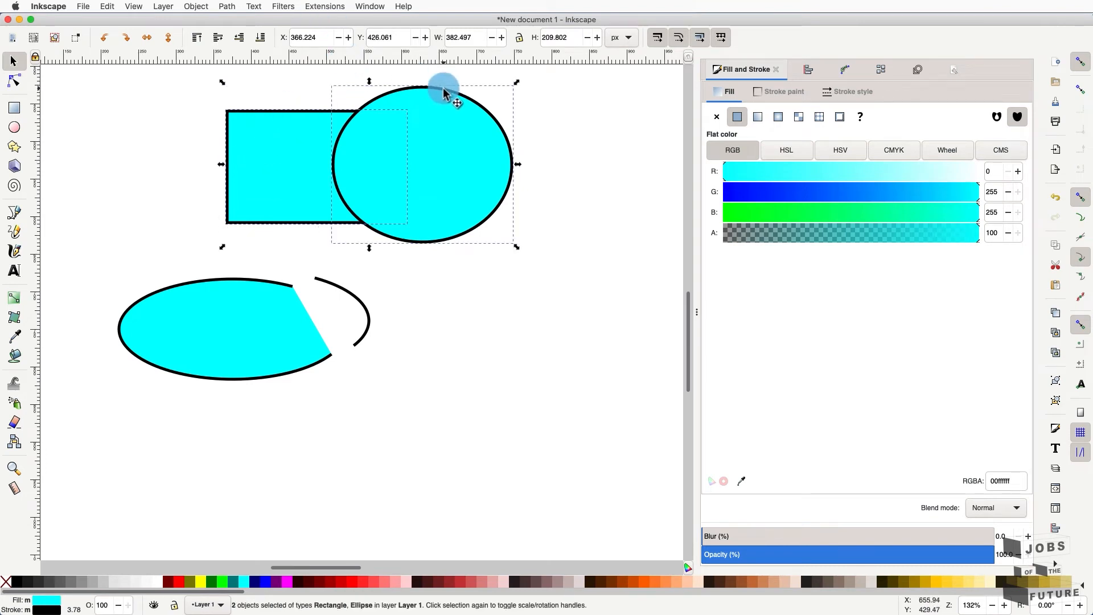
{"action": "left_click", "coordinate": [227, 7]}
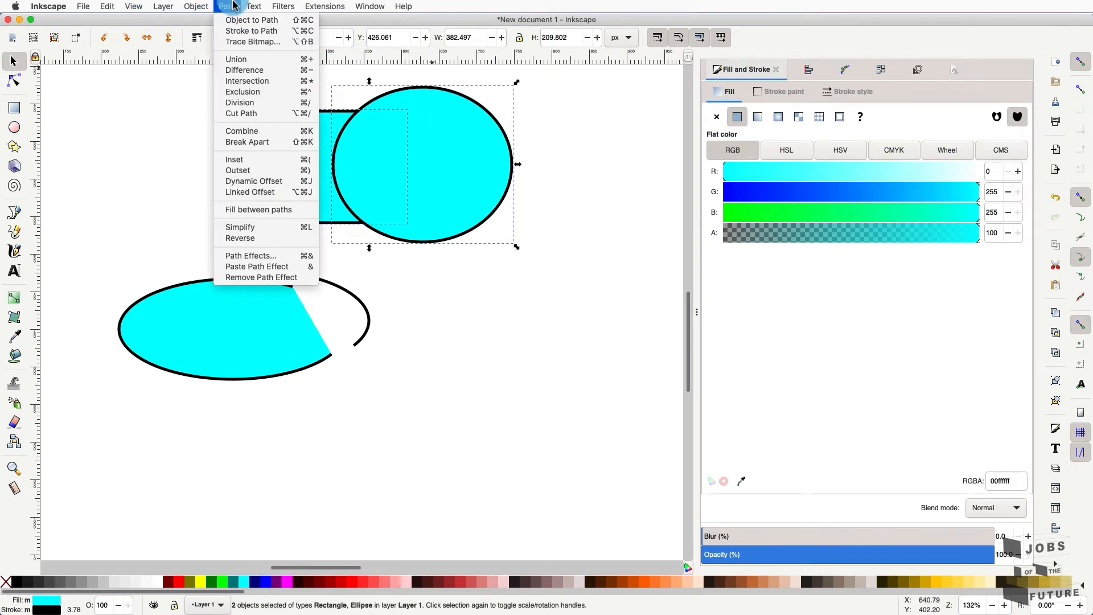
{"action": "left_click", "coordinate": [296, 113]}
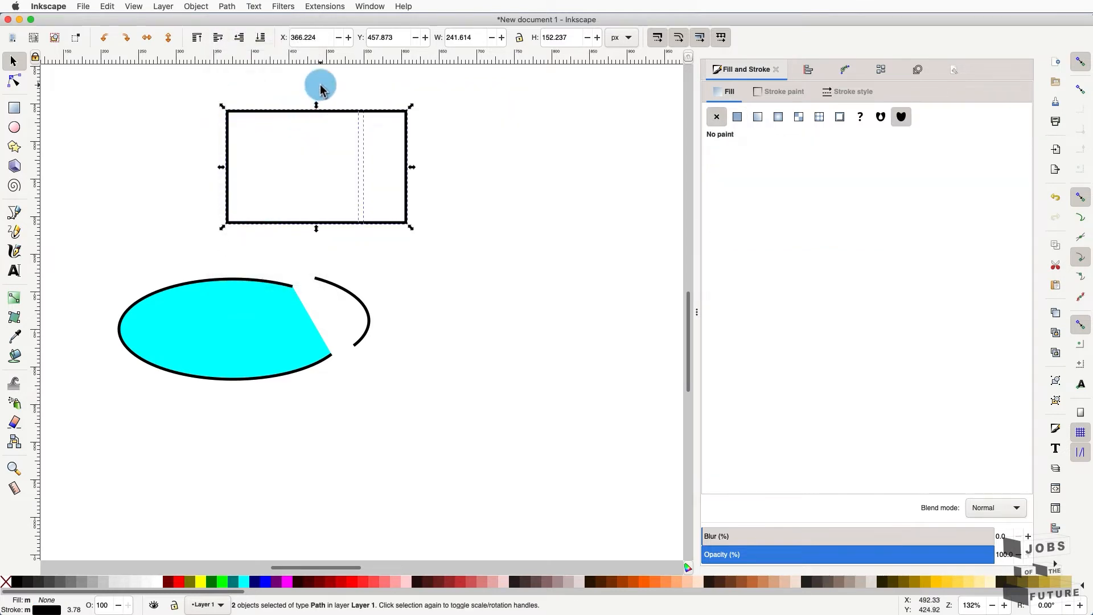
- Try bending the right rectangle piece's side with the Node tool, then undo the change
{"action": "left_click", "coordinate": [386, 114]}
{"action": "left_click", "coordinate": [386, 112]}
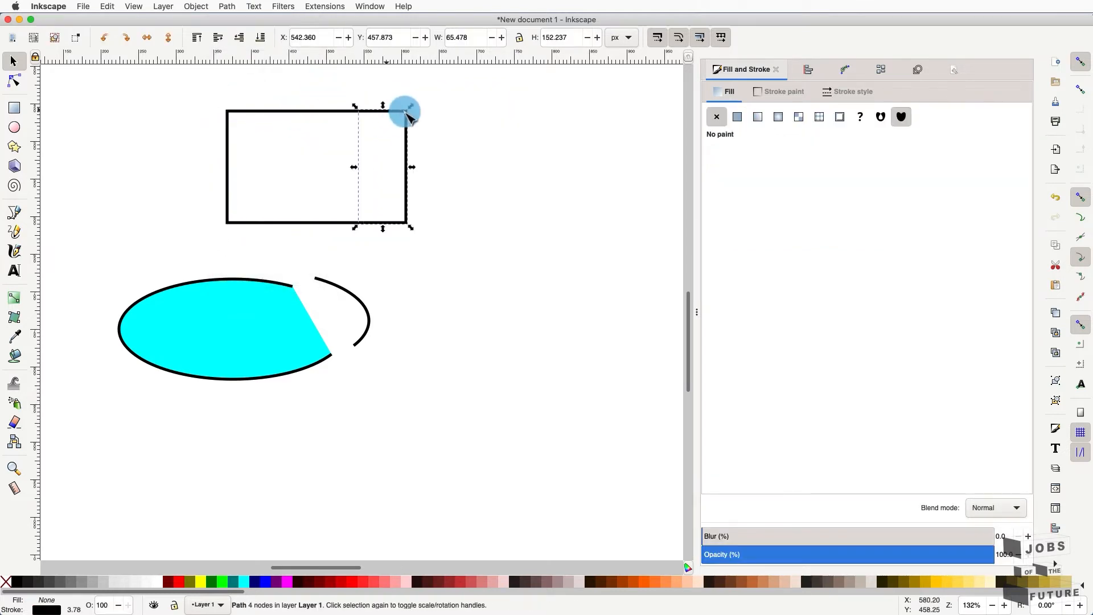
{"action": "key", "text": "n"}
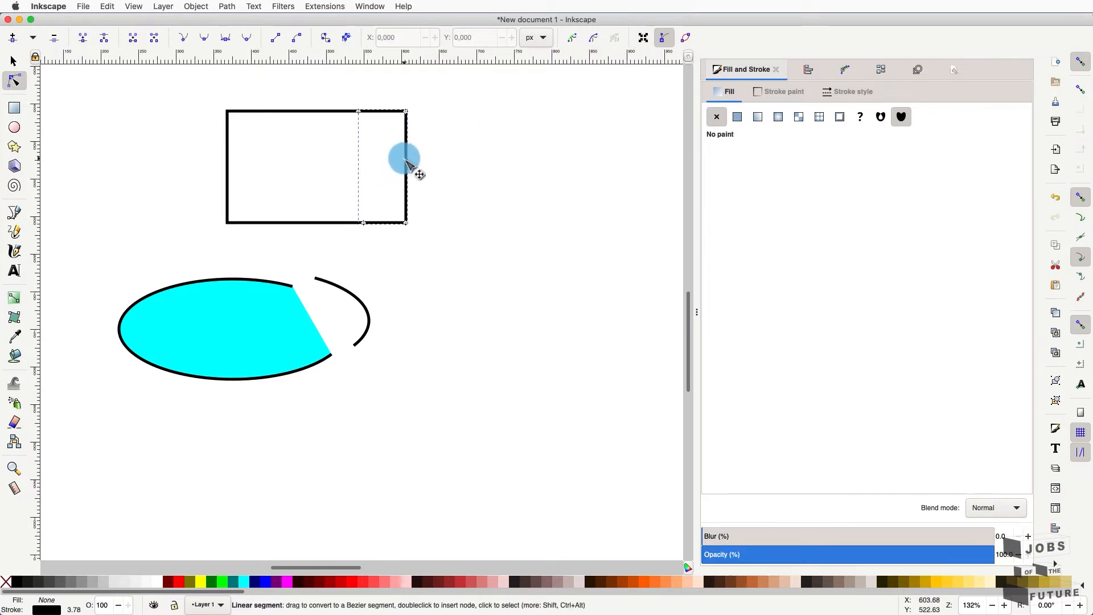
{"action": "left_click_drag", "start_coordinate": [402, 164], "coordinate": [446, 164]}
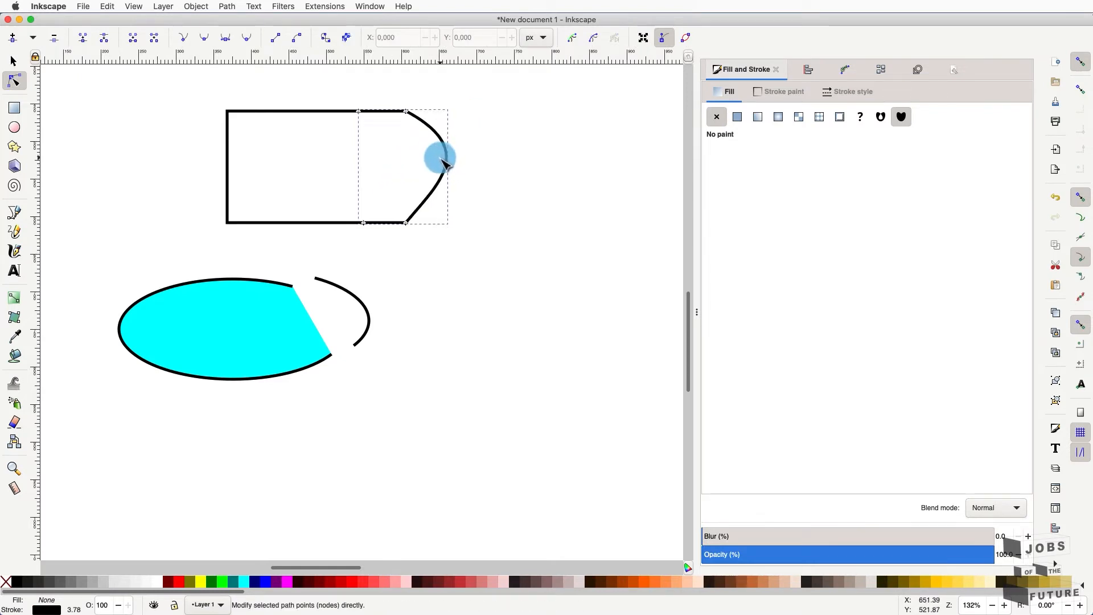
{"action": "key", "text": "ctrl+z"}
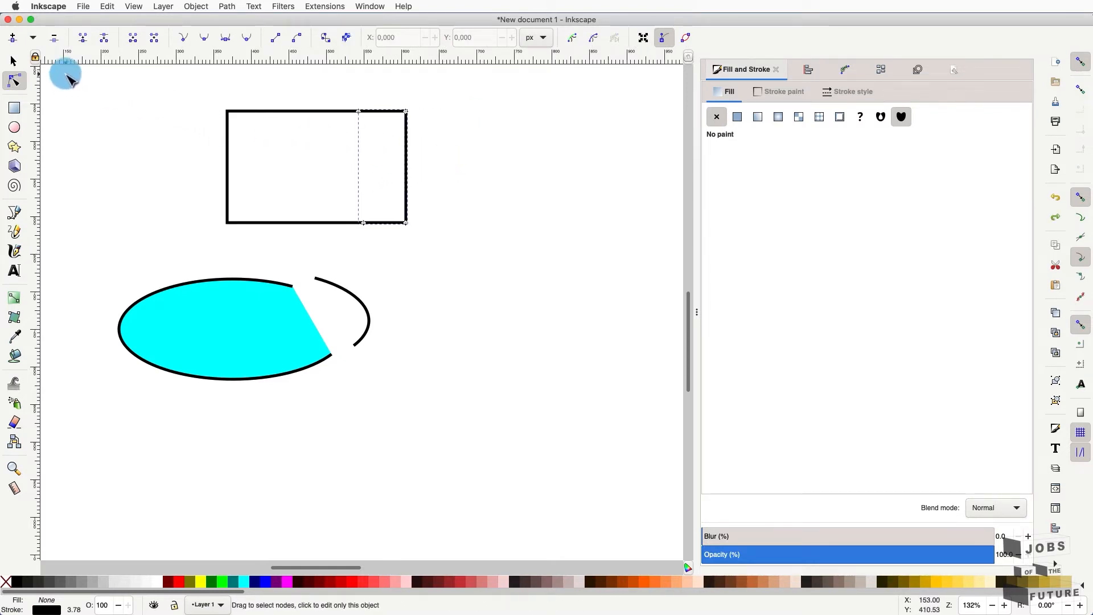
- Delete the right rectangle piece, leaving only the bracket-shaped left part
{"action": "left_click", "coordinate": [7, 67]}
{"action": "left_click_drag", "start_coordinate": [403, 122], "coordinate": [434, 108]}
{"action": "left_click", "coordinate": [337, 114]}
{"action": "key", "text": "Delete"}
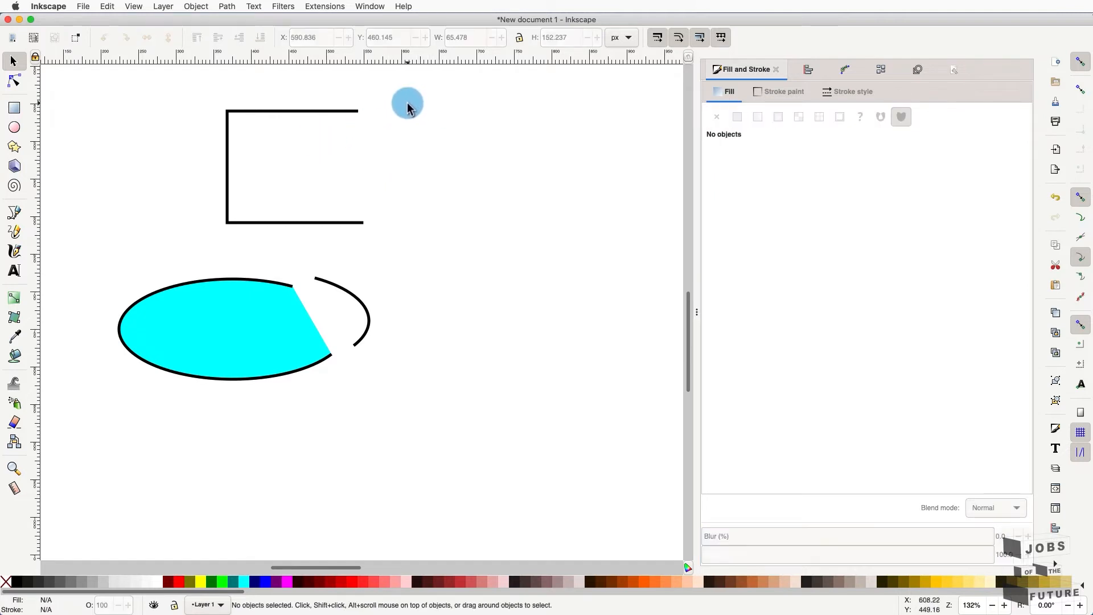
{"action": "left_click_drag", "start_coordinate": [377, 99], "coordinate": [183, 393]}
{"action": "left_click", "coordinate": [453, 234]}
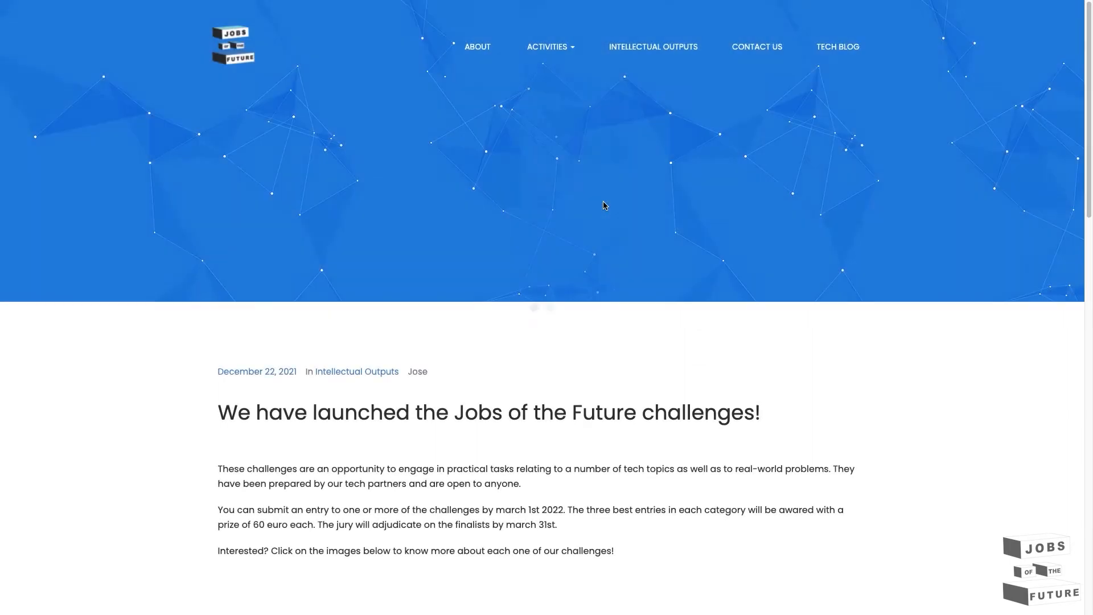
- Scroll down the challenges post and open the Digital Fabrication Challenge brochure PDF
{"action": "scroll", "coordinate": [501, 399], "scroll_direction": "down", "scroll_amount": 5}
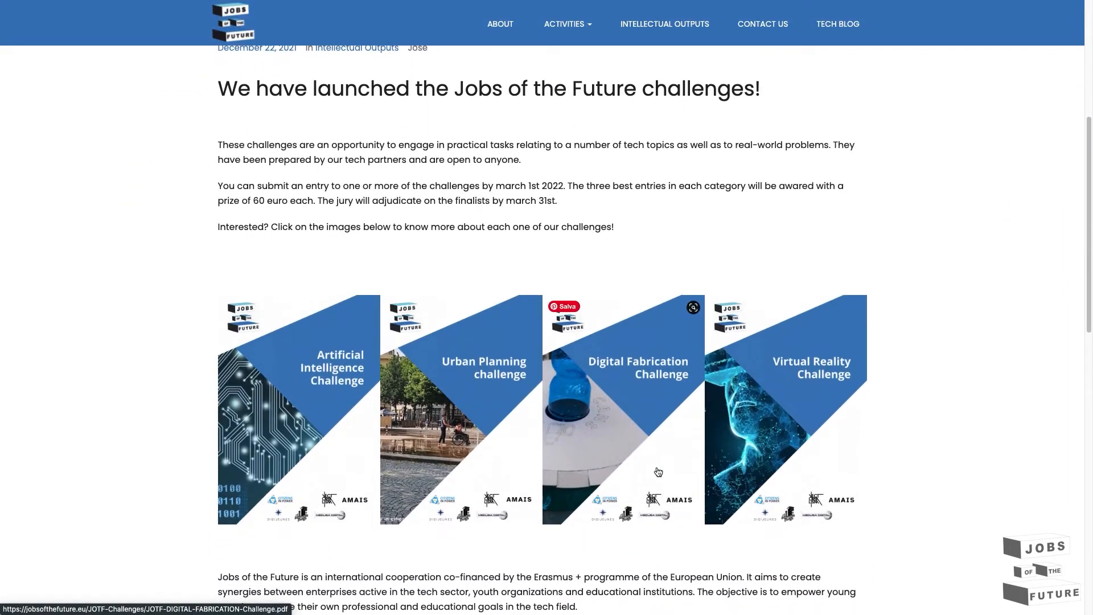
{"action": "left_click", "coordinate": [655, 431]}
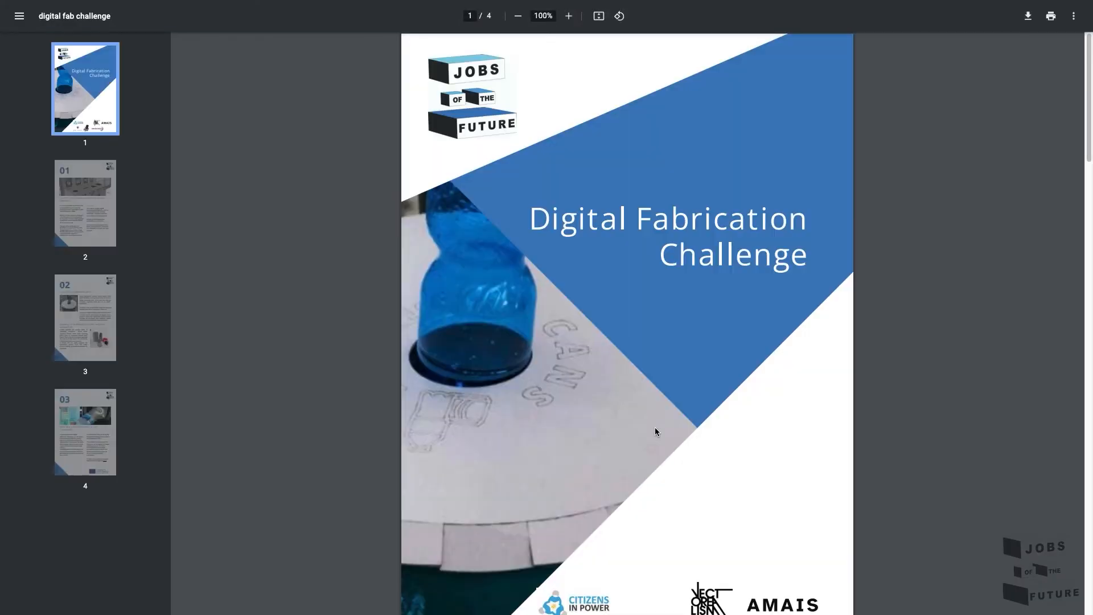
- Scroll through the Digital Fabrication Challenge PDF down to page 4's participation section
{"action": "scroll", "coordinate": [466, 369], "scroll_direction": "down", "scroll_amount": 3}
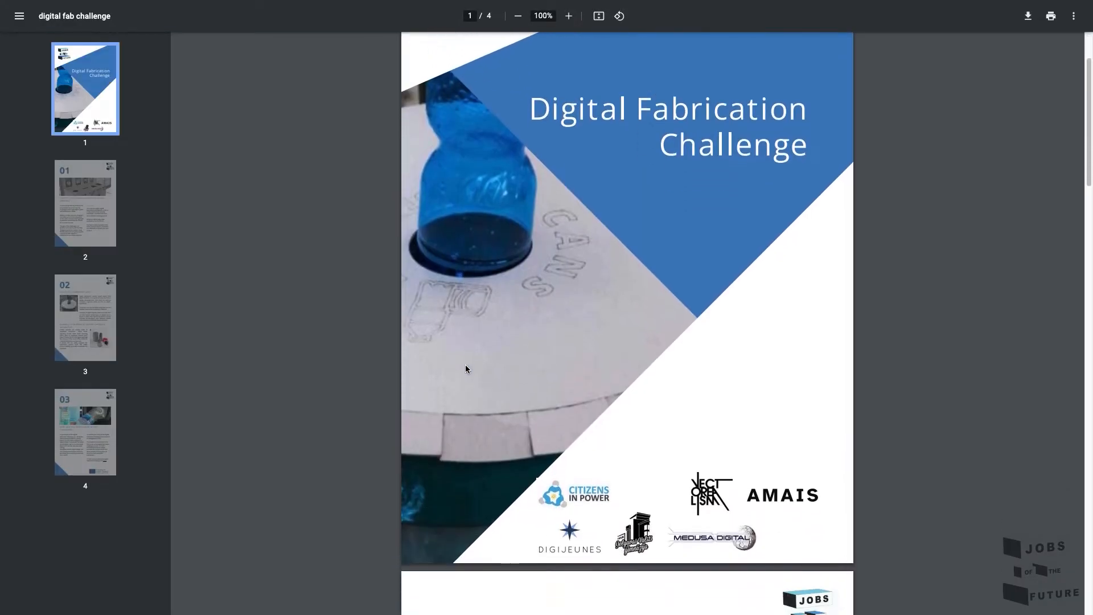
{"action": "scroll", "coordinate": [466, 369], "scroll_direction": "down", "scroll_amount": 6}
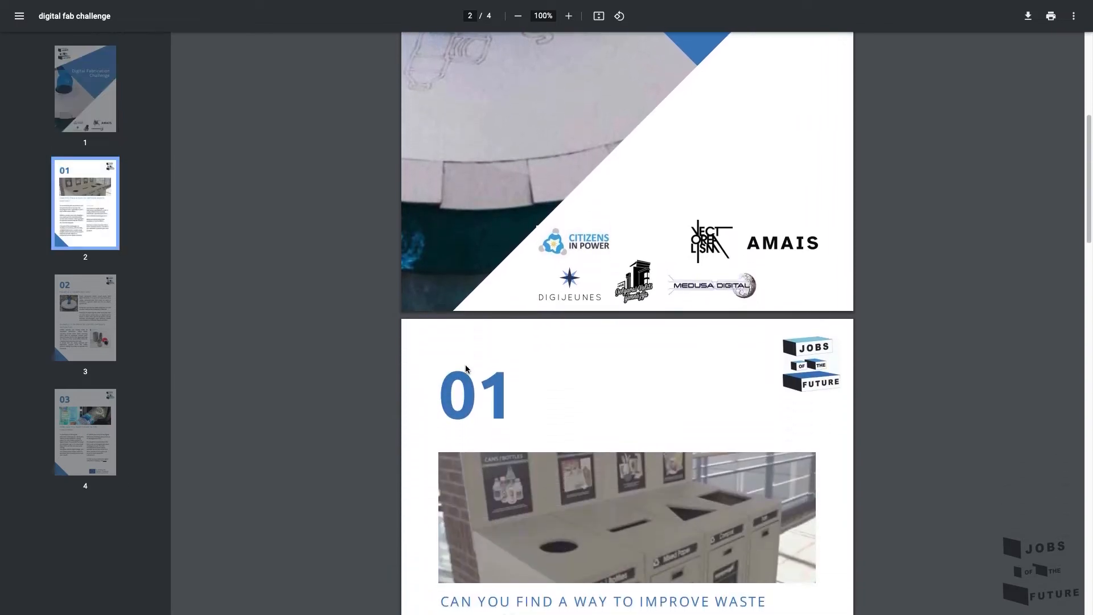
{"action": "scroll", "coordinate": [466, 369], "scroll_direction": "down", "scroll_amount": 3}
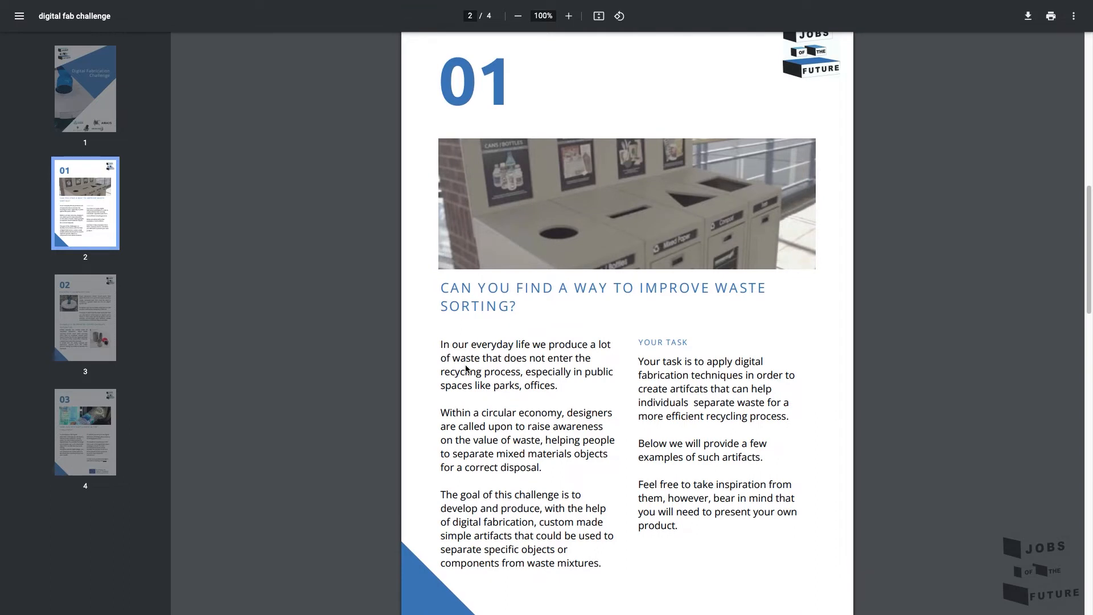
{"action": "scroll", "coordinate": [465, 369], "scroll_direction": "down", "scroll_amount": 6}
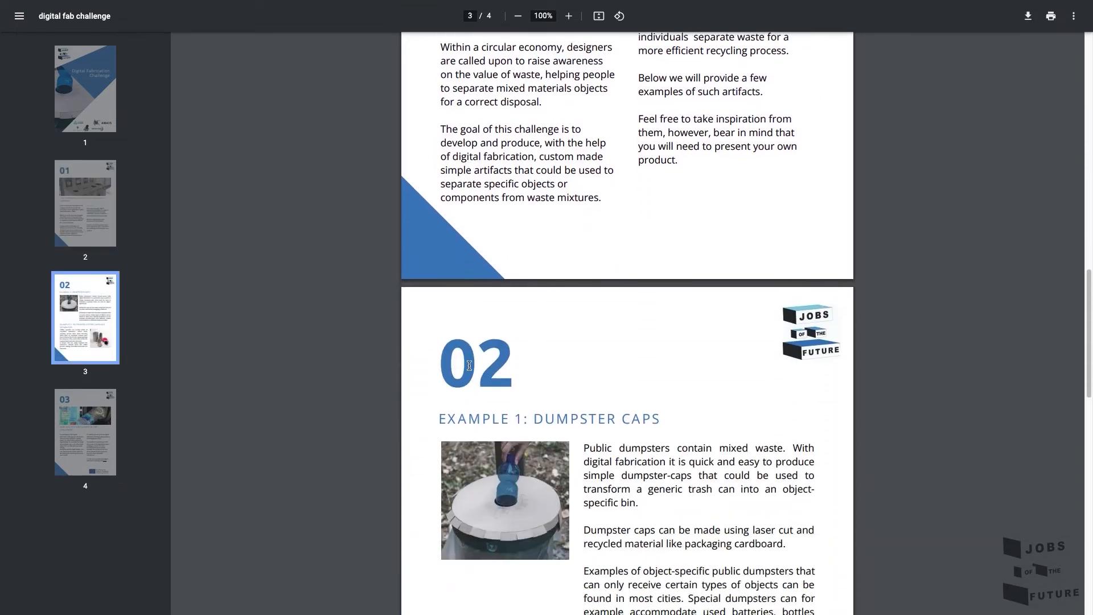
{"action": "scroll", "coordinate": [469, 365], "scroll_direction": "down", "scroll_amount": 7}
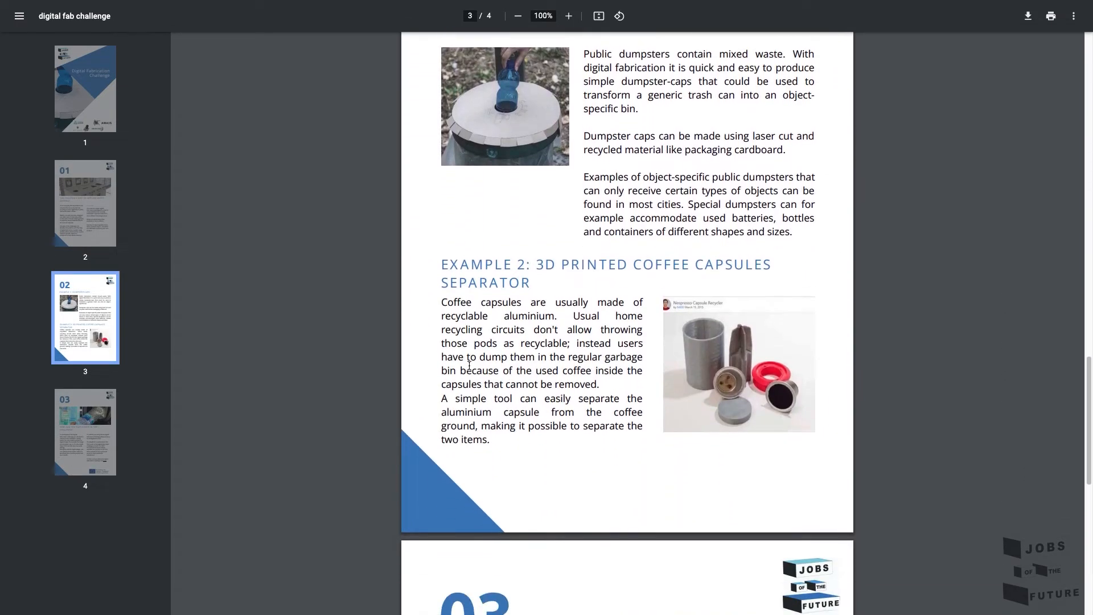
{"action": "scroll", "coordinate": [469, 365], "scroll_direction": "down", "scroll_amount": 8}
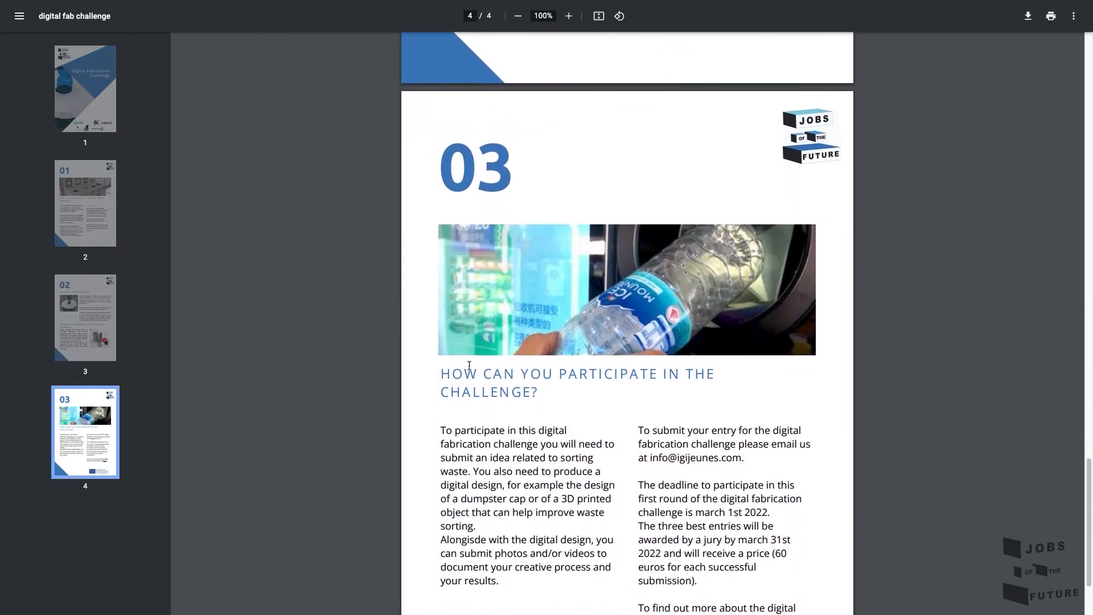
{"action": "scroll", "coordinate": [469, 366], "scroll_direction": "down", "scroll_amount": 2}
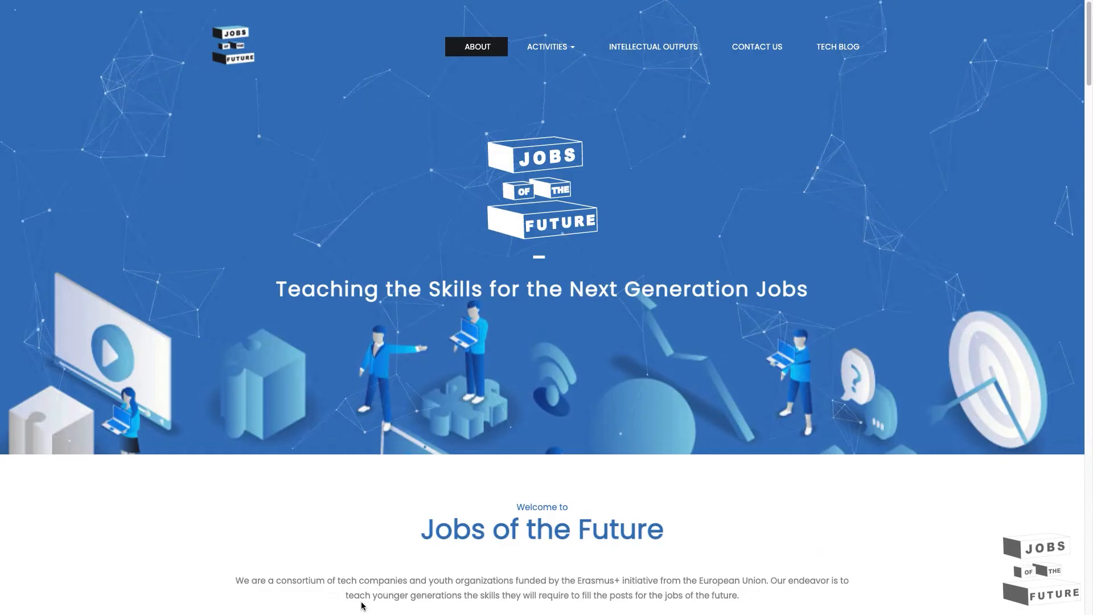
- Scroll to Our Blog, open the Jobs of the Future Challenges post, then start a new Inkscape document
{"action": "scroll", "coordinate": [575, 251], "scroll_direction": "down", "scroll_amount": 3}
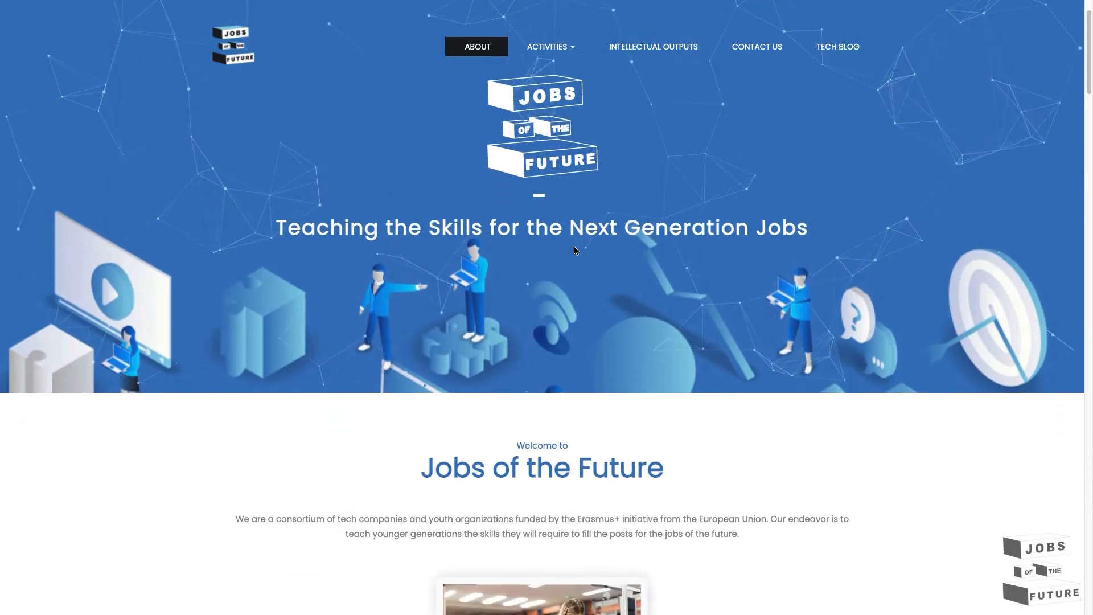
{"action": "scroll", "coordinate": [574, 251], "scroll_direction": "down", "scroll_amount": 6}
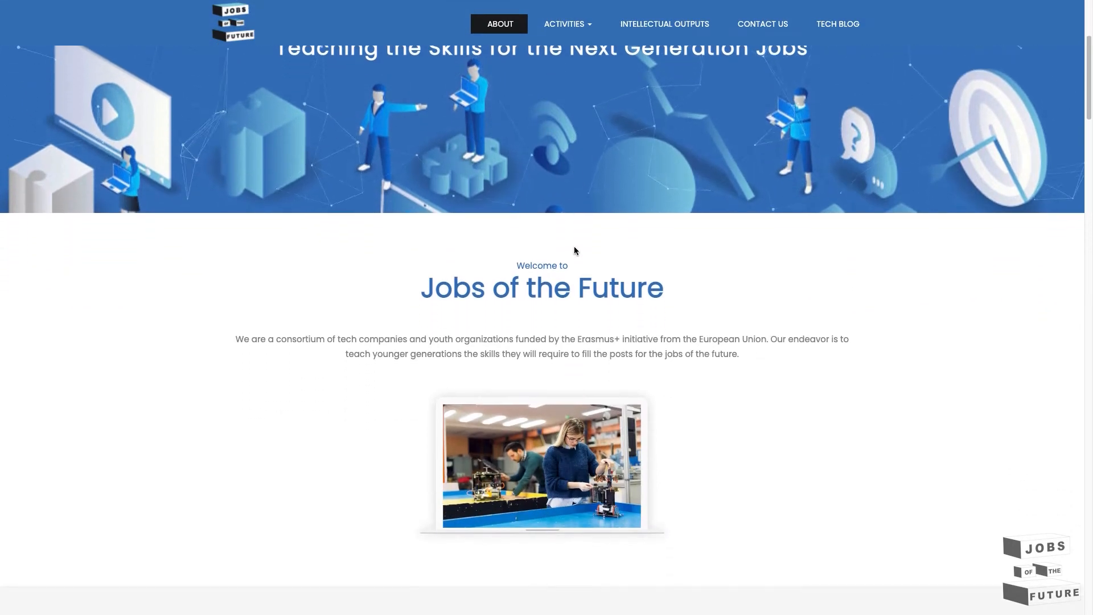
{"action": "scroll", "coordinate": [574, 247], "scroll_direction": "down", "scroll_amount": 9}
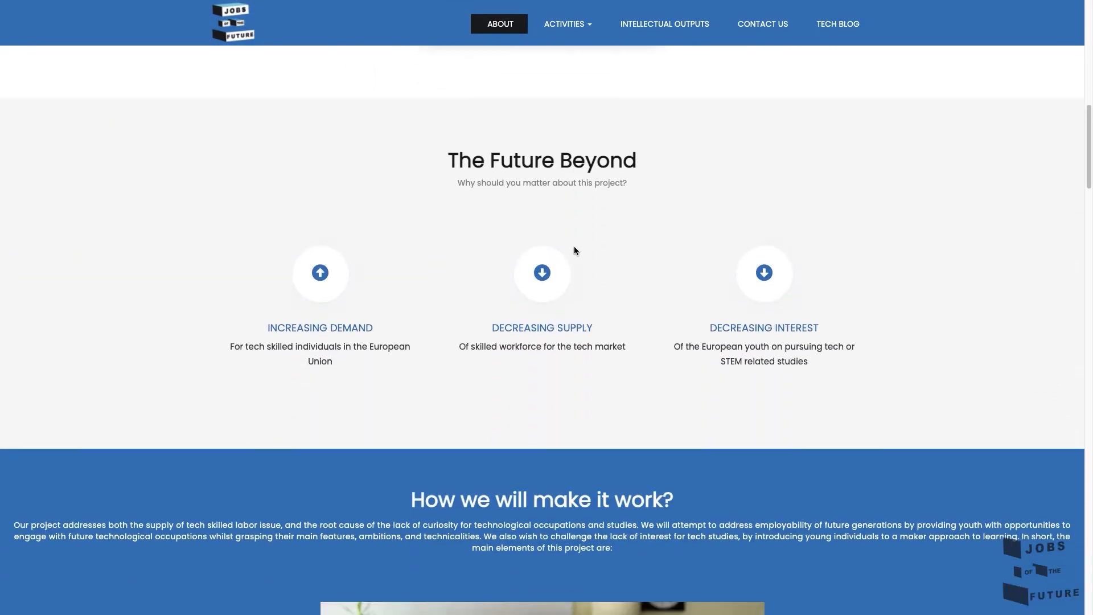
{"action": "scroll", "coordinate": [575, 246], "scroll_direction": "down", "scroll_amount": 11}
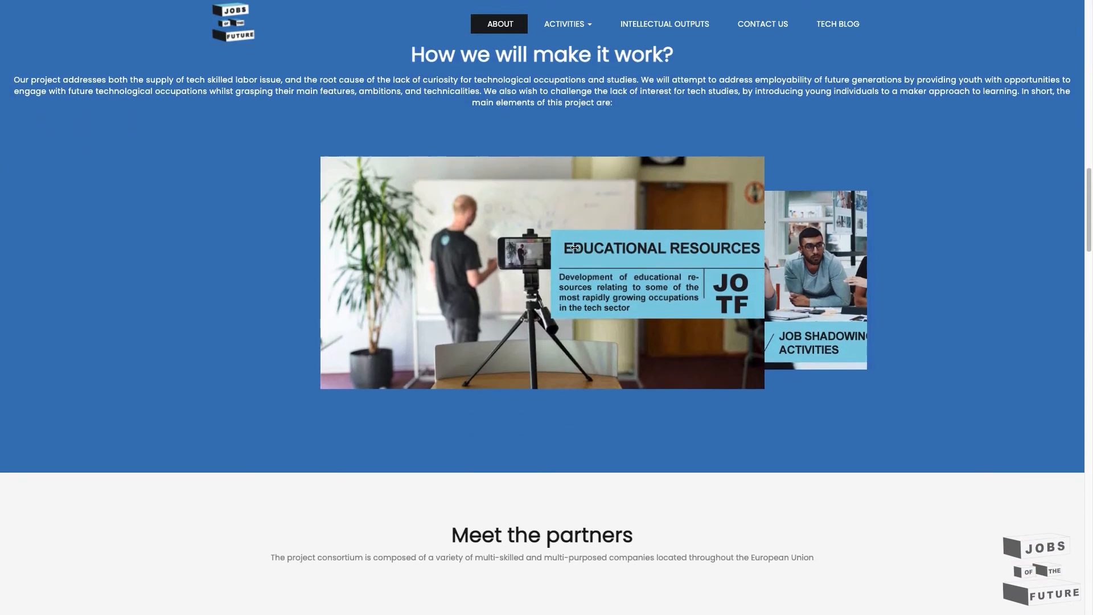
{"action": "scroll", "coordinate": [574, 250], "scroll_direction": "down", "scroll_amount": 10}
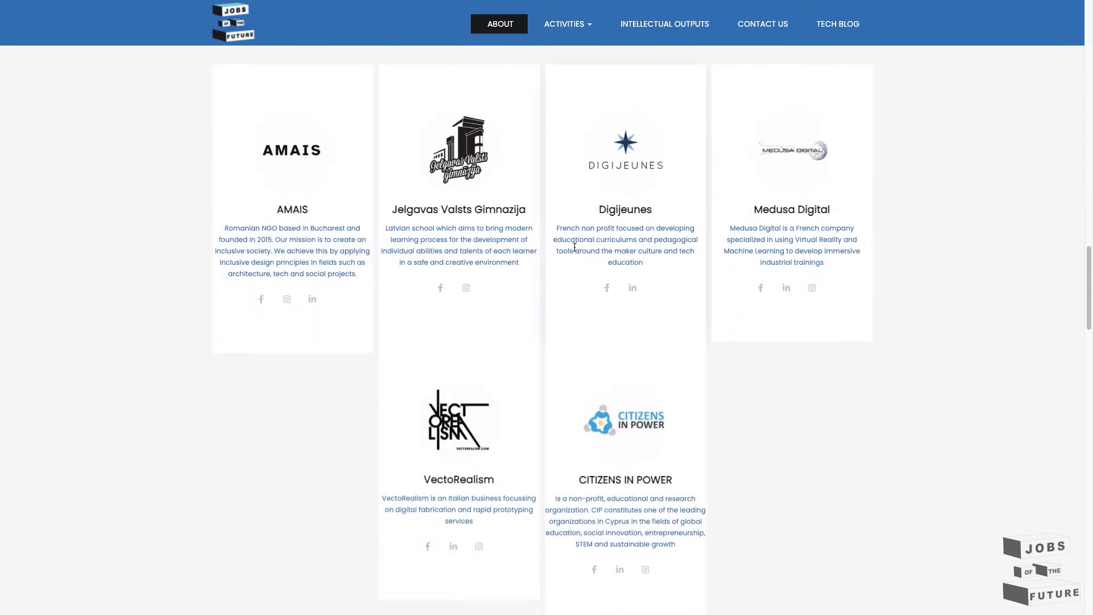
{"action": "scroll", "coordinate": [574, 251], "scroll_direction": "down", "scroll_amount": 1}
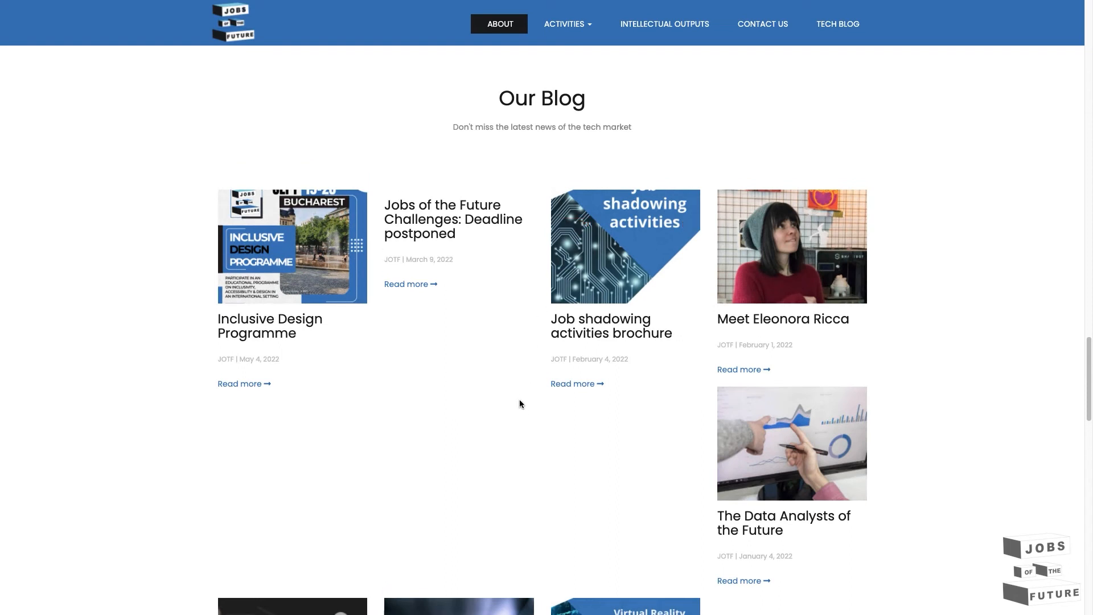
{"action": "scroll", "coordinate": [519, 404], "scroll_direction": "down", "scroll_amount": 3}
{"action": "scroll", "coordinate": [520, 405], "scroll_direction": "down", "scroll_amount": 7}
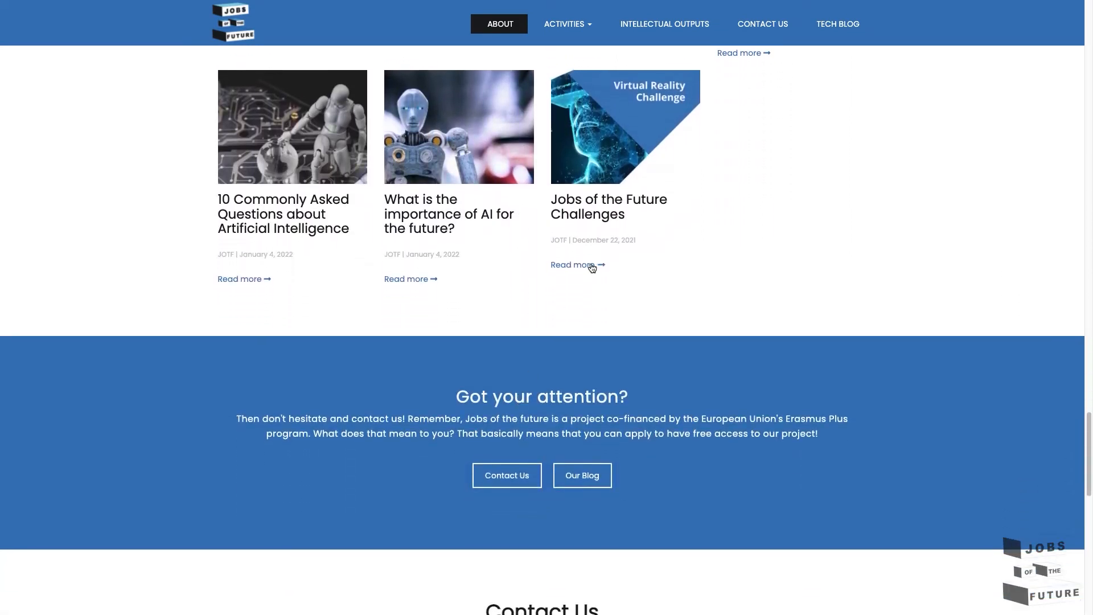
{"action": "left_click", "coordinate": [604, 206]}
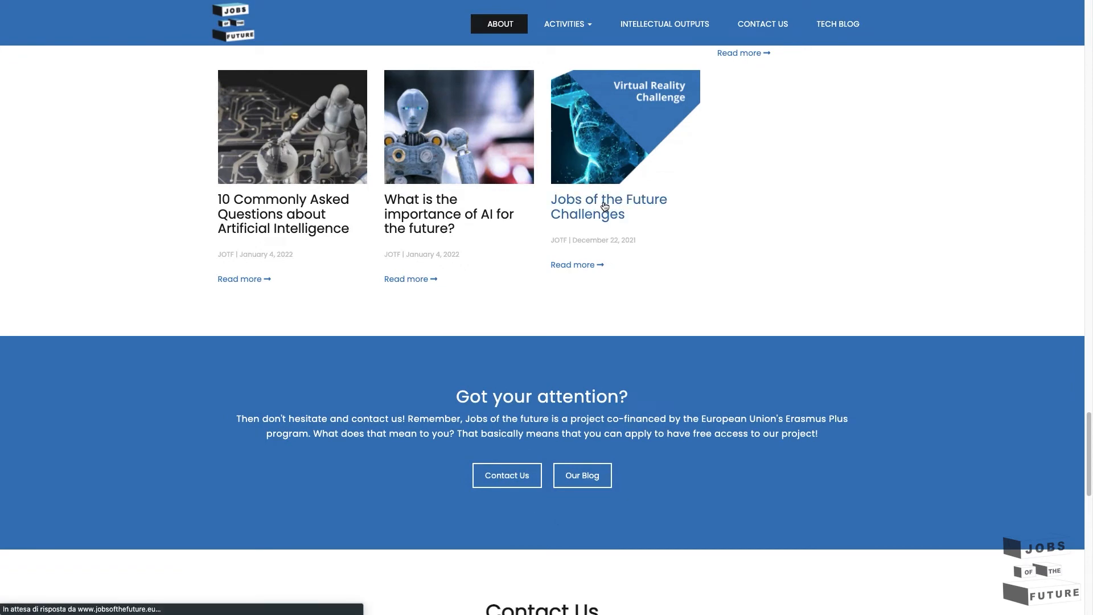
{"action": "left_click", "coordinate": [689, 481]}
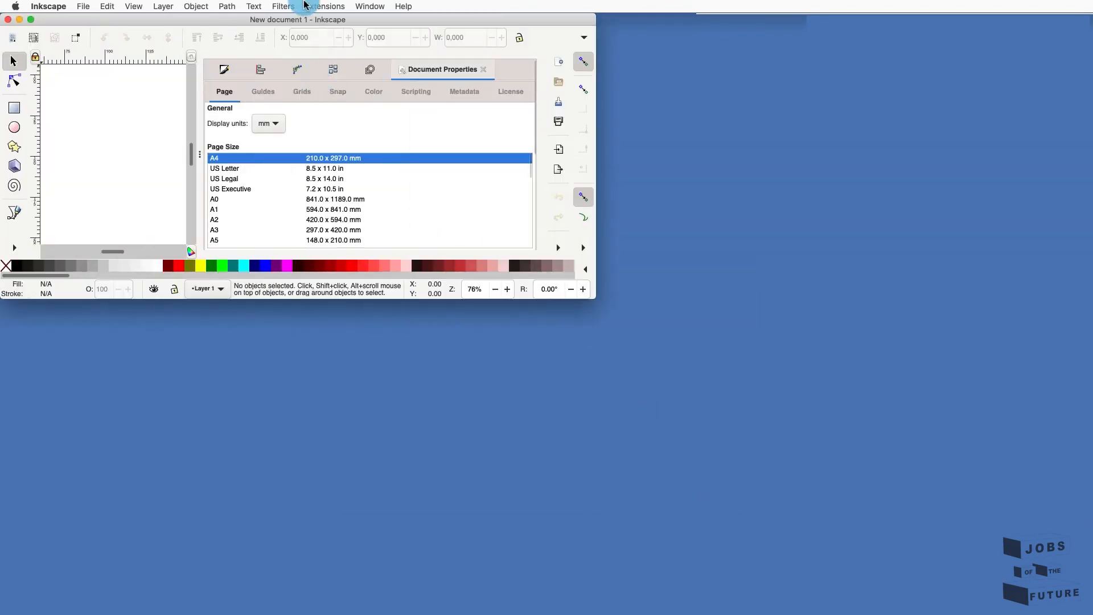
- Maximize the Inkscape window and set the page to Video HD 1080p, 1920 × 1080 px landscape
{"action": "double_click", "coordinate": [304, 20]}
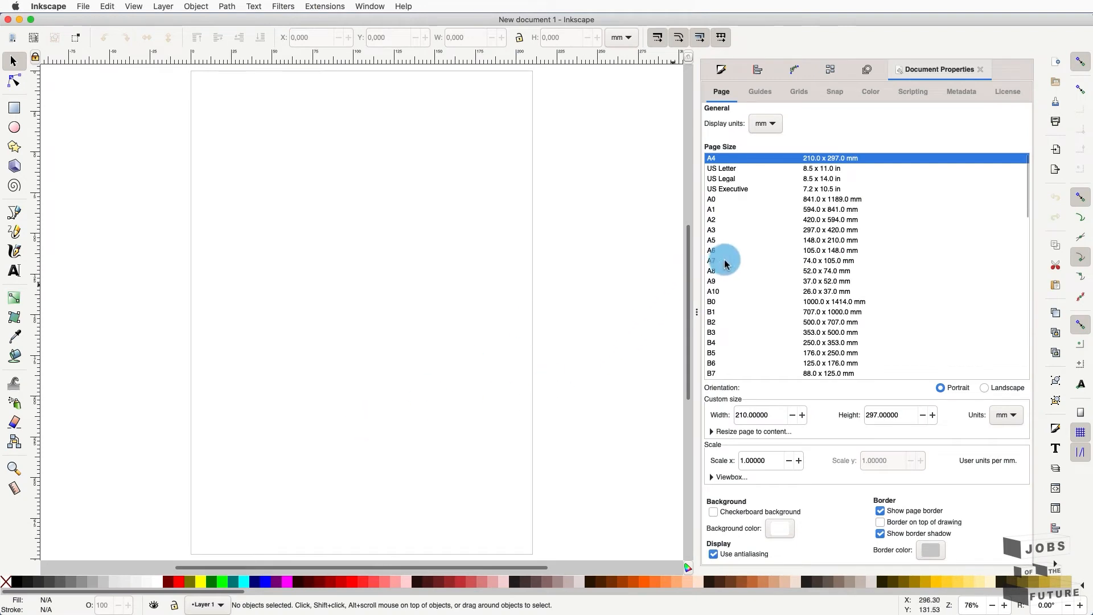
{"action": "scroll", "coordinate": [727, 239], "scroll_direction": "down", "scroll_amount": 3}
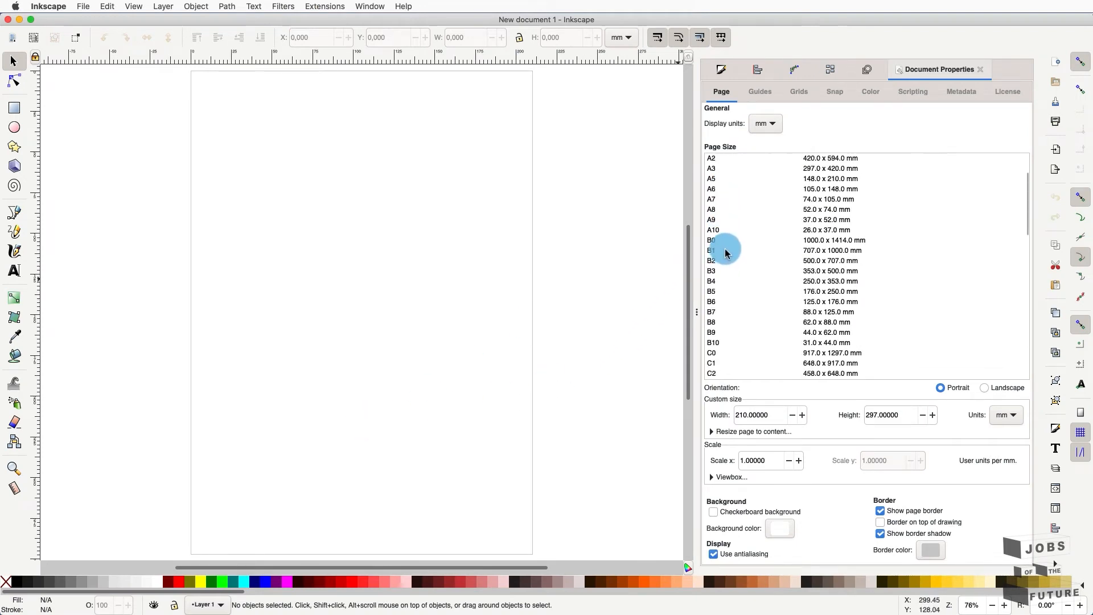
{"action": "scroll", "coordinate": [727, 257], "scroll_direction": "down", "scroll_amount": 9}
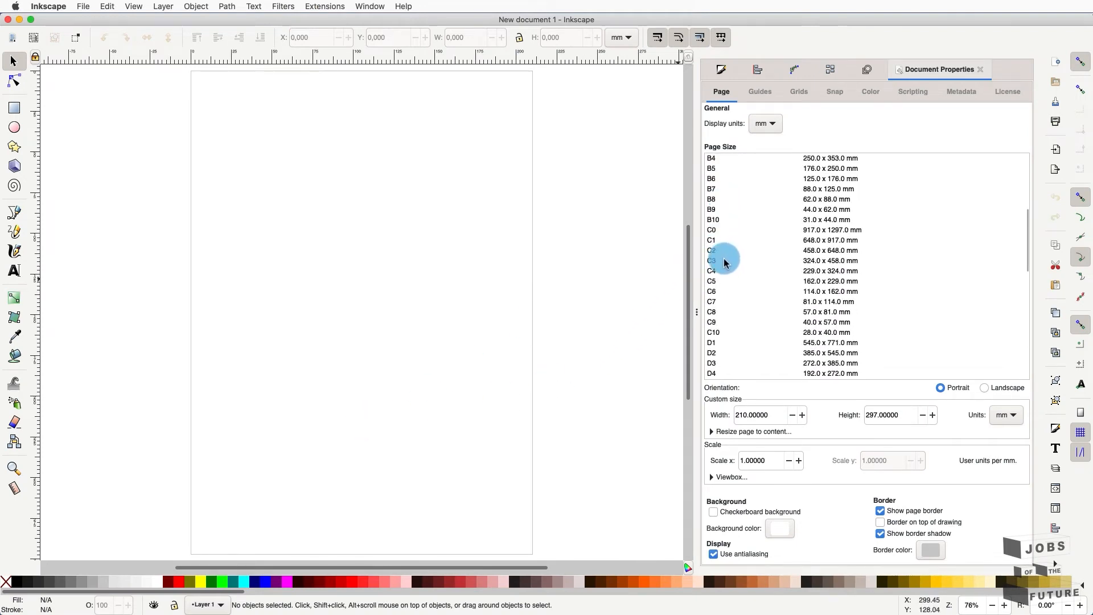
{"action": "scroll", "coordinate": [732, 298], "scroll_direction": "down", "scroll_amount": 6}
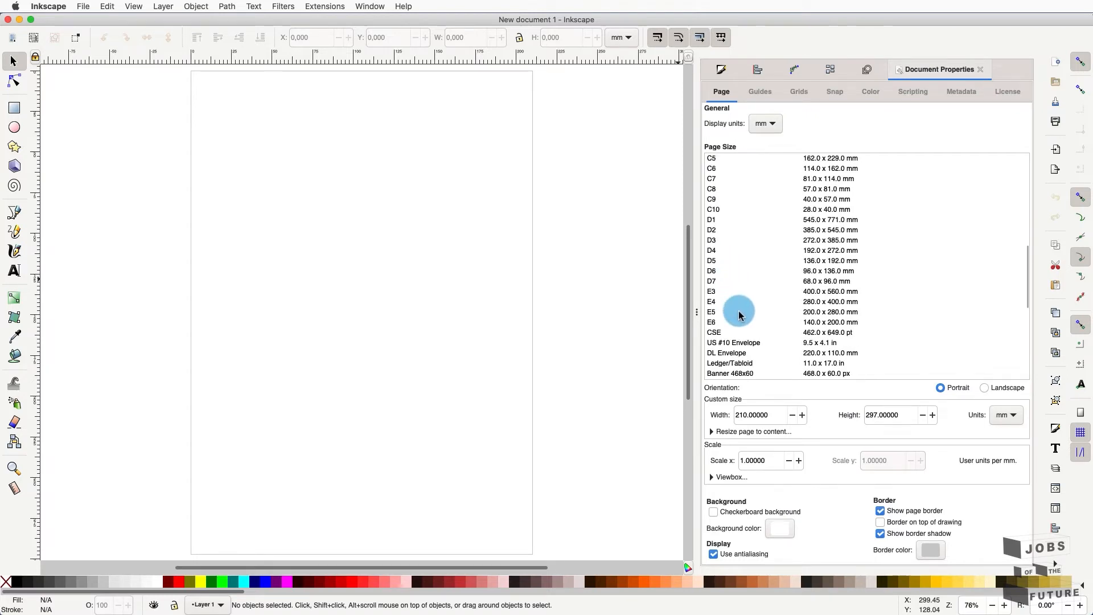
{"action": "scroll", "coordinate": [740, 324], "scroll_direction": "down", "scroll_amount": 6}
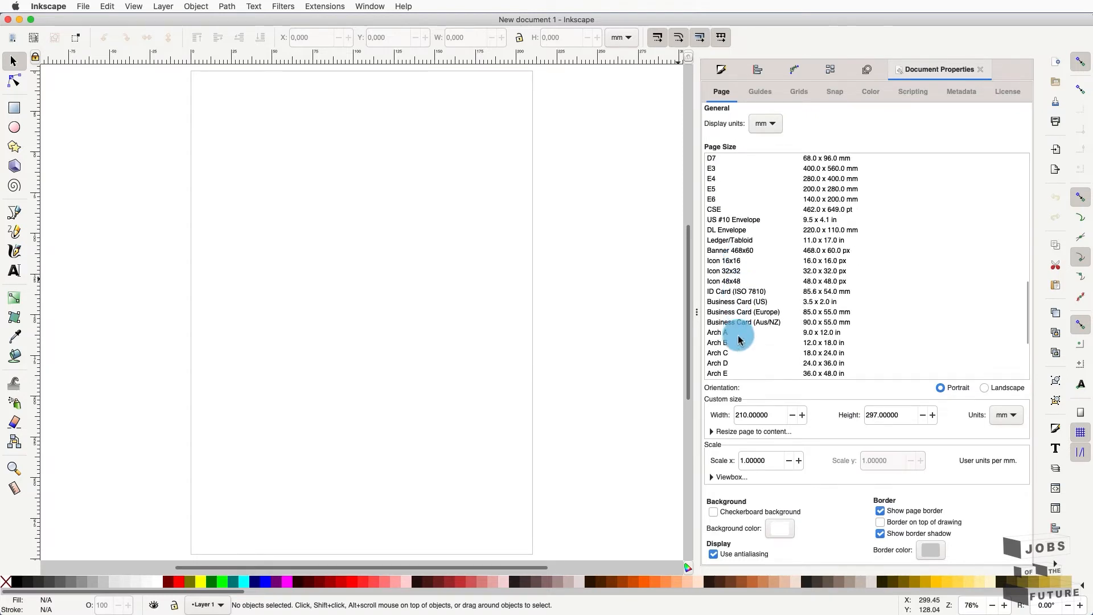
{"action": "scroll", "coordinate": [741, 340], "scroll_direction": "down", "scroll_amount": 3}
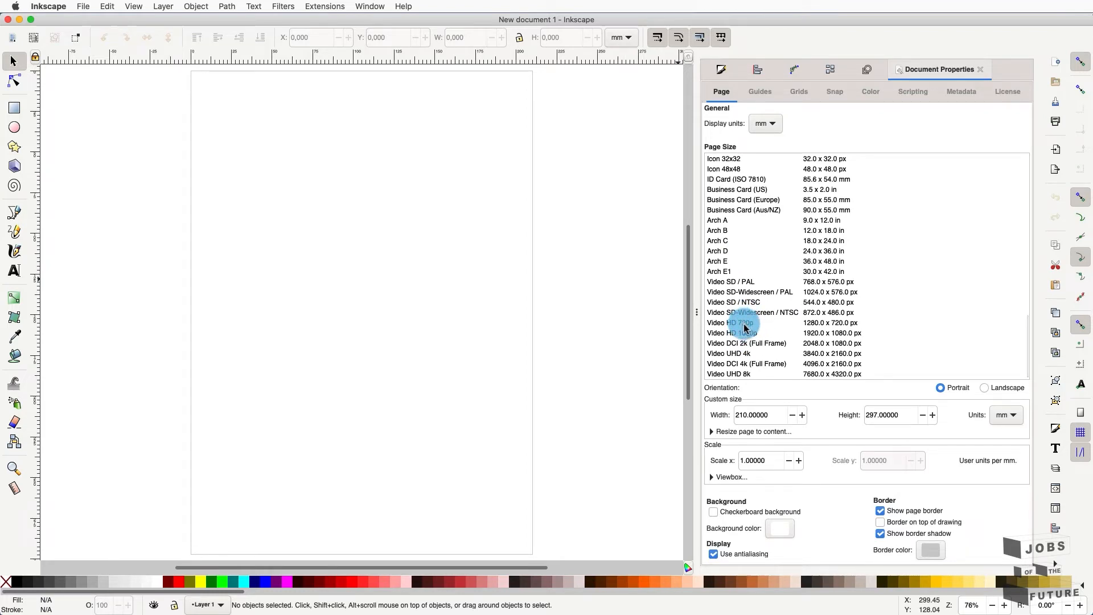
{"action": "left_click", "coordinate": [745, 335]}
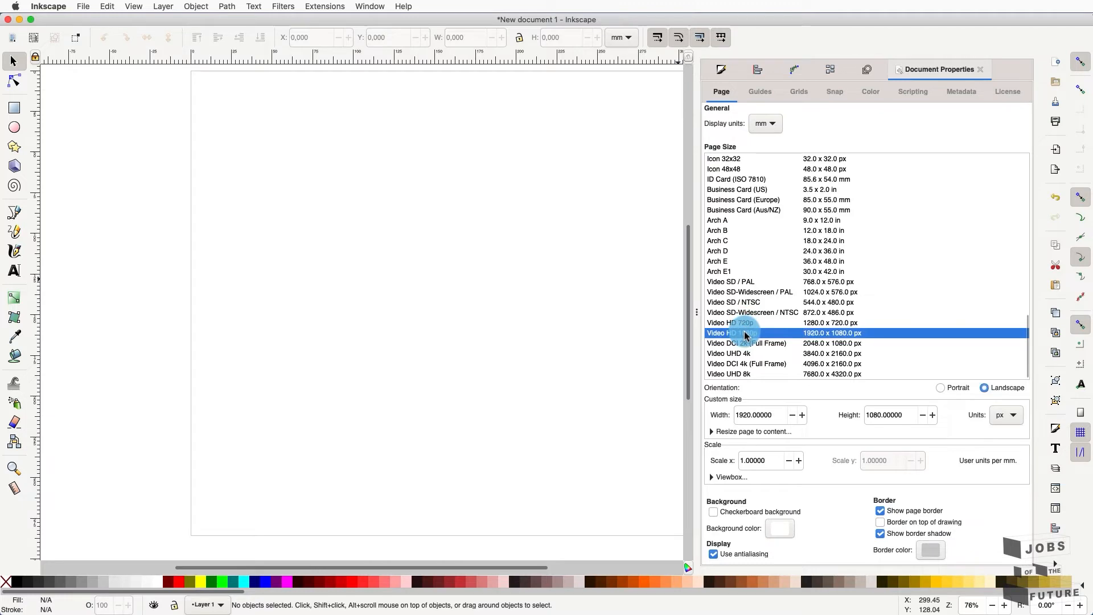
{"action": "left_click", "coordinate": [698, 315]}
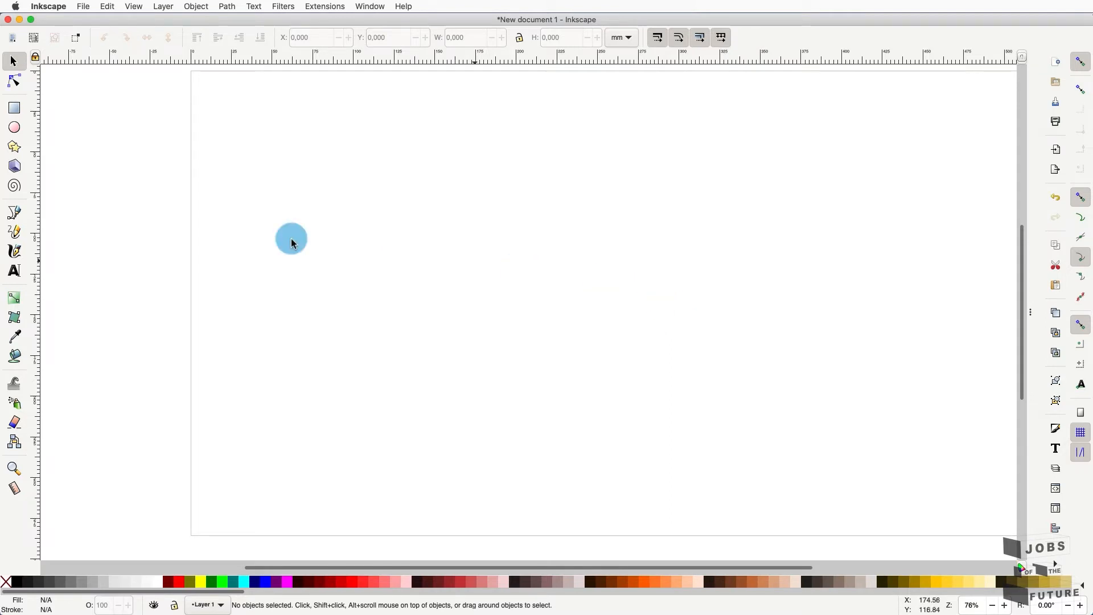
- In Document Properties, choose the B1 page size, 1000 × 707 mm landscape
{"action": "left_click", "coordinate": [12, 471]}
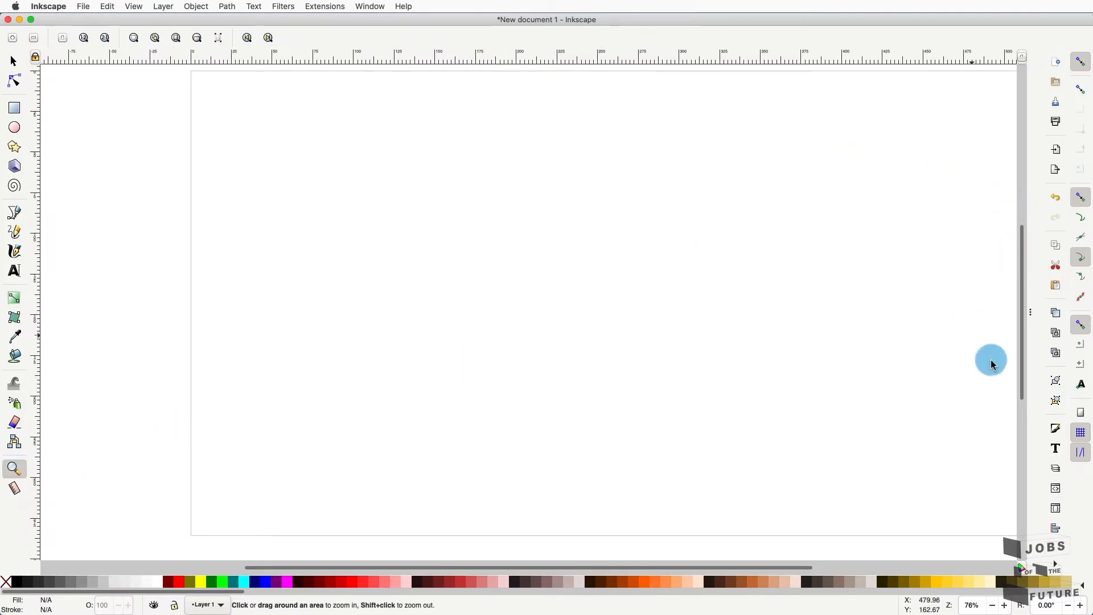
{"action": "left_click", "coordinate": [80, 6]}
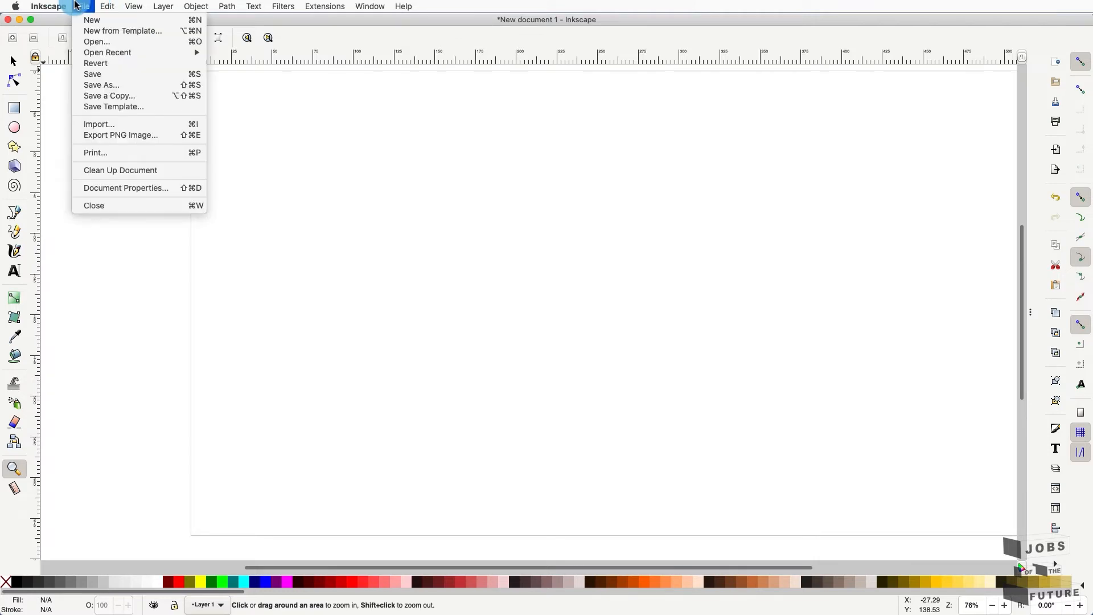
{"action": "left_click", "coordinate": [171, 188]}
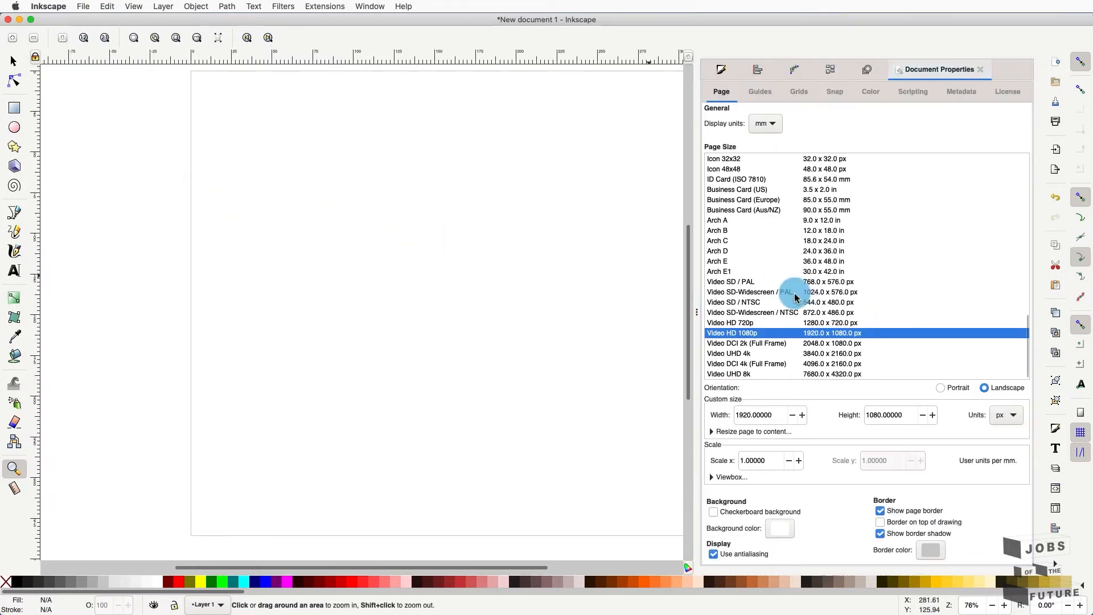
{"action": "scroll", "coordinate": [752, 194], "scroll_direction": "up", "scroll_amount": 15}
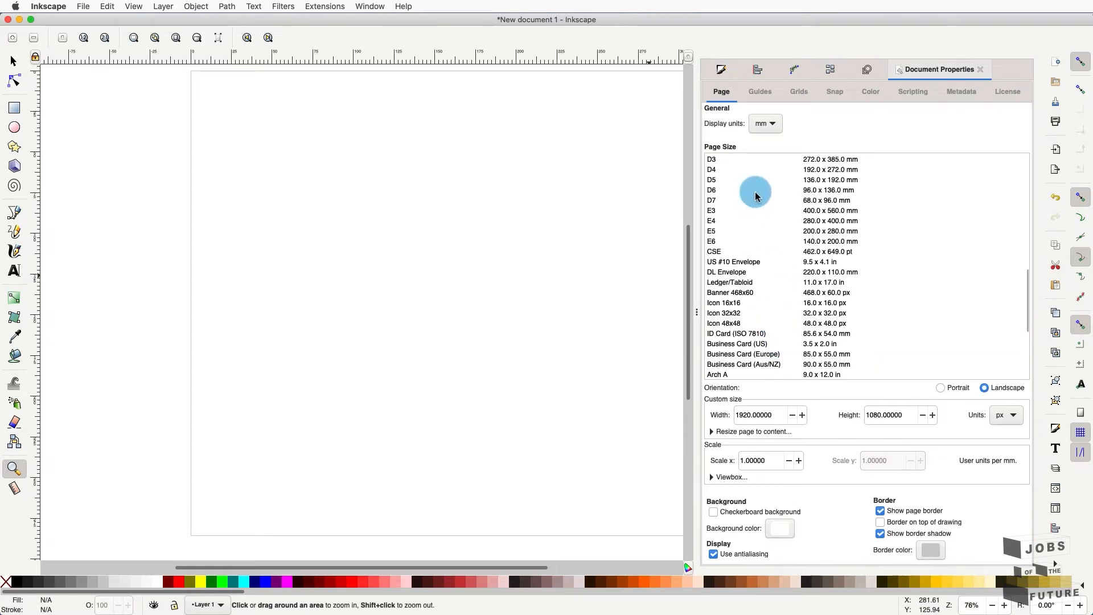
{"action": "scroll", "coordinate": [745, 193], "scroll_direction": "up", "scroll_amount": 5}
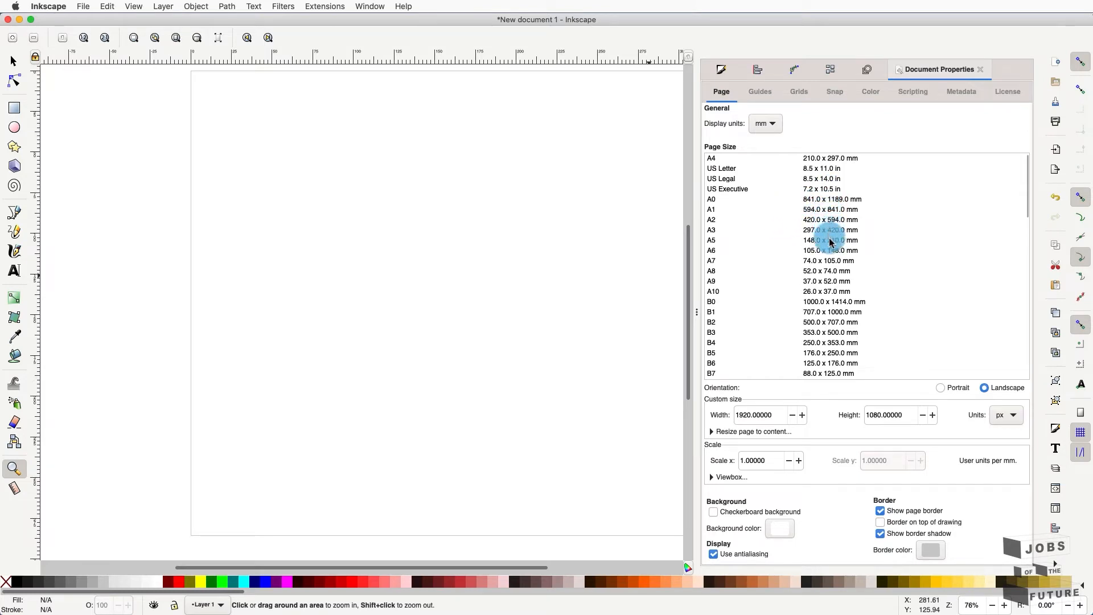
{"action": "left_click", "coordinate": [832, 313]}
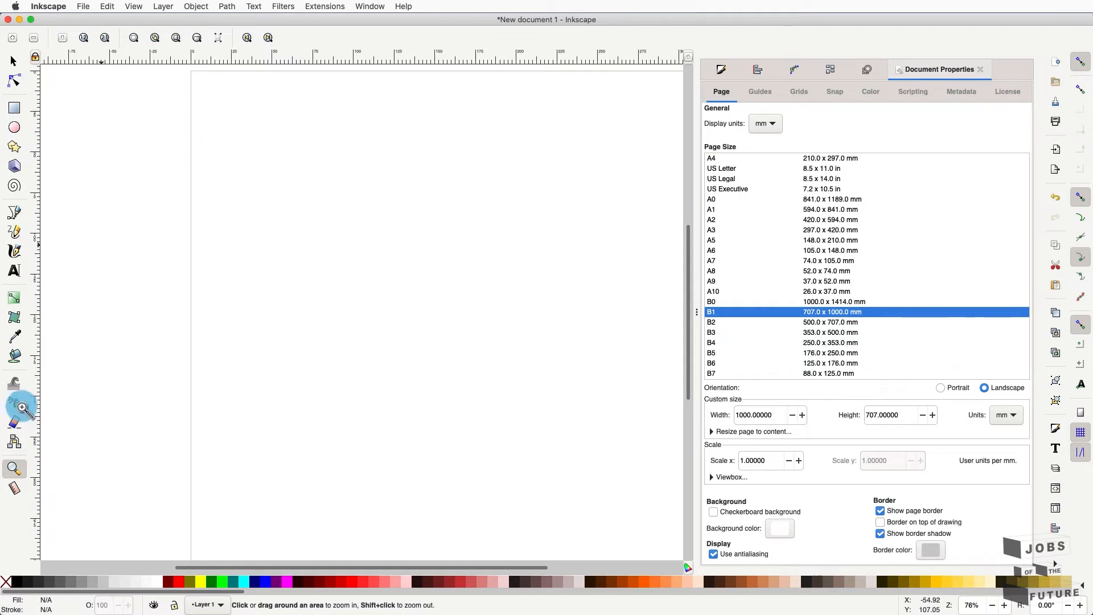
- Fit the whole B1 page in the window and pick the Ellipse/Circle tool
{"action": "left_click", "coordinate": [175, 38]}
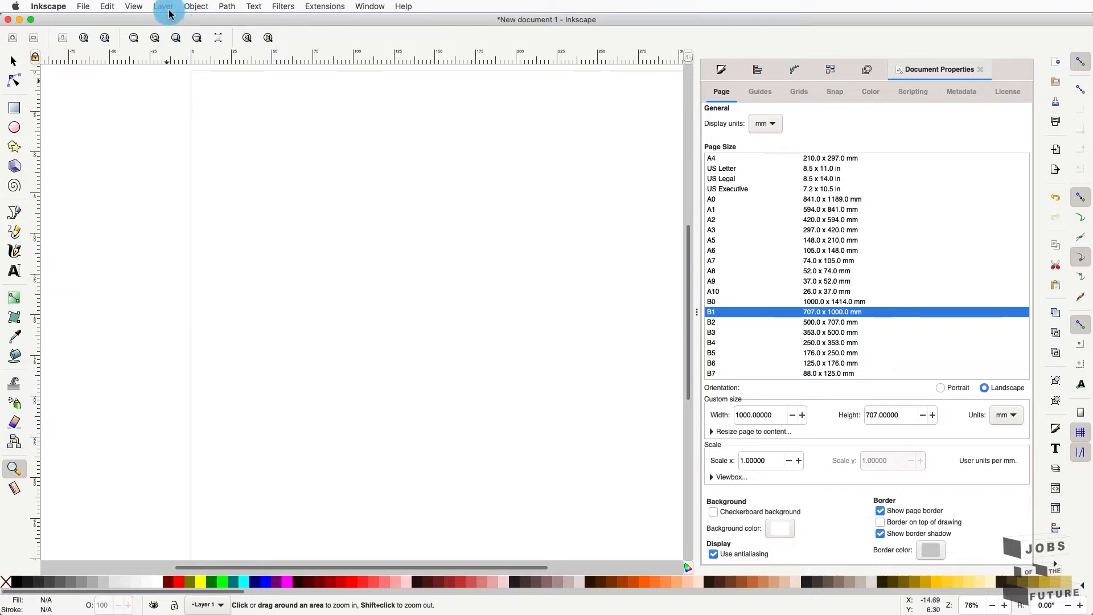
{"action": "left_click", "coordinate": [174, 38]}
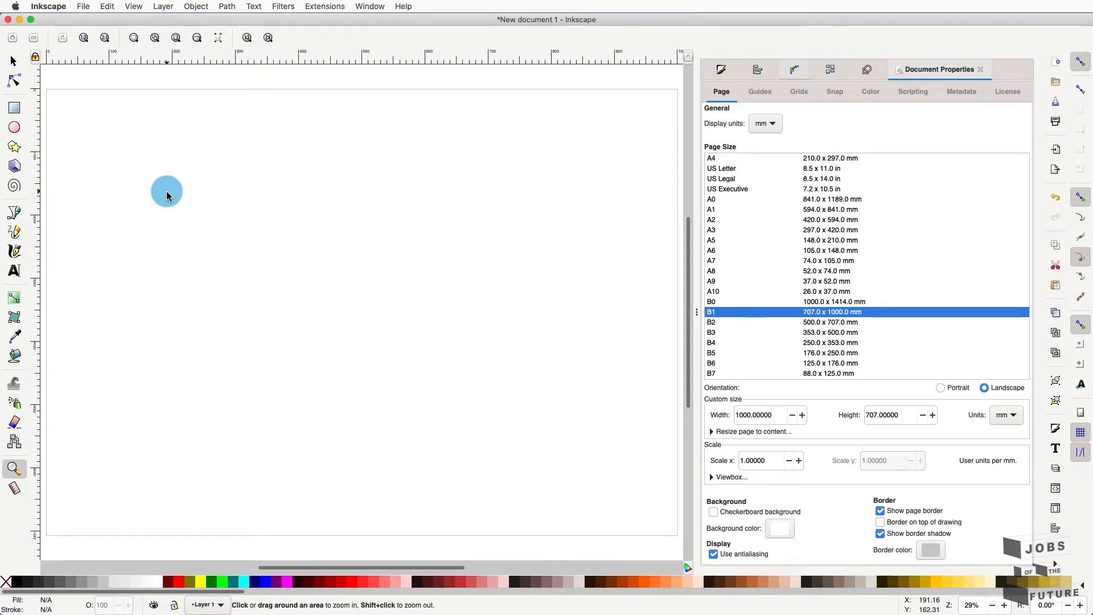
{"action": "key", "text": "ctrl"}
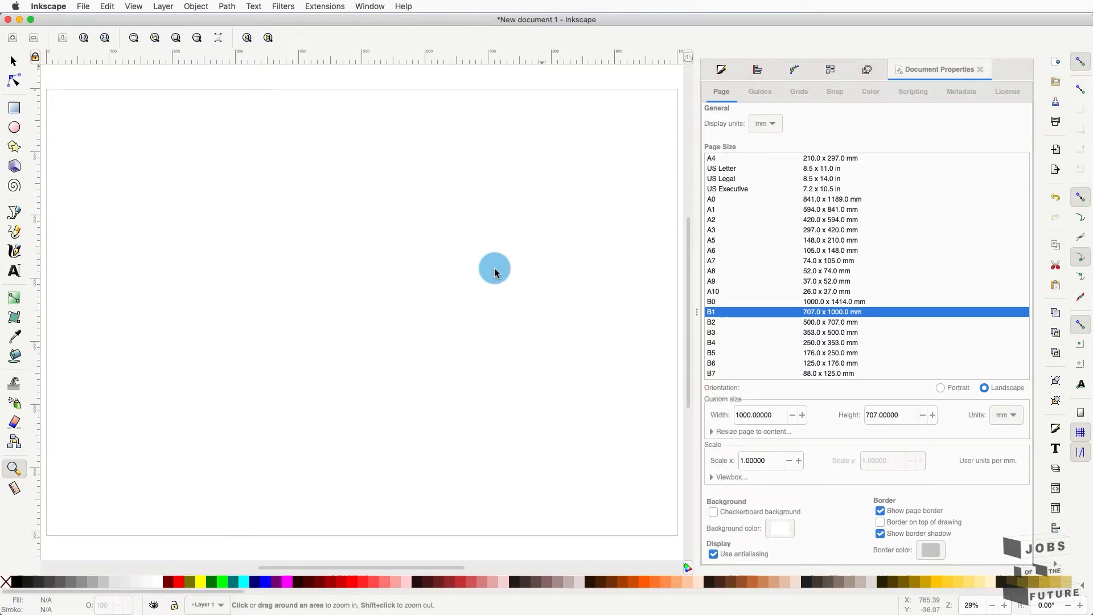
{"action": "left_click", "coordinate": [13, 130]}
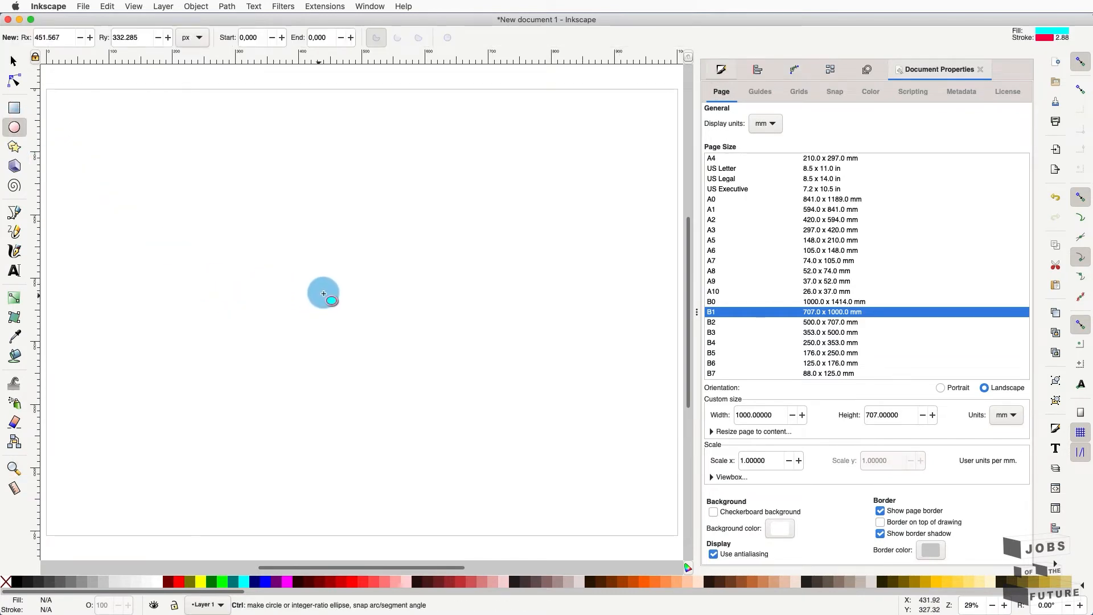
- Ctrl-drag near the page centre to draw a perfect cyan circle
{"action": "left_click_drag", "start_coordinate": [310, 283], "coordinate": [415, 392]}
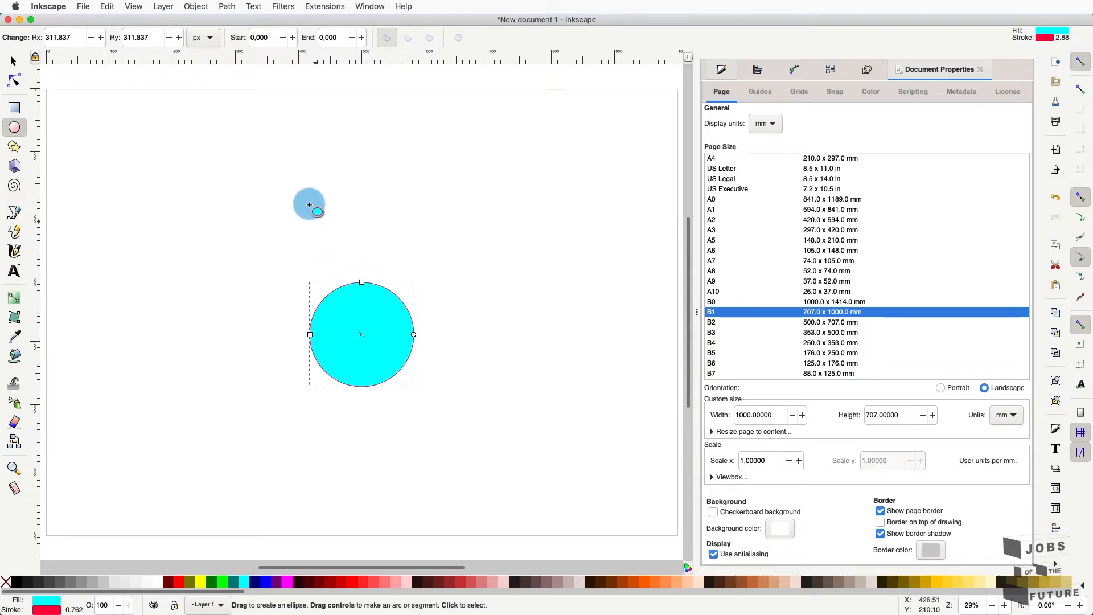
- Switch the ellipse controls to mm and set both Rx and Ry to 35
{"action": "left_click", "coordinate": [211, 39]}
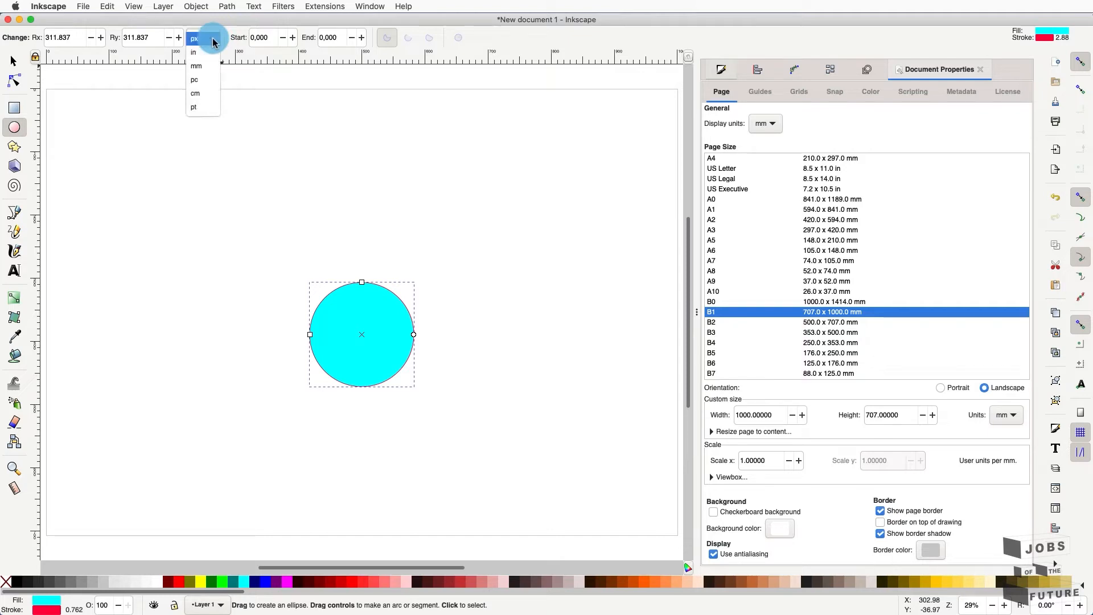
{"action": "left_click", "coordinate": [206, 68]}
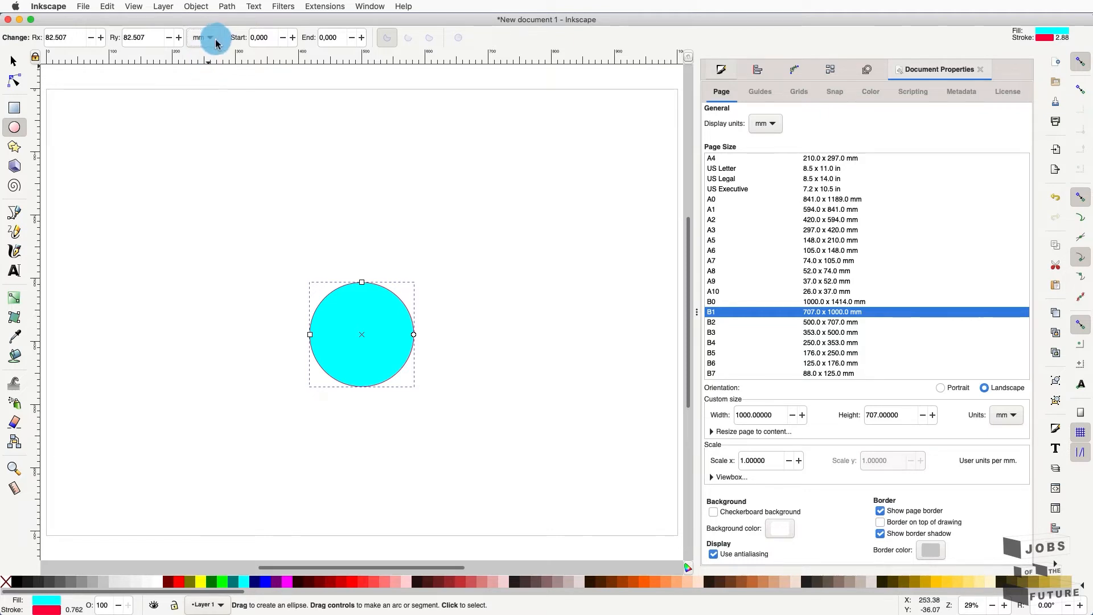
{"action": "double_click", "coordinate": [76, 38]}
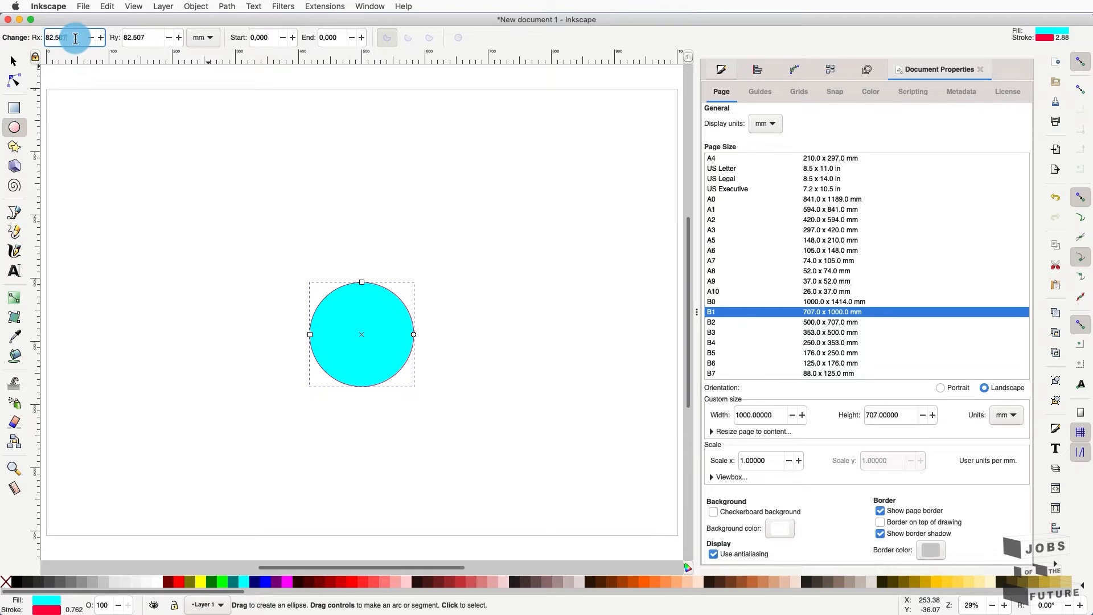
{"action": "triple_click", "coordinate": [76, 38]}
{"action": "type", "text": "35"}
{"action": "triple_click", "coordinate": [139, 39]}
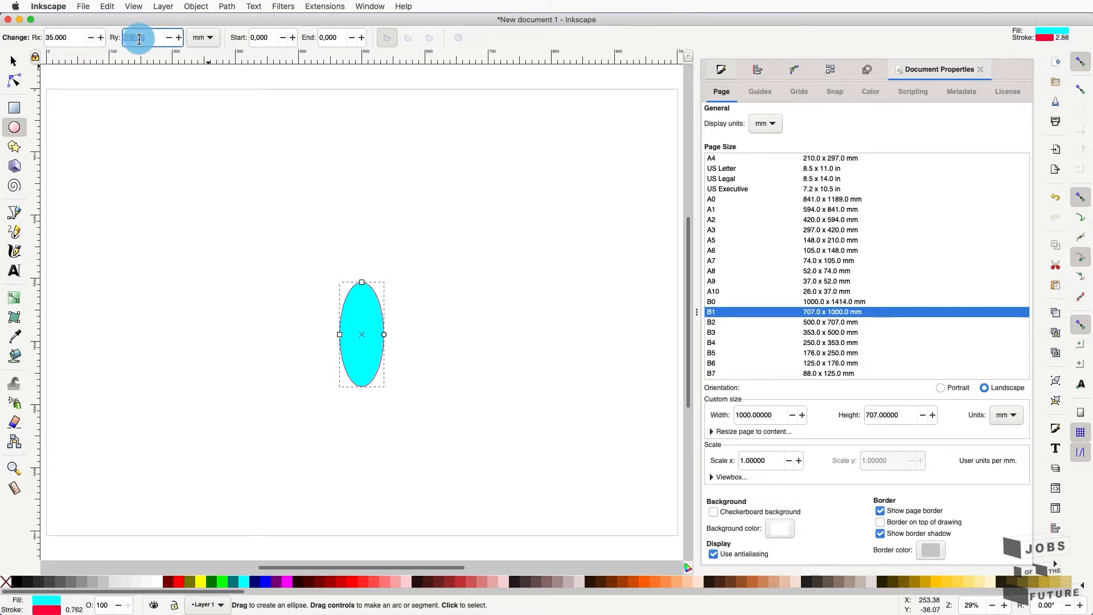
{"action": "type", "text": "35"}
{"action": "key", "text": "Return"}
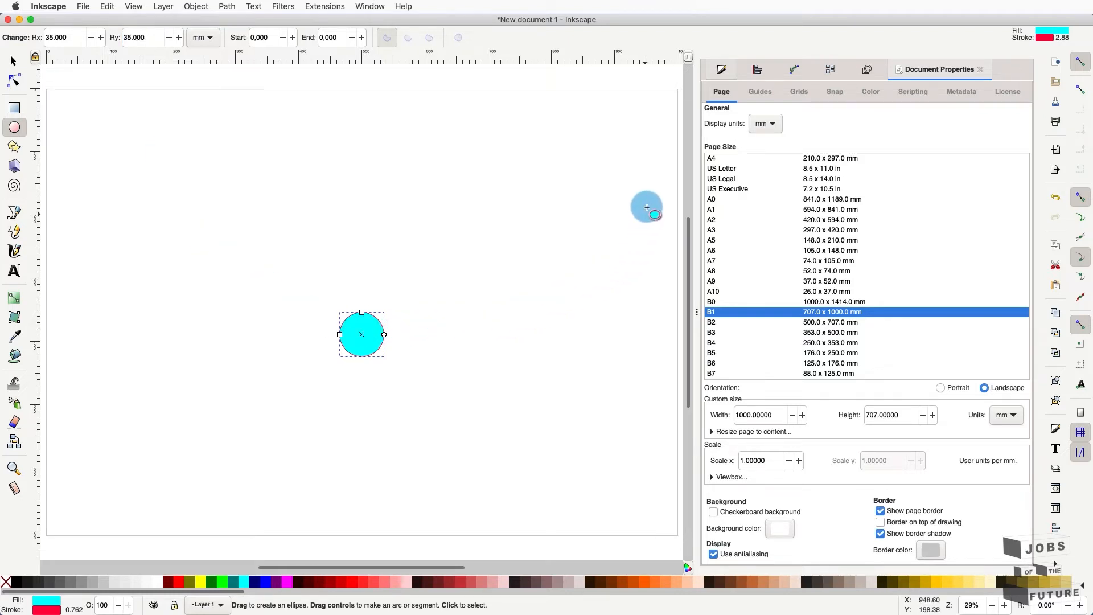
- Set the circle's fill to No paint in Fill and Stroke
{"action": "left_click", "coordinate": [722, 71]}
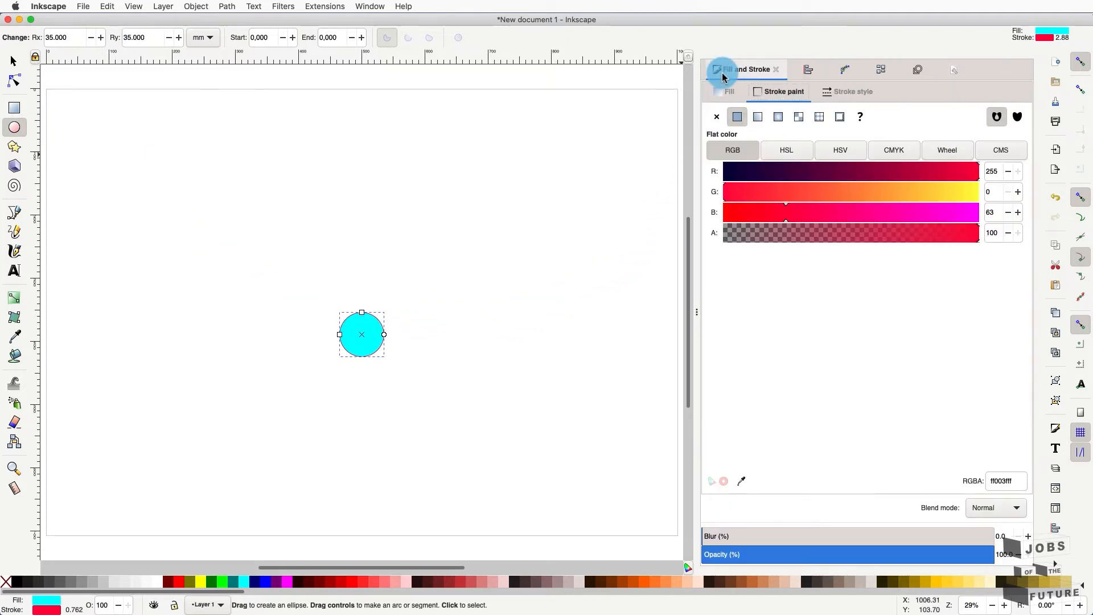
{"action": "left_click", "coordinate": [725, 94]}
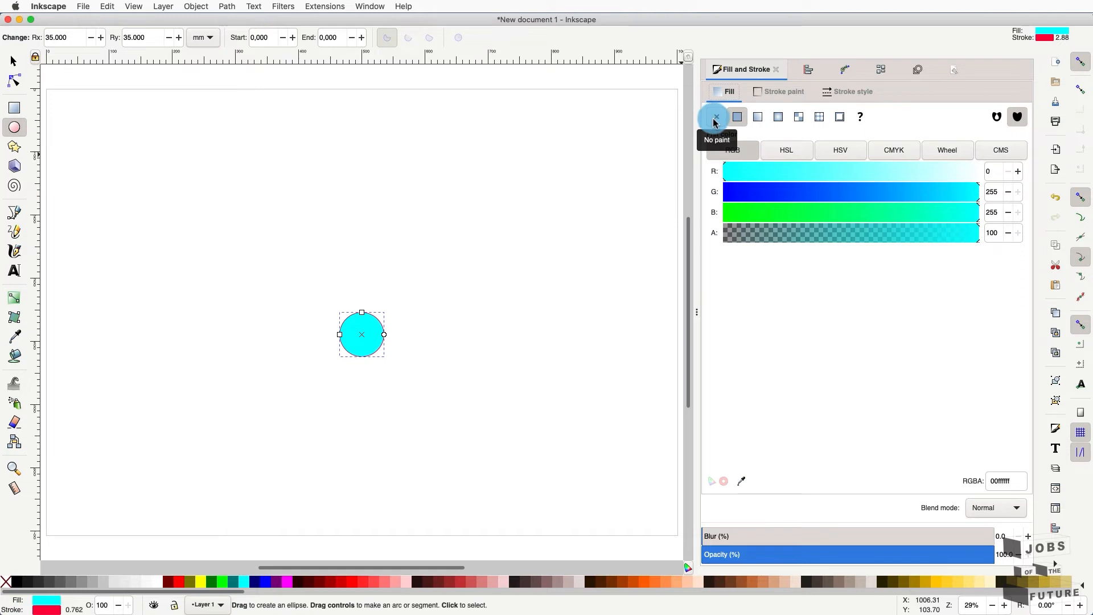
{"action": "left_click", "coordinate": [716, 118]}
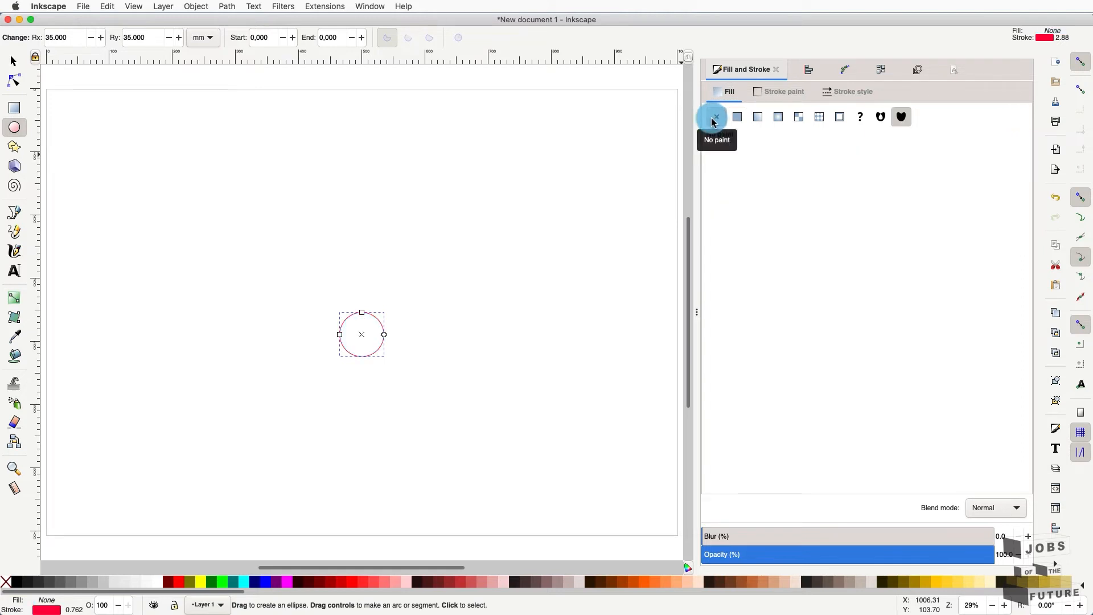
- Make the circle's stroke pure red by setting green and blue to 0
{"action": "left_click", "coordinate": [763, 94]}
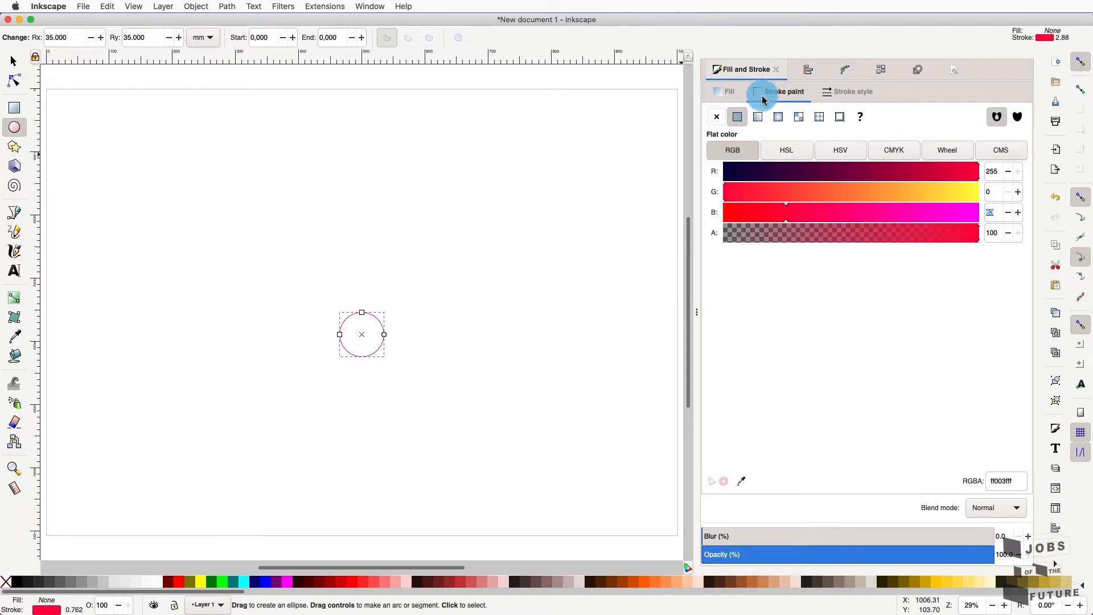
{"action": "left_click", "coordinate": [997, 193]}
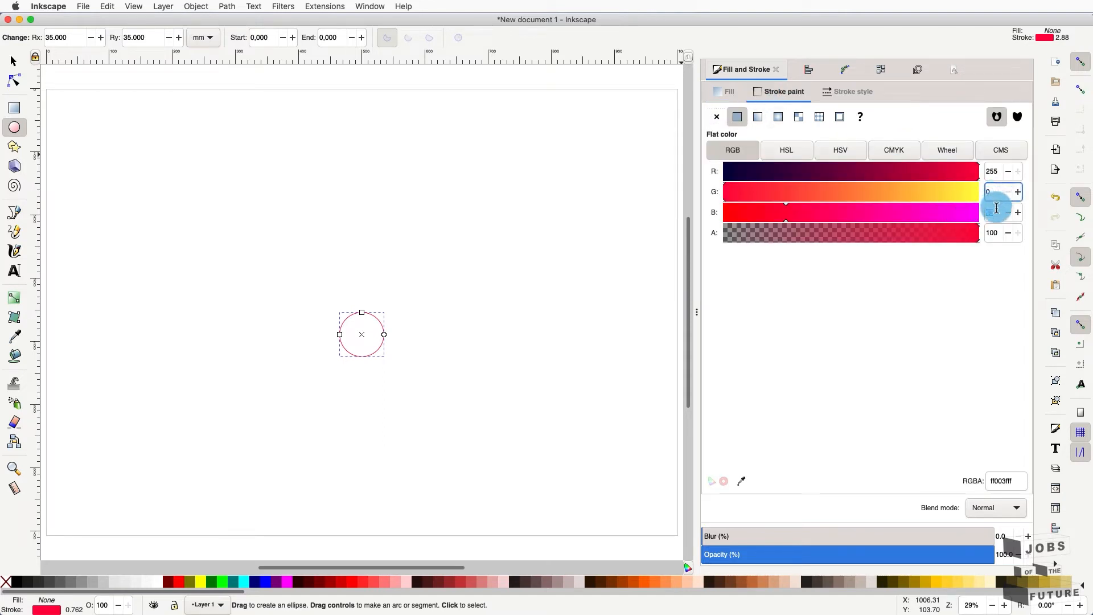
{"action": "left_click", "coordinate": [996, 212]}
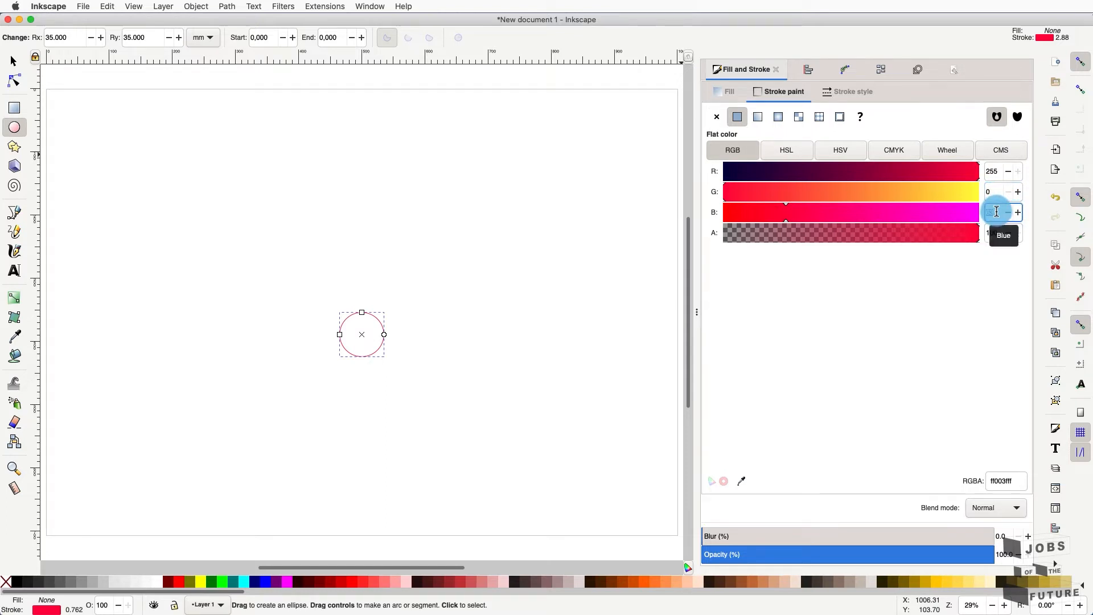
{"action": "type", "text": "0"}
{"action": "left_click", "coordinate": [994, 193]}
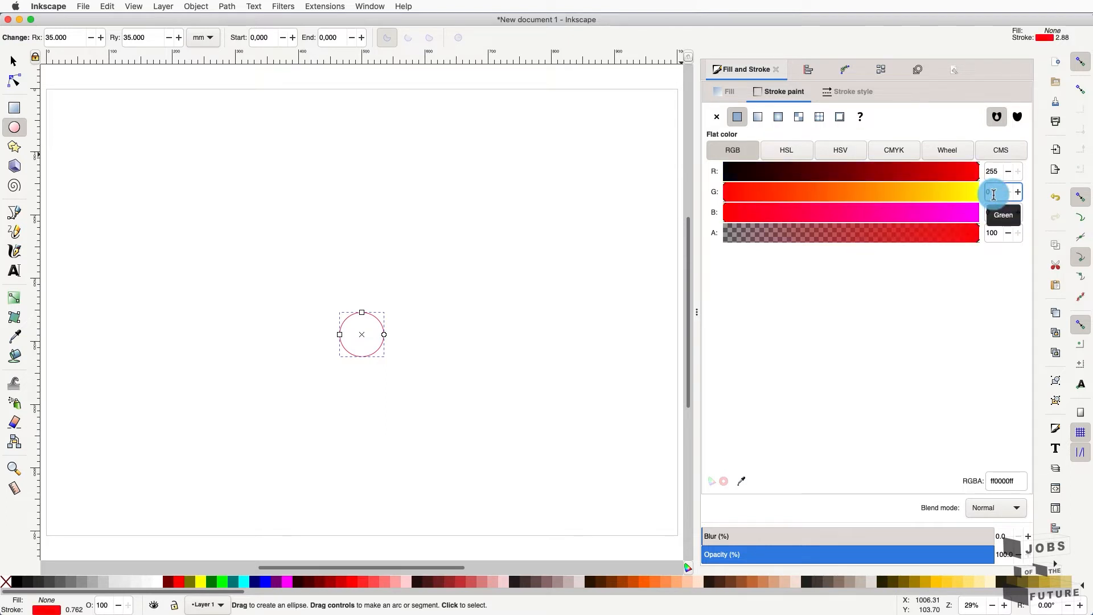
{"action": "type", "text": "0"}
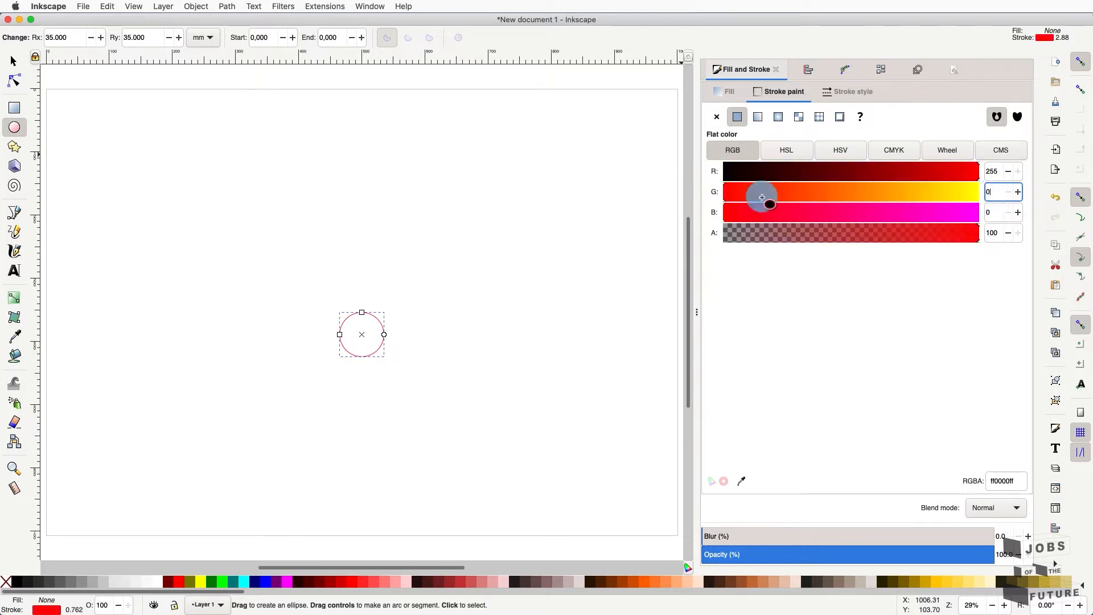
{"action": "left_click", "coordinate": [12, 61]}
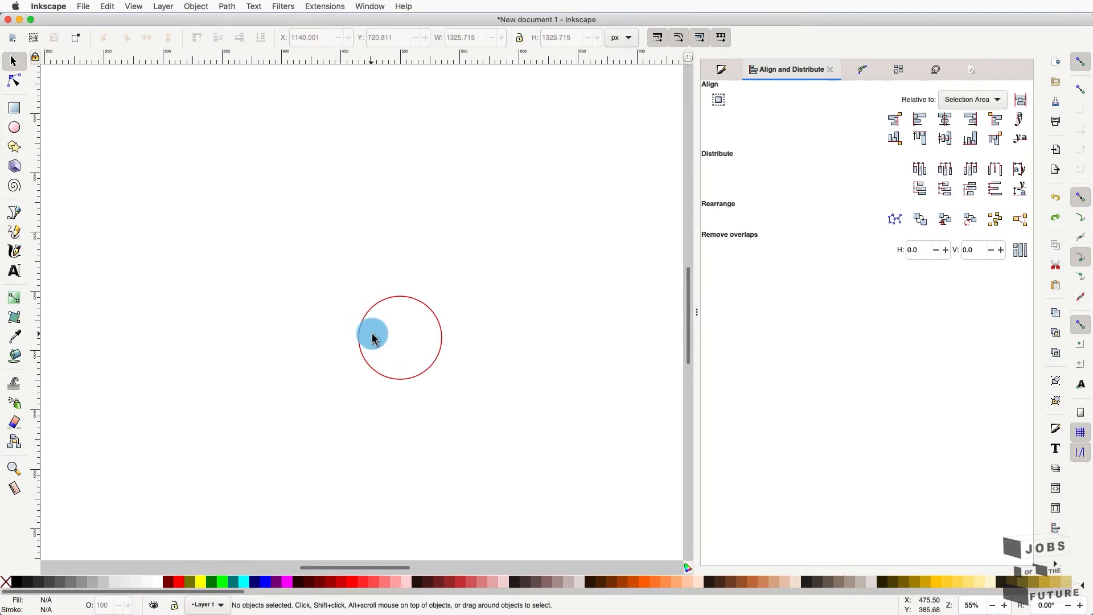
- Draw a large trial circle over the small one
{"action": "left_click", "coordinate": [14, 127]}
{"action": "left_click_drag", "start_coordinate": [163, 119], "coordinate": [488, 442]}
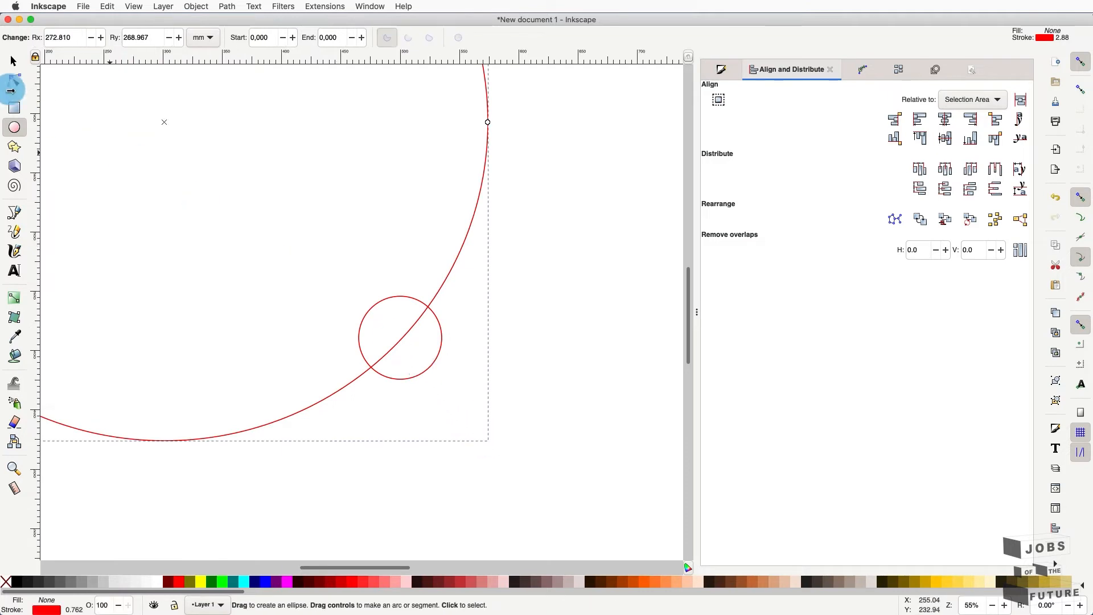
{"action": "left_click", "coordinate": [13, 58]}
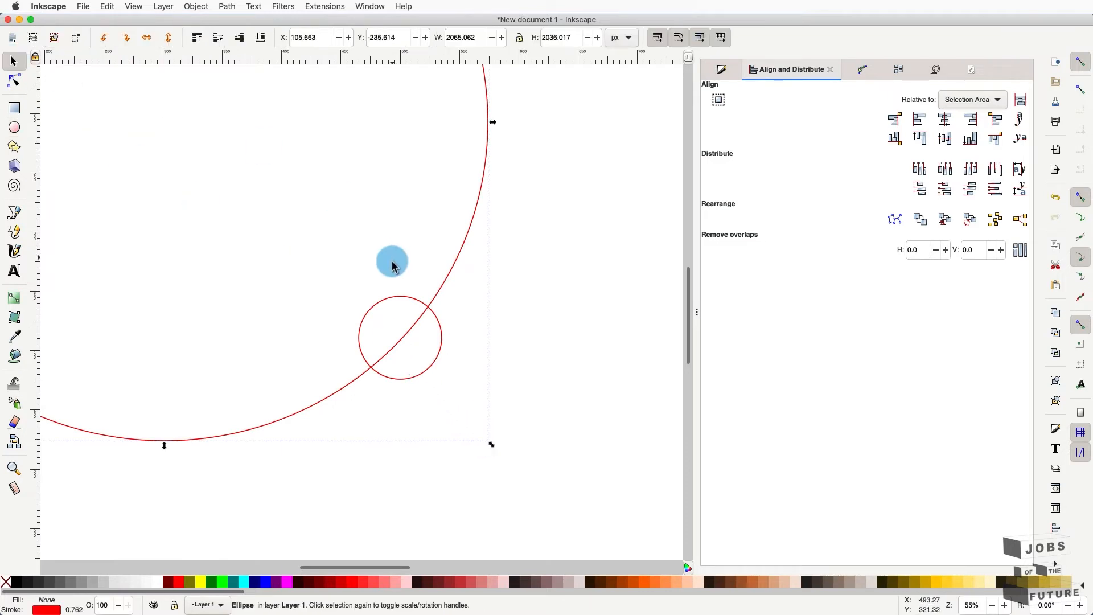
{"action": "left_click", "coordinate": [391, 299], "text": "shift"}
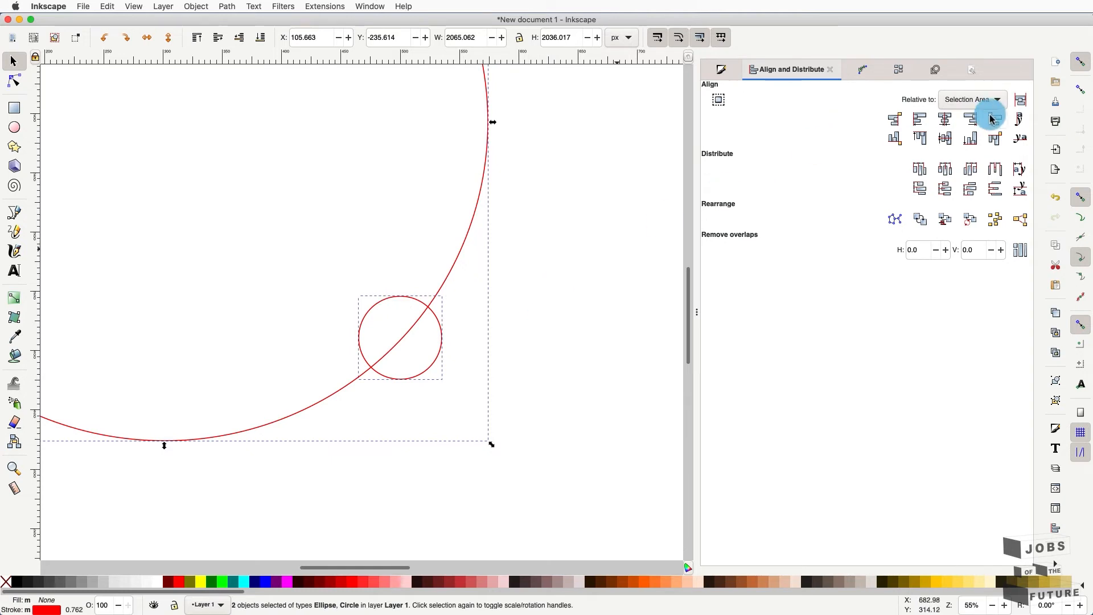
- Delete the large trial circle and reselect the small red circle in Fill and Stroke
{"action": "left_click", "coordinate": [559, 248]}
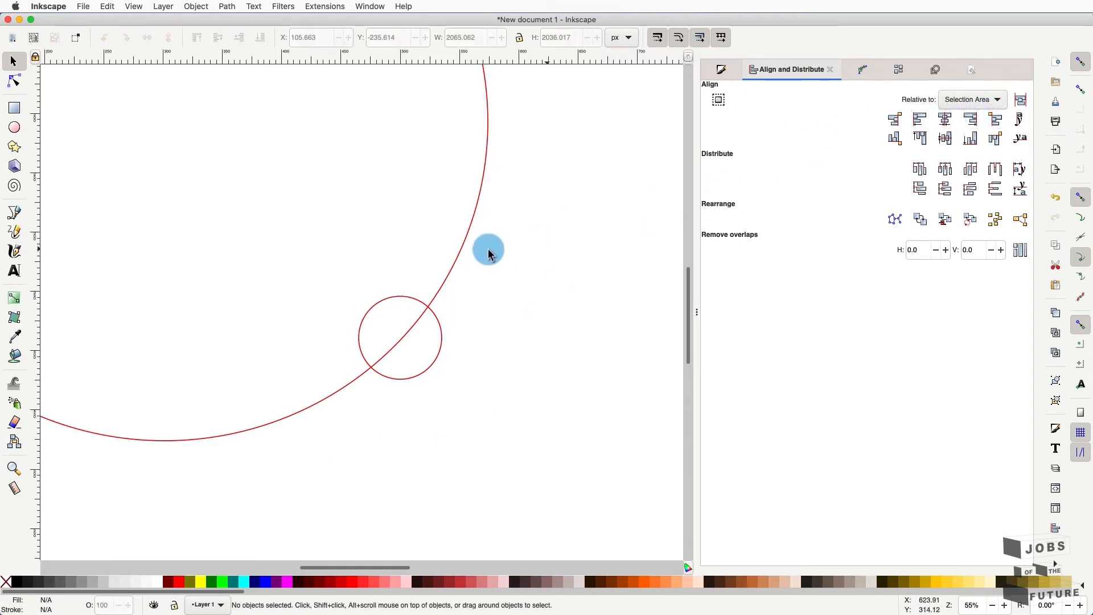
{"action": "left_click", "coordinate": [457, 257]}
{"action": "key", "text": "Delete"}
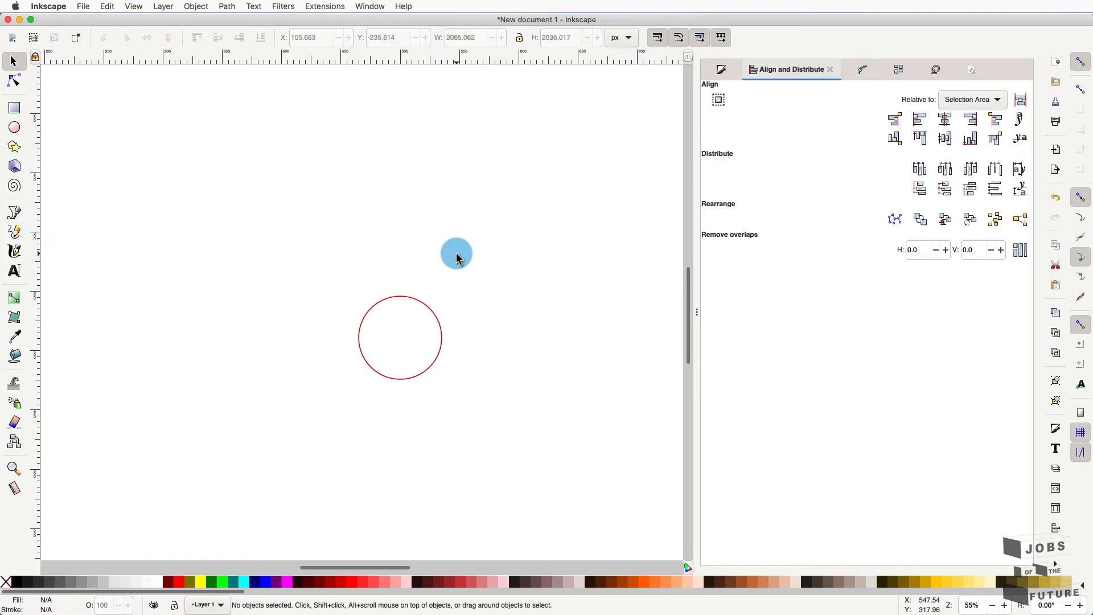
{"action": "left_click", "coordinate": [717, 70]}
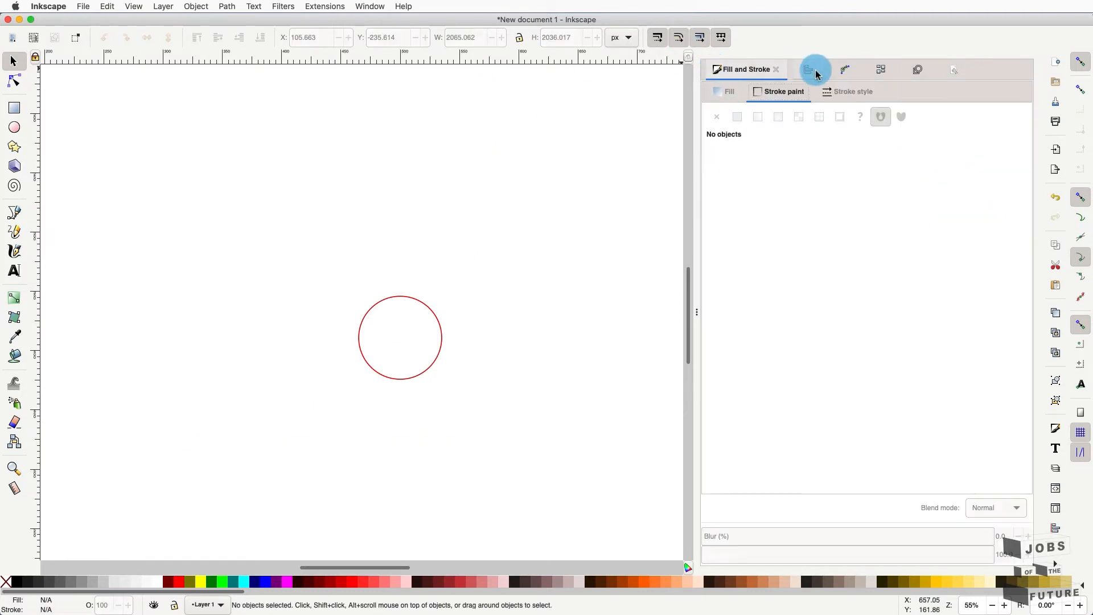
{"action": "left_click", "coordinate": [431, 314]}
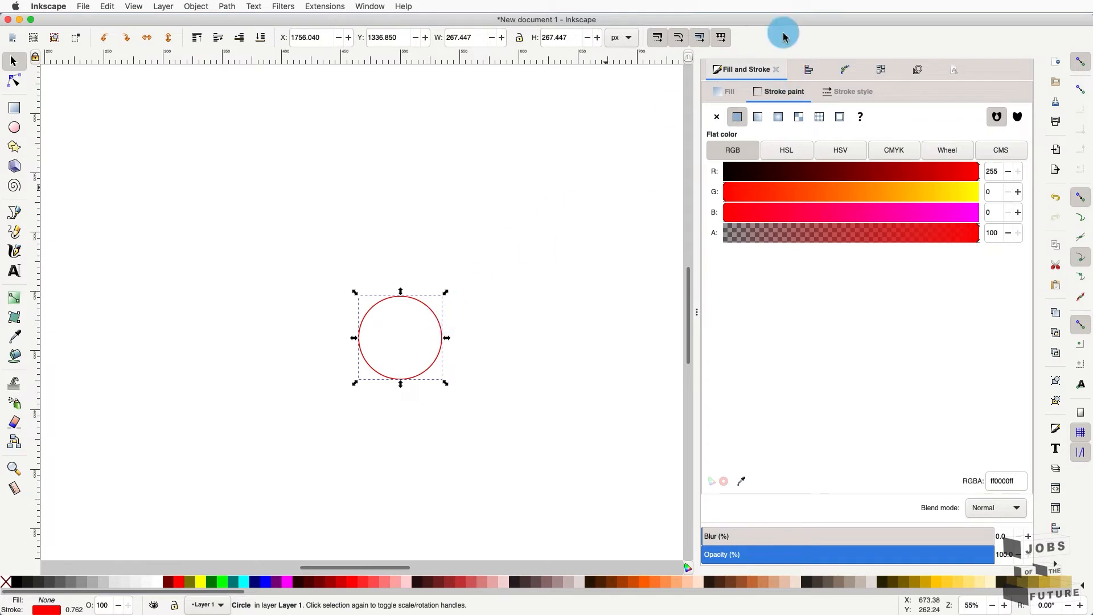
- Draw a large circle around the small one, then delete it
{"action": "left_click", "coordinate": [14, 127]}
{"action": "left_click_drag", "start_coordinate": [191, 165], "coordinate": [540, 454]}
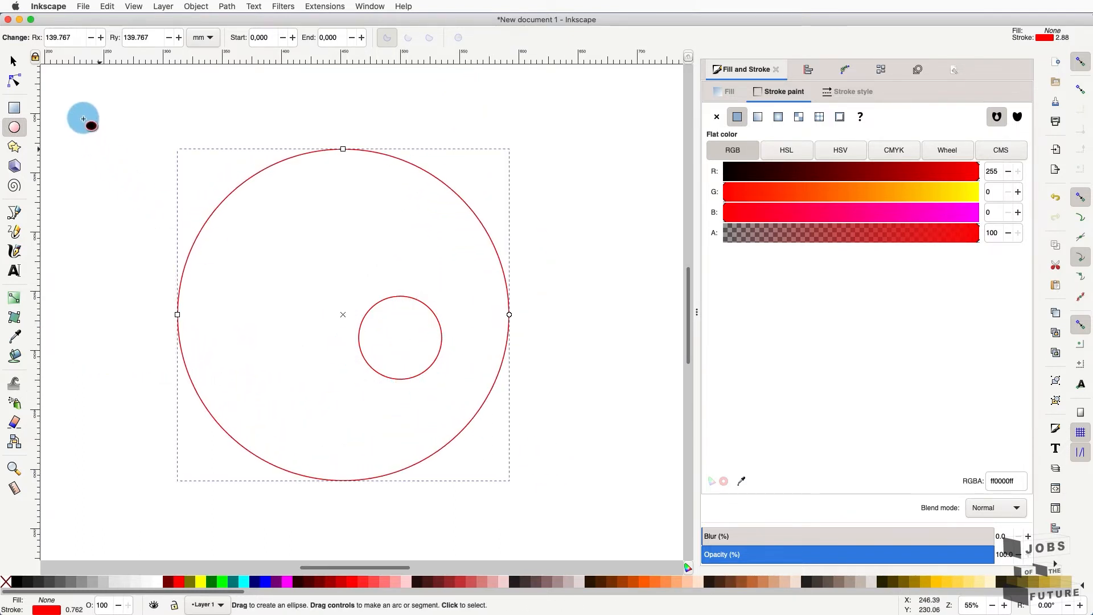
{"action": "left_click", "coordinate": [16, 63]}
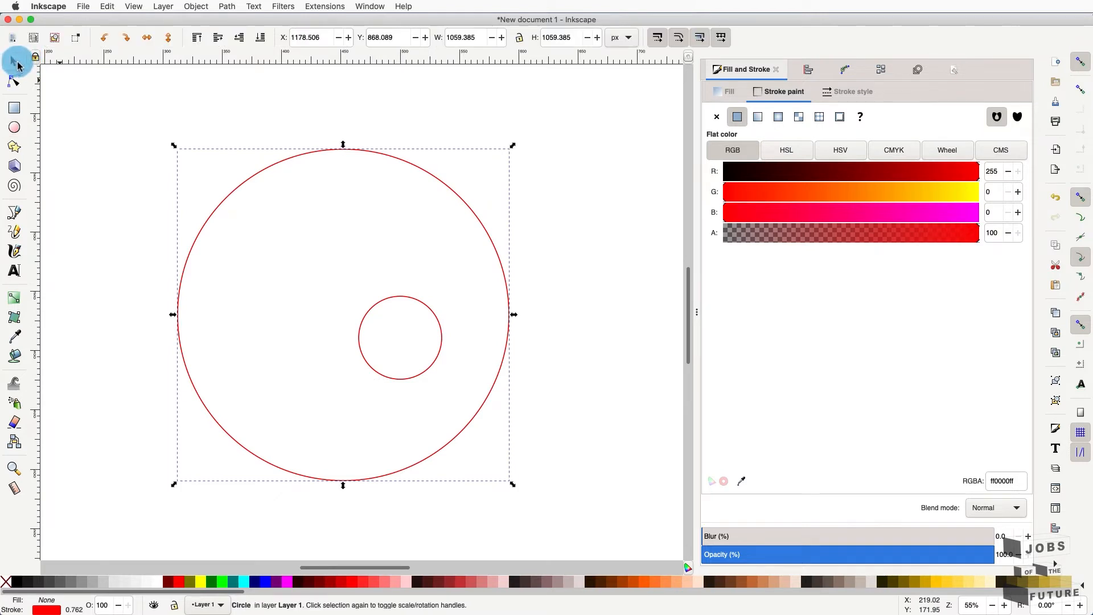
{"action": "left_click", "coordinate": [437, 120]}
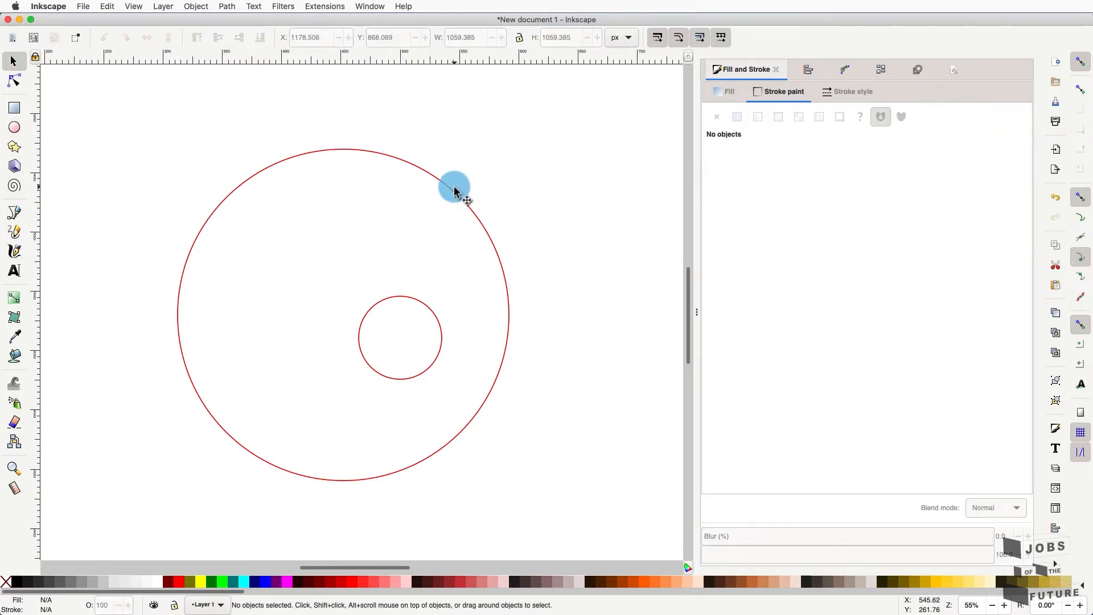
{"action": "left_click", "coordinate": [455, 191]}
{"action": "key", "text": "Delete"}
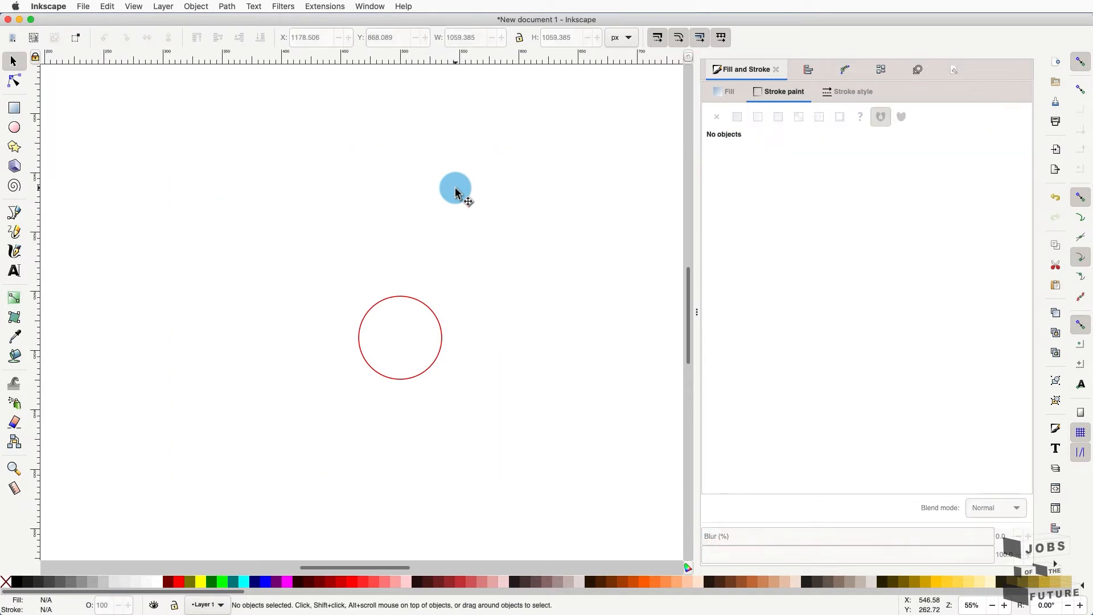
- Draw a bigger circle from near the page's top-left and select it alone
{"action": "left_click", "coordinate": [19, 132]}
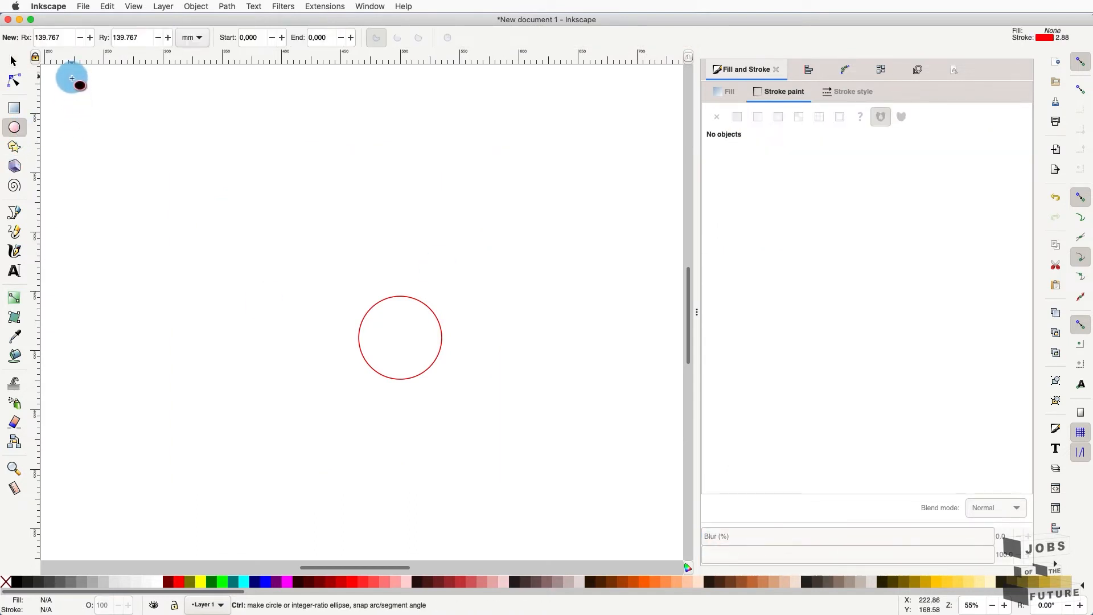
{"action": "mouse_move", "coordinate": [72, 75]}
{"action": "left_mouse_down"}
{"action": "mouse_move", "coordinate": [182, 181]}
{"action": "mouse_move", "coordinate": [562, 488]}
{"action": "mouse_move", "coordinate": [776, 593]}
{"action": "mouse_move", "coordinate": [691, 593]}
{"action": "mouse_move", "coordinate": [703, 598]}
{"action": "left_mouse_up"}
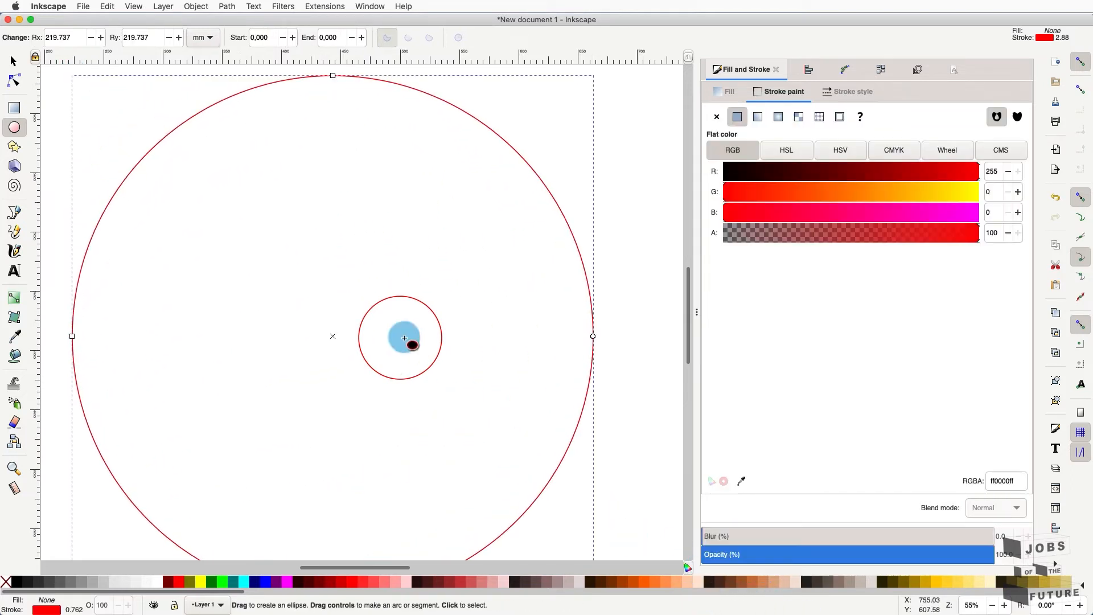
{"action": "left_click", "coordinate": [14, 62]}
{"action": "left_click", "coordinate": [421, 307]}
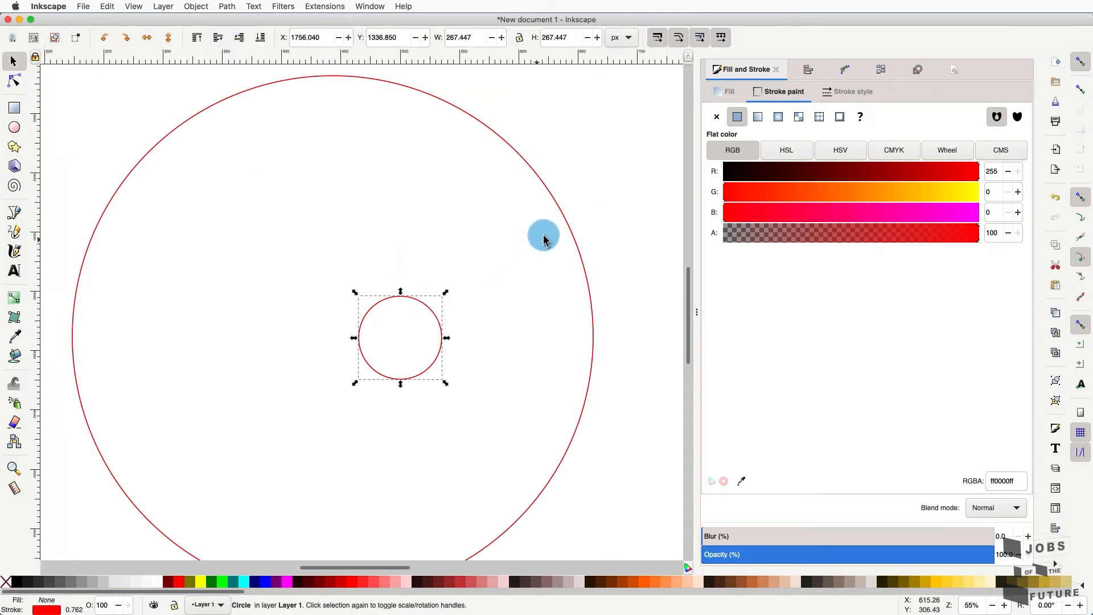
{"action": "left_click", "coordinate": [562, 218], "text": "shift"}
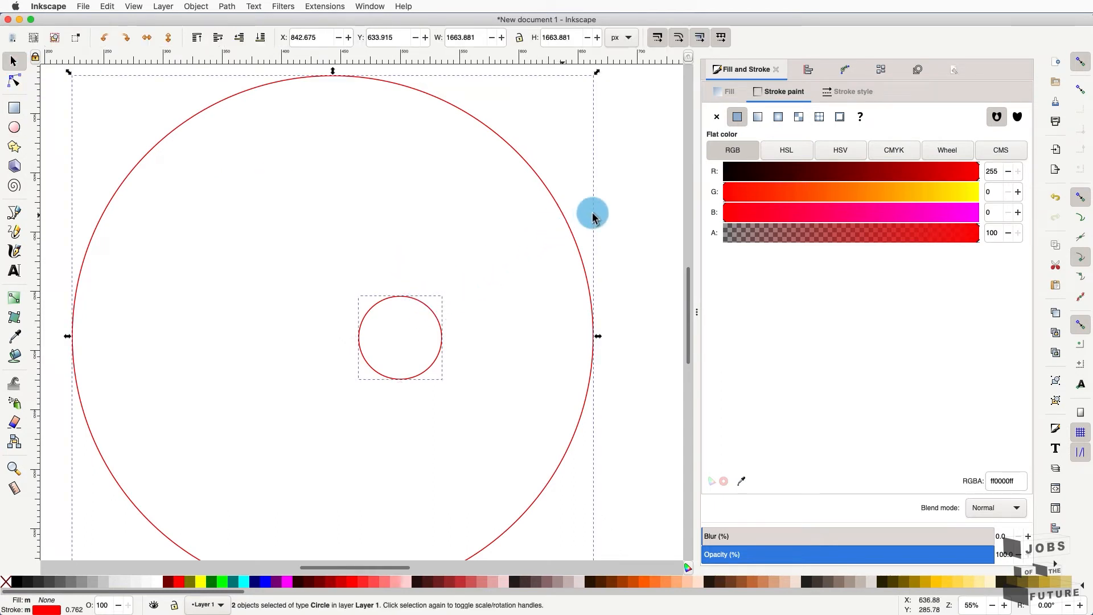
{"action": "left_click", "coordinate": [673, 217]}
{"action": "left_click", "coordinate": [573, 236]}
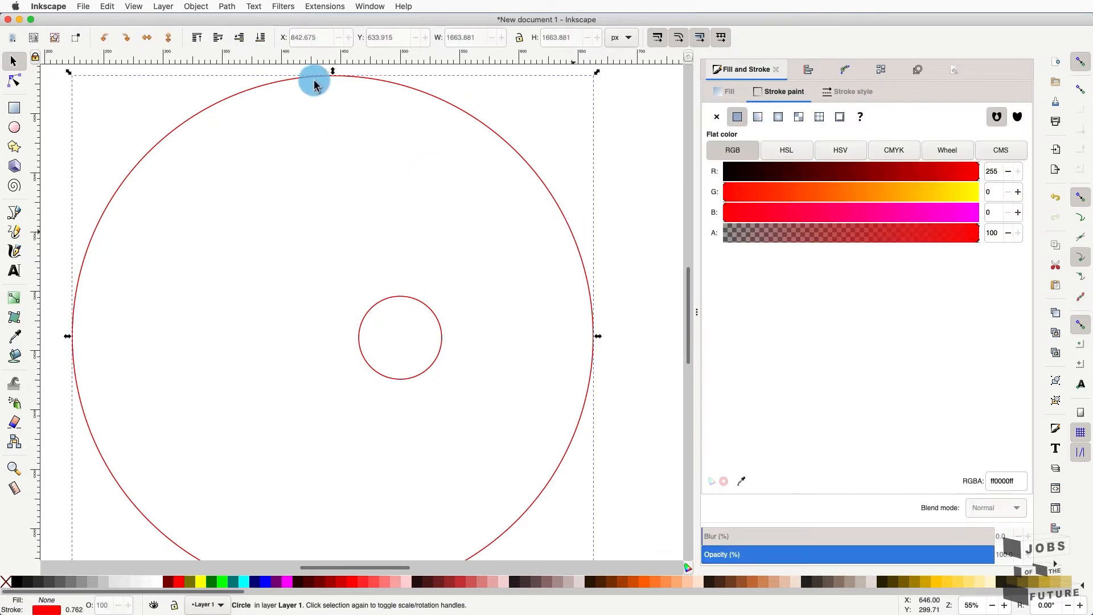
- Set the large circle's Rx and Ry to 175 mm
{"action": "left_click", "coordinate": [15, 131]}
{"action": "left_click", "coordinate": [73, 40]}
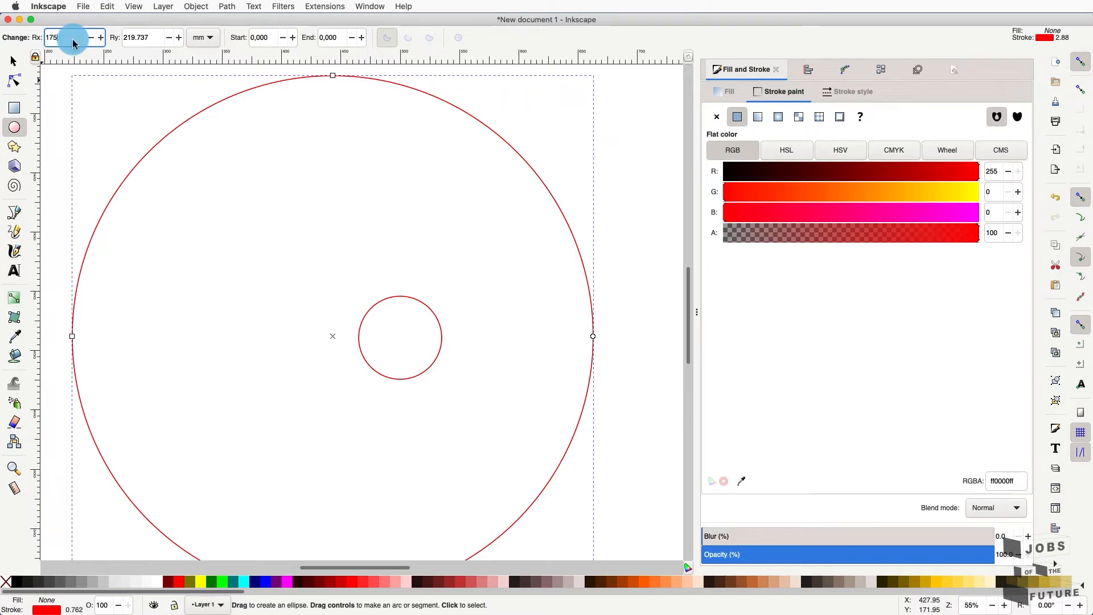
{"action": "type", "text": "175"}
{"action": "left_click", "coordinate": [154, 34]}
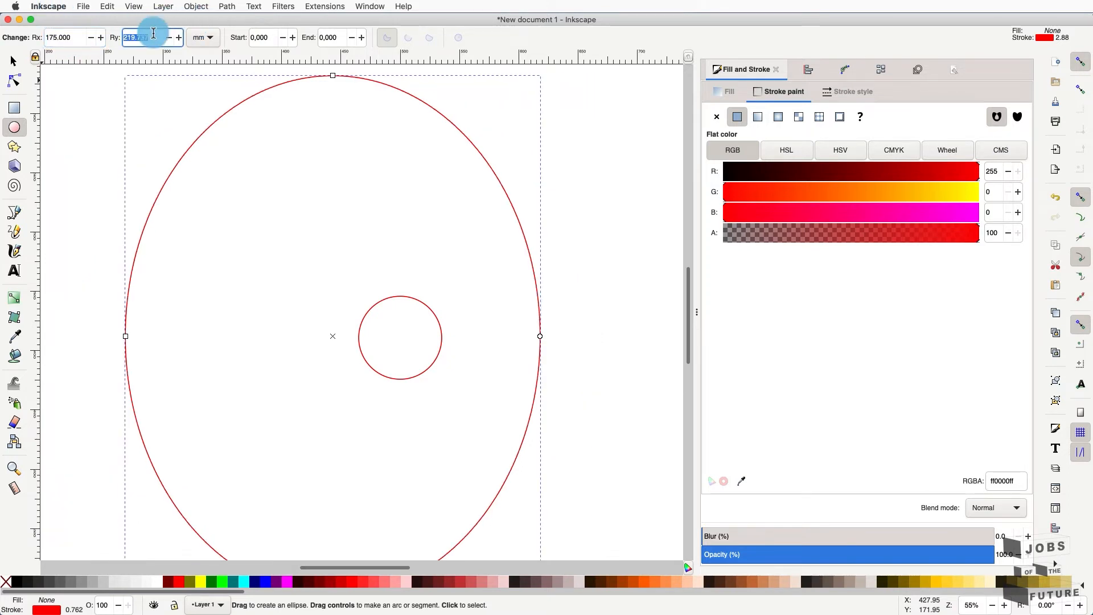
{"action": "type", "text": "175"}
{"action": "key", "text": "Return"}
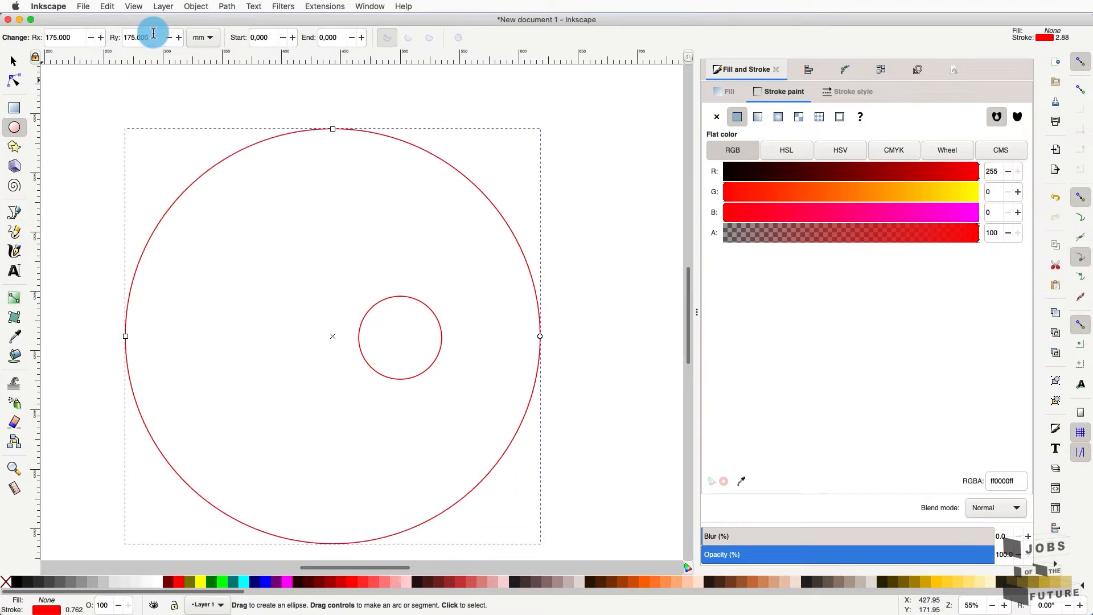
{"action": "left_click", "coordinate": [14, 61]}
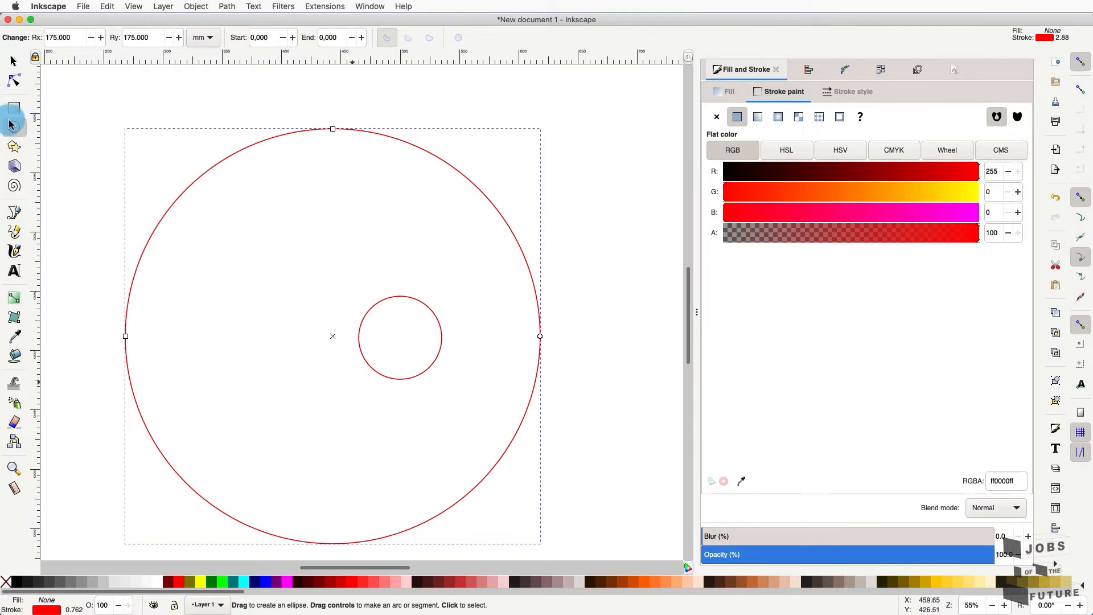
- Zoom to the whole page, select both circles, and bring up Align and Distribute
{"action": "left_click", "coordinate": [14, 469]}
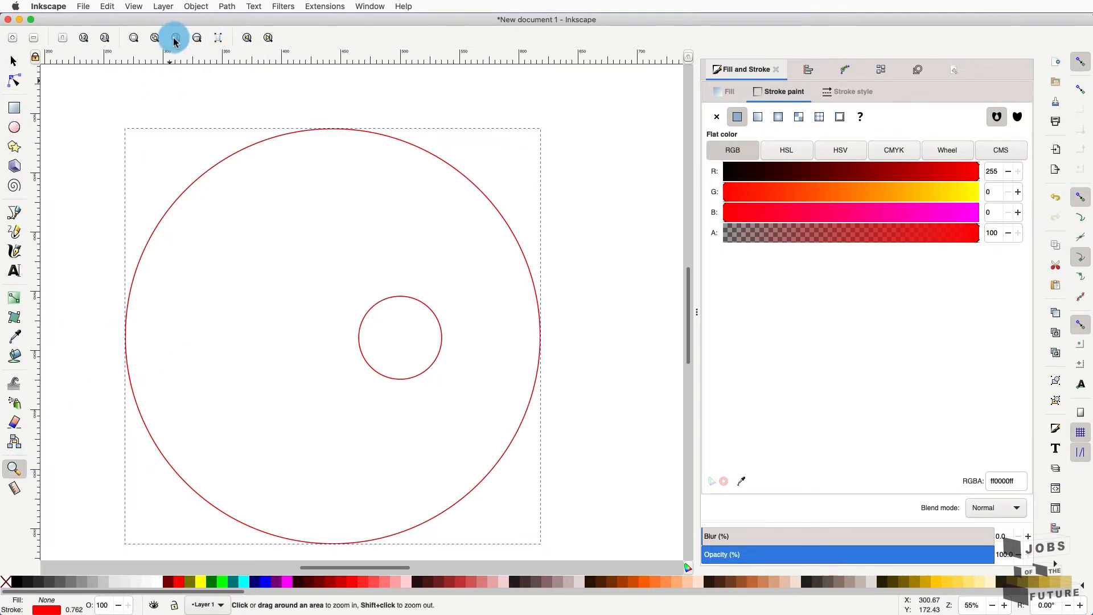
{"action": "left_click", "coordinate": [175, 38]}
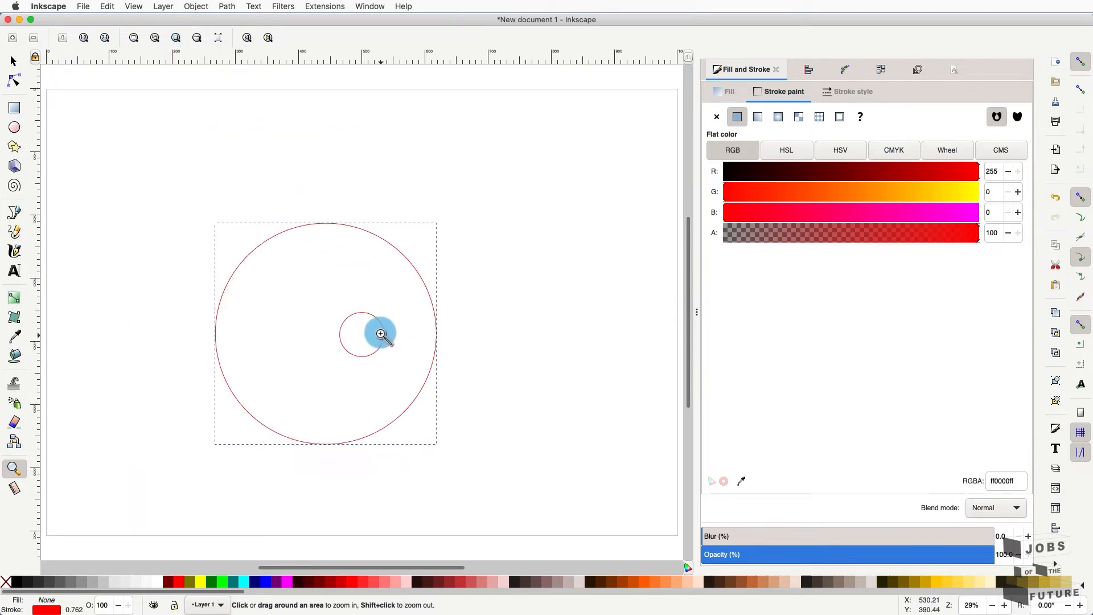
{"action": "left_click", "coordinate": [15, 61]}
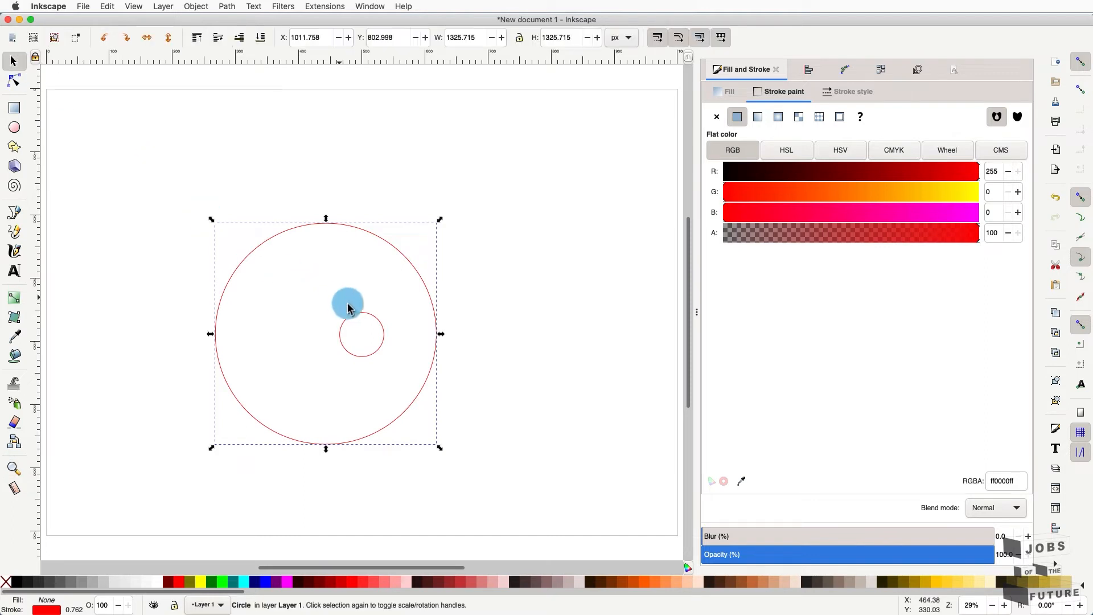
{"action": "left_click", "coordinate": [364, 313], "text": "shift"}
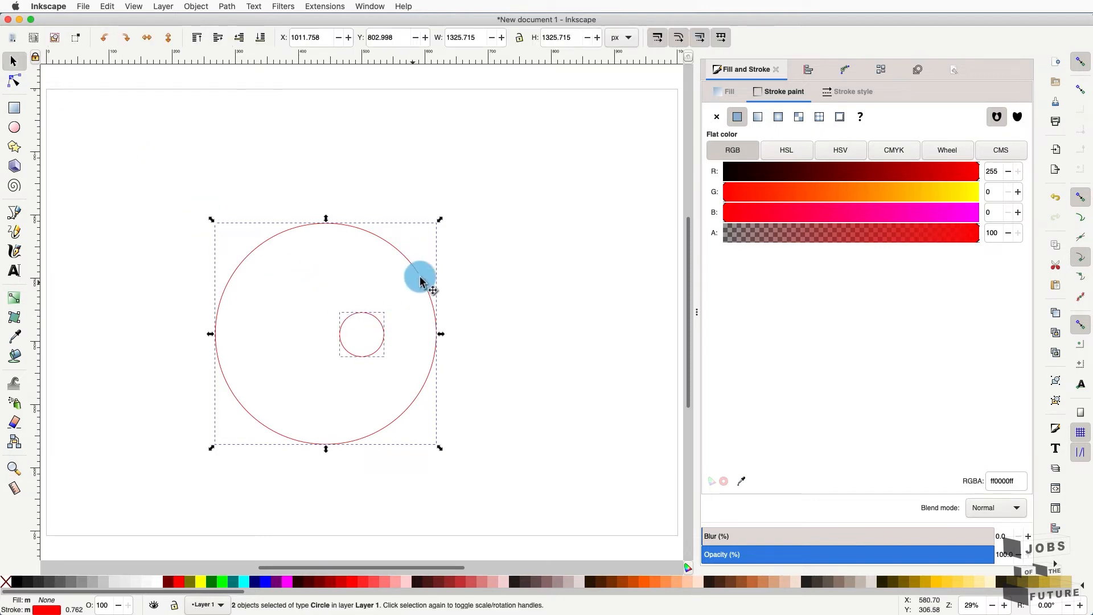
{"action": "left_click", "coordinate": [809, 70]}
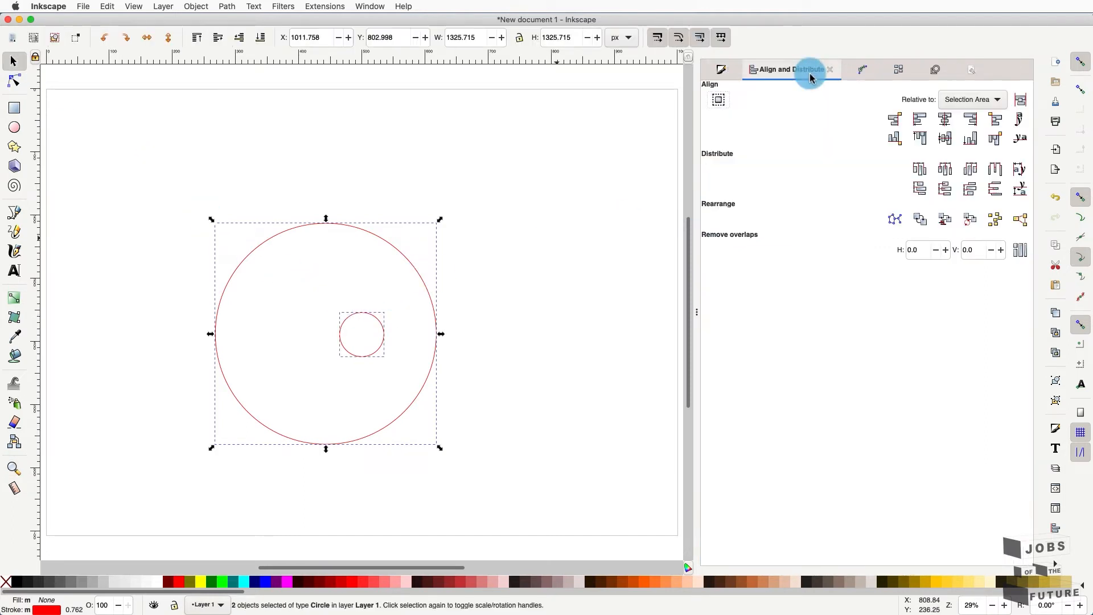
- Centre the small circle inside the large circle on both axes
{"action": "left_click", "coordinate": [946, 118]}
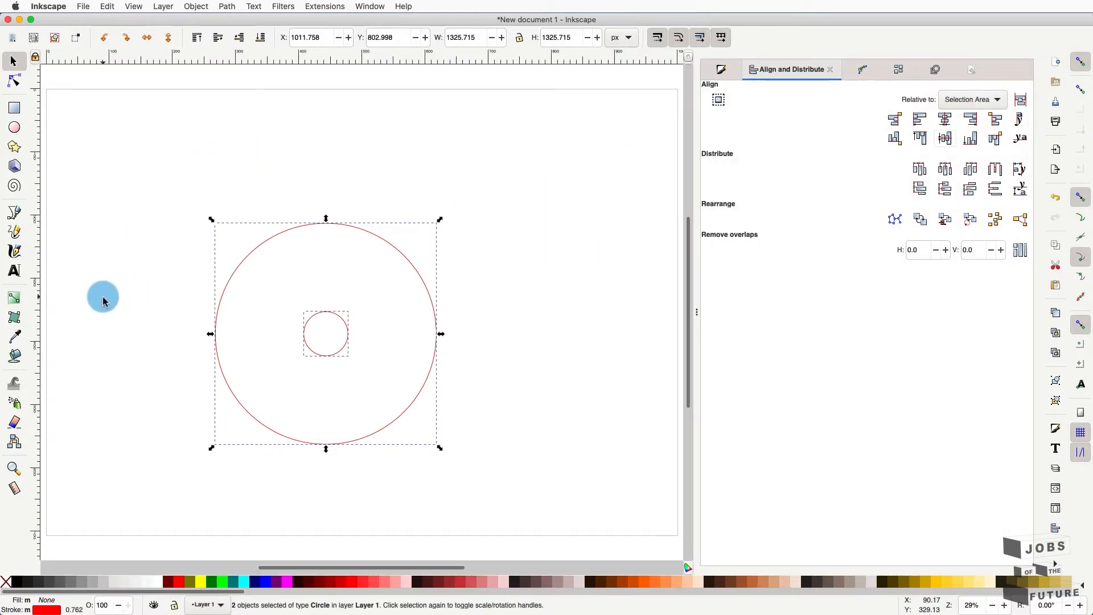
{"action": "left_click", "coordinate": [14, 468]}
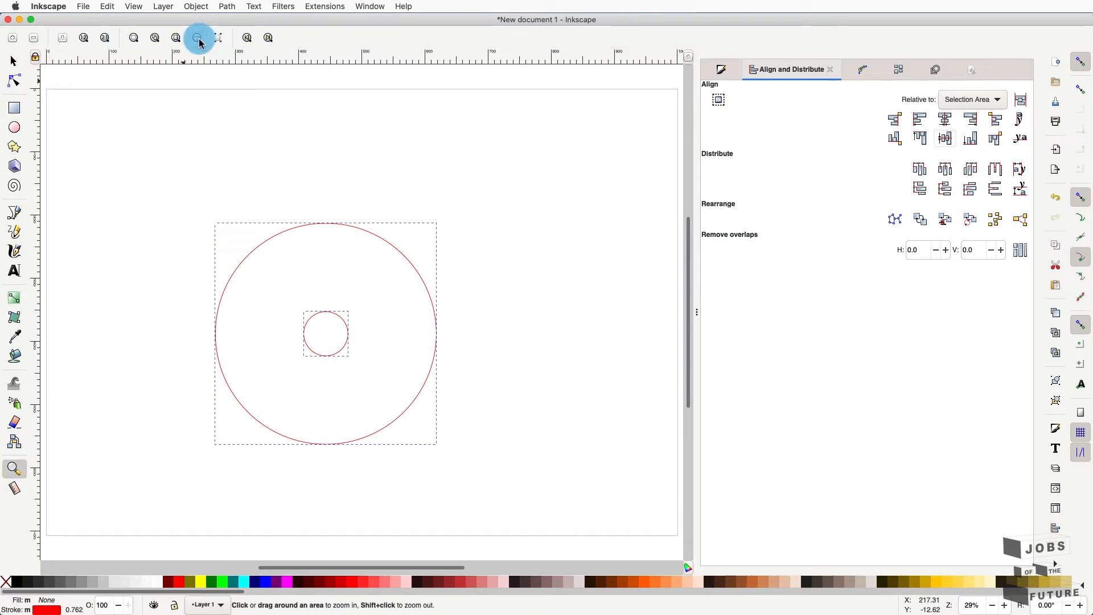
- Fit the drawing in view, show sizes in mm, and check widths 70.762 and 350.762 mm
{"action": "left_click", "coordinate": [154, 44]}
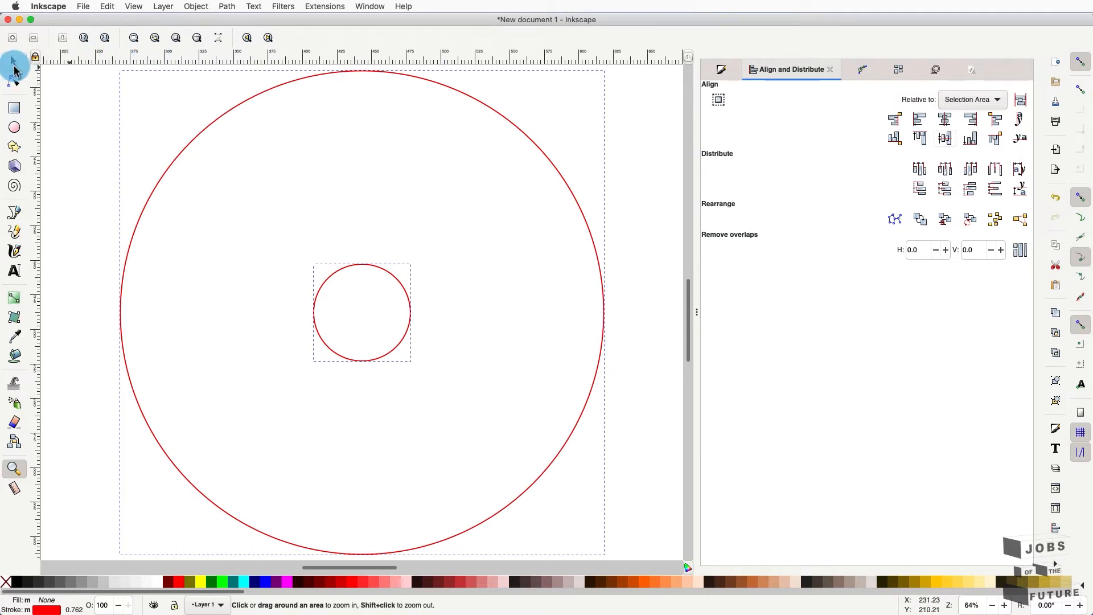
{"action": "left_click", "coordinate": [14, 67]}
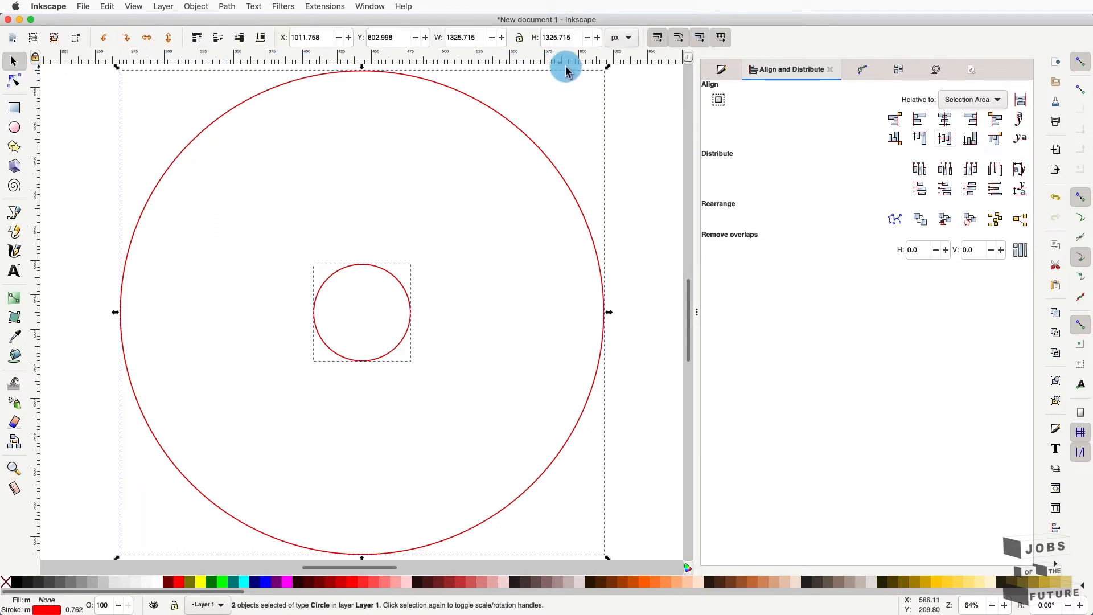
{"action": "left_click", "coordinate": [628, 104]}
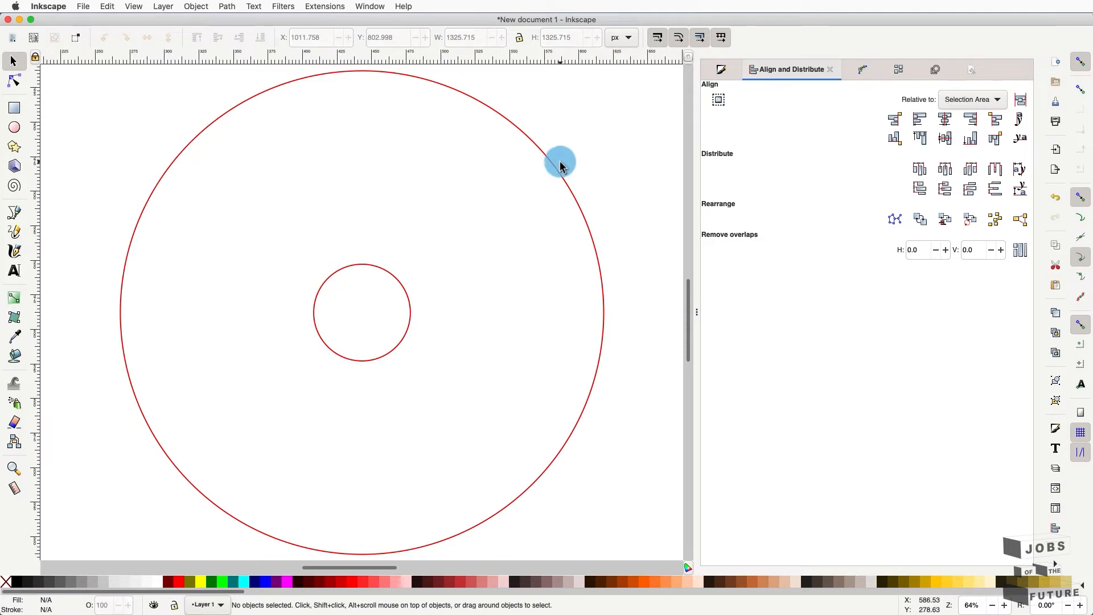
{"action": "left_click", "coordinate": [561, 165]}
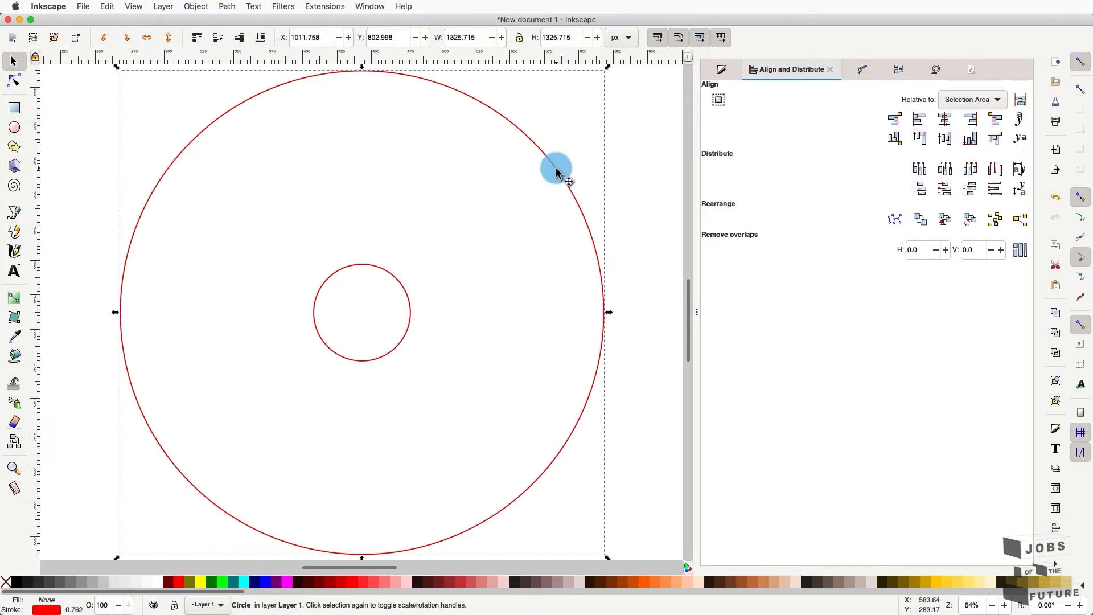
{"action": "left_click", "coordinate": [610, 39]}
{"action": "left_click", "coordinate": [622, 60]}
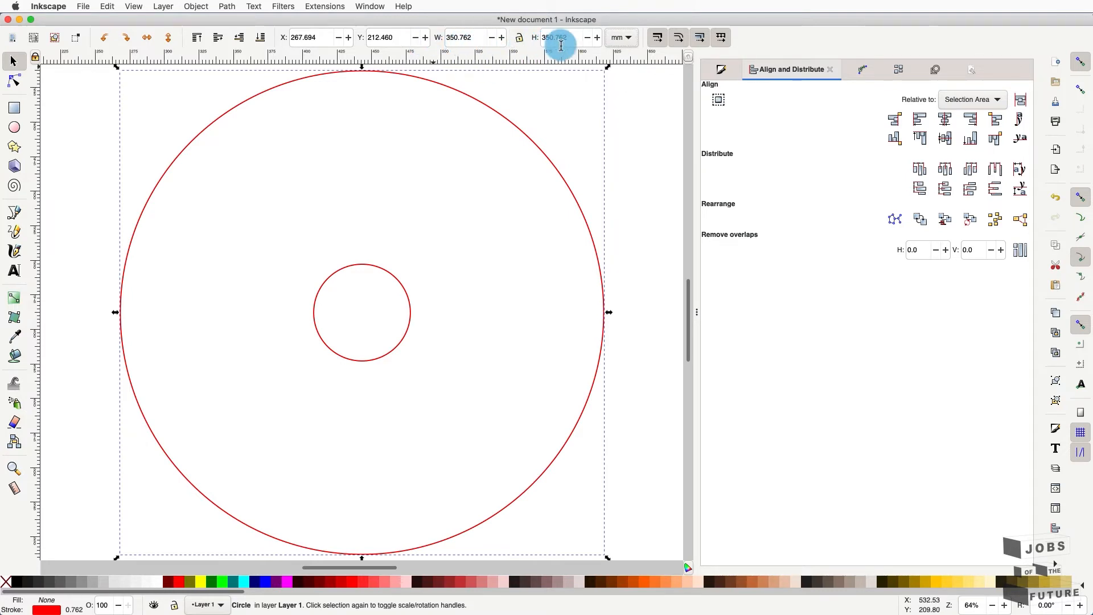
{"action": "left_click", "coordinate": [385, 275]}
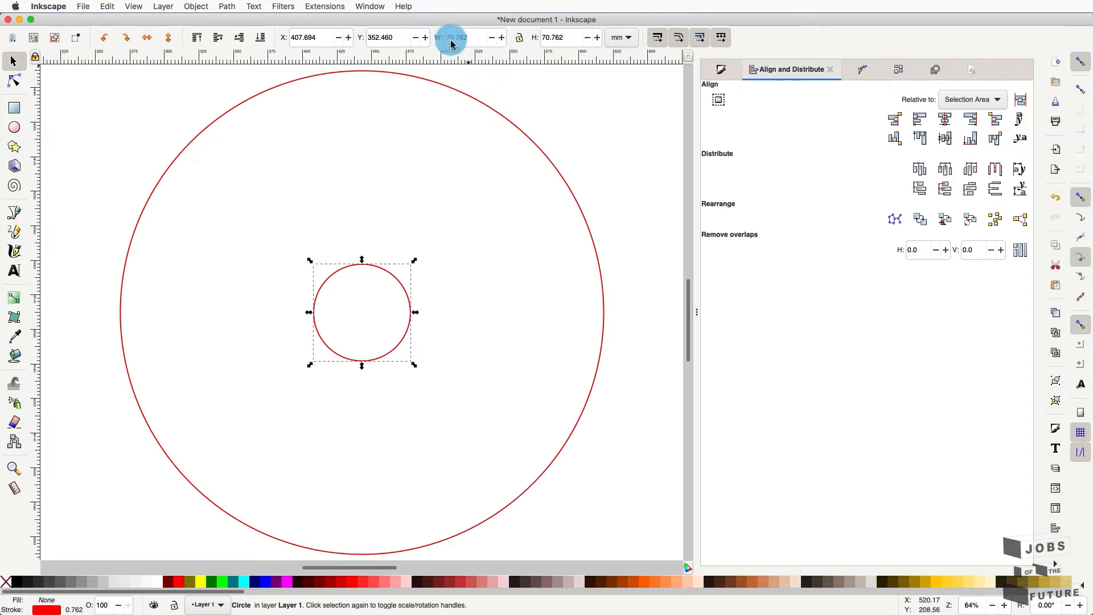
{"action": "left_click", "coordinate": [464, 92]}
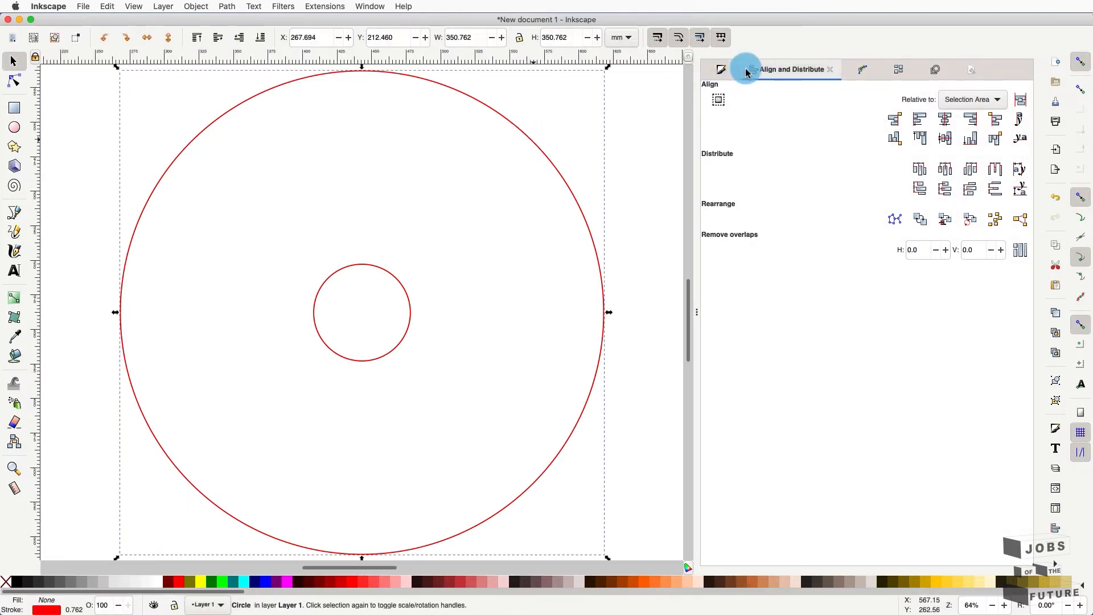
- Check the 0.762 mm stroke width, then select the outer and inner circles together
{"action": "left_click", "coordinate": [725, 73]}
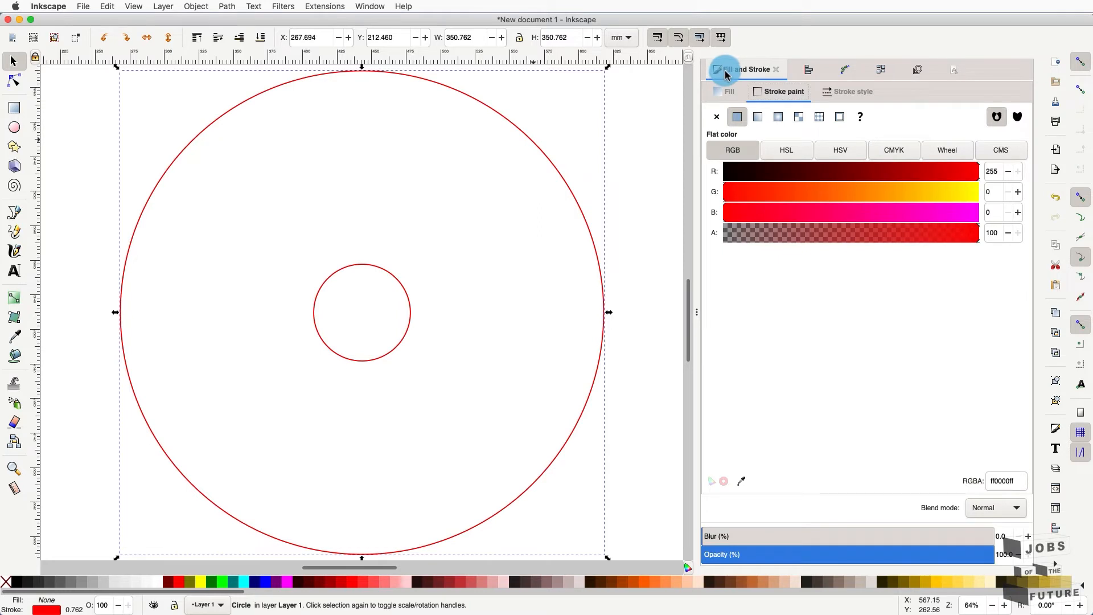
{"action": "left_click", "coordinate": [869, 91]}
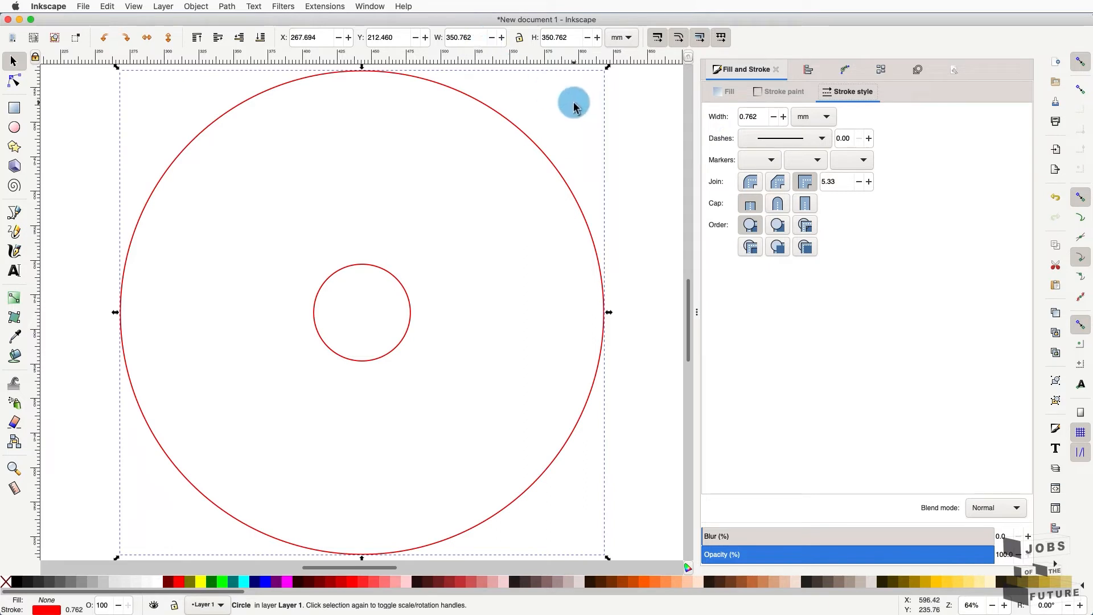
{"action": "left_click", "coordinate": [510, 171]}
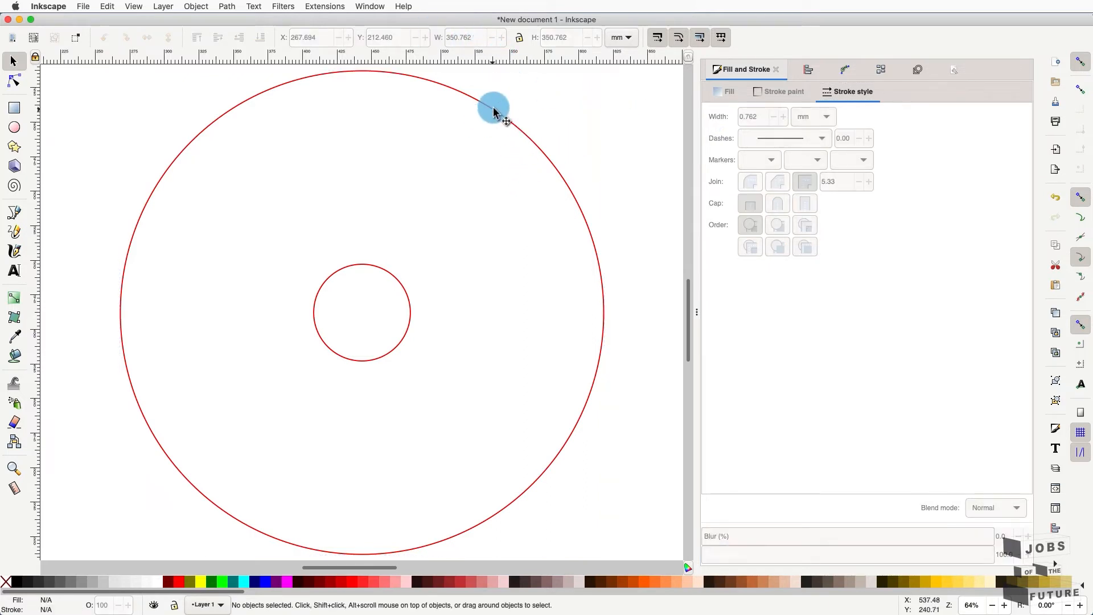
{"action": "left_click", "coordinate": [494, 118]}
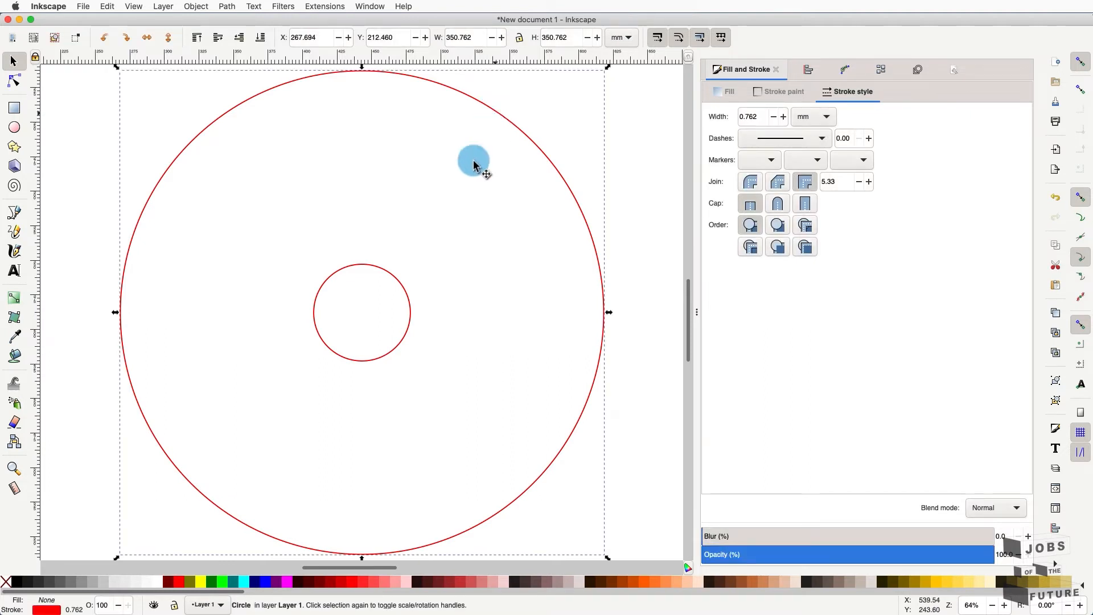
{"action": "left_click", "coordinate": [365, 273]}
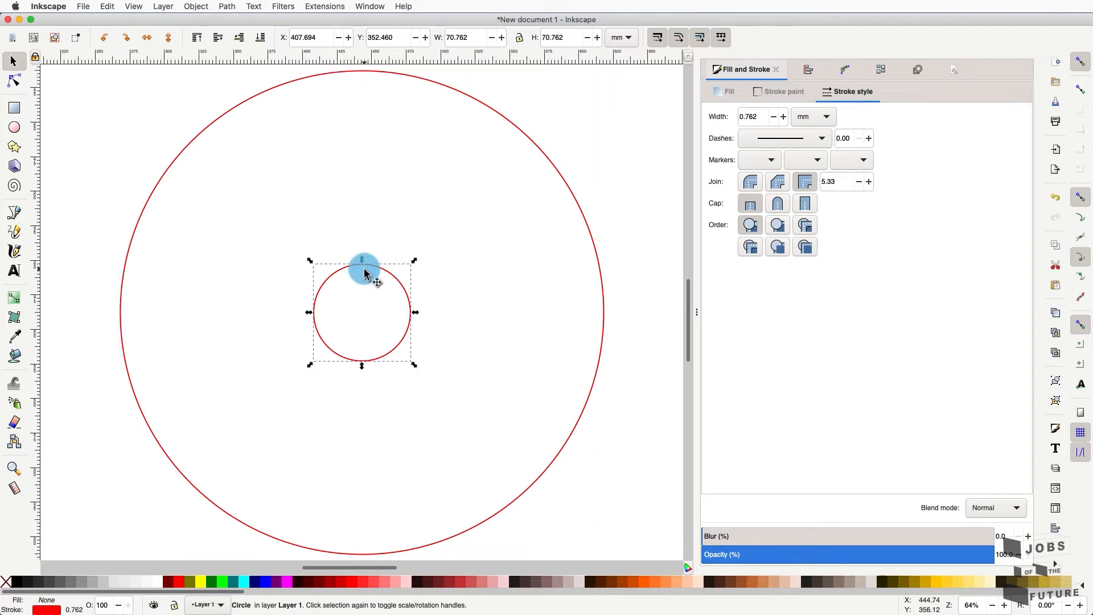
{"action": "left_click", "coordinate": [523, 133]}
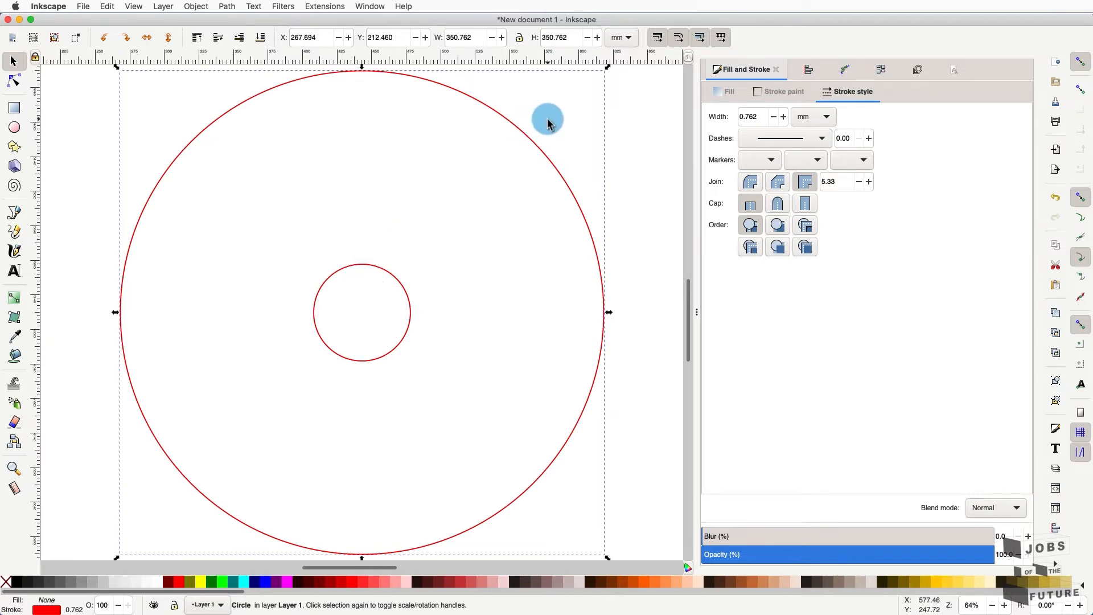
{"action": "left_click", "coordinate": [394, 279], "text": "shift"}
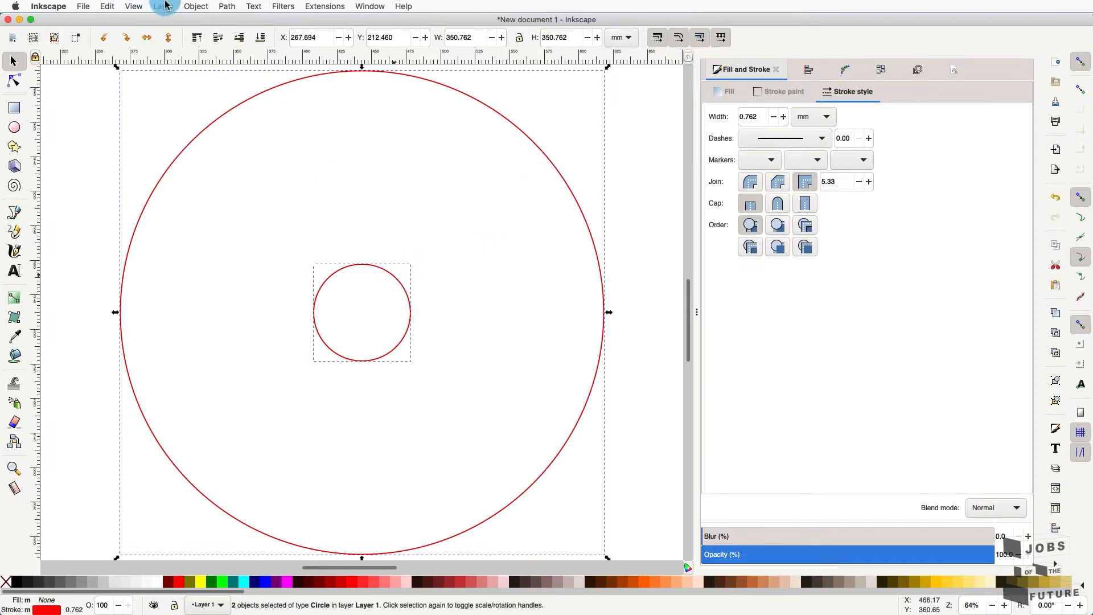
- Group the two circles with Object > Group and reselect the 2-object group
{"action": "left_click", "coordinate": [197, 5]}
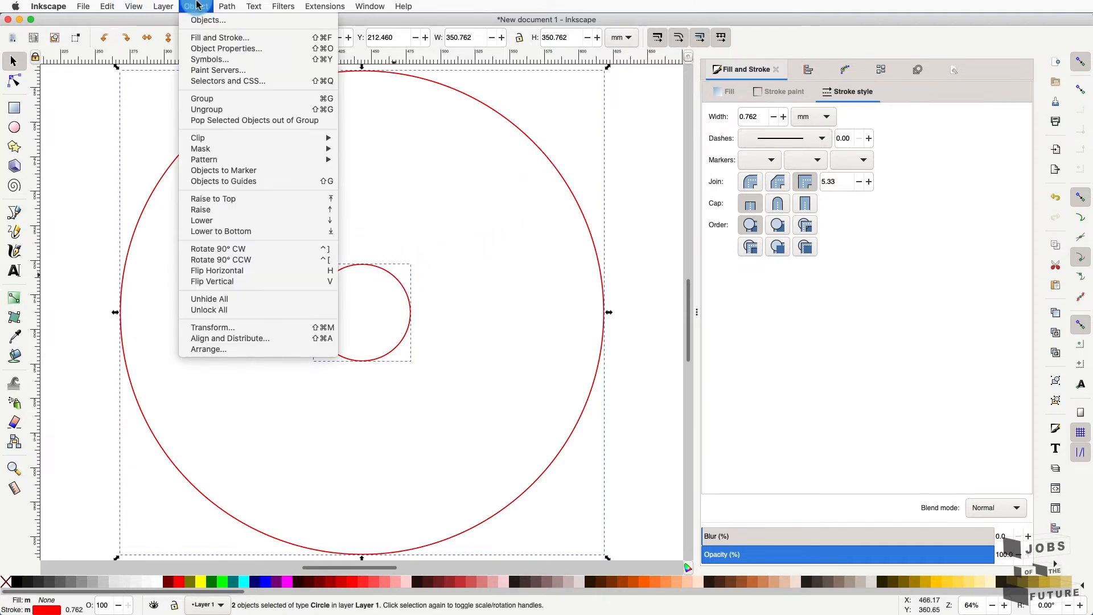
{"action": "left_click", "coordinate": [211, 100]}
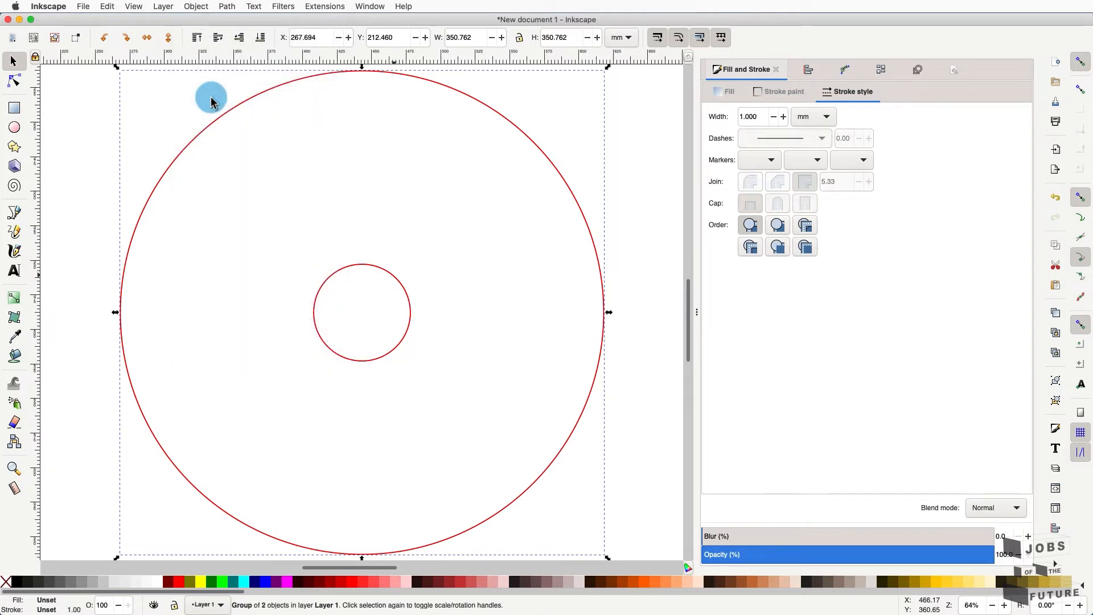
{"action": "left_click", "coordinate": [388, 260]}
{"action": "left_click", "coordinate": [386, 273]}
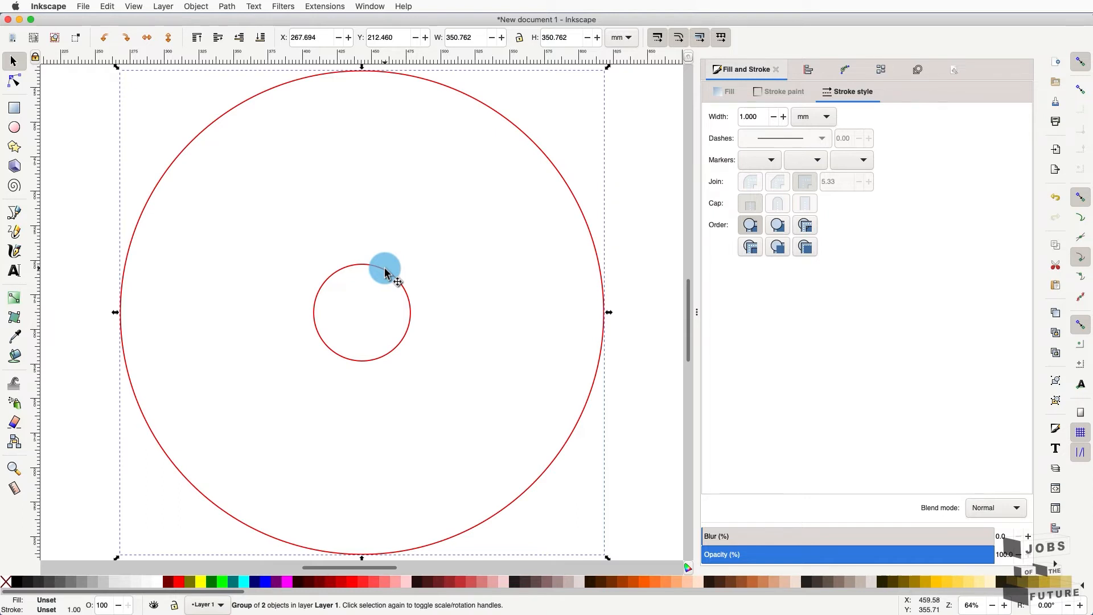
- Fit the page in view and draw a red-outlined rectangle beside the circles
{"action": "key", "text": "Escape"}
{"action": "key", "text": "5"}
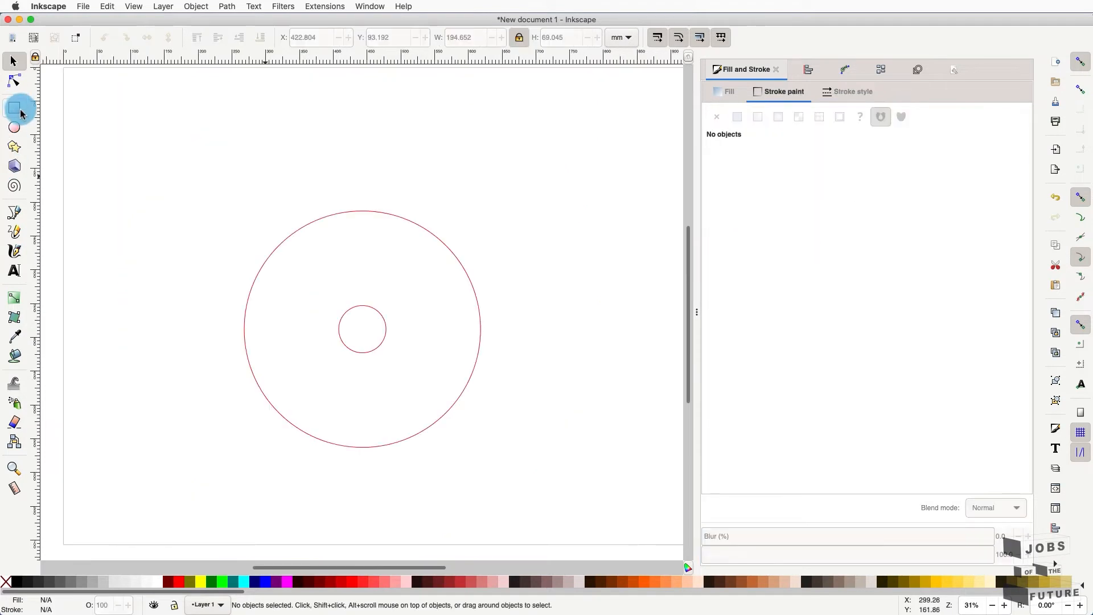
{"action": "left_click", "coordinate": [14, 107]}
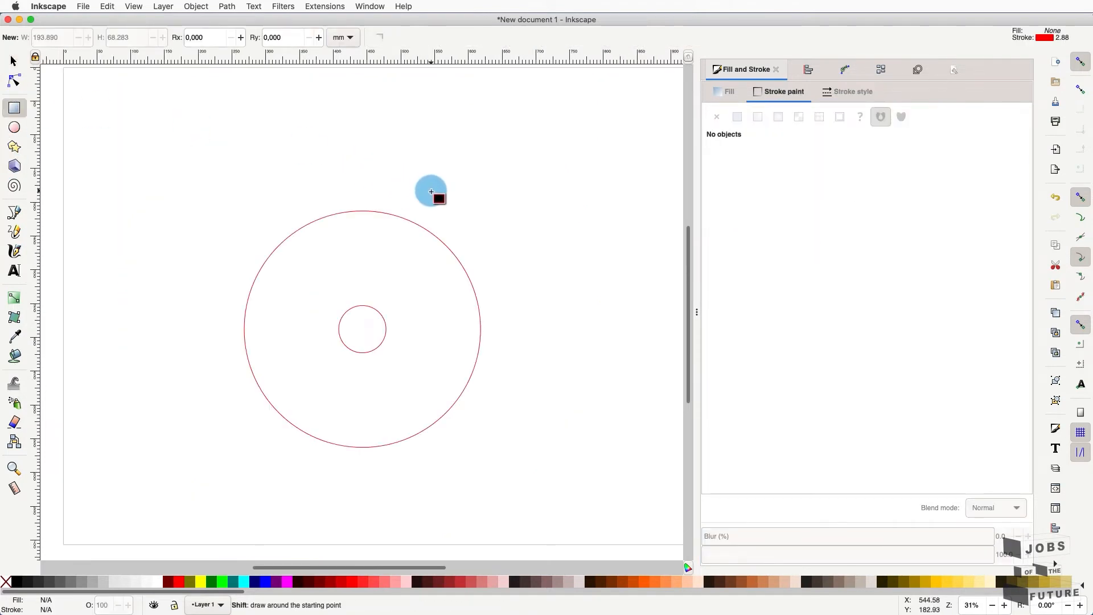
{"action": "left_click_drag", "start_coordinate": [431, 191], "coordinate": [548, 238]}
- Duplicate the rectangle and place the copies over the circle's left and right edges
{"action": "key", "text": "ctrl+c"}
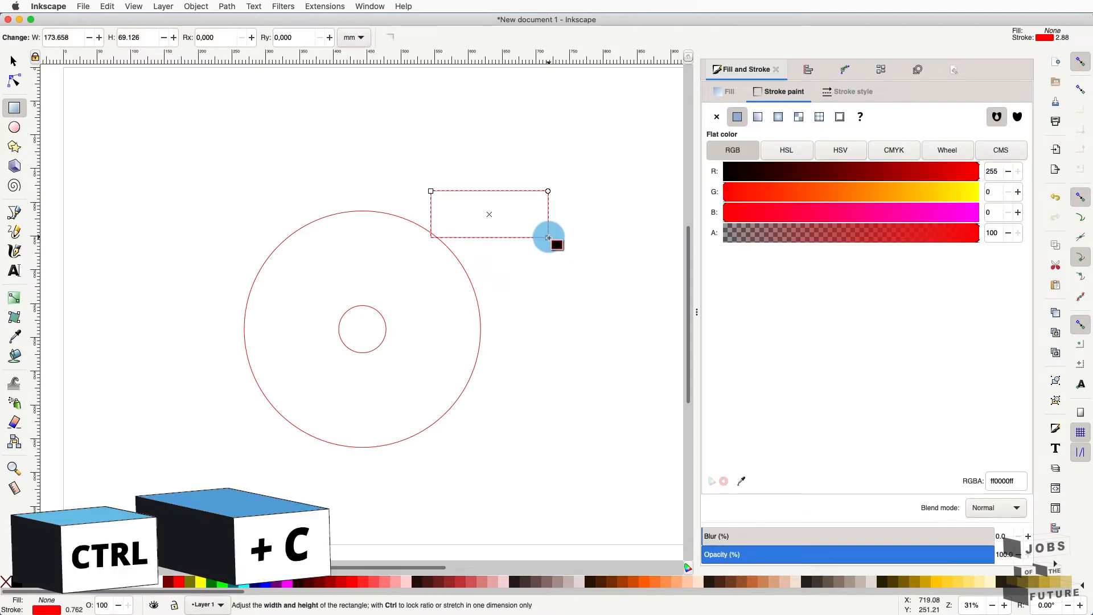
{"action": "left_click", "coordinate": [11, 62]}
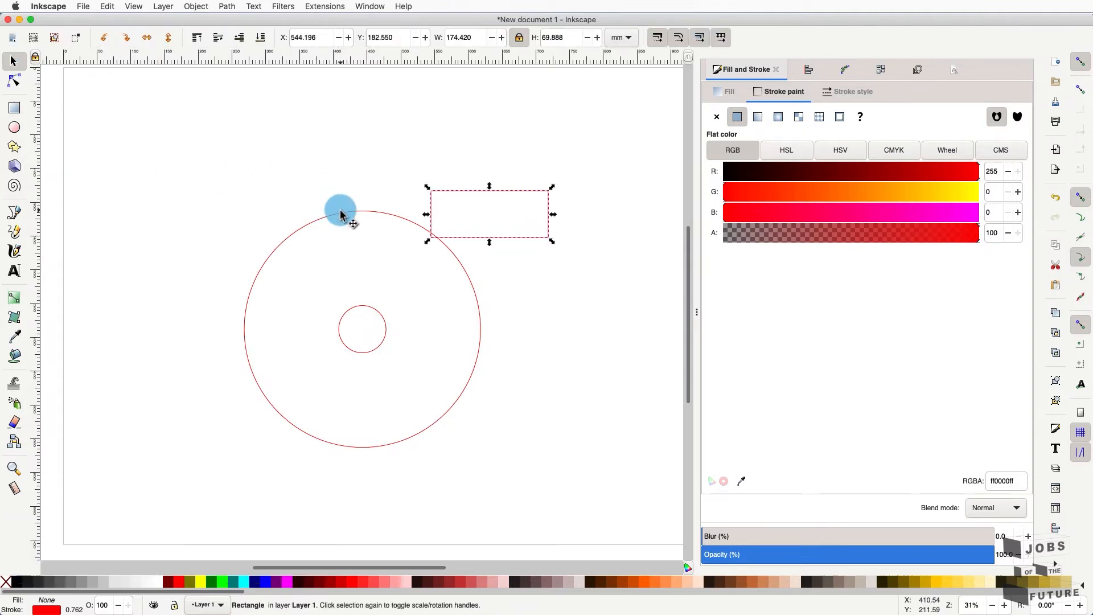
{"action": "left_click", "coordinate": [363, 173]}
{"action": "key", "text": "ctrl+v"}
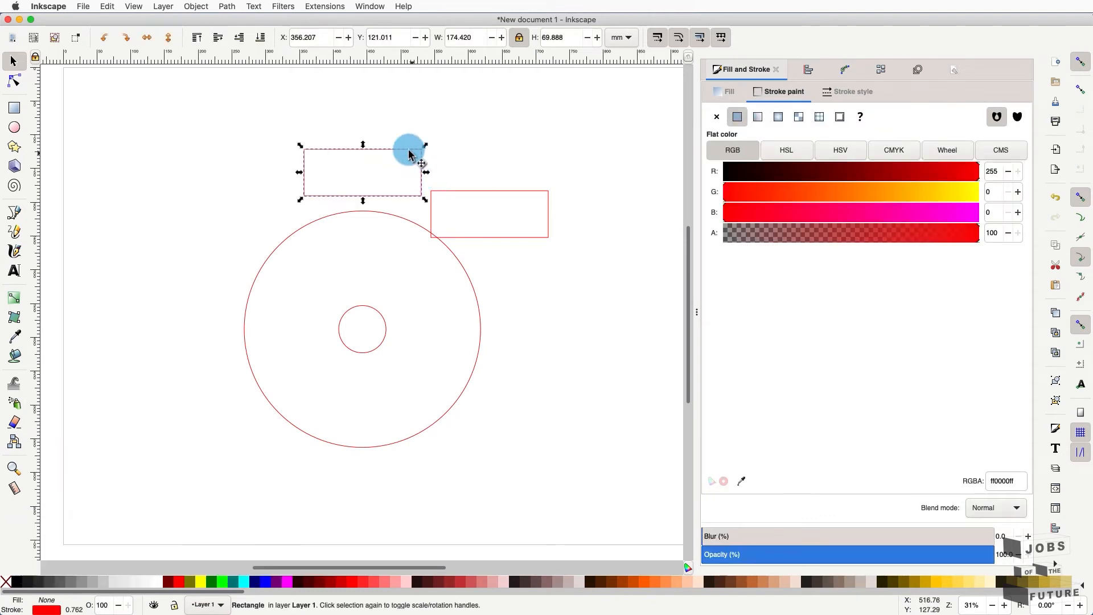
{"action": "left_click_drag", "start_coordinate": [409, 153], "coordinate": [252, 340]}
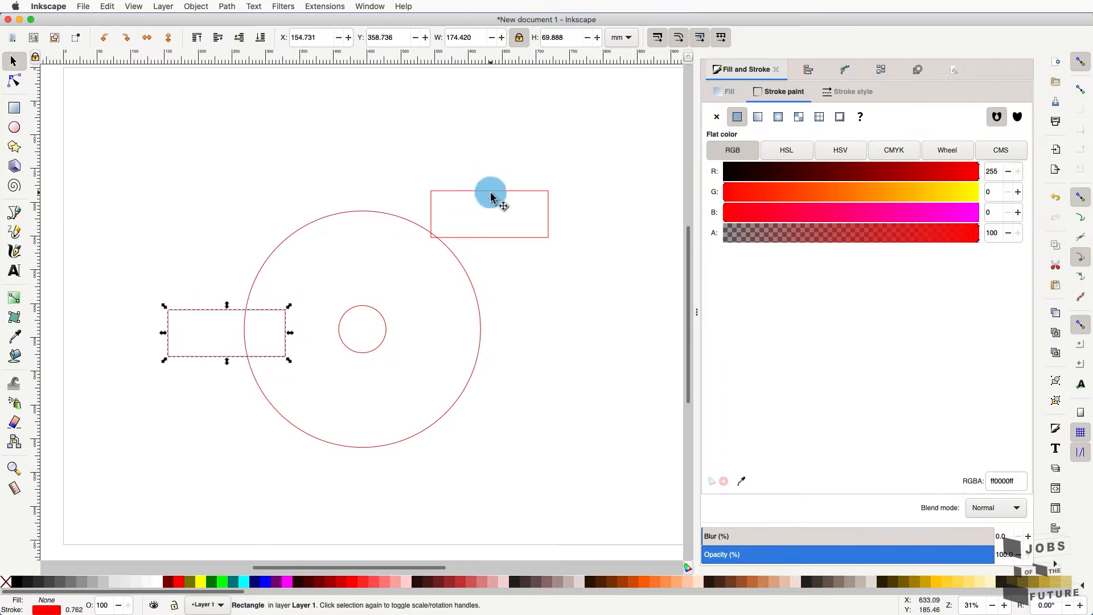
{"action": "left_click_drag", "start_coordinate": [491, 194], "coordinate": [493, 340]}
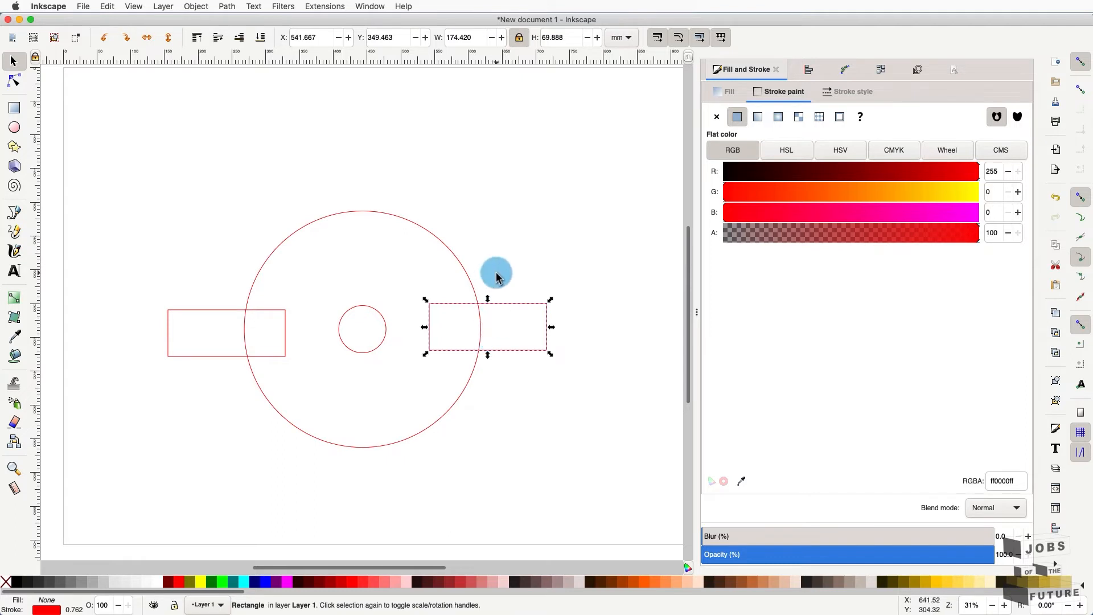
{"action": "left_click", "coordinate": [515, 265]}
- Centre the circle group and both rectangles on a horizontal axis, then undo it
{"action": "left_click", "coordinate": [384, 325]}
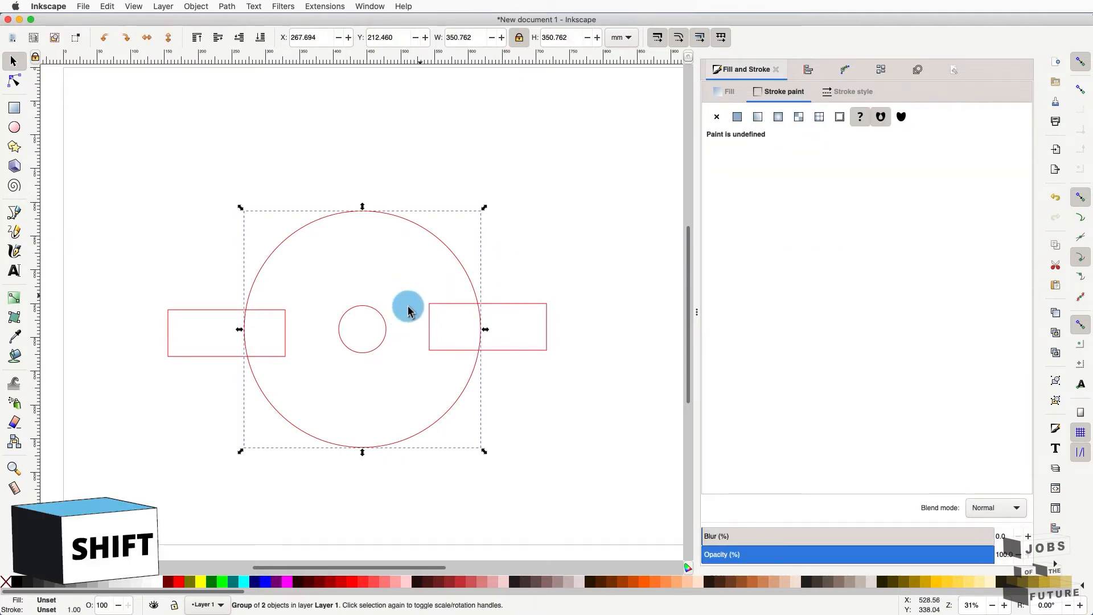
{"action": "left_click", "coordinate": [533, 310], "text": "shift"}
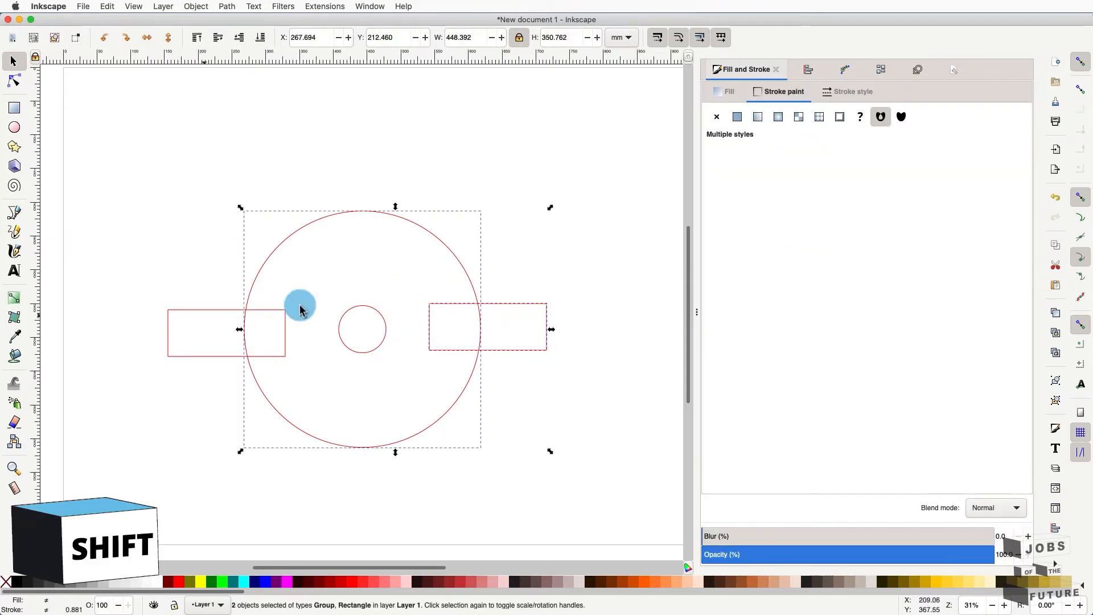
{"action": "left_click", "coordinate": [205, 310], "text": "shift"}
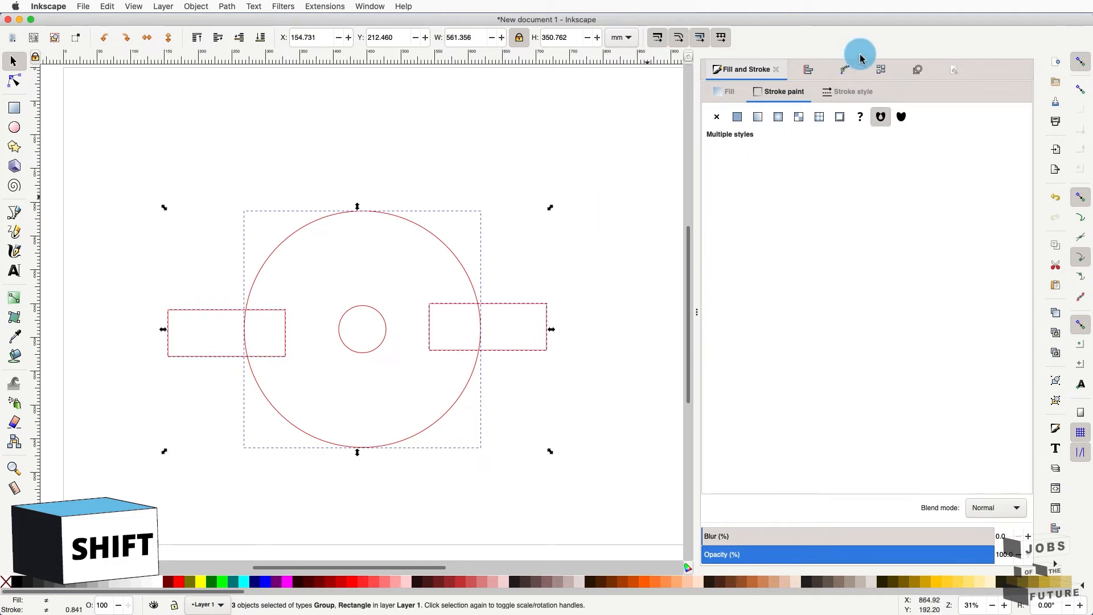
{"action": "left_click", "coordinate": [810, 72]}
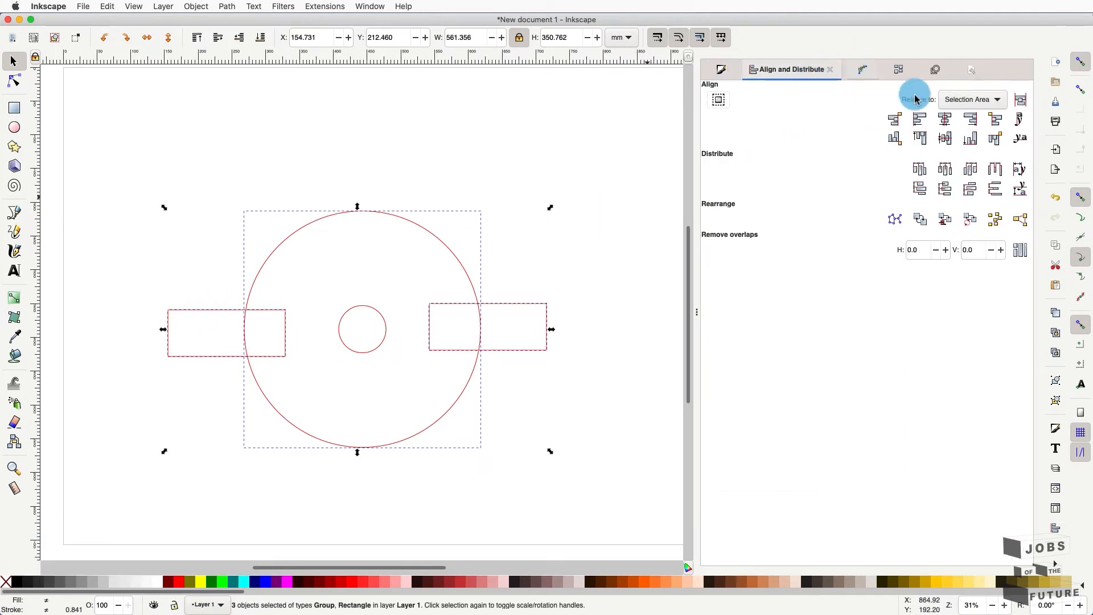
{"action": "left_click", "coordinate": [946, 139]}
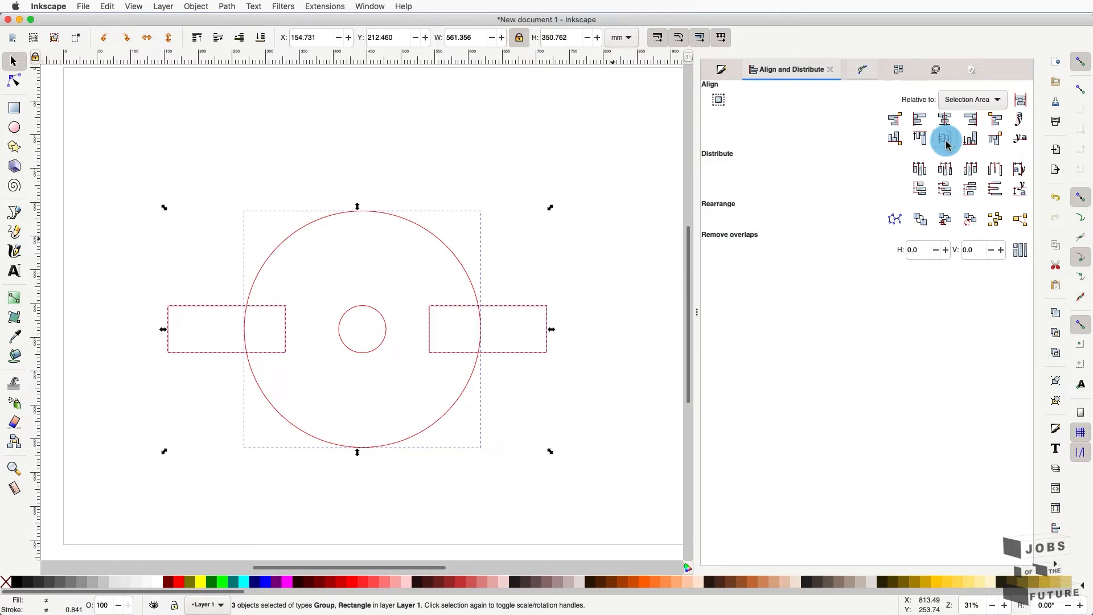
{"action": "left_click", "coordinate": [552, 293]}
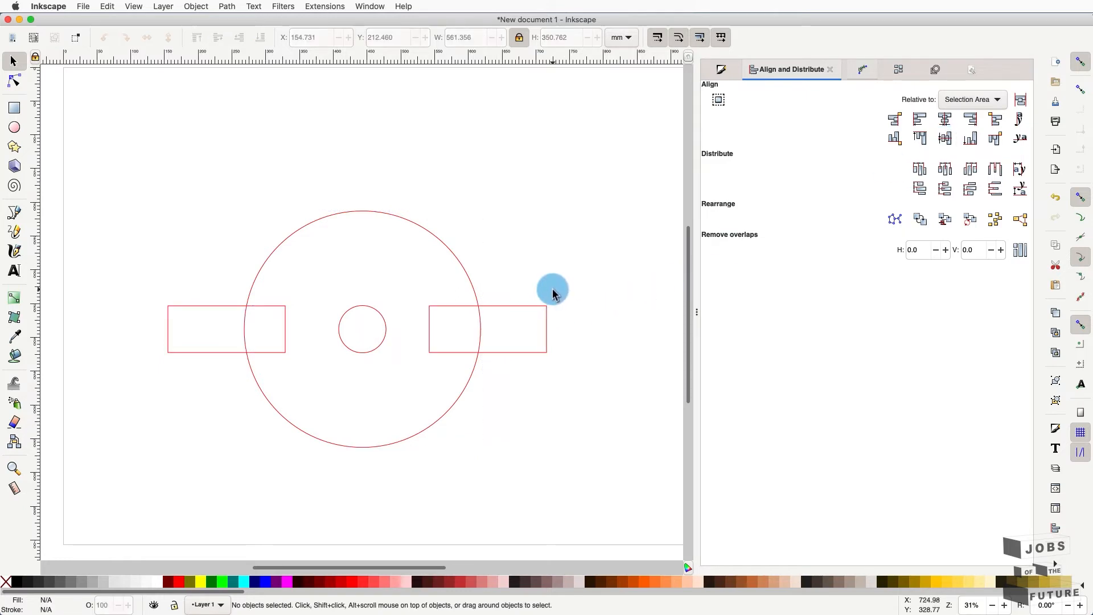
{"action": "key", "text": "super+z"}
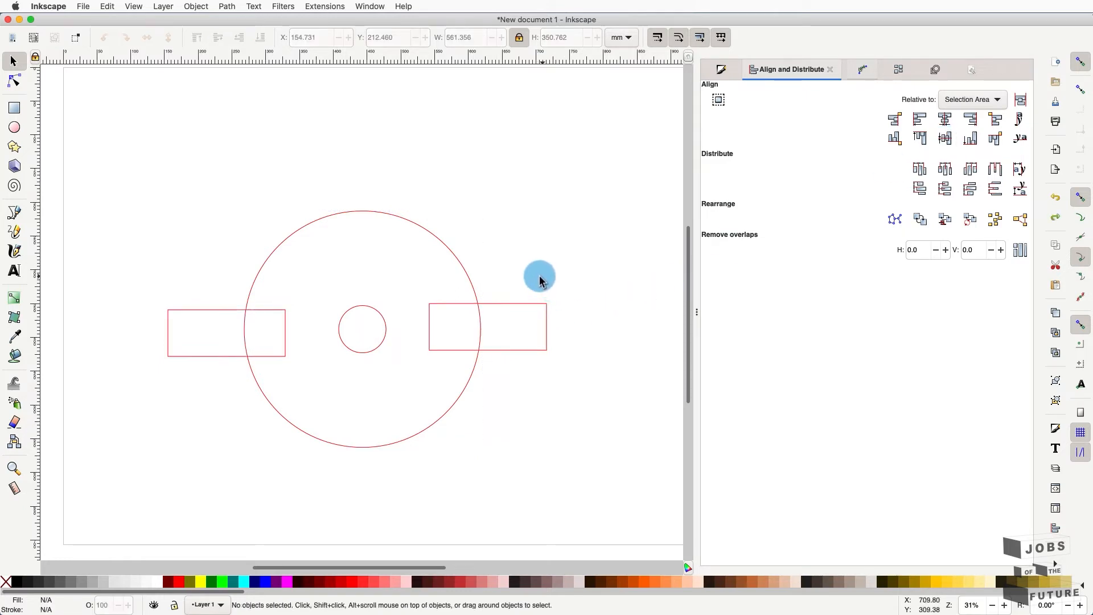
- Level both rectangles on a common horizontal axis, then centre them on the circle group
{"action": "left_click", "coordinate": [541, 305]}
{"action": "left_click", "coordinate": [281, 317], "text": "shift"}
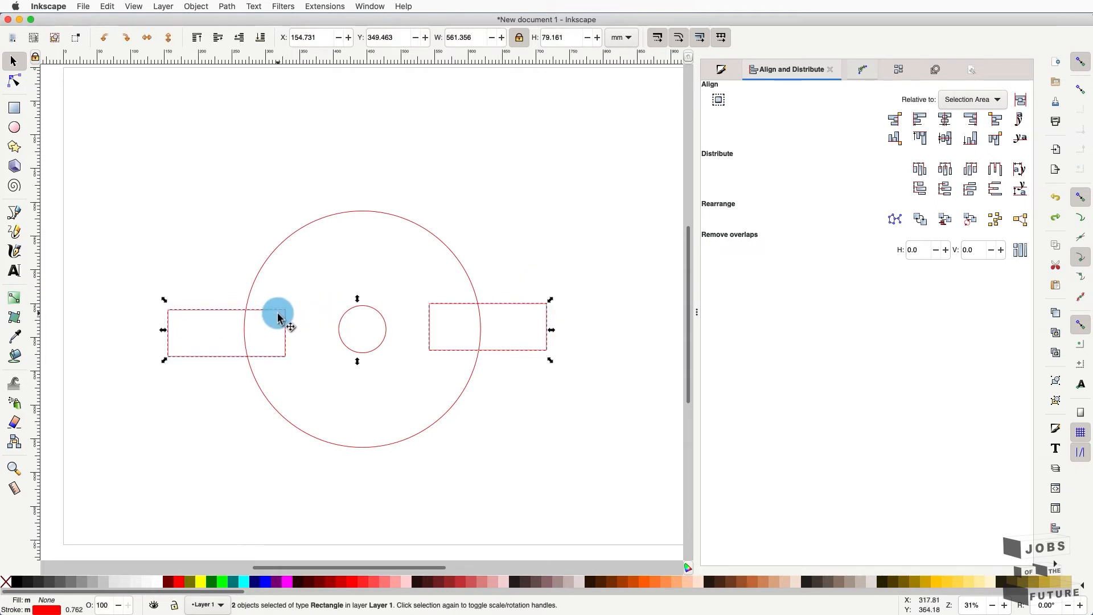
{"action": "left_click", "coordinate": [945, 137]}
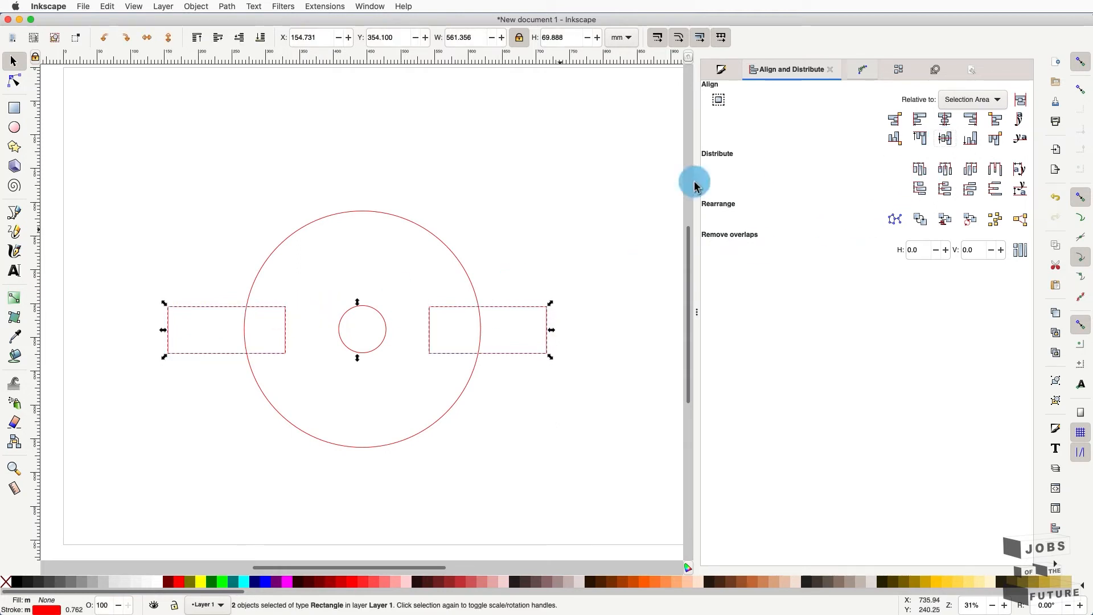
{"action": "left_click", "coordinate": [458, 259], "text": "shift"}
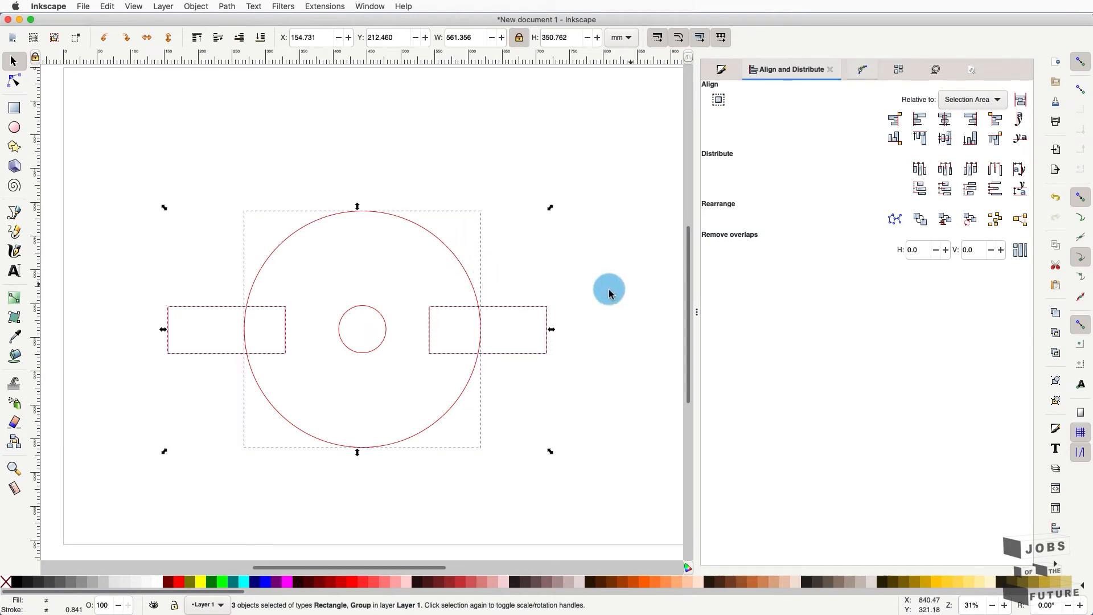
{"action": "left_click", "coordinate": [945, 138]}
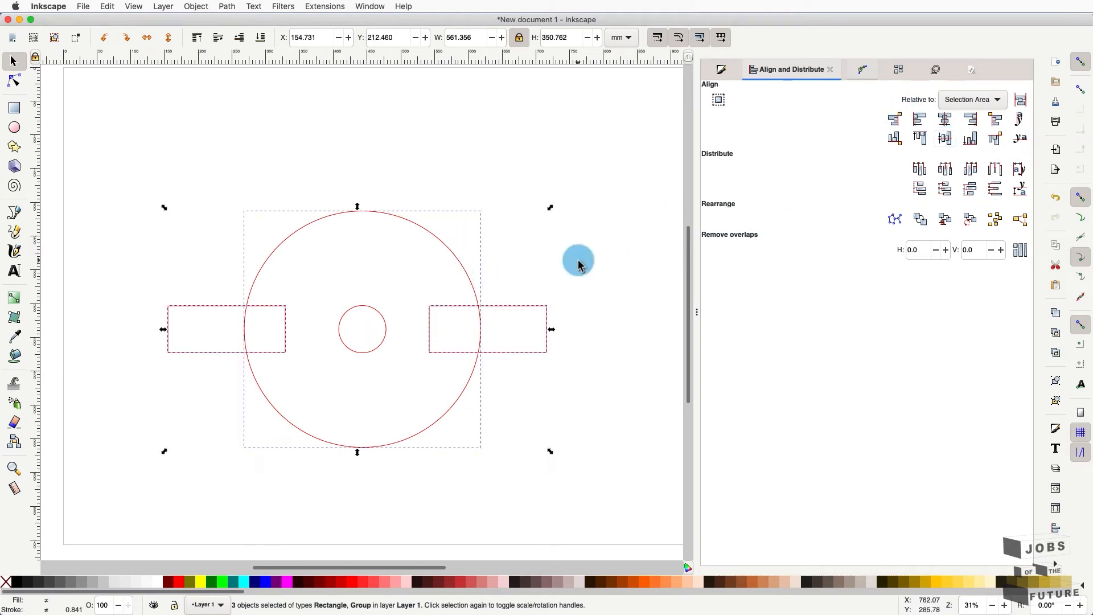
{"action": "left_click", "coordinate": [561, 265]}
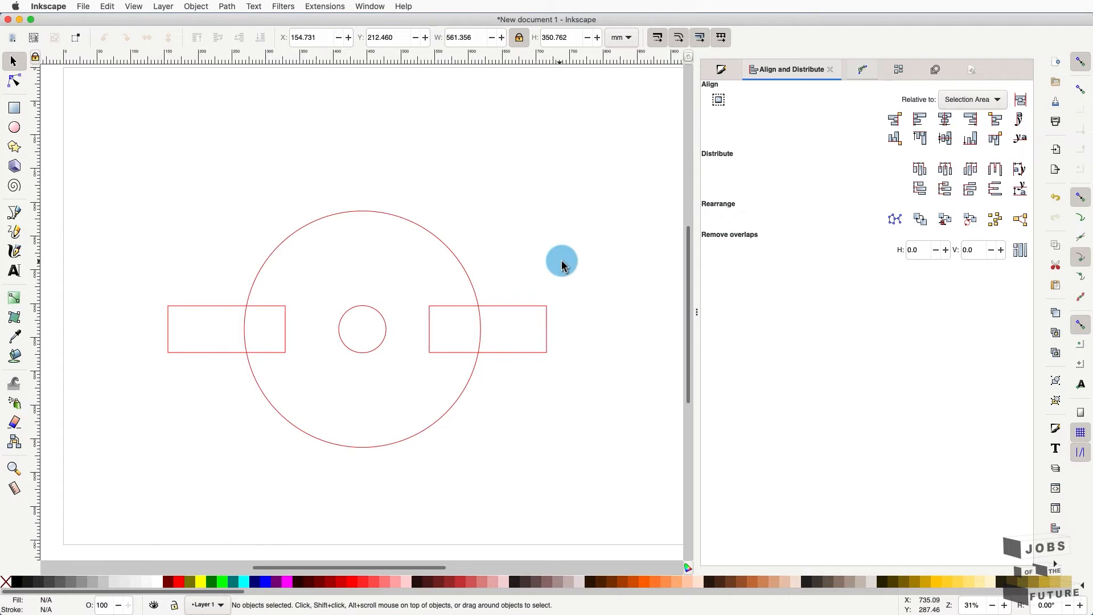
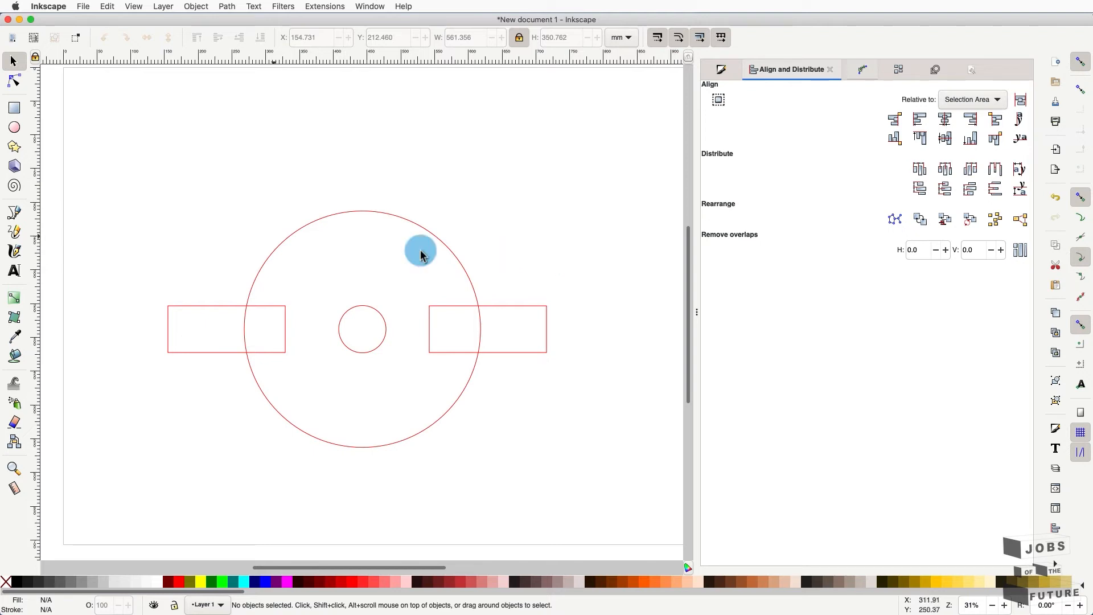
- Draw a second circle, about 300 mm across, over the large red circle and select it
{"action": "left_click", "coordinate": [14, 126]}
{"action": "key", "text": "ctrl"}
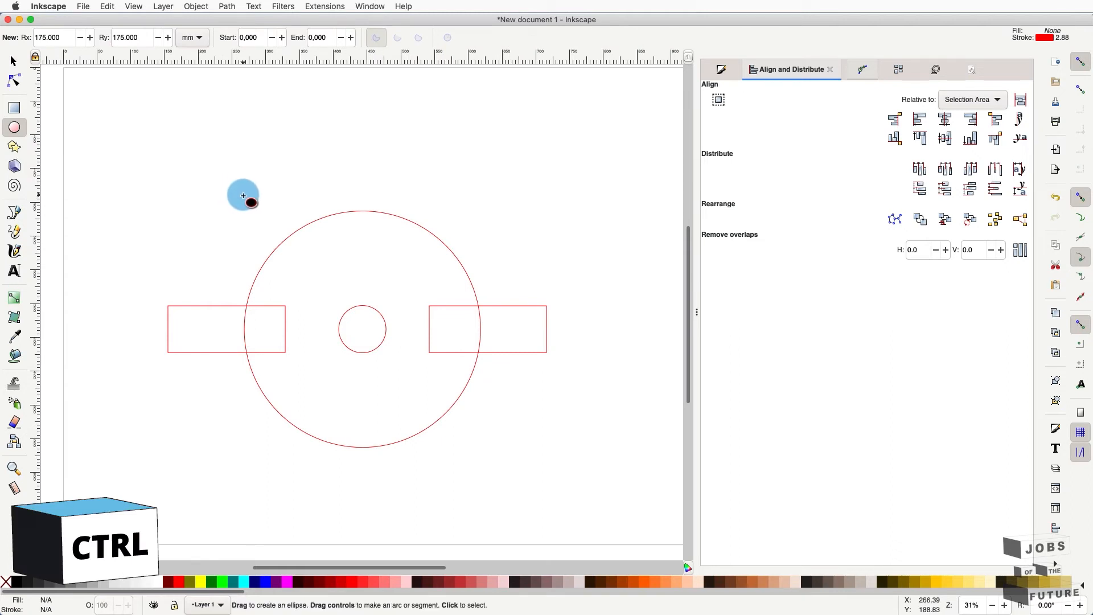
{"action": "mouse_move", "coordinate": [254, 195]}
{"action": "left_mouse_down"}
{"action": "mouse_move", "coordinate": [340, 305]}
{"action": "mouse_move", "coordinate": [471, 427]}
{"action": "mouse_move", "coordinate": [457, 420]}
{"action": "left_mouse_up"}
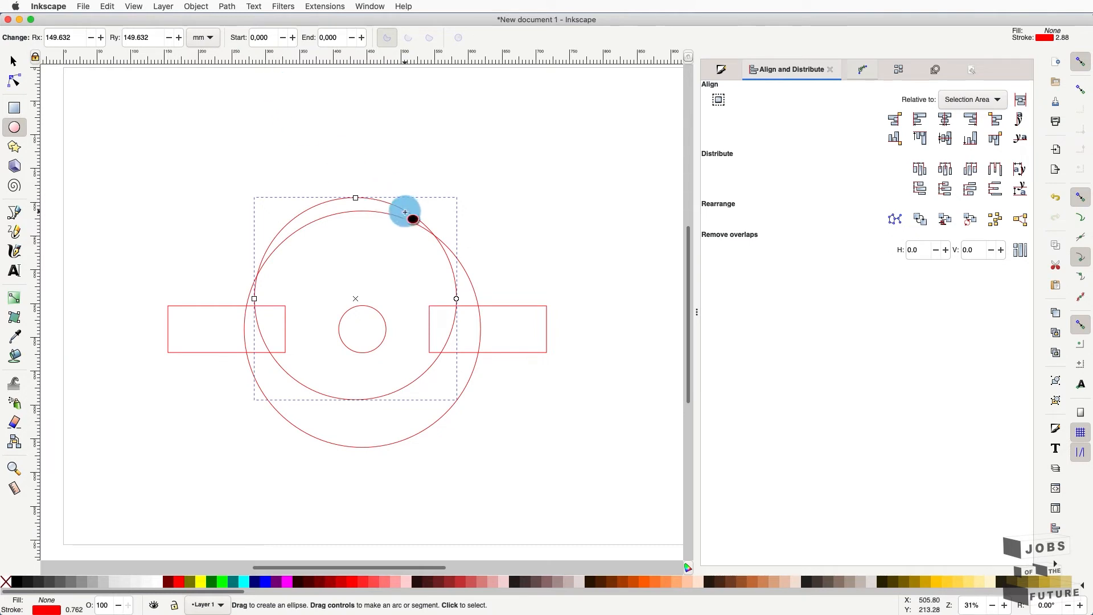
{"action": "left_click", "coordinate": [14, 60]}
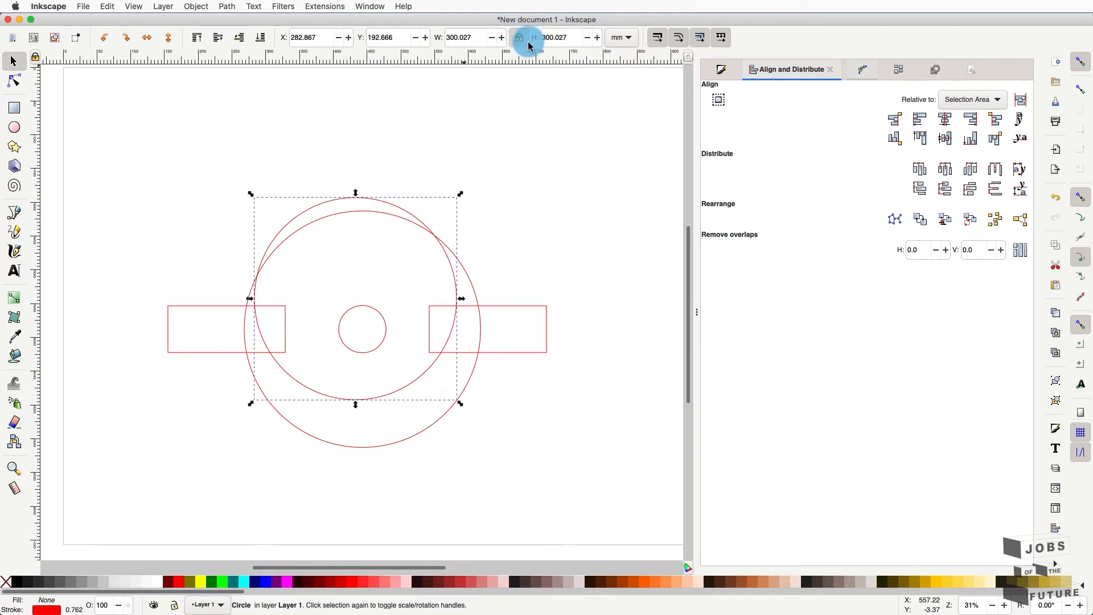
{"action": "left_click", "coordinate": [453, 142]}
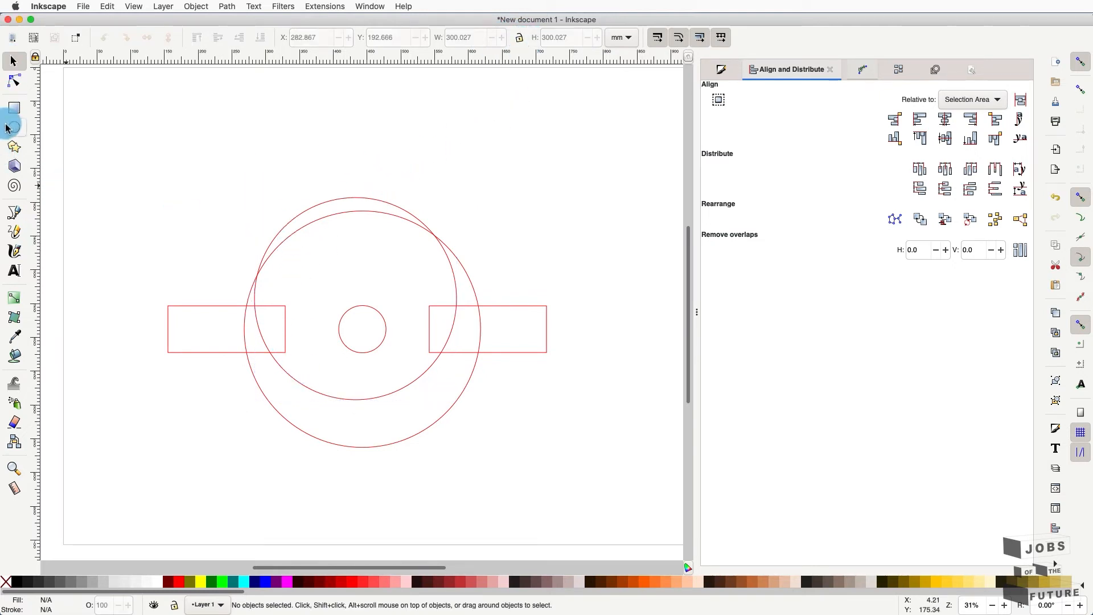
{"action": "left_click", "coordinate": [14, 108]}
{"action": "left_click", "coordinate": [22, 64]}
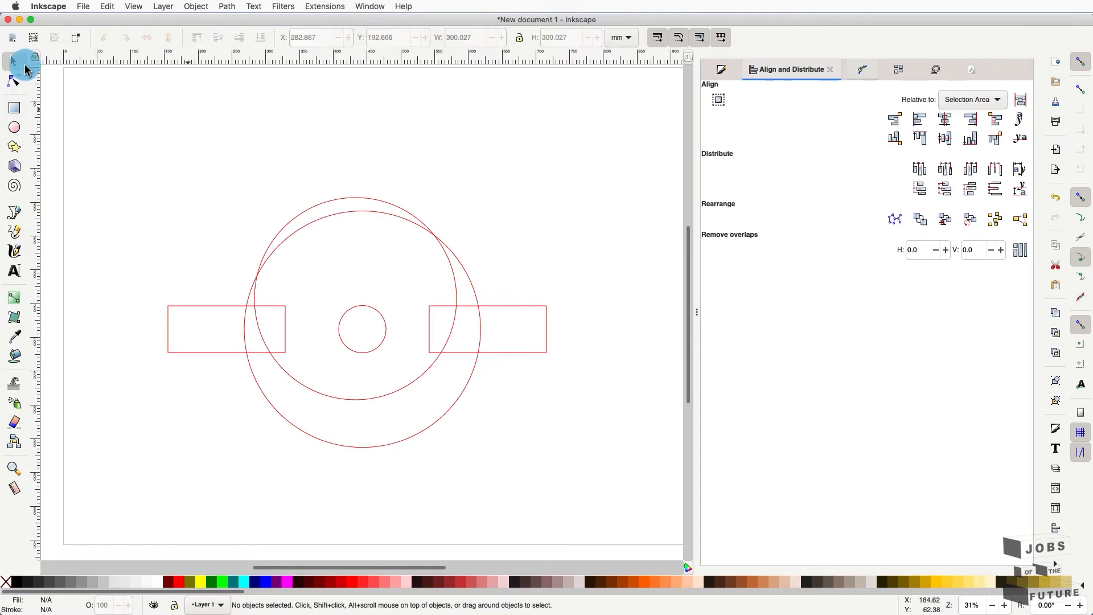
{"action": "left_click", "coordinate": [359, 197]}
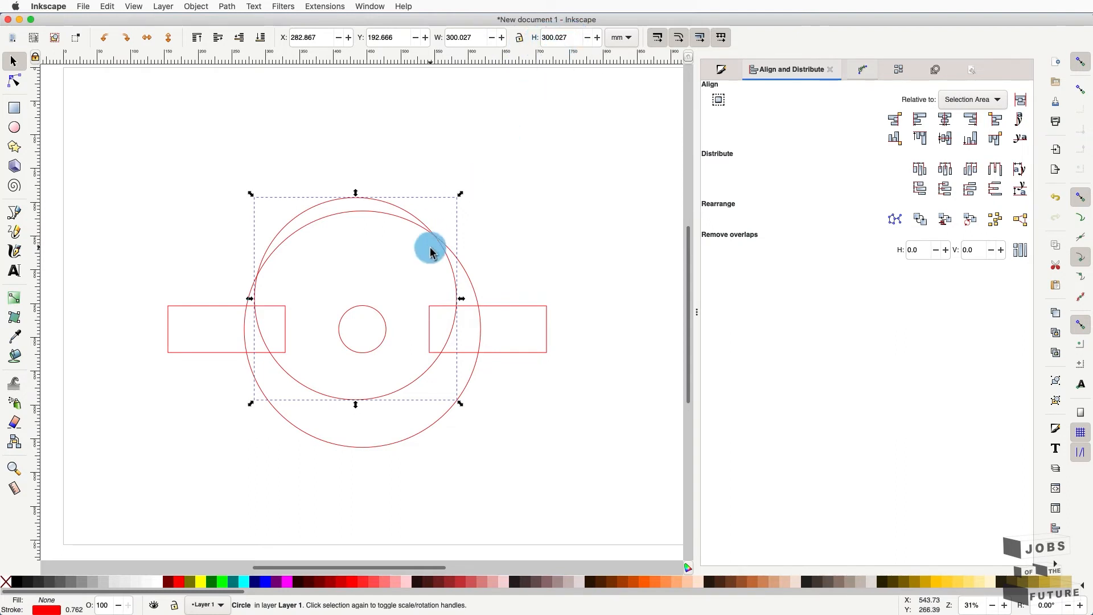
- Move the new circle down inside the large circle and size it 320 × 320 mm
{"action": "left_click_drag", "start_coordinate": [371, 205], "coordinate": [391, 252]}
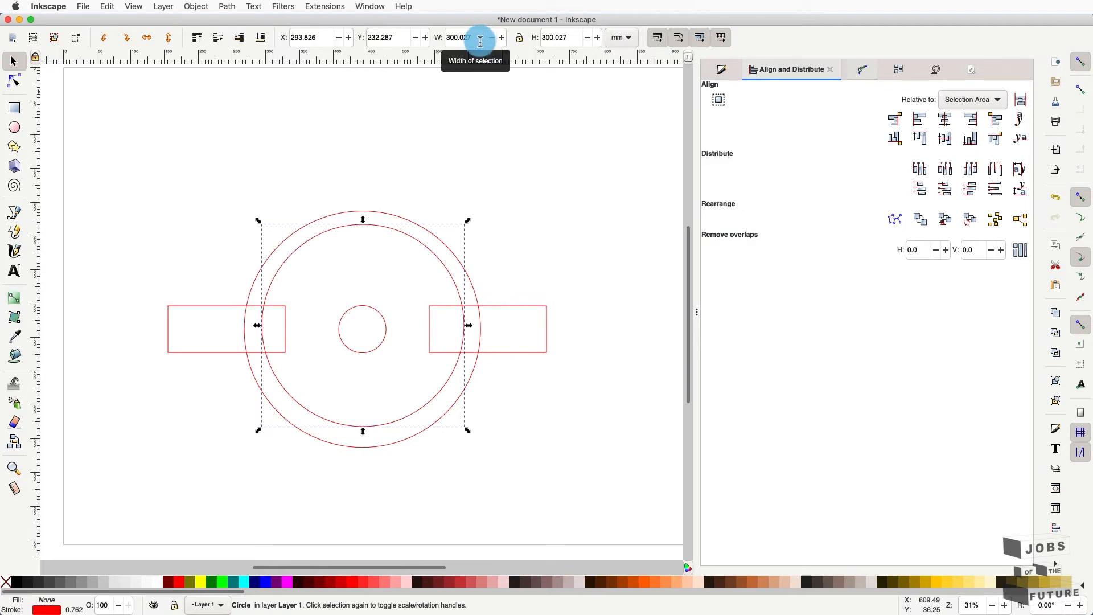
{"action": "double_click", "coordinate": [473, 39]}
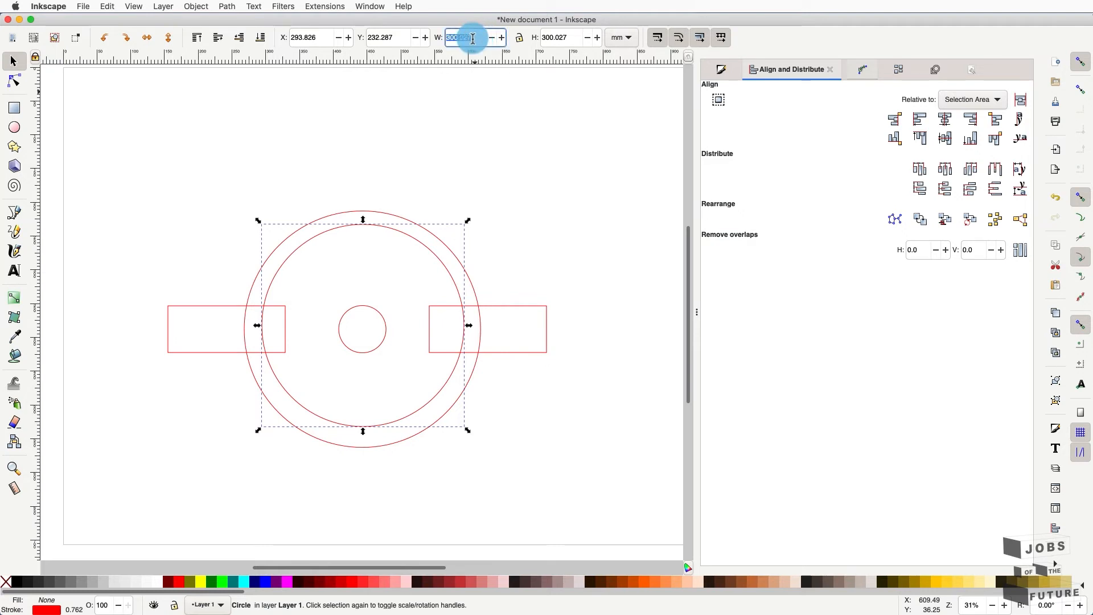
{"action": "type", "text": "320"}
{"action": "key", "text": "Tab"}
{"action": "type", "text": "320"}
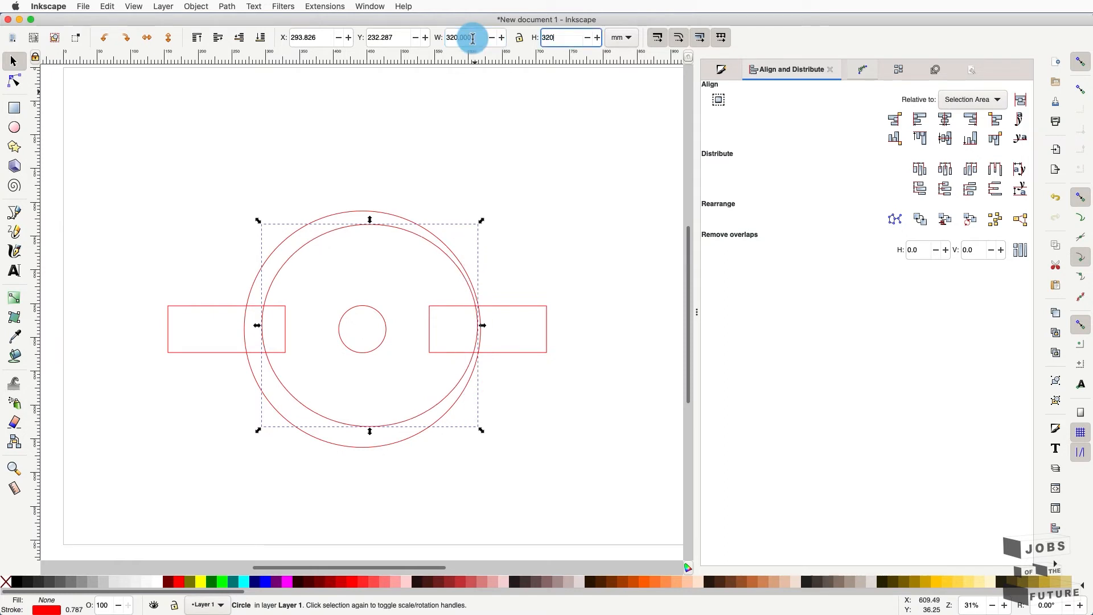
{"action": "key", "text": "Return"}
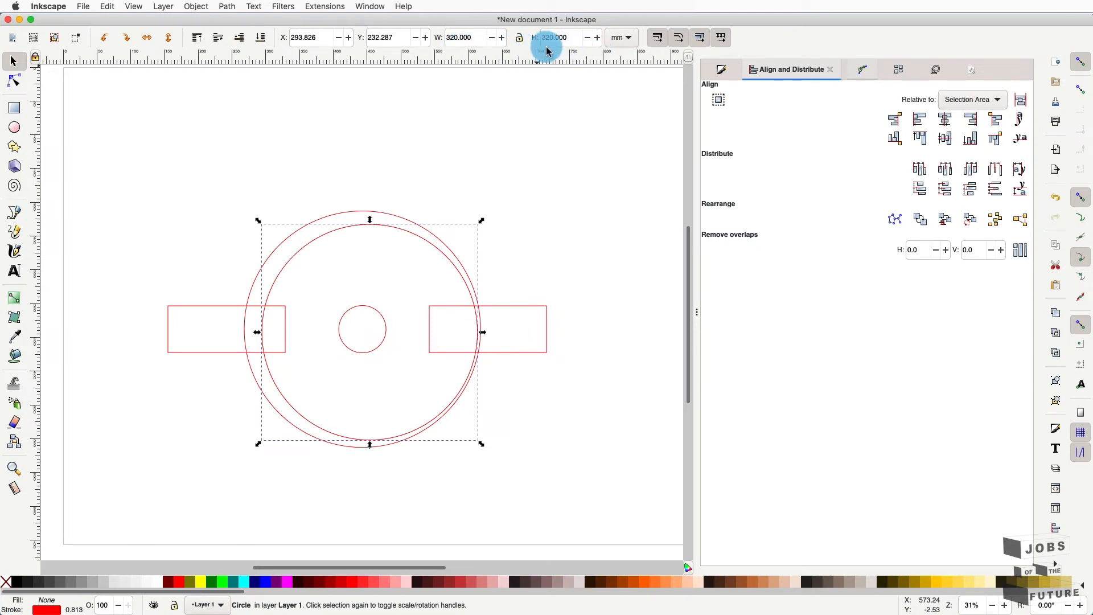
- Lock the width/height ratio and resize the circle to 310 × 310 mm
{"action": "left_click", "coordinate": [520, 40]}
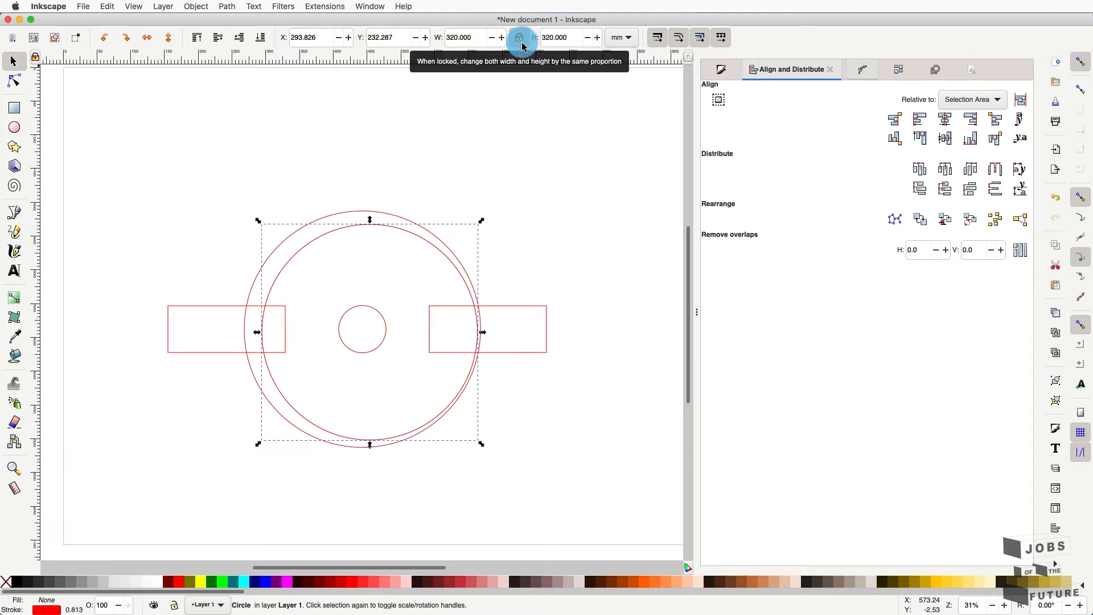
{"action": "double_click", "coordinate": [462, 37]}
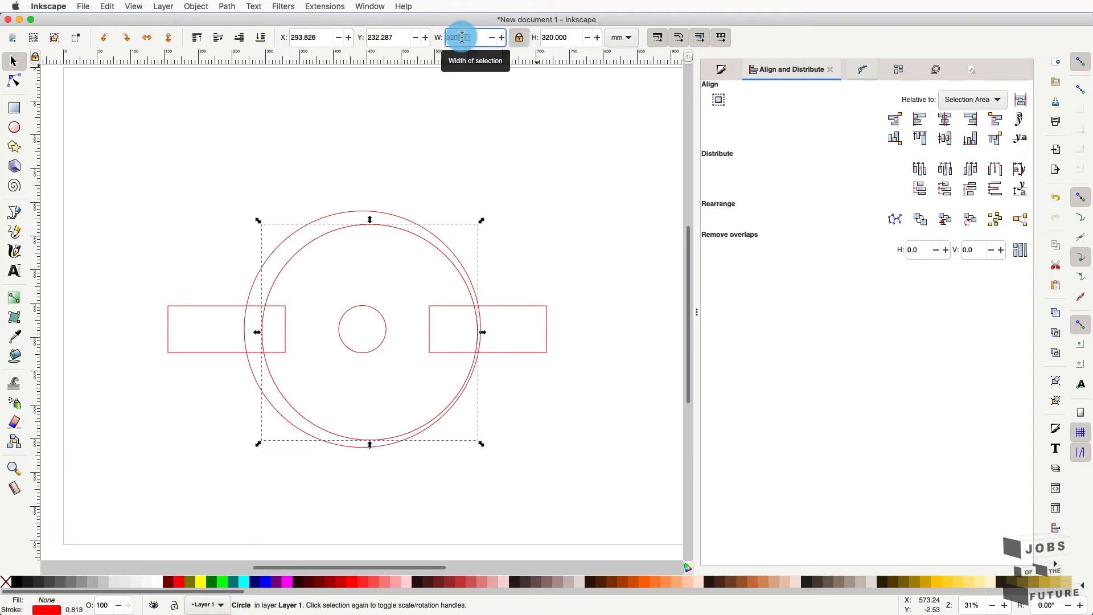
{"action": "type", "text": "3"}
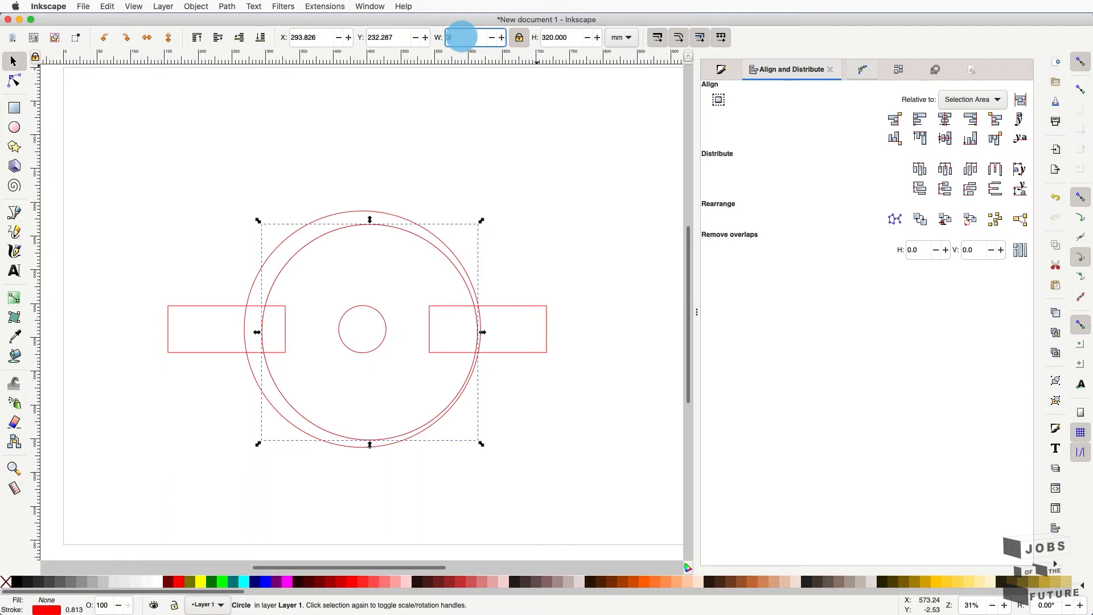
{"action": "type", "text": "10"}
{"action": "key", "text": "Return"}
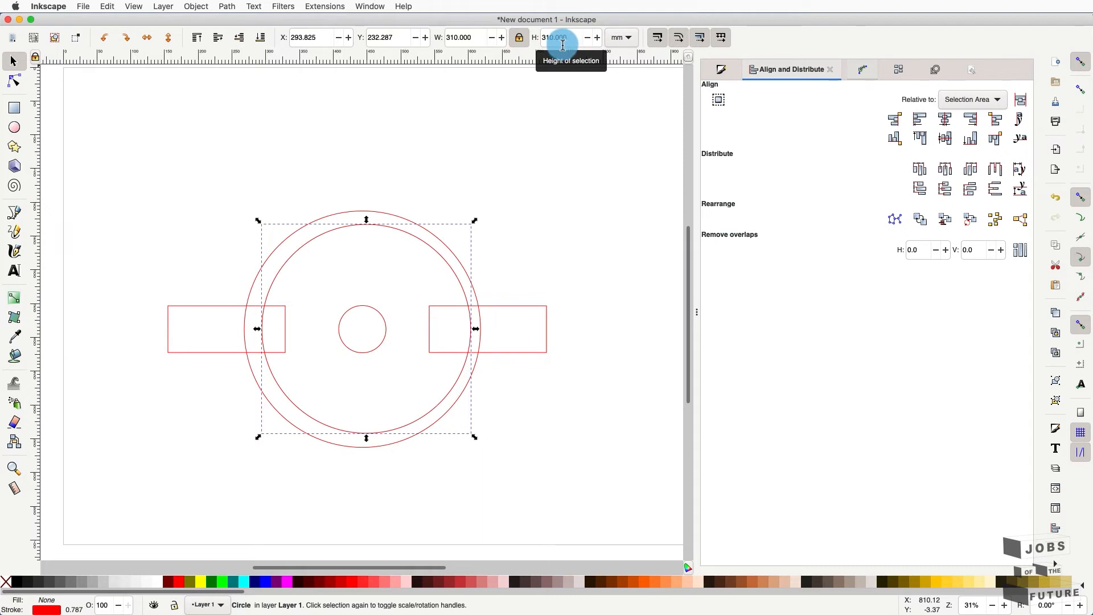
- Give the inner circle a blue-violet stroke (4b00fcff), then also select the outer red circle
{"action": "left_click", "coordinate": [727, 71]}
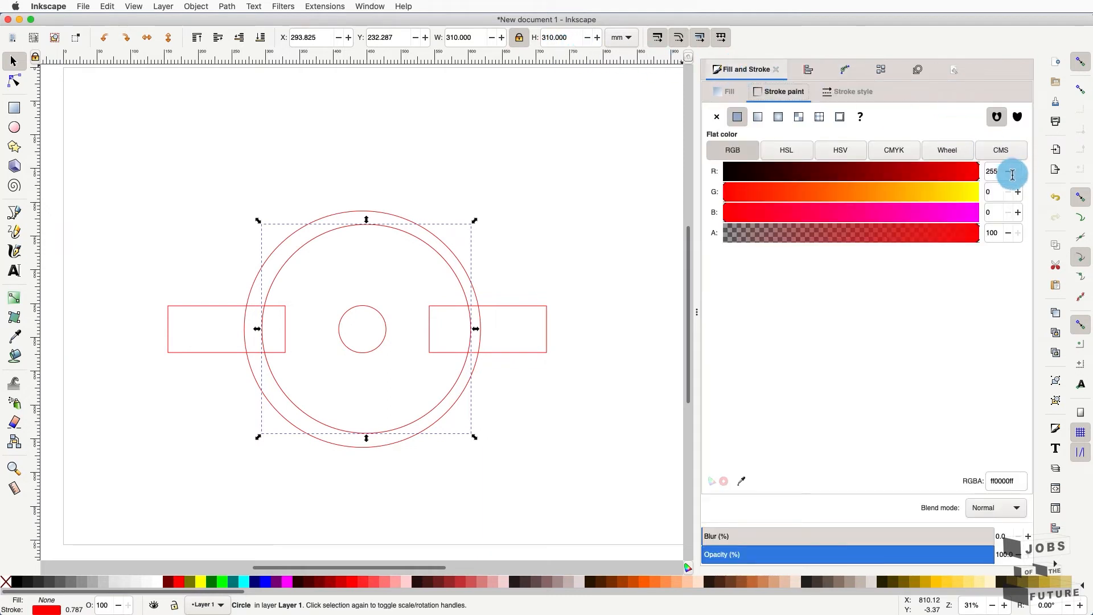
{"action": "left_click", "coordinate": [997, 210]}
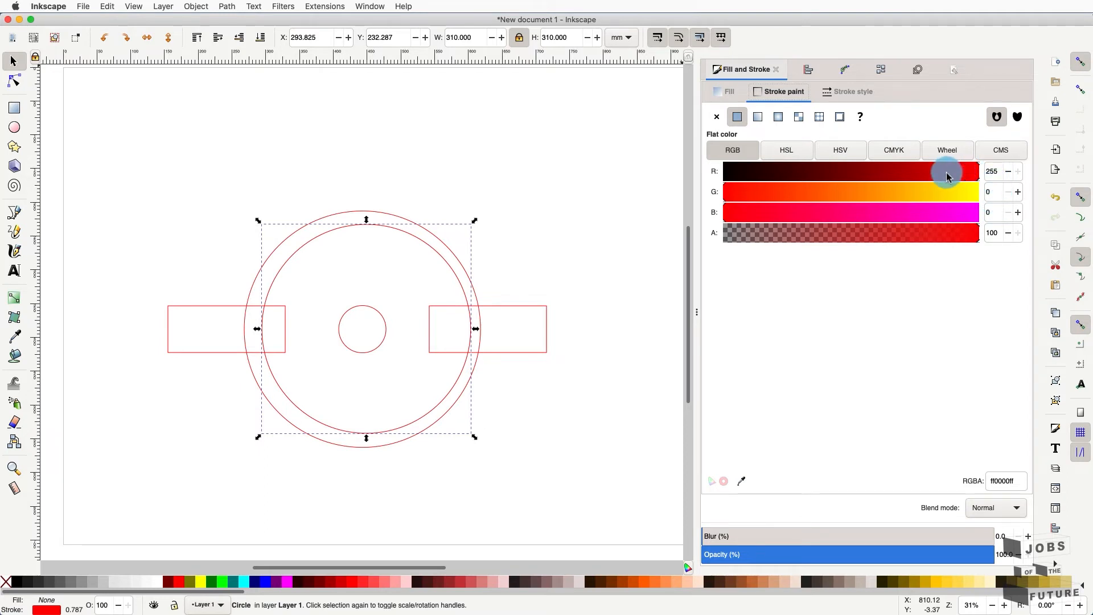
{"action": "left_click_drag", "start_coordinate": [952, 170], "coordinate": [856, 176]}
{"action": "mouse_move", "coordinate": [852, 214]}
{"action": "left_mouse_down"}
{"action": "mouse_move", "coordinate": [993, 216]}
{"action": "mouse_move", "coordinate": [978, 188]}
{"action": "left_mouse_up"}
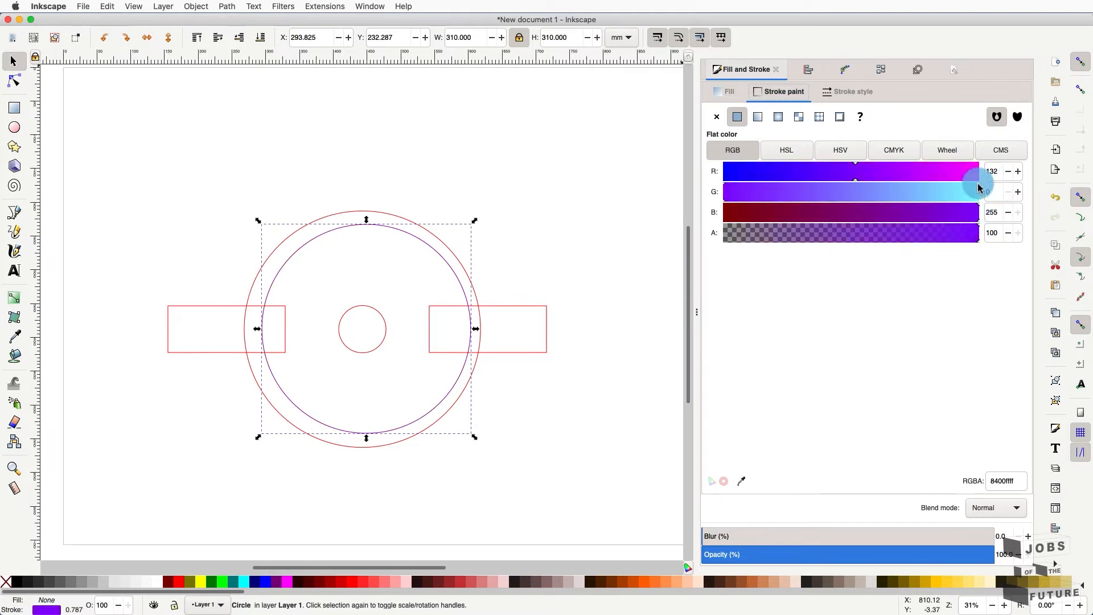
{"action": "left_click", "coordinate": [798, 174]}
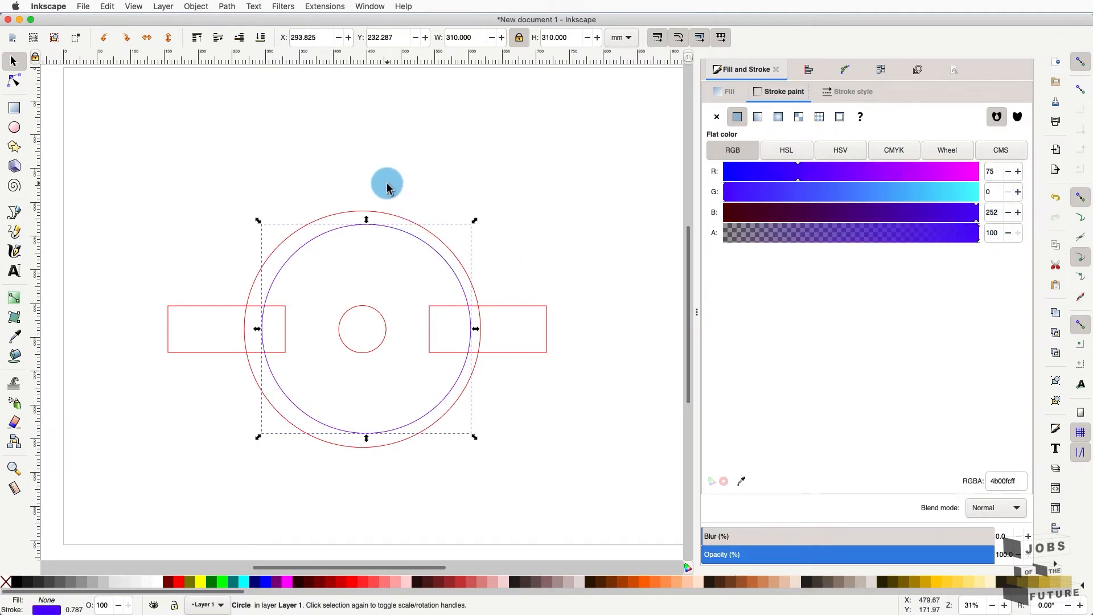
{"action": "left_click", "coordinate": [398, 219], "text": "shift"}
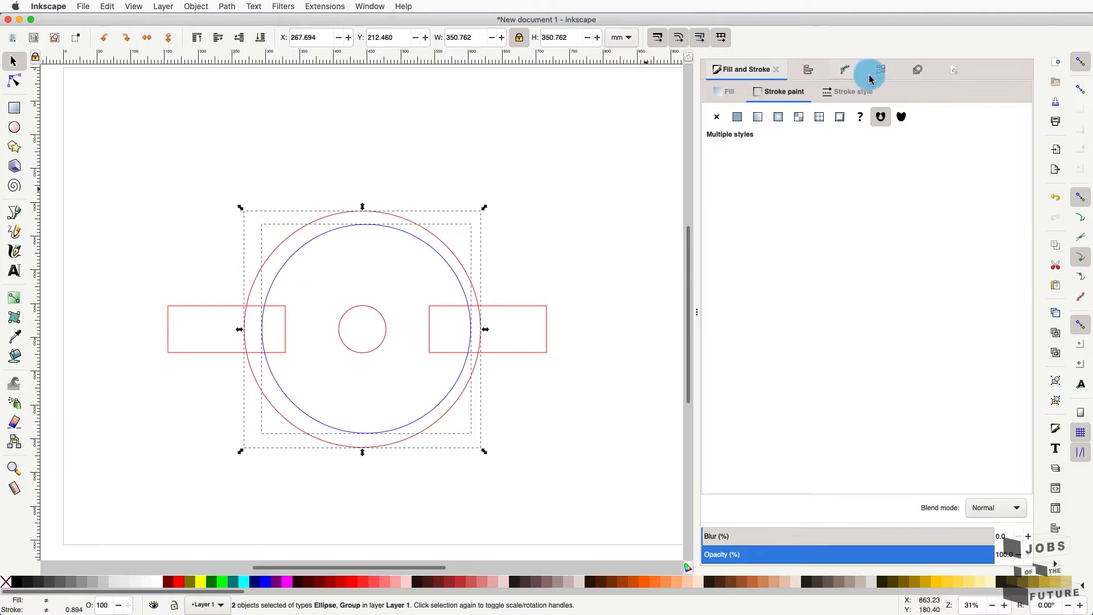
- Centre the blue circle on the red one and butt the right rectangle against its edge
{"action": "left_click", "coordinate": [813, 77]}
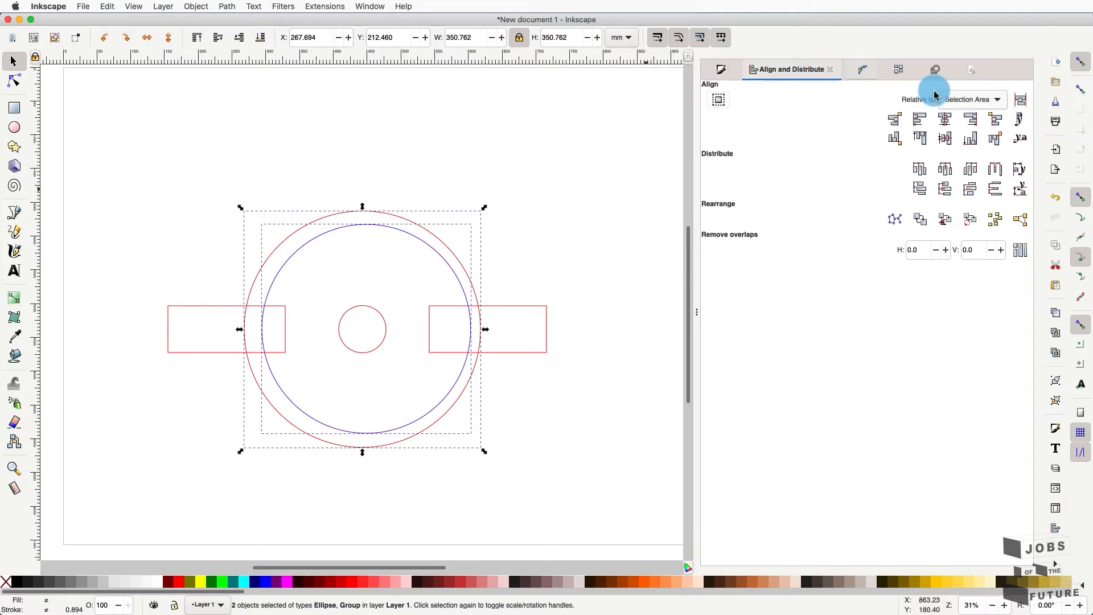
{"action": "left_click", "coordinate": [944, 120]}
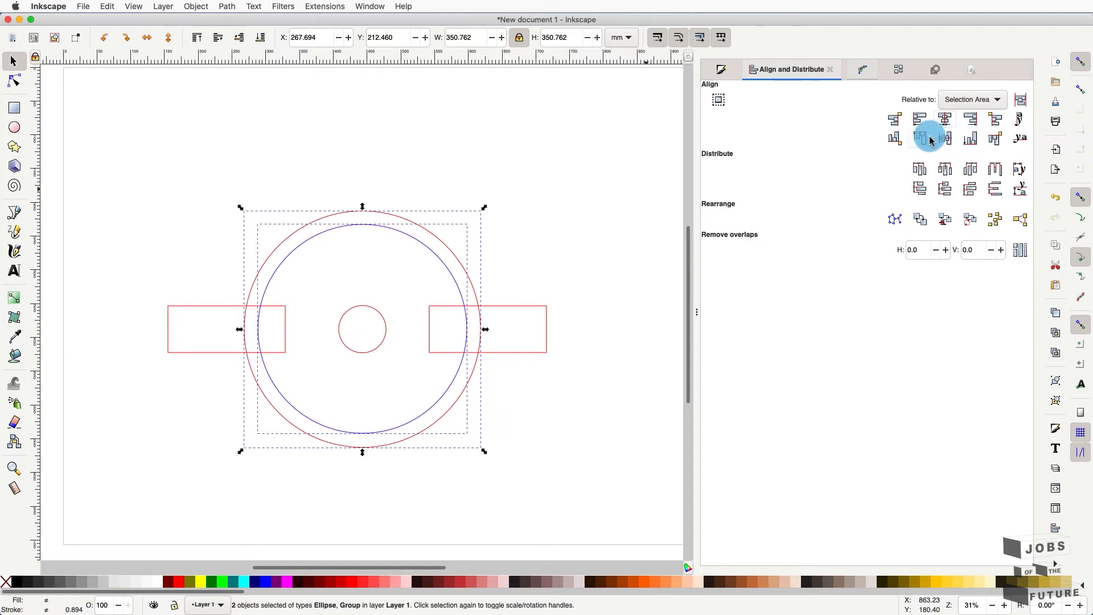
{"action": "left_click", "coordinate": [501, 317]}
{"action": "left_click", "coordinate": [502, 308]}
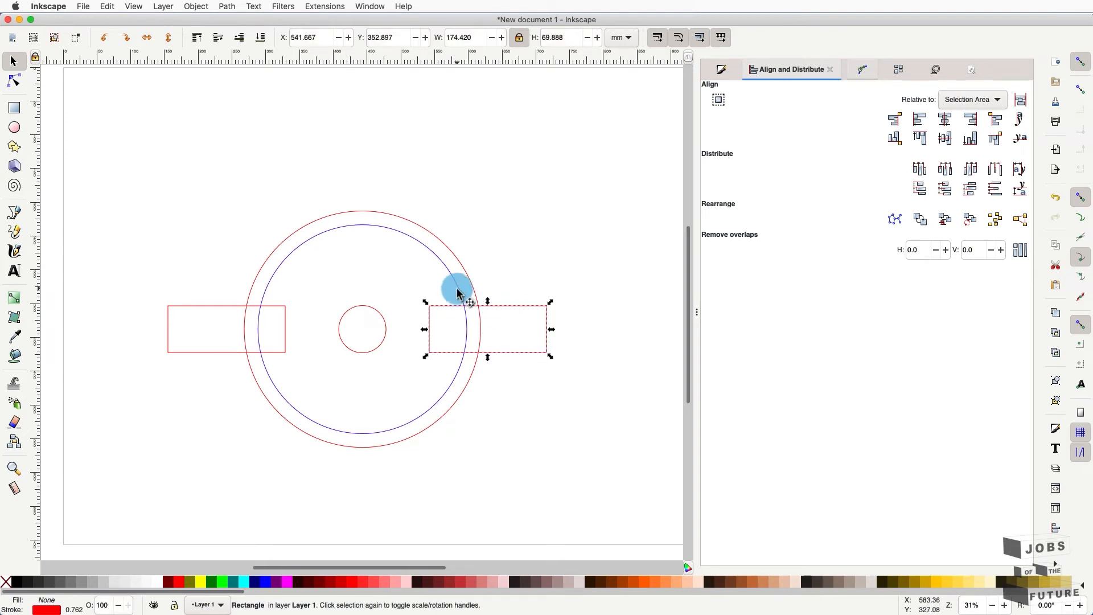
{"action": "left_click", "coordinate": [456, 288], "text": "shift"}
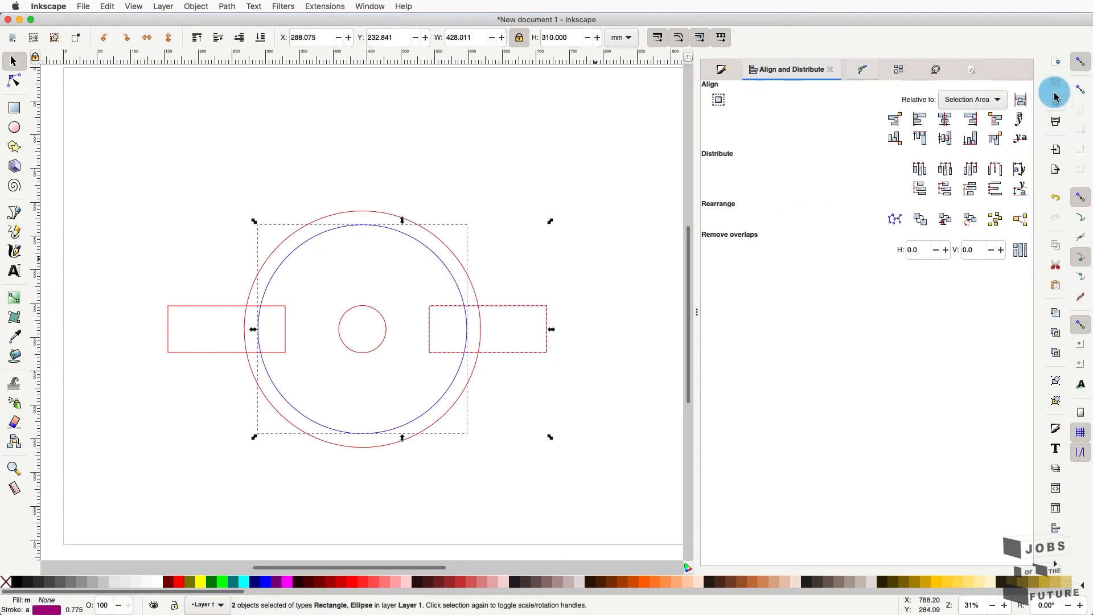
{"action": "left_click", "coordinate": [1003, 103]}
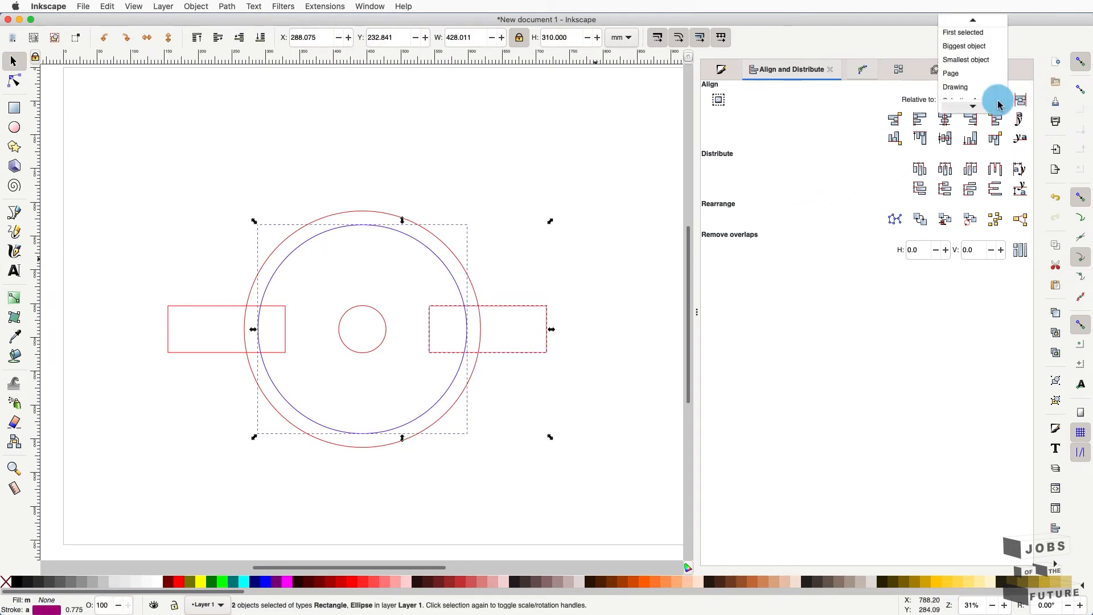
{"action": "left_click", "coordinate": [991, 52]}
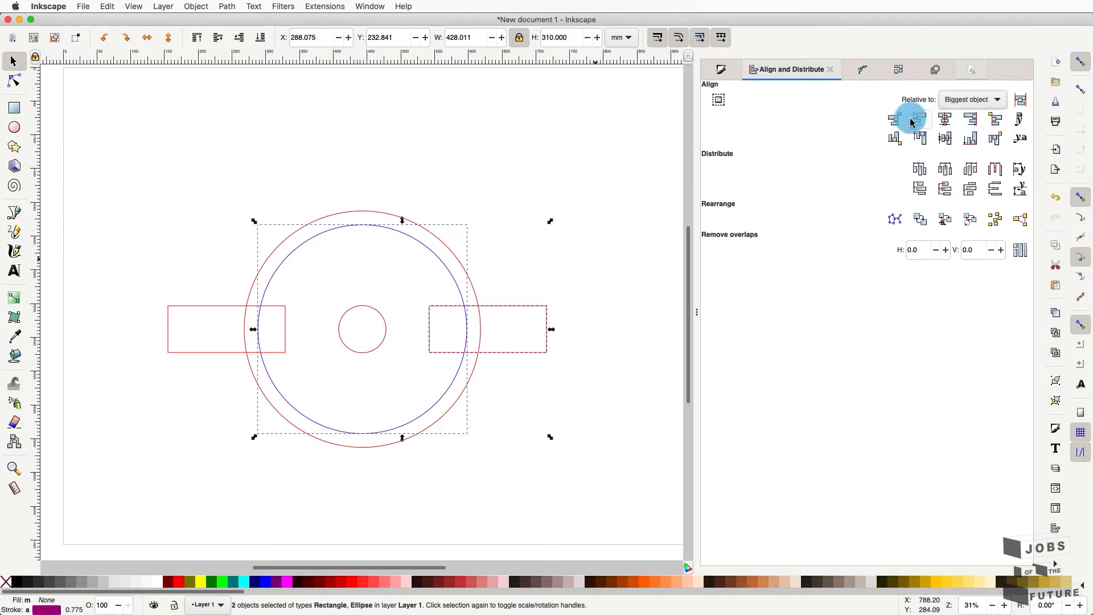
{"action": "left_click", "coordinate": [996, 121]}
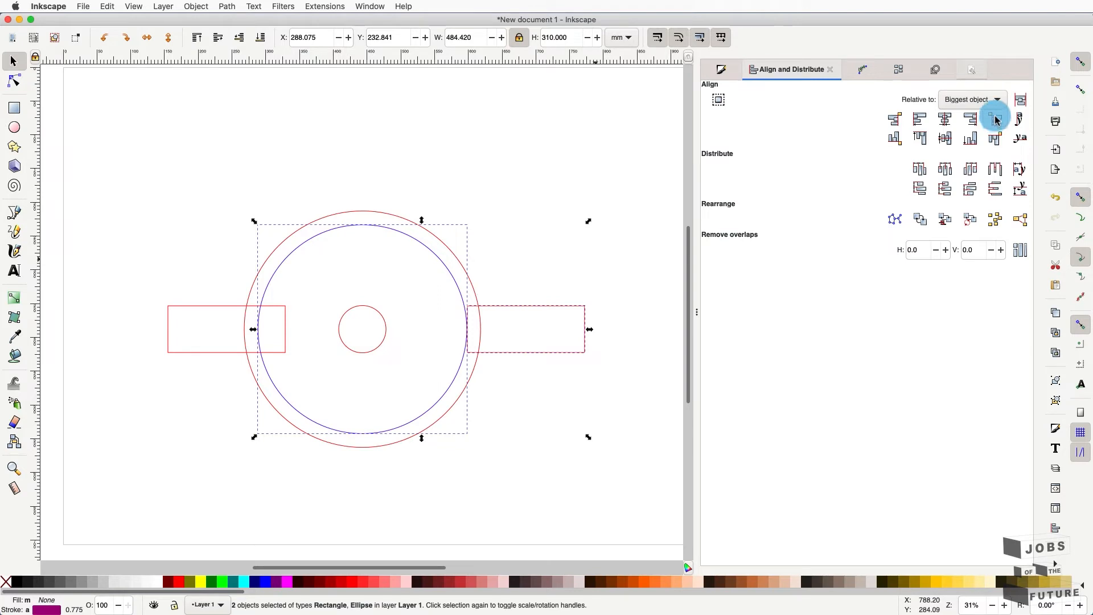
- Butt the left rectangle against the blue circle's edge, then delete the blue circle
{"action": "left_click", "coordinate": [335, 155]}
{"action": "left_click", "coordinate": [315, 238]}
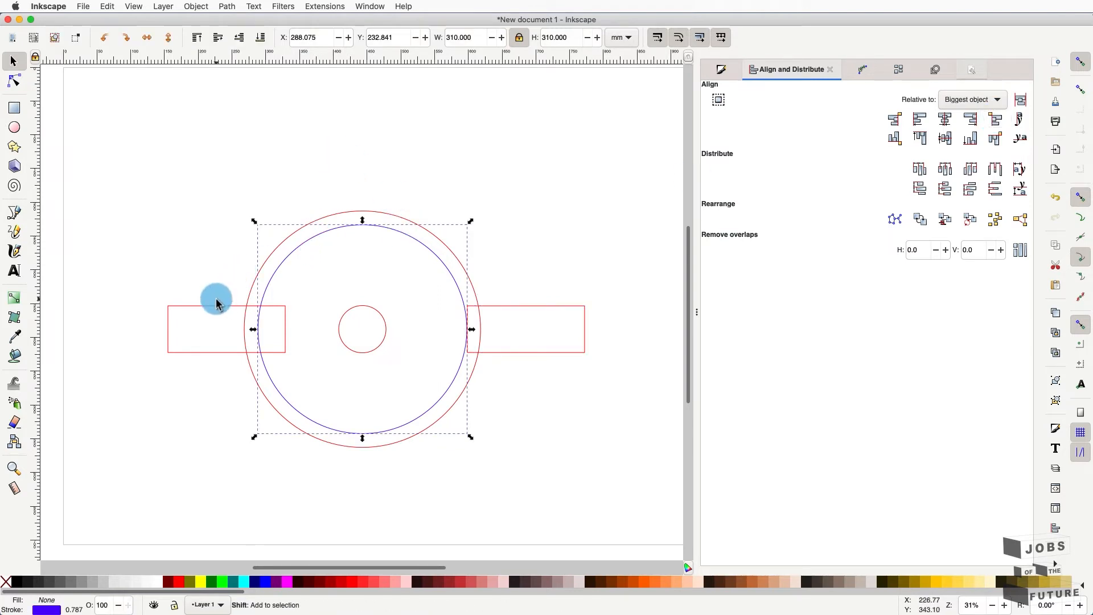
{"action": "left_click", "coordinate": [216, 302], "text": "shift"}
{"action": "left_click", "coordinate": [895, 120]}
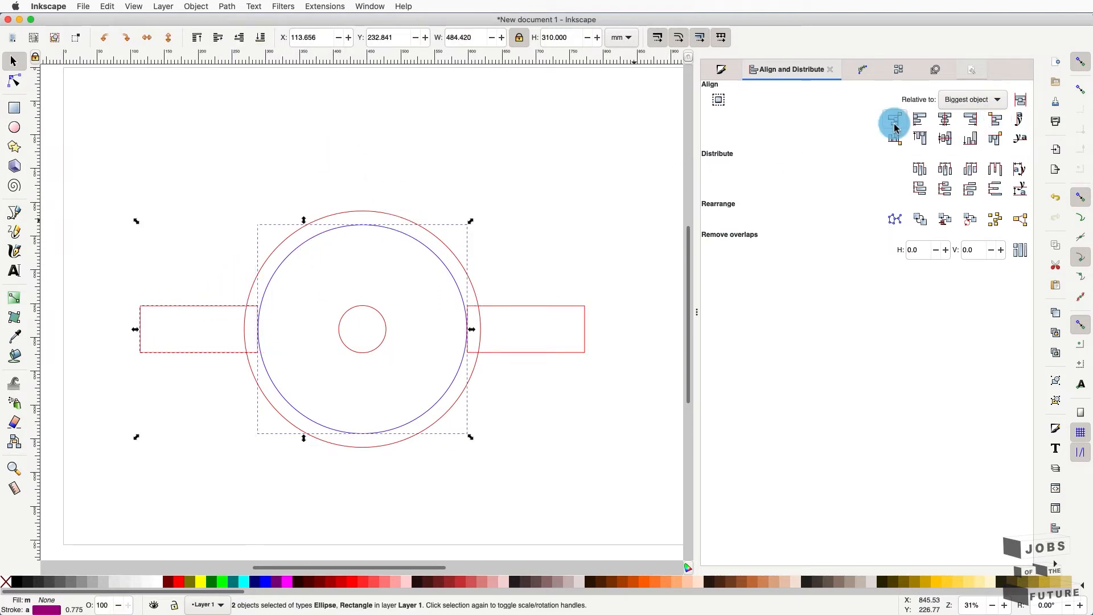
{"action": "left_click", "coordinate": [395, 231]}
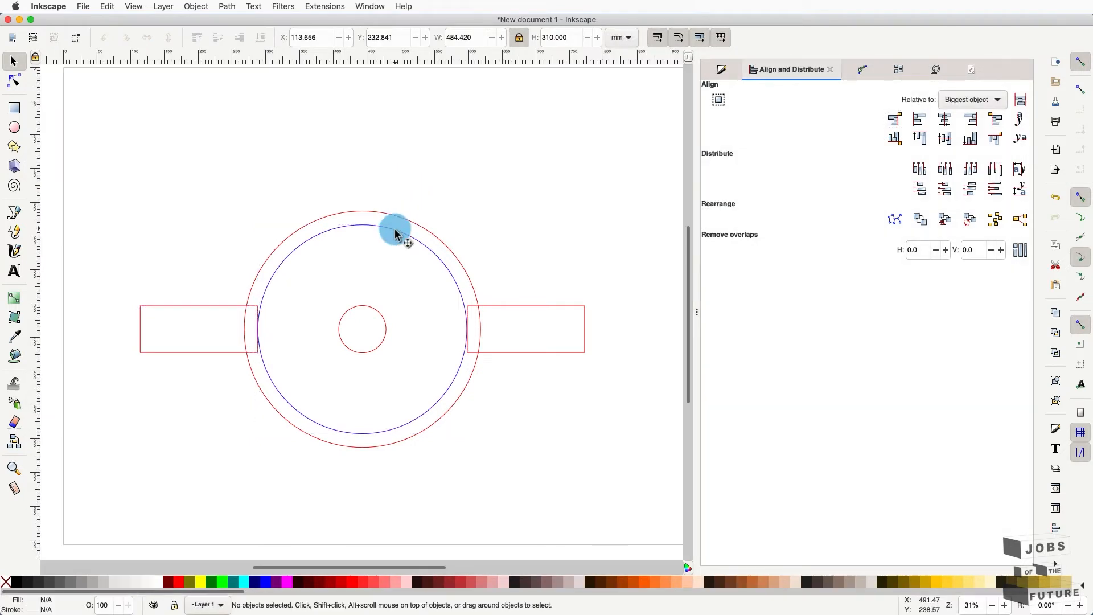
{"action": "left_click", "coordinate": [397, 234]}
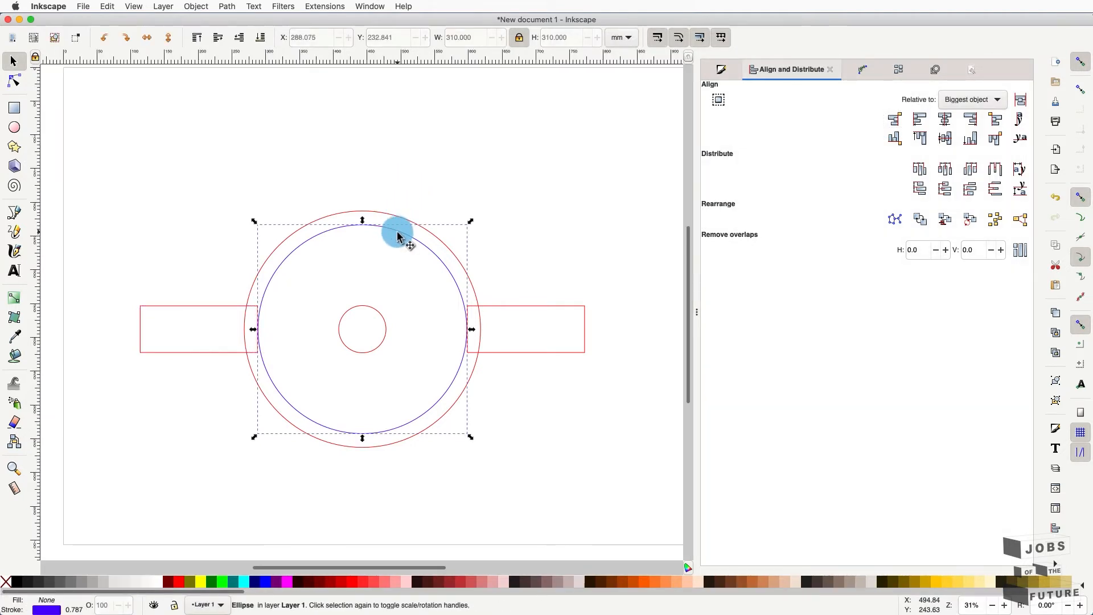
{"action": "key", "text": "Delete"}
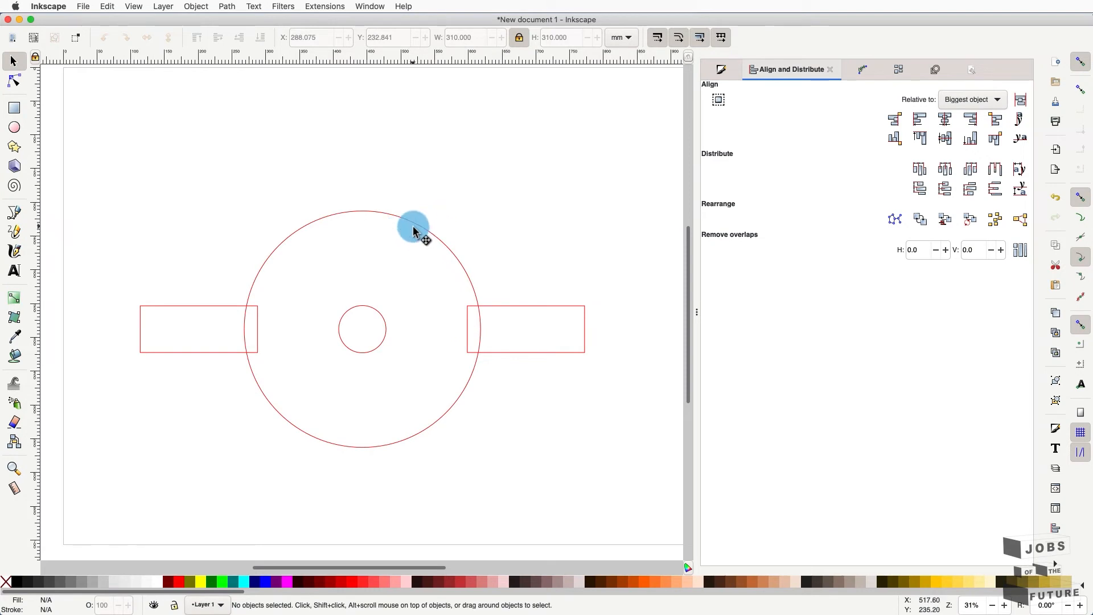
- Ungroup the large circle group into separate circles
{"action": "left_click", "coordinate": [414, 233]}
{"action": "left_click", "coordinate": [196, 5]}
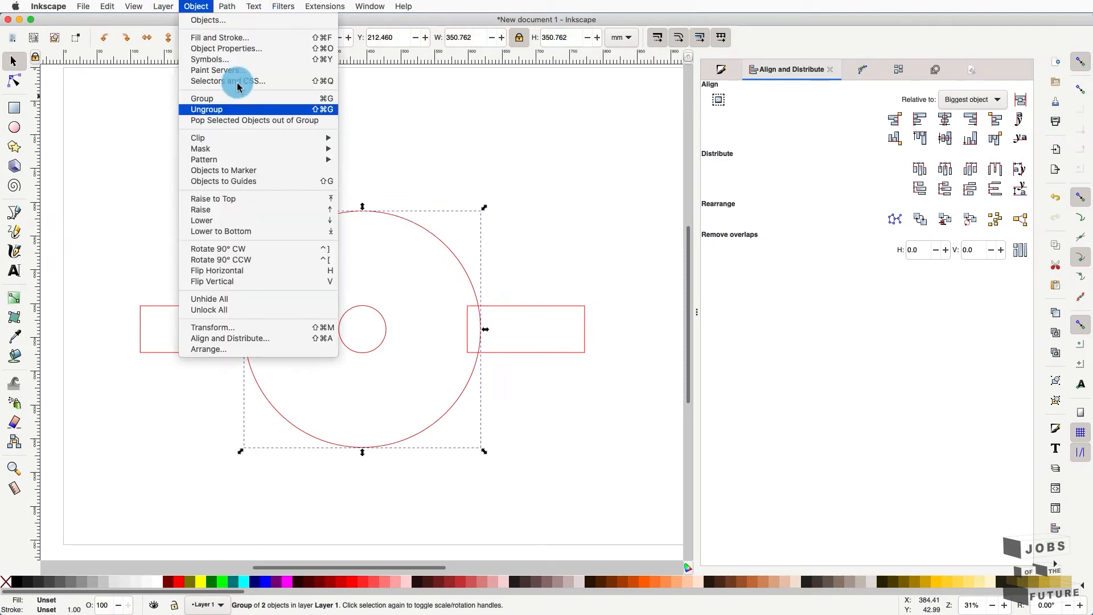
{"action": "left_click", "coordinate": [245, 110]}
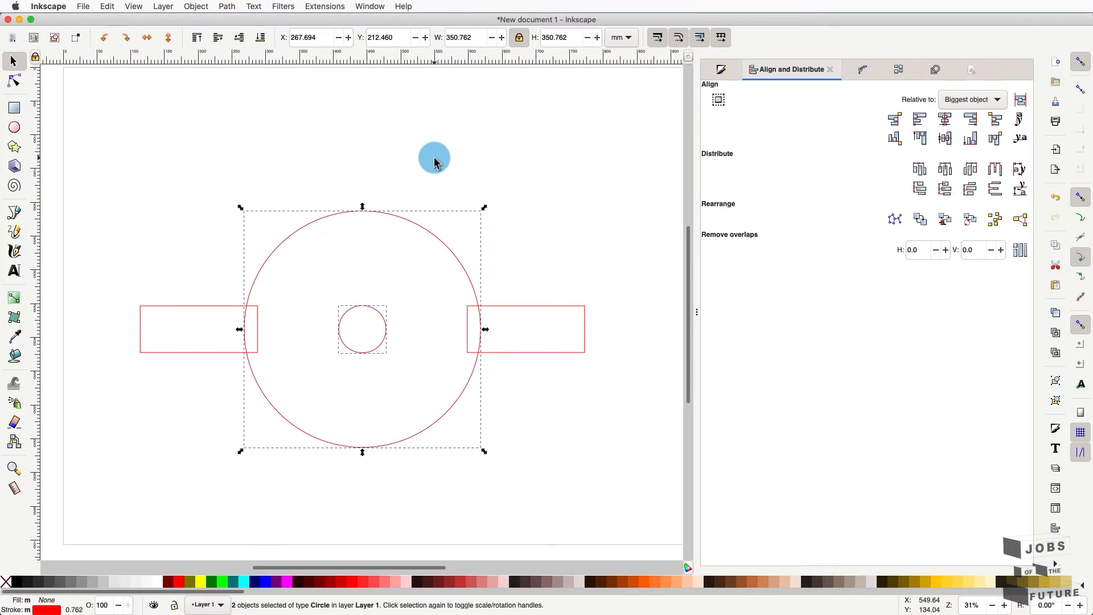
- Union the large red circle and both side rectangles into one 10-node outline path
{"action": "left_click", "coordinate": [456, 200]}
{"action": "left_click", "coordinate": [469, 285]}
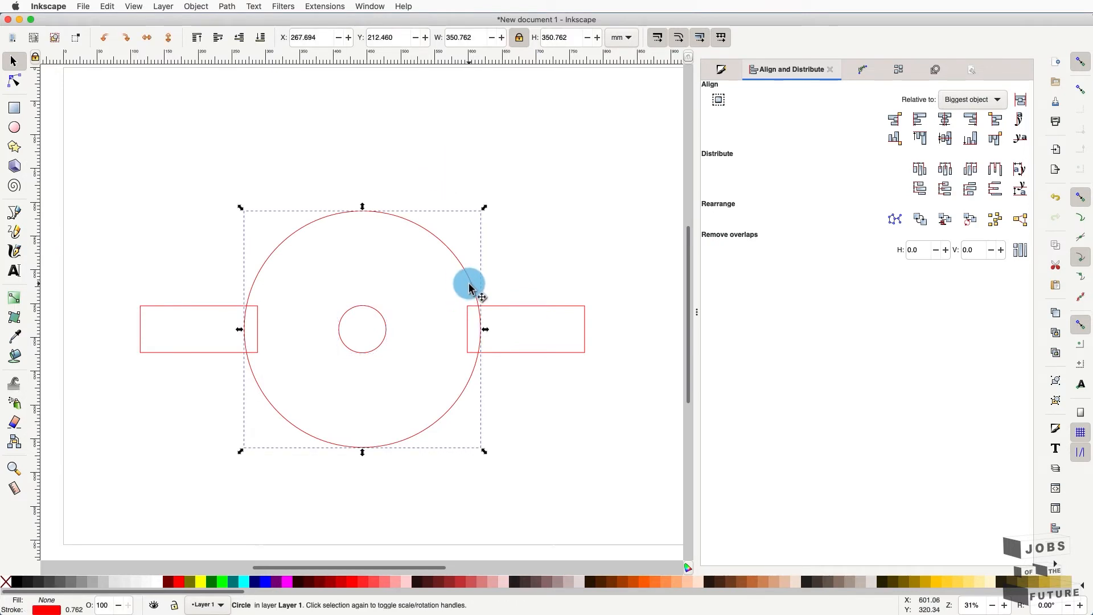
{"action": "left_click", "coordinate": [510, 312], "text": "shift"}
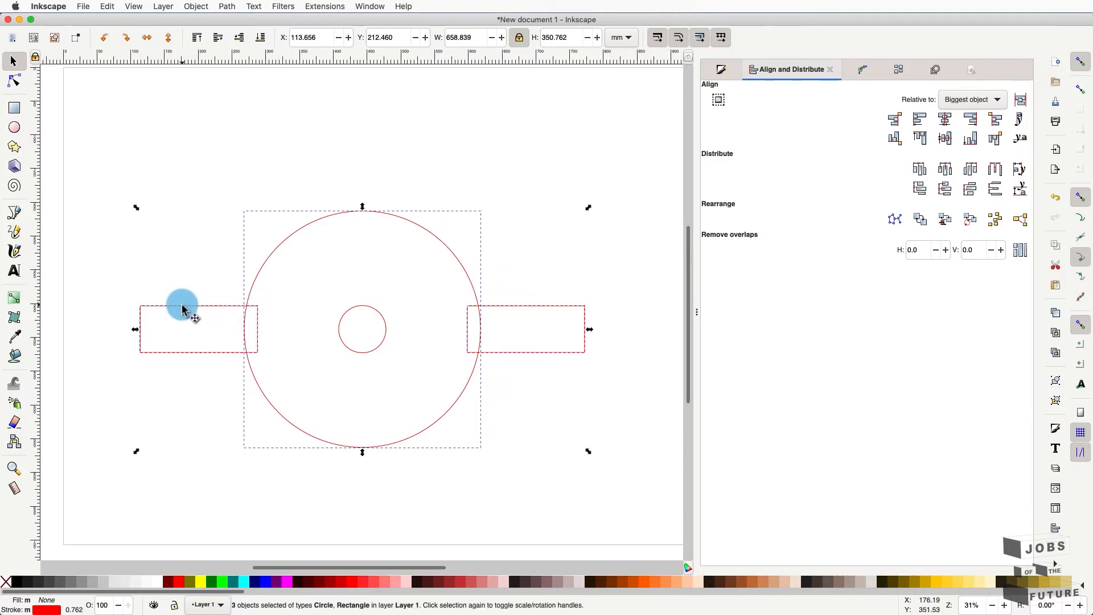
{"action": "left_click", "coordinate": [227, 6]}
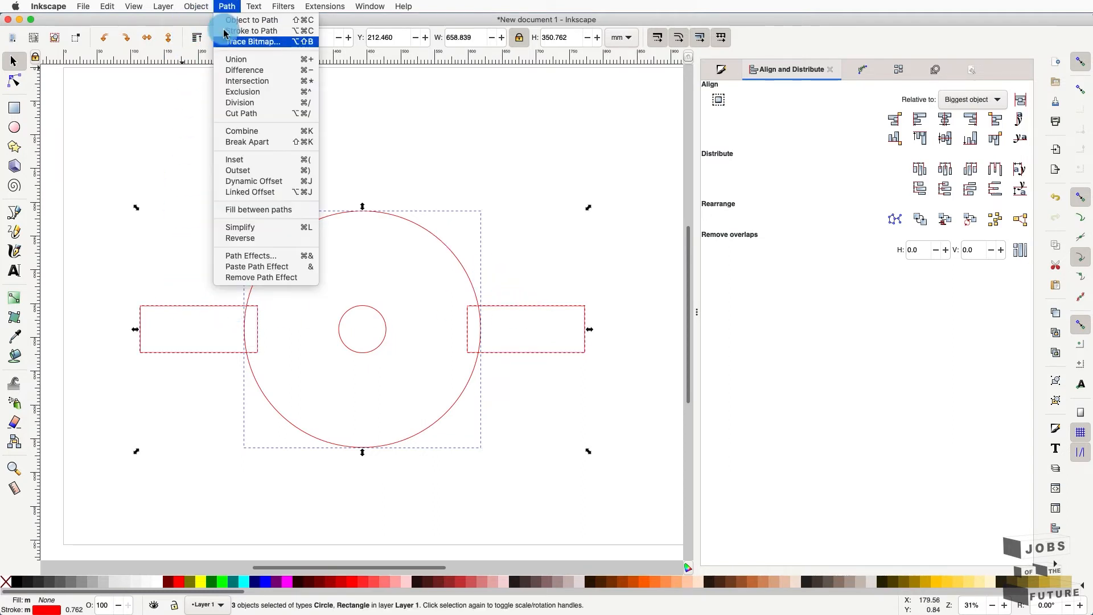
{"action": "left_click", "coordinate": [230, 59]}
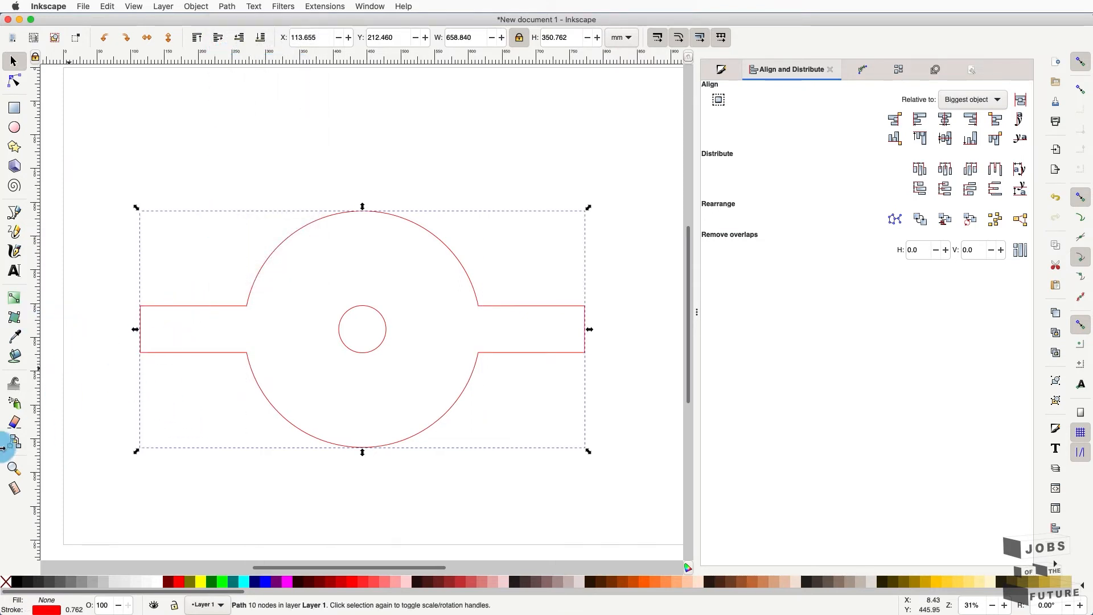
{"action": "scroll", "coordinate": [349, 367], "scroll_direction": "up", "scroll_amount": 2}
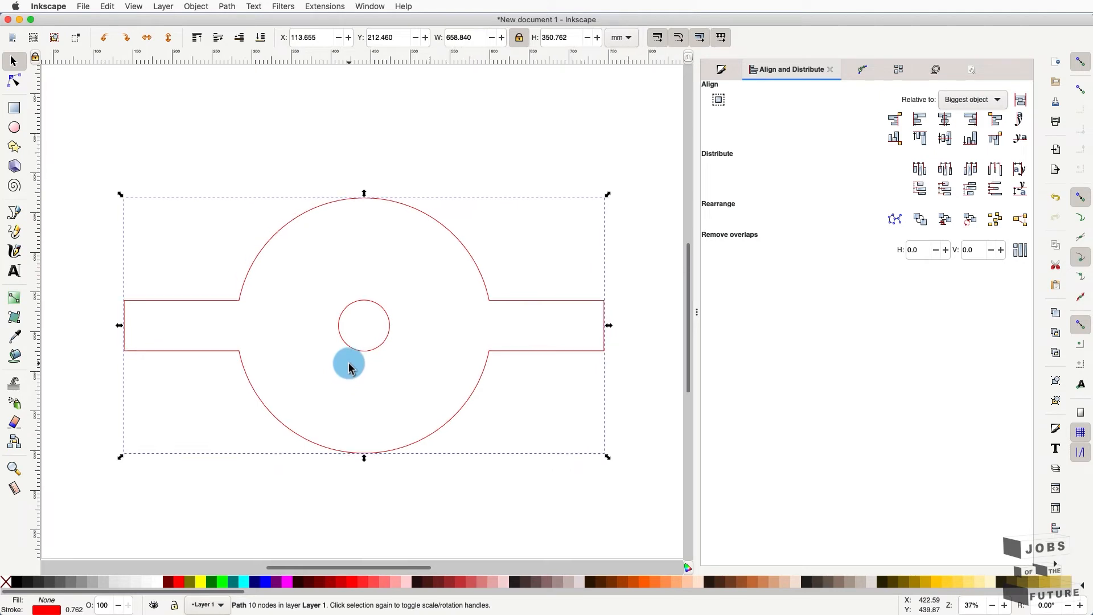
{"action": "scroll", "coordinate": [349, 367], "scroll_direction": "up", "scroll_amount": 1}
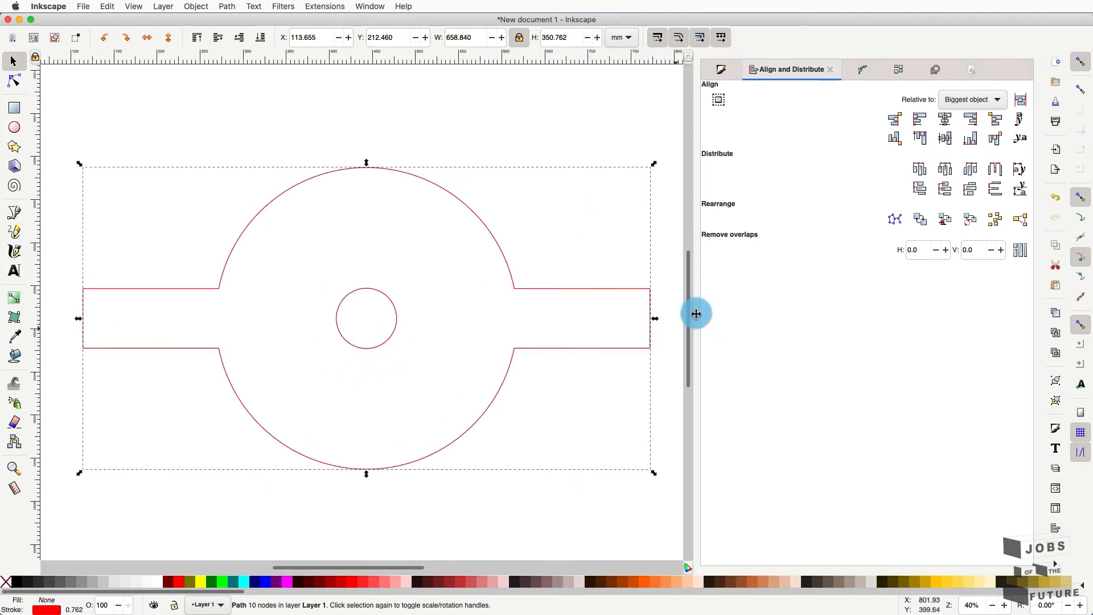
{"action": "left_click_drag", "start_coordinate": [697, 313], "coordinate": [971, 317]}
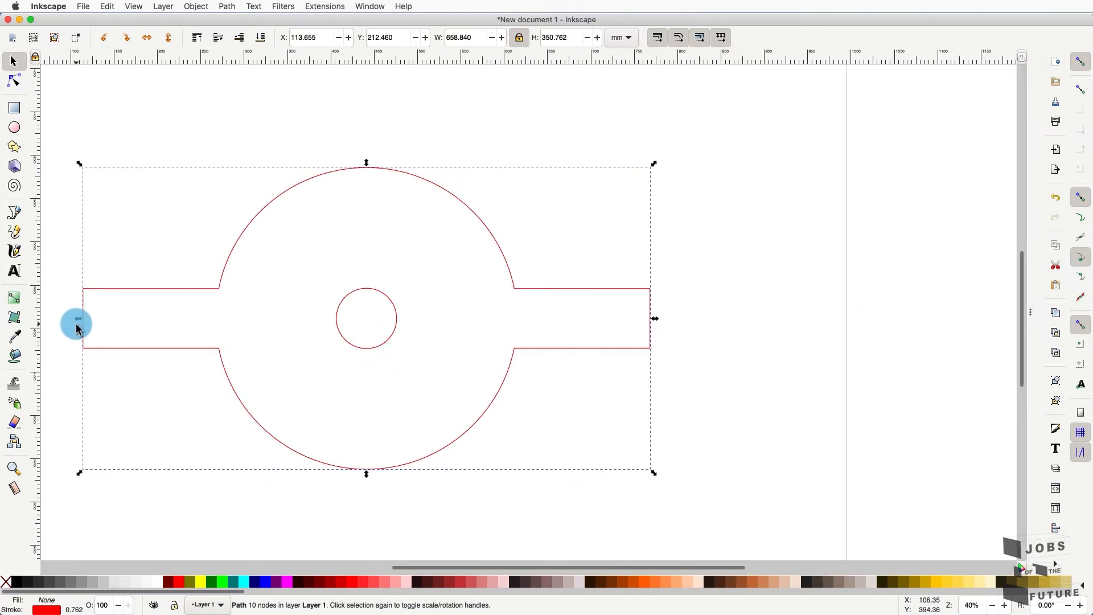
{"action": "scroll", "coordinate": [147, 337], "scroll_direction": "up", "scroll_amount": 3}
{"action": "scroll", "coordinate": [202, 347], "scroll_direction": "up", "scroll_amount": 1}
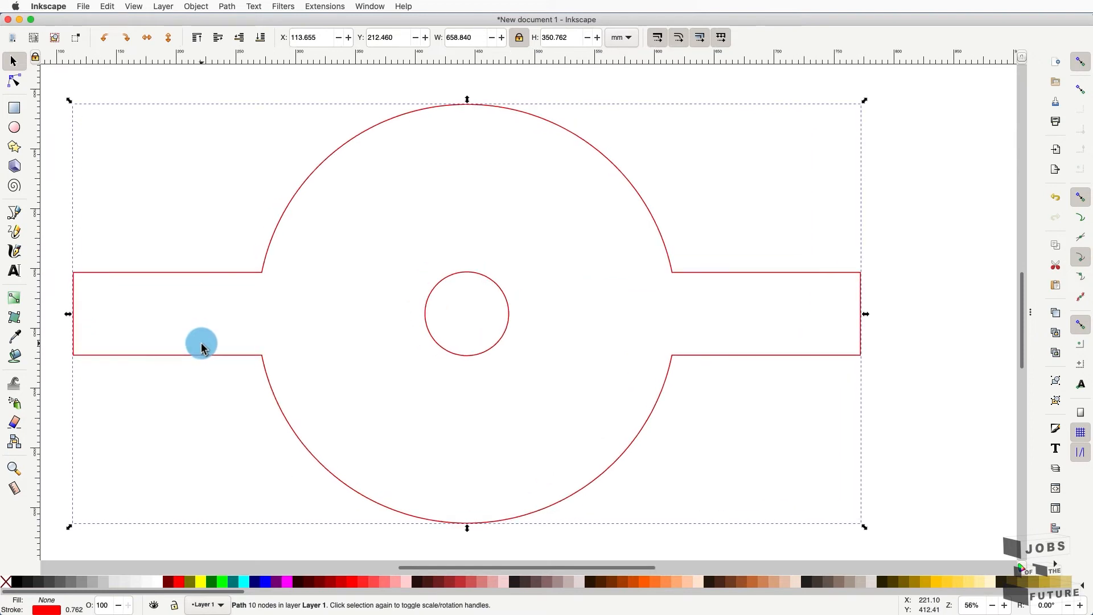
- Measure the left arm's top edge from its outer end to the arc: 157.60 mm
{"action": "left_click", "coordinate": [11, 491]}
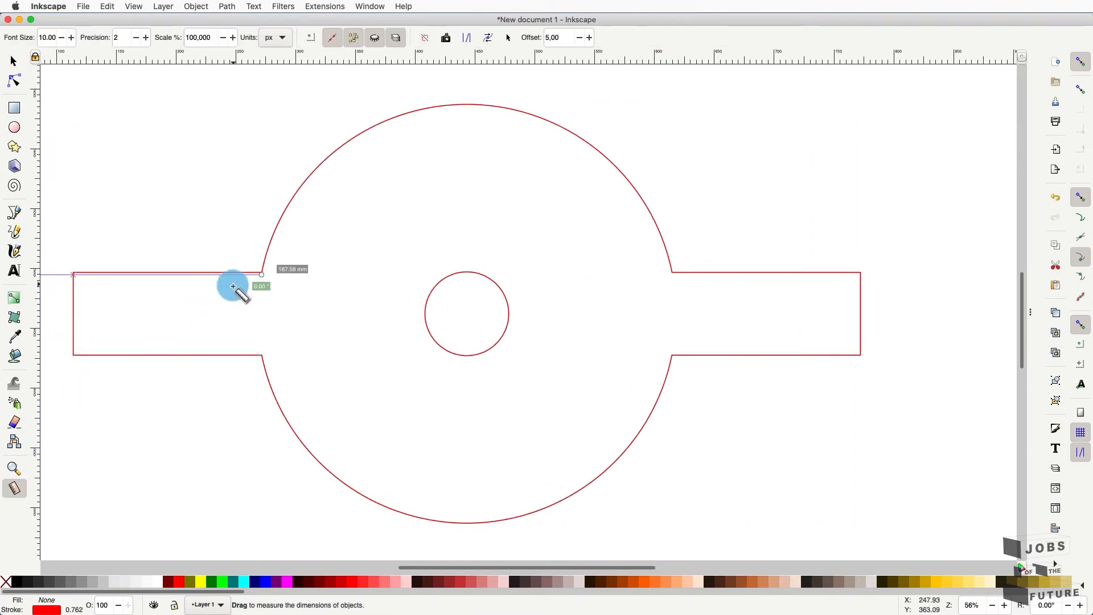
{"action": "left_click", "coordinate": [12, 62]}
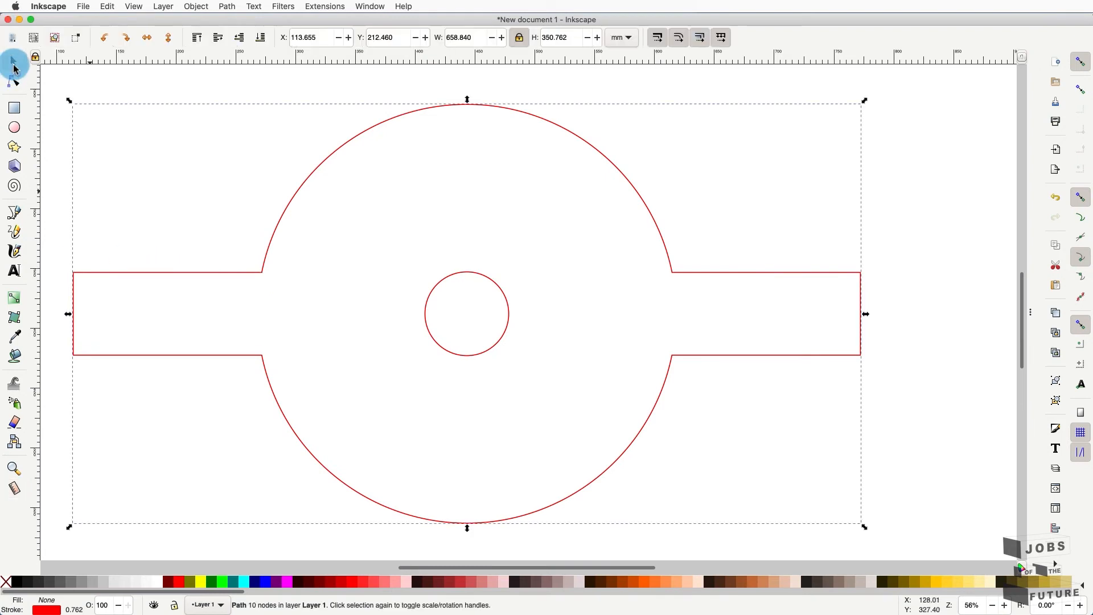
{"action": "left_click", "coordinate": [16, 487]}
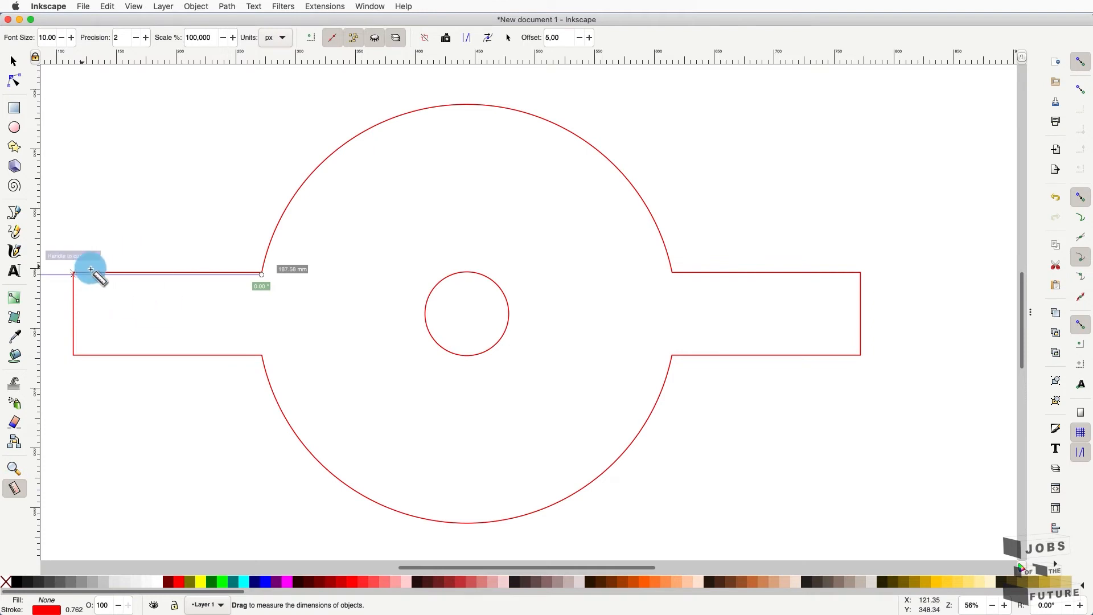
{"action": "left_click_drag", "start_coordinate": [76, 272], "coordinate": [256, 272]}
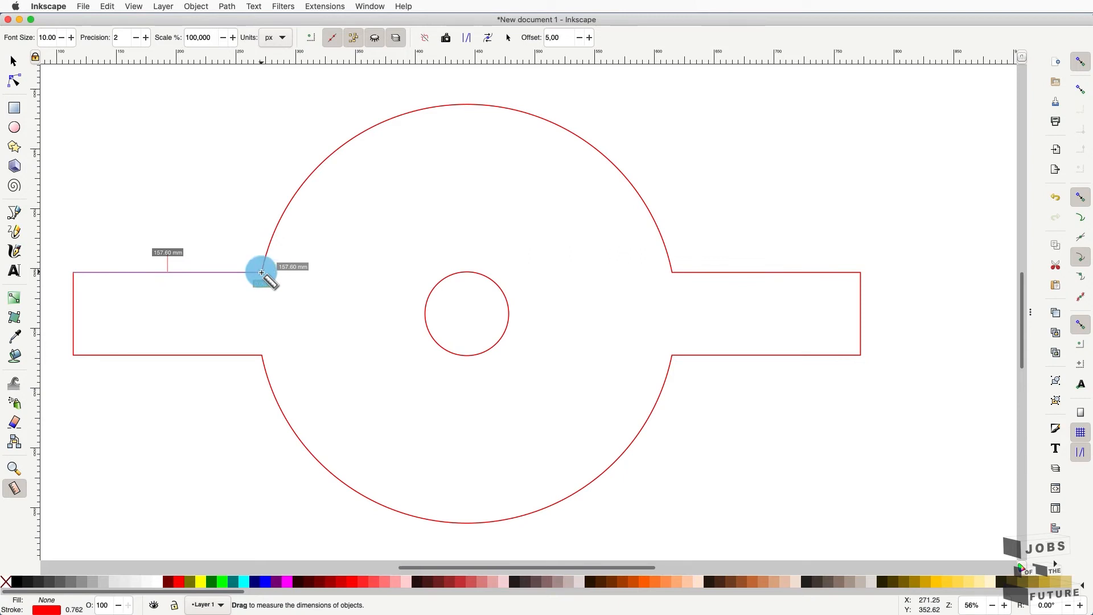
{"action": "left_click_drag", "start_coordinate": [262, 272], "coordinate": [262, 272]}
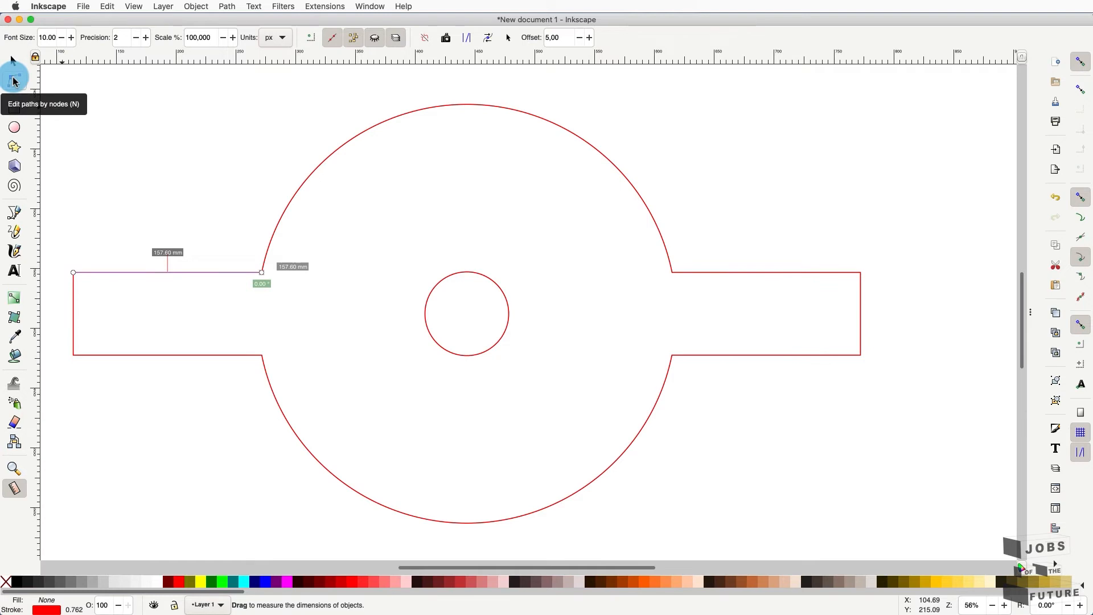
- Nudge the end nodes of both side arms inward with Shift+arrow keys
{"action": "left_click", "coordinate": [14, 81]}
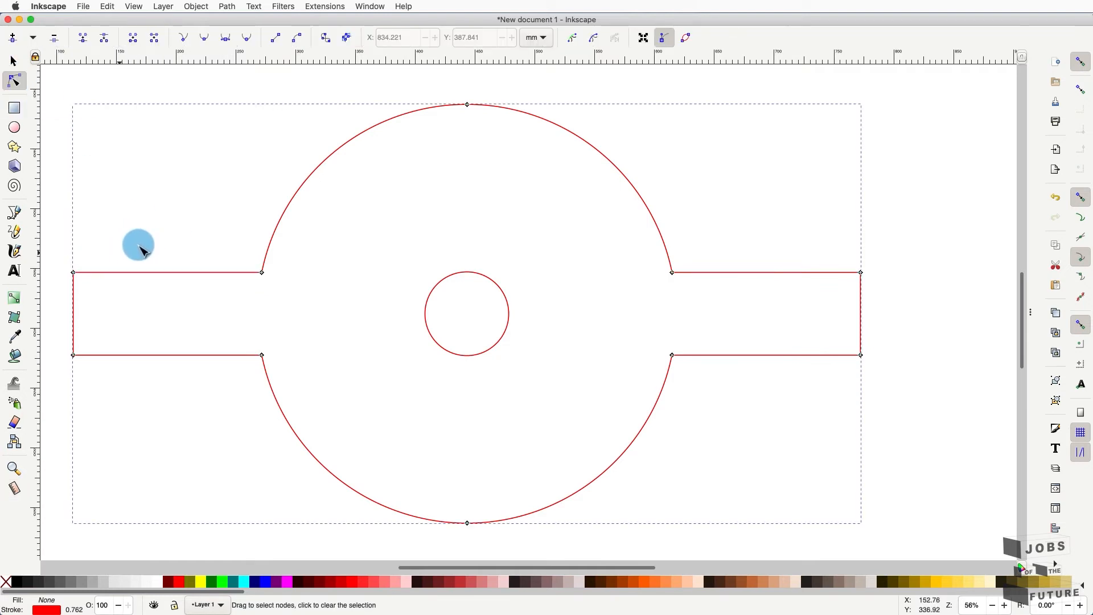
{"action": "left_click", "coordinate": [74, 273]}
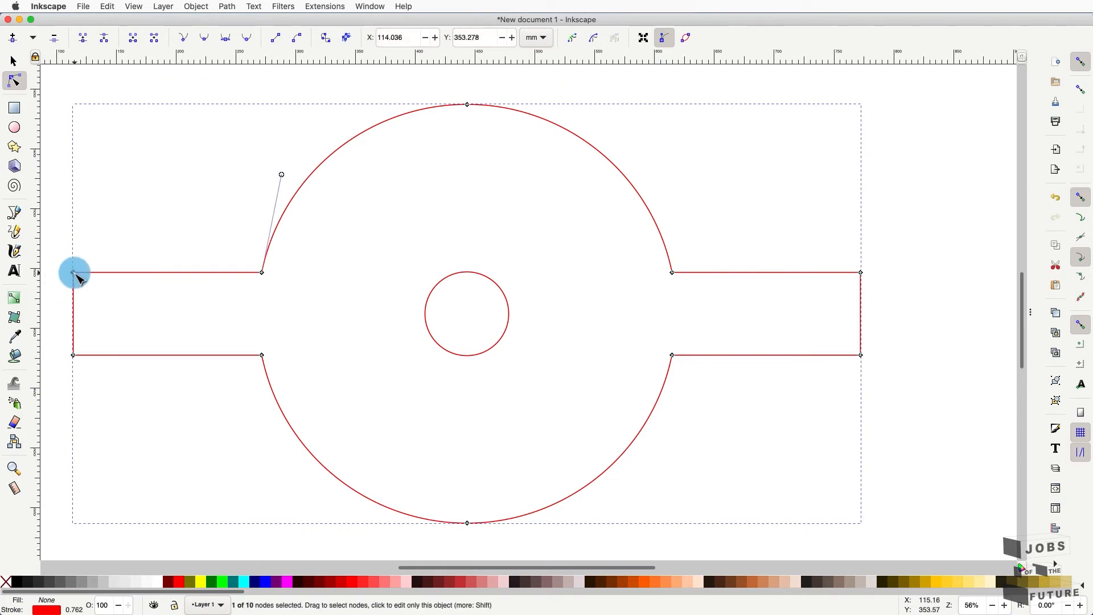
{"action": "left_click", "coordinate": [74, 354], "text": "shift"}
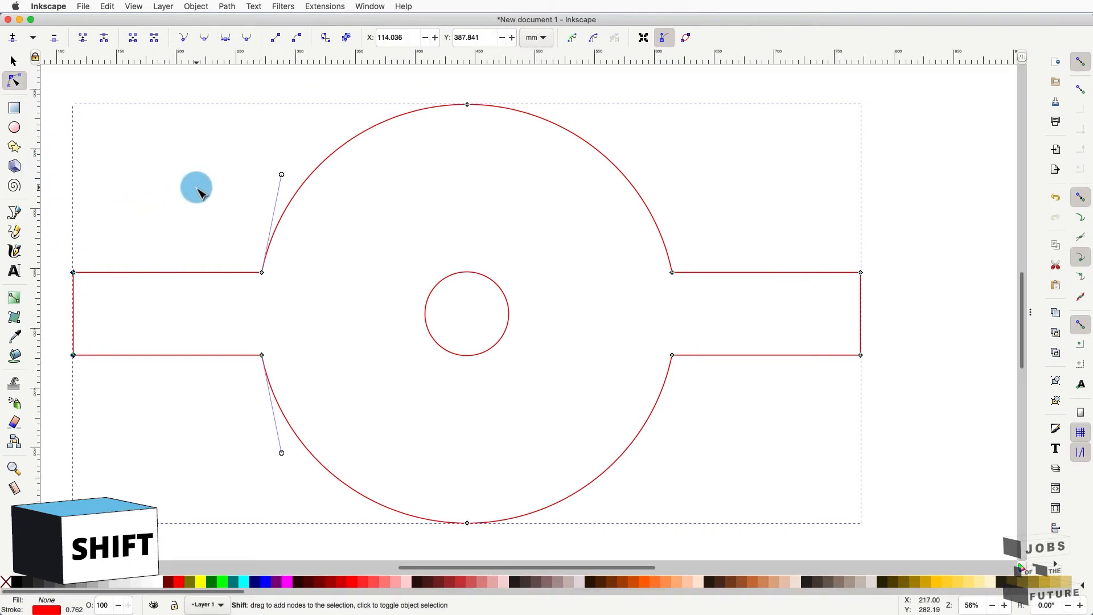
{"action": "key", "text": "shift+Right"}
{"action": "key", "text": "shift+Right"}
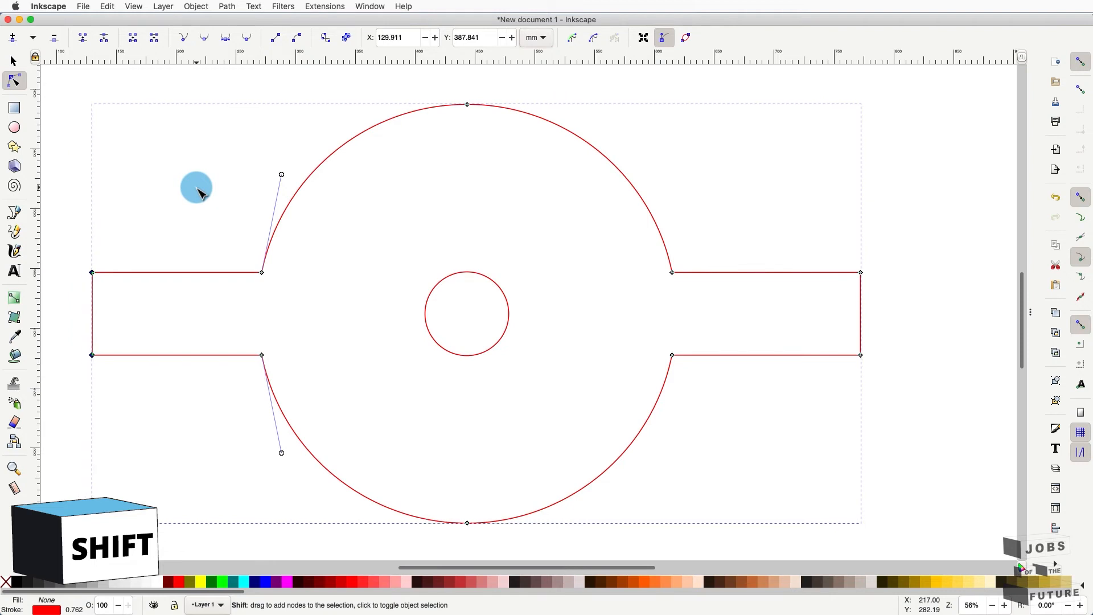
{"action": "left_click", "coordinate": [861, 273]}
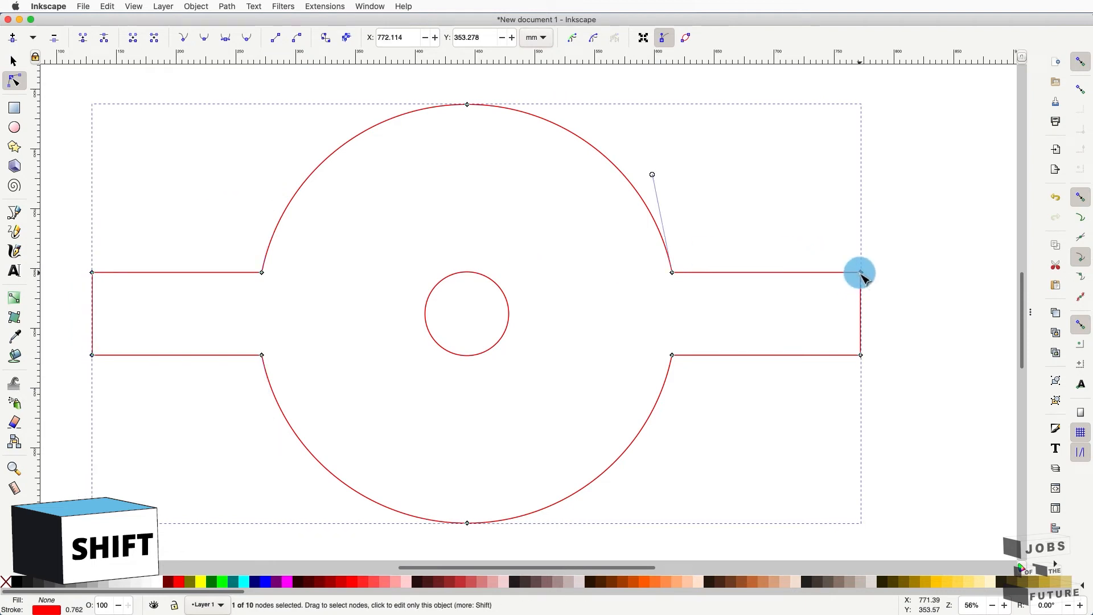
{"action": "left_click", "coordinate": [861, 354], "text": "shift"}
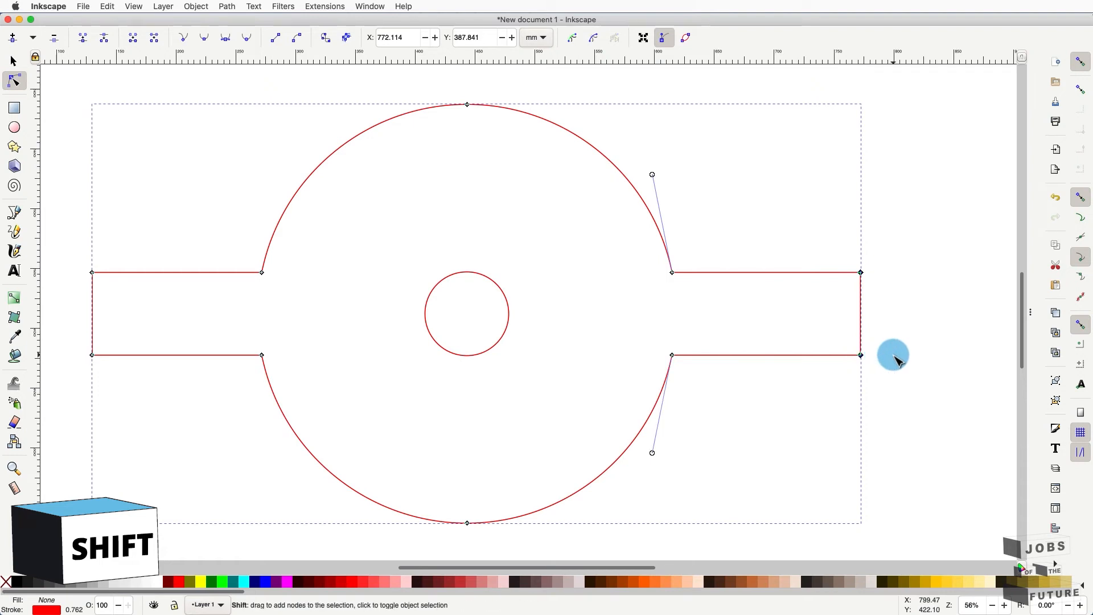
{"action": "key", "text": "shift+Left"}
{"action": "key", "text": "shift+Left"}
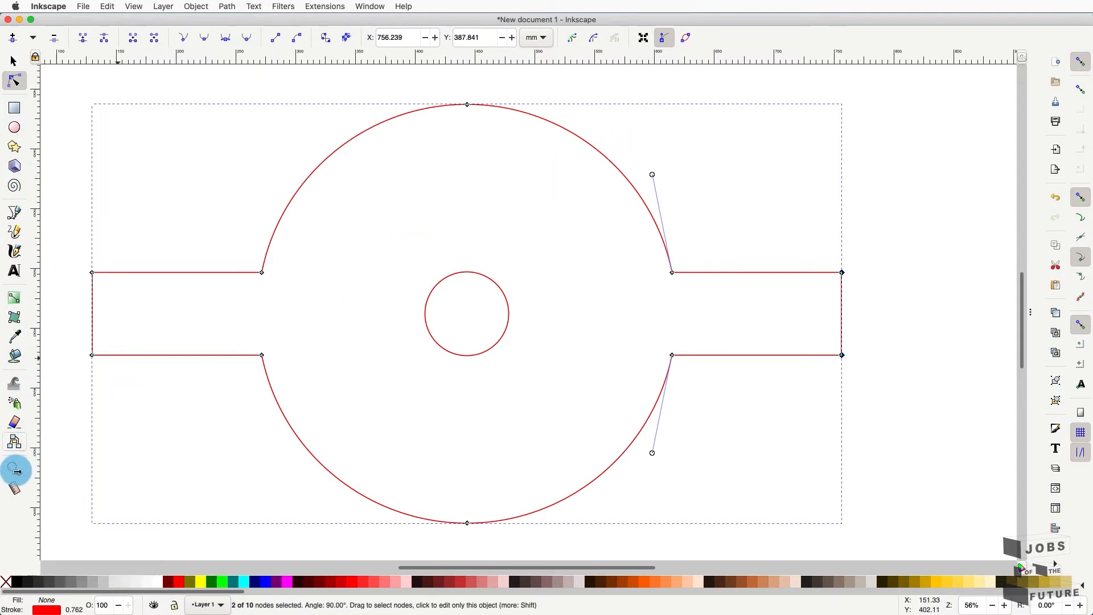
- Measure the arms' top and bottom edges to confirm 141.72 mm each, then deselect
{"action": "left_click", "coordinate": [15, 493]}
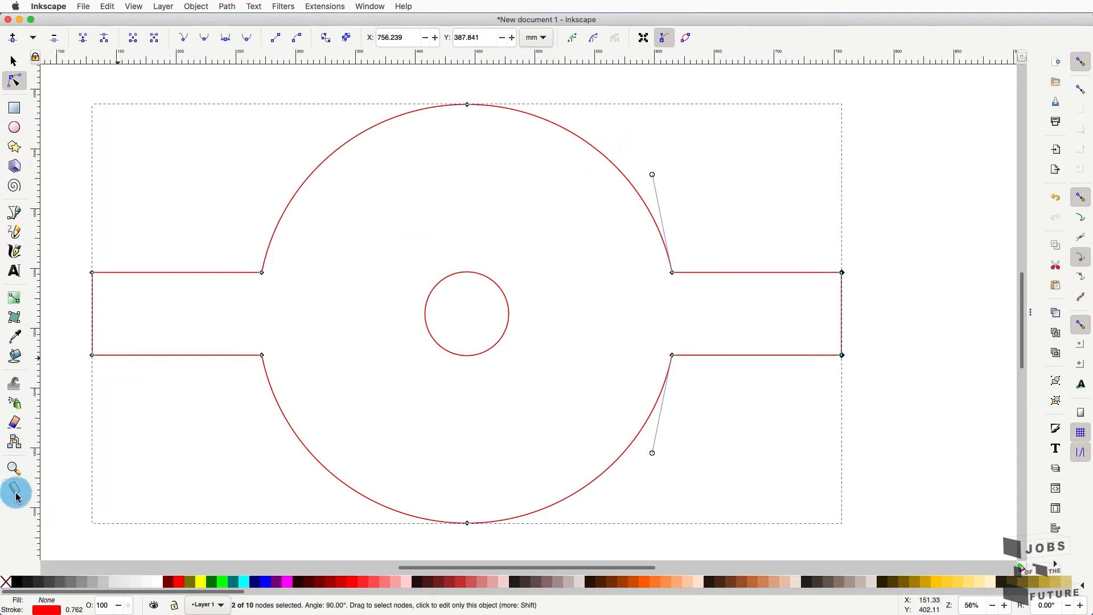
{"action": "left_click_drag", "start_coordinate": [262, 272], "coordinate": [93, 281]}
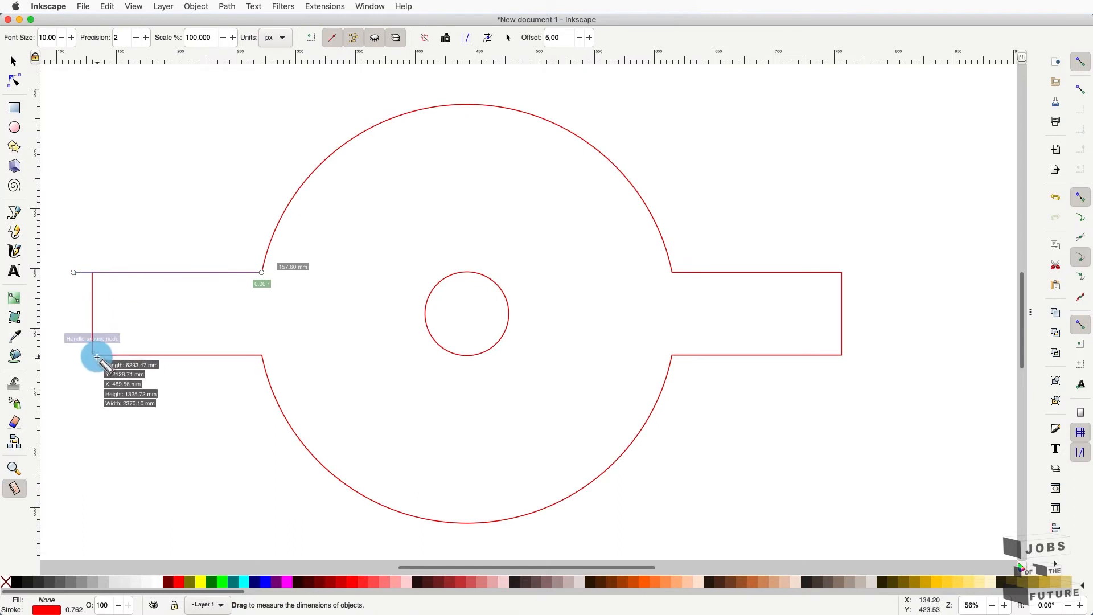
{"action": "left_click_drag", "start_coordinate": [93, 355], "coordinate": [267, 357]}
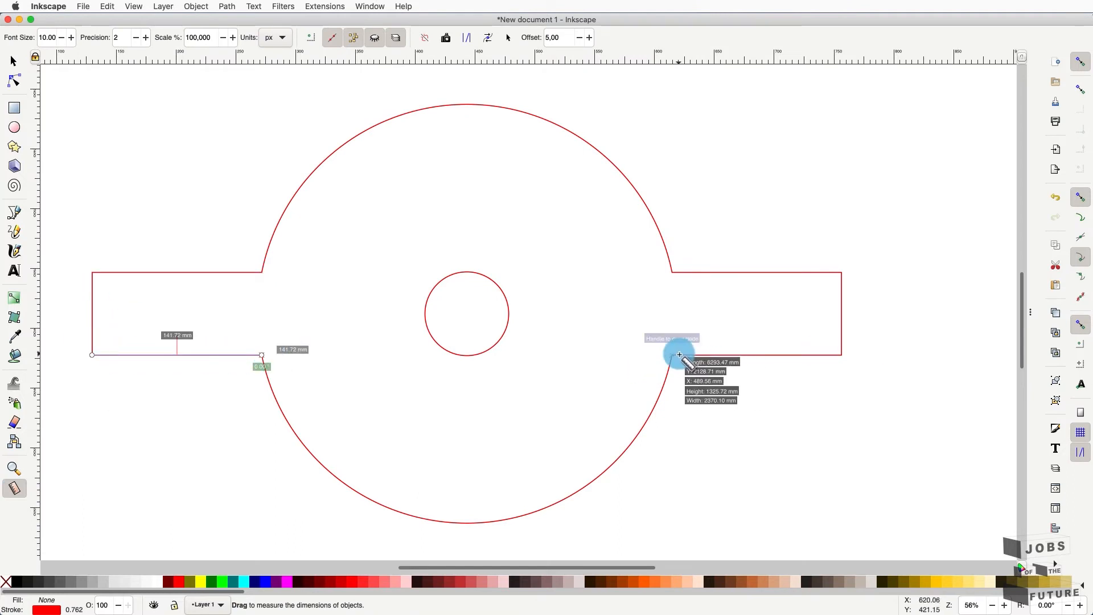
{"action": "left_click_drag", "start_coordinate": [673, 356], "coordinate": [838, 356]}
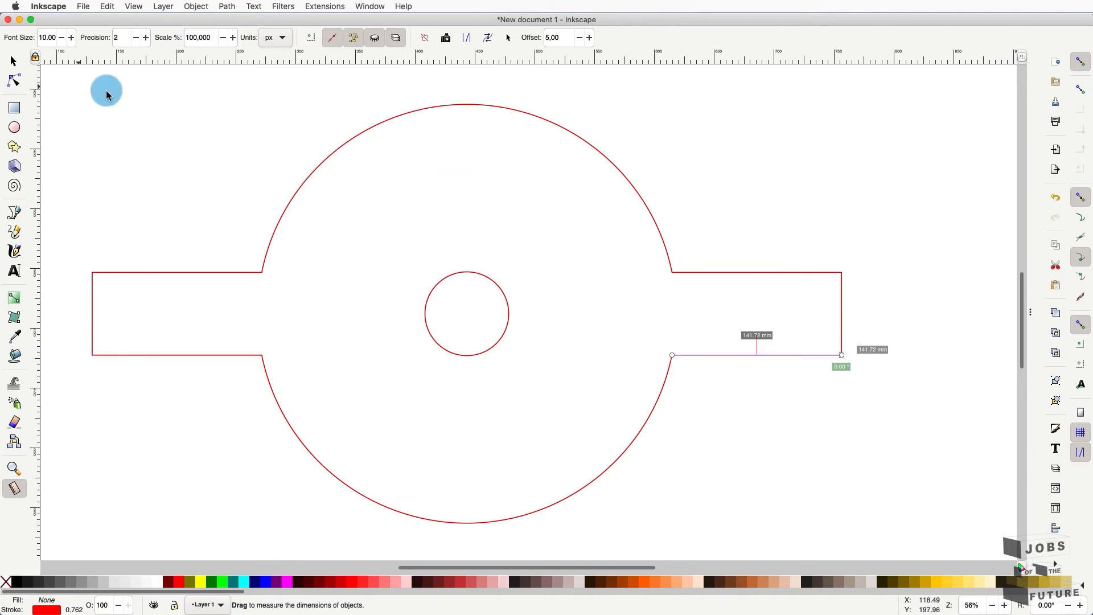
{"action": "left_click", "coordinate": [15, 62]}
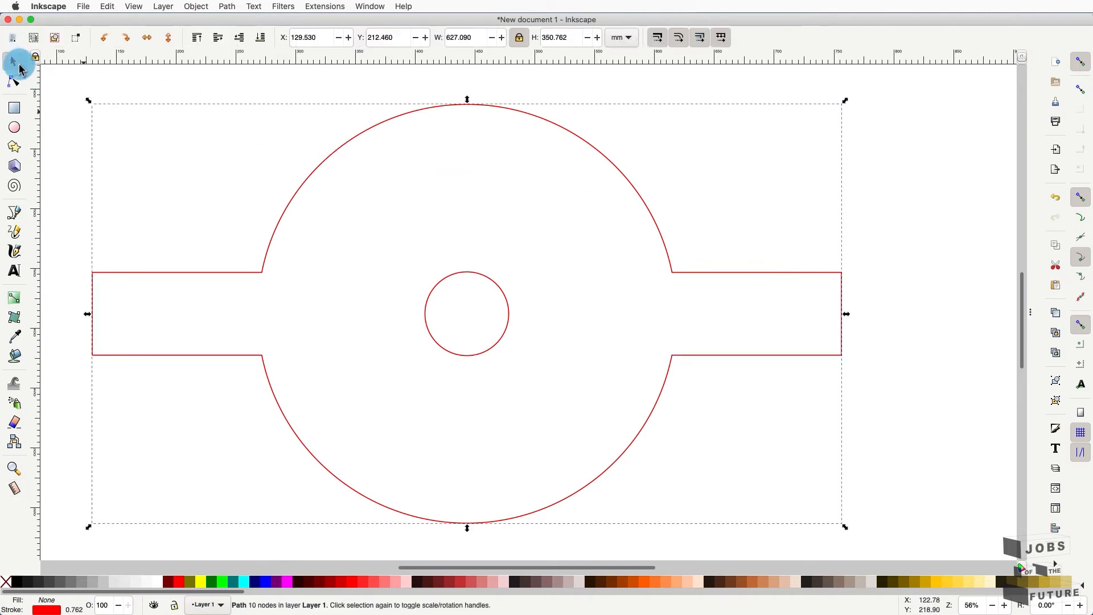
{"action": "left_click", "coordinate": [175, 202]}
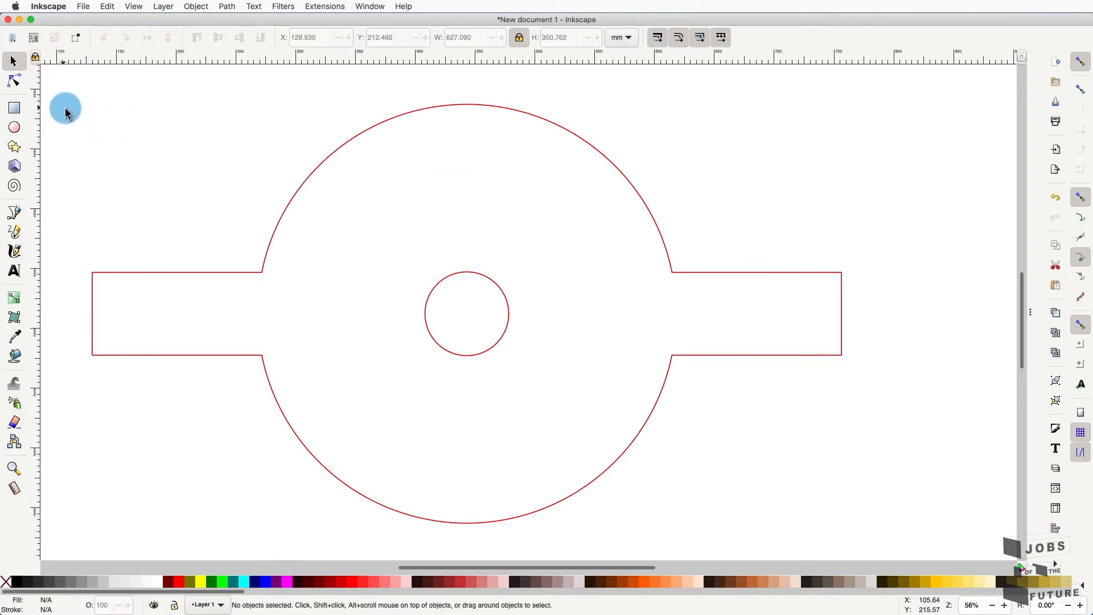
- Draw a tall rectangle across the right arm and set its width to 80 mm, ratio unlocked
{"action": "left_click", "coordinate": [17, 110]}
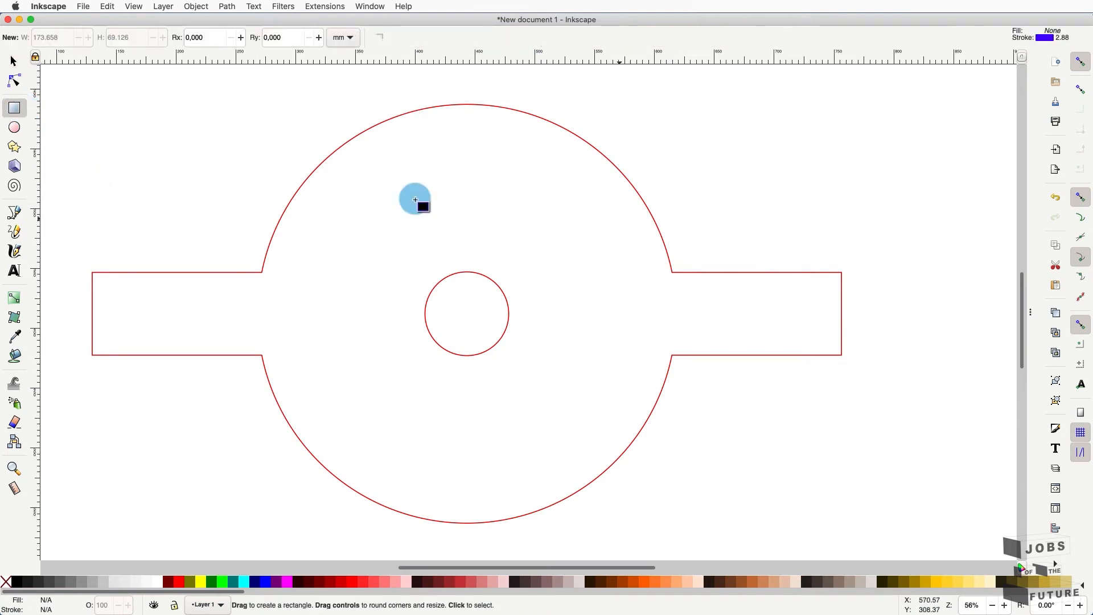
{"action": "mouse_move", "coordinate": [876, 164]}
{"action": "left_mouse_down"}
{"action": "mouse_move", "coordinate": [842, 301]}
{"action": "mouse_move", "coordinate": [759, 450]}
{"action": "left_mouse_up"}
{"action": "left_click", "coordinate": [17, 65]}
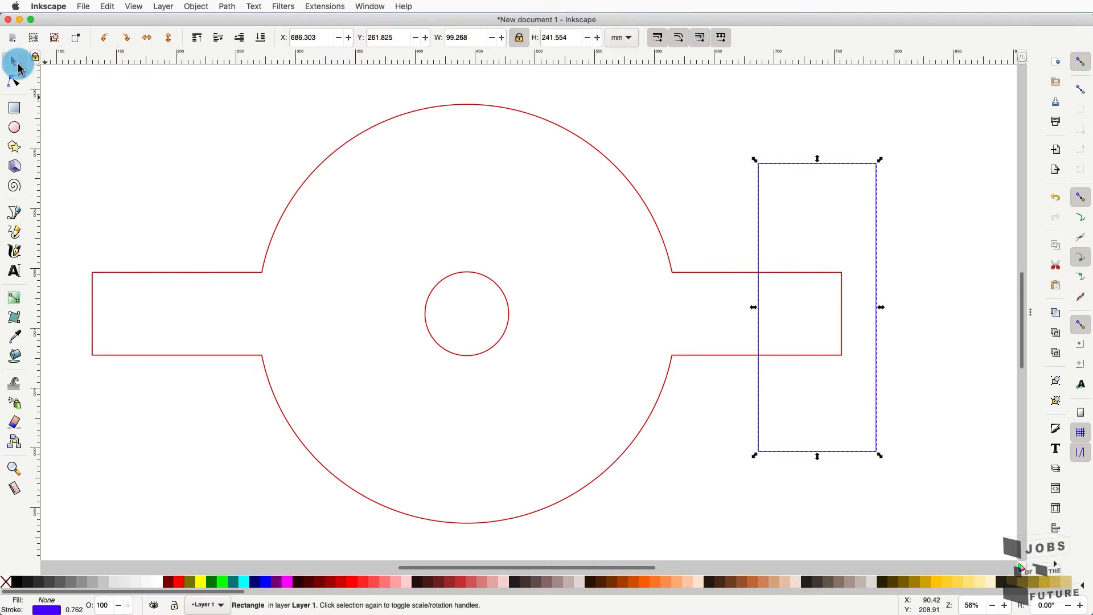
{"action": "left_click", "coordinate": [520, 40]}
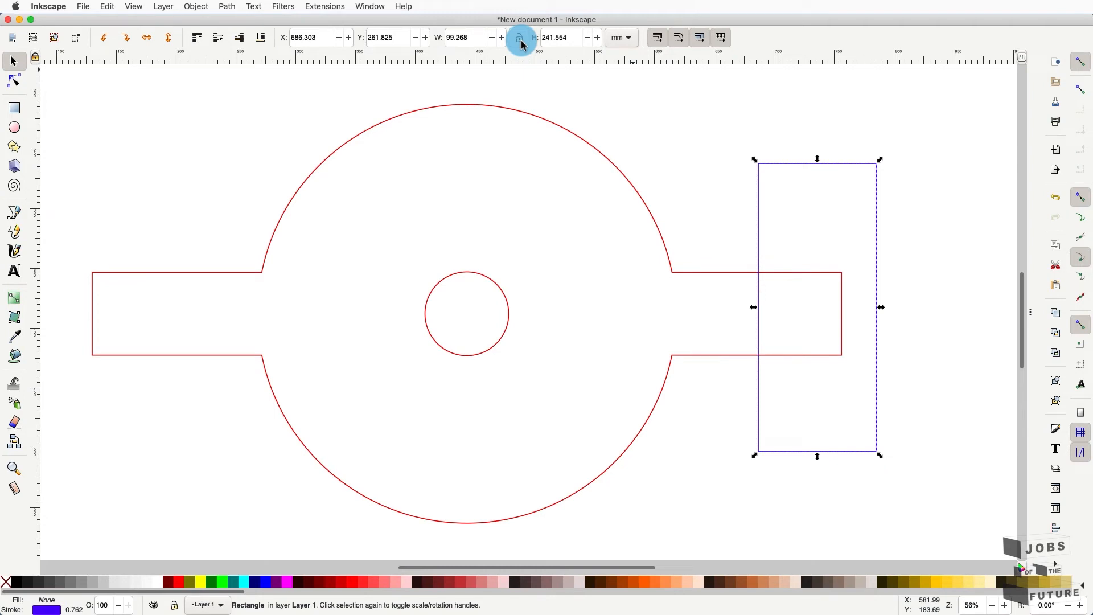
{"action": "left_click", "coordinate": [474, 41]}
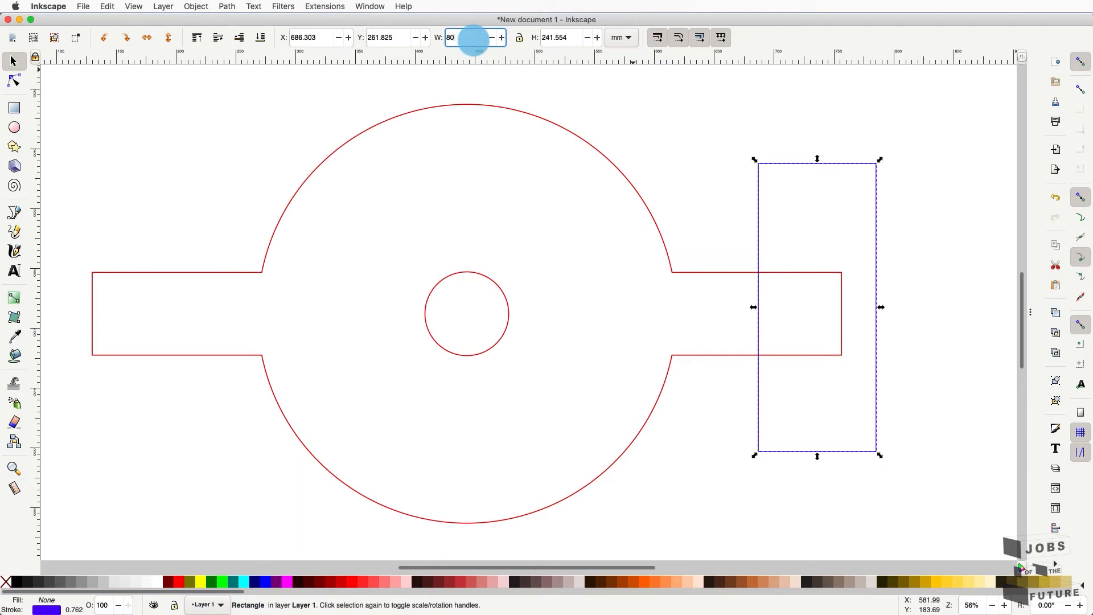
{"action": "key", "text": "Return"}
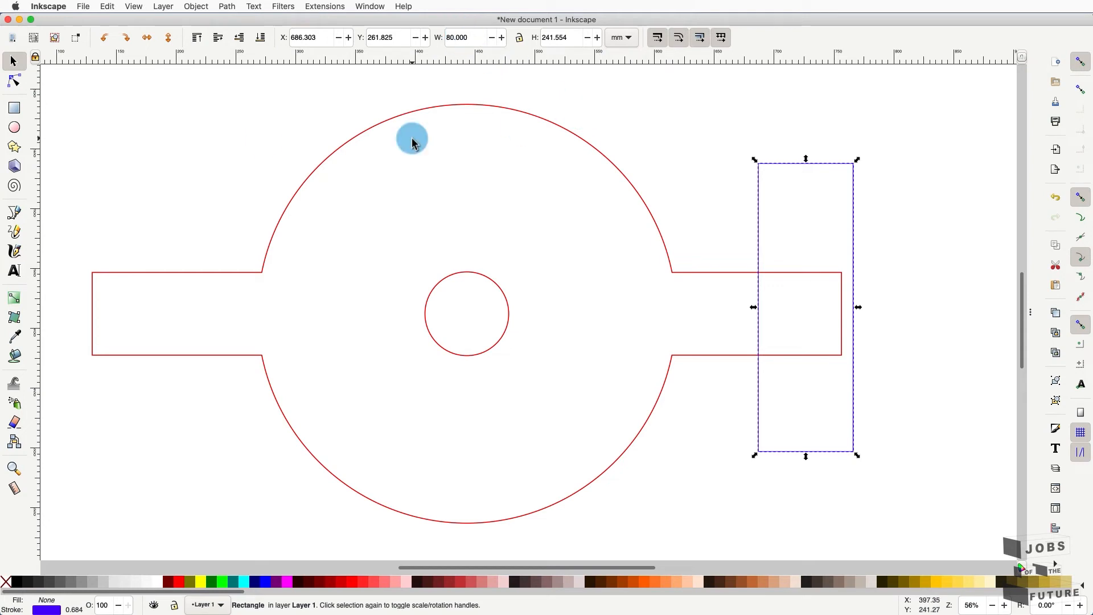
{"action": "left_click", "coordinate": [14, 108]}
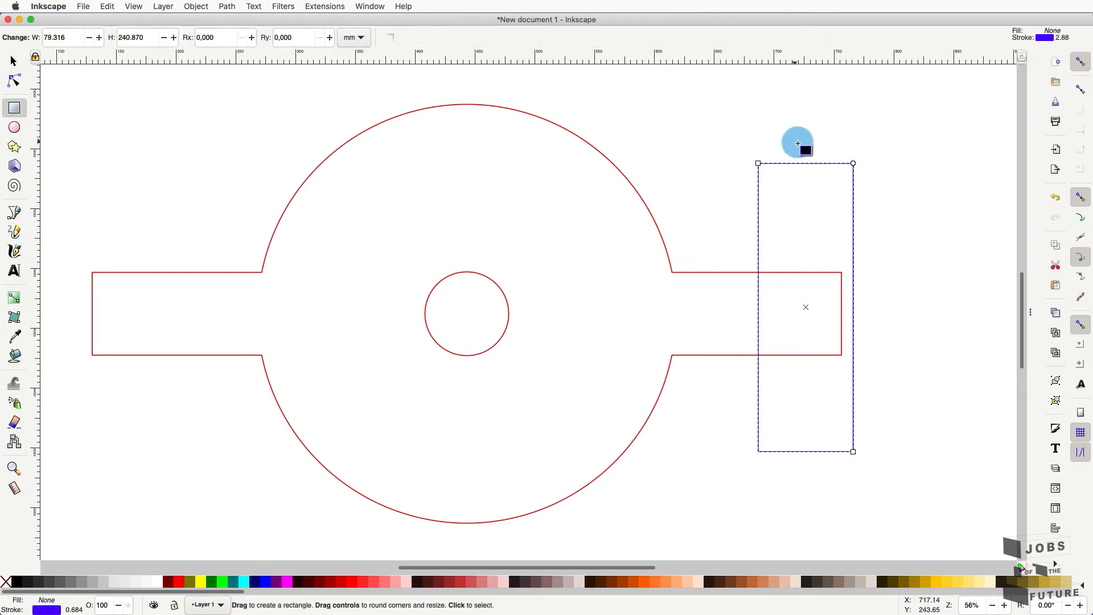
- Draw a larger rectangle around the first, make it 85 mm wide, and select both rectangles
{"action": "left_click_drag", "start_coordinate": [829, 140], "coordinate": [744, 479]}
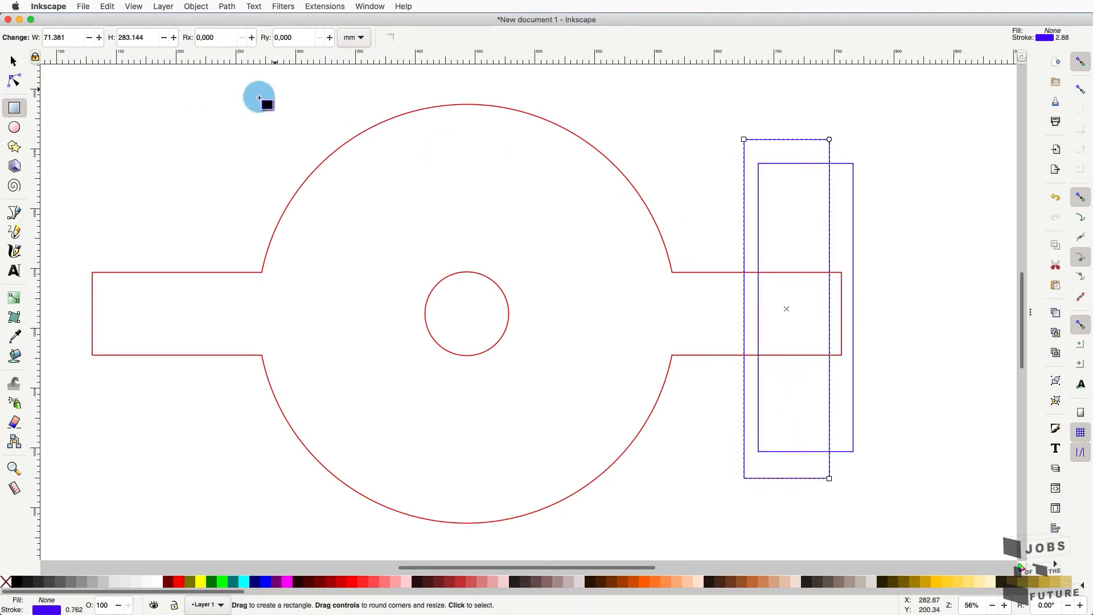
{"action": "left_click", "coordinate": [14, 60]}
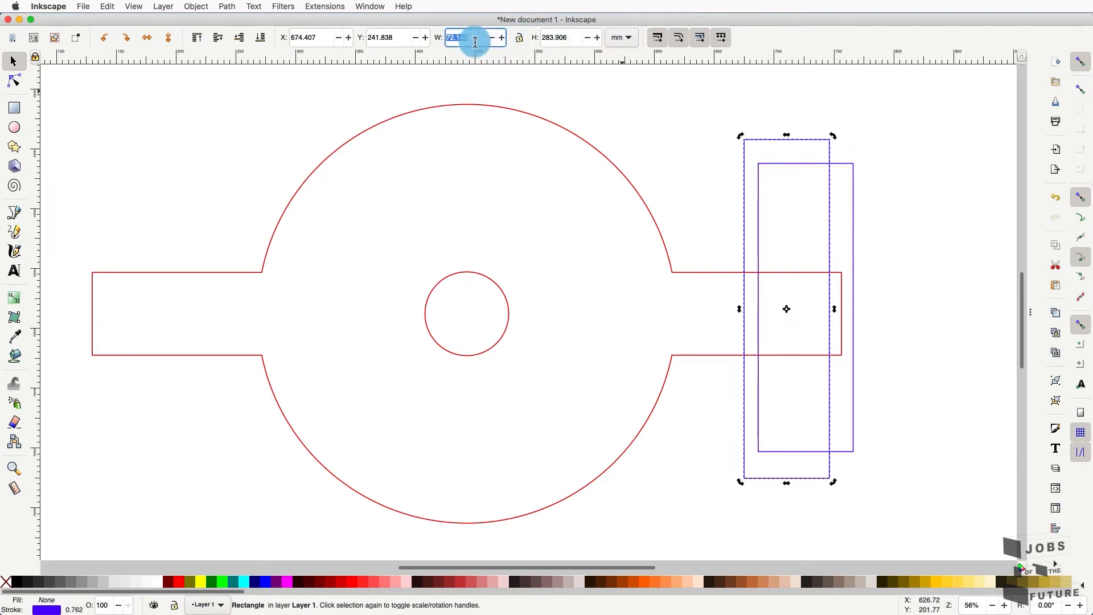
{"action": "type", "text": "85"}
{"action": "key", "text": "Return"}
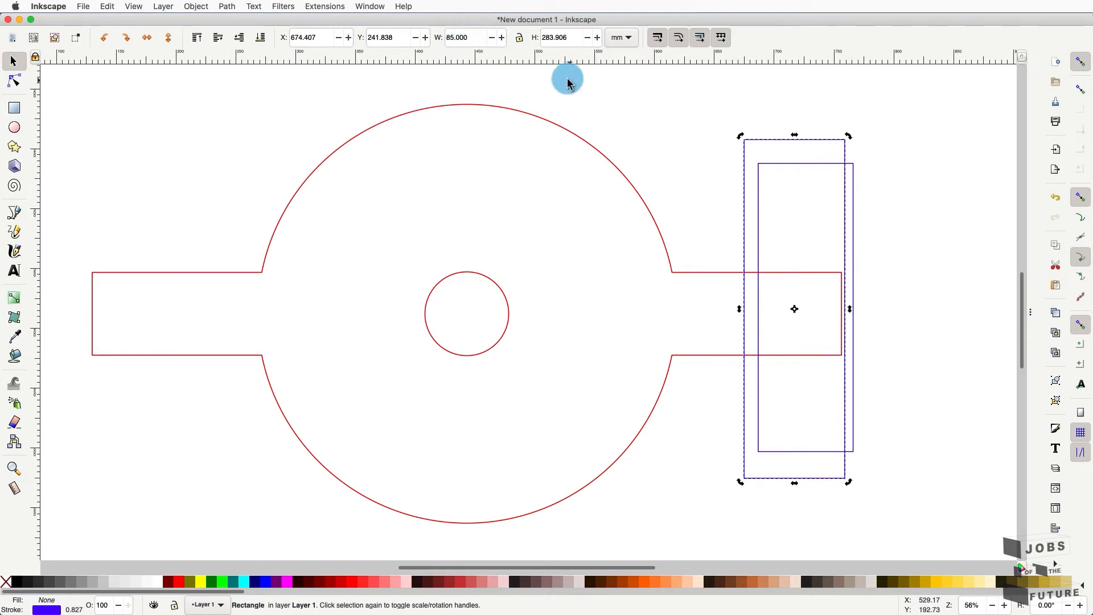
{"action": "left_click", "coordinate": [694, 139]}
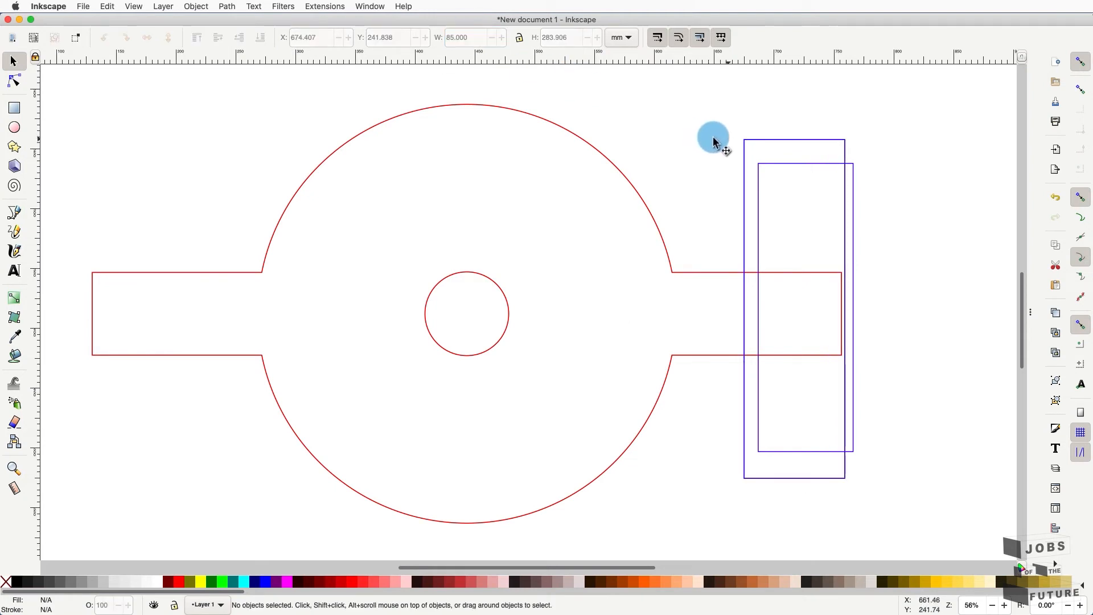
{"action": "left_click", "coordinate": [772, 164]}
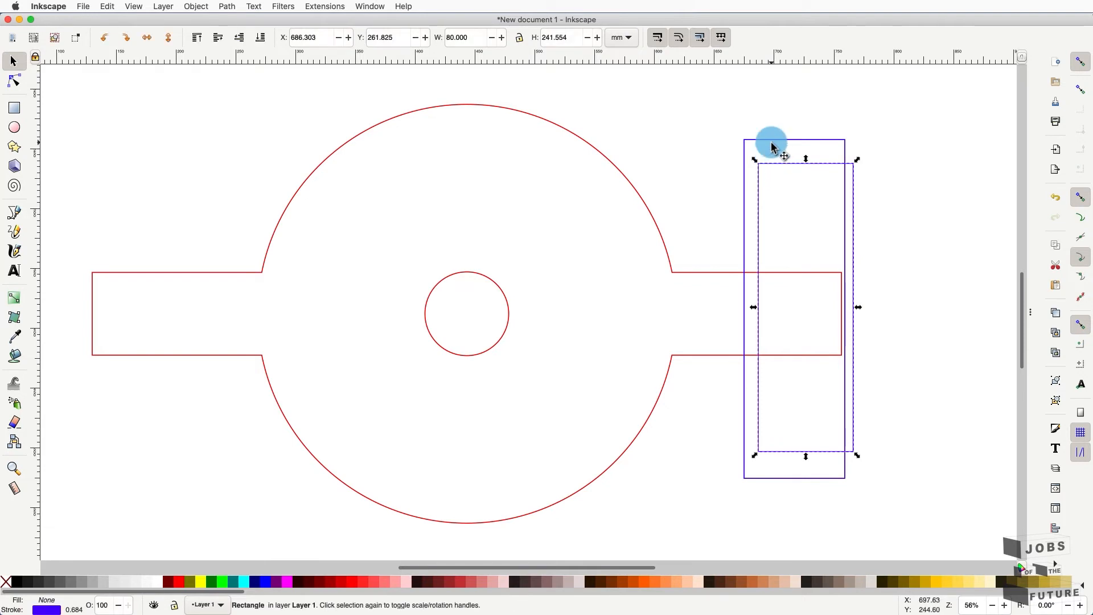
{"action": "left_click", "coordinate": [771, 142], "text": "shift"}
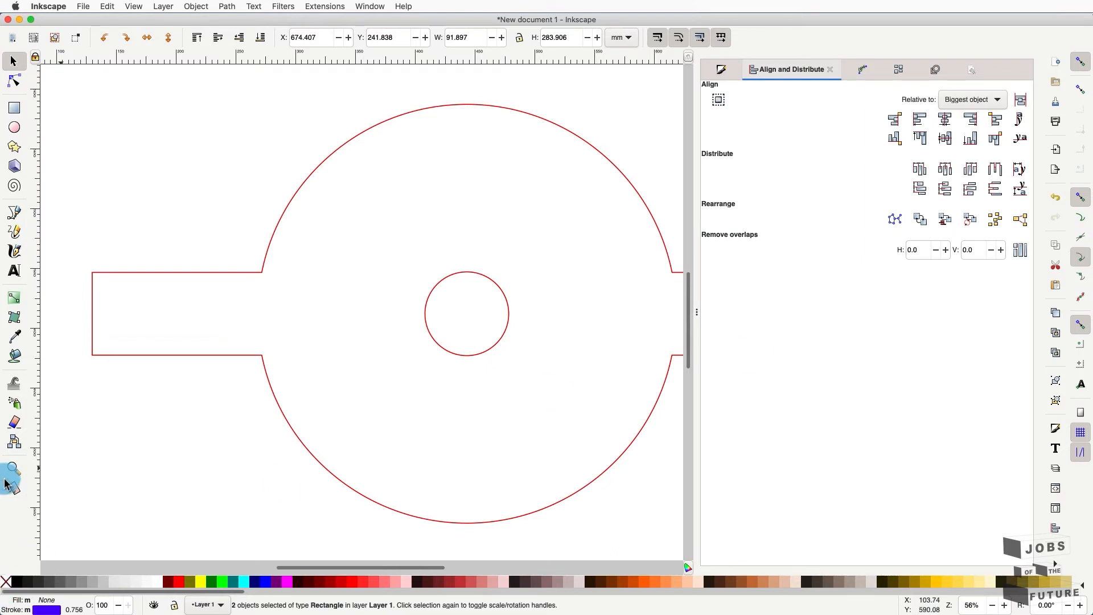
- Align the two rectangles' right sides relative to the selection area
{"action": "key", "text": "5"}
{"action": "scroll", "coordinate": [475, 350], "scroll_direction": "up", "scroll_amount": 1}
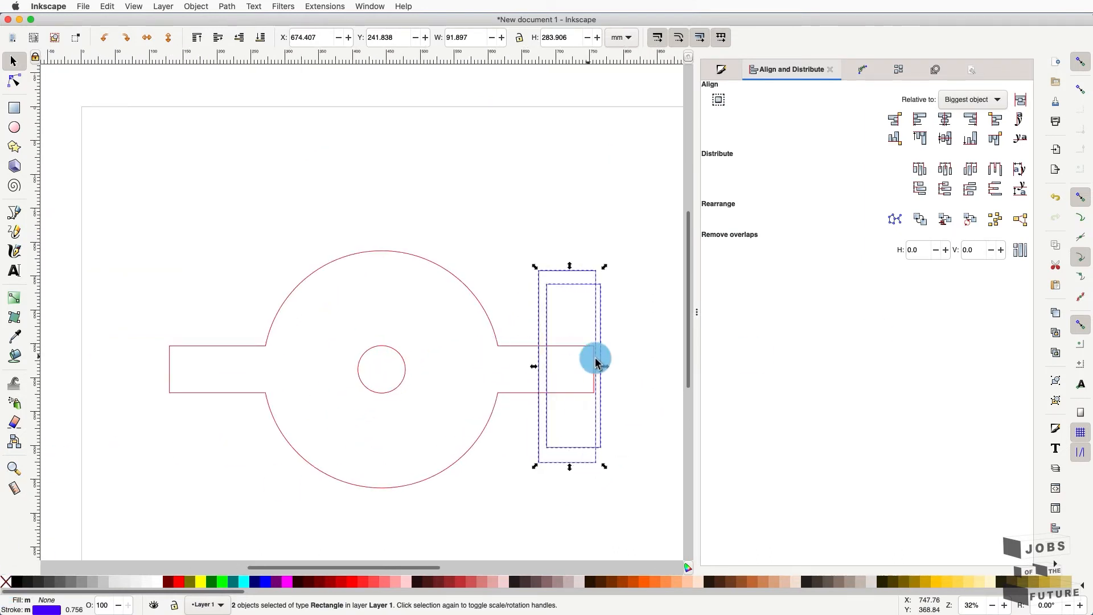
{"action": "scroll", "coordinate": [628, 378], "scroll_direction": "up", "scroll_amount": 1}
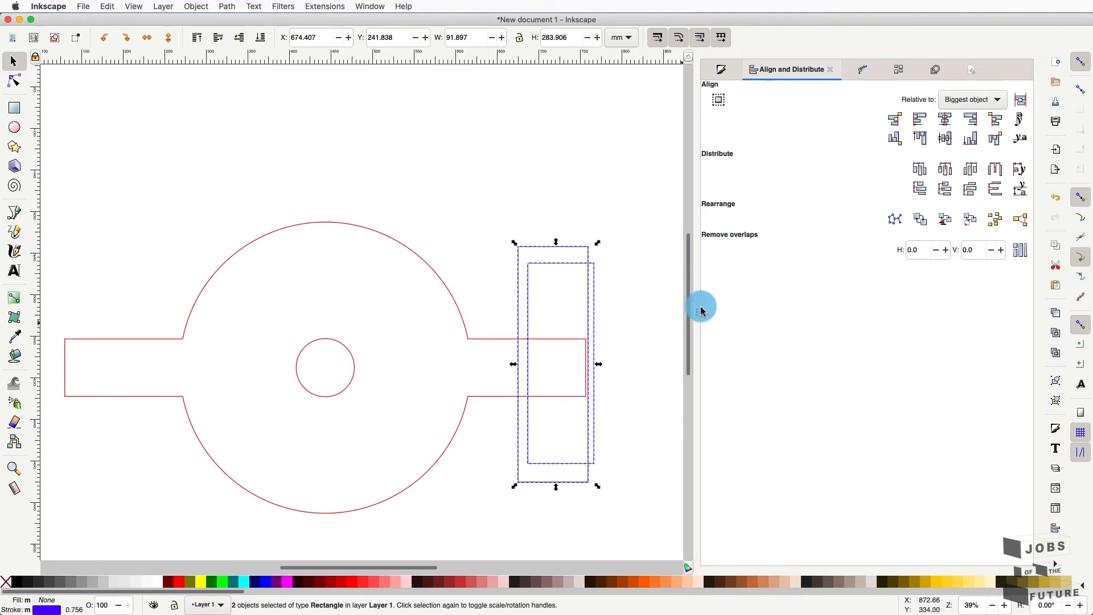
{"action": "left_click", "coordinate": [971, 100]}
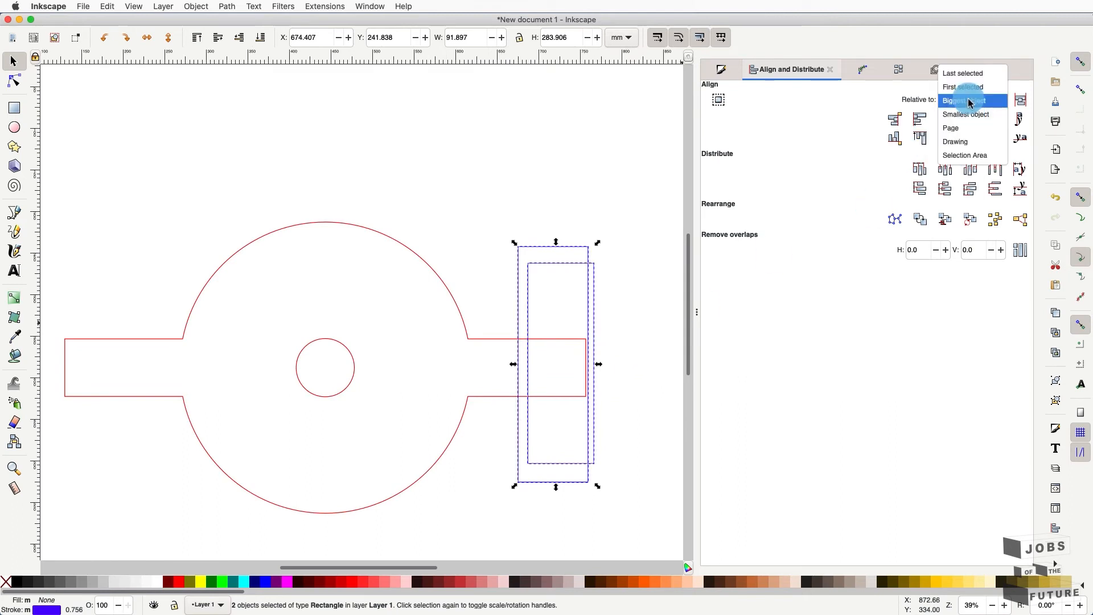
{"action": "left_click", "coordinate": [973, 155]}
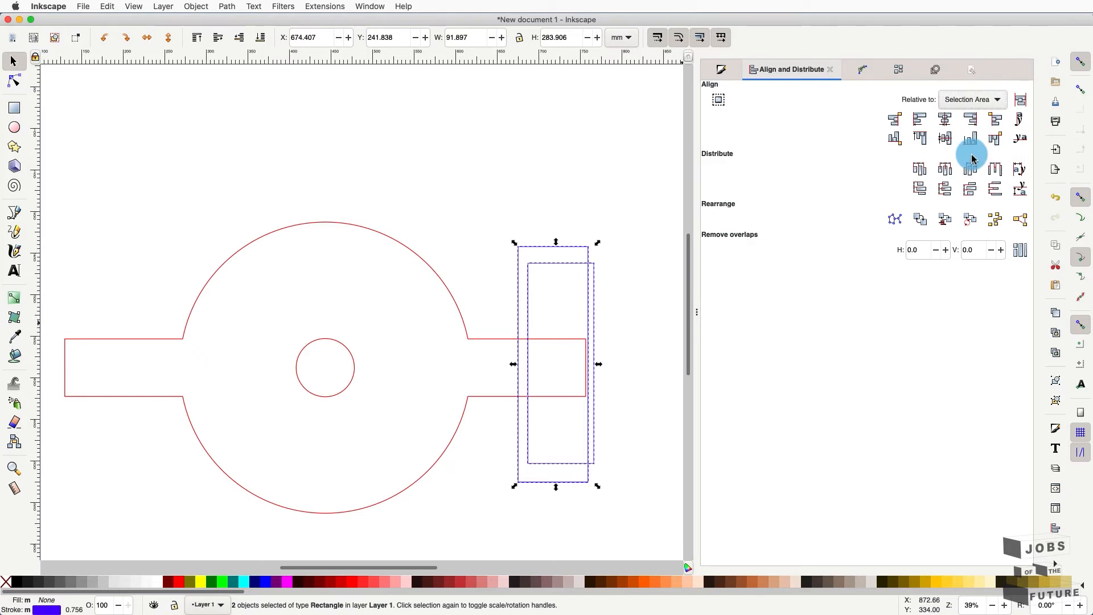
{"action": "left_click", "coordinate": [972, 121]}
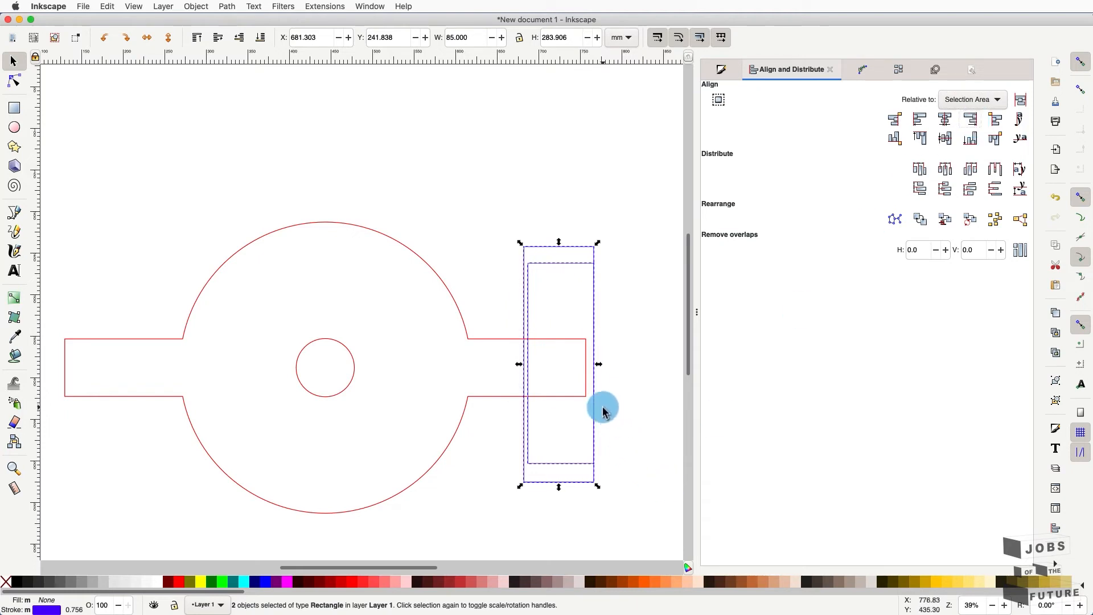
- Align both rectangles' right sides to the lid outline's right end, then select inner rectangle with outline
{"action": "left_click", "coordinate": [487, 342], "text": "shift"}
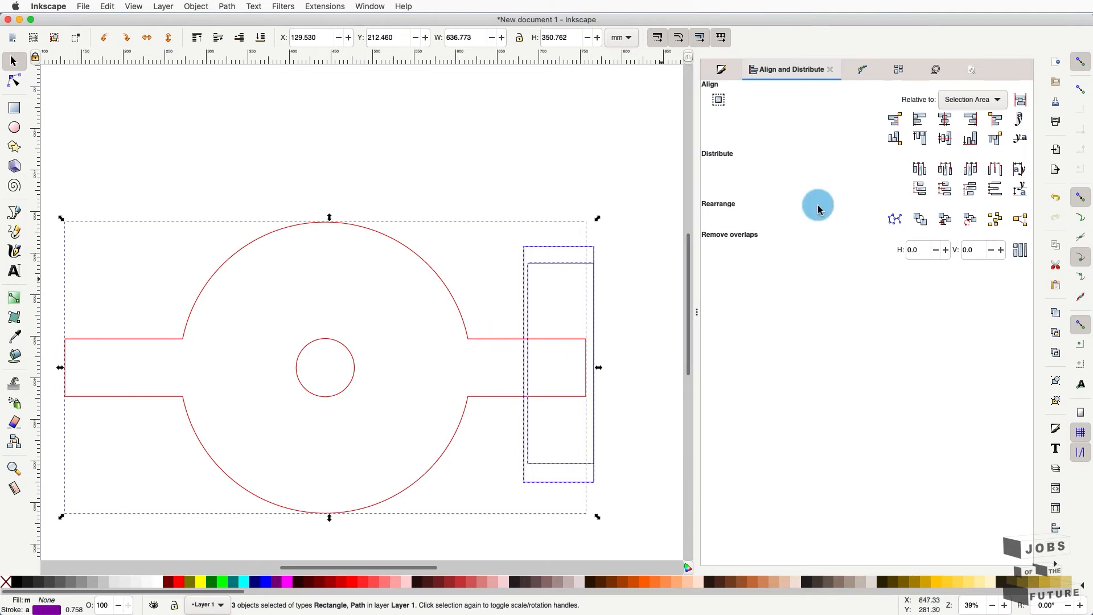
{"action": "left_click", "coordinate": [978, 103]}
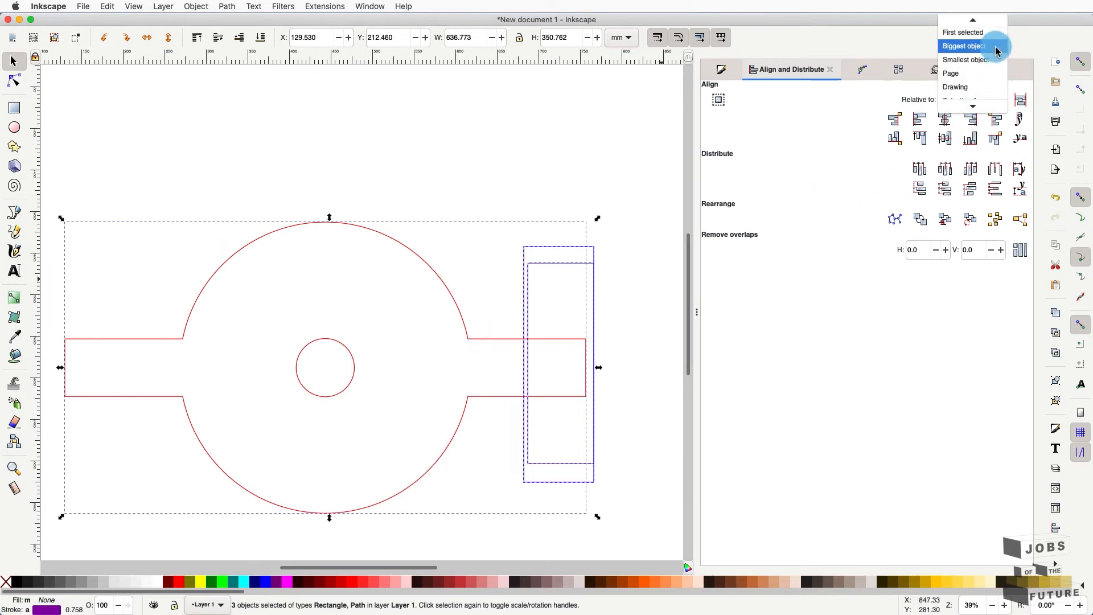
{"action": "left_click", "coordinate": [1002, 46]}
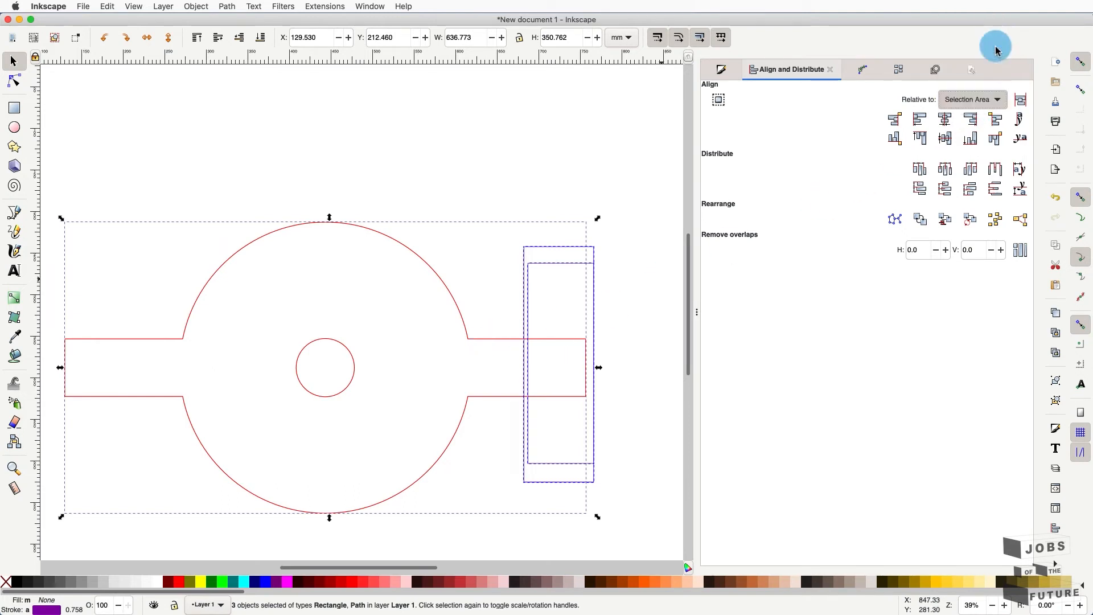
{"action": "left_click", "coordinate": [972, 120]}
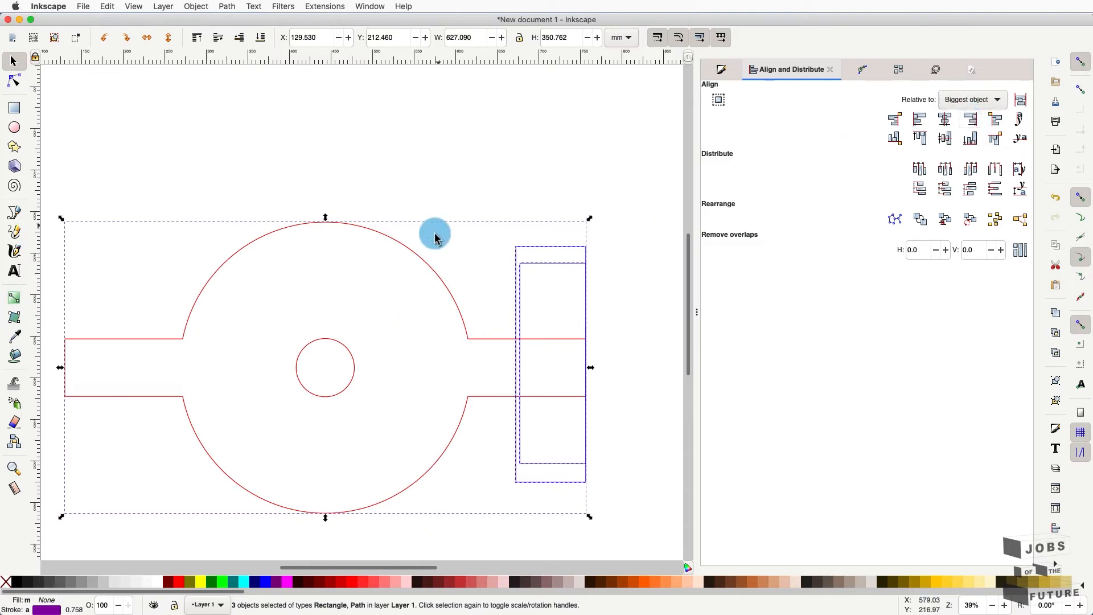
{"action": "left_click", "coordinate": [443, 198]}
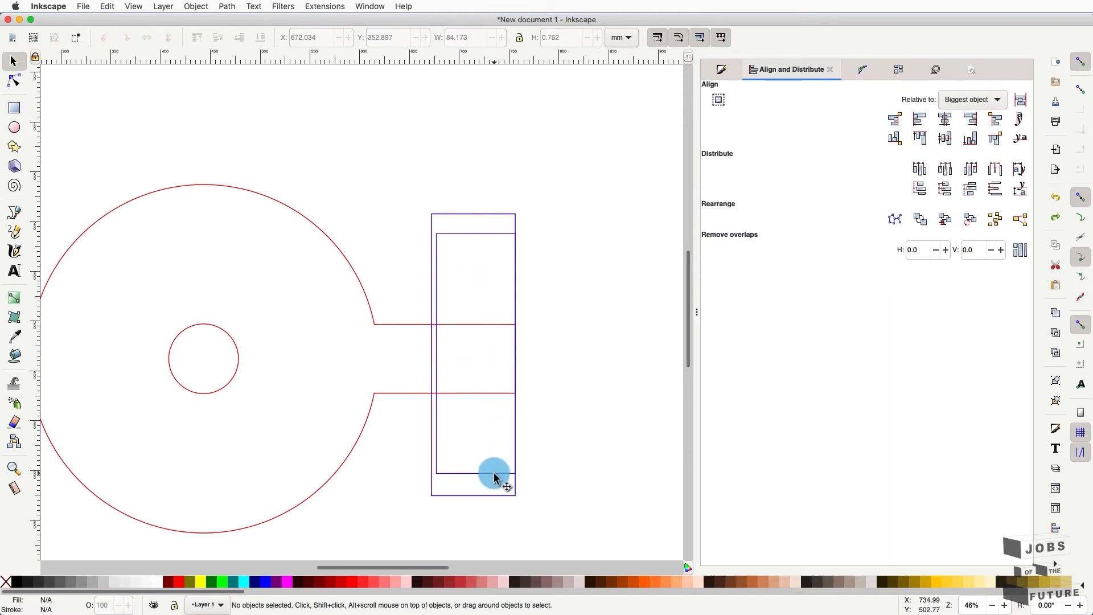
{"action": "left_click", "coordinate": [494, 475]}
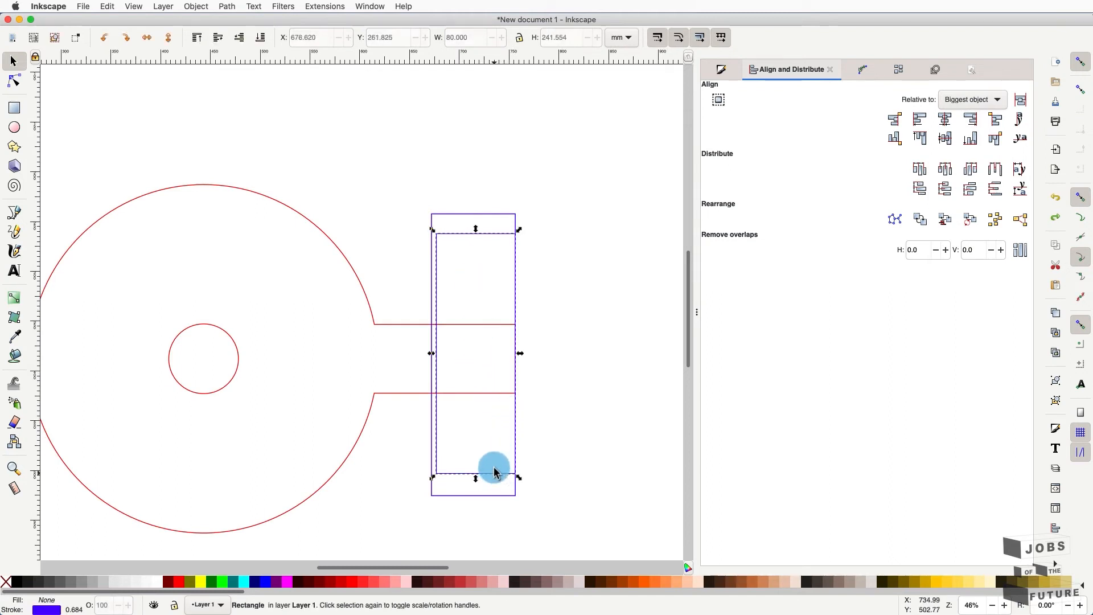
{"action": "left_click", "coordinate": [483, 394], "text": "shift"}
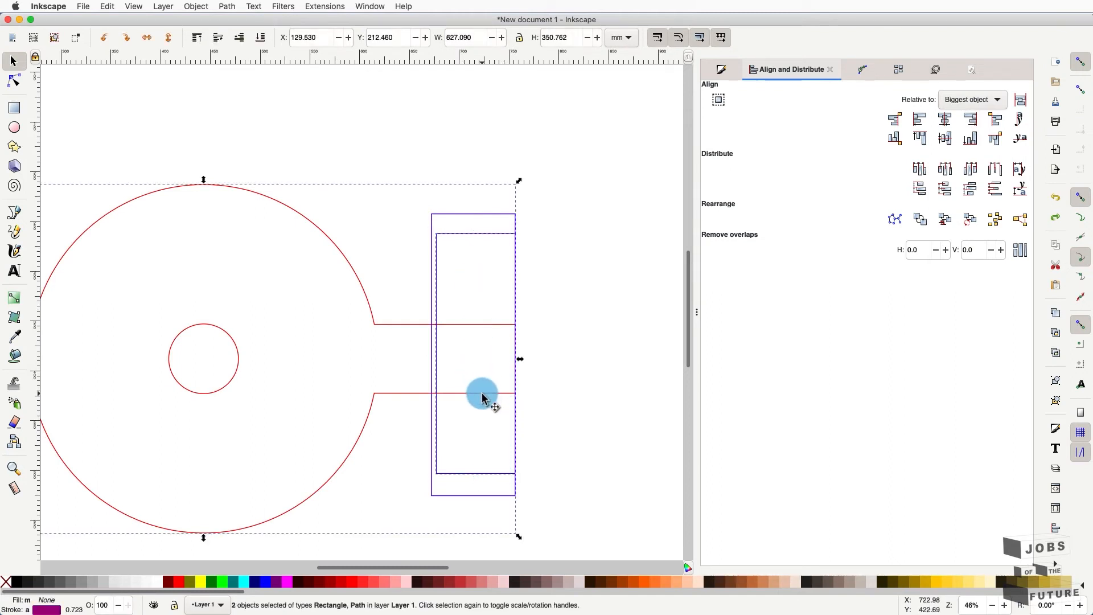
{"action": "left_click", "coordinate": [233, 5]}
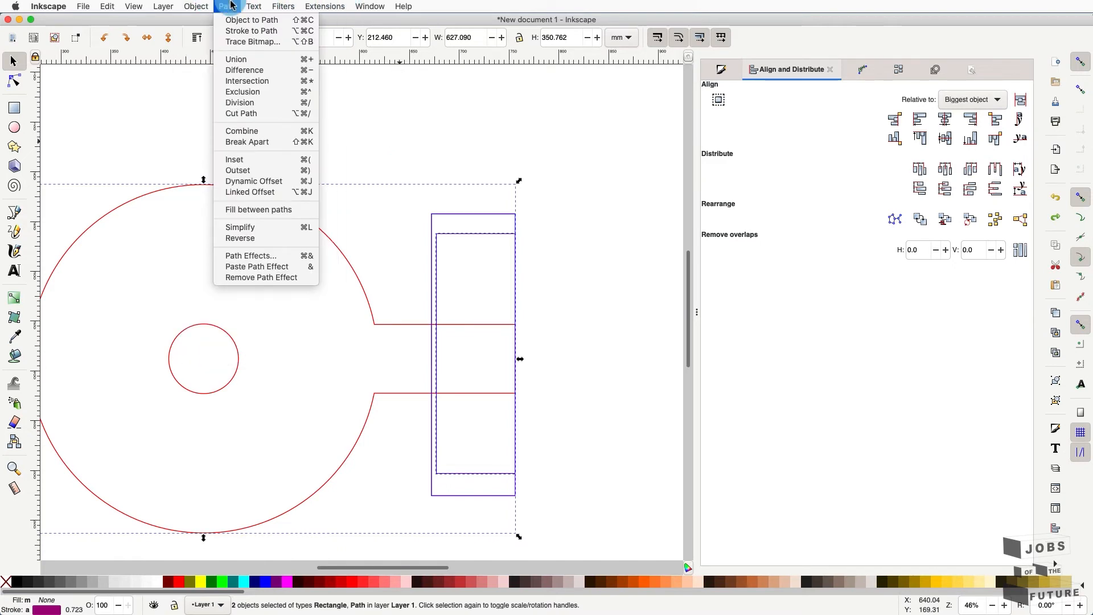
- Cut the red lid outline with the overlapping upright rectangle using Path > Cut Path
{"action": "left_click", "coordinate": [258, 116]}
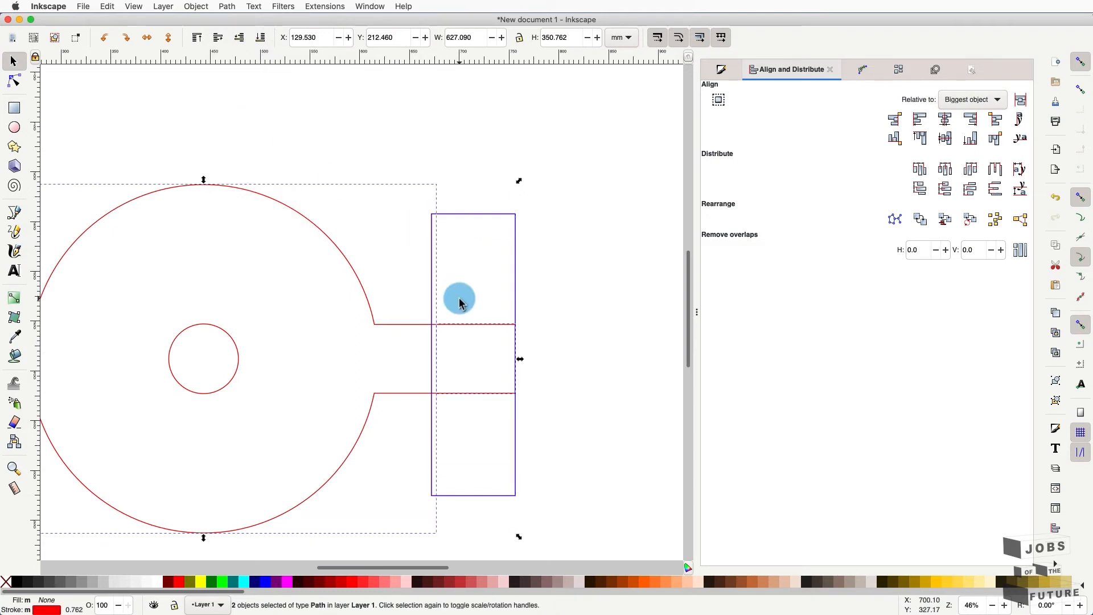
{"action": "left_click", "coordinate": [457, 300]}
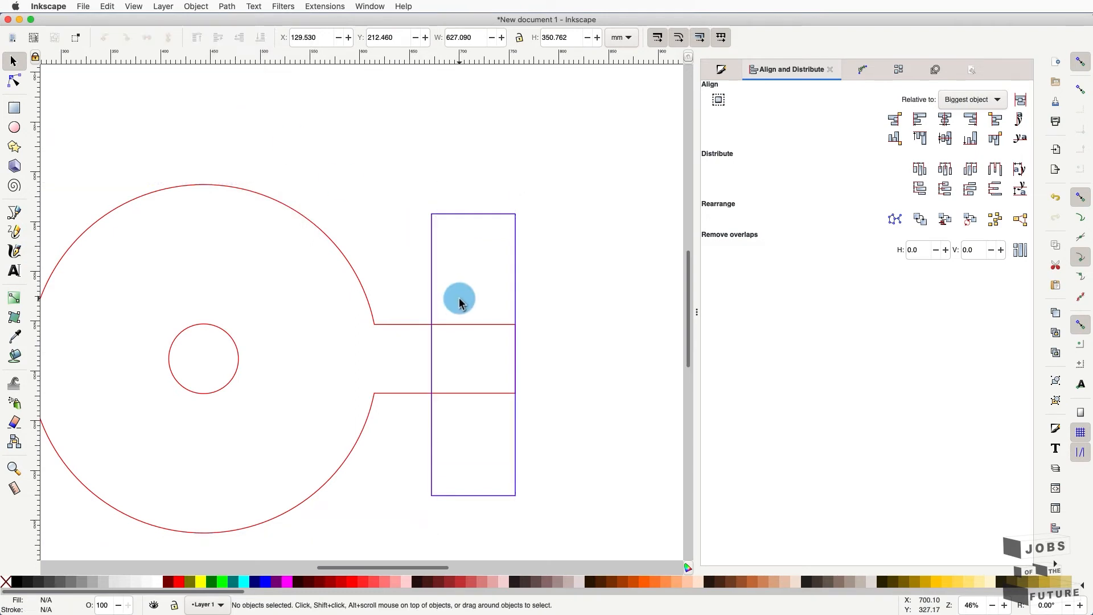
{"action": "left_click", "coordinate": [420, 323]}
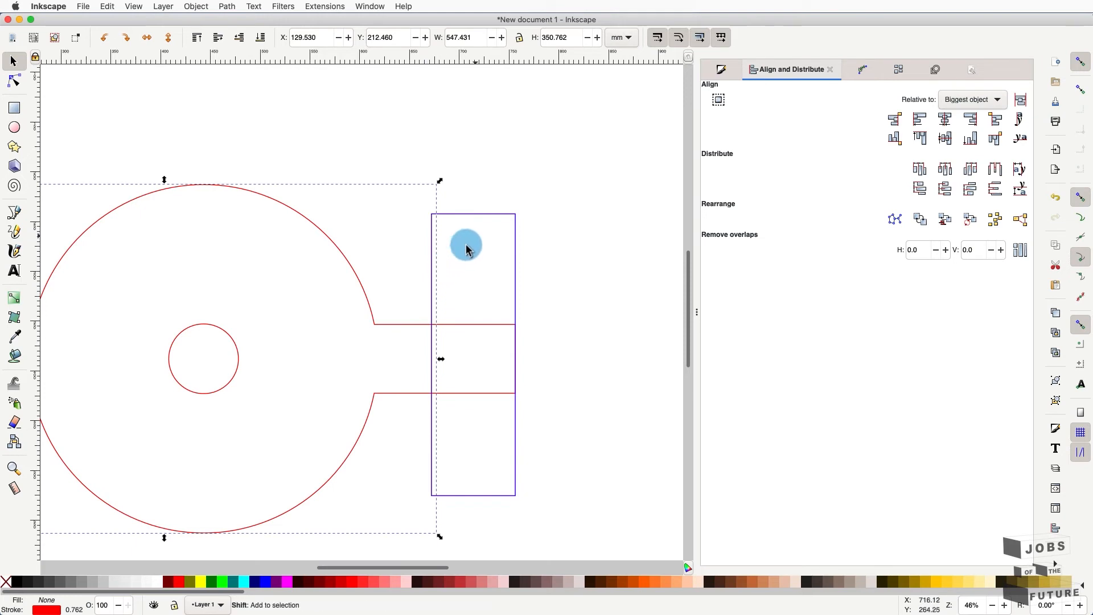
{"action": "left_click", "coordinate": [475, 221], "text": "shift"}
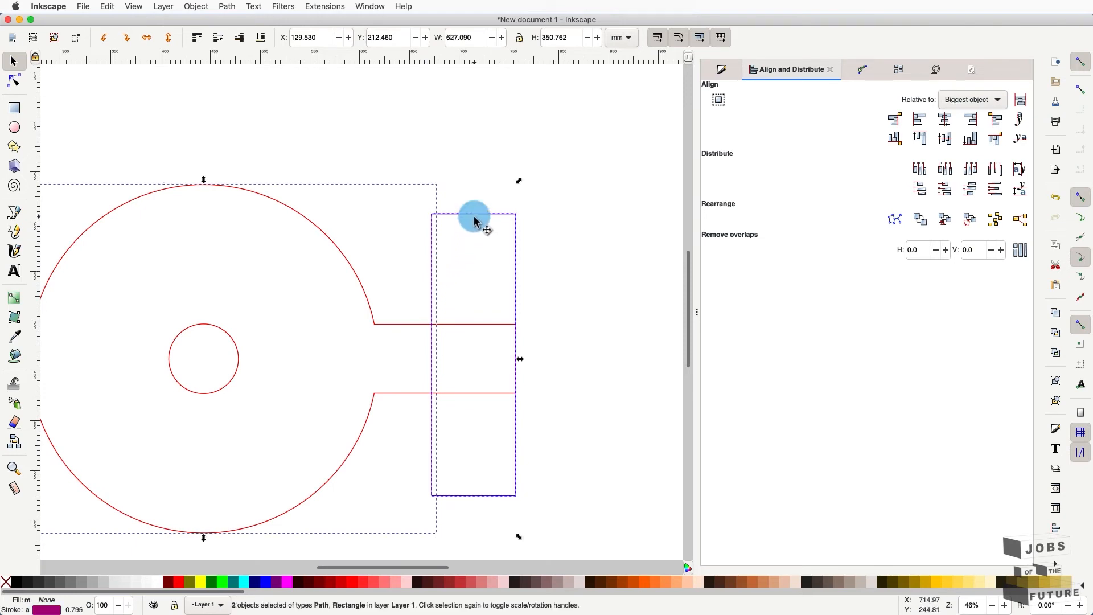
{"action": "left_click", "coordinate": [253, 6]}
{"action": "mouse_move", "coordinate": [227, 6]}
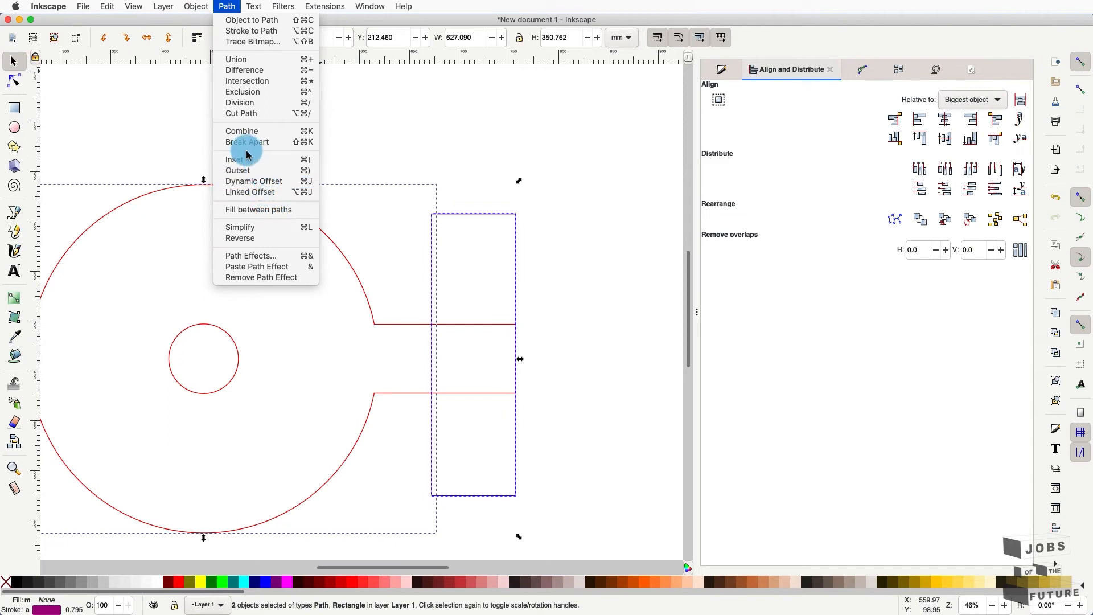
{"action": "left_click", "coordinate": [238, 113]}
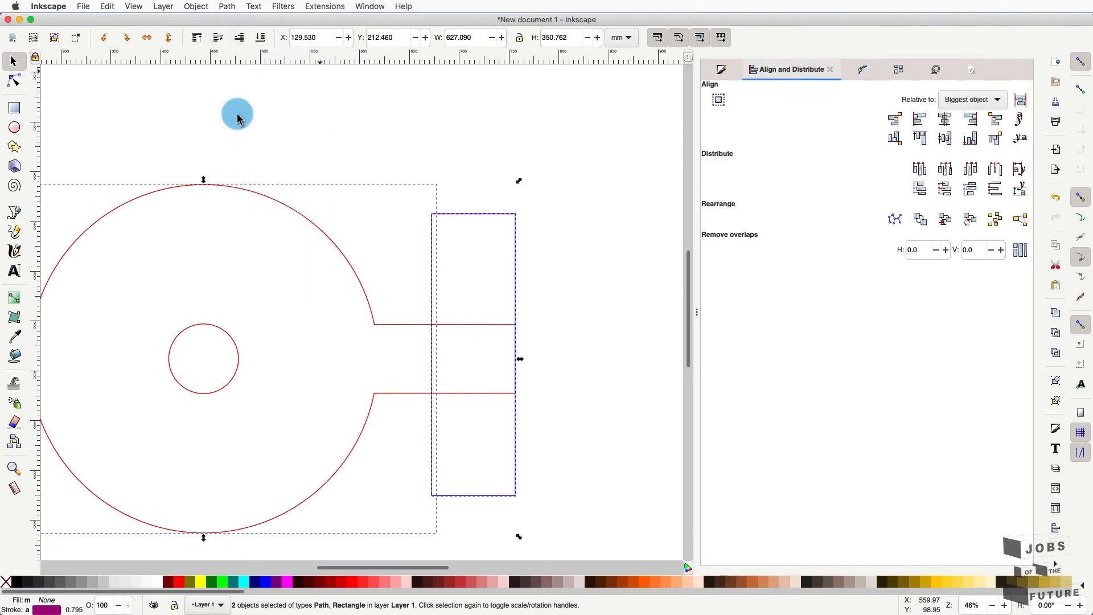
{"action": "left_click", "coordinate": [557, 241]}
{"action": "left_click", "coordinate": [472, 393]}
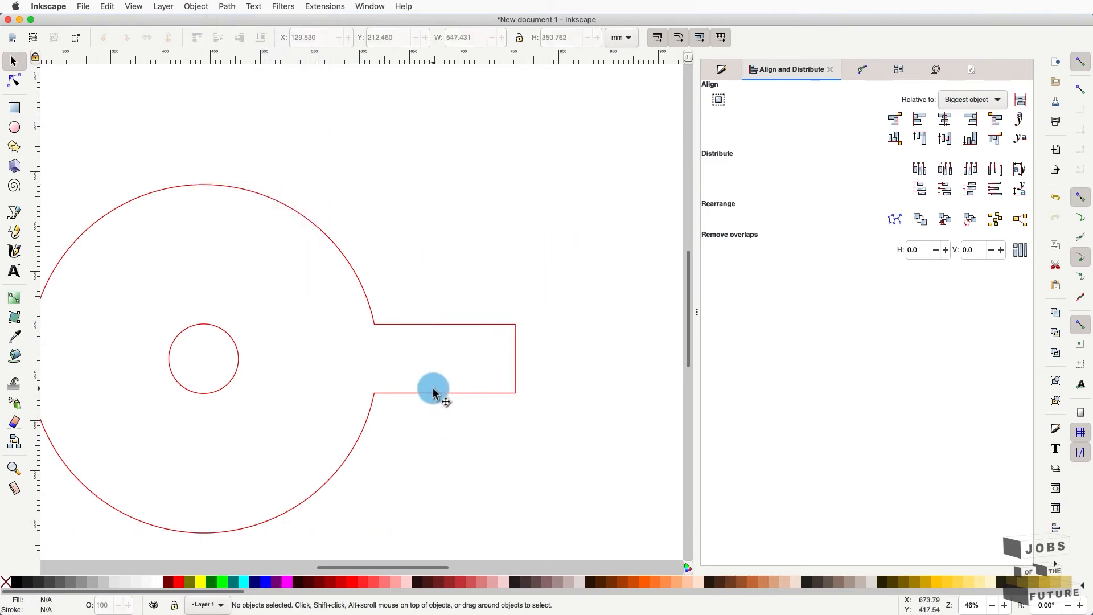
{"action": "scroll", "coordinate": [452, 391], "scroll_direction": "up", "scroll_amount": 2}
{"action": "scroll", "coordinate": [452, 390], "scroll_direction": "up", "scroll_amount": 2}
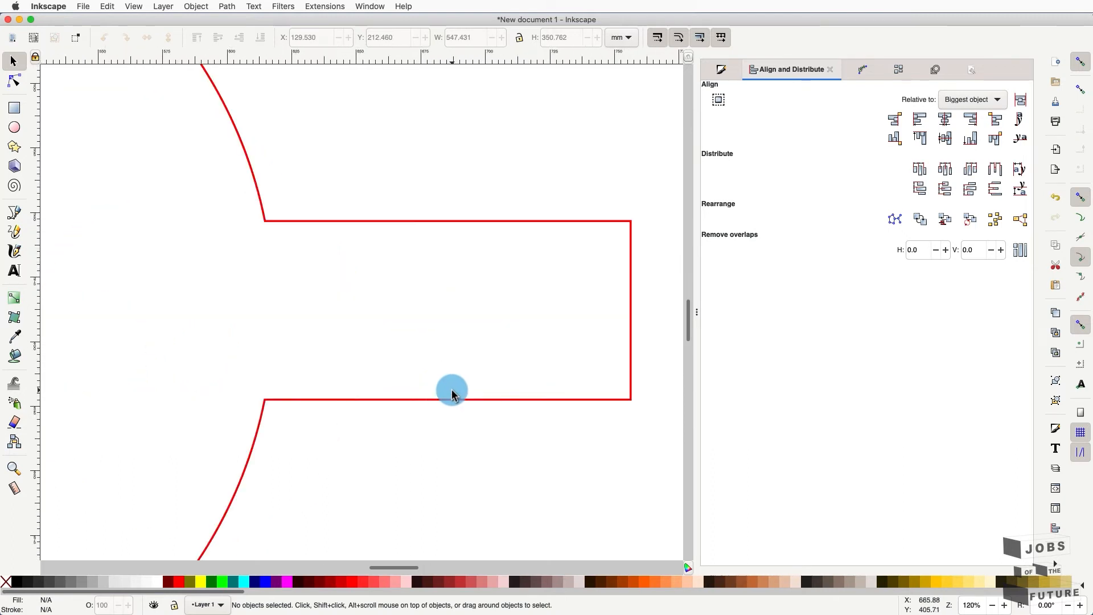
- Inspect the right tab piece's nodes and test-move it away, then undo the move
{"action": "double_click", "coordinate": [558, 210]}
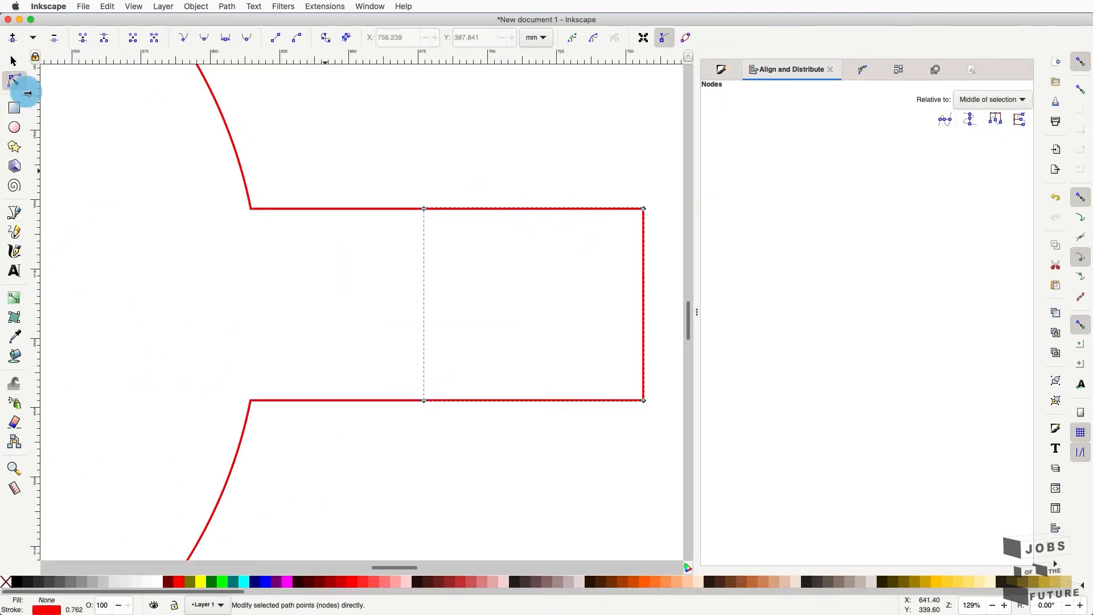
{"action": "left_click", "coordinate": [14, 61]}
{"action": "left_click_drag", "start_coordinate": [488, 214], "coordinate": [575, 215]}
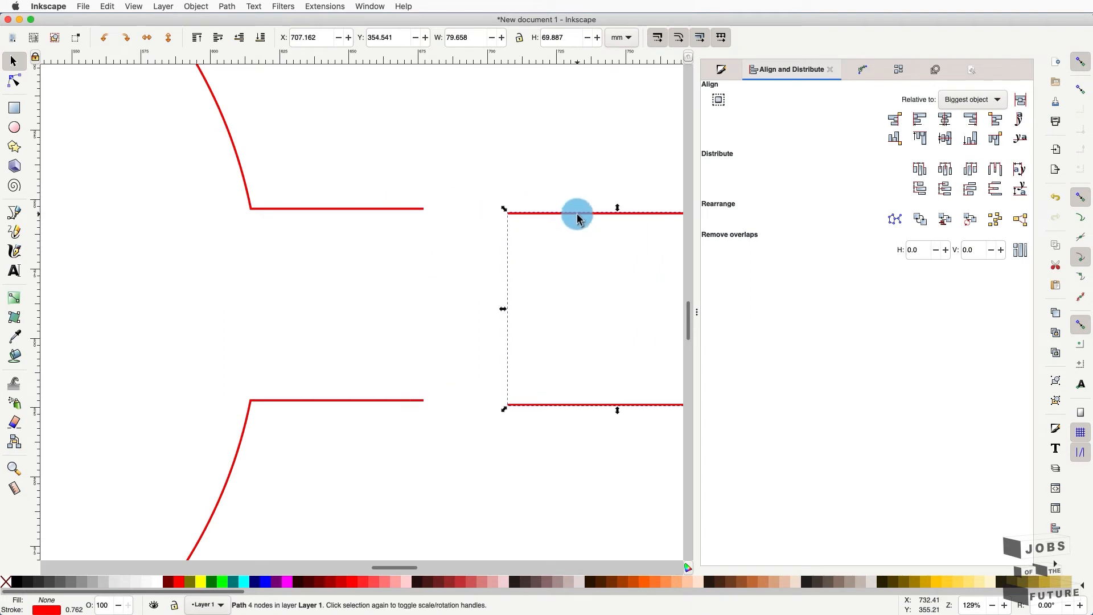
{"action": "key", "text": "super+z"}
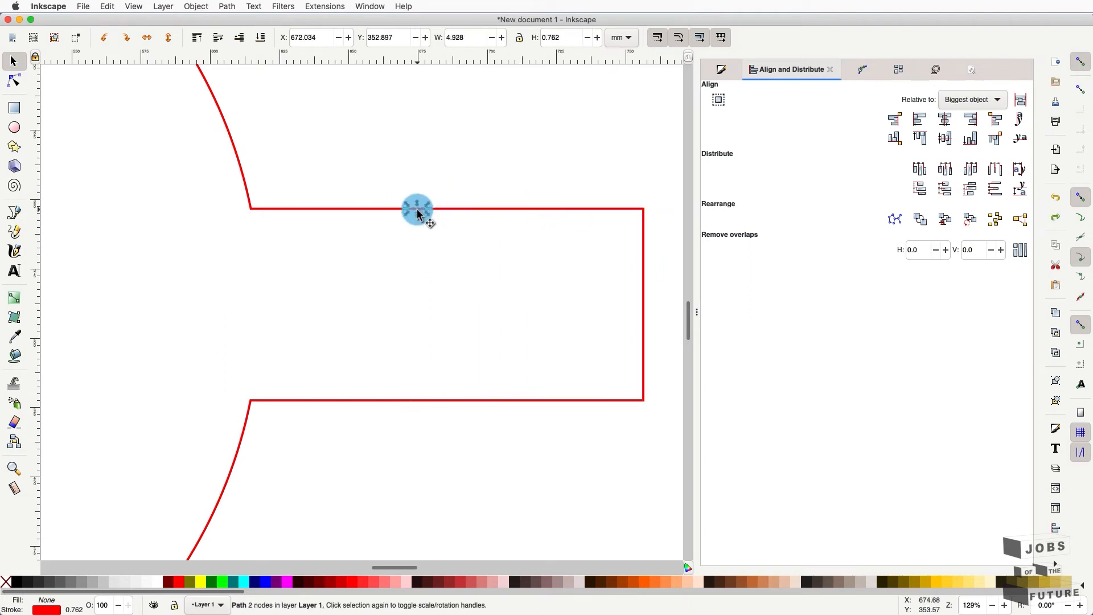
- Check the short top piece, the right rectangular piece and the main outline, then pick the Pen tool
{"action": "double_click", "coordinate": [417, 212]}
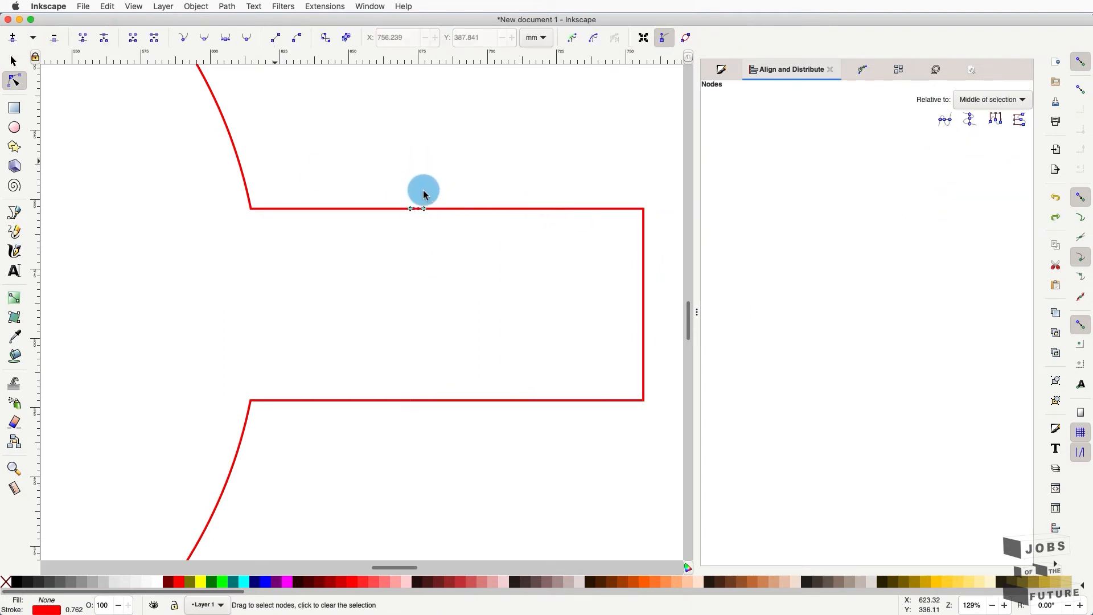
{"action": "left_click", "coordinate": [13, 61]}
{"action": "left_click", "coordinate": [407, 125]}
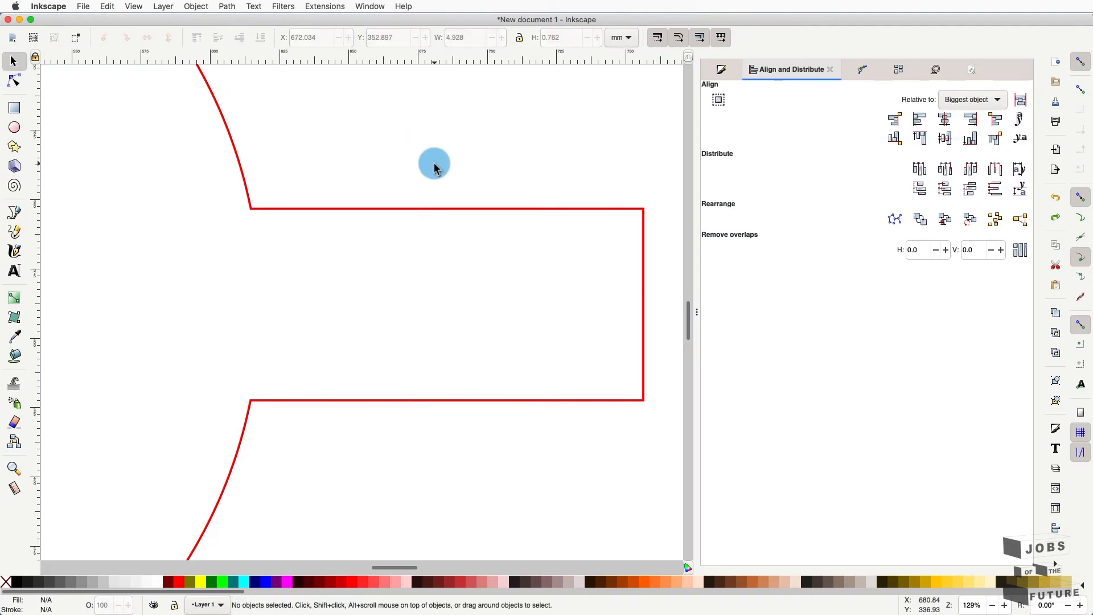
{"action": "left_click", "coordinate": [413, 210]}
{"action": "left_click", "coordinate": [456, 209]}
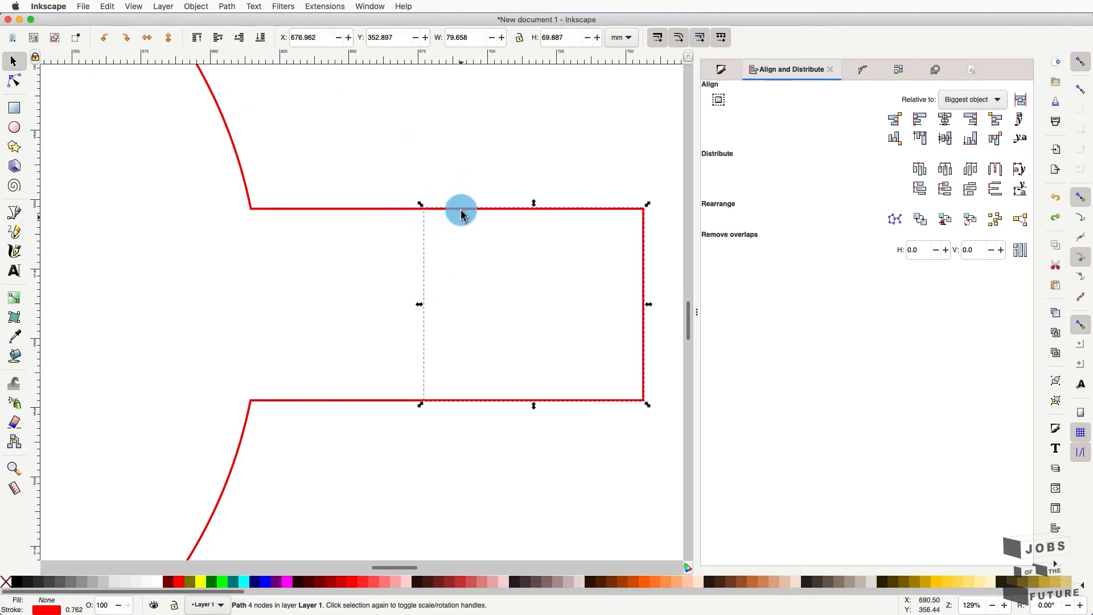
{"action": "left_click", "coordinate": [406, 402]}
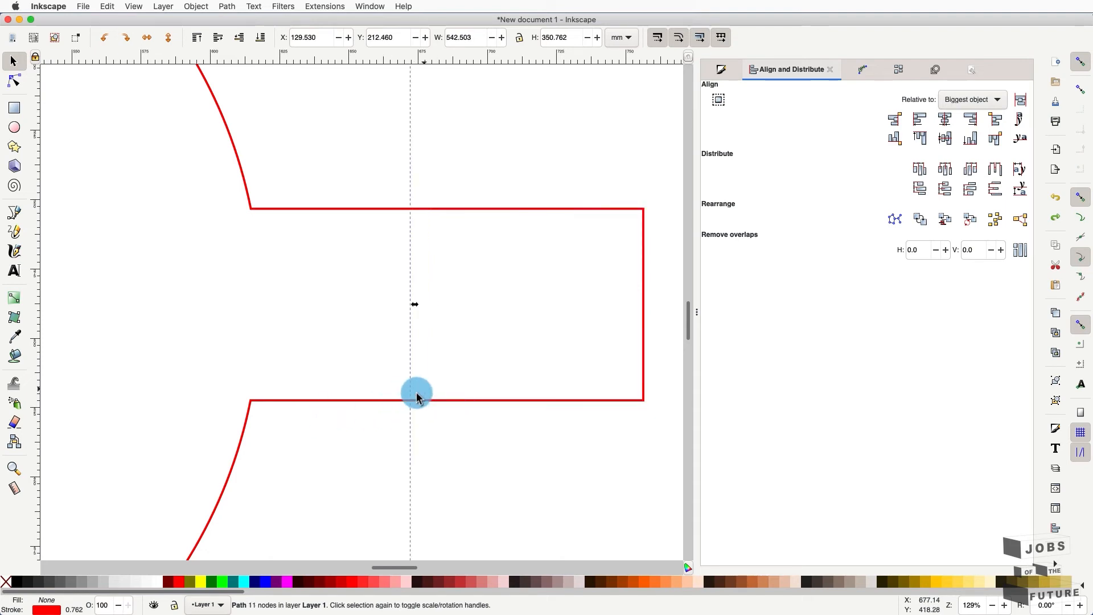
{"action": "left_click", "coordinate": [427, 385]}
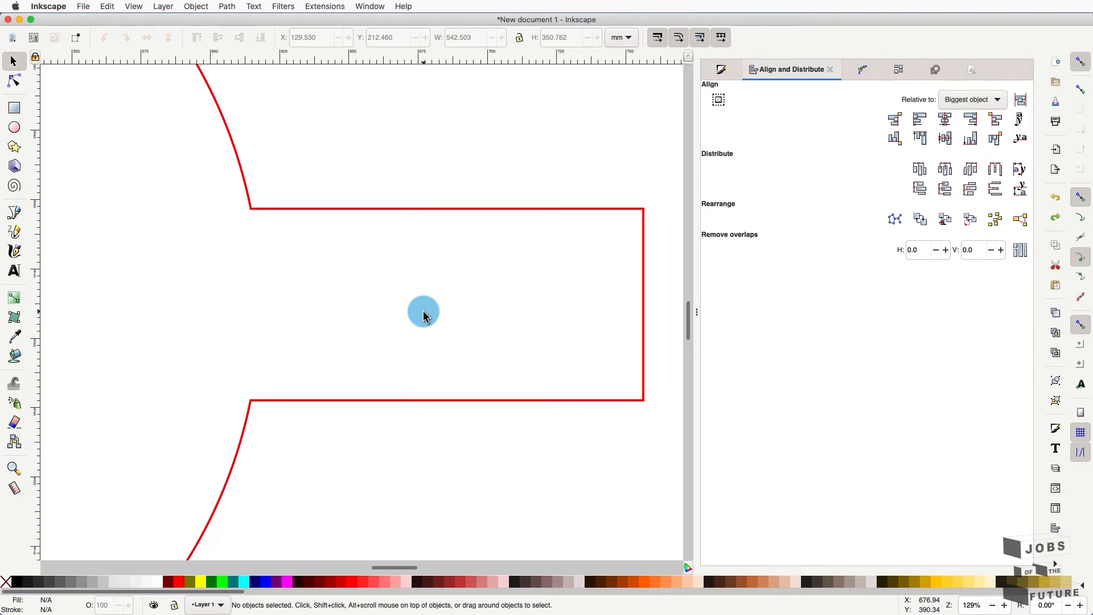
{"action": "left_click", "coordinate": [14, 213]}
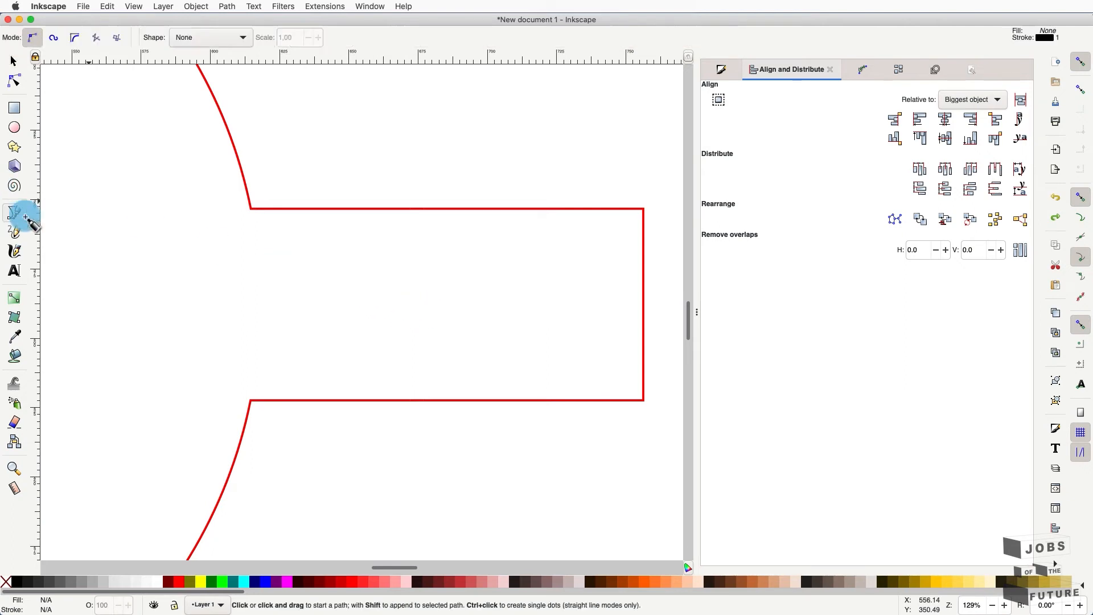
- Draw two closely spaced vertical Pen lines spanning the right tab from top edge to bottom edge
{"action": "left_click", "coordinate": [411, 209]}
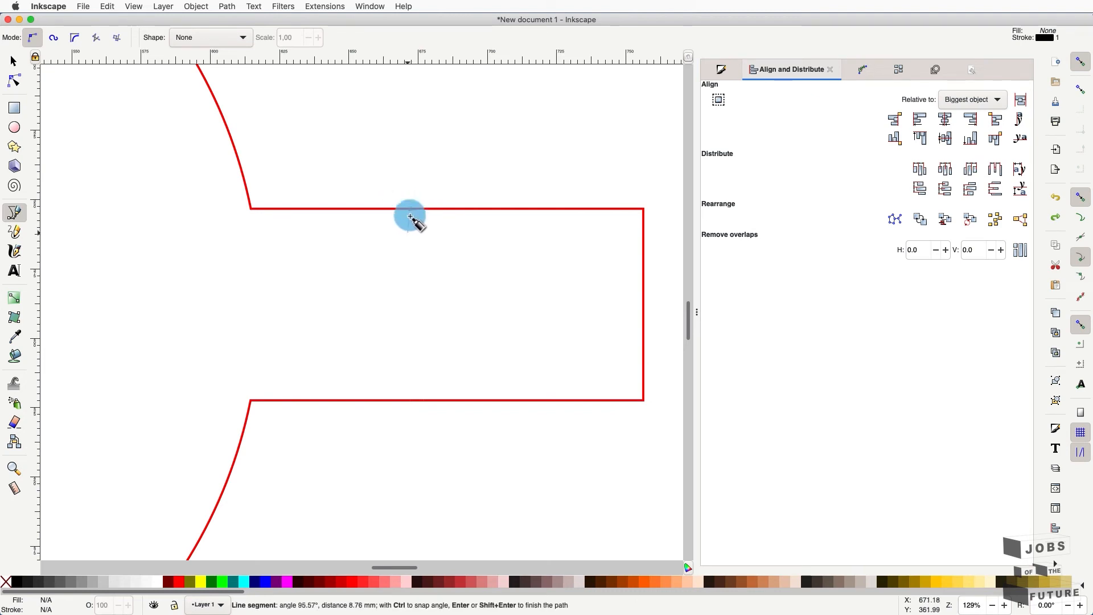
{"action": "left_click", "coordinate": [413, 401]}
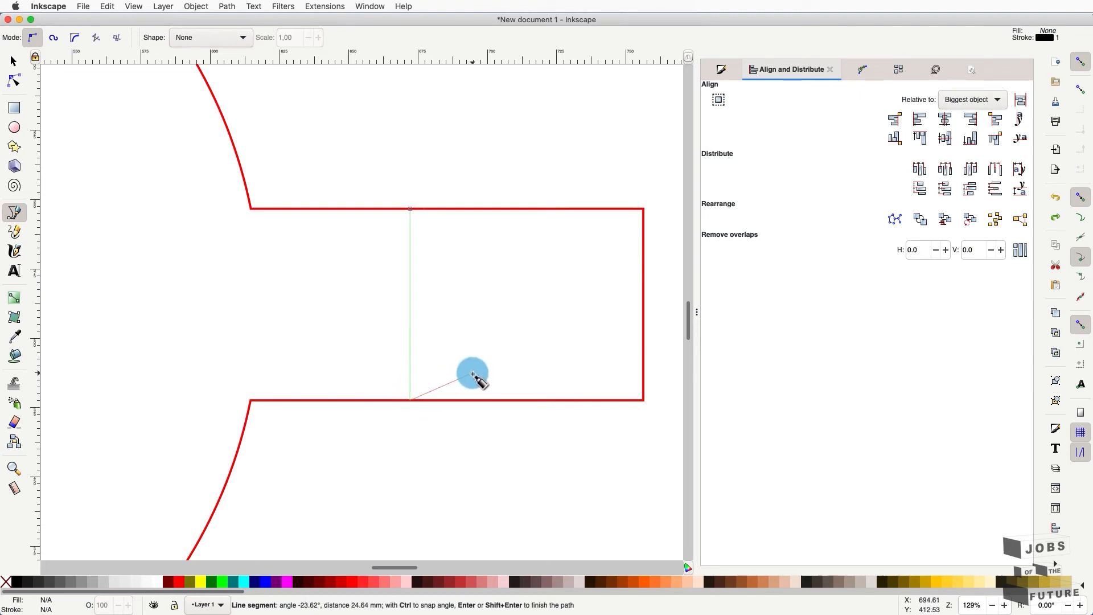
{"action": "key", "text": "Return"}
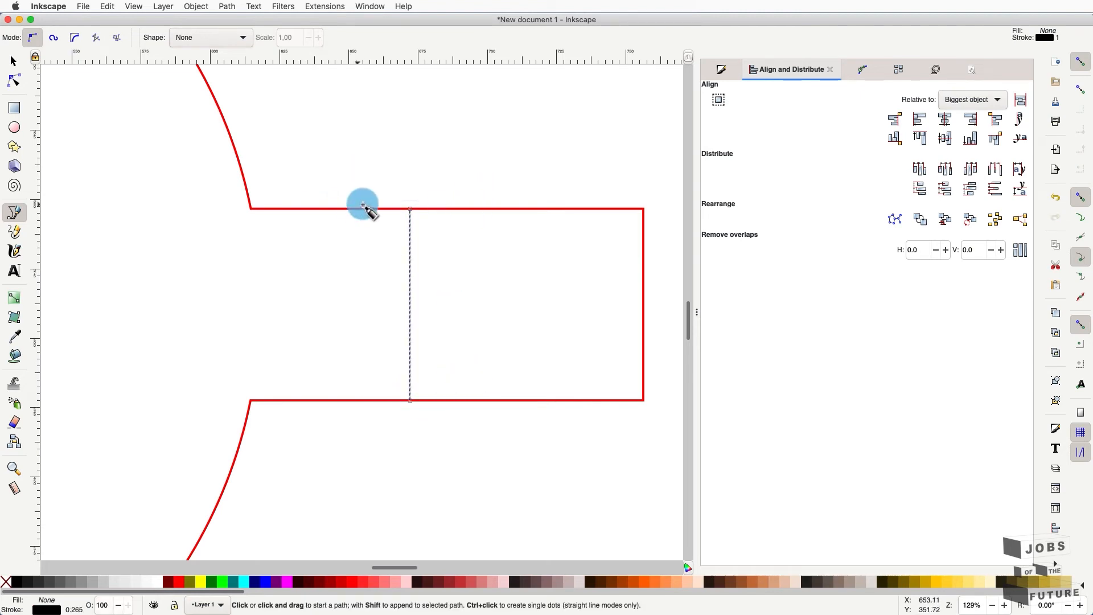
{"action": "key", "text": "super+z"}
{"action": "left_click", "coordinate": [411, 209]}
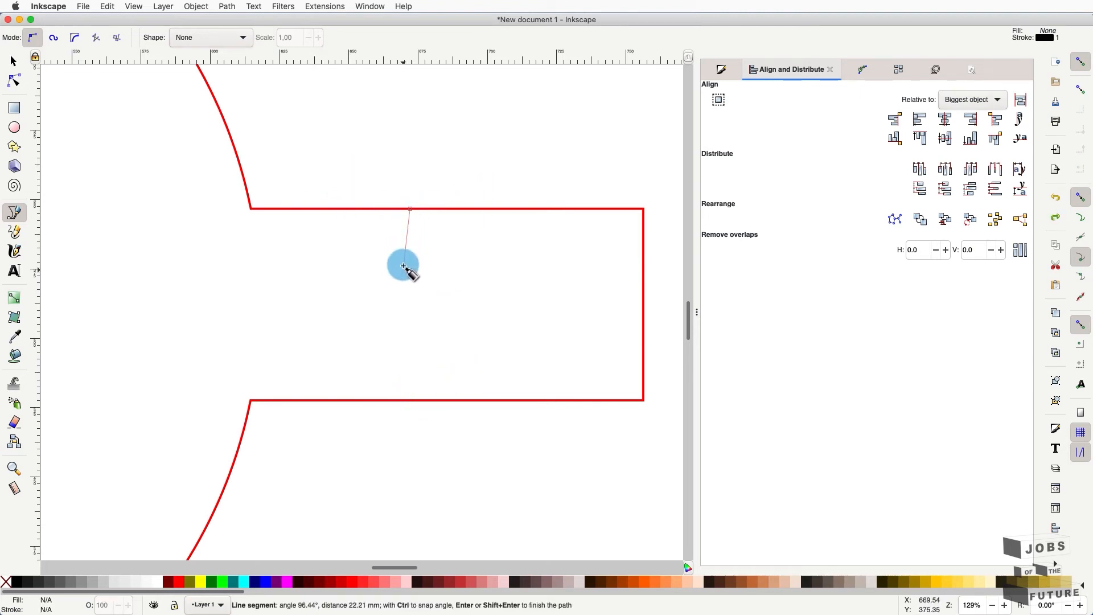
{"action": "left_click", "coordinate": [413, 401]}
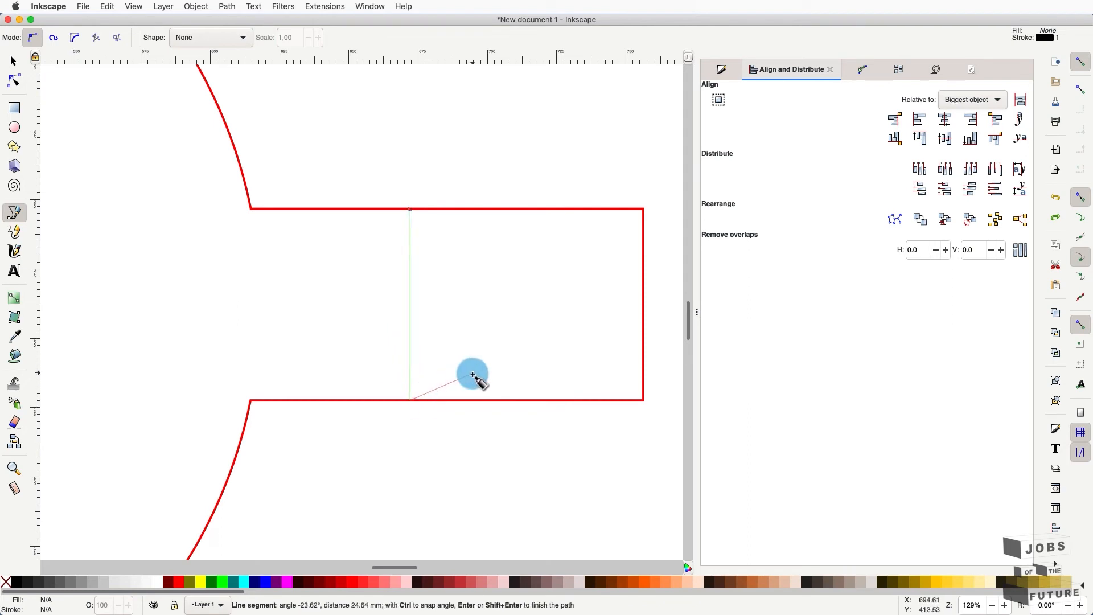
{"action": "key", "text": "Return"}
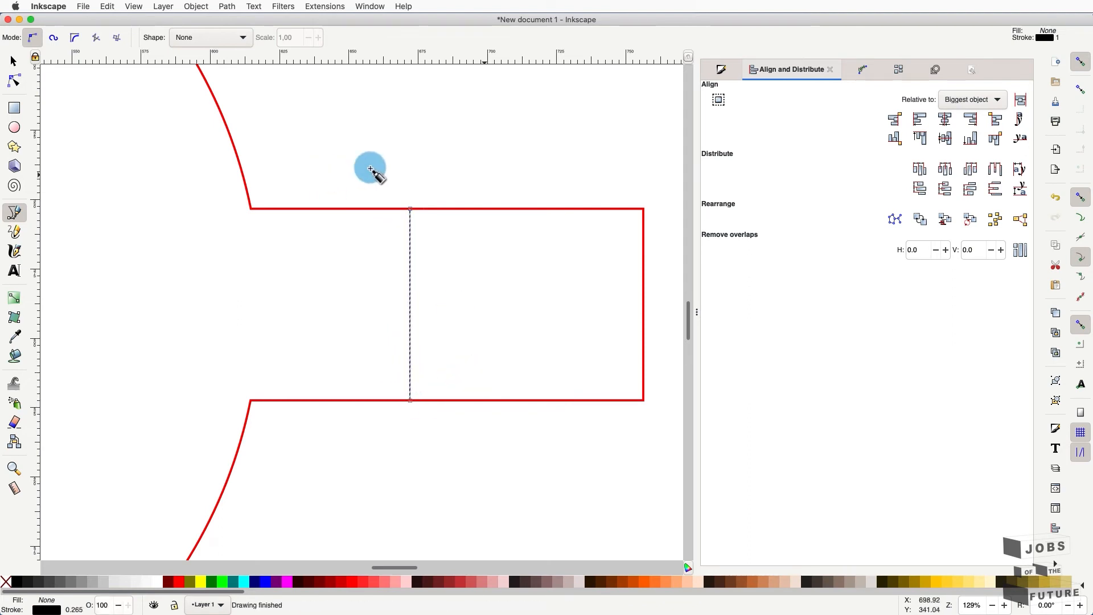
{"action": "left_click", "coordinate": [424, 210]}
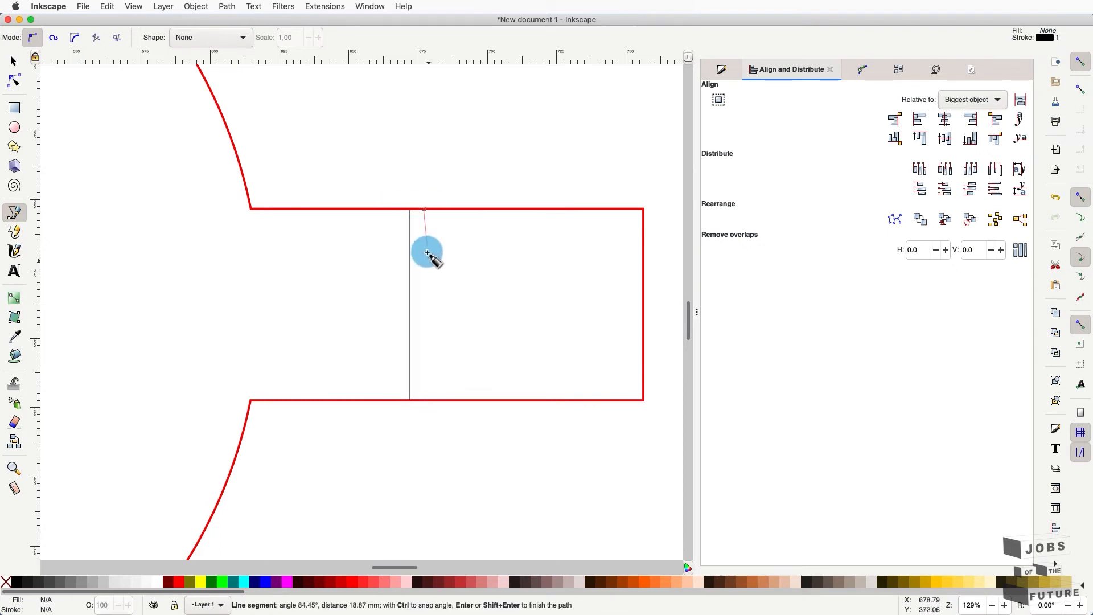
{"action": "left_click", "coordinate": [426, 403]}
{"action": "key", "text": "Return"}
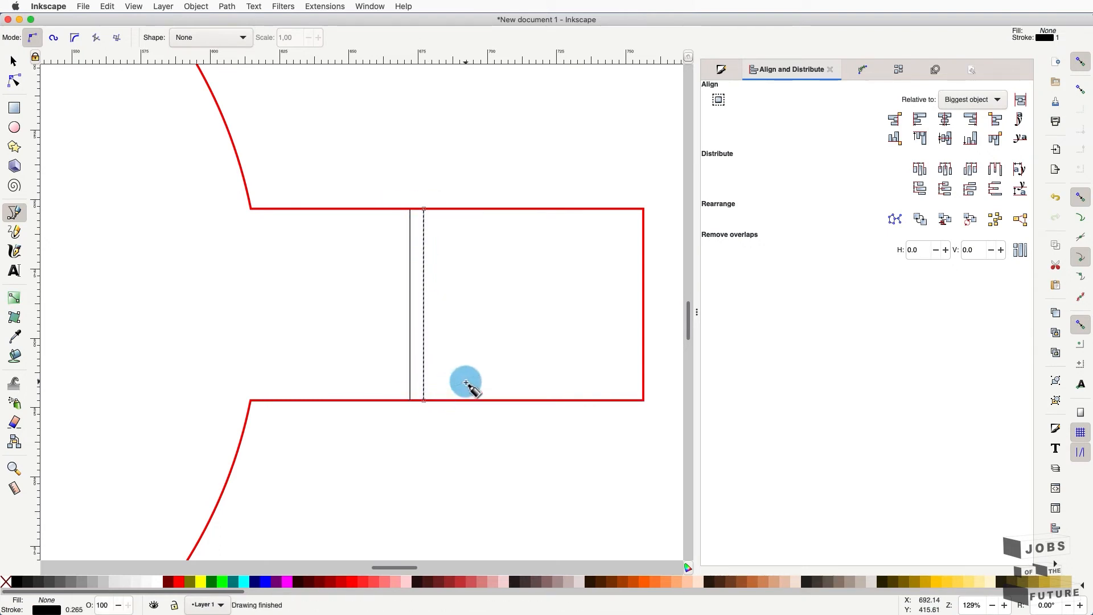
- Draw a tall 80 mm wide rectangle over the left tab and a larger 85 mm one around it
{"action": "key", "text": "5"}
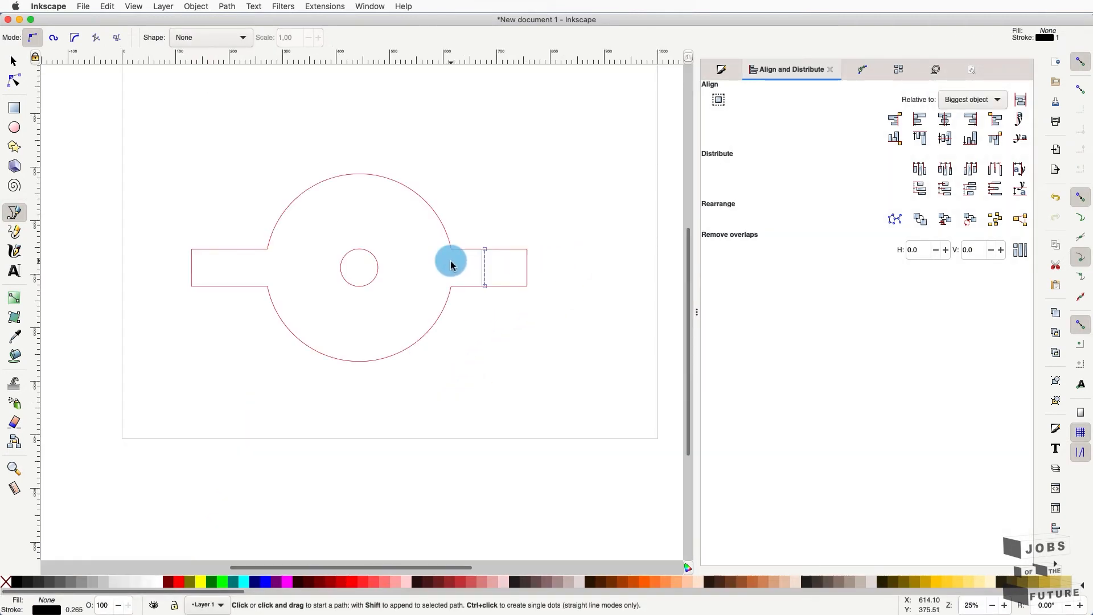
{"action": "scroll", "coordinate": [450, 265], "scroll_direction": "left", "scroll_amount": 5}
{"action": "scroll", "coordinate": [450, 265], "scroll_direction": "up", "scroll_amount": 2}
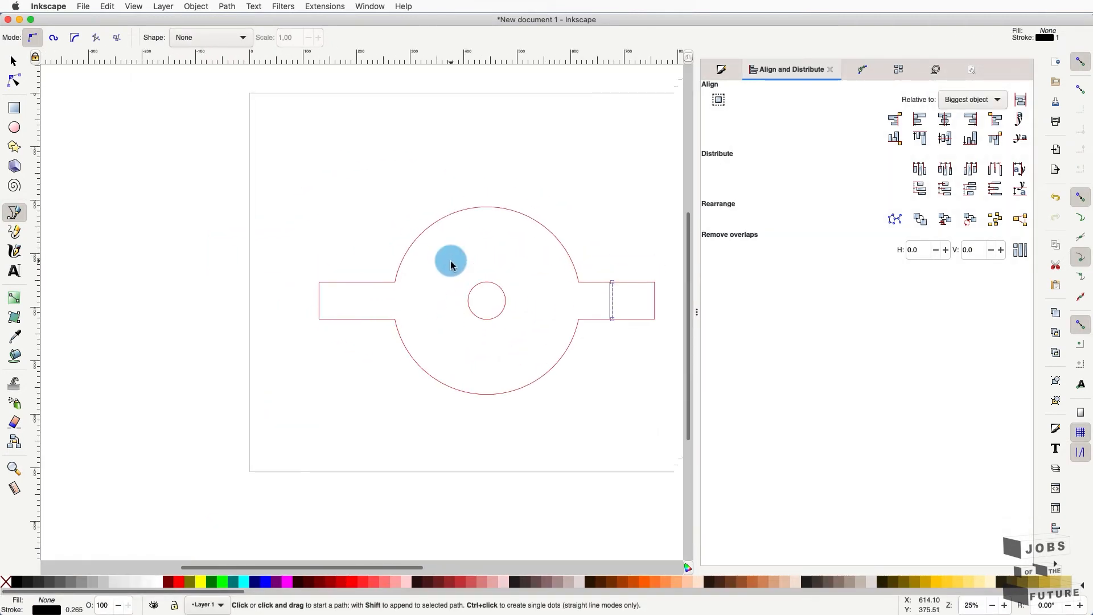
{"action": "left_click", "coordinate": [12, 112]}
{"action": "left_click_drag", "start_coordinate": [310, 249], "coordinate": [341, 370]}
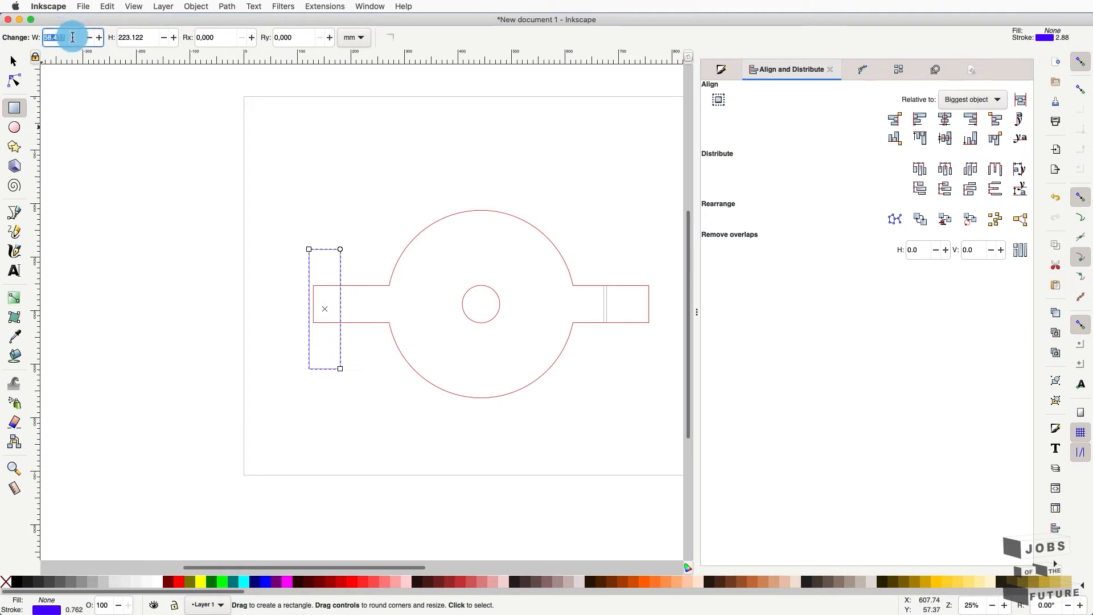
{"action": "key", "text": "Return"}
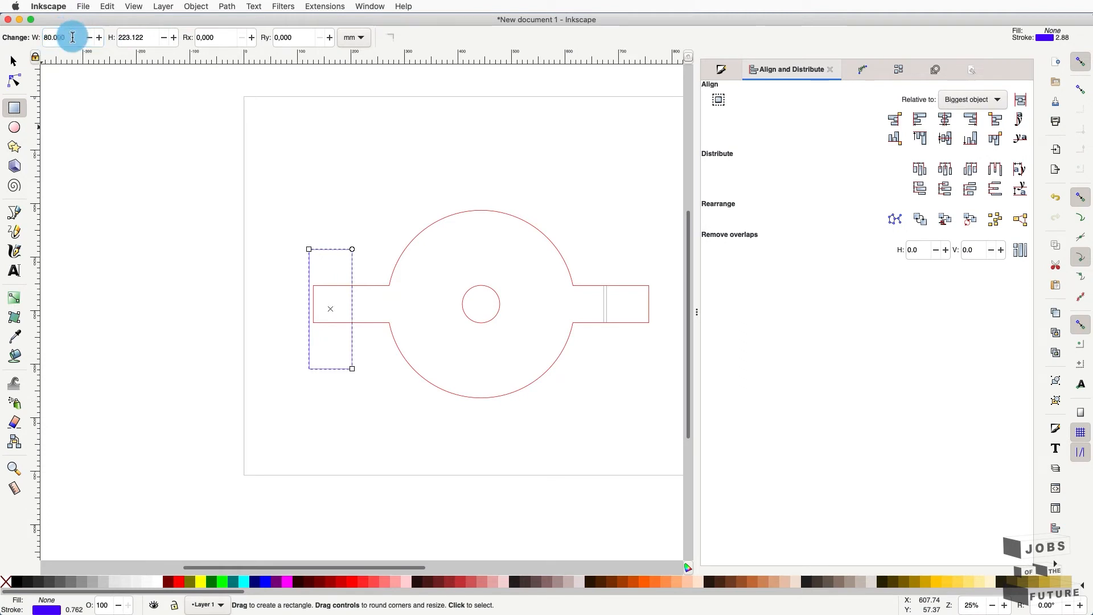
{"action": "left_click_drag", "start_coordinate": [292, 222], "coordinate": [361, 387]}
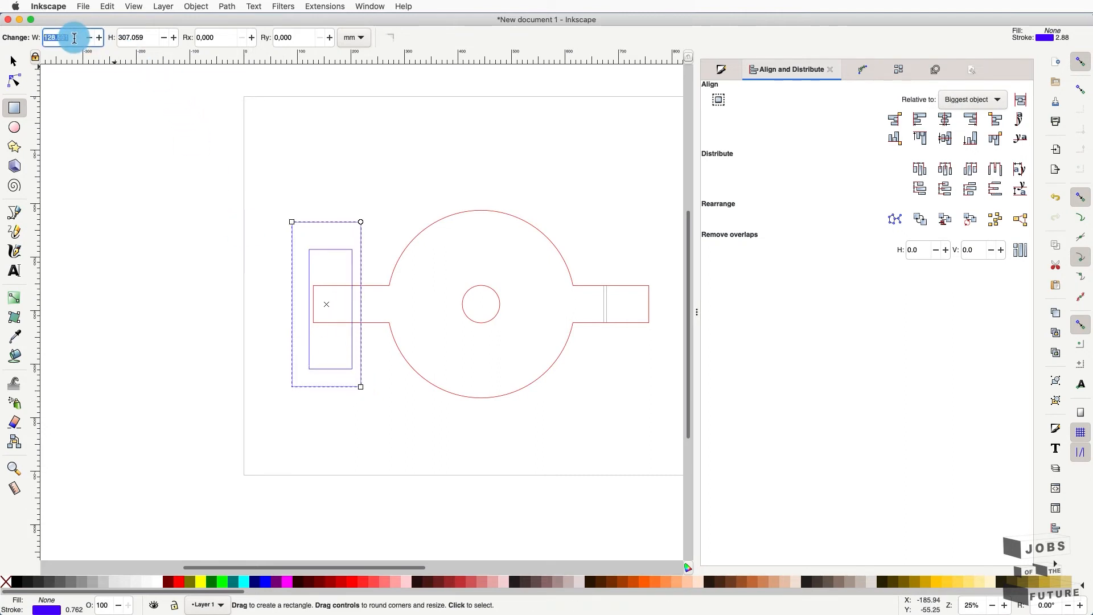
{"action": "key", "text": "Return"}
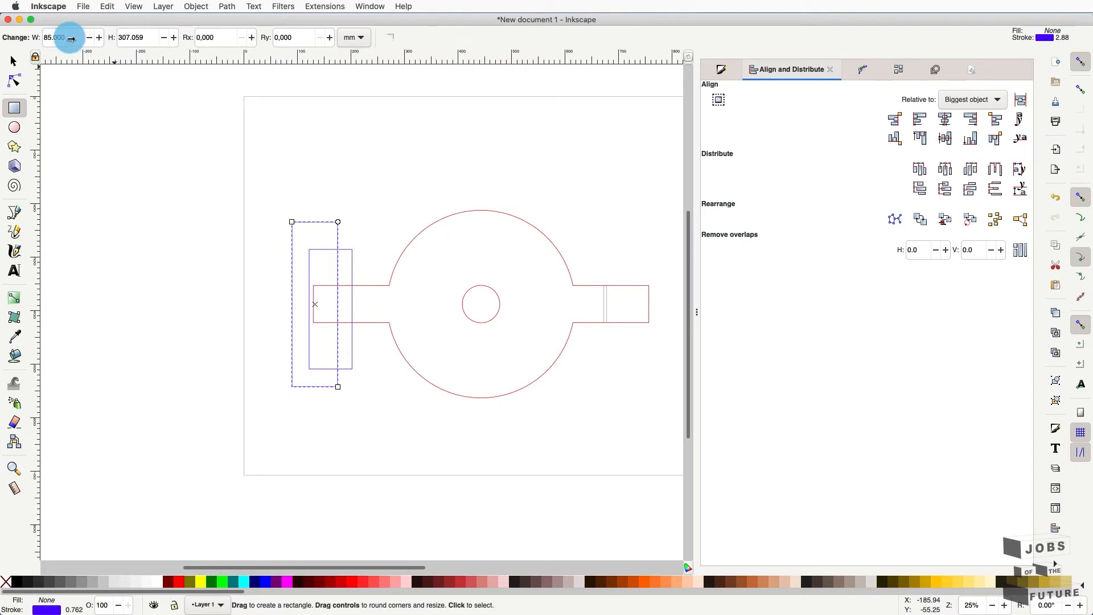
- Align both rectangles' left edges with the lid outline's left edge via Align and Distribute
{"action": "left_click", "coordinate": [10, 58]}
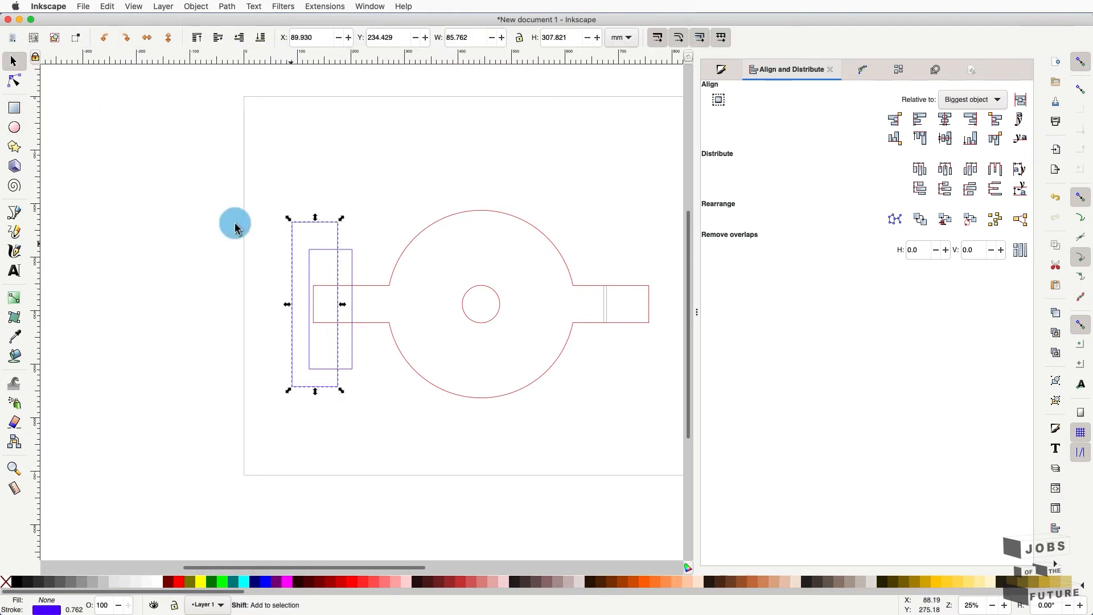
{"action": "left_click", "coordinate": [352, 252], "text": "shift"}
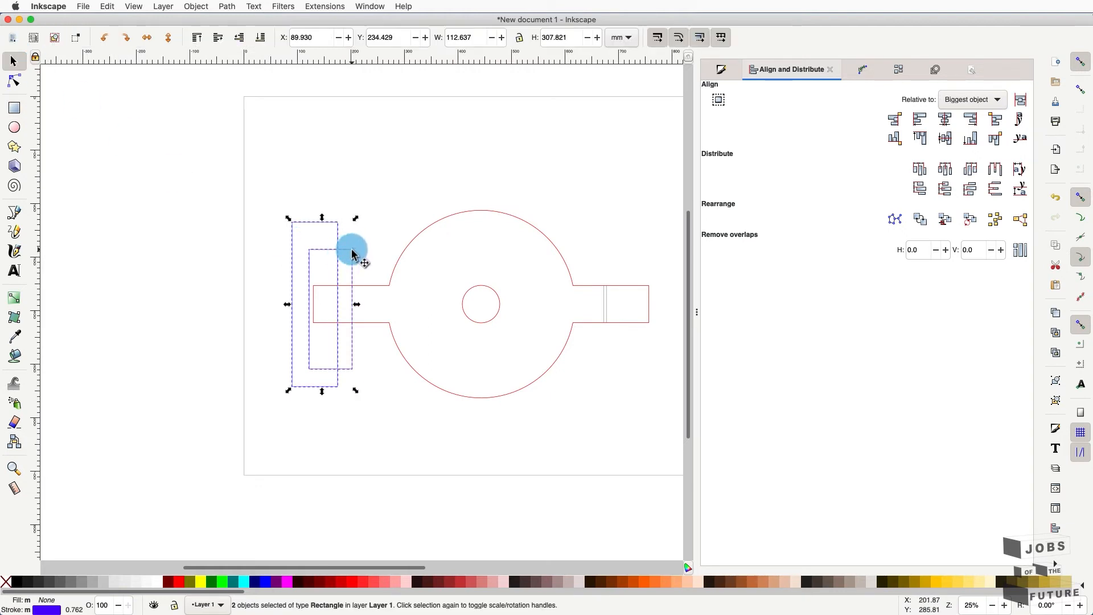
{"action": "left_click", "coordinate": [919, 119]}
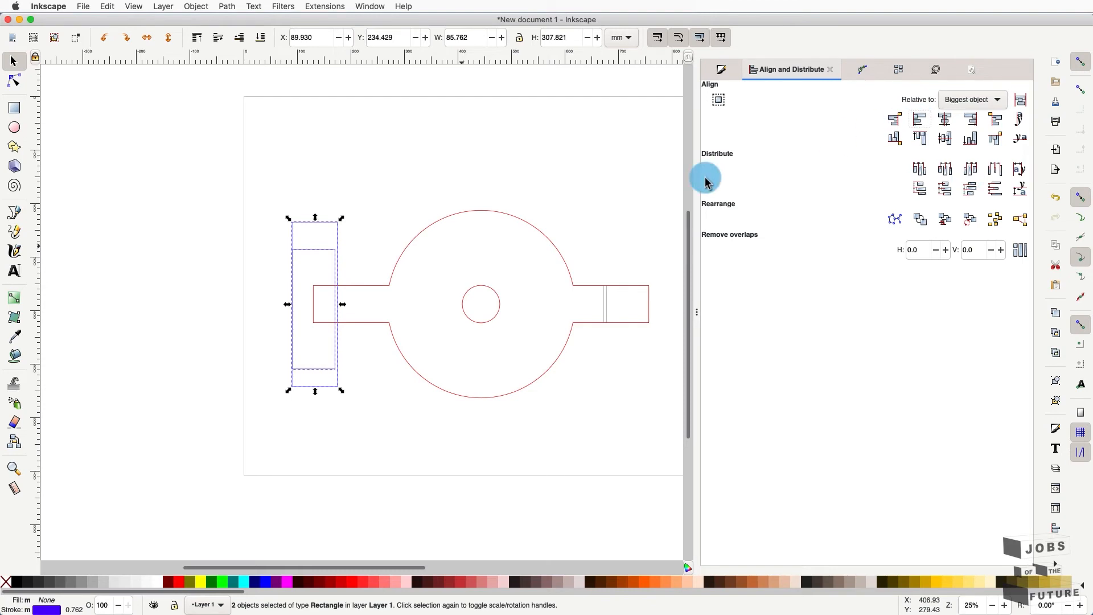
{"action": "left_click", "coordinate": [351, 288], "text": "shift"}
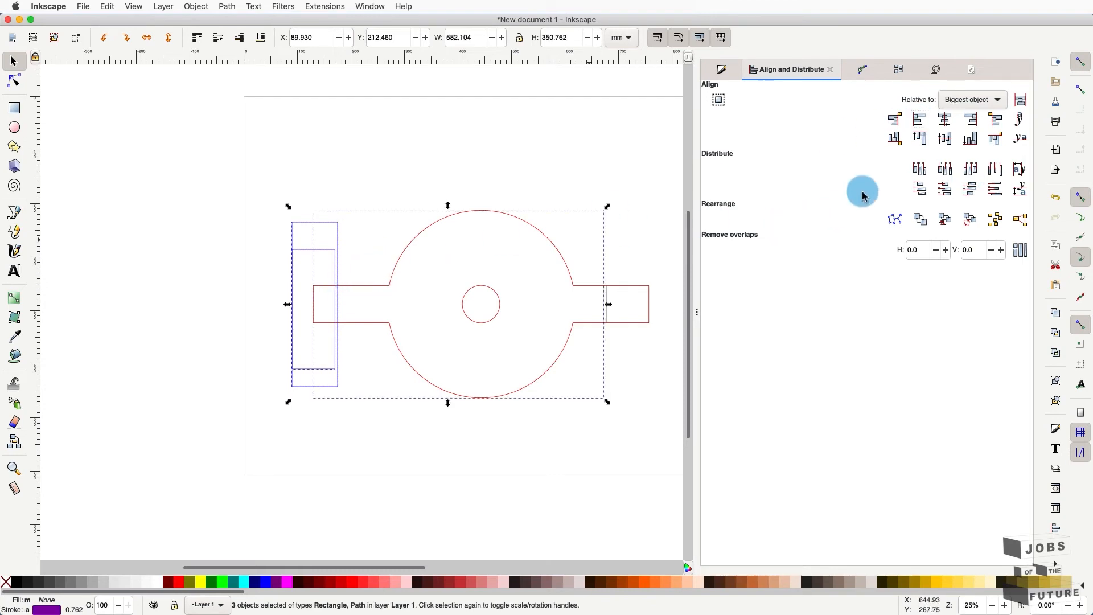
{"action": "left_click", "coordinate": [917, 124]}
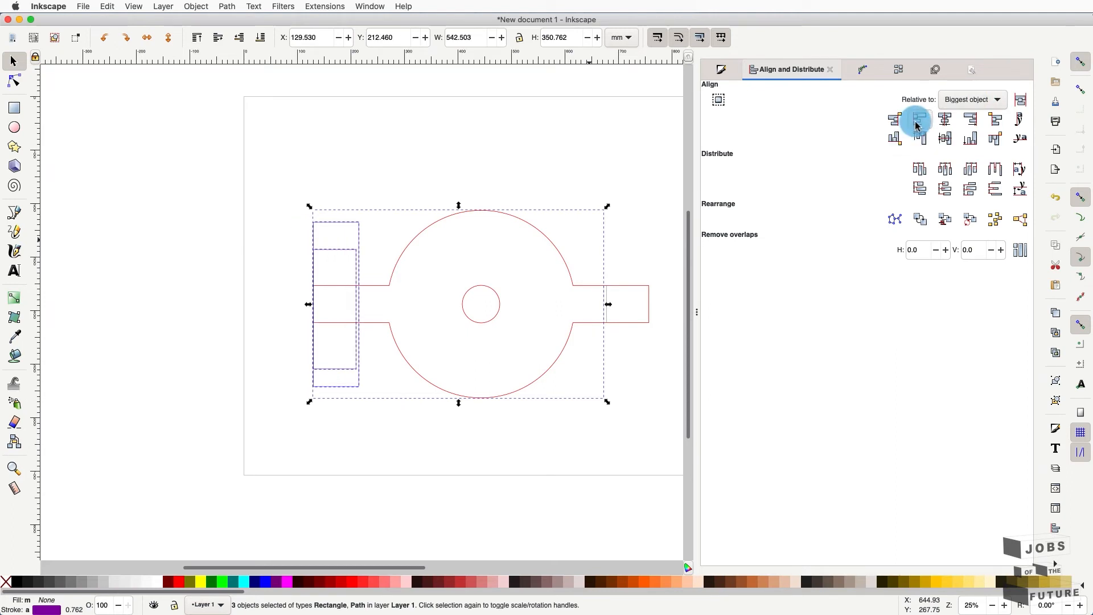
{"action": "left_click", "coordinate": [380, 254]}
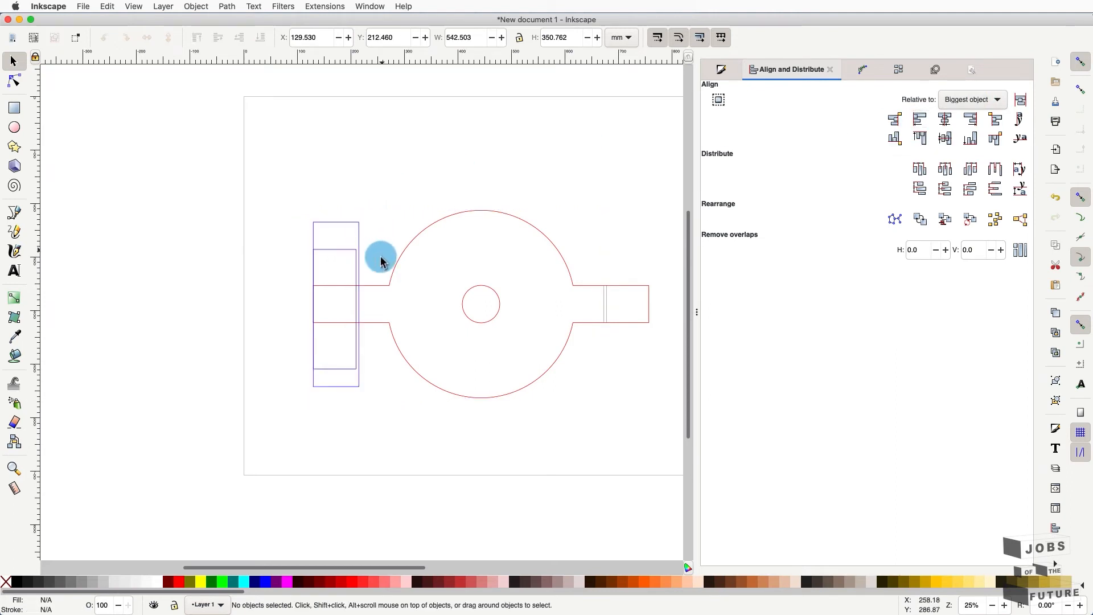
- Zoom in on the left tab and pick out the red outline and blue rectangle
{"action": "scroll", "coordinate": [375, 310], "scroll_direction": "up", "scroll_amount": 2}
{"action": "scroll", "coordinate": [362, 309], "scroll_direction": "up", "scroll_amount": 2}
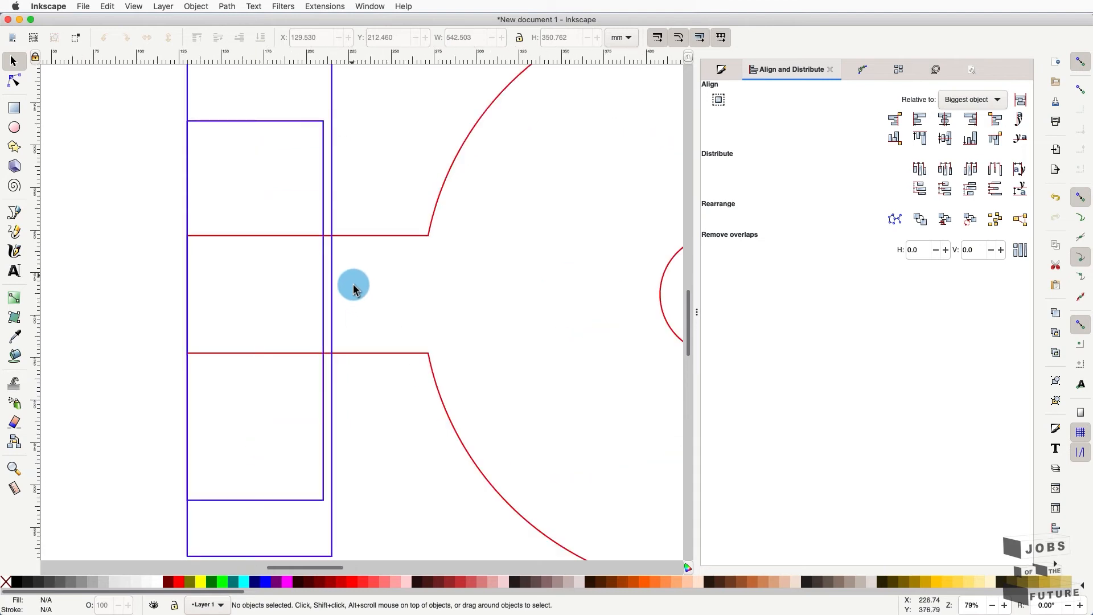
{"action": "scroll", "coordinate": [347, 233], "scroll_direction": "up", "scroll_amount": 1}
{"action": "scroll", "coordinate": [341, 243], "scroll_direction": "up", "scroll_amount": 1}
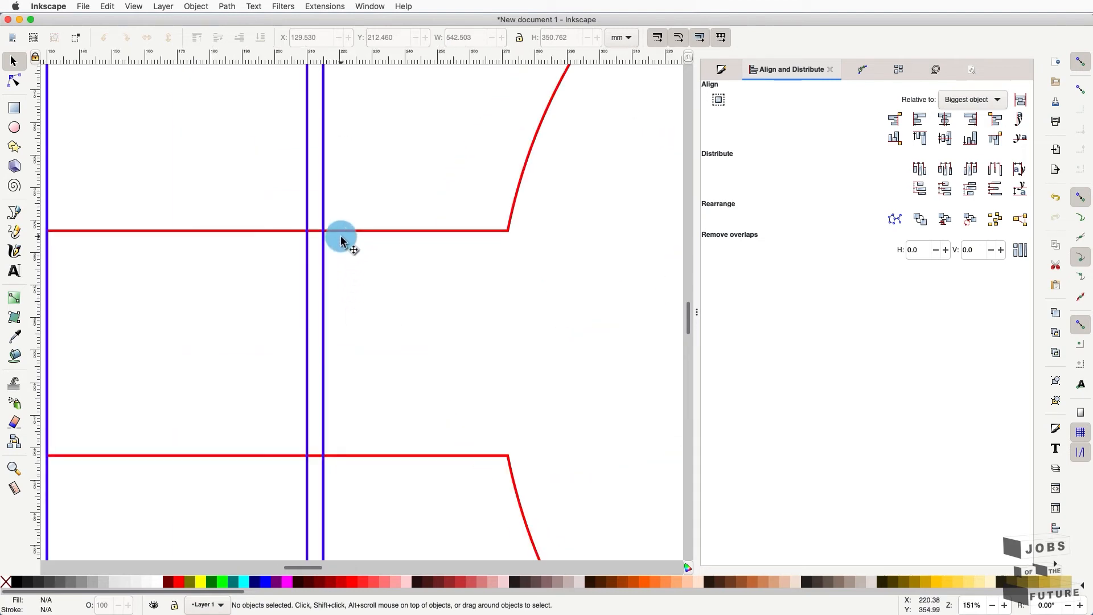
{"action": "left_click", "coordinate": [342, 238]}
{"action": "scroll", "coordinate": [343, 238], "scroll_direction": "down", "scroll_amount": 5}
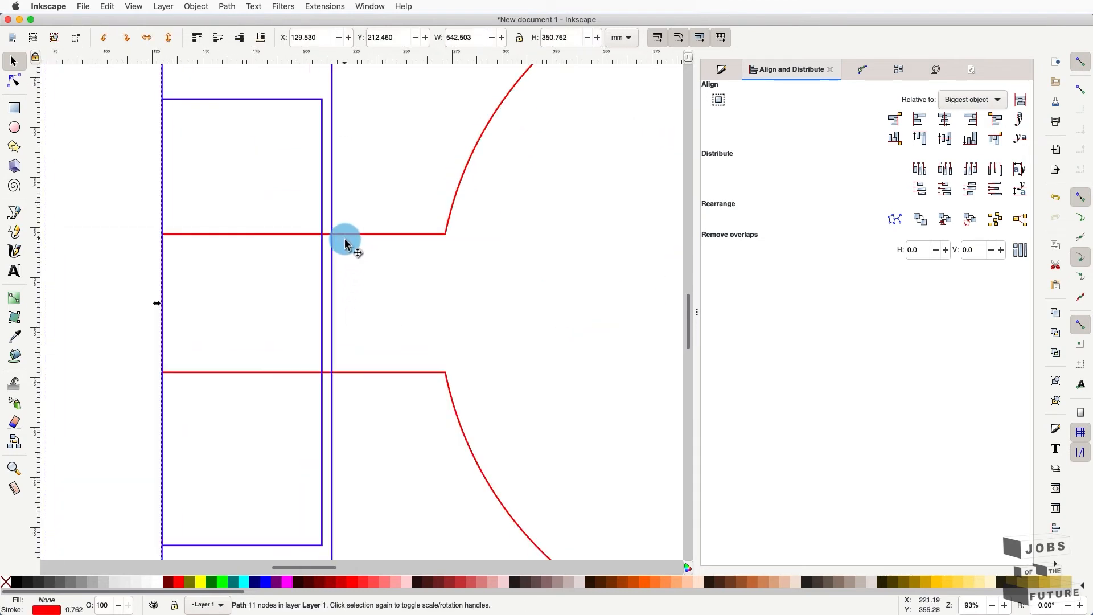
{"action": "left_click", "coordinate": [322, 225]}
{"action": "key", "text": "r"}
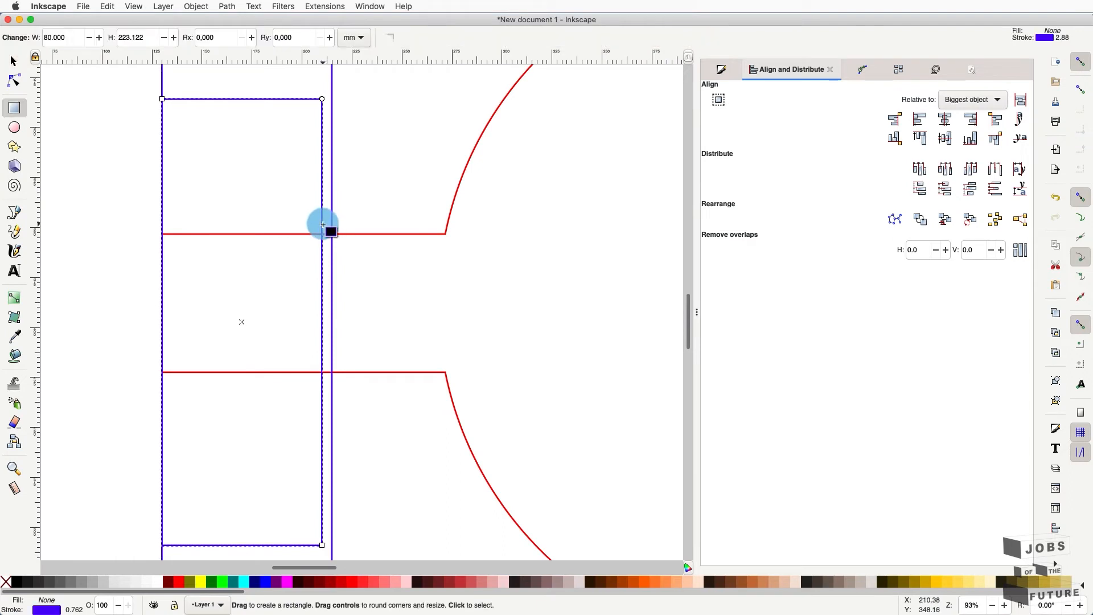
- Divide the red outline with the blue rectangle using Path > Division
{"action": "left_click", "coordinate": [14, 61]}
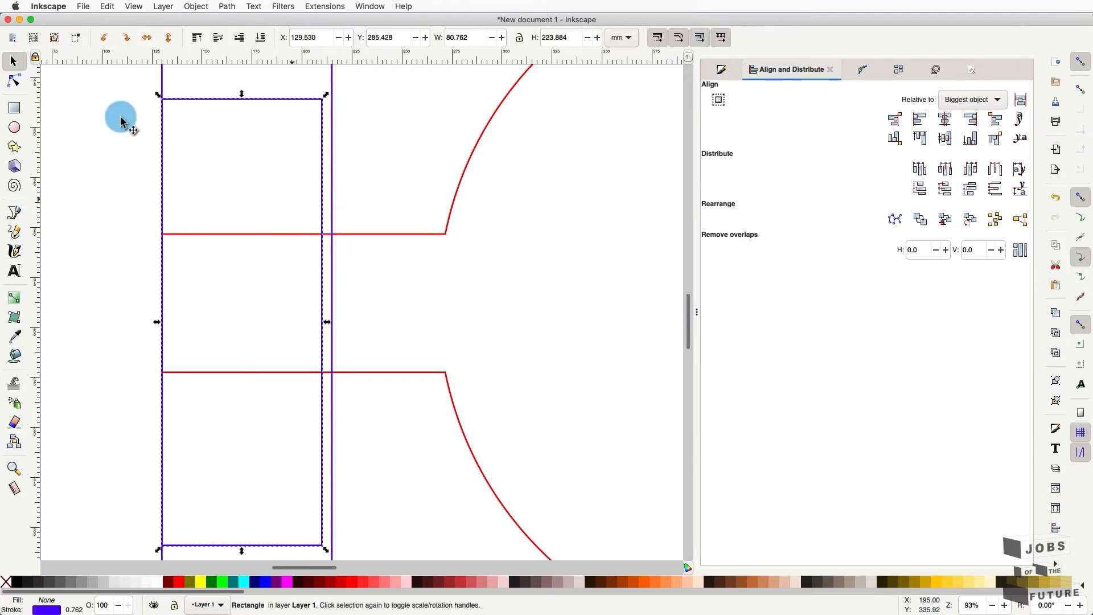
{"action": "left_click", "coordinate": [391, 232], "text": "shift"}
{"action": "left_click", "coordinate": [390, 233], "text": "shift"}
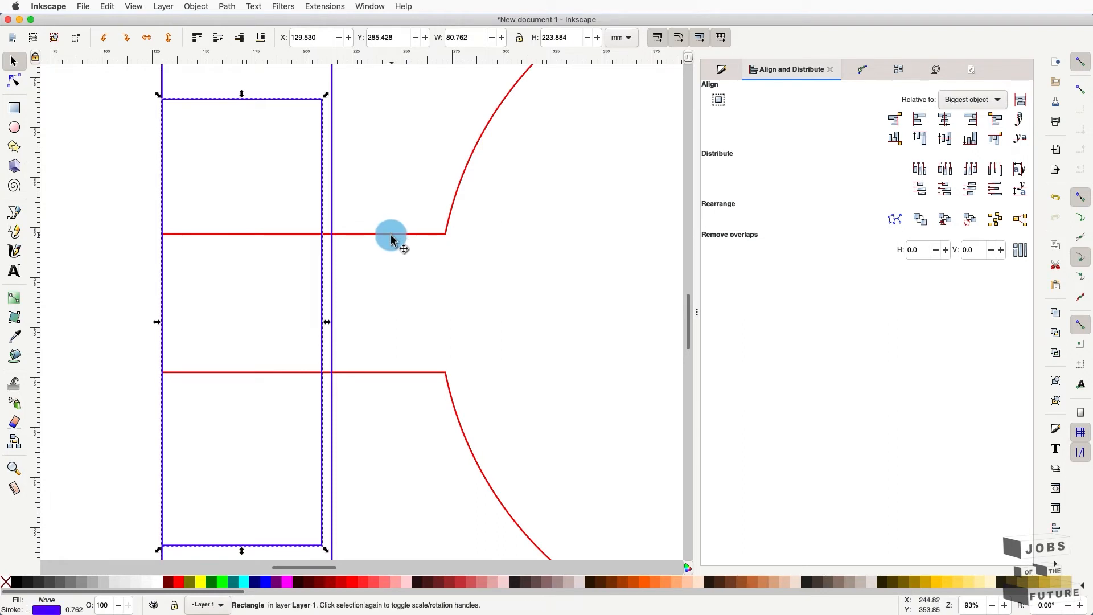
{"action": "left_click", "coordinate": [400, 237], "text": "shift"}
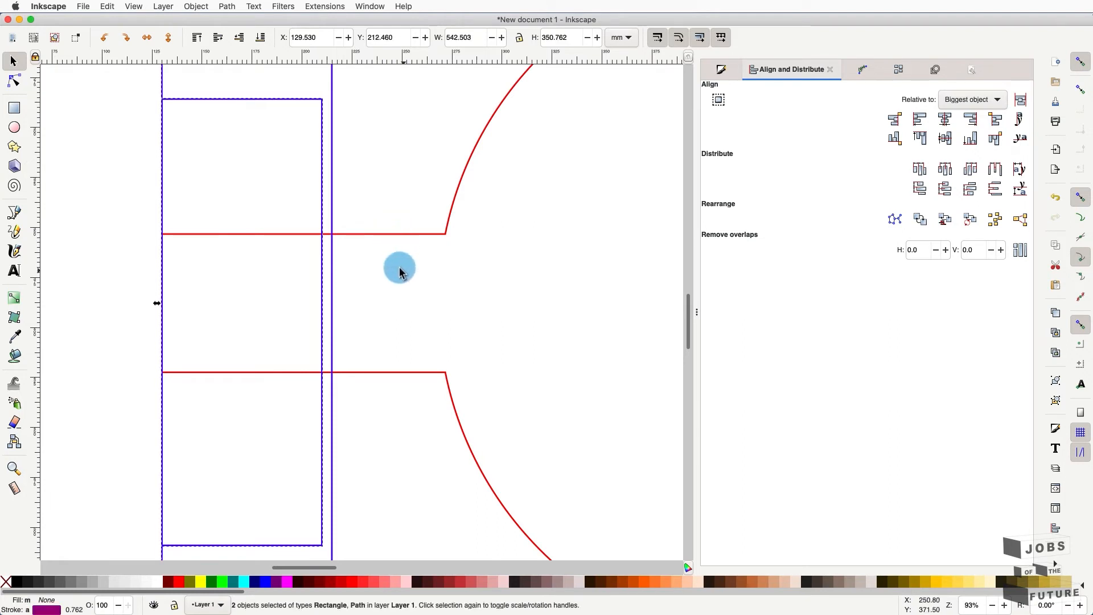
{"action": "scroll", "coordinate": [402, 273], "scroll_direction": "down", "scroll_amount": 1, "text": "ctrl"}
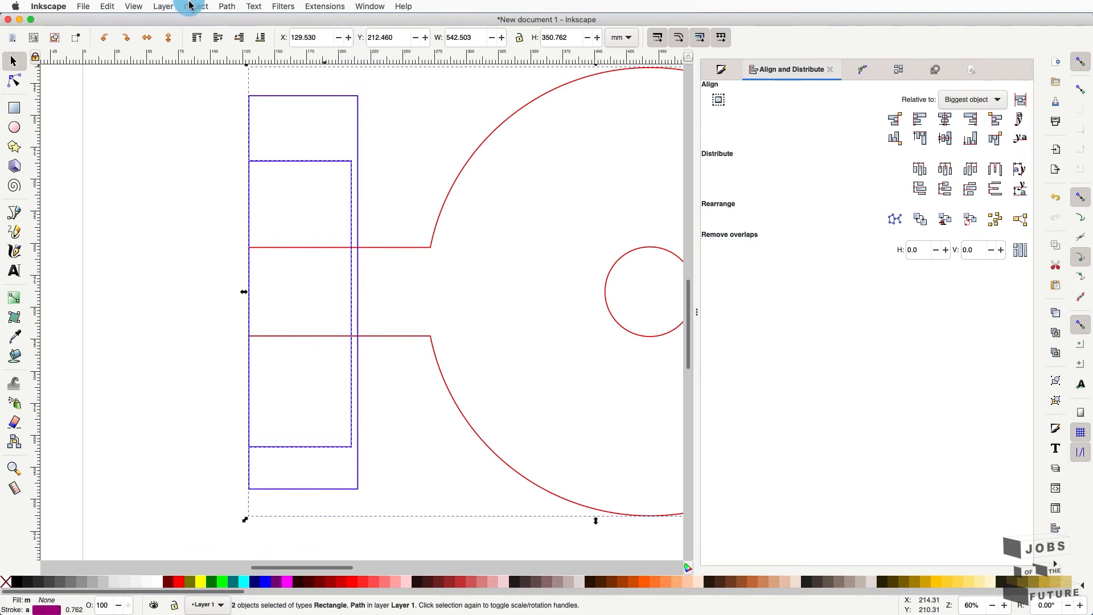
{"action": "left_click", "coordinate": [226, 7]}
{"action": "left_click", "coordinate": [240, 104]}
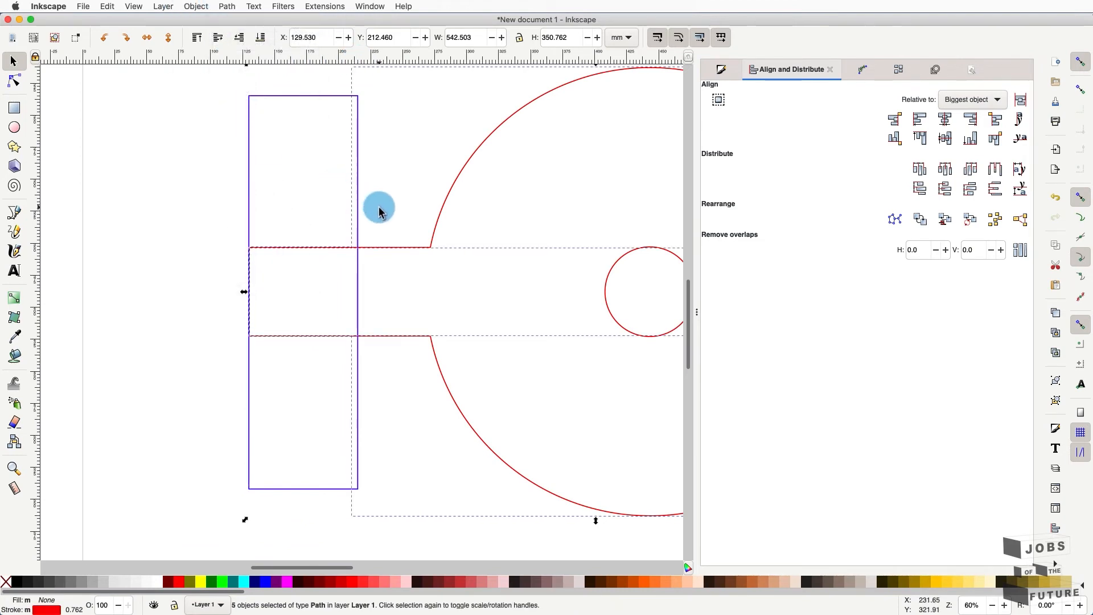
- Select the purple rectangle with the upper and lower red pieces for another path operation
{"action": "left_click", "coordinate": [357, 220]}
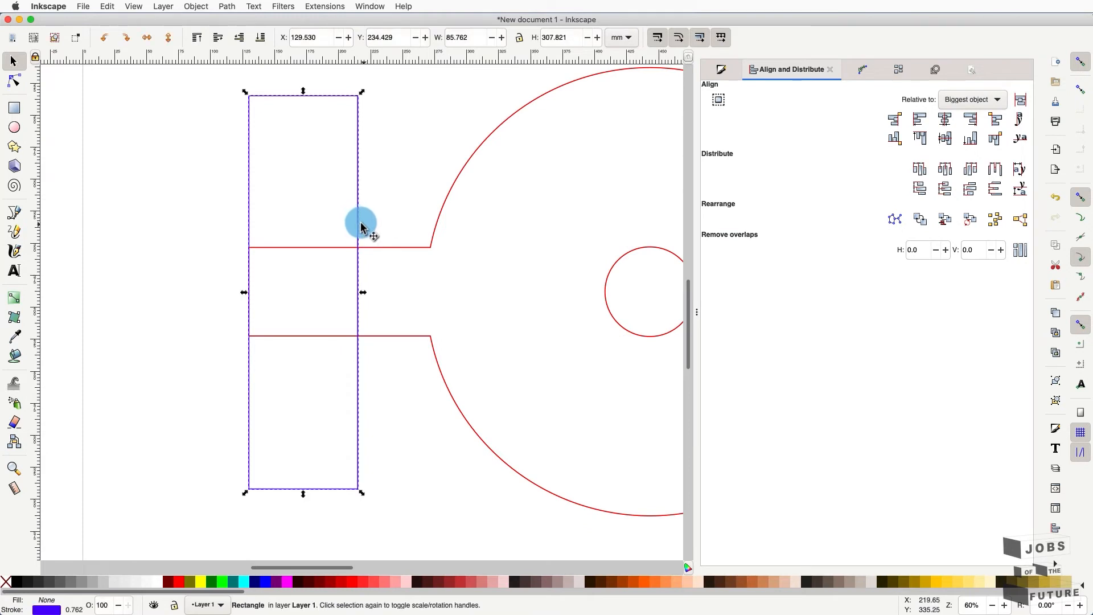
{"action": "left_click", "coordinate": [406, 249], "text": "shift"}
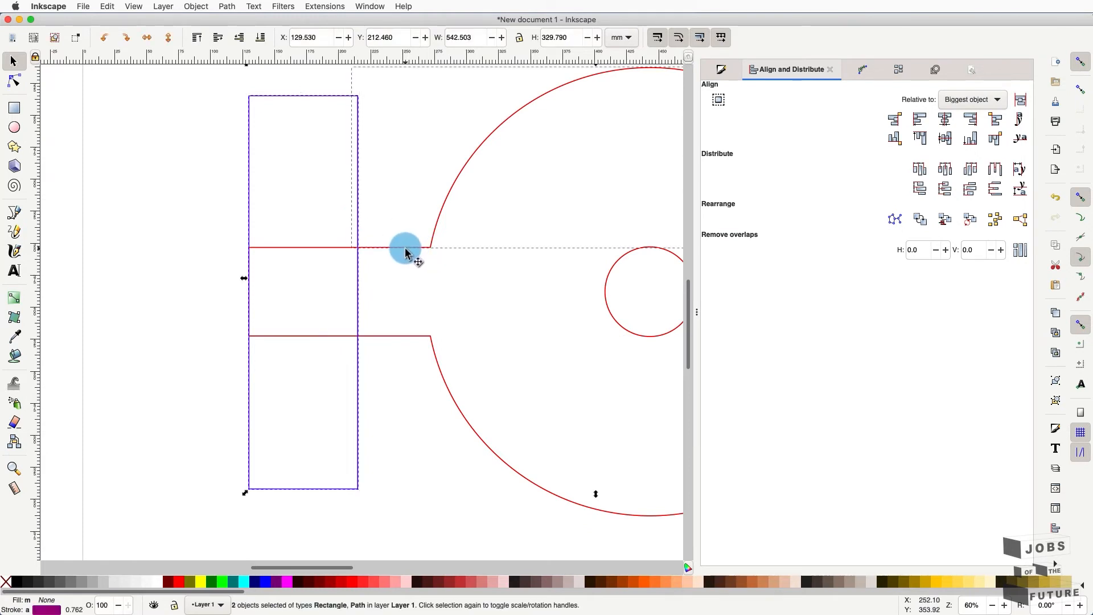
{"action": "left_click", "coordinate": [399, 342], "text": "shift"}
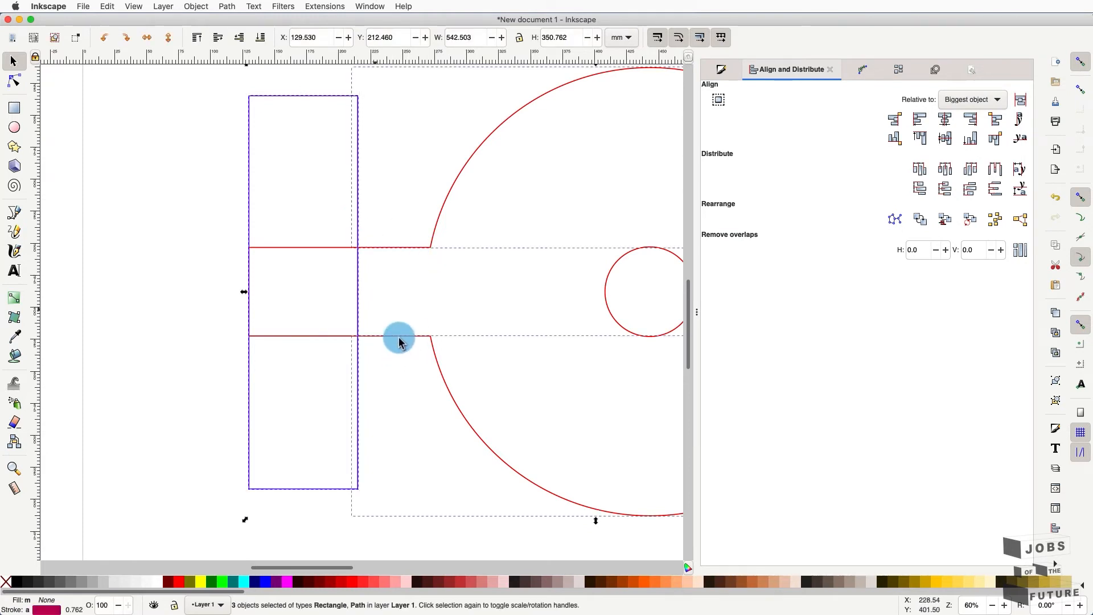
{"action": "left_click", "coordinate": [188, 4]}
{"action": "mouse_move", "coordinate": [226, 6]}
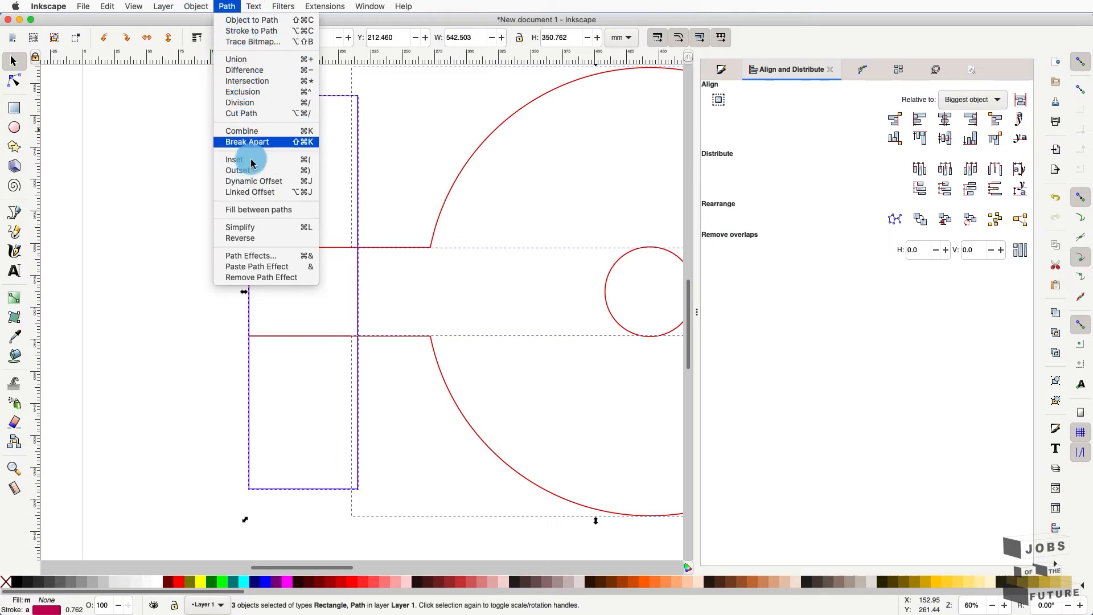
{"action": "left_click", "coordinate": [250, 112]}
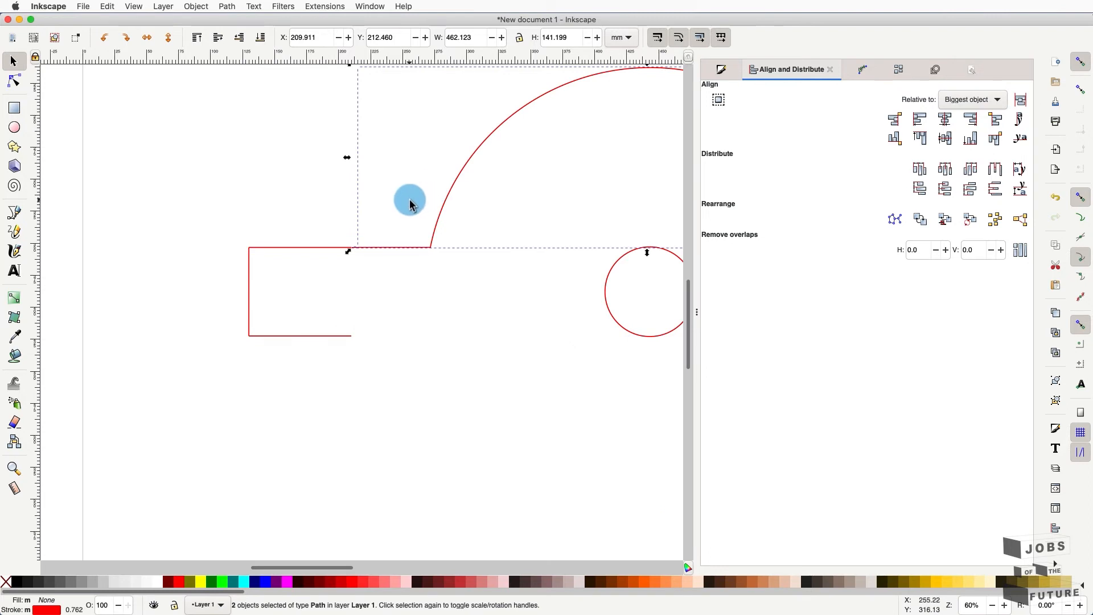
{"action": "left_click", "coordinate": [367, 339]}
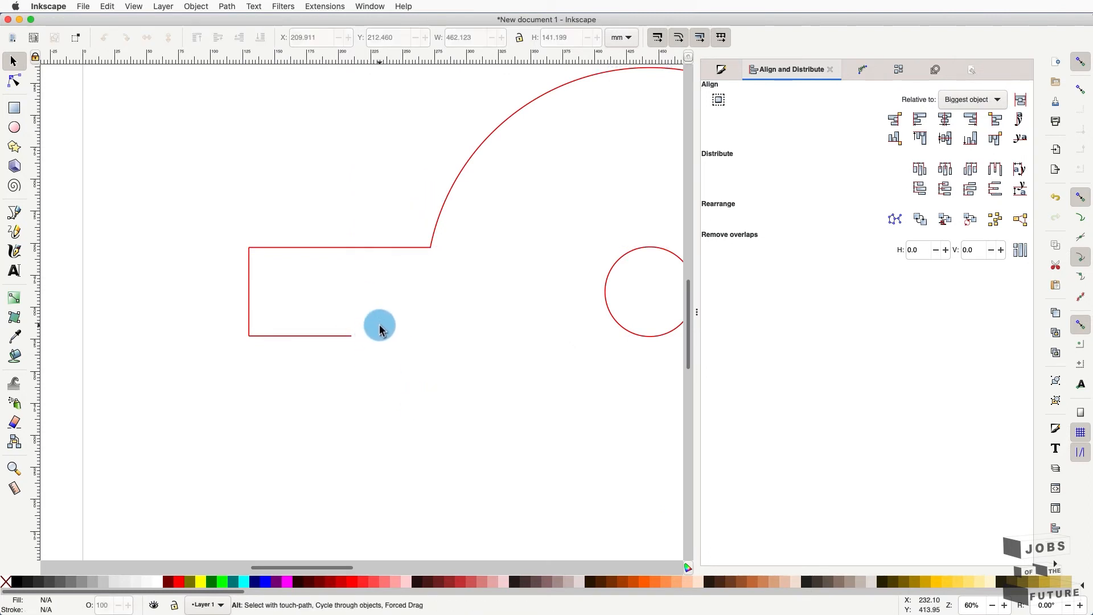
{"action": "key", "text": "ctrl+z"}
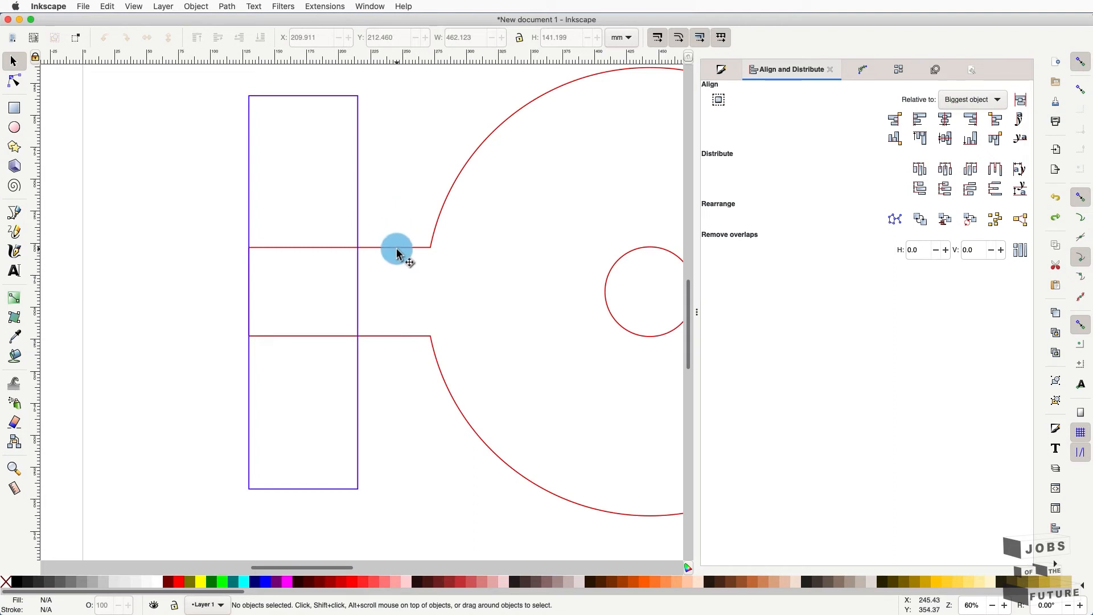
{"action": "left_click", "coordinate": [396, 252]}
{"action": "left_click", "coordinate": [359, 234], "text": "shift"}
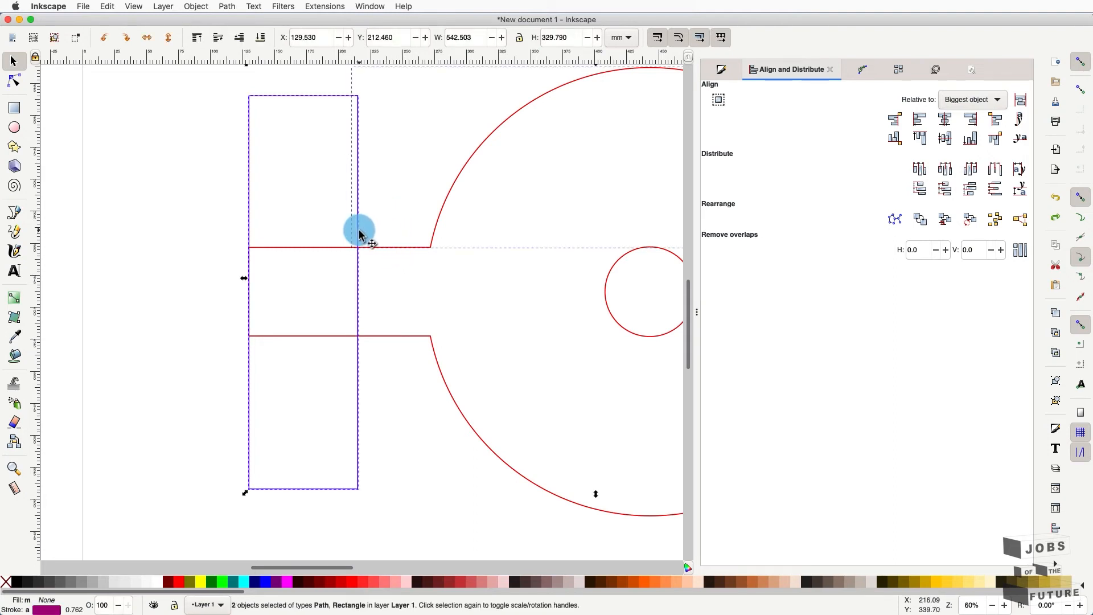
{"action": "left_click", "coordinate": [131, 5]}
{"action": "left_click", "coordinate": [226, 6]}
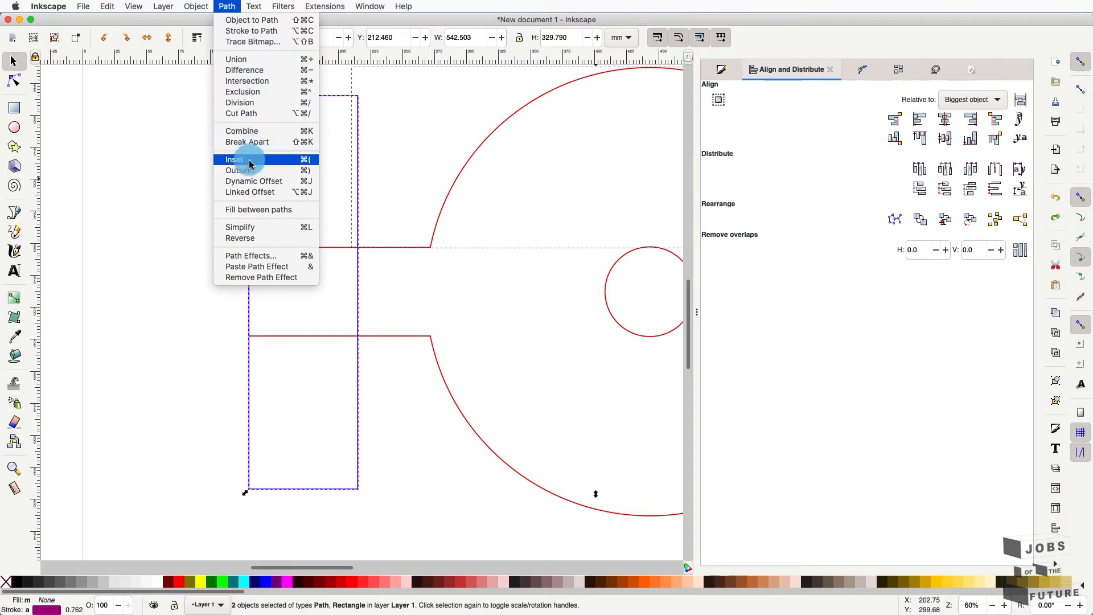
{"action": "left_click", "coordinate": [254, 113]}
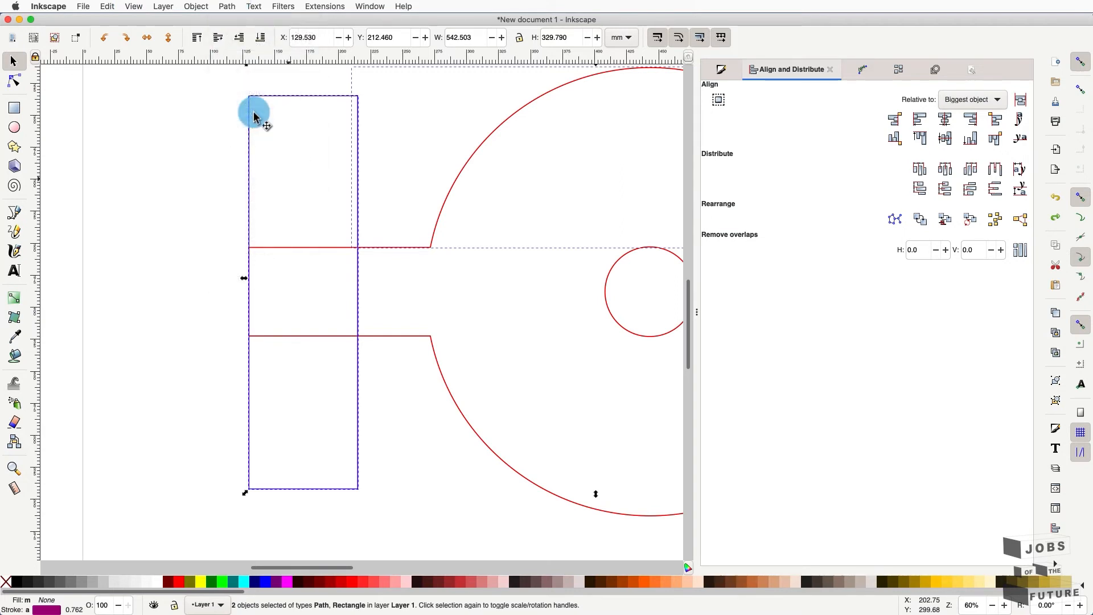
{"action": "left_click", "coordinate": [387, 337]}
{"action": "key", "text": "n"}
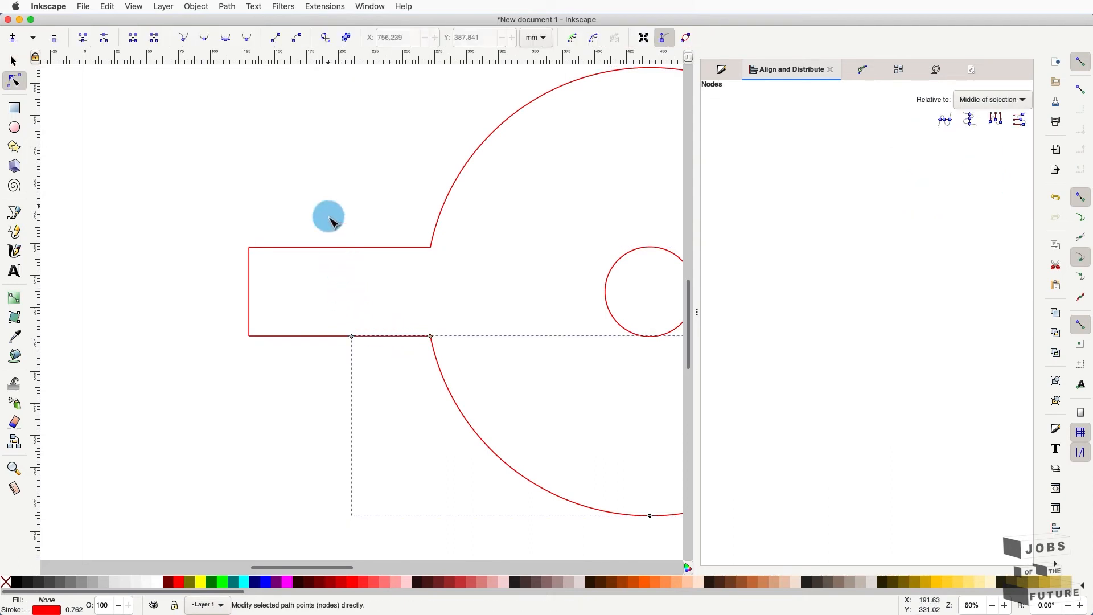
{"action": "left_click", "coordinate": [339, 198]}
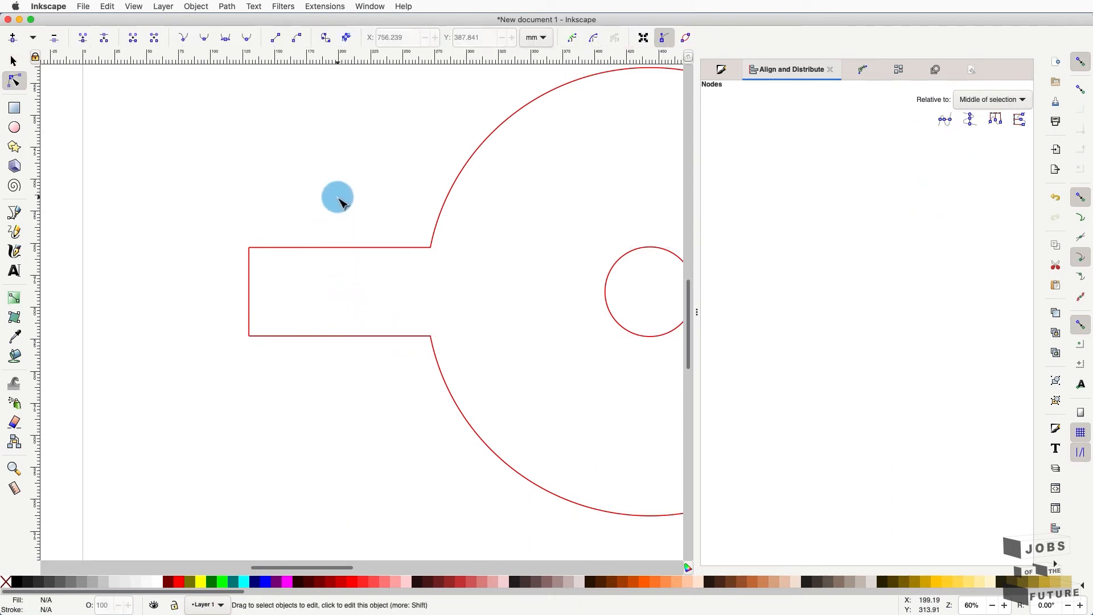
{"action": "key", "text": "ctrl+z"}
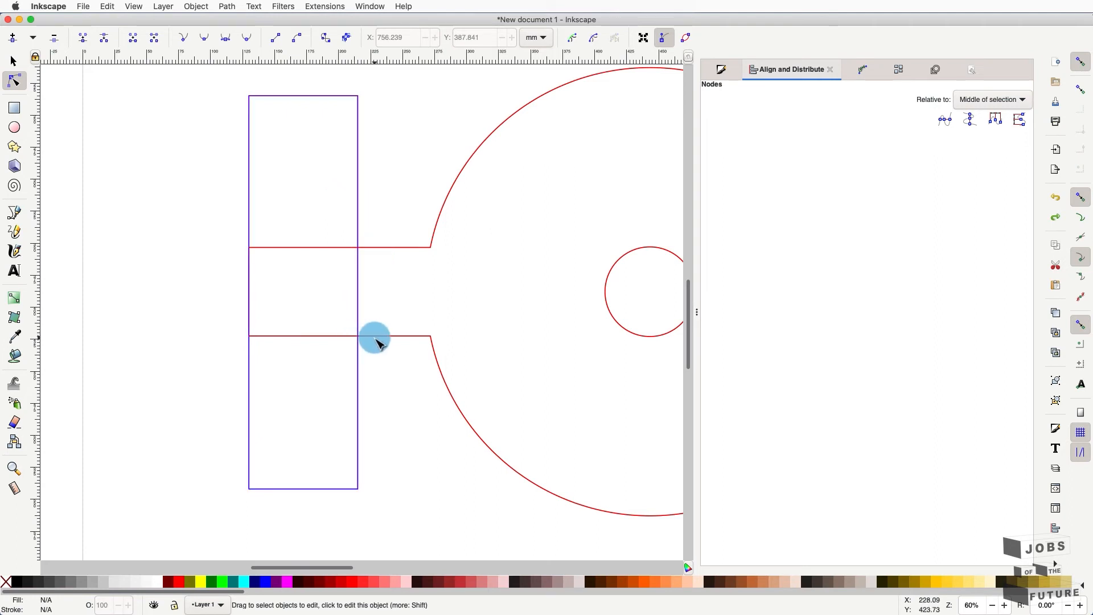
{"action": "left_click", "coordinate": [376, 340]}
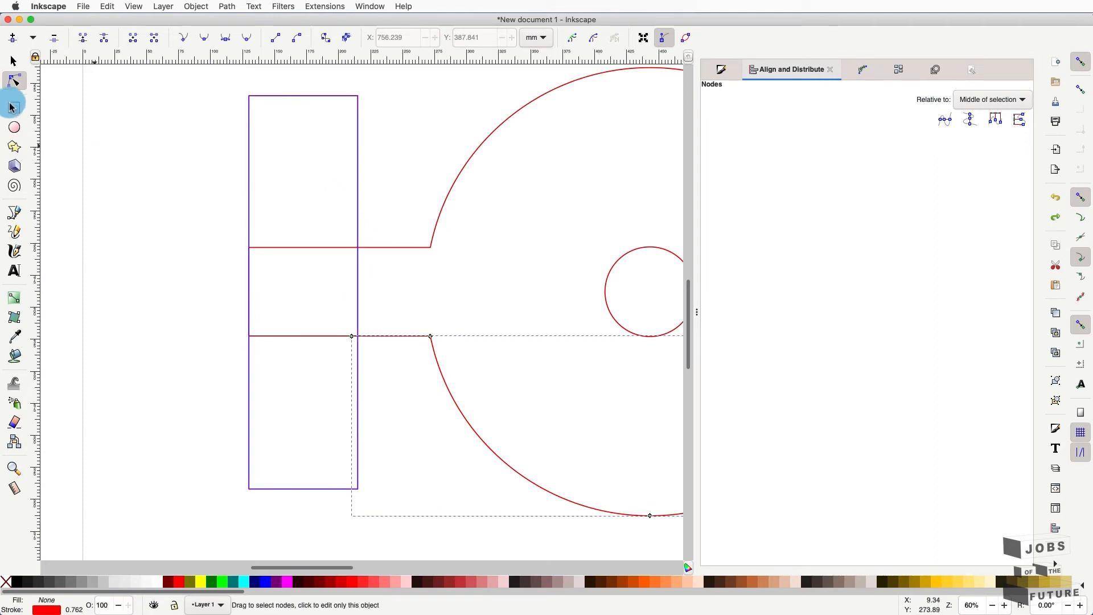
{"action": "left_click", "coordinate": [14, 61]}
{"action": "left_click", "coordinate": [393, 251], "text": "shift"}
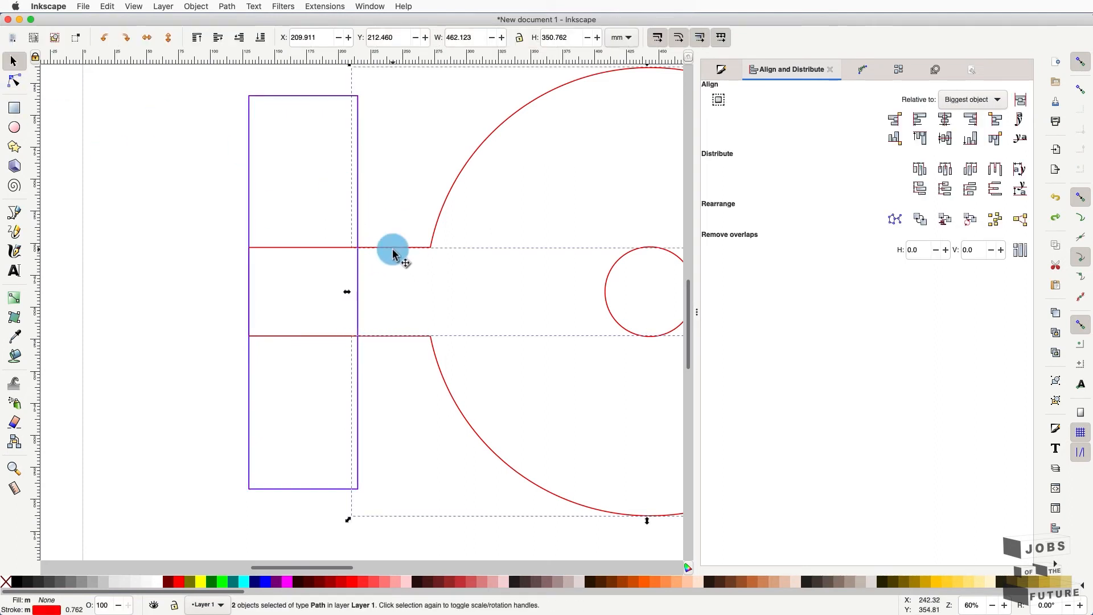
{"action": "left_click", "coordinate": [258, 100], "text": "shift"}
{"action": "left_click", "coordinate": [211, 7]}
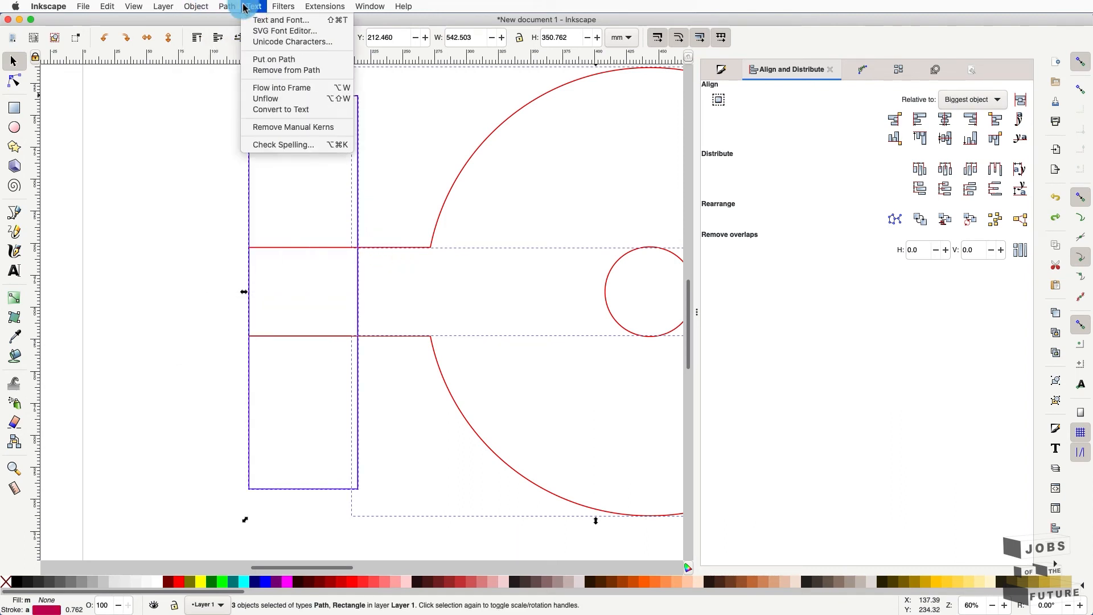
{"action": "mouse_move", "coordinate": [226, 6]}
{"action": "left_click", "coordinate": [240, 114]}
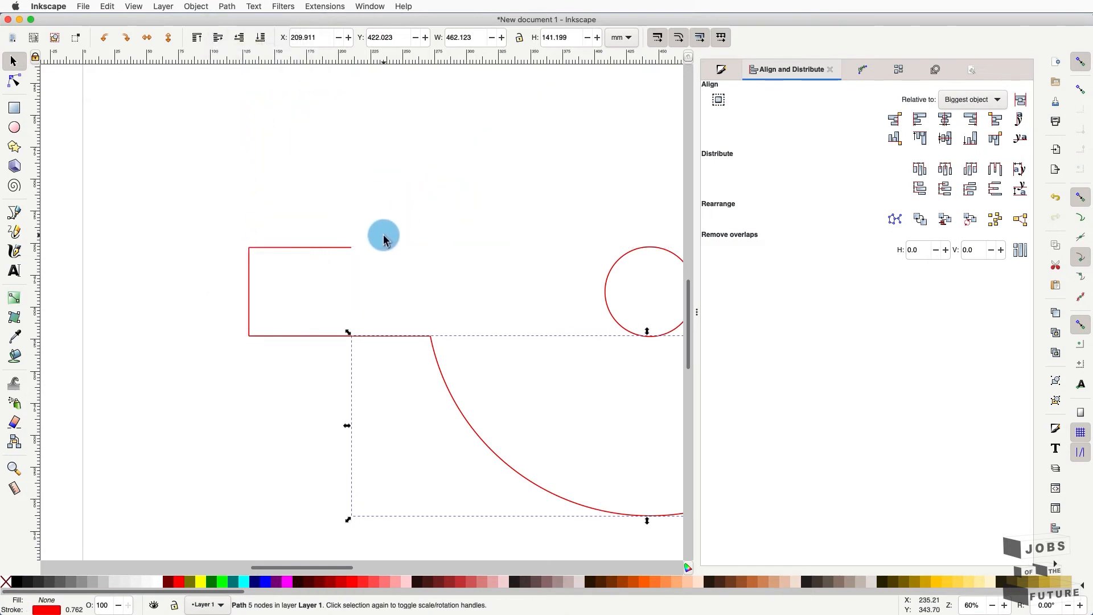
{"action": "left_click", "coordinate": [379, 246]}
{"action": "key", "text": "ctrl+z"}
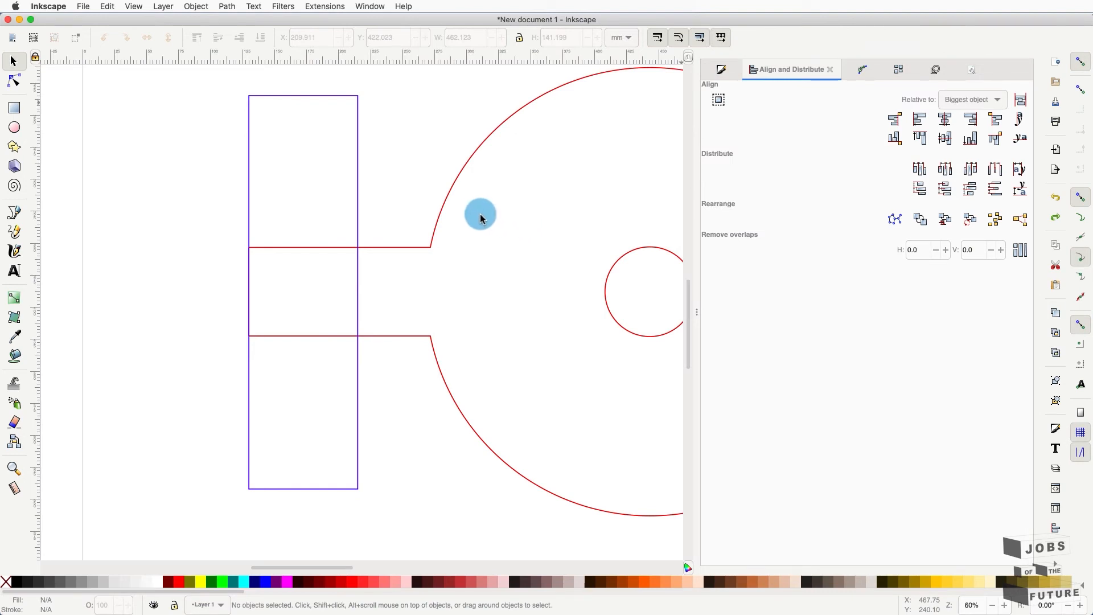
- Select the red arc pieces and the blue rectangle in turn to identify each one
{"action": "left_click", "coordinate": [443, 218]}
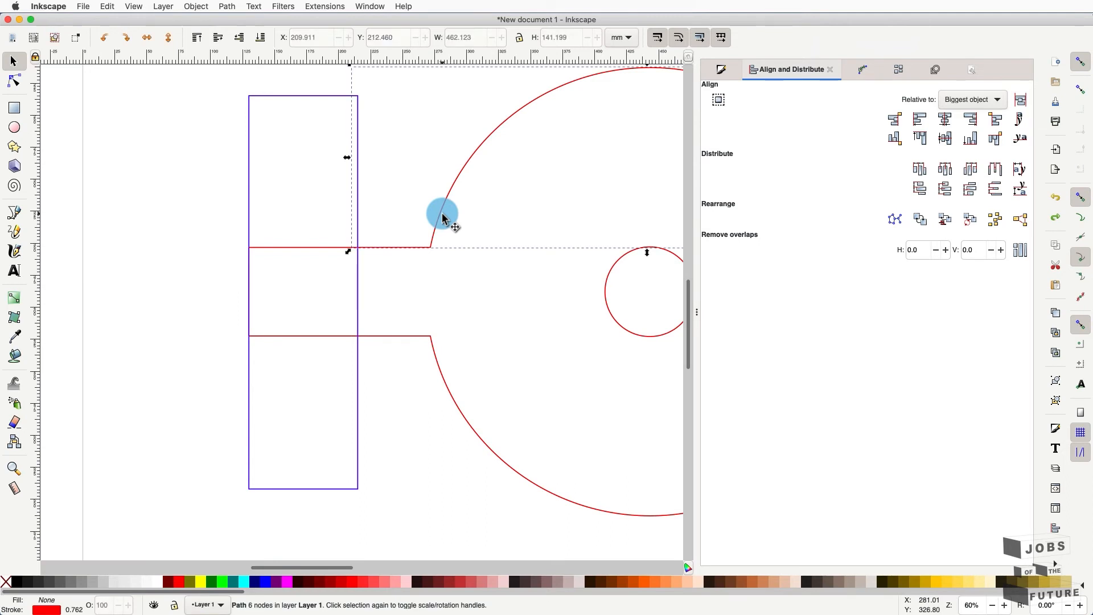
{"action": "left_click", "coordinate": [434, 349], "text": "shift"}
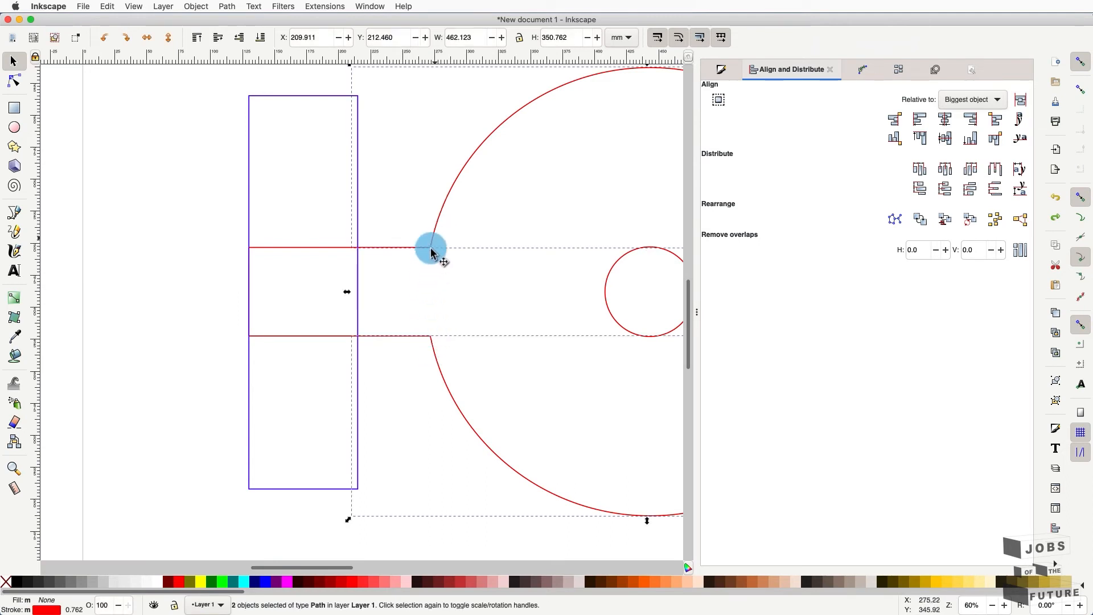
{"action": "left_click", "coordinate": [444, 233]}
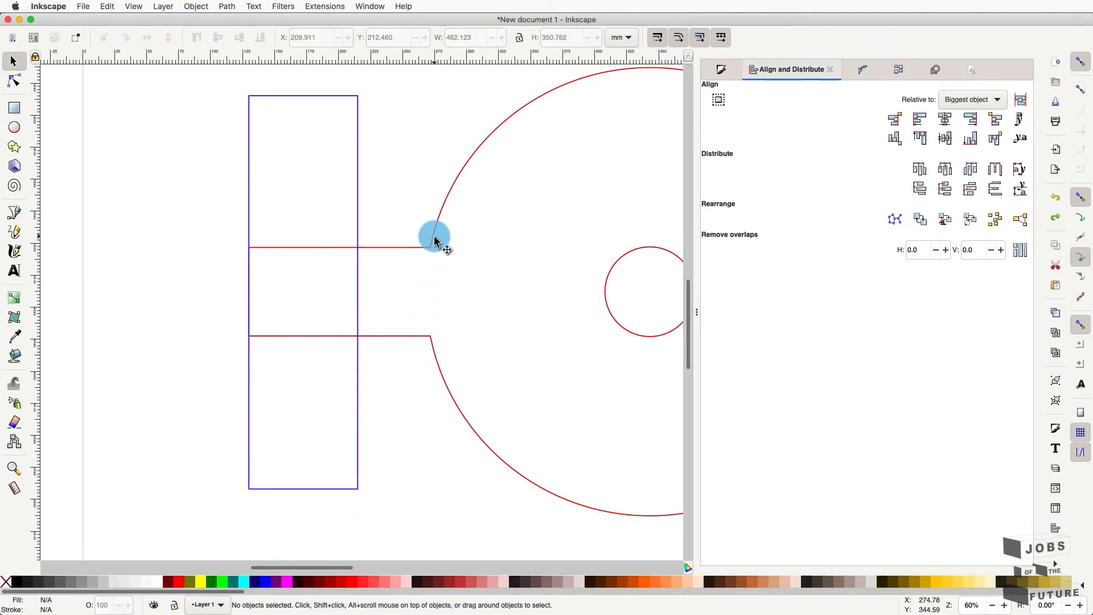
{"action": "left_click", "coordinate": [434, 239]}
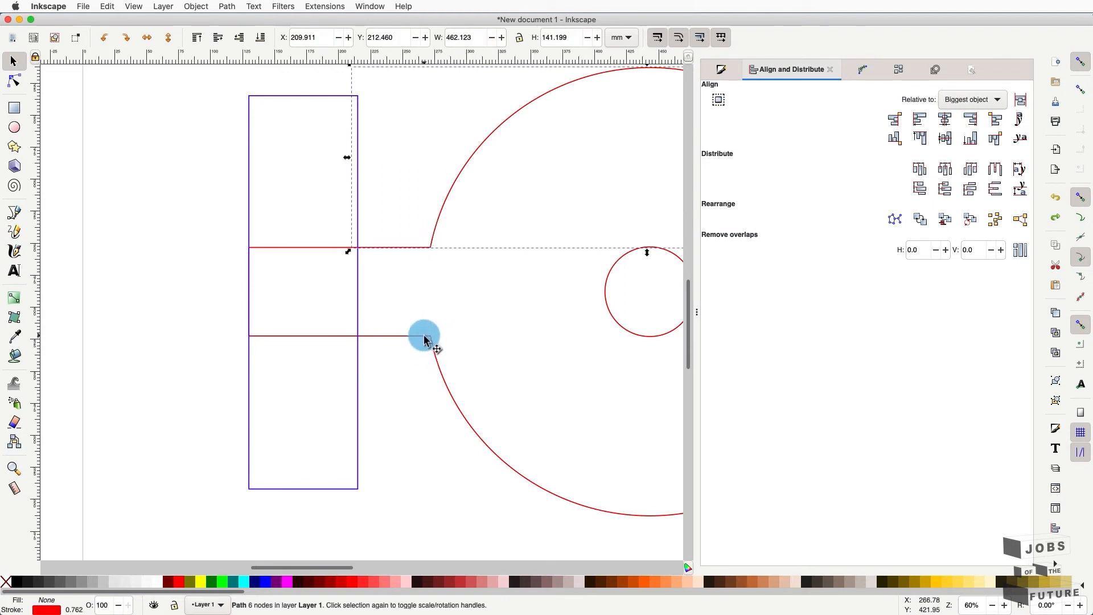
{"action": "left_click", "coordinate": [395, 302]}
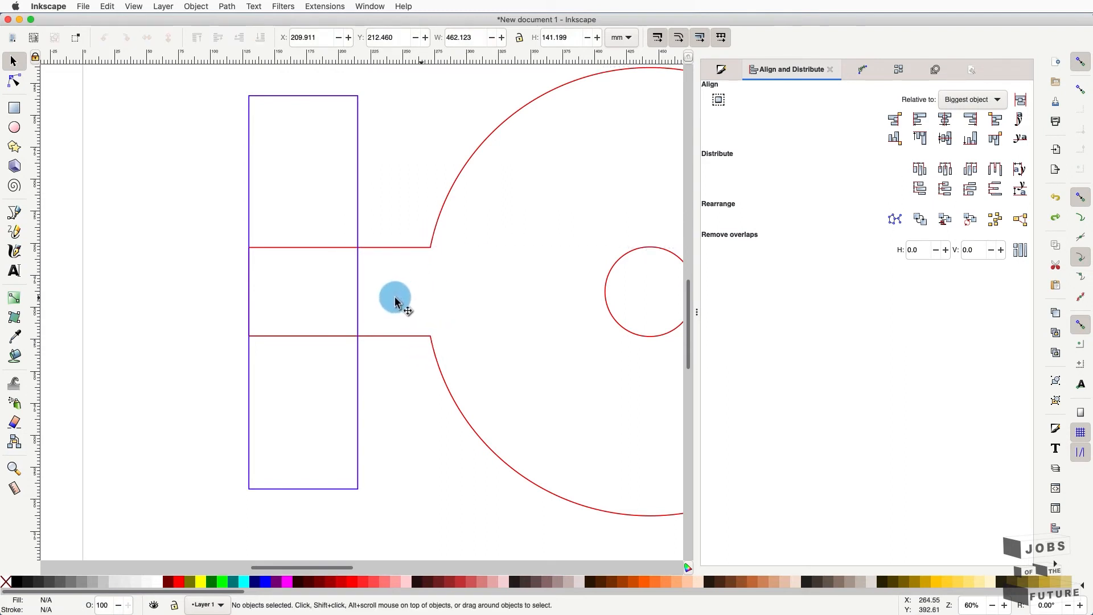
{"action": "left_click", "coordinate": [358, 310]}
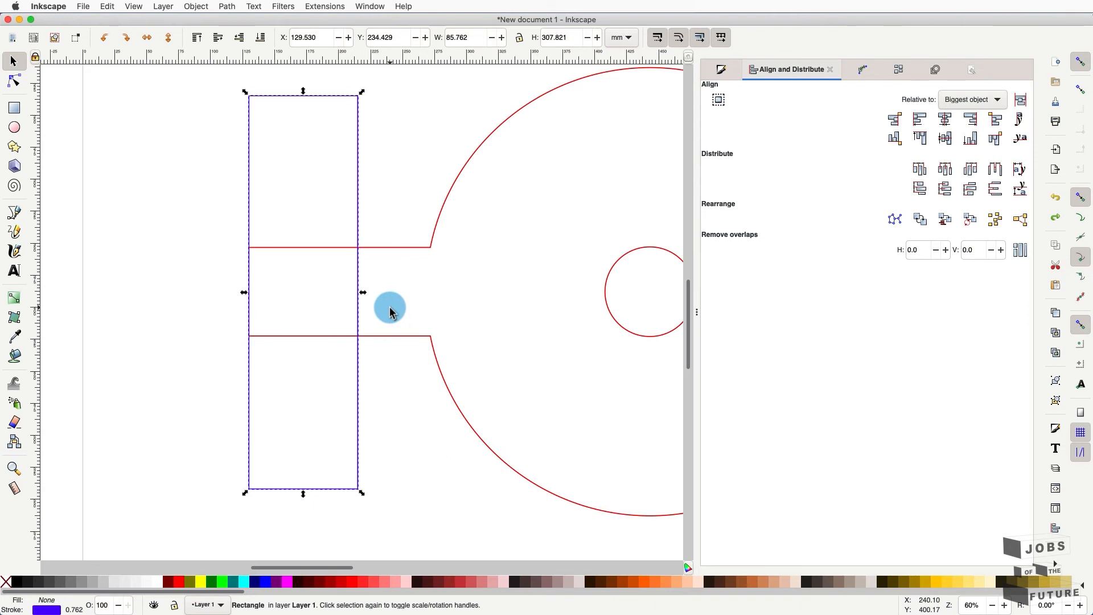
{"action": "key", "text": "alt"}
{"action": "left_click_drag", "start_coordinate": [390, 312], "coordinate": [397, 237]}
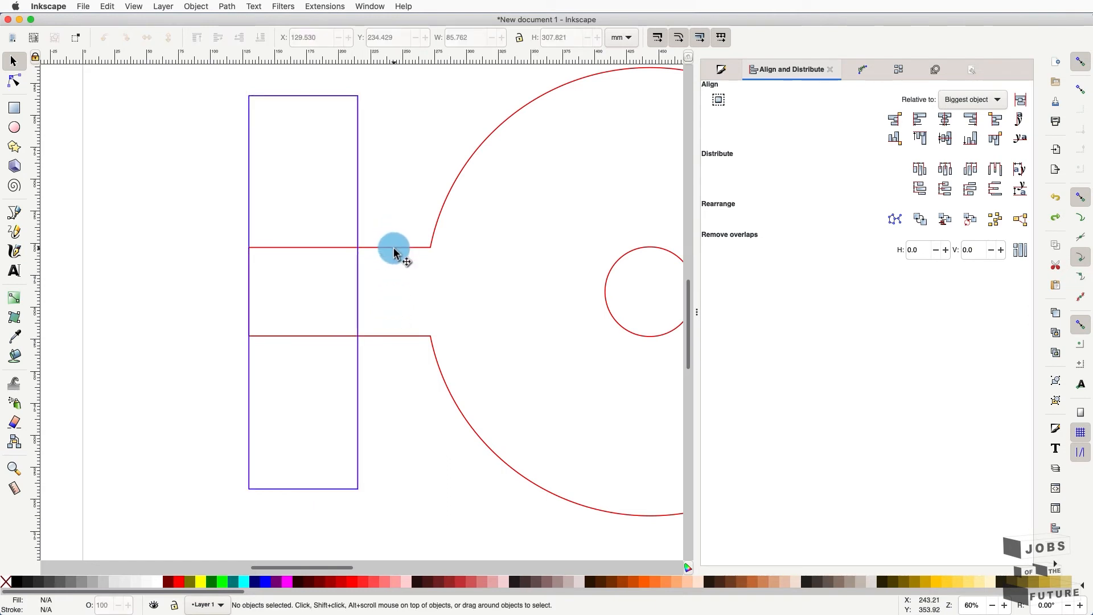
- Cut the blue rectangle with the upper red arc path using Path > Cut Path
{"action": "left_click", "coordinate": [394, 248]}
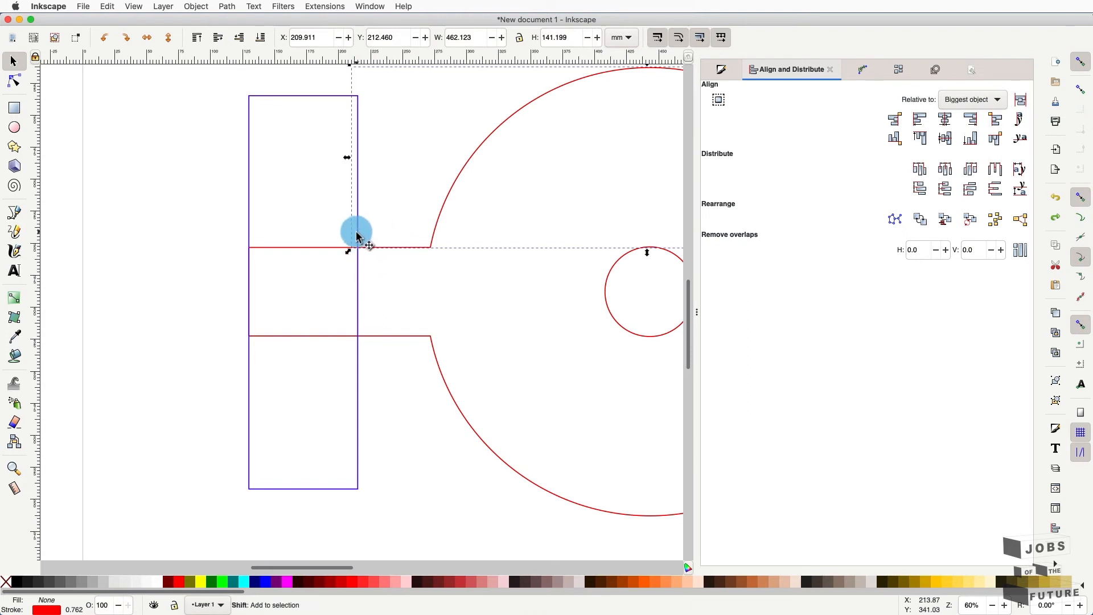
{"action": "left_click", "coordinate": [359, 232]}
{"action": "key", "text": "shift"}
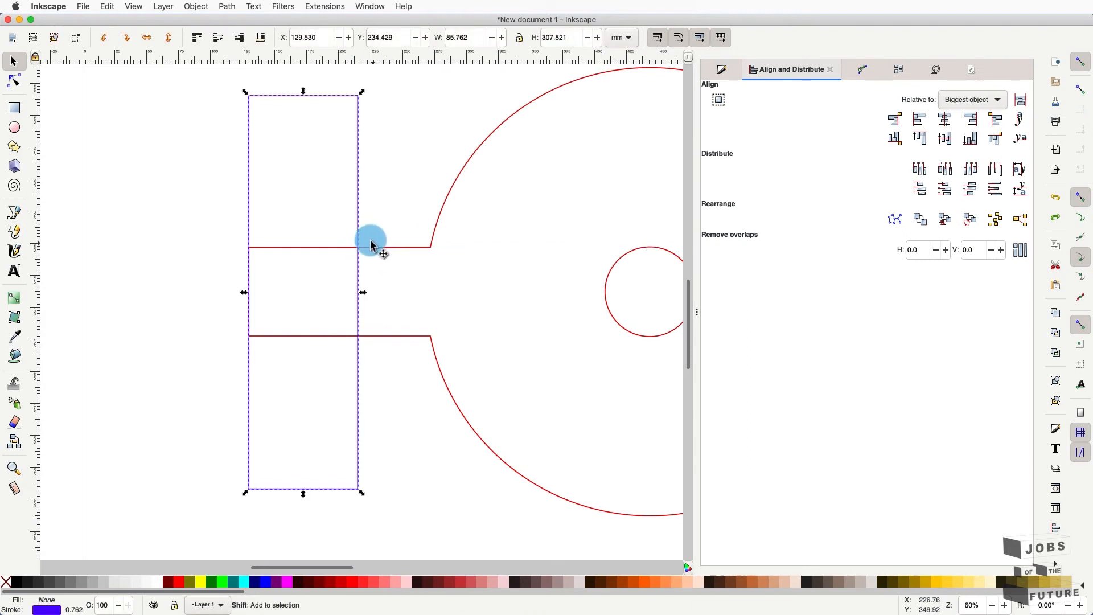
{"action": "left_click", "coordinate": [375, 249], "text": "shift"}
{"action": "left_click", "coordinate": [227, 6]}
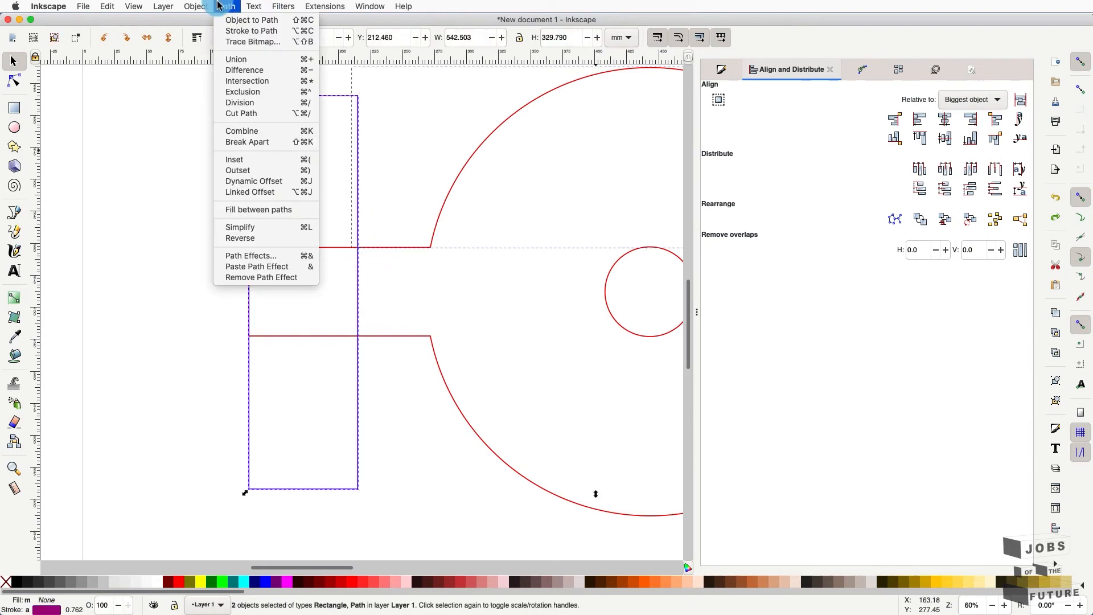
{"action": "left_click", "coordinate": [240, 113]}
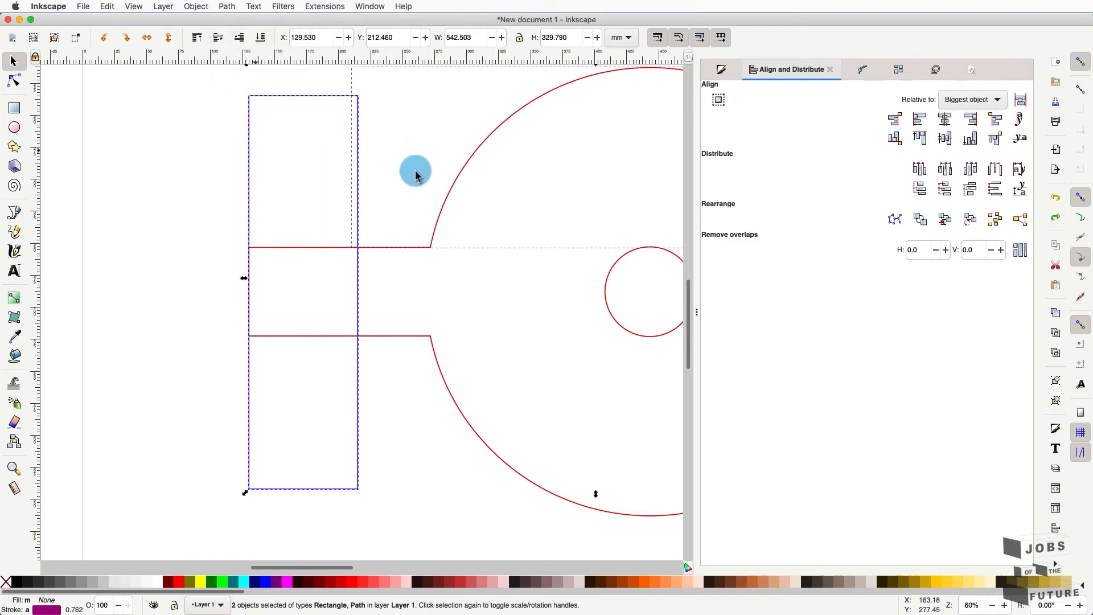
{"action": "left_click", "coordinate": [405, 190]}
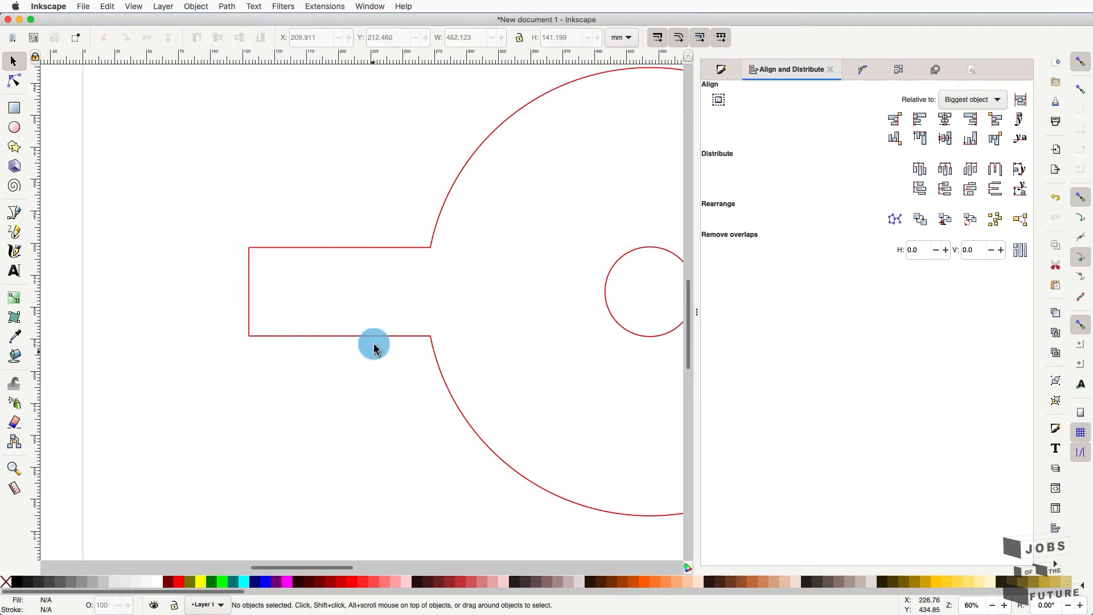
{"action": "key", "text": "alt"}
- Align the tall rectangle's left edge to the outline, relative to Selection Area
{"action": "left_click", "coordinate": [307, 325], "text": "alt"}
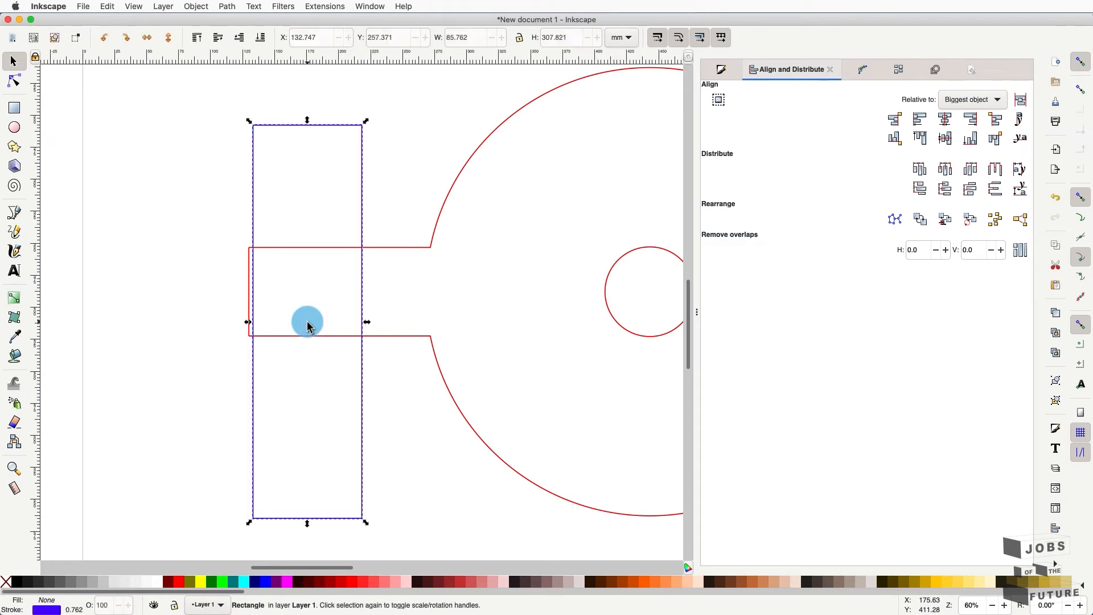
{"action": "key", "text": "shift"}
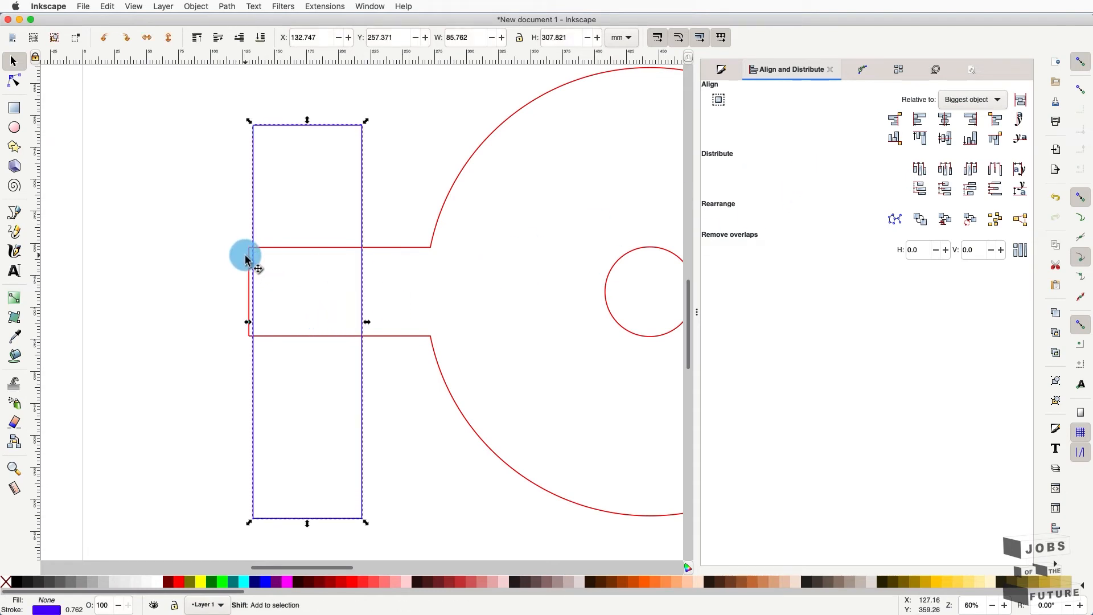
{"action": "left_click", "coordinate": [246, 260], "text": "shift"}
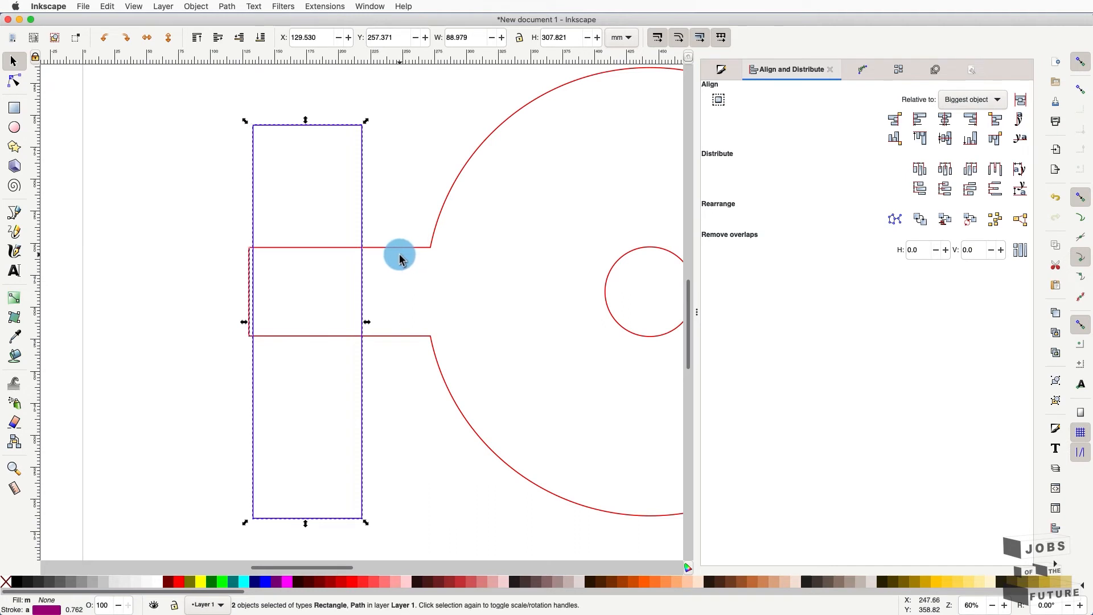
{"action": "left_click", "coordinate": [967, 100]}
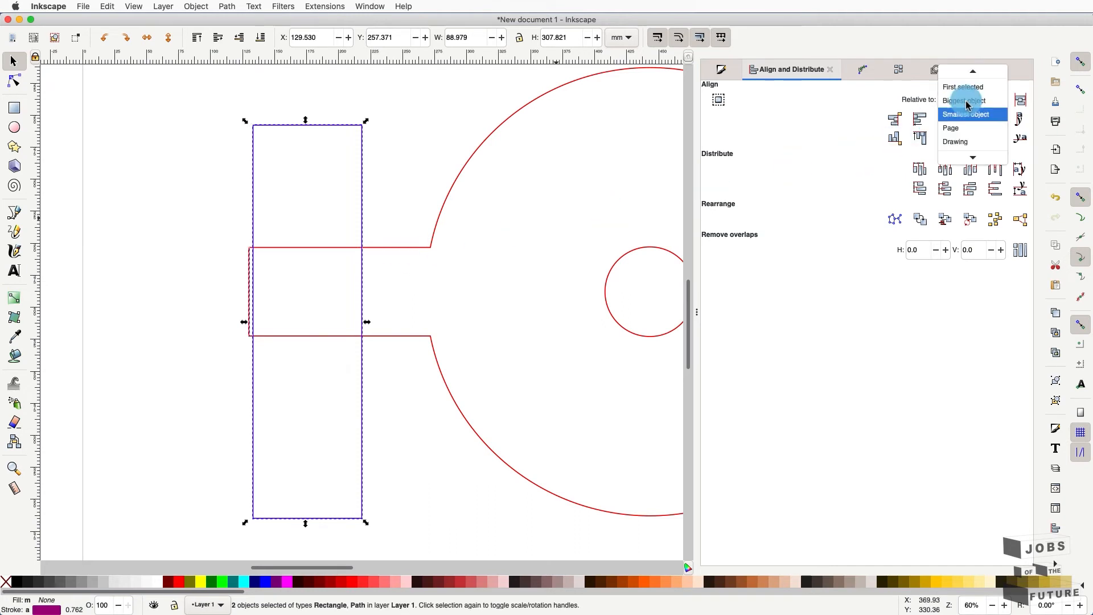
{"action": "left_click", "coordinate": [965, 143]}
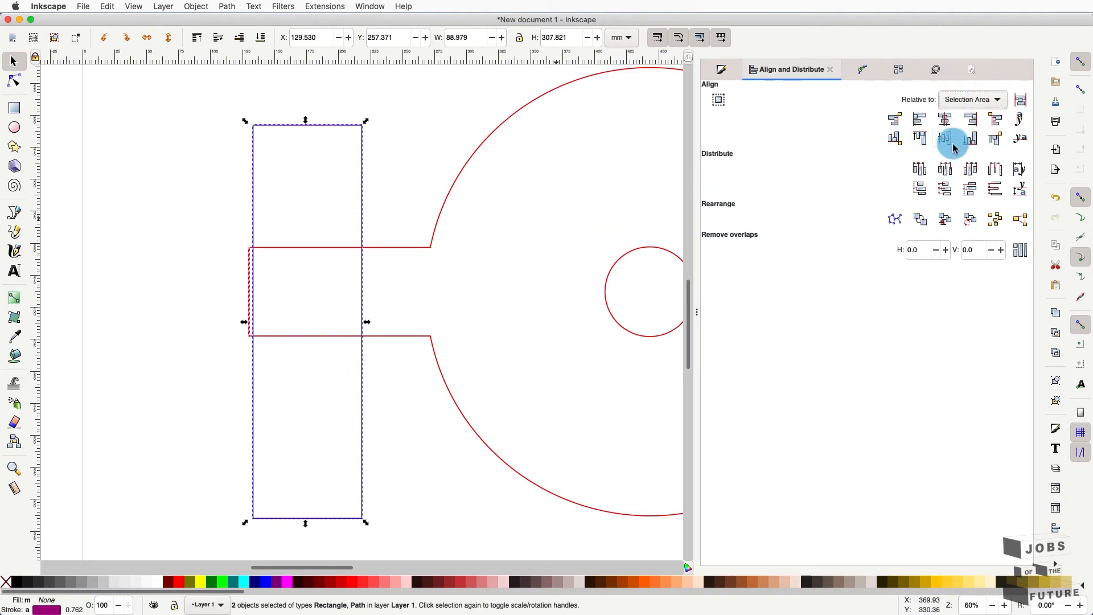
{"action": "left_click", "coordinate": [911, 121]}
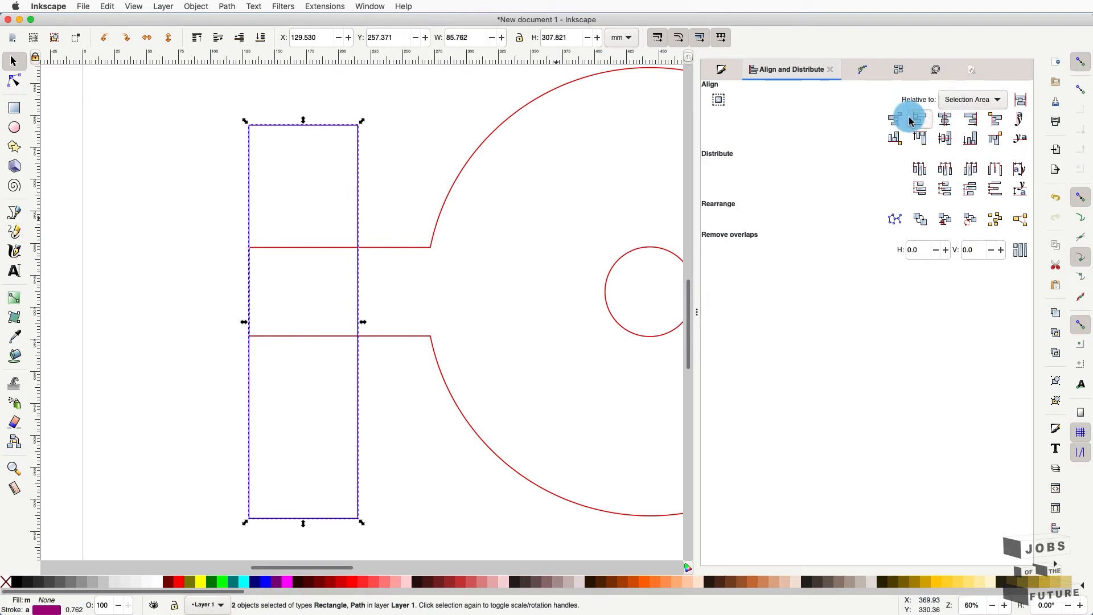
- Reselect the outline and rectangle without running a path operation, then undo the alignment
{"action": "left_click", "coordinate": [473, 277]}
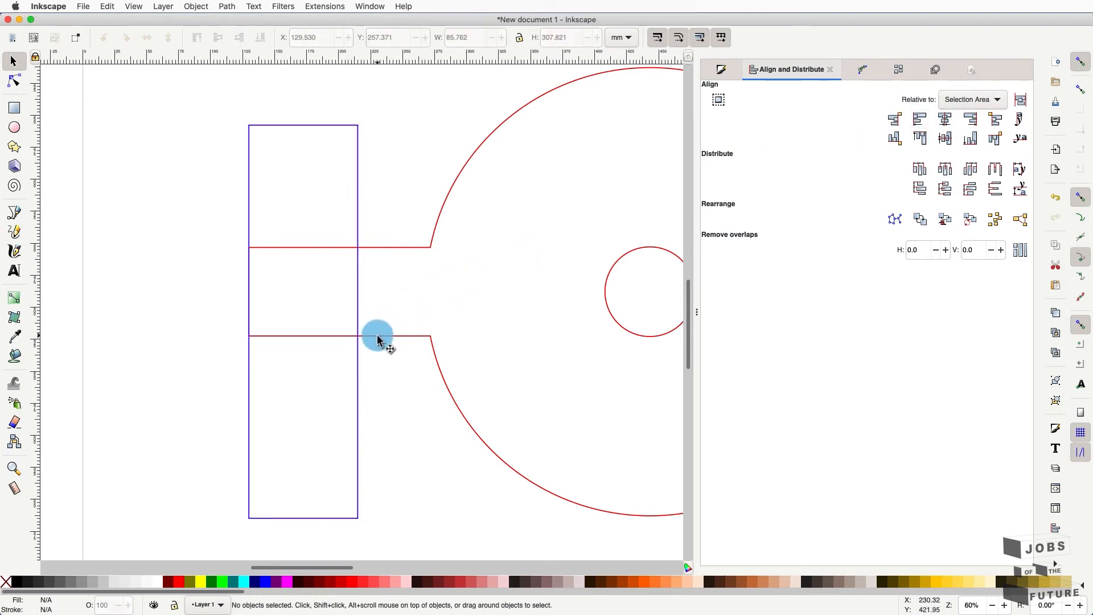
{"action": "left_click", "coordinate": [378, 338]}
{"action": "left_click", "coordinate": [358, 325], "text": "shift"}
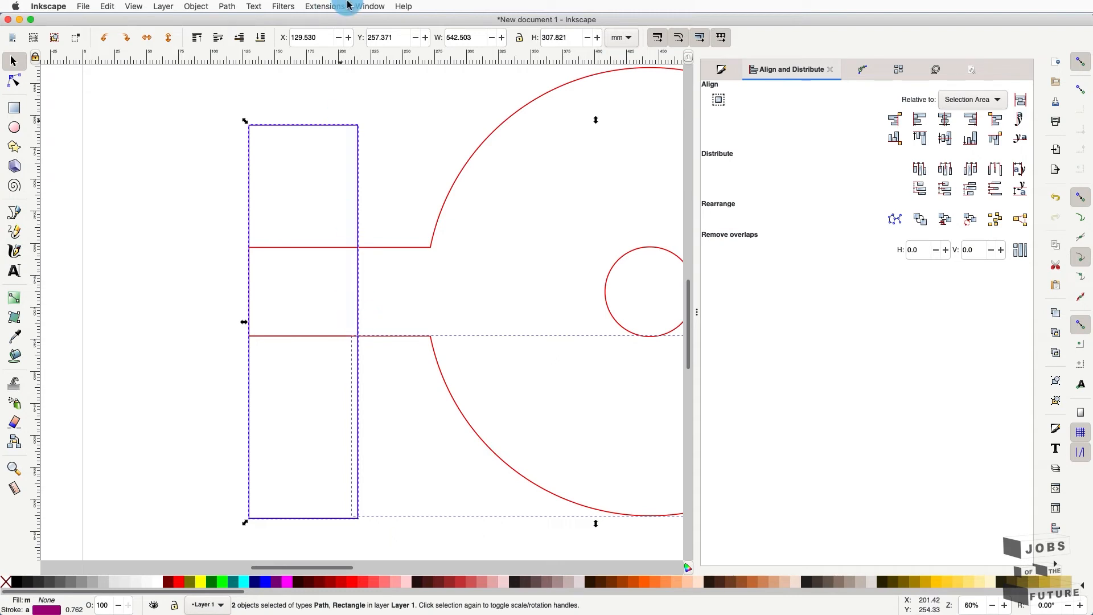
{"action": "left_click", "coordinate": [227, 6]}
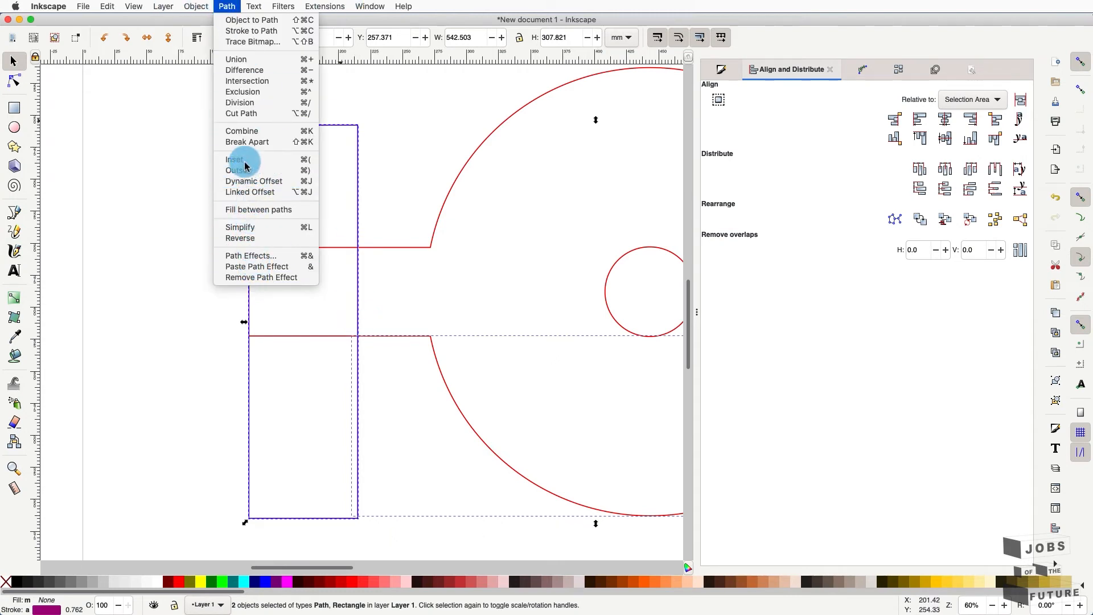
{"action": "left_click", "coordinate": [409, 183]}
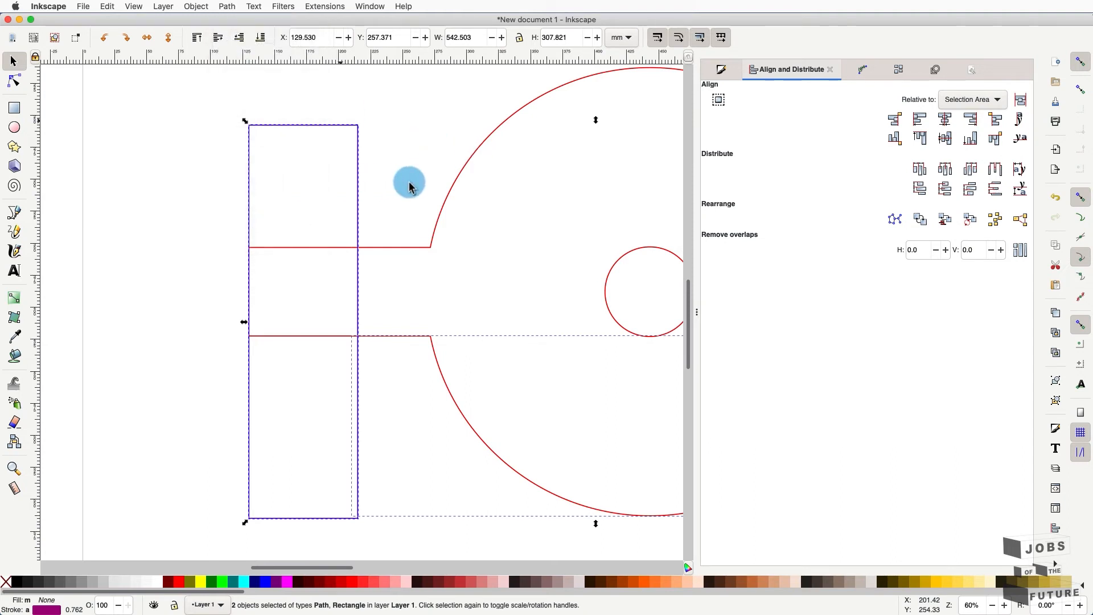
{"action": "left_click", "coordinate": [409, 183]}
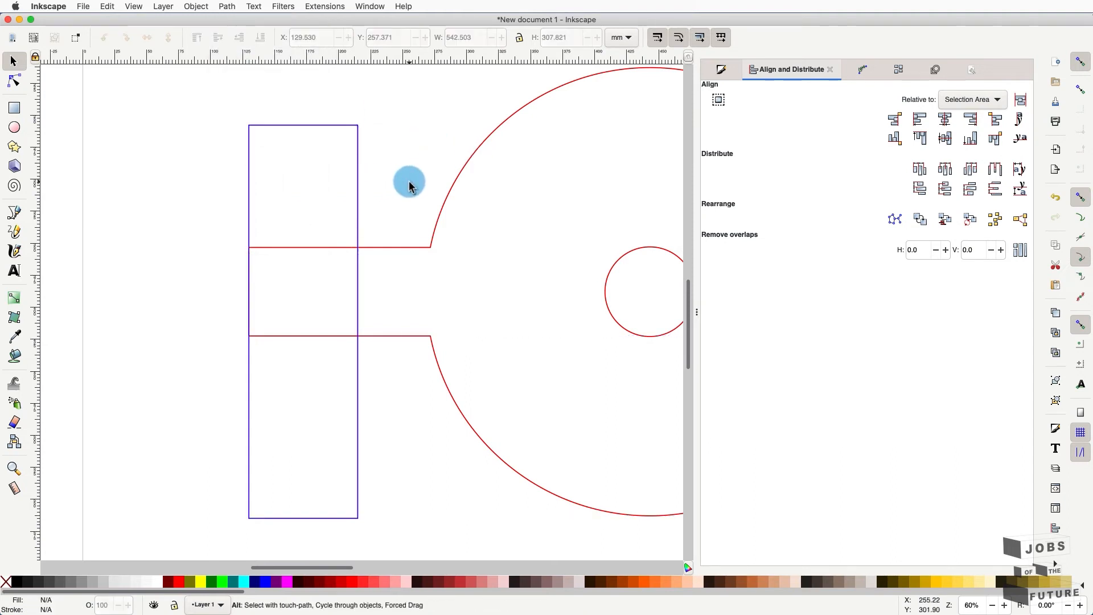
{"action": "key", "text": "super+z"}
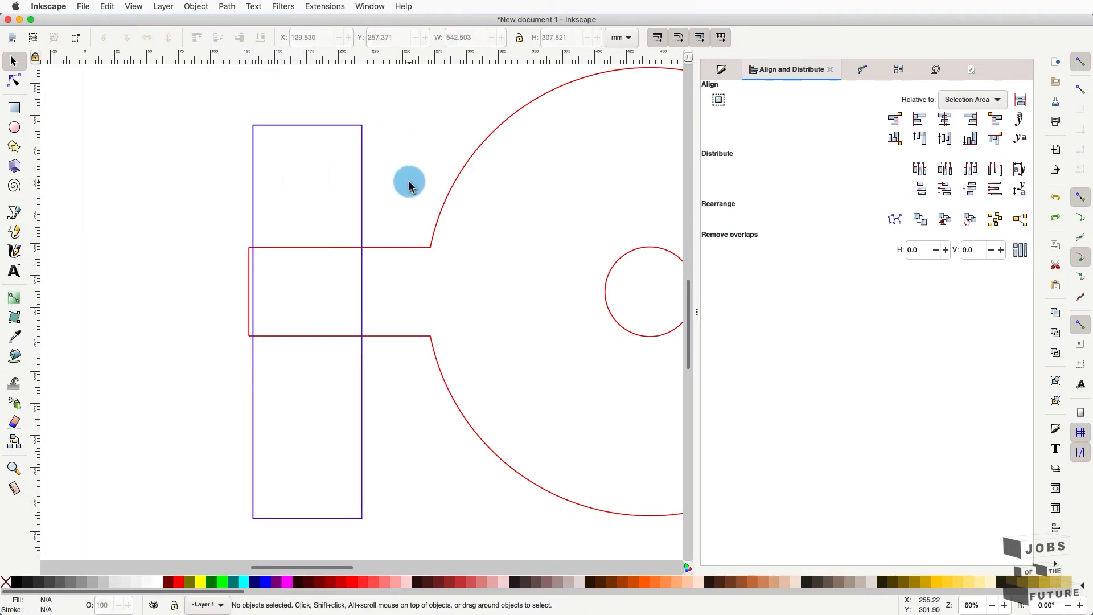
- Align the tall rectangle's left edge with the outline, relative to the Smallest Object
{"action": "left_click", "coordinate": [362, 233]}
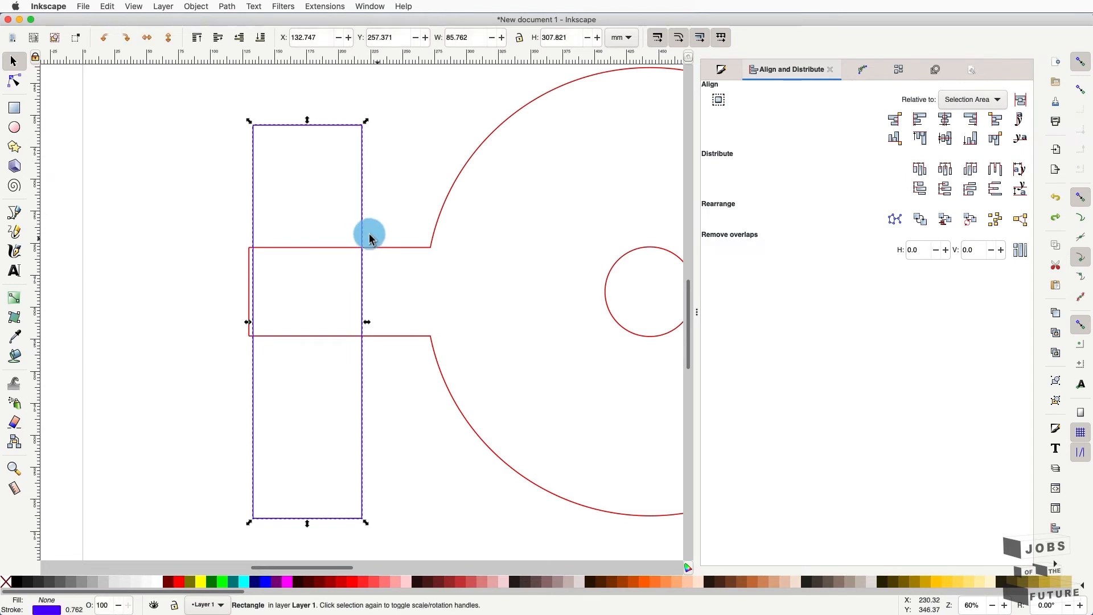
{"action": "left_click", "coordinate": [247, 288], "text": "shift"}
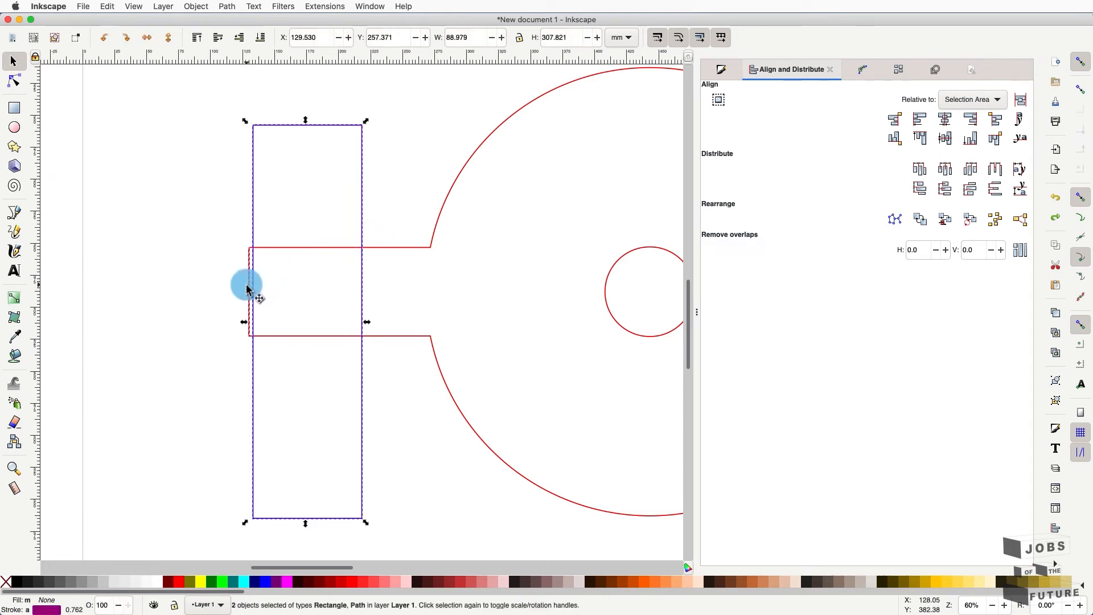
{"action": "left_click", "coordinate": [961, 101]}
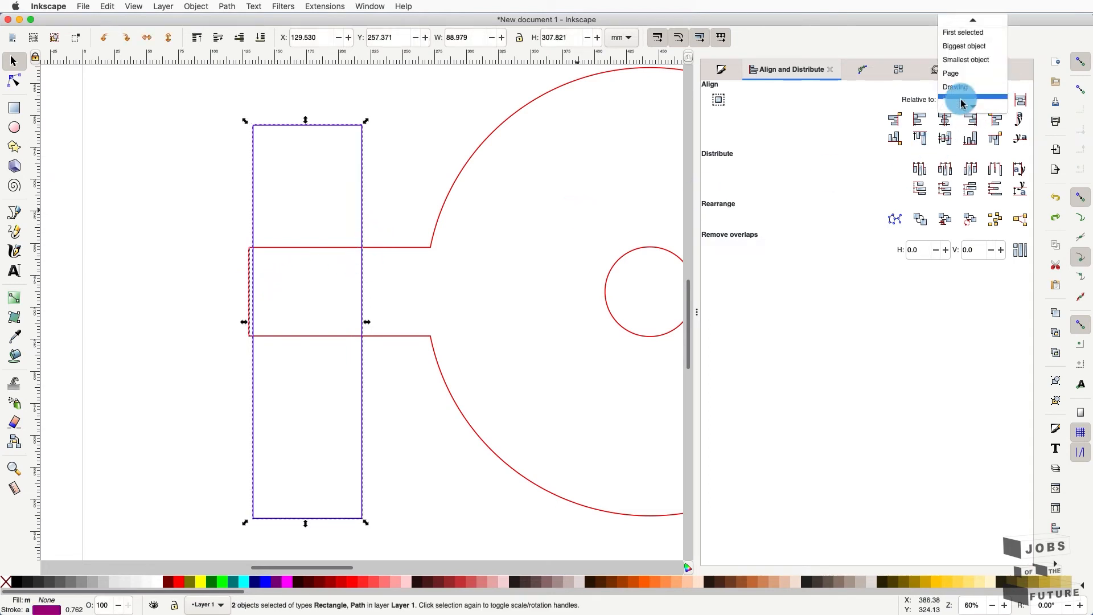
{"action": "left_click", "coordinate": [973, 64]}
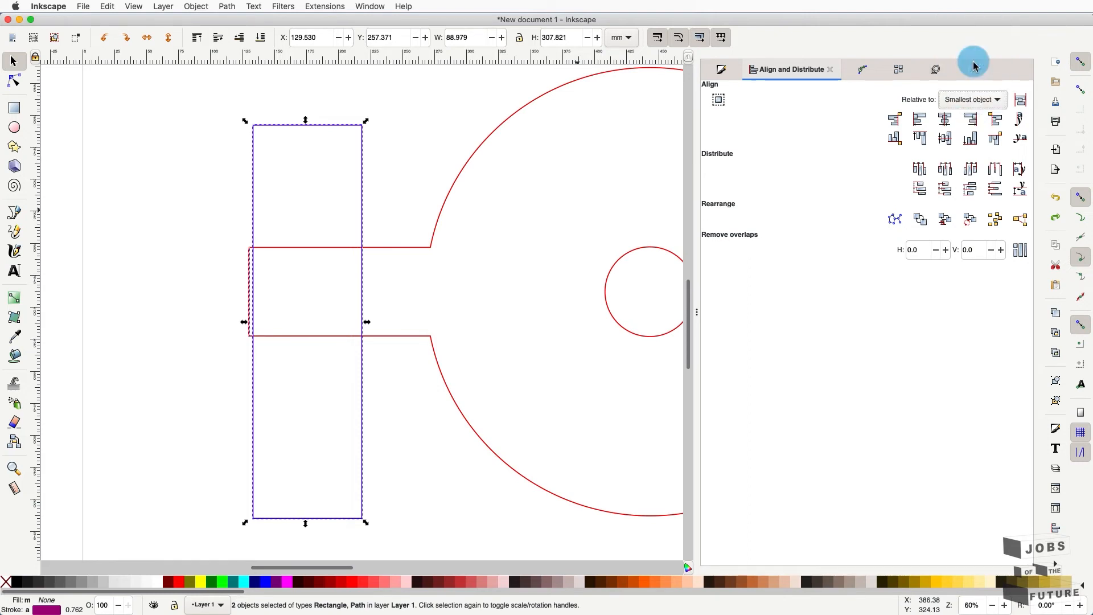
{"action": "left_click", "coordinate": [922, 125]}
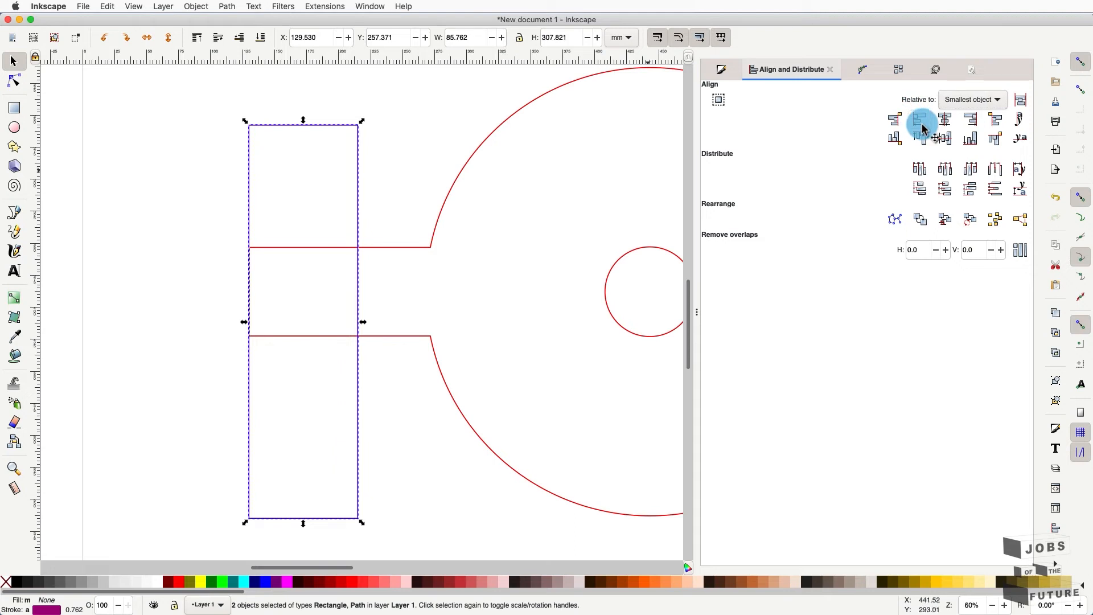
- Cut the tall rectangle against the lid outline using Path > Cut Path
{"action": "left_click", "coordinate": [389, 338]}
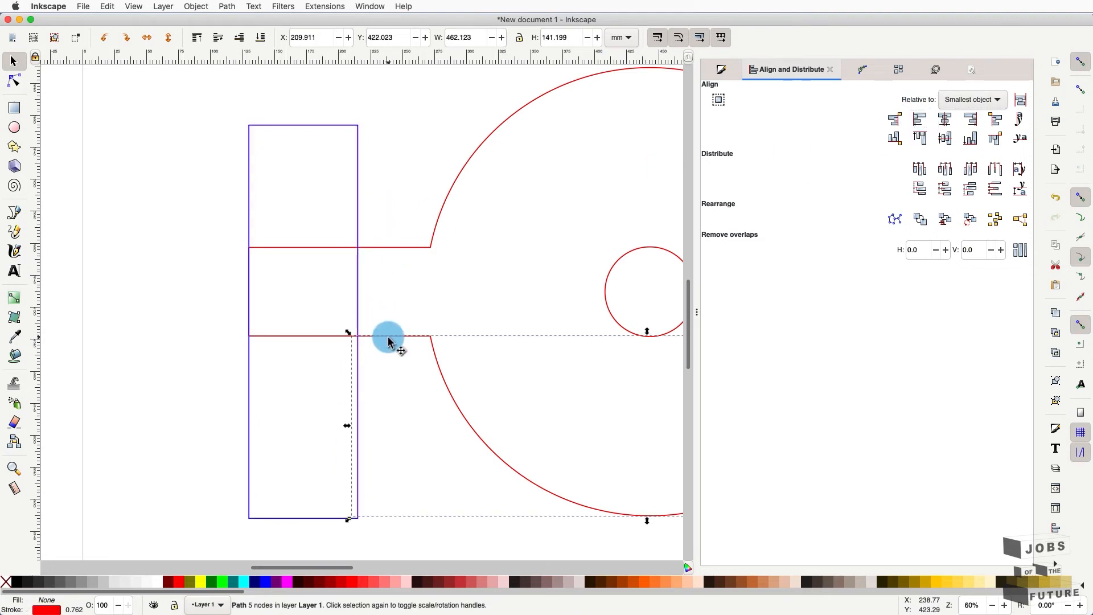
{"action": "left_click", "coordinate": [359, 313]}
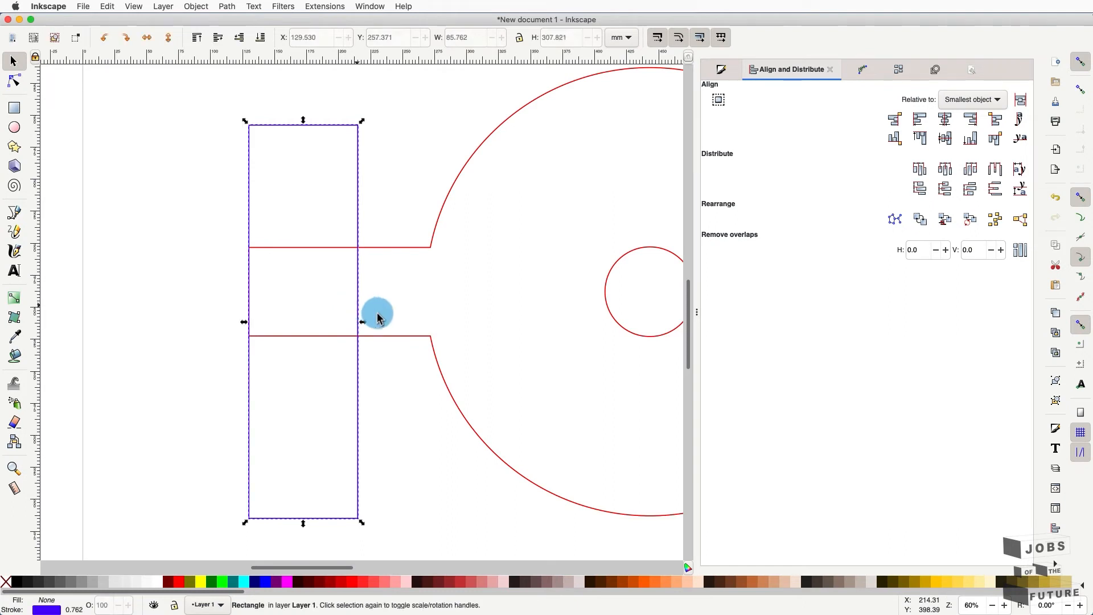
{"action": "left_click", "coordinate": [384, 337], "text": "shift"}
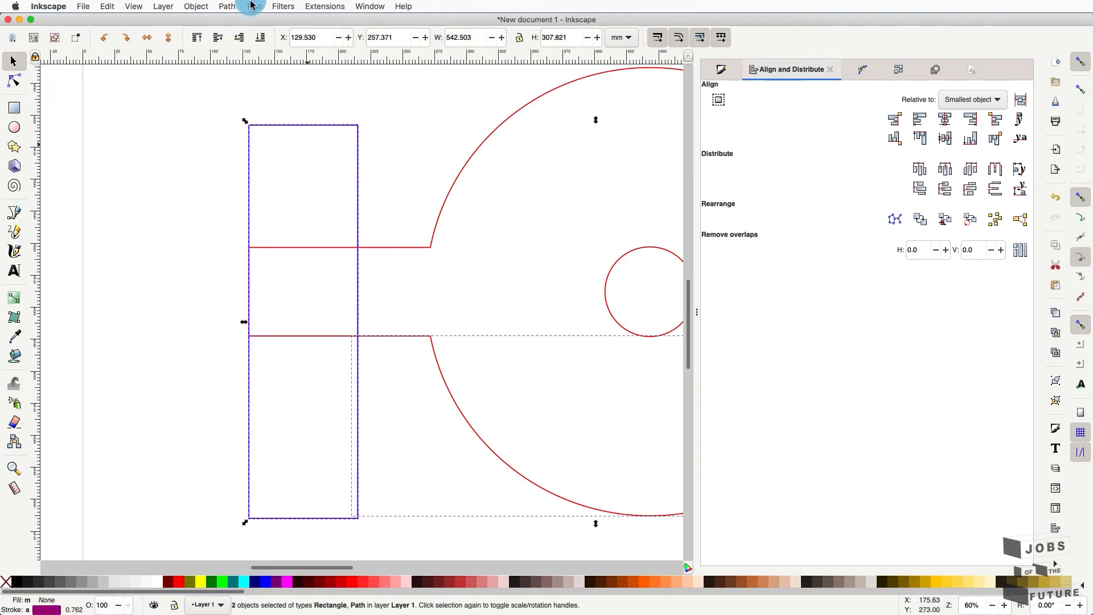
{"action": "left_click", "coordinate": [227, 6]}
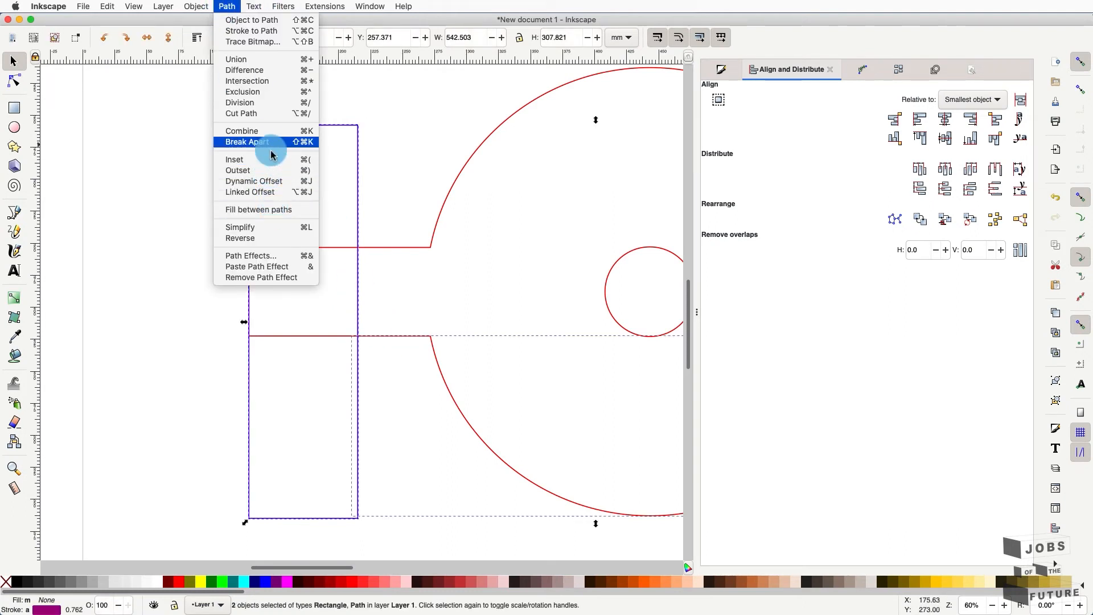
{"action": "left_click", "coordinate": [264, 117]}
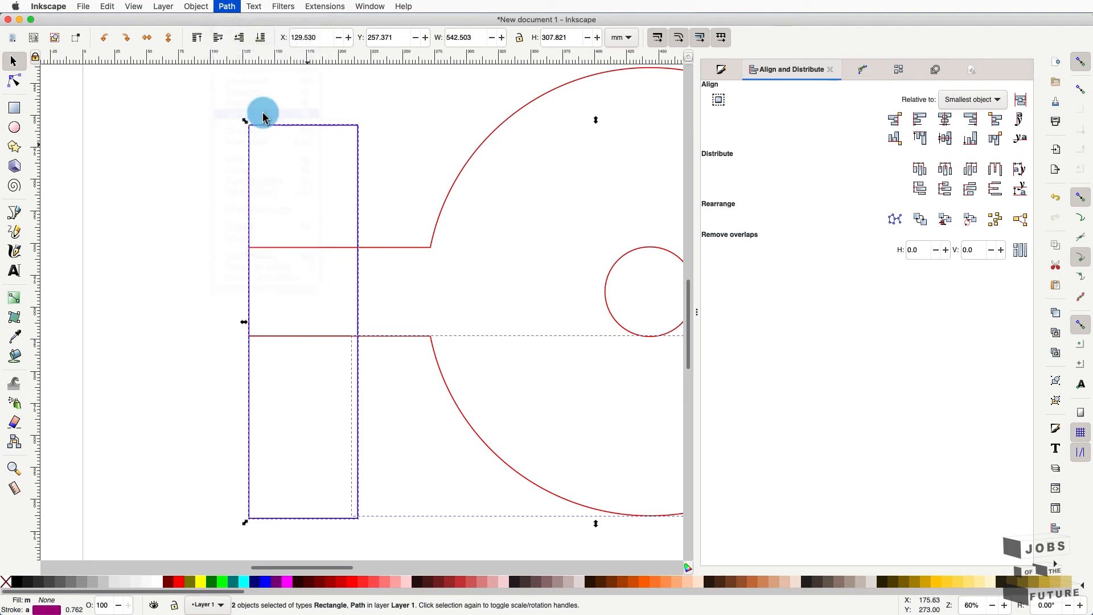
{"action": "left_click", "coordinate": [344, 321]}
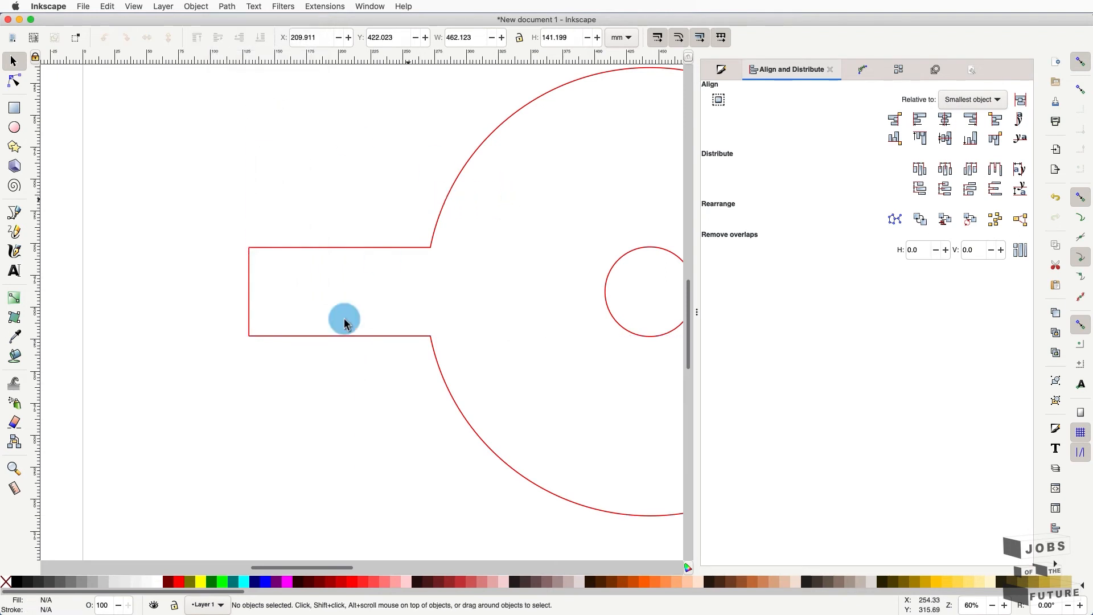
- With the Bezier tool, draw two closely spaced vertical lines from the left tab's top to bottom edge
{"action": "left_click", "coordinate": [352, 254]}
{"action": "scroll", "coordinate": [399, 364], "scroll_direction": "up", "scroll_amount": 4}
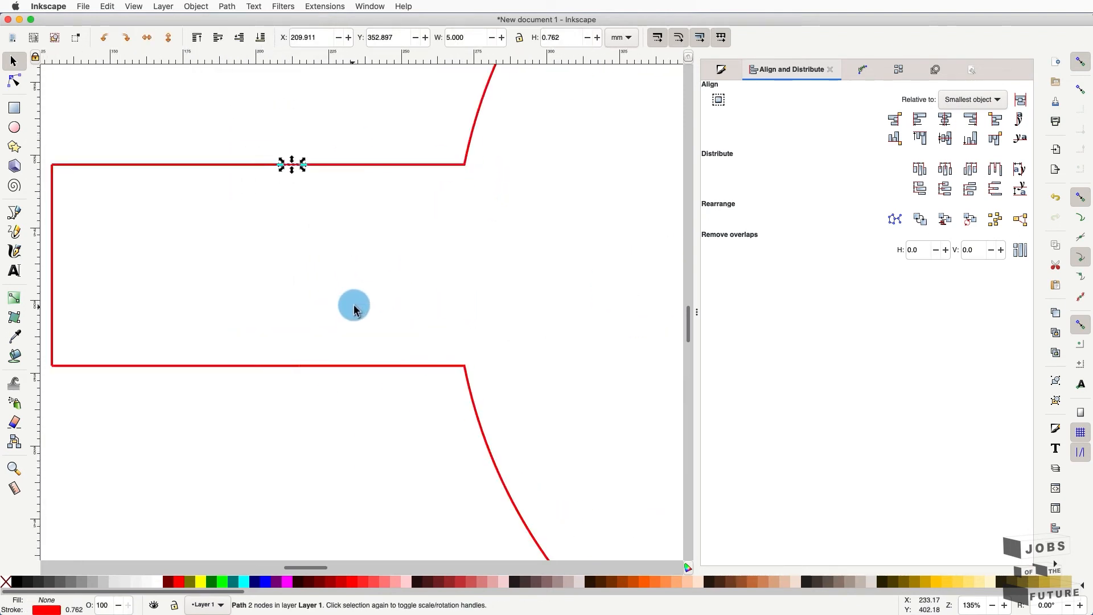
{"action": "left_click", "coordinate": [16, 214]}
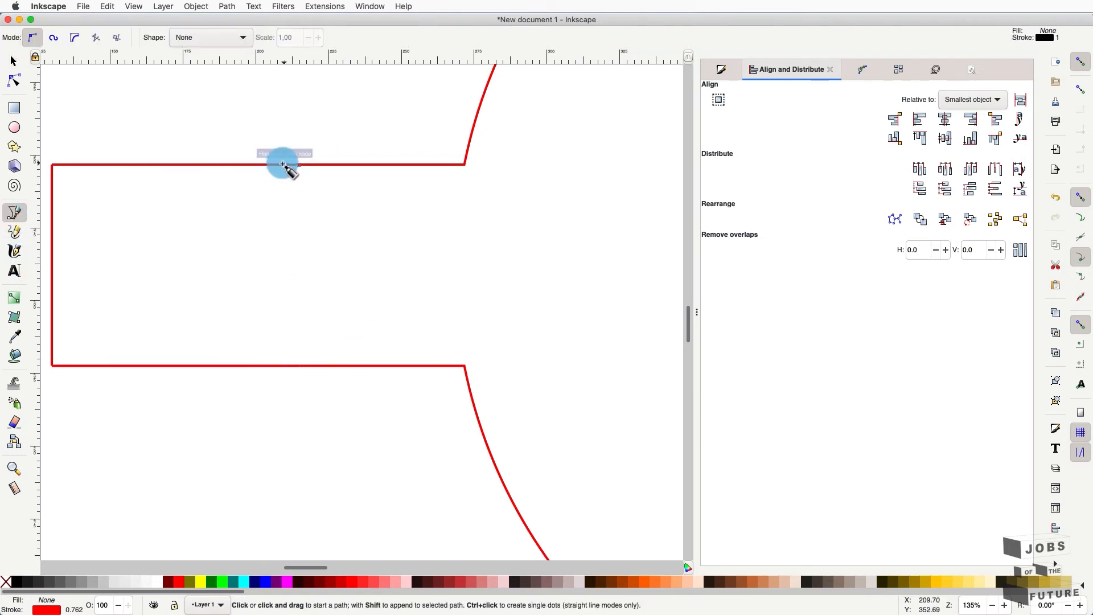
{"action": "left_click", "coordinate": [285, 165]}
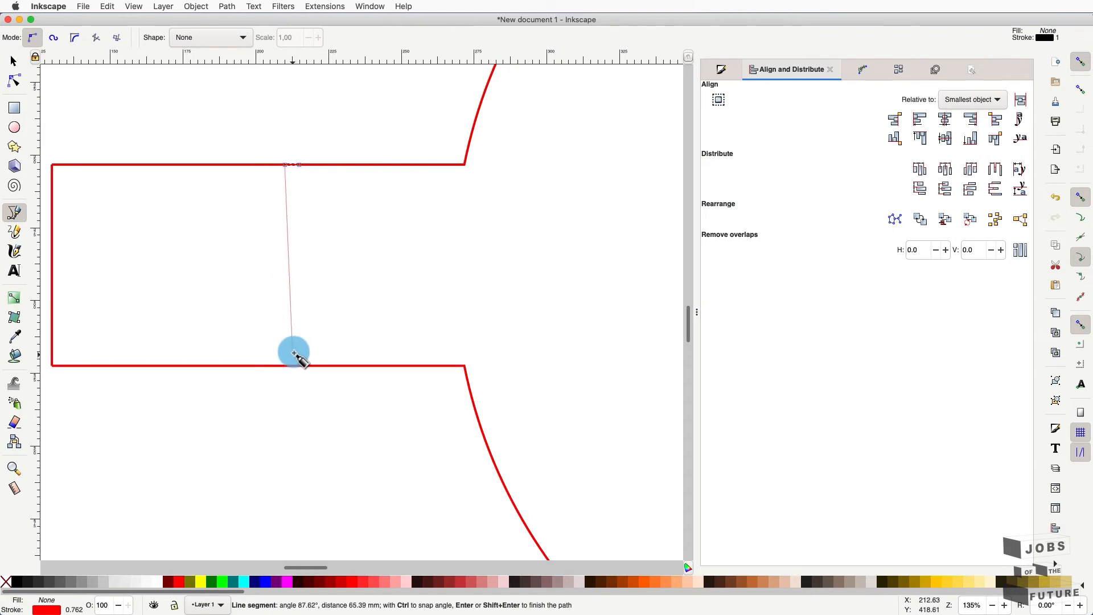
{"action": "left_click", "coordinate": [285, 368]}
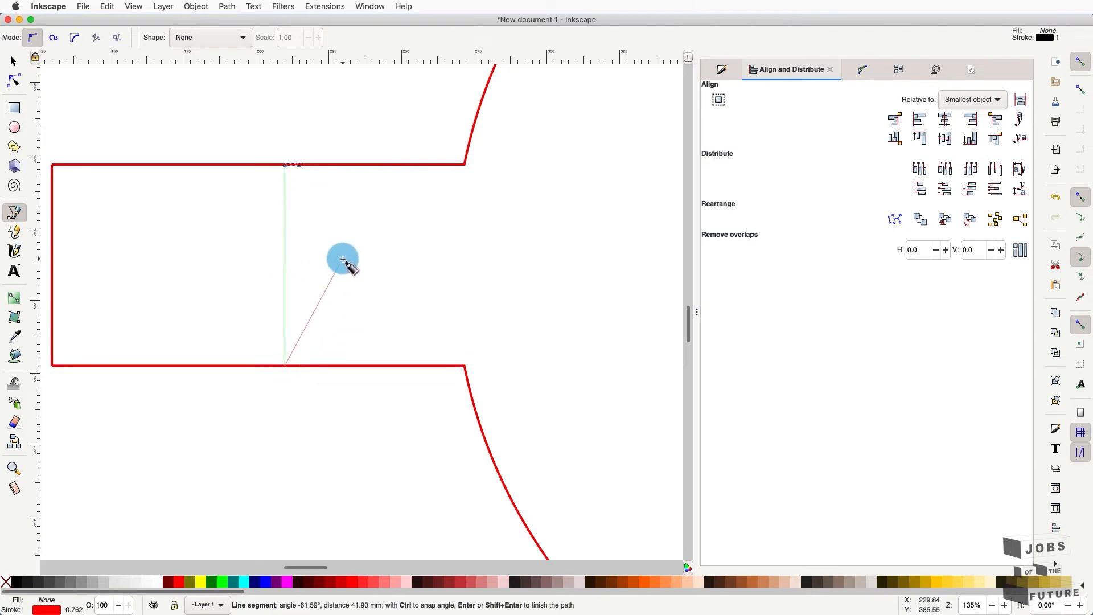
{"action": "key", "text": "Return"}
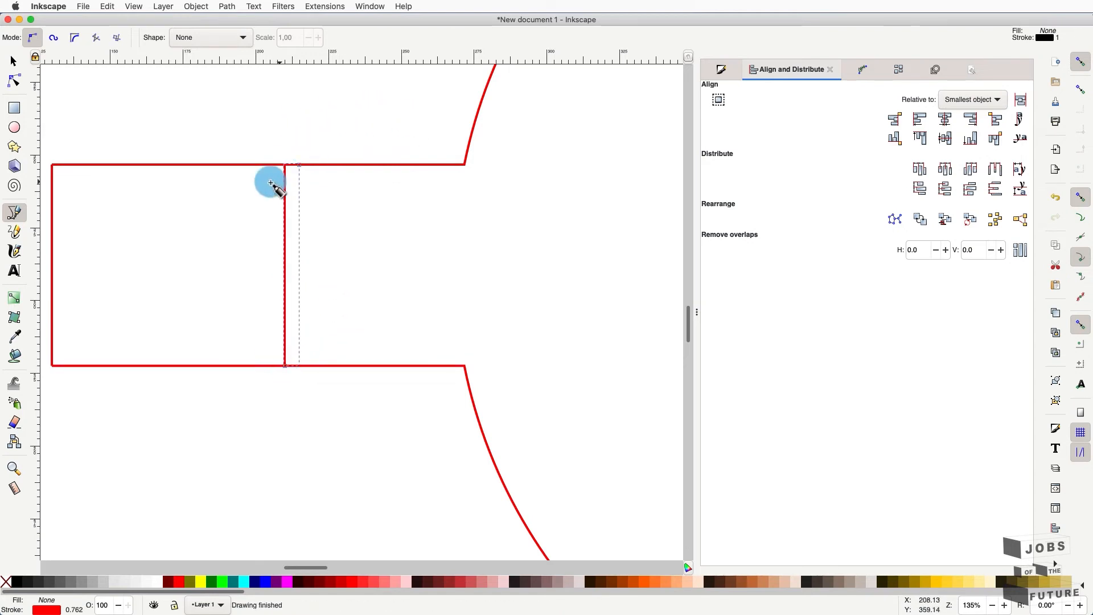
{"action": "left_click", "coordinate": [301, 164]}
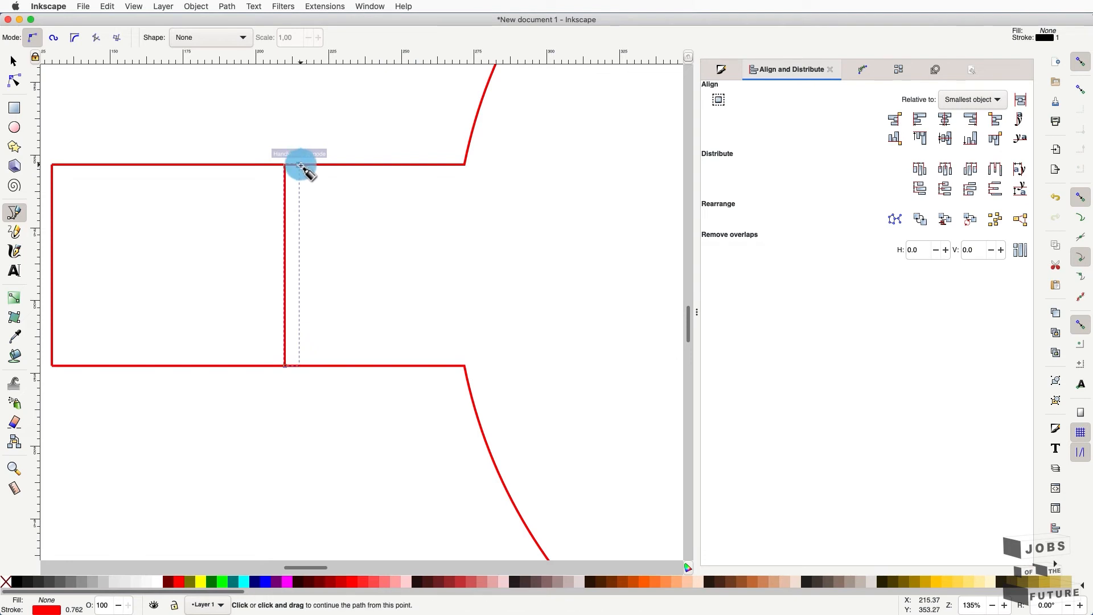
{"action": "left_click", "coordinate": [300, 365]}
{"action": "key", "text": "Return"}
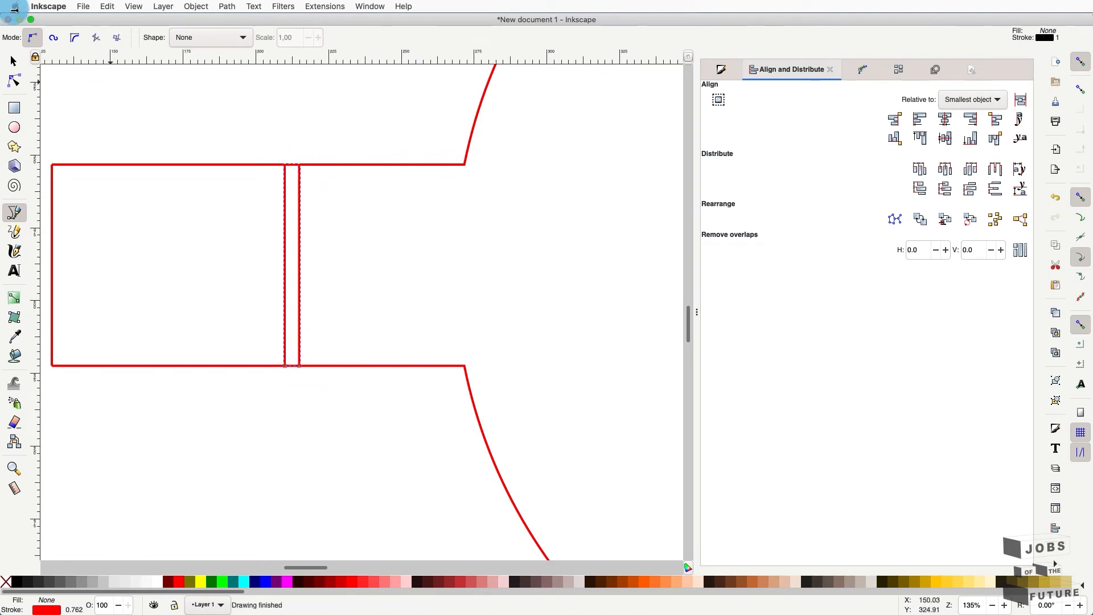
{"action": "left_click", "coordinate": [11, 63]}
{"action": "left_click", "coordinate": [283, 237]}
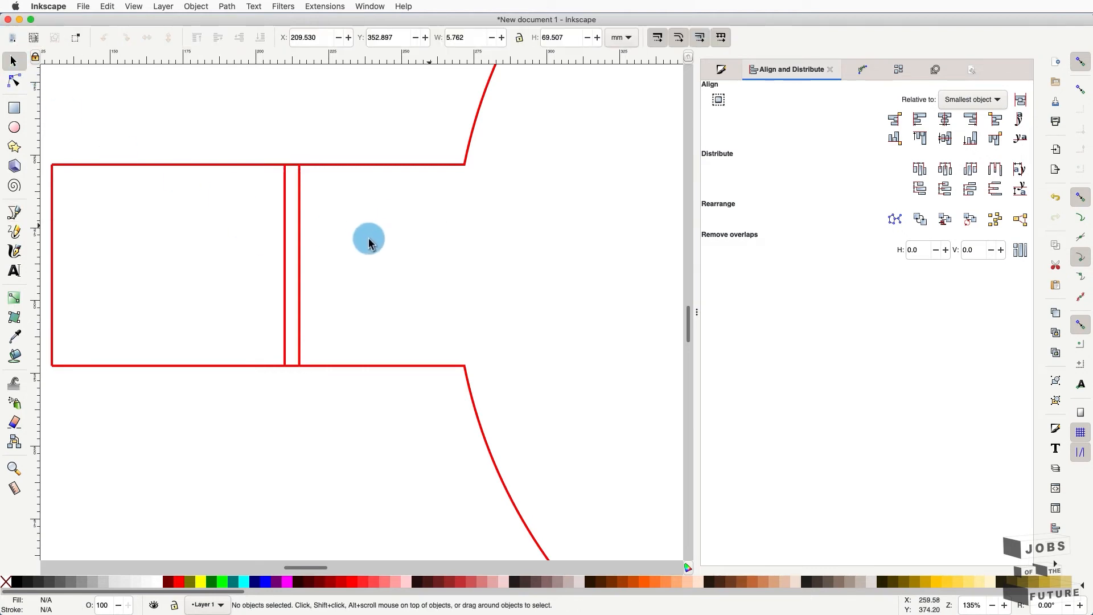
- Try stroke colours on the two vertical lines in Fill and Stroke, from magenta to teal
{"action": "left_click_drag", "start_coordinate": [366, 237], "coordinate": [238, 297]}
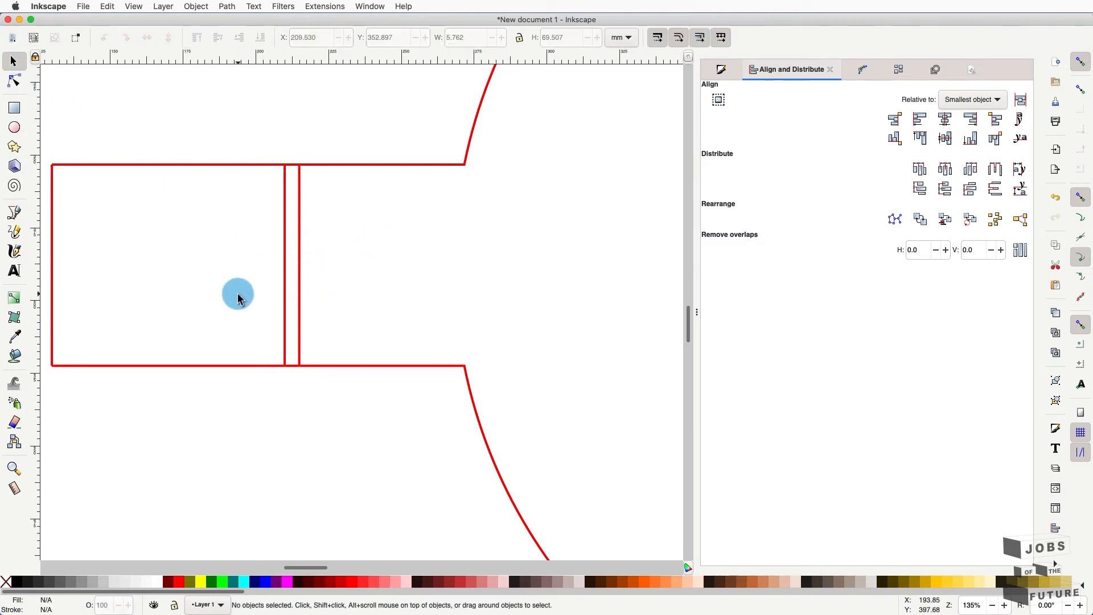
{"action": "left_click", "coordinate": [283, 265]}
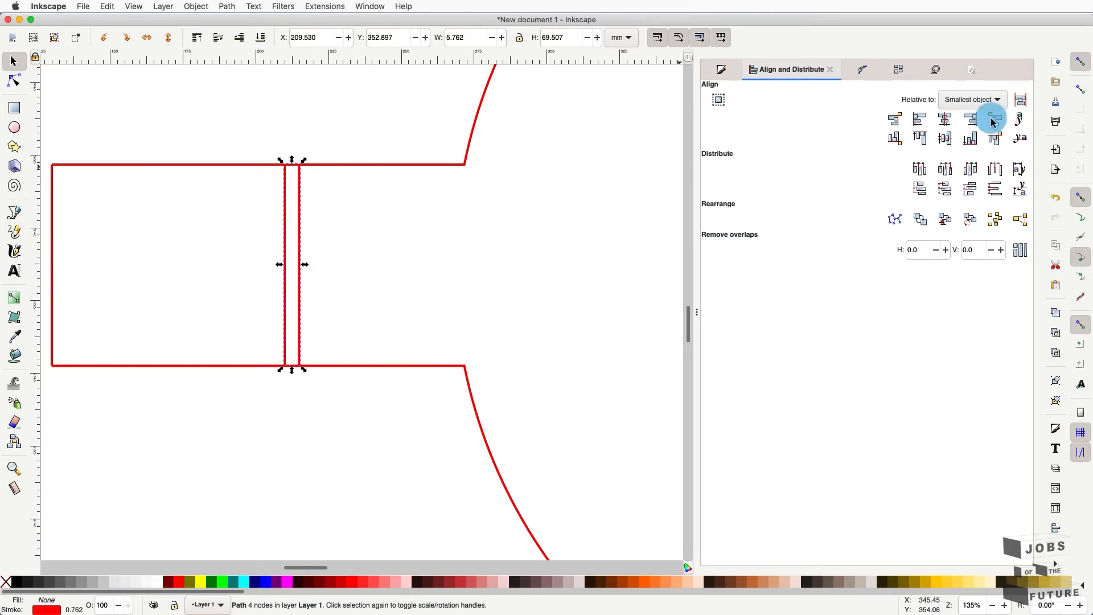
{"action": "left_click", "coordinate": [723, 70]}
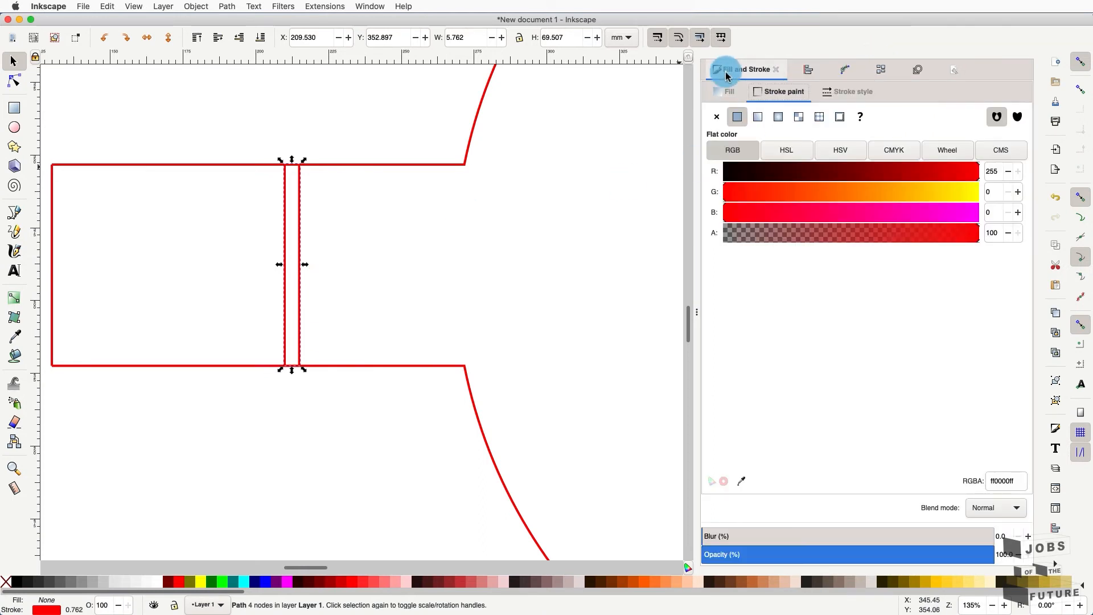
{"action": "left_click", "coordinate": [974, 212]}
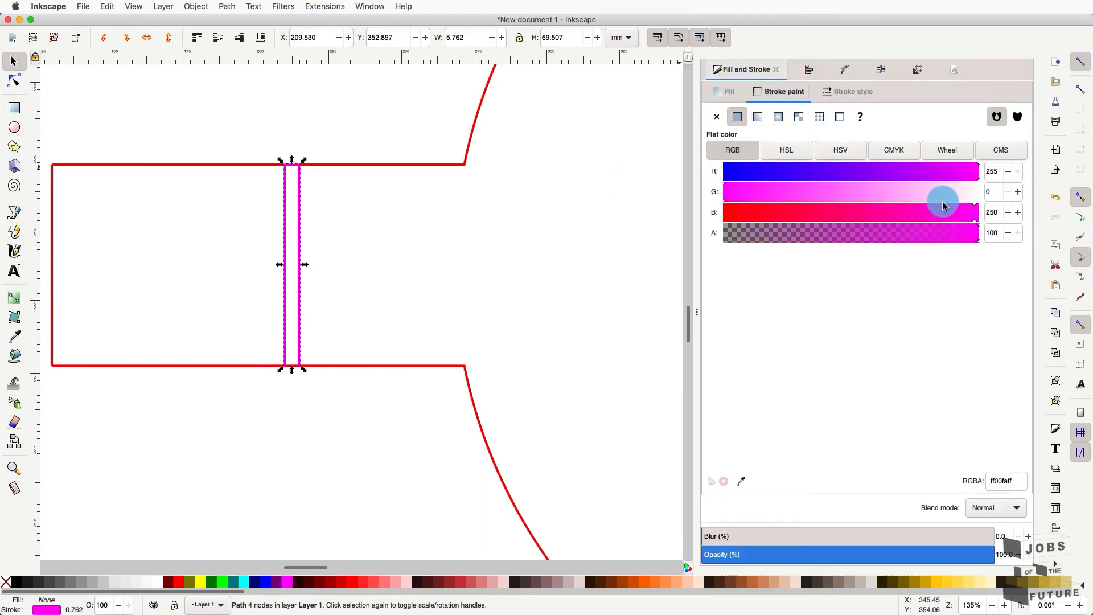
{"action": "mouse_move", "coordinate": [936, 195]}
{"action": "left_mouse_down"}
{"action": "mouse_move", "coordinate": [489, 215]}
{"action": "mouse_move", "coordinate": [896, 194]}
{"action": "left_mouse_up"}
{"action": "left_click", "coordinate": [896, 193]}
{"action": "left_click", "coordinate": [776, 173]}
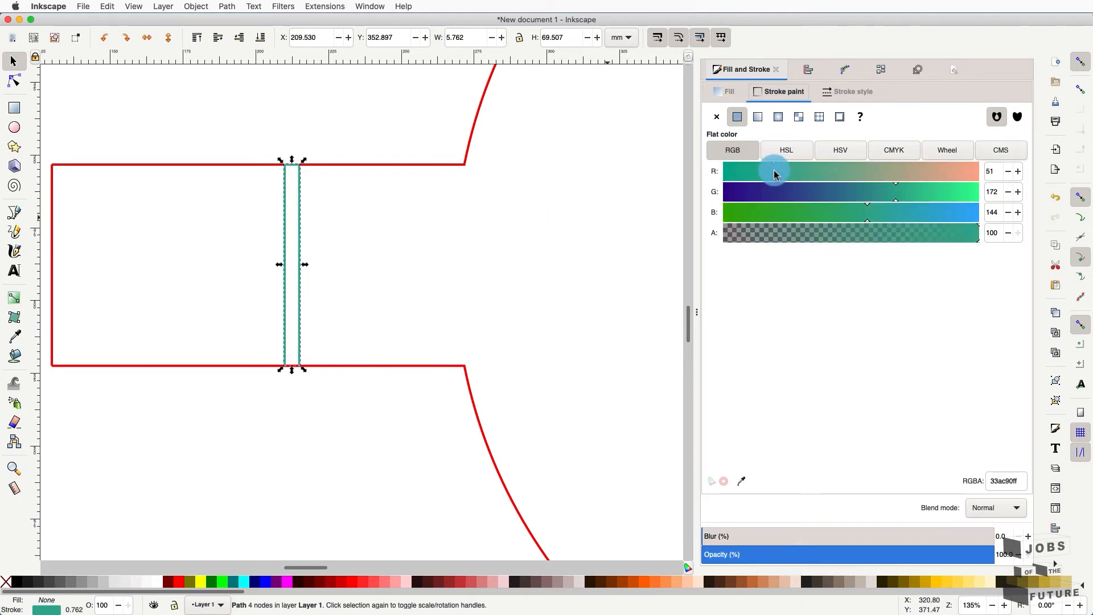
{"action": "left_click", "coordinate": [438, 206]}
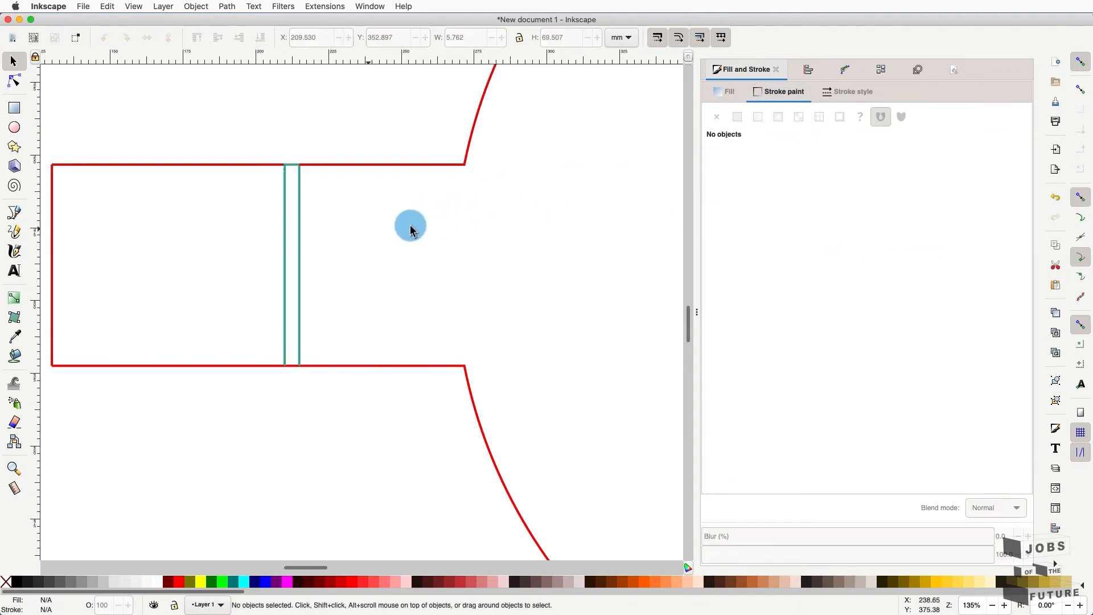
{"action": "left_click", "coordinate": [291, 171]}
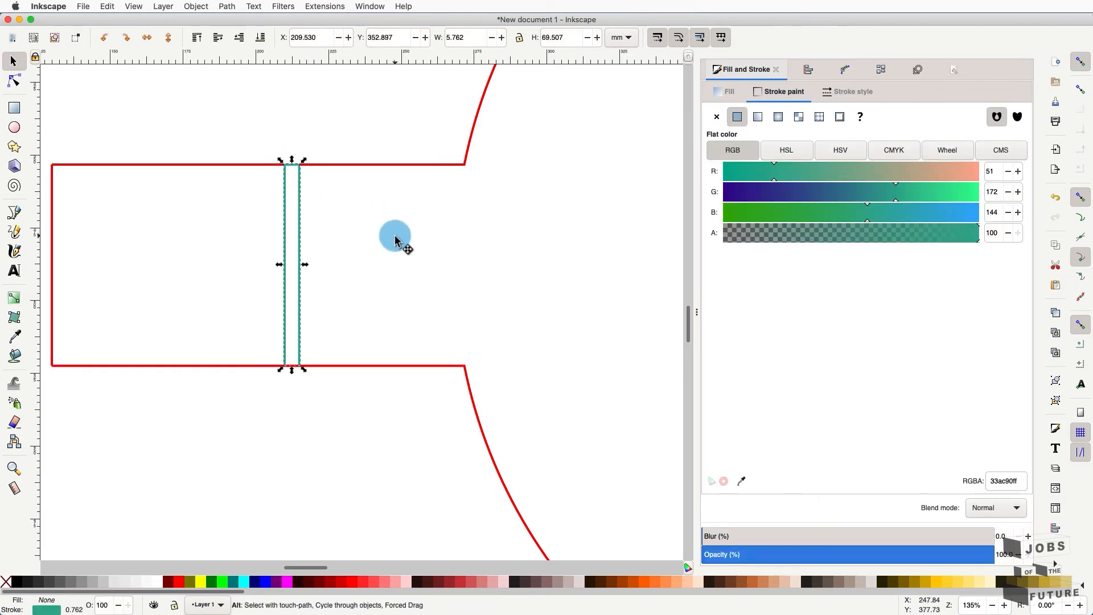
- Undo the stroke changes back to red, then undo drawing the vertical lines
{"action": "key", "text": "ctrl+z"}
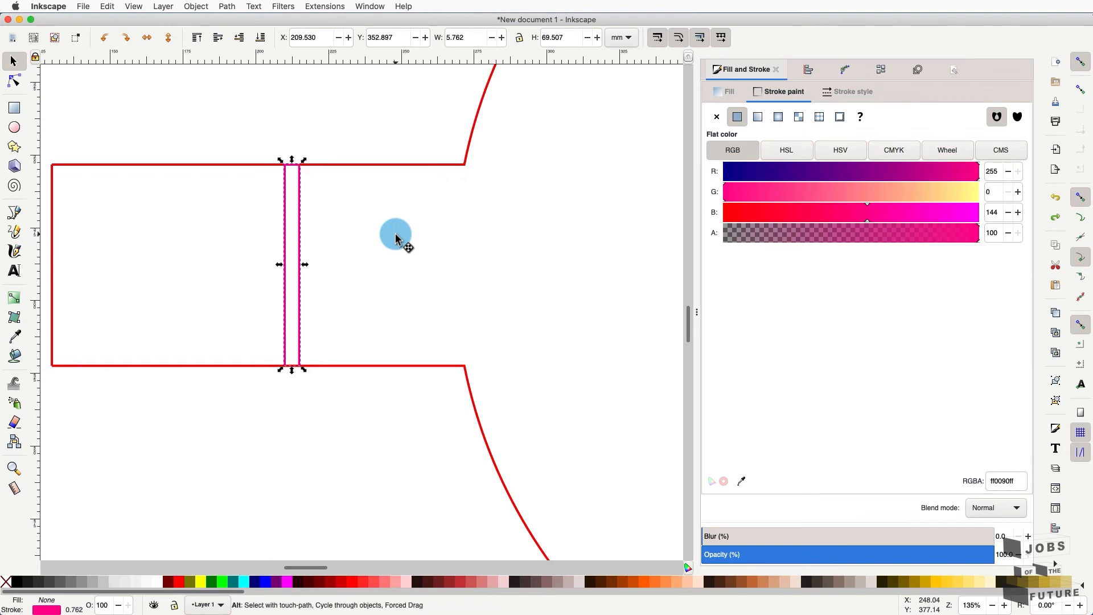
{"action": "key", "text": "ctrl+z"}
{"action": "key", "text": "alt"}
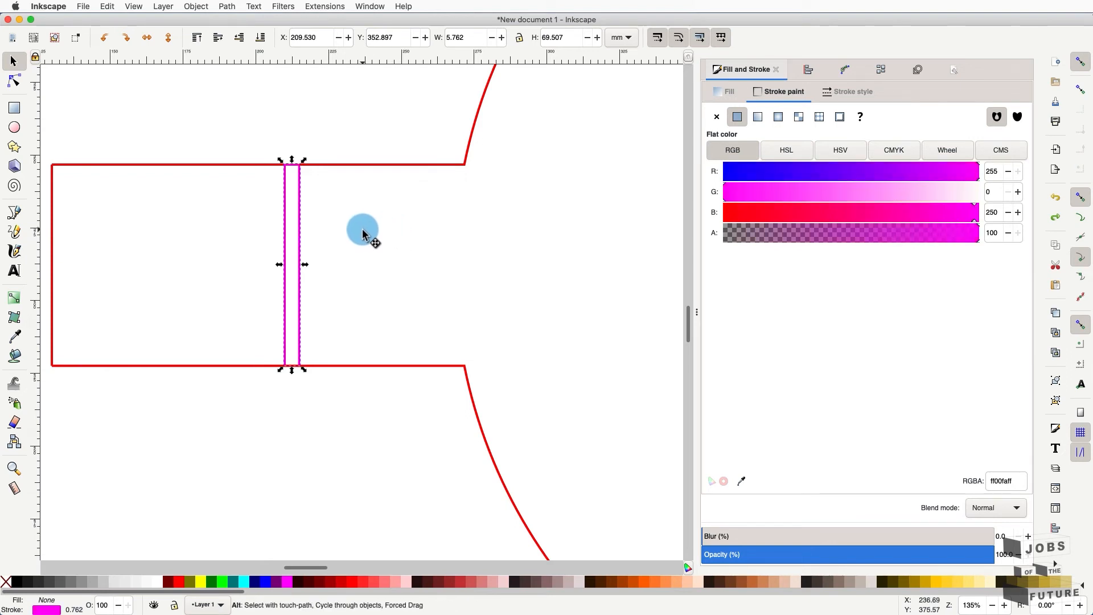
{"action": "key", "text": "ctrl+z"}
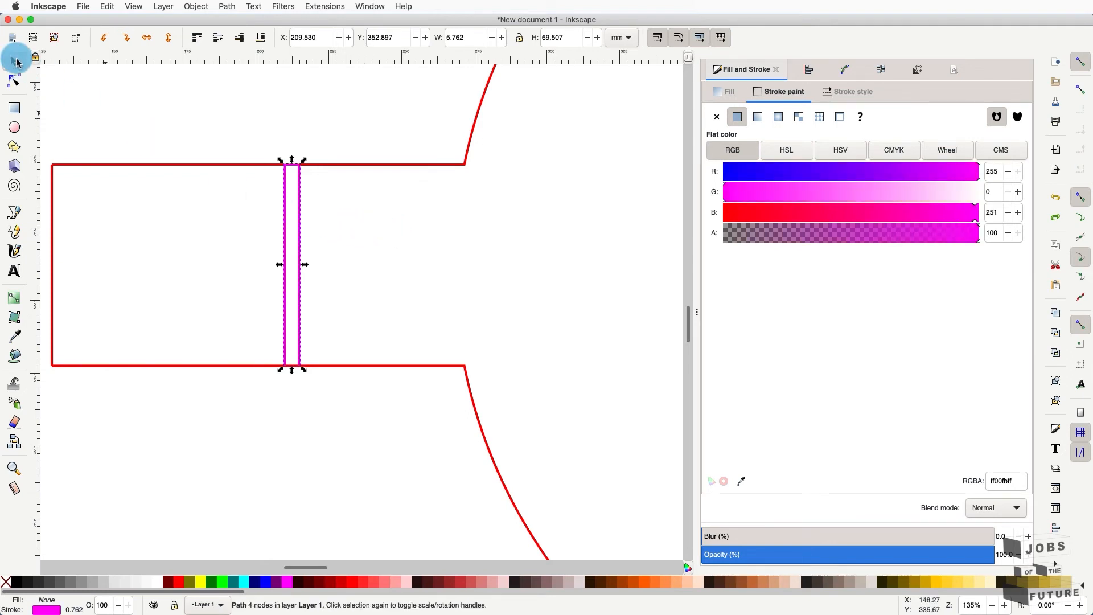
{"action": "key", "text": "ctrl+z"}
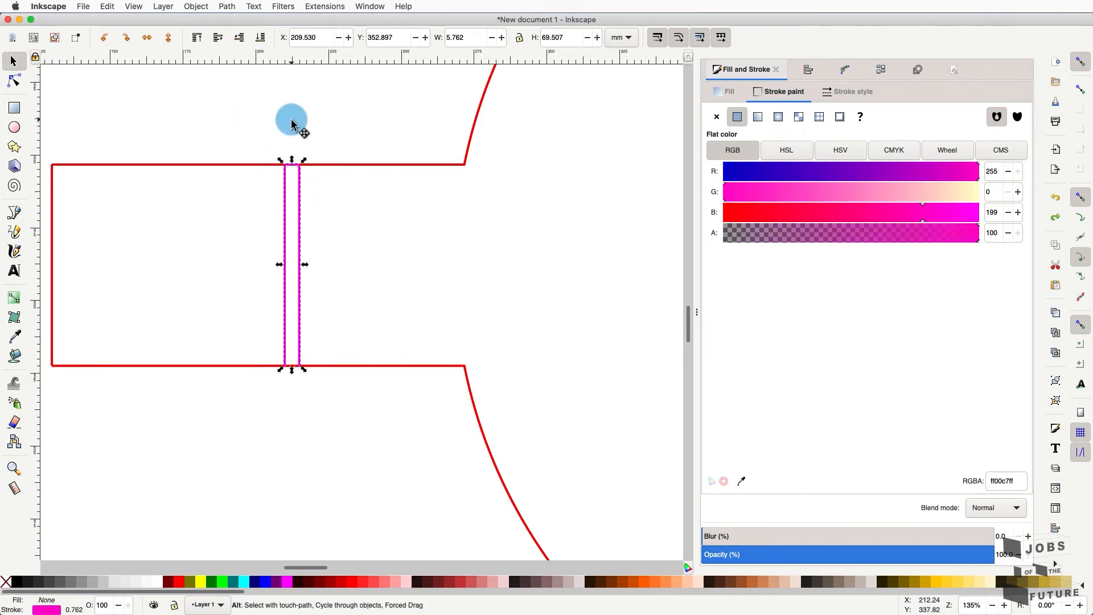
{"action": "key", "text": "ctrl+z"}
{"action": "key", "text": "ctrl+z"}
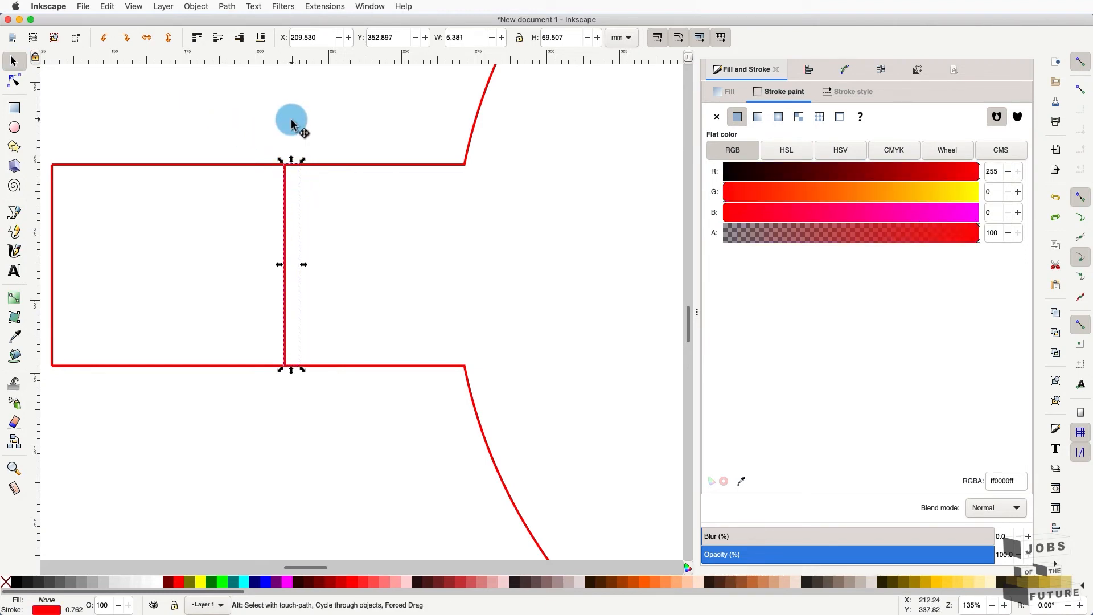
{"action": "key", "text": "ctrl+z"}
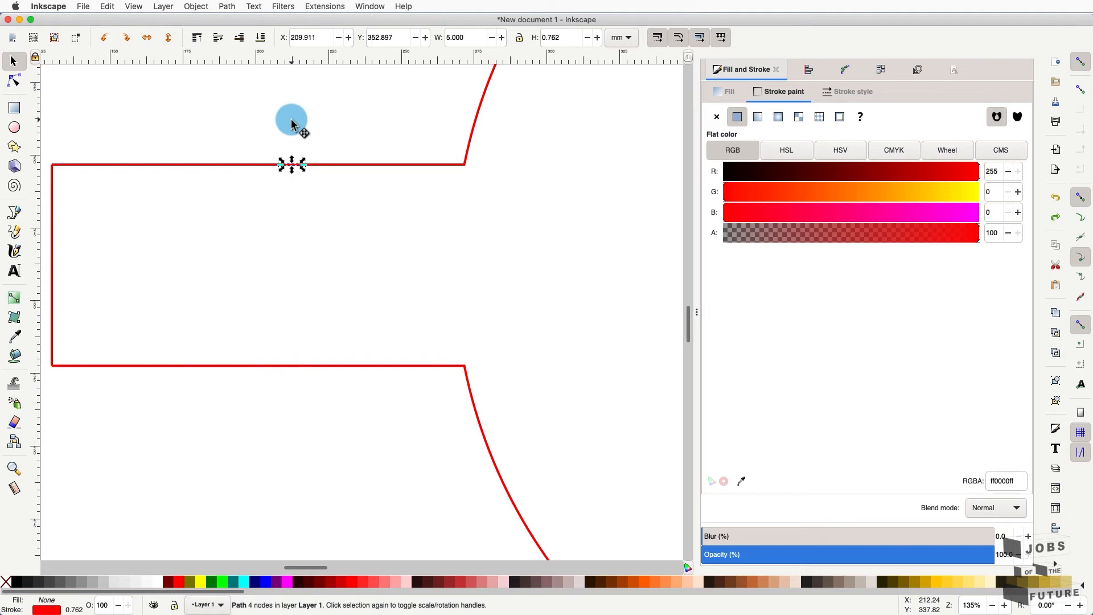
- Draw two vertical black lines side by side across the left tab, from its top edge to its bottom edge
{"action": "left_click", "coordinate": [200, 110]}
{"action": "left_click", "coordinate": [15, 212]}
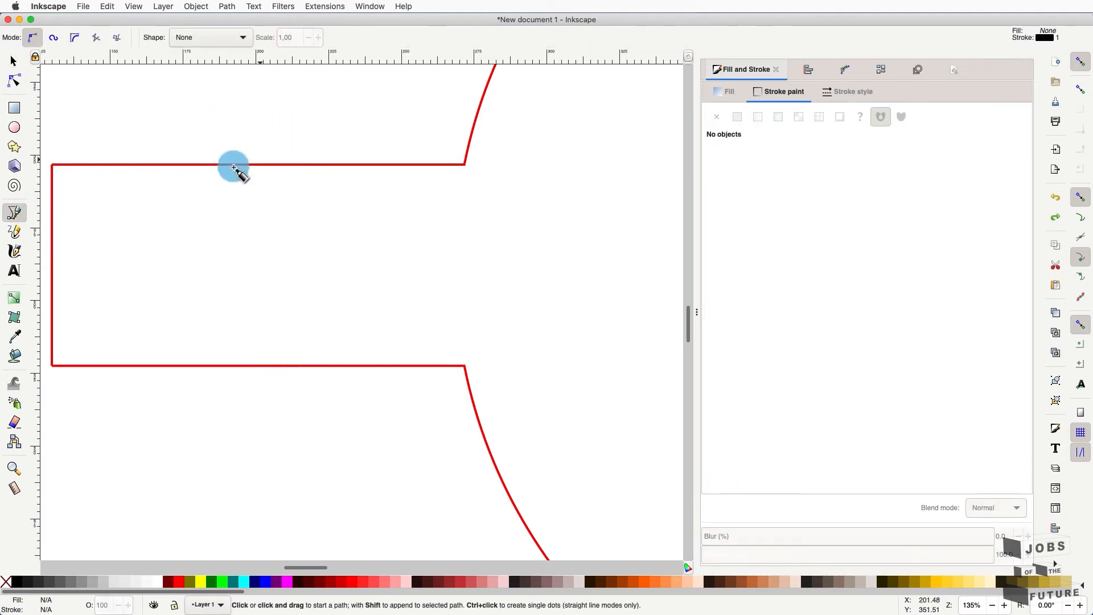
{"action": "left_click", "coordinate": [283, 165]}
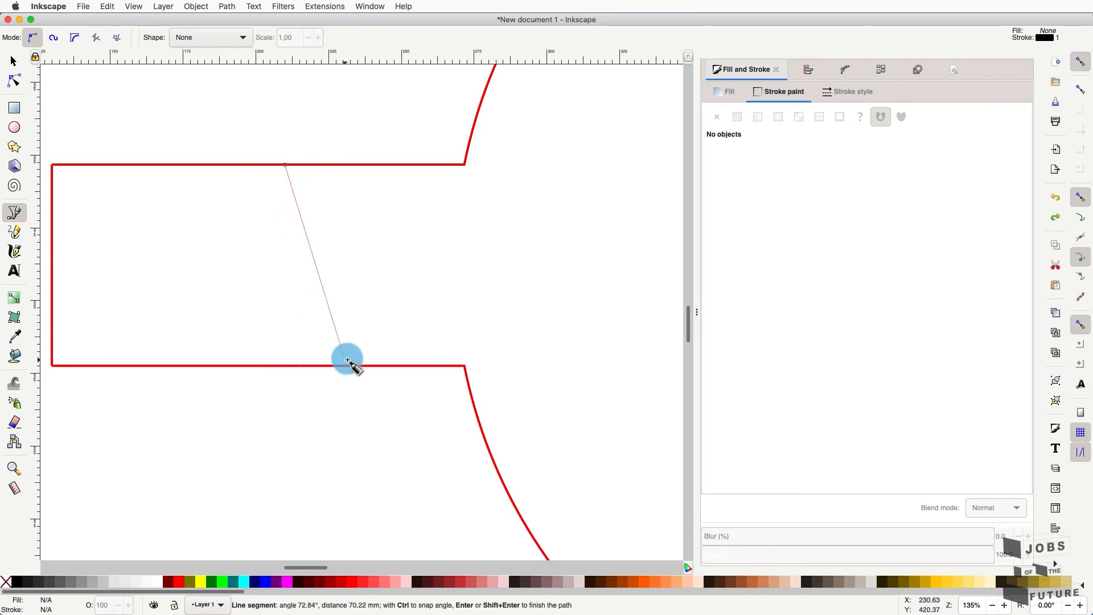
{"action": "left_click", "coordinate": [288, 366]}
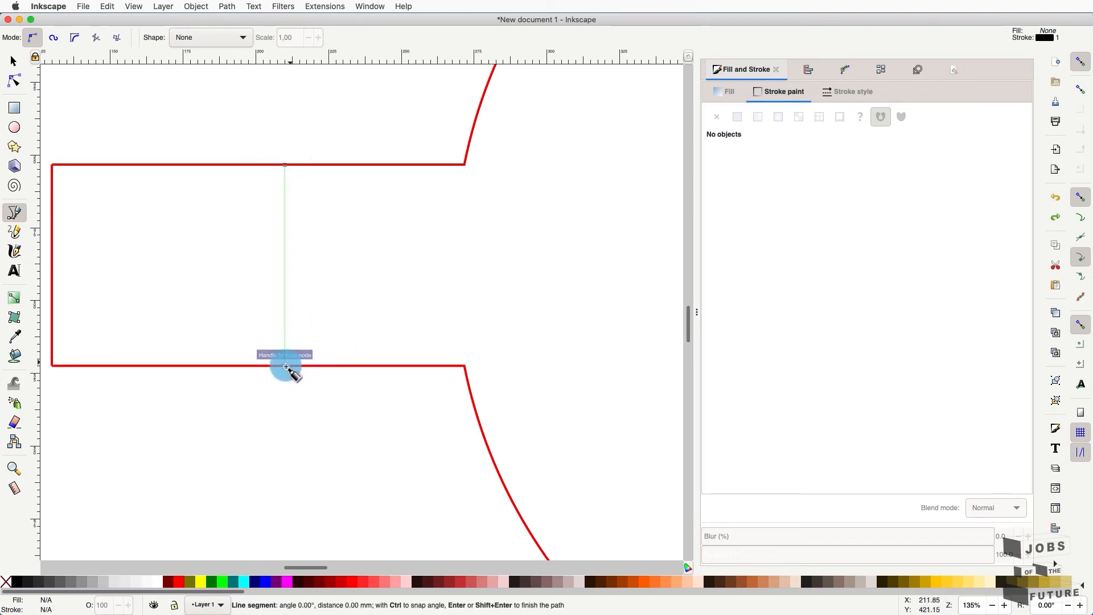
{"action": "key", "text": "Return"}
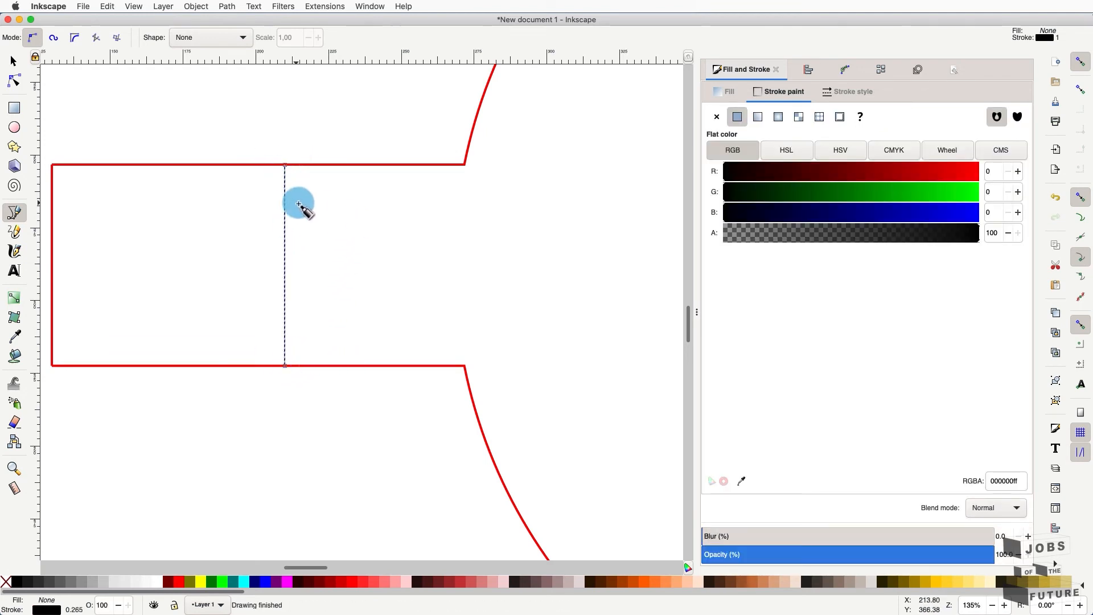
{"action": "left_click", "coordinate": [9, 63]}
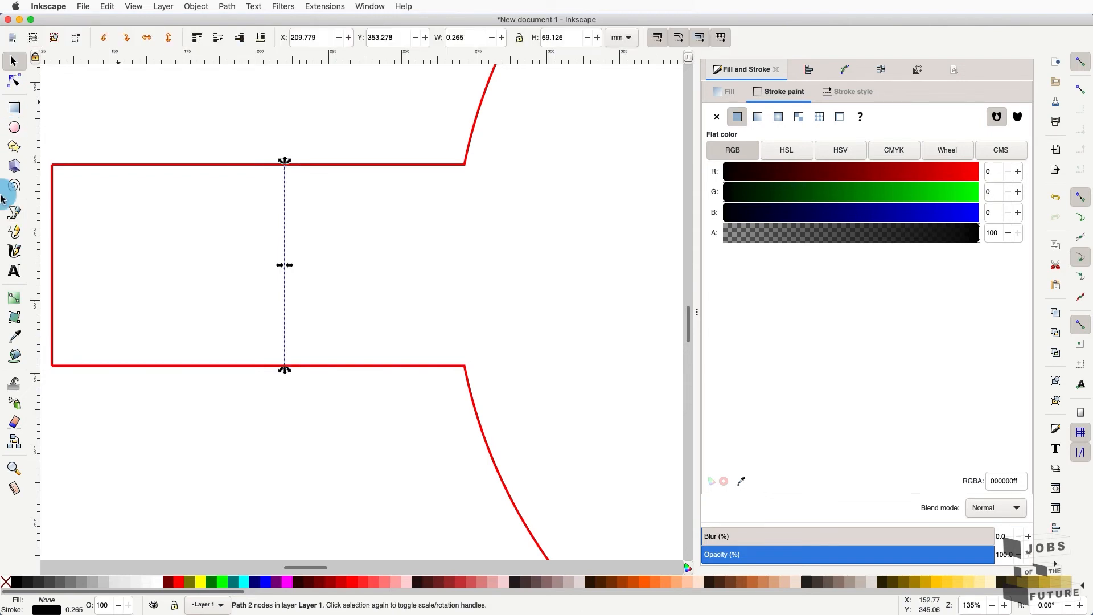
{"action": "left_click", "coordinate": [13, 213]}
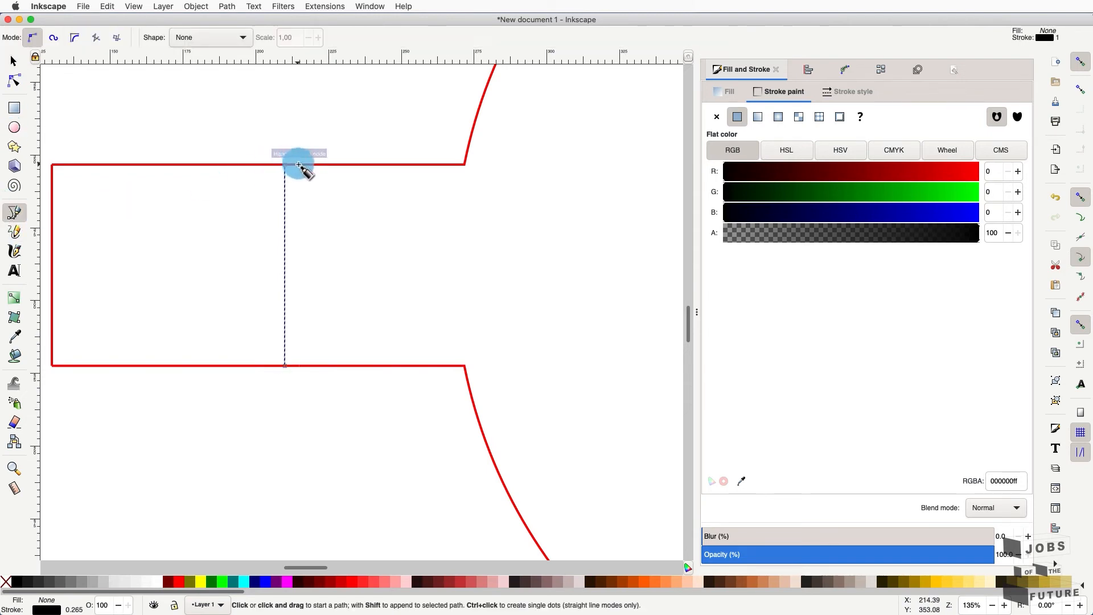
{"action": "left_click", "coordinate": [299, 165]}
{"action": "left_click", "coordinate": [300, 366]}
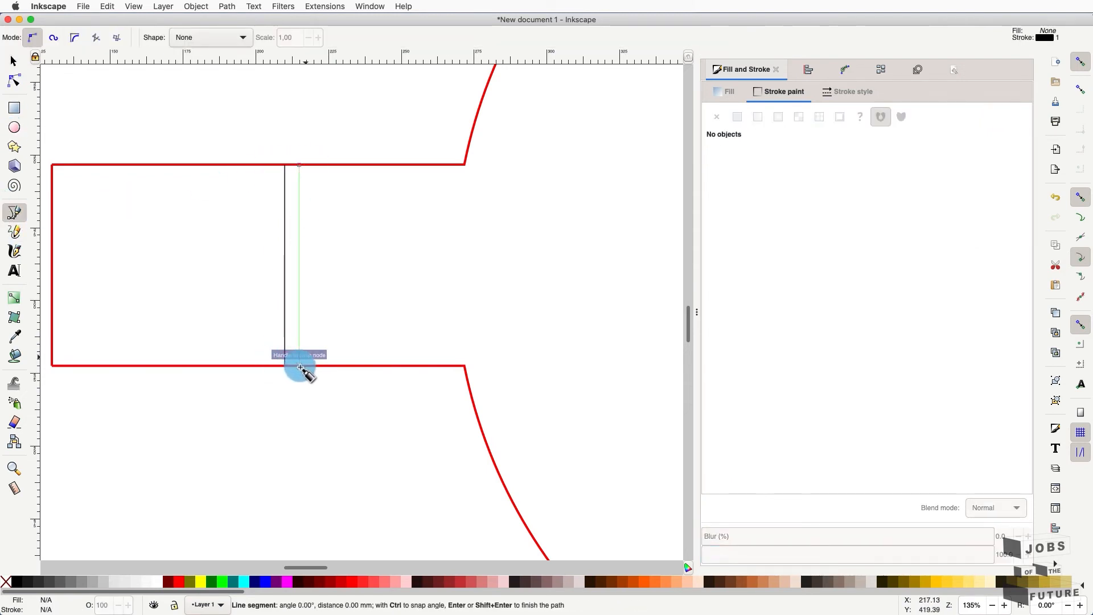
{"action": "key", "text": "Return"}
{"action": "key", "text": "Escape"}
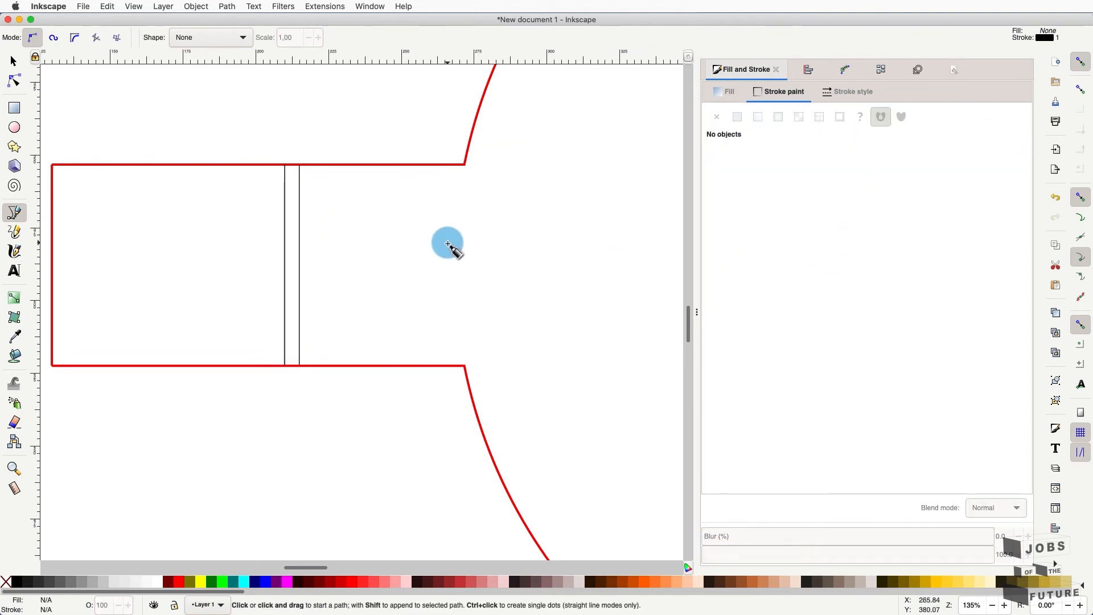
- Collapse the Fill and Stroke dock to widen the canvas, then zoom in on the whole lid
{"action": "scroll", "coordinate": [448, 245], "scroll_direction": "down", "scroll_amount": 2, "text": "ctrl"}
{"action": "scroll", "coordinate": [448, 245], "scroll_direction": "down", "scroll_amount": 1, "text": "ctrl"}
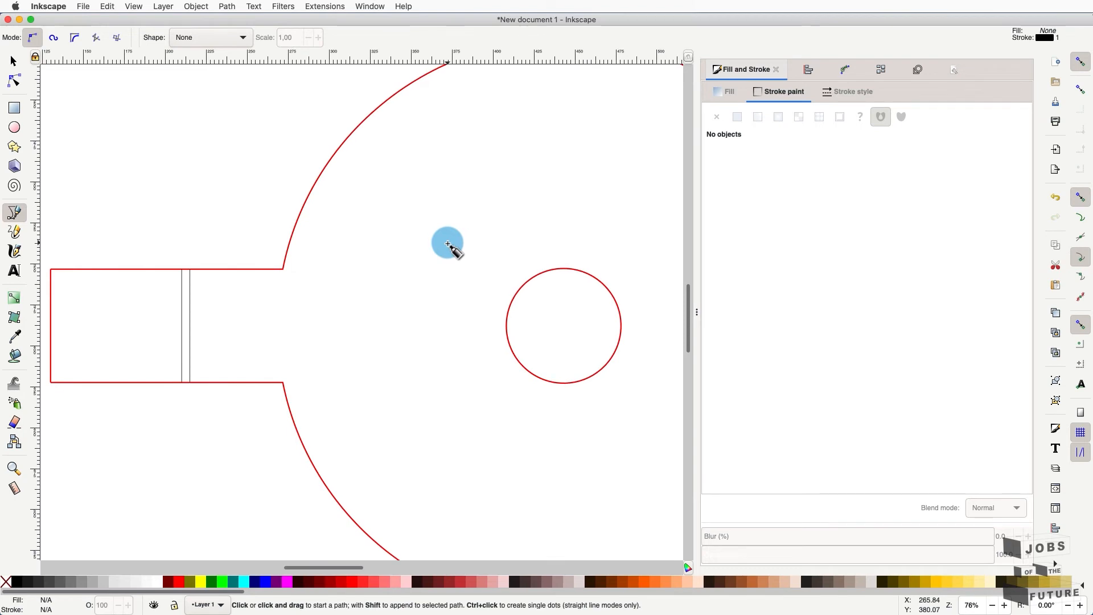
{"action": "scroll", "coordinate": [448, 245], "scroll_direction": "down", "scroll_amount": 1, "text": "ctrl"}
{"action": "scroll", "coordinate": [448, 245], "scroll_direction": "left", "scroll_amount": 3}
{"action": "scroll", "coordinate": [448, 245], "scroll_direction": "up", "scroll_amount": 1}
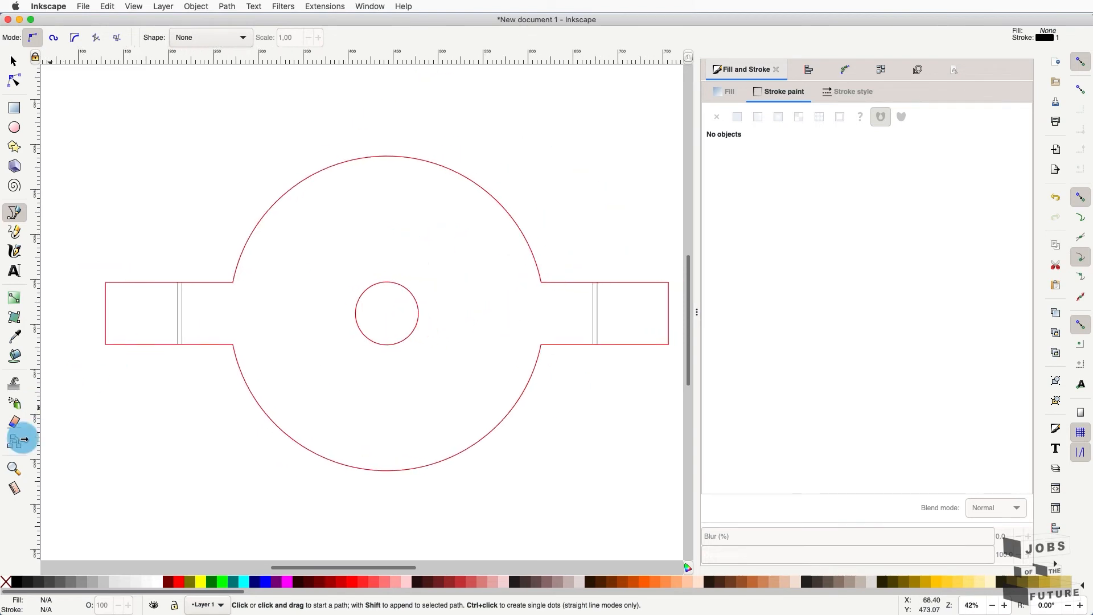
{"action": "left_click", "coordinate": [14, 468]}
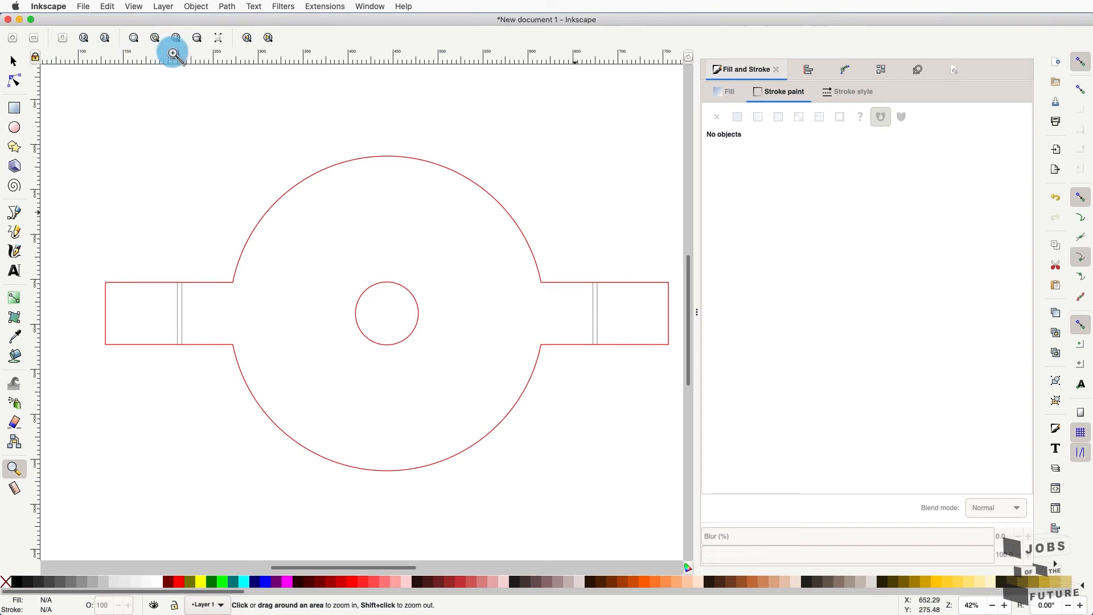
{"action": "left_click_drag", "start_coordinate": [697, 312], "coordinate": [884, 312]}
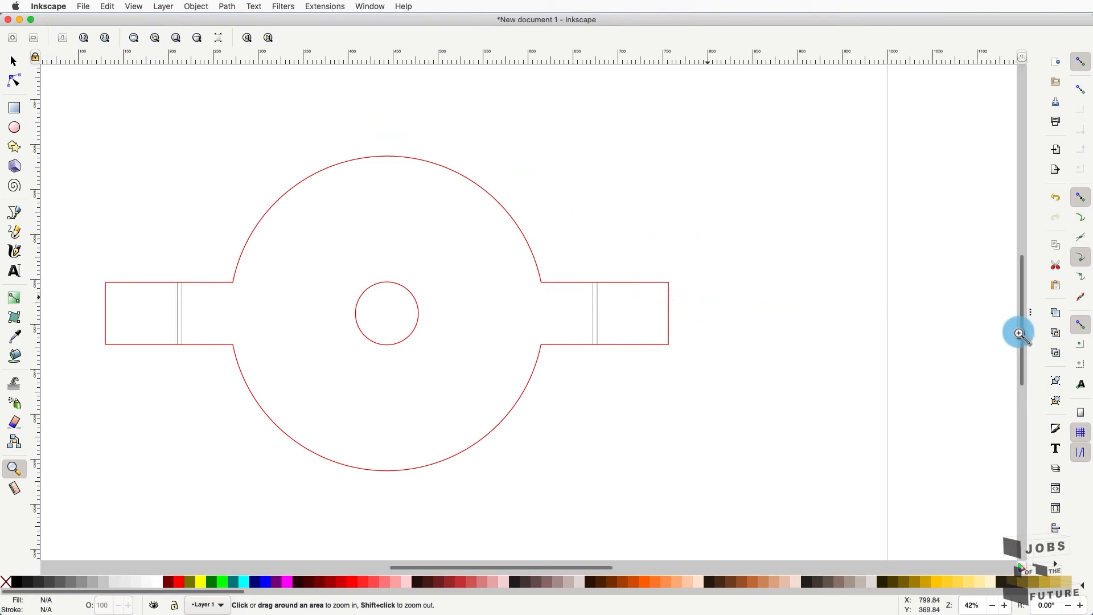
{"action": "left_click", "coordinate": [147, 41]}
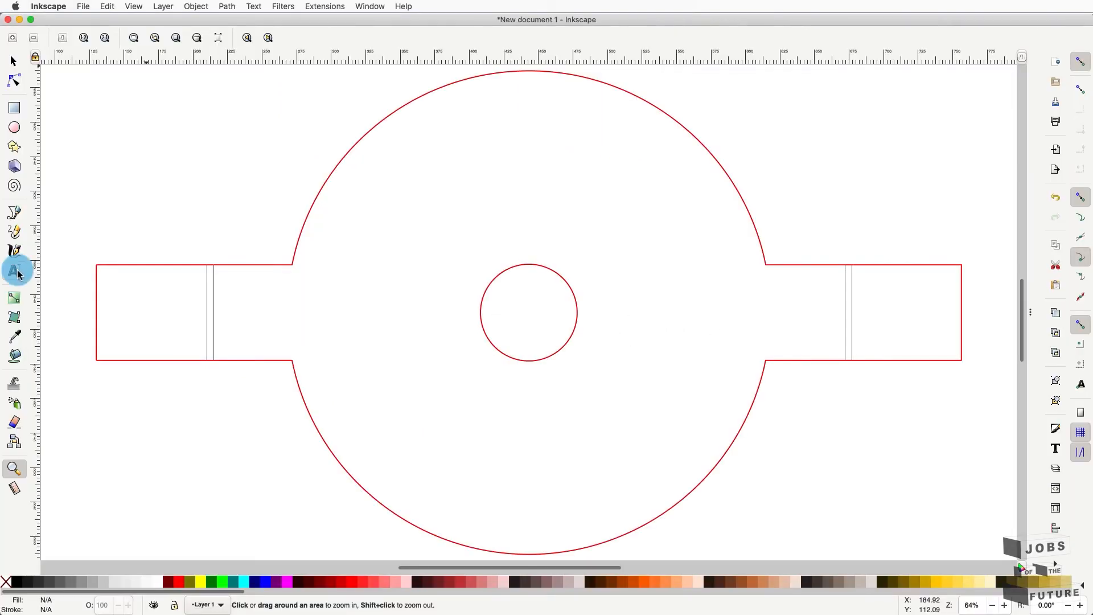
- Switch to the Text tool in the left toolbox
{"action": "left_click", "coordinate": [15, 271]}
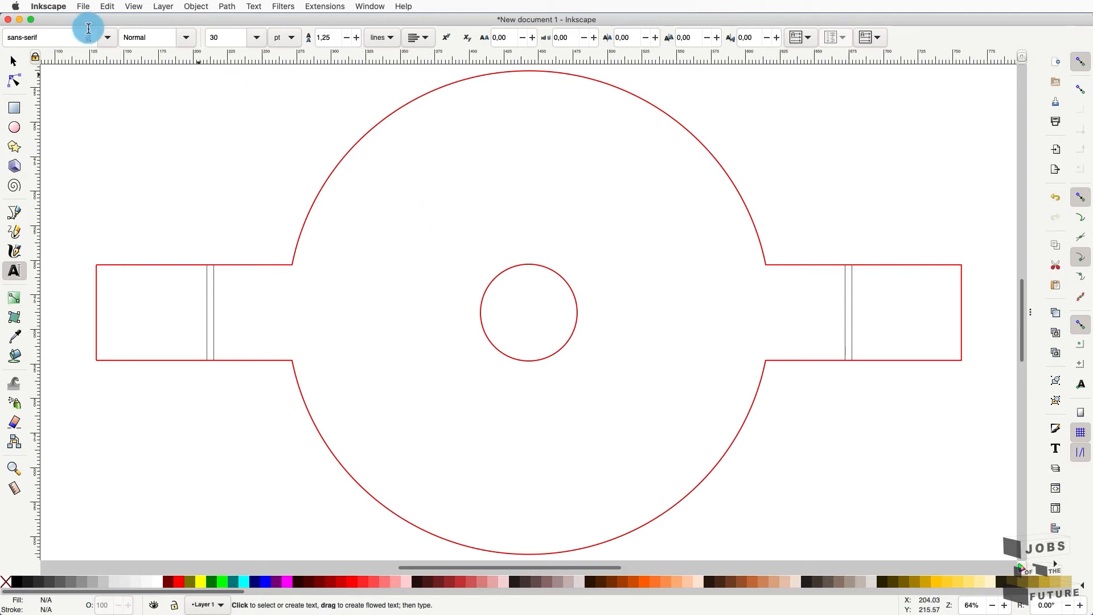
- Start a text label reading hello! just above the small centre circle
{"action": "left_click", "coordinate": [56, 41]}
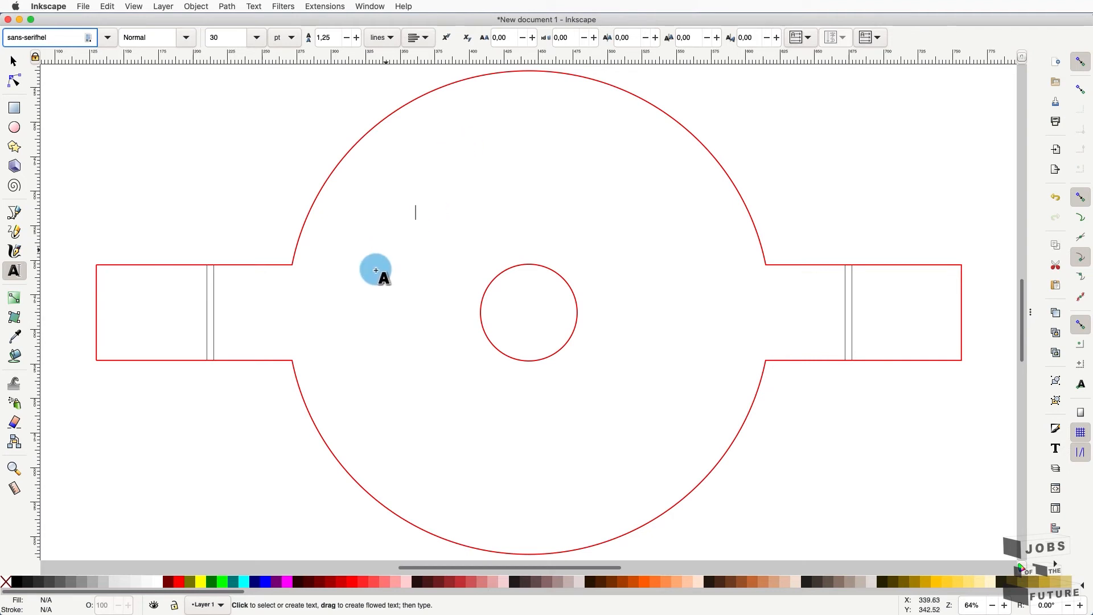
{"action": "left_click", "coordinate": [416, 216]}
{"action": "type", "text": "hello"}
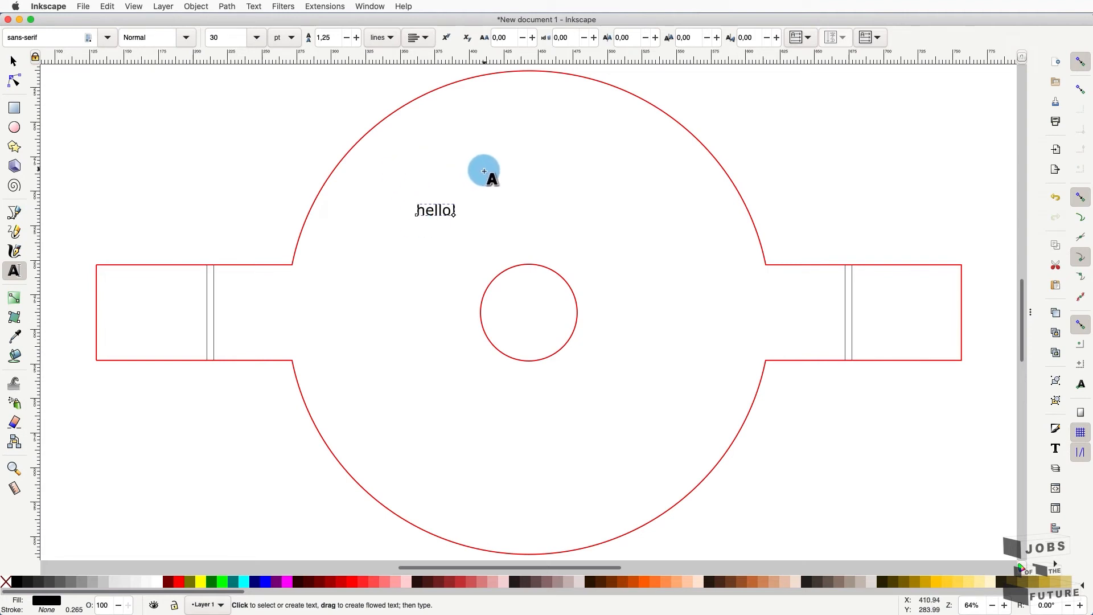
- Try a flowed-text paragraph 'hello! welcome to job' up right of centre, then delete it
{"action": "left_click_drag", "start_coordinate": [484, 151], "coordinate": [666, 247]}
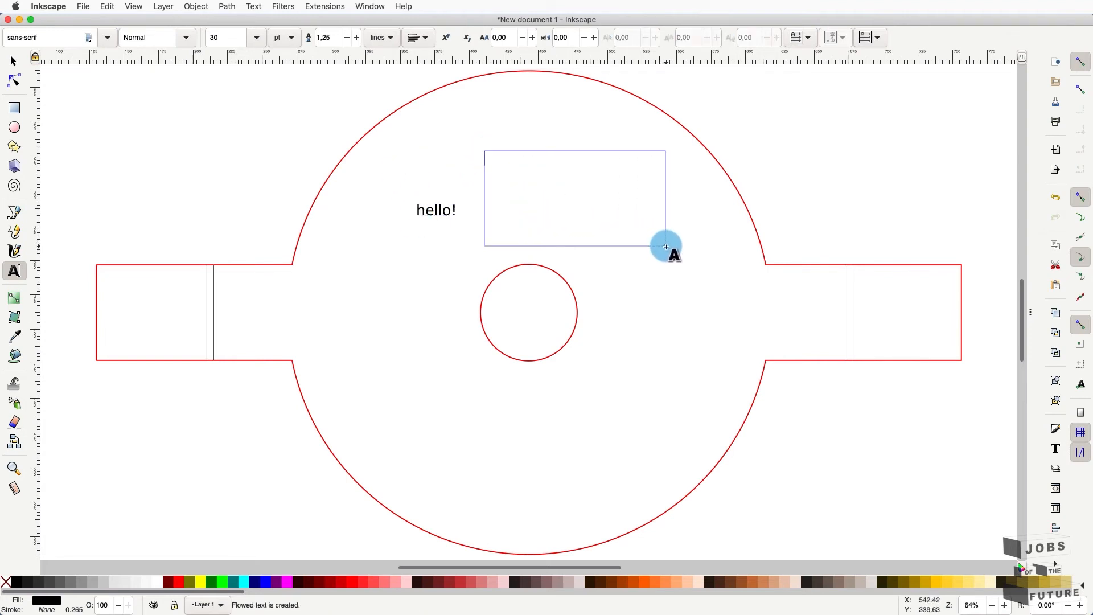
{"action": "type", "text": "hell"}
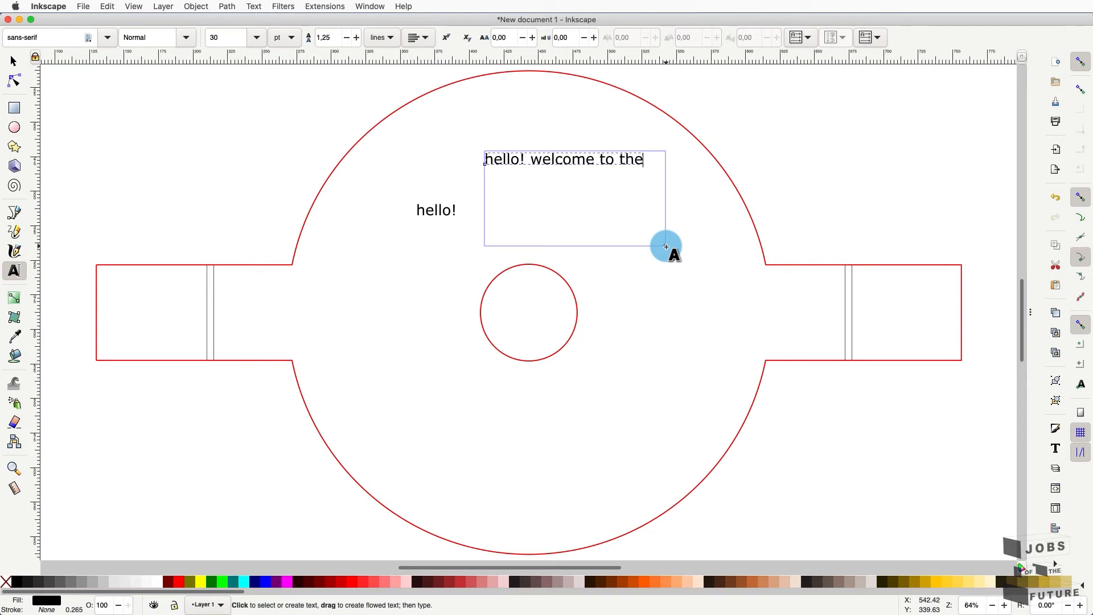
{"action": "type", "text": "o! welcome to jobs"}
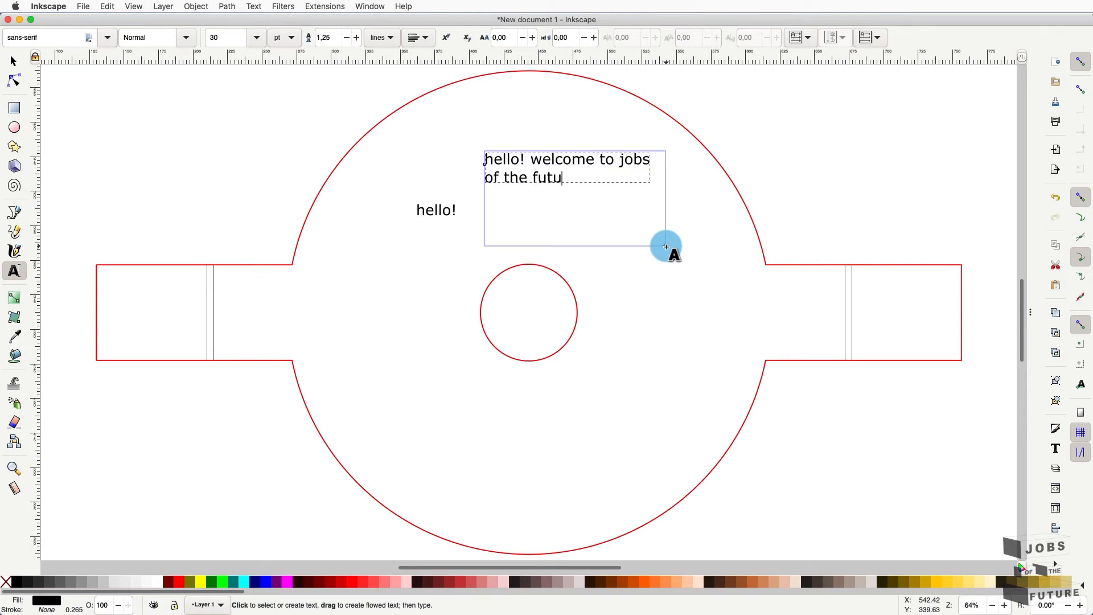
{"action": "left_click", "coordinate": [14, 61]}
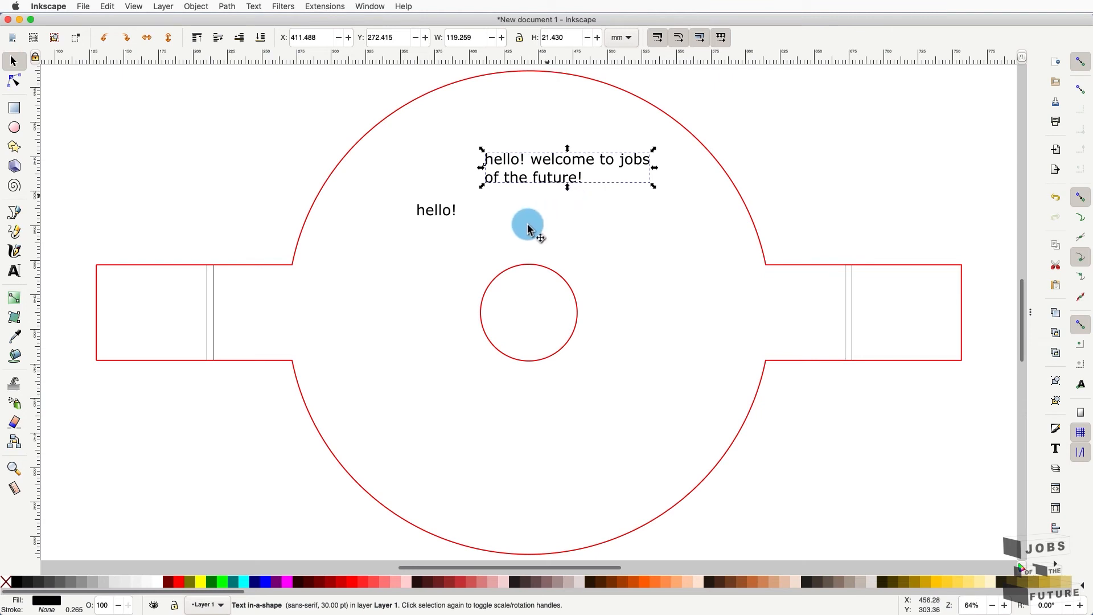
{"action": "key", "text": "Delete"}
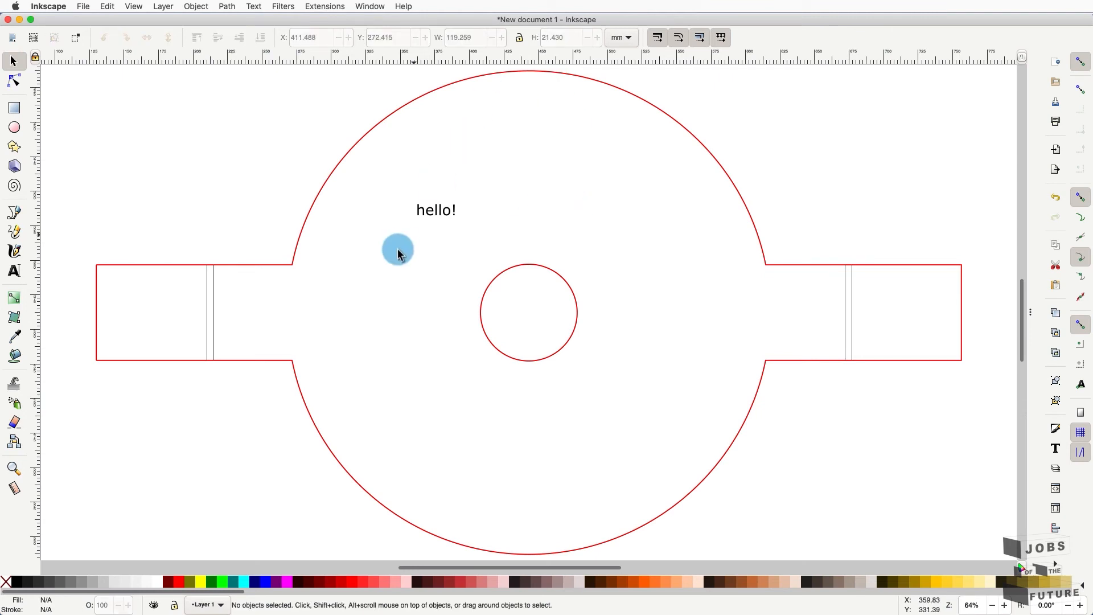
- Scale up the hello! label, change its font to Roboto, then delete it
{"action": "left_click", "coordinate": [441, 215]}
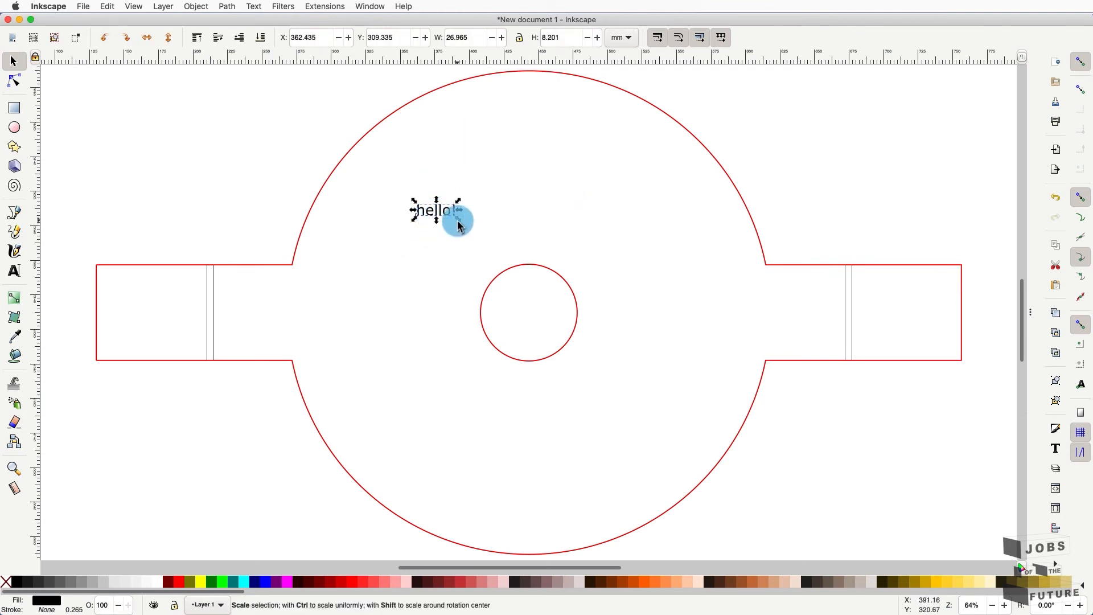
{"action": "left_click_drag", "start_coordinate": [458, 218], "coordinate": [581, 287]}
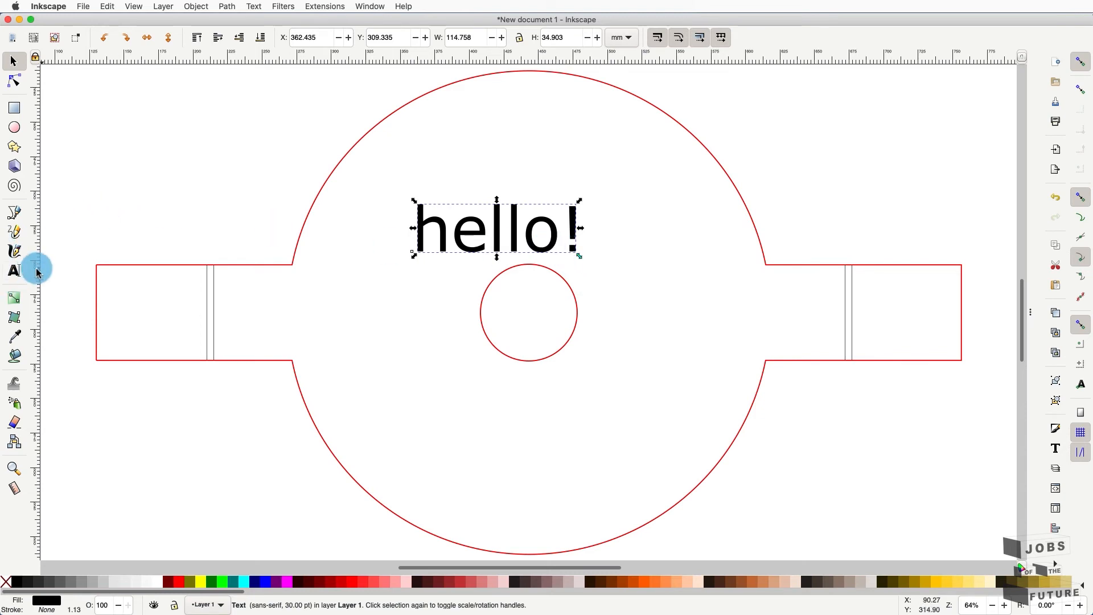
{"action": "left_click", "coordinate": [21, 276]}
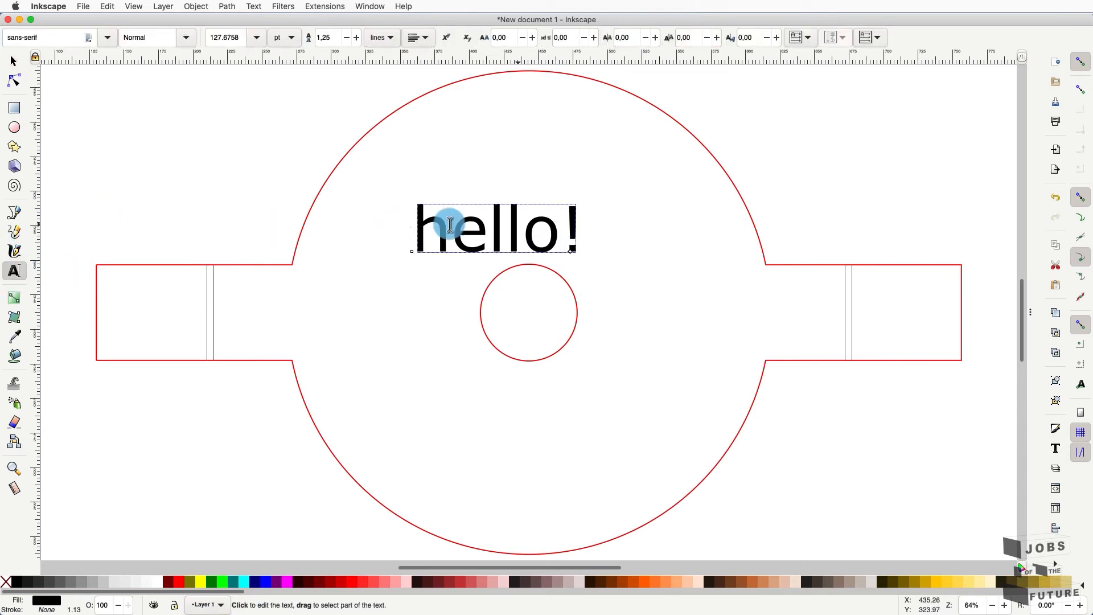
{"action": "triple_click", "coordinate": [477, 226]}
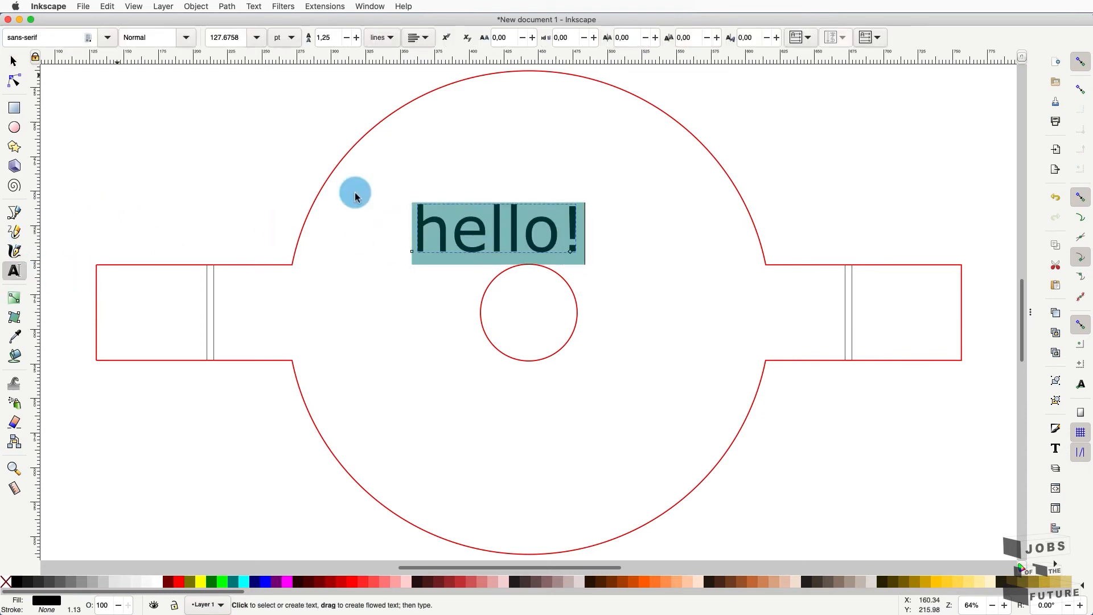
{"action": "left_click", "coordinate": [108, 37]}
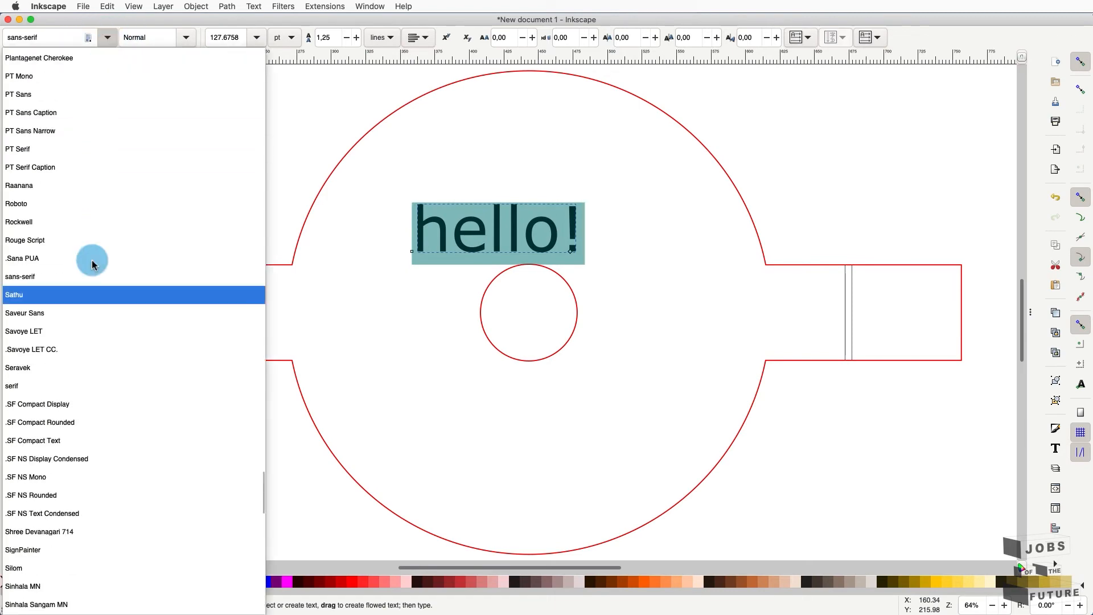
{"action": "left_click", "coordinate": [56, 206]}
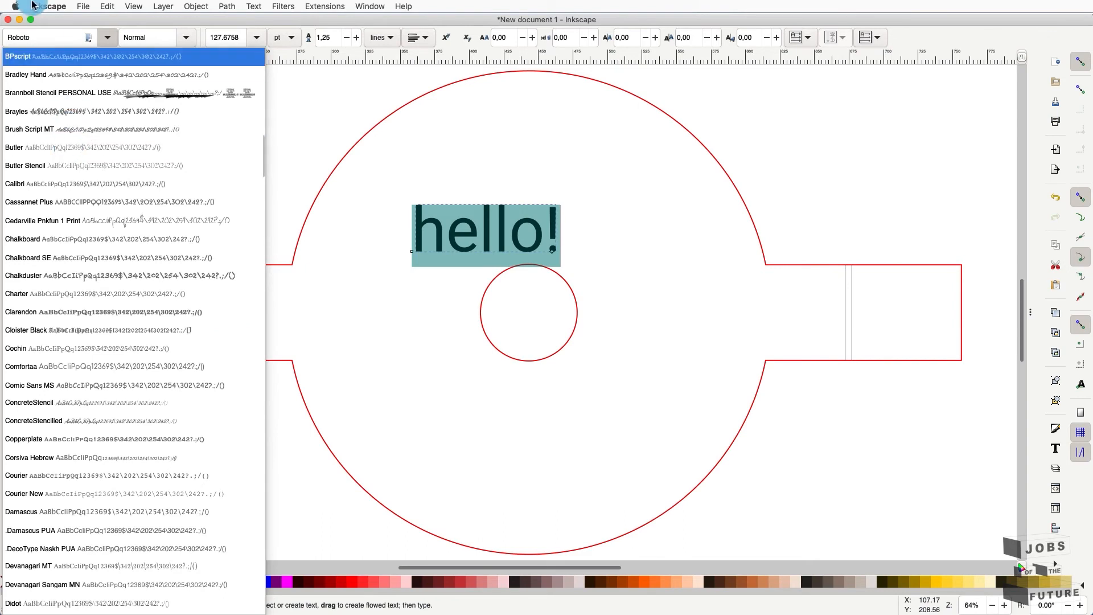
{"action": "left_click", "coordinate": [105, 37]}
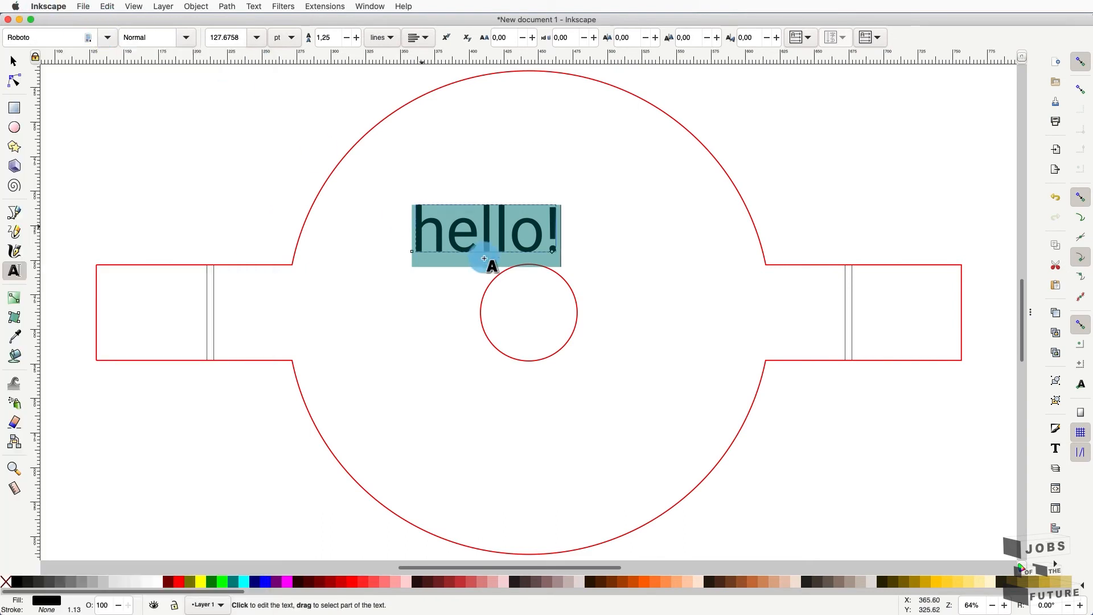
{"action": "left_click", "coordinate": [13, 68]}
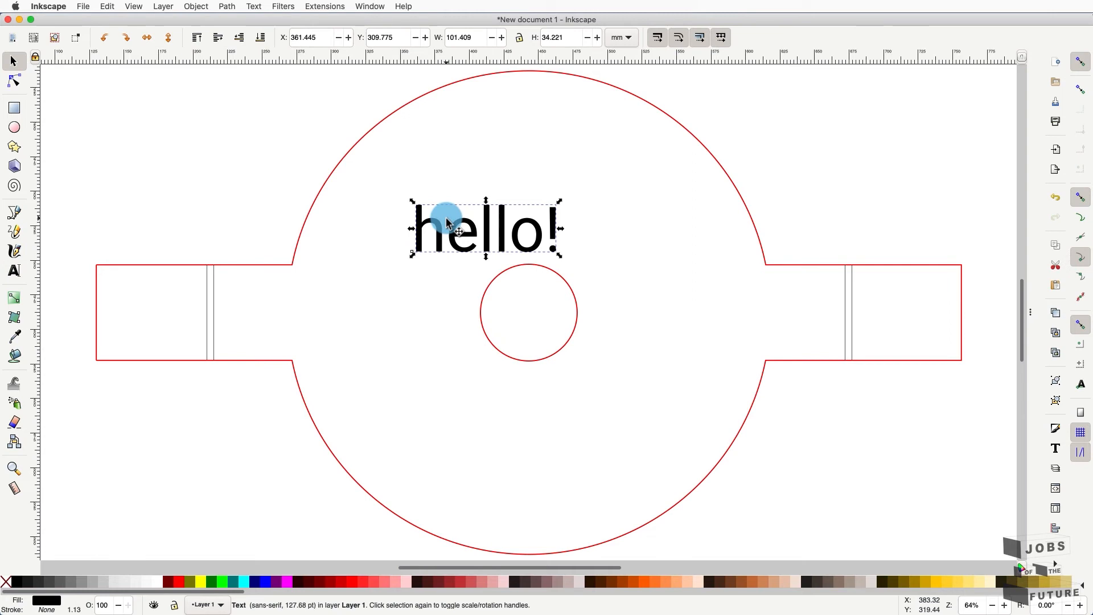
{"action": "key", "text": "Delete"}
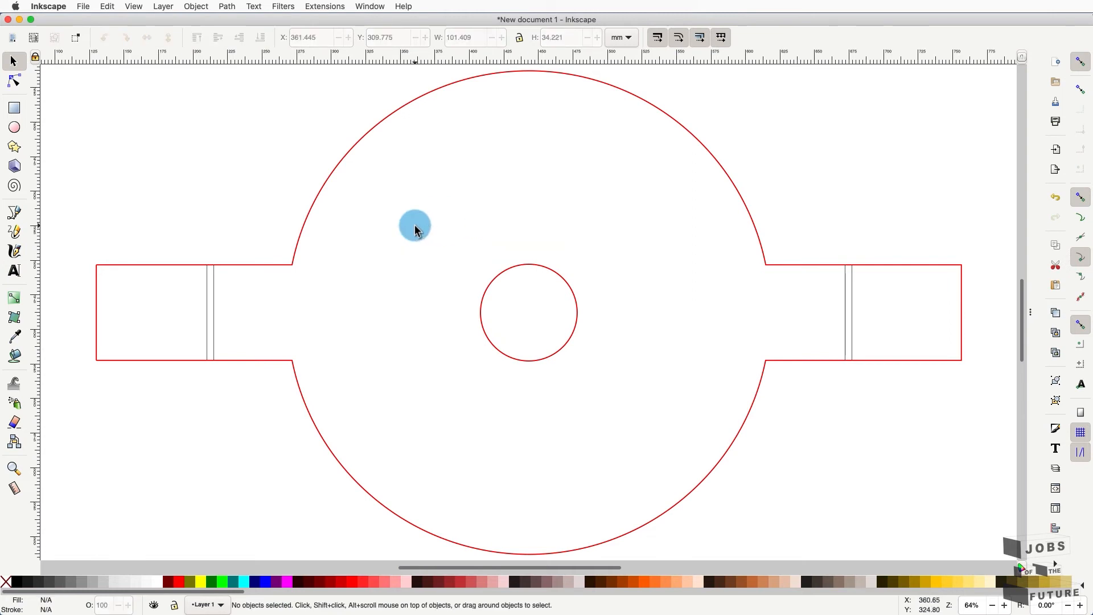
- Draw a teal circle, enlarge it to about 236.5 mm, and move it around the centre circle
{"action": "left_click", "coordinate": [14, 129]}
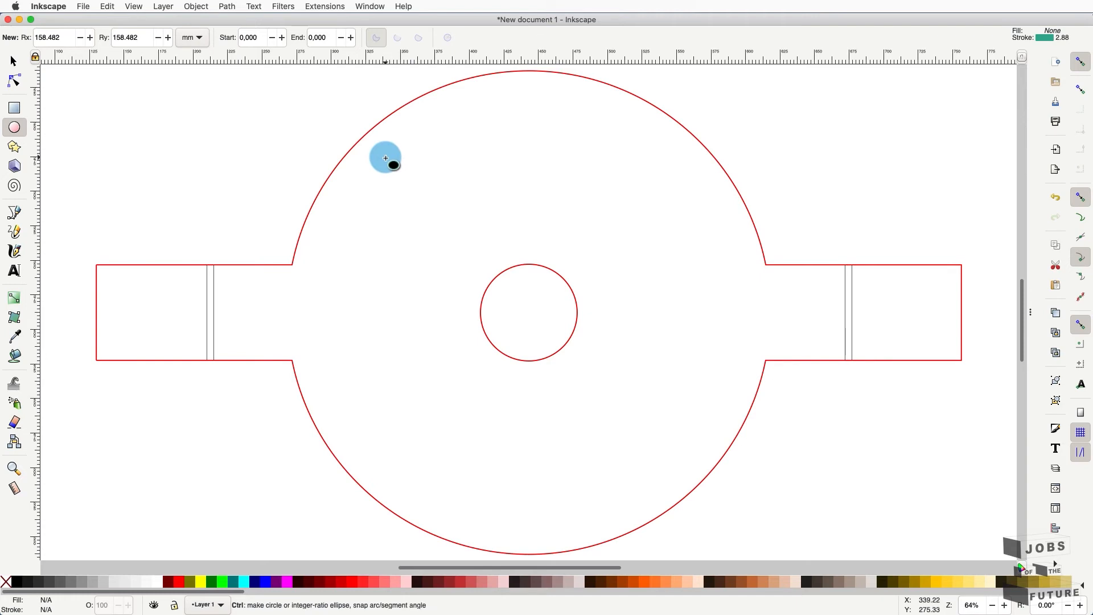
{"action": "left_click_drag", "start_coordinate": [384, 158], "coordinate": [660, 470]}
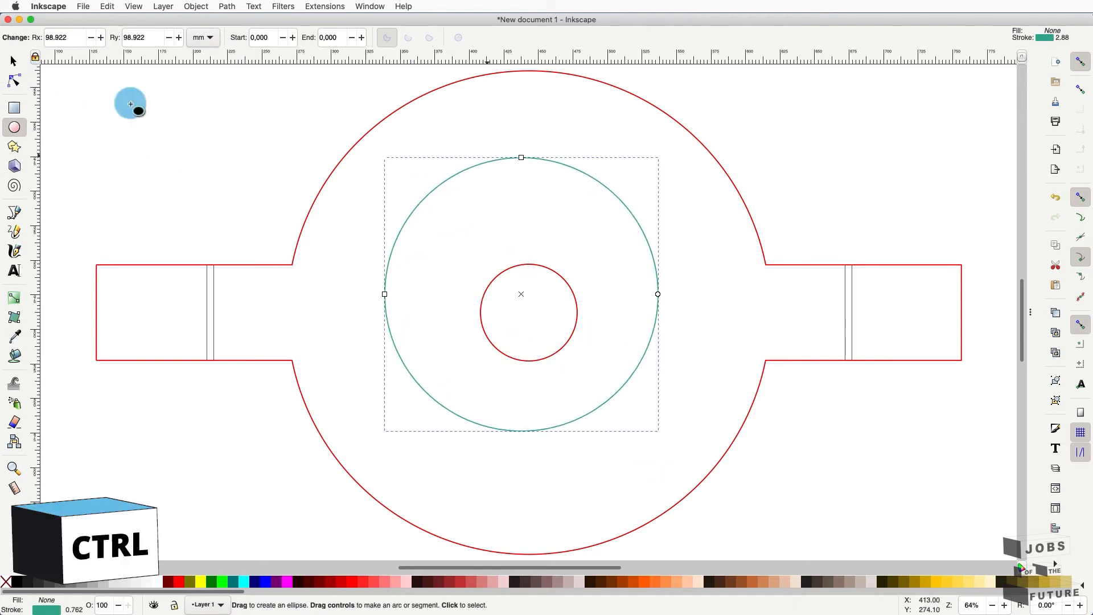
{"action": "left_click", "coordinate": [12, 64]}
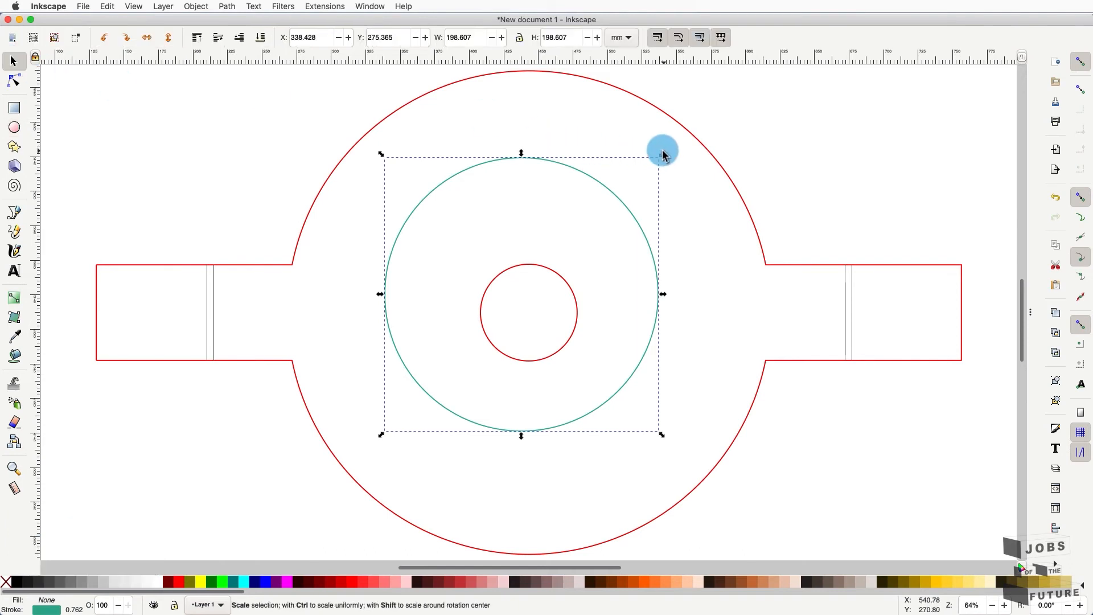
{"action": "left_click_drag", "start_coordinate": [661, 153], "coordinate": [737, 120]}
{"action": "left_click_drag", "start_coordinate": [676, 166], "coordinate": [654, 239]}
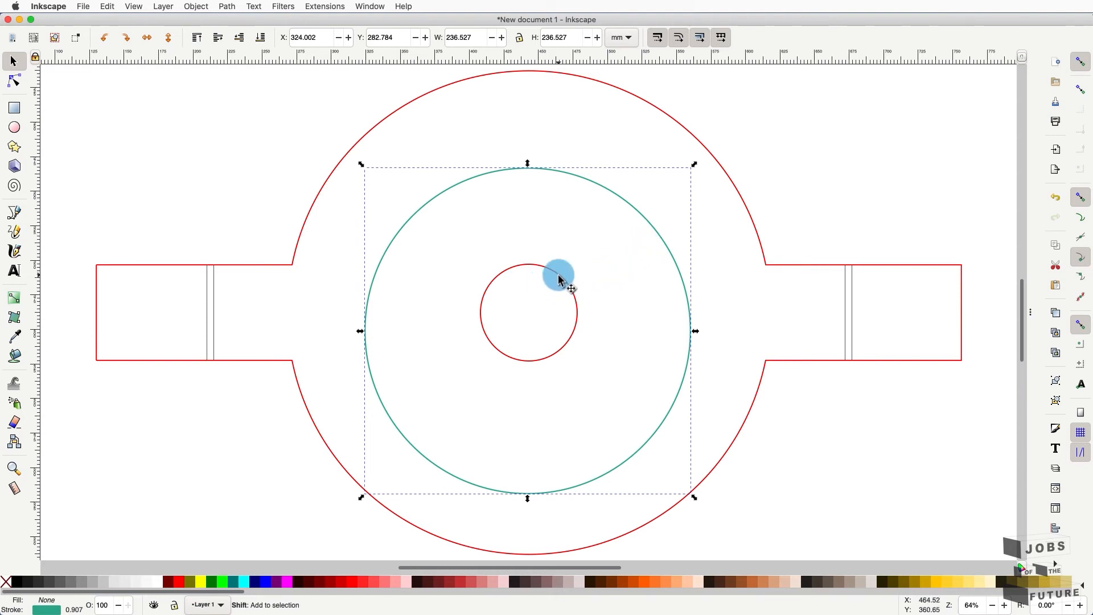
- Select the teal and small red circles and centre them on both axes with Align and Distribute
{"action": "key", "text": "ctrl+shift+a"}
{"action": "key", "text": "ctrl+z"}
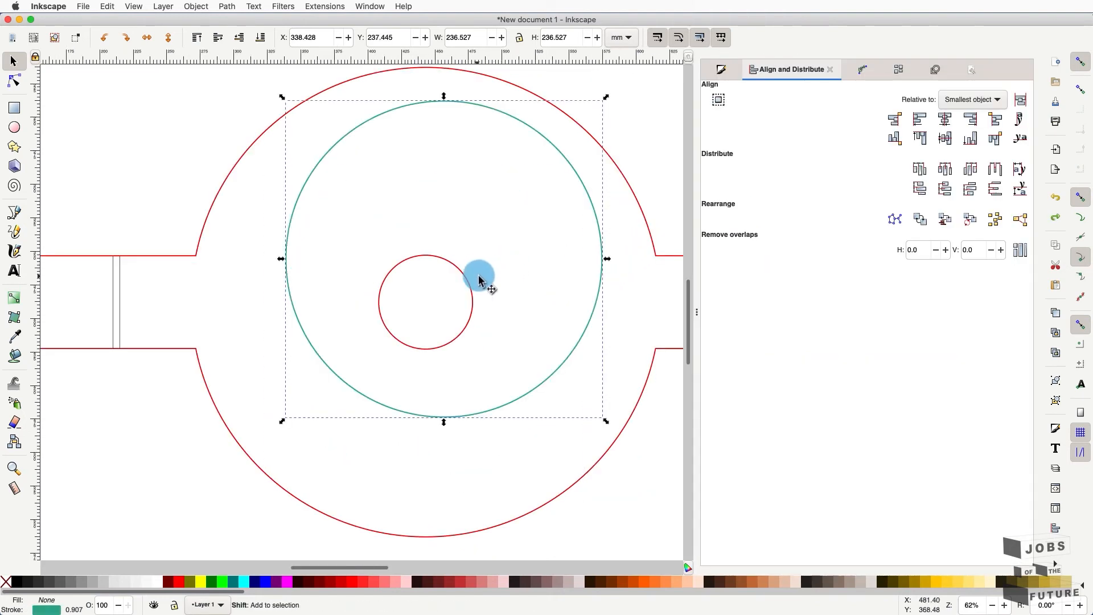
{"action": "left_click", "coordinate": [479, 279], "text": "shift"}
{"action": "left_click", "coordinate": [659, 175]}
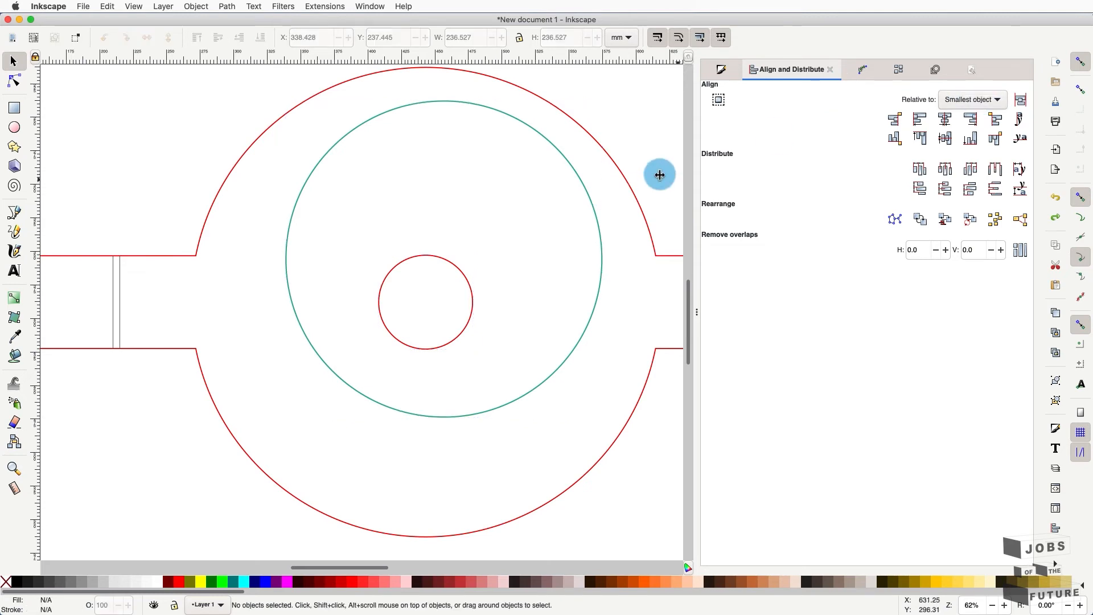
{"action": "key", "text": "ctrl+shift+a"}
{"action": "left_click", "coordinate": [583, 178]}
{"action": "left_click", "coordinate": [451, 264], "text": "shift"}
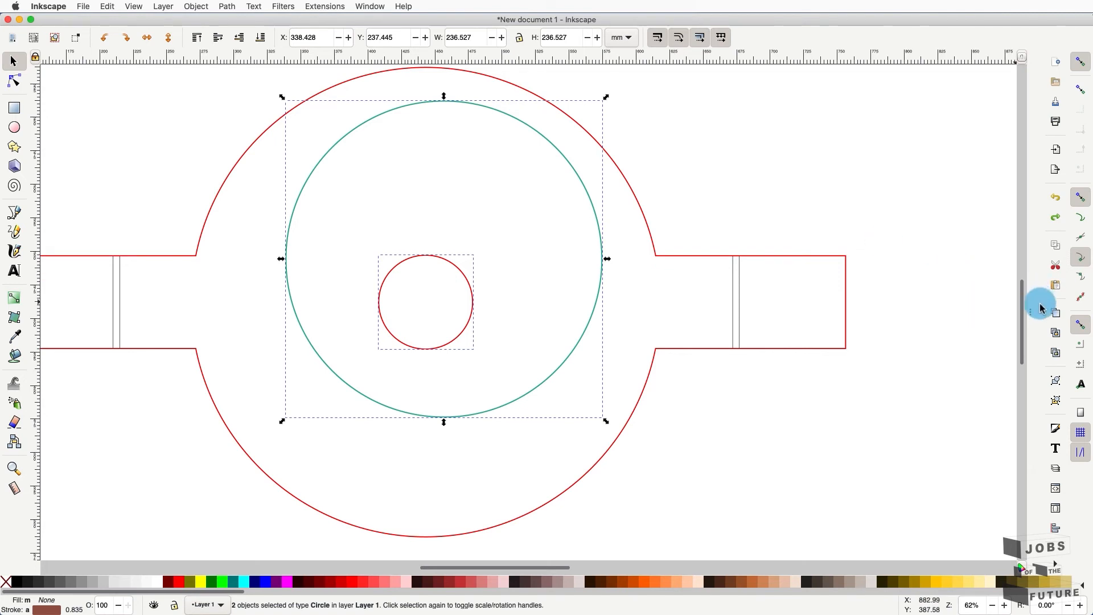
{"action": "left_click_drag", "start_coordinate": [1033, 313], "coordinate": [829, 309]}
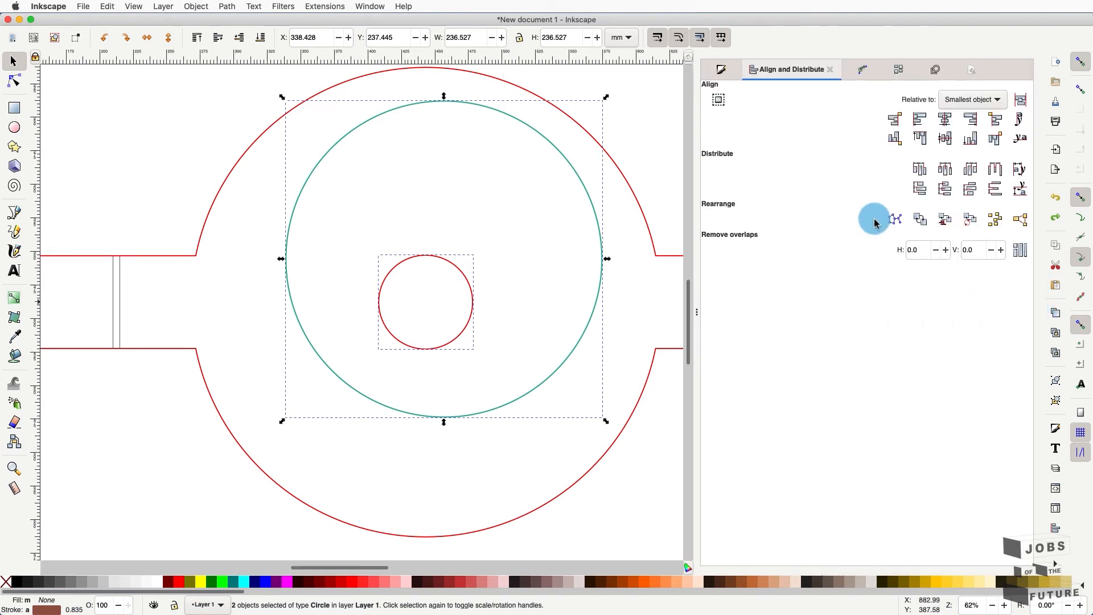
{"action": "left_click", "coordinate": [944, 120]}
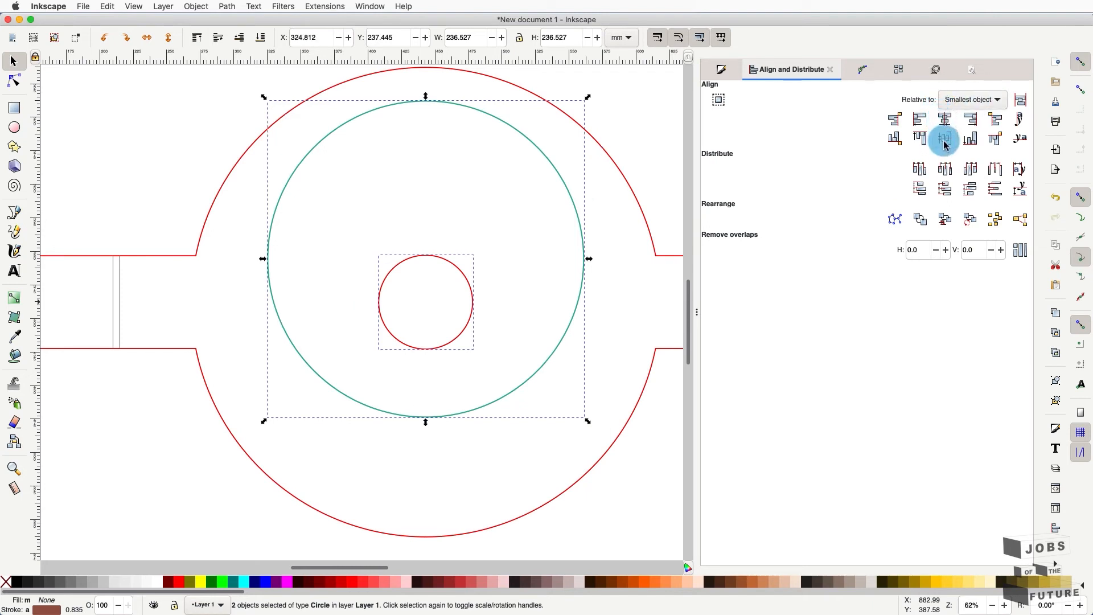
{"action": "left_click", "coordinate": [944, 139]}
{"action": "left_click", "coordinate": [620, 221]}
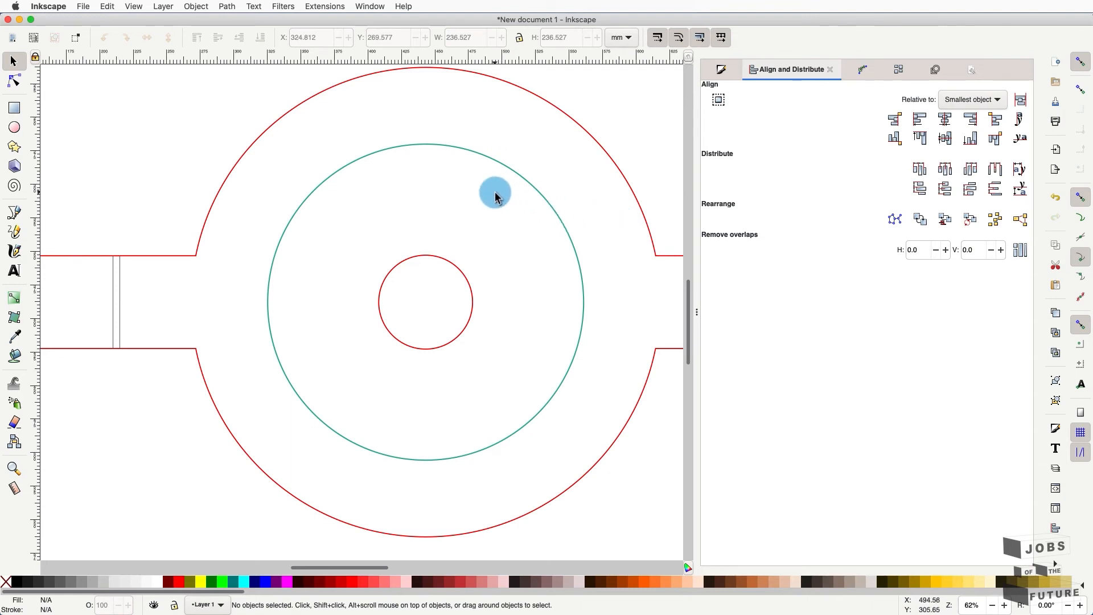
- Type the line 'CANS AND PLASTIC BOTTLES ONLY!' above the circles
{"action": "left_click", "coordinate": [15, 267]}
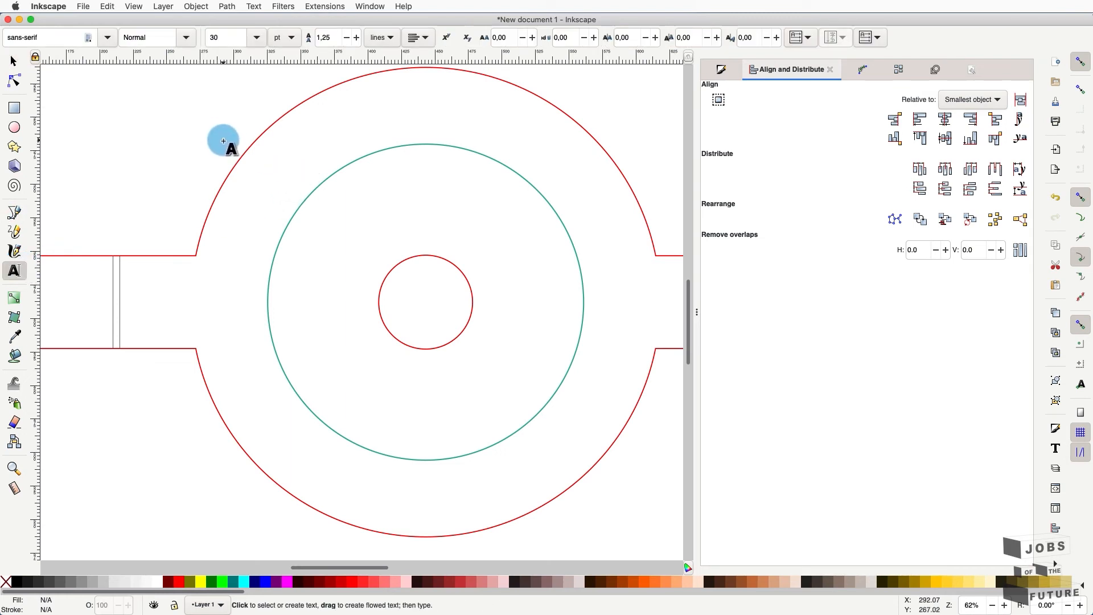
{"action": "type", "text": "d"}
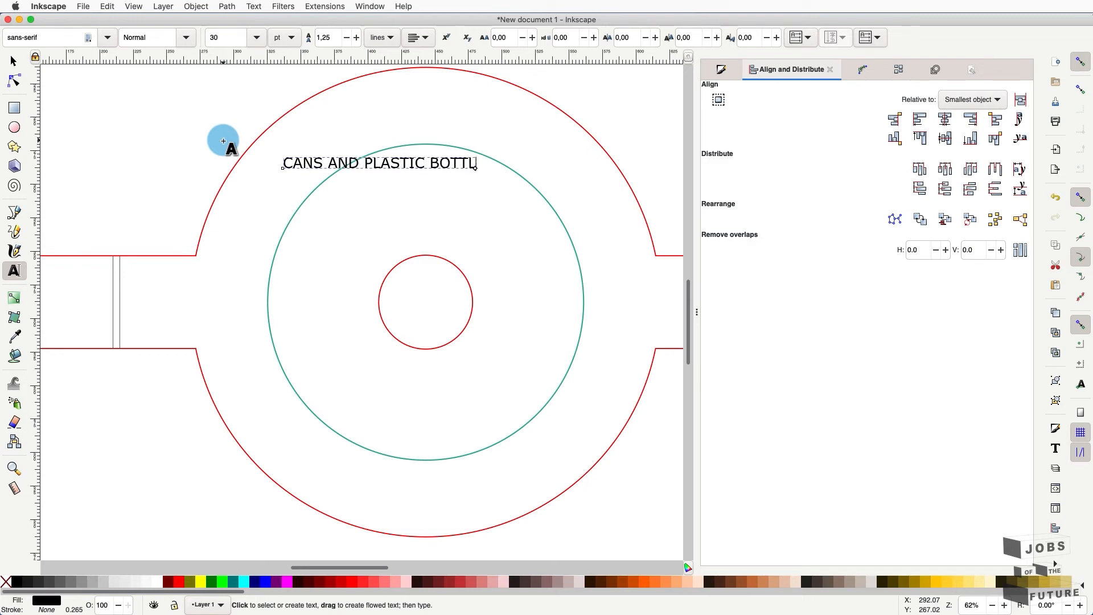
{"action": "type", "text": "LY!"}
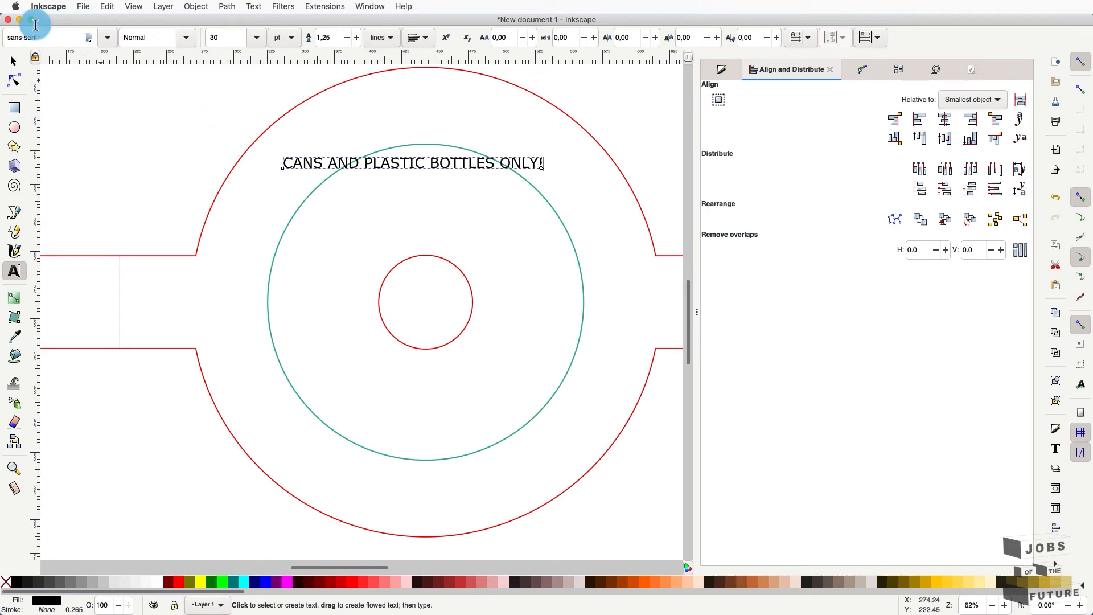
- Set the slogan in Roboto, 64 pt, Bold
{"action": "triple_click", "coordinate": [390, 162]}
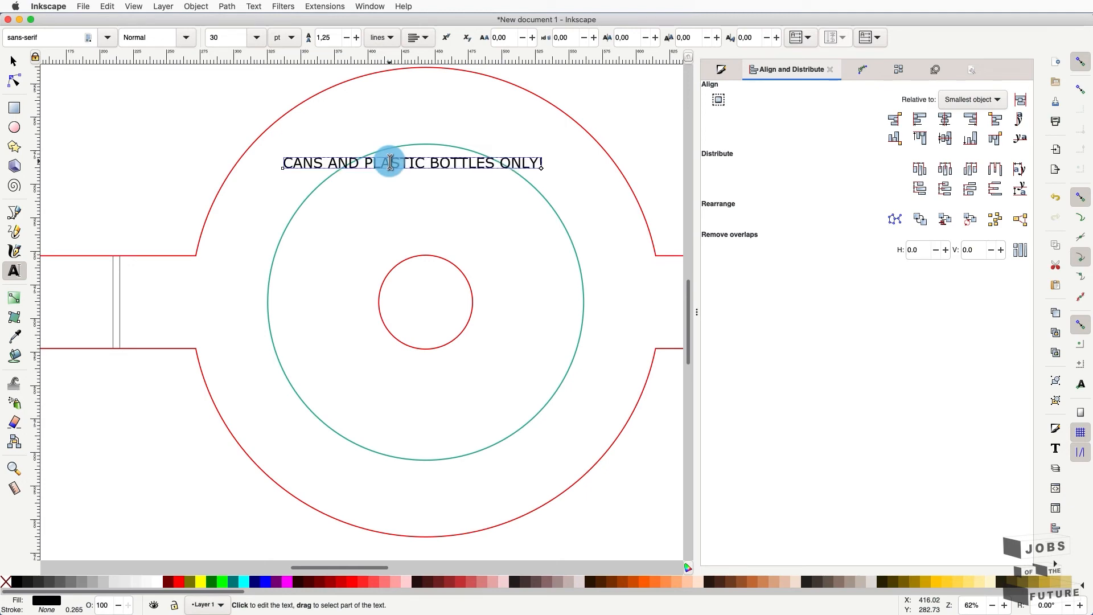
{"action": "triple_click", "coordinate": [390, 163]}
{"action": "left_click", "coordinate": [390, 162]}
{"action": "triple_click", "coordinate": [394, 163]}
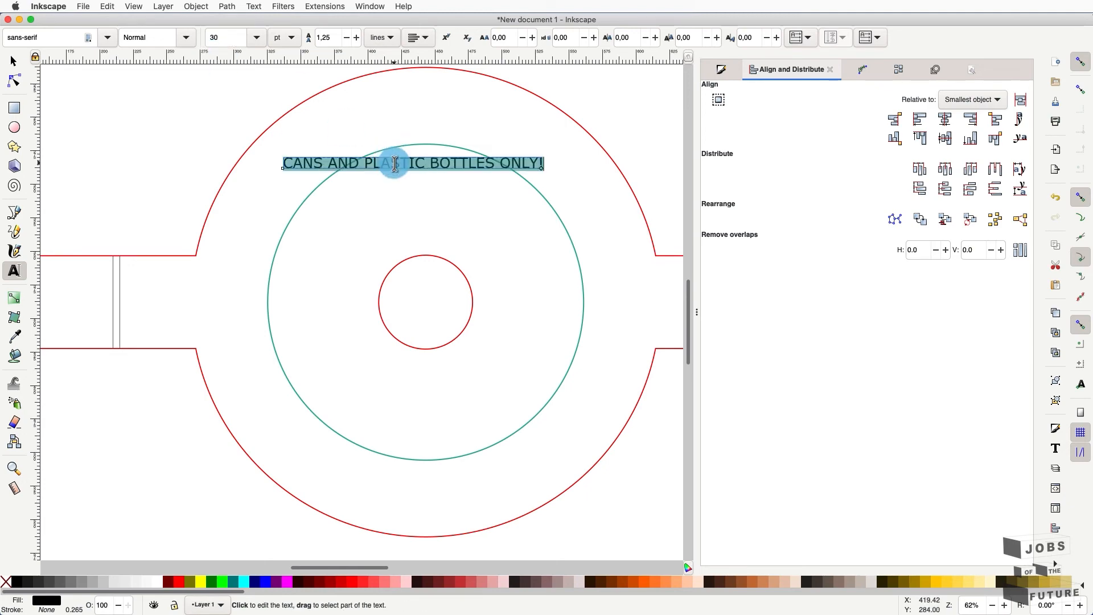
{"action": "left_click", "coordinate": [72, 35]}
{"action": "left_click", "coordinate": [72, 38]}
{"action": "type", "text": "ROBO"}
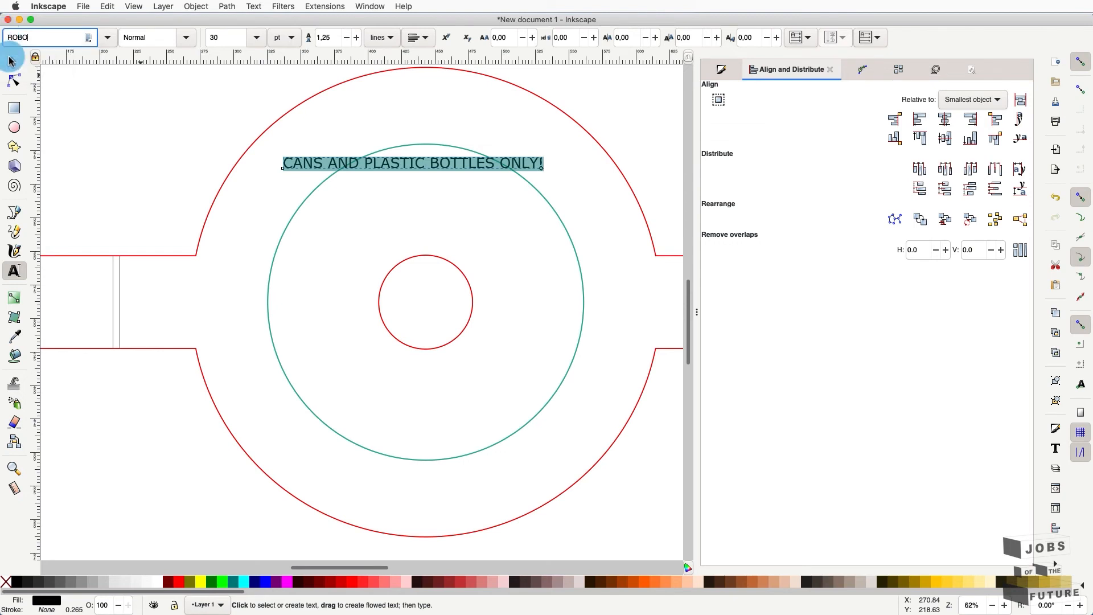
{"action": "key", "text": "Return"}
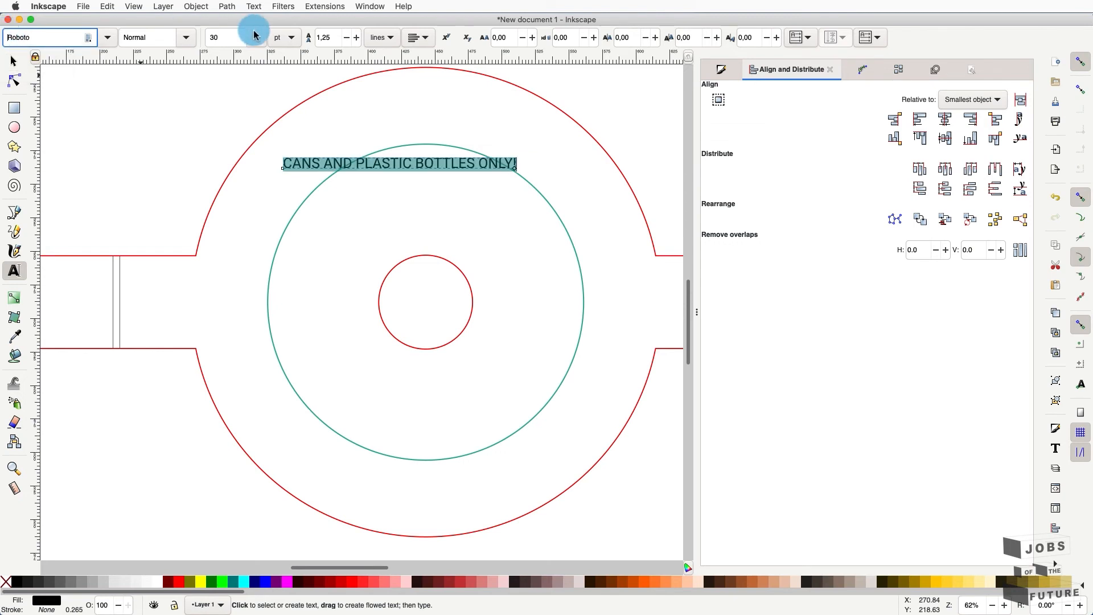
{"action": "left_click", "coordinate": [257, 37]}
{"action": "key", "text": "Escape"}
{"action": "left_click", "coordinate": [252, 330]}
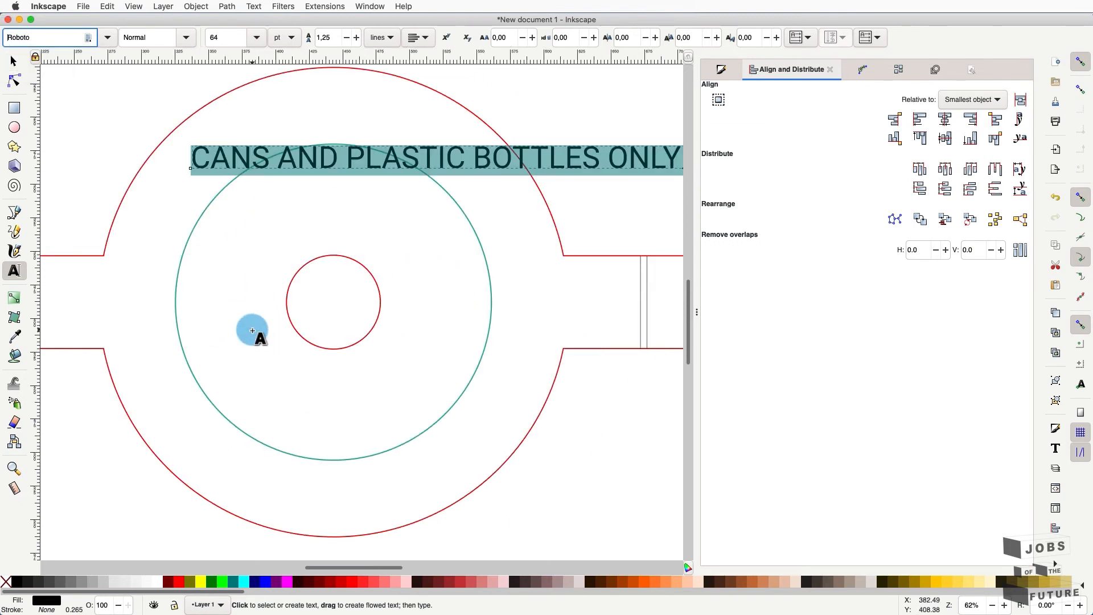
{"action": "left_click", "coordinate": [183, 36]}
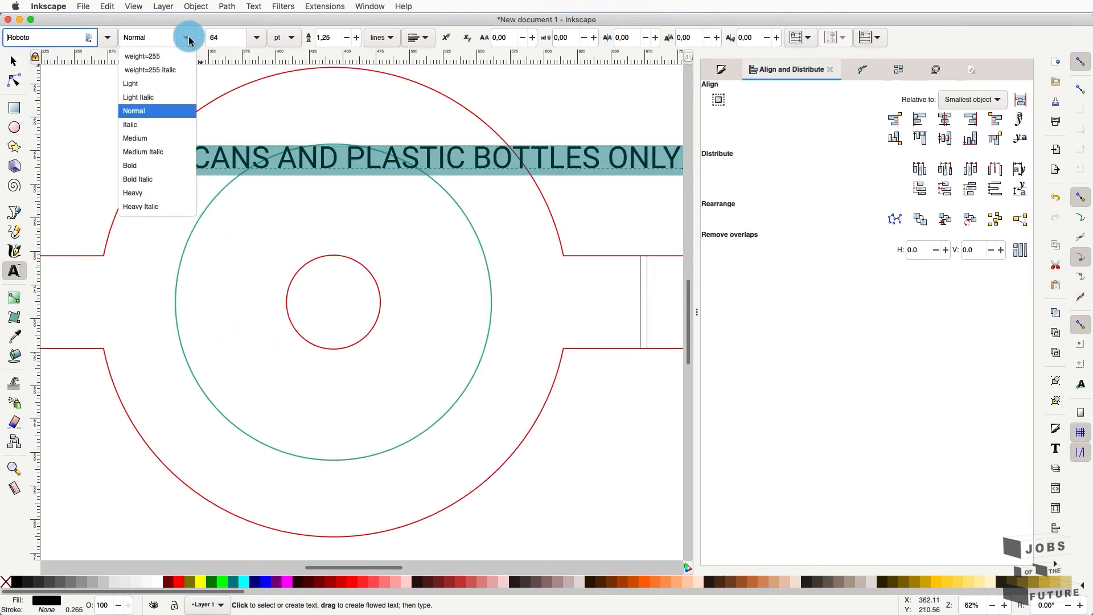
{"action": "left_click", "coordinate": [147, 154]}
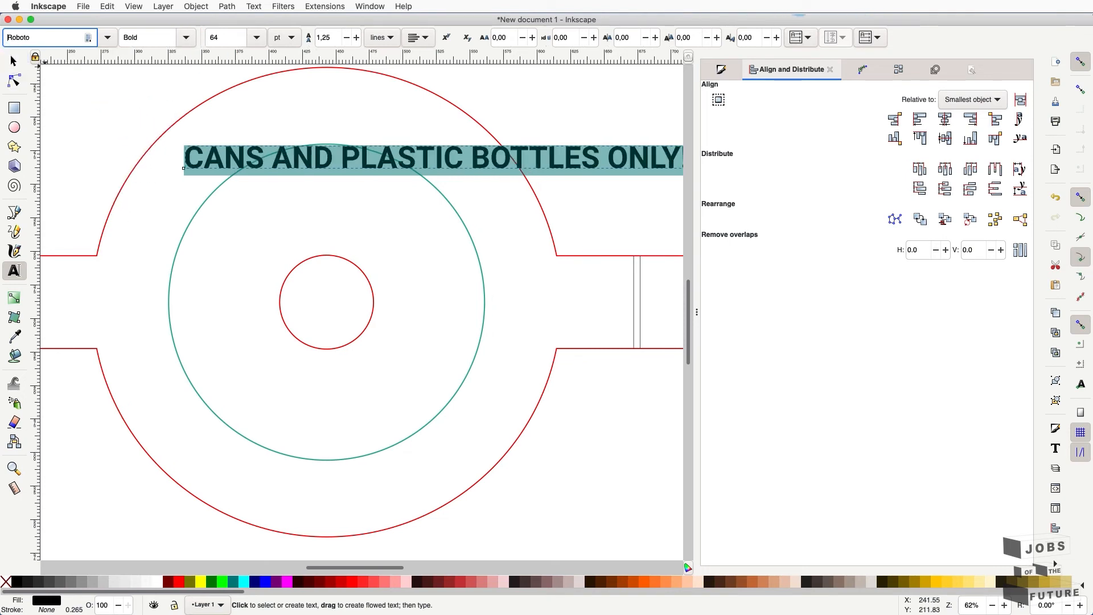
- Scale the slogan up slightly, then select it together with the teal circle
{"action": "left_click", "coordinate": [14, 61]}
{"action": "left_click", "coordinate": [697, 312]}
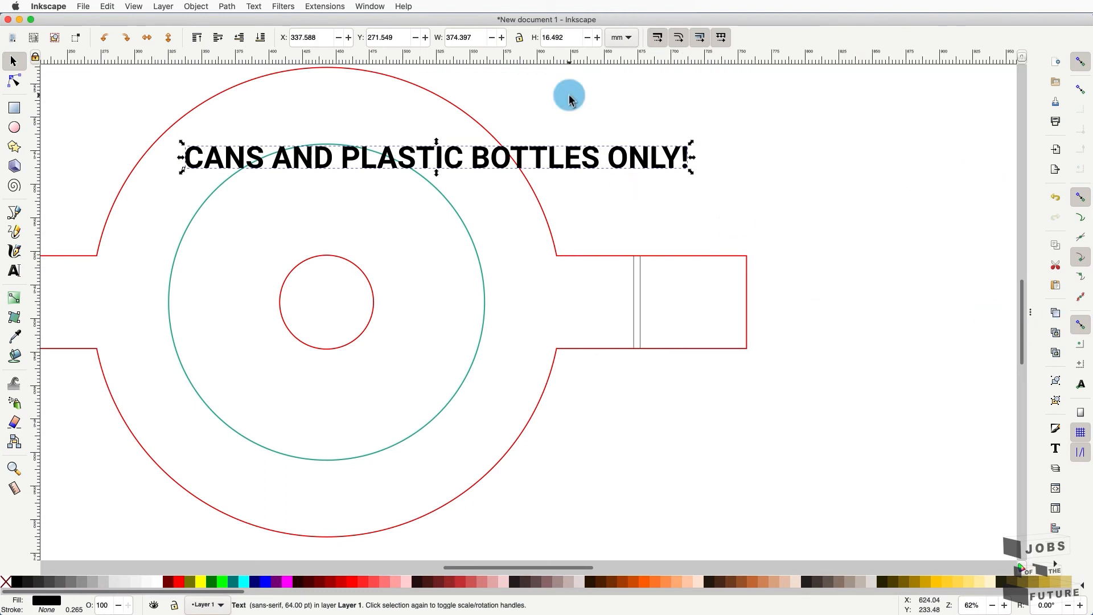
{"action": "scroll", "coordinate": [317, 142], "scroll_direction": "left", "scroll_amount": 5}
{"action": "scroll", "coordinate": [317, 142], "scroll_direction": "up", "scroll_amount": 1}
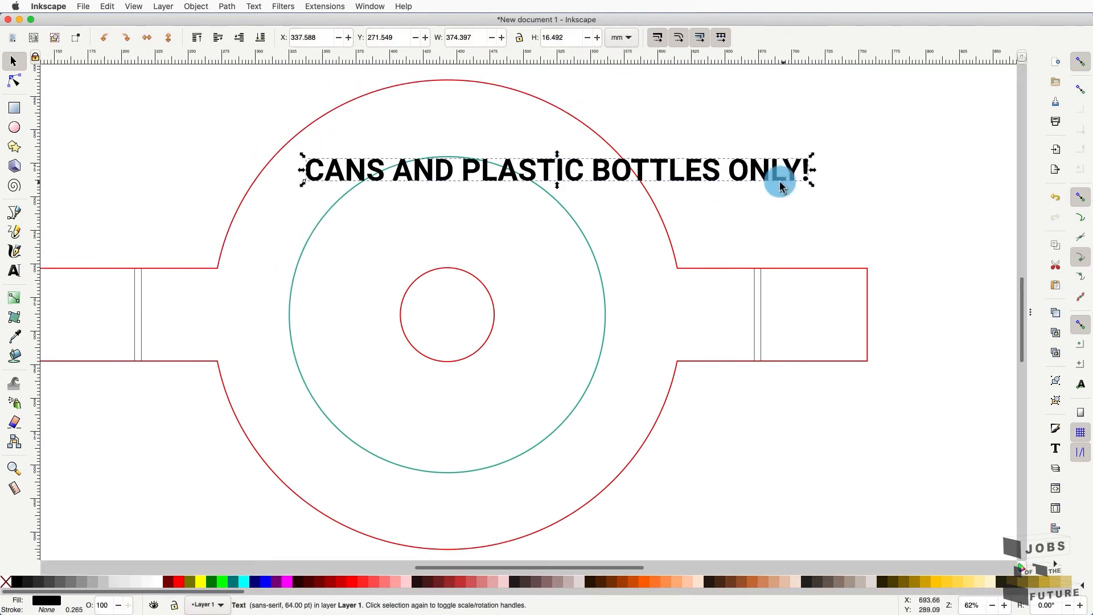
{"action": "left_click_drag", "start_coordinate": [811, 183], "coordinate": [885, 234]}
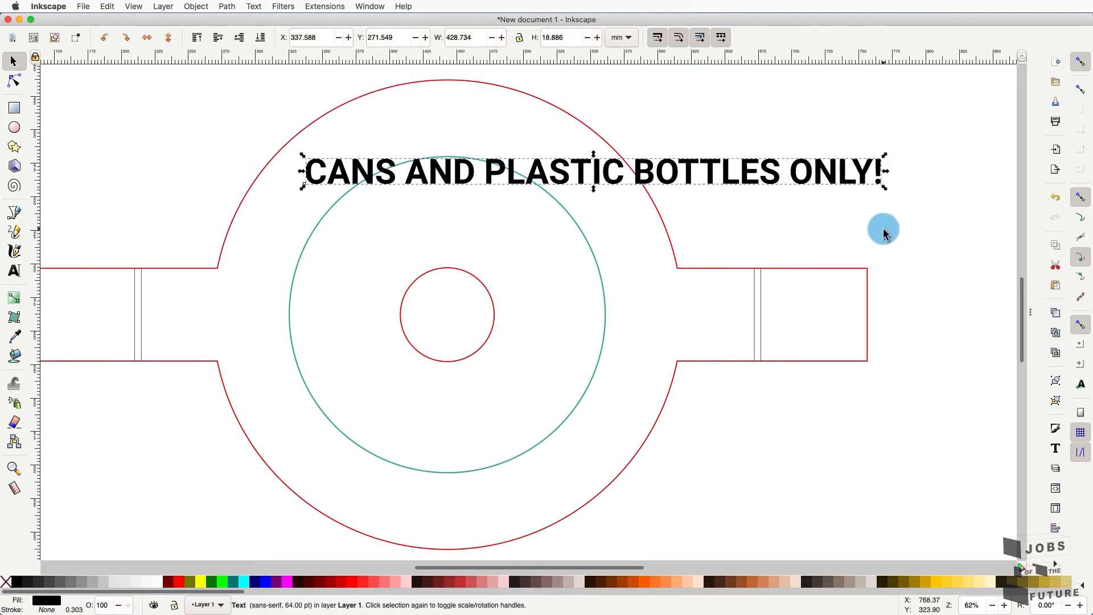
{"action": "left_click", "coordinate": [344, 125]}
{"action": "left_click", "coordinate": [337, 165]}
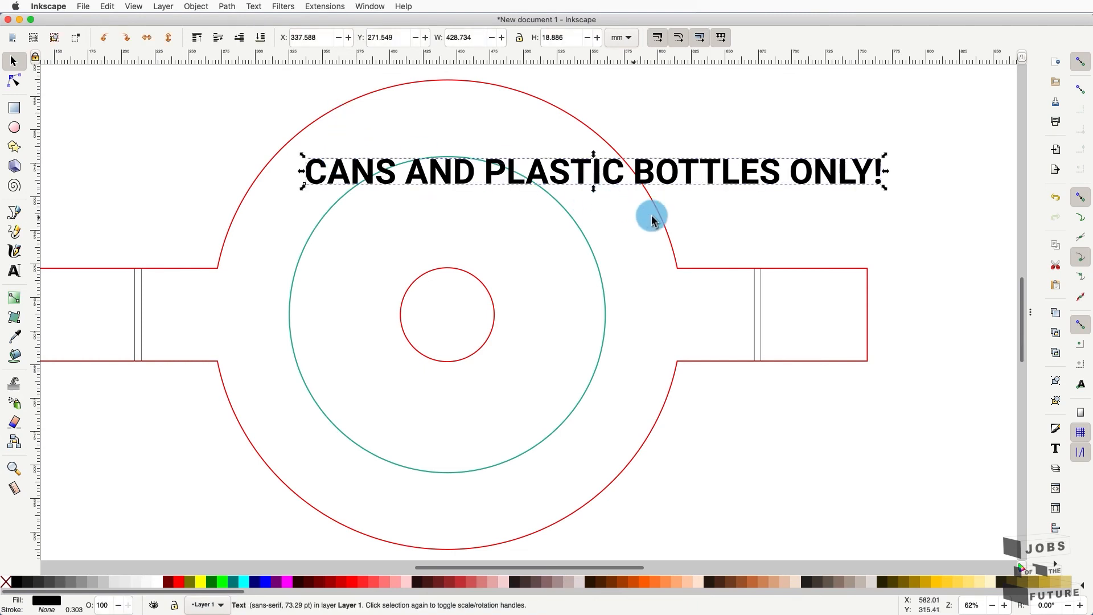
{"action": "left_click", "coordinate": [587, 249], "text": "shift"}
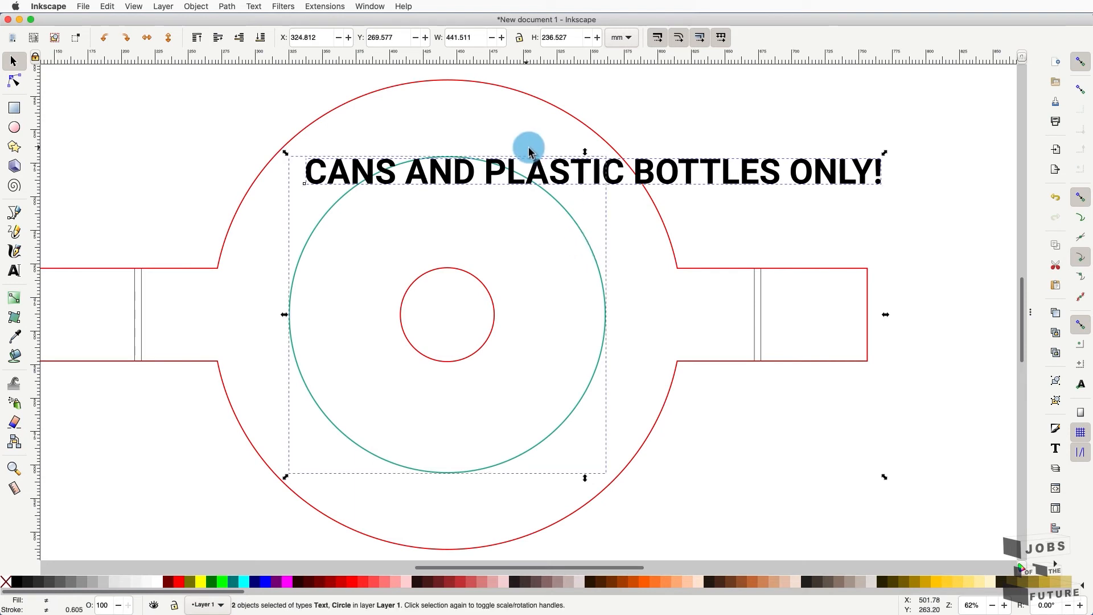
- Wrap the slogan around the teal circle with Text > Put on Path, then select the curved text
{"action": "left_click", "coordinate": [255, 6]}
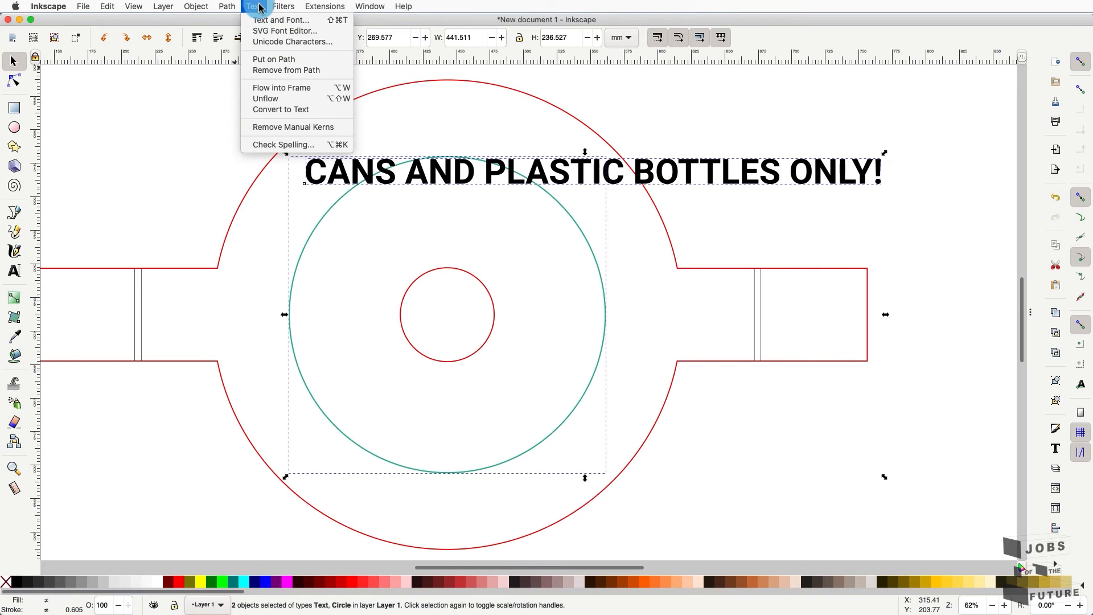
{"action": "left_click", "coordinate": [264, 59]}
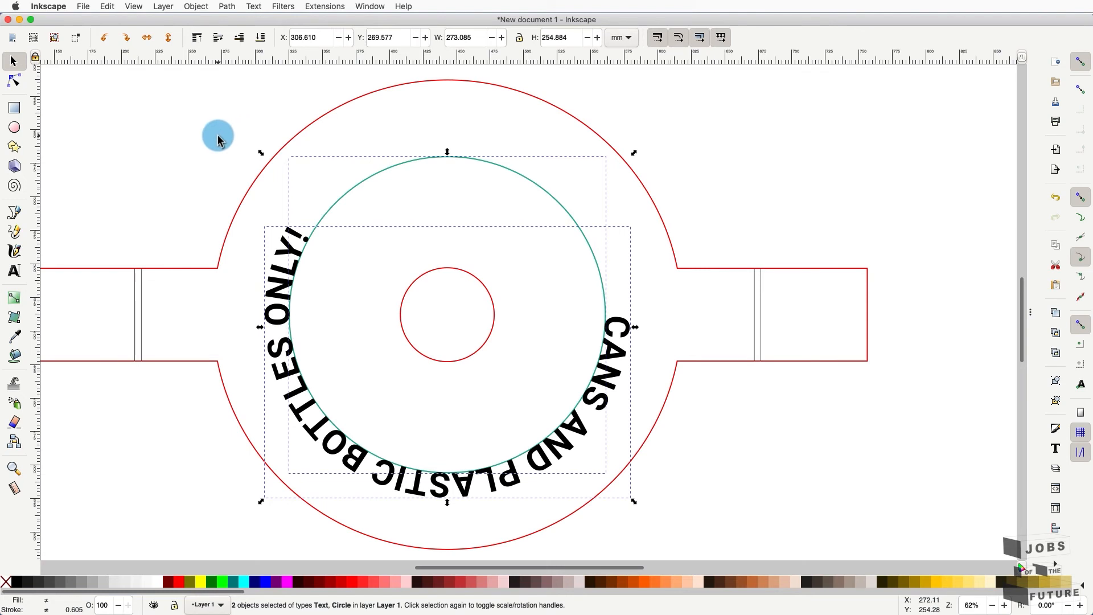
{"action": "left_click", "coordinate": [291, 258]}
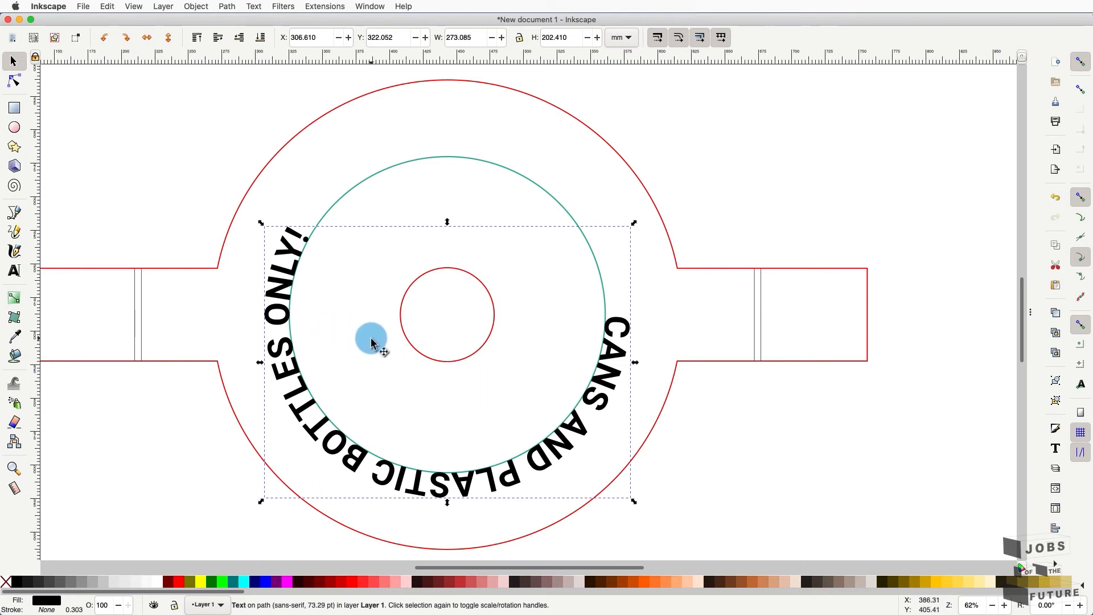
{"action": "key", "text": "t"}
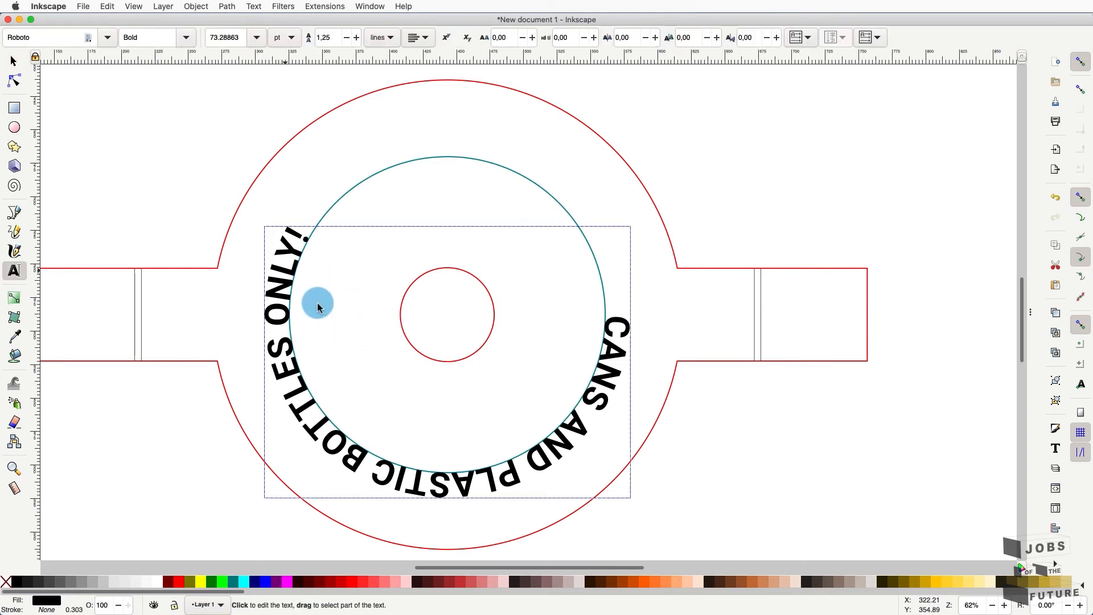
- Try rotating the curved slogan clockwise, then undo that rotation
{"action": "left_click", "coordinate": [14, 61]}
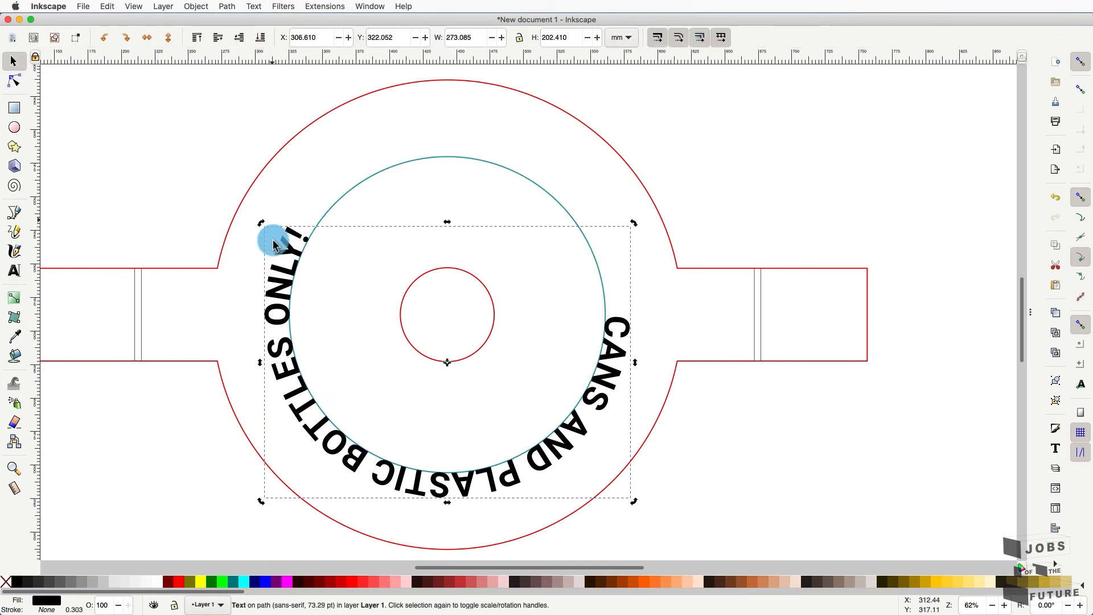
{"action": "left_click_drag", "start_coordinate": [259, 225], "coordinate": [585, 267]}
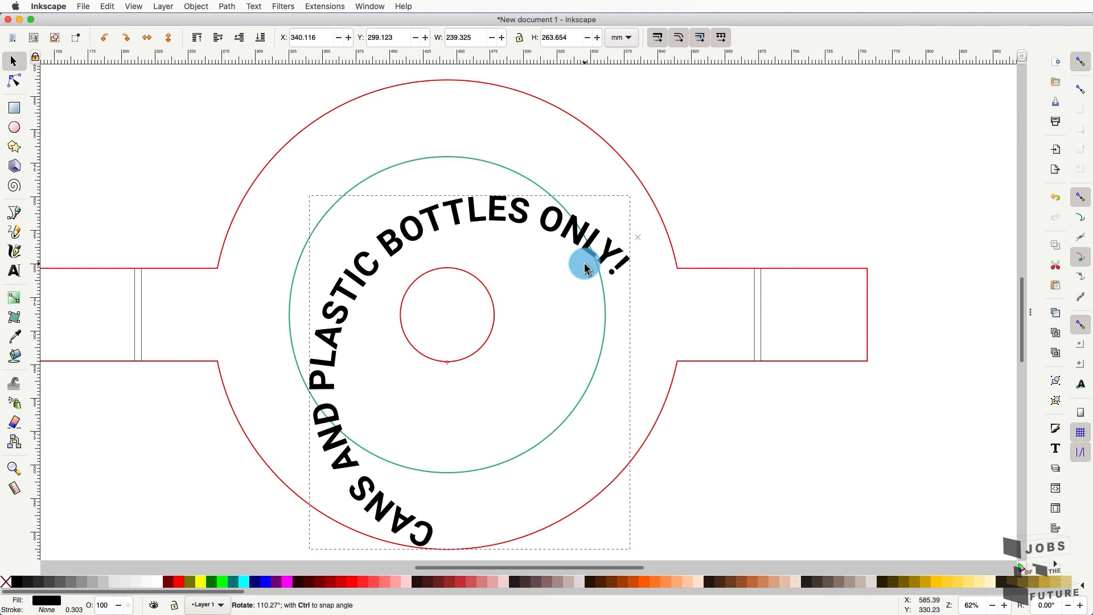
{"action": "left_click_drag", "start_coordinate": [586, 268], "coordinate": [585, 267]}
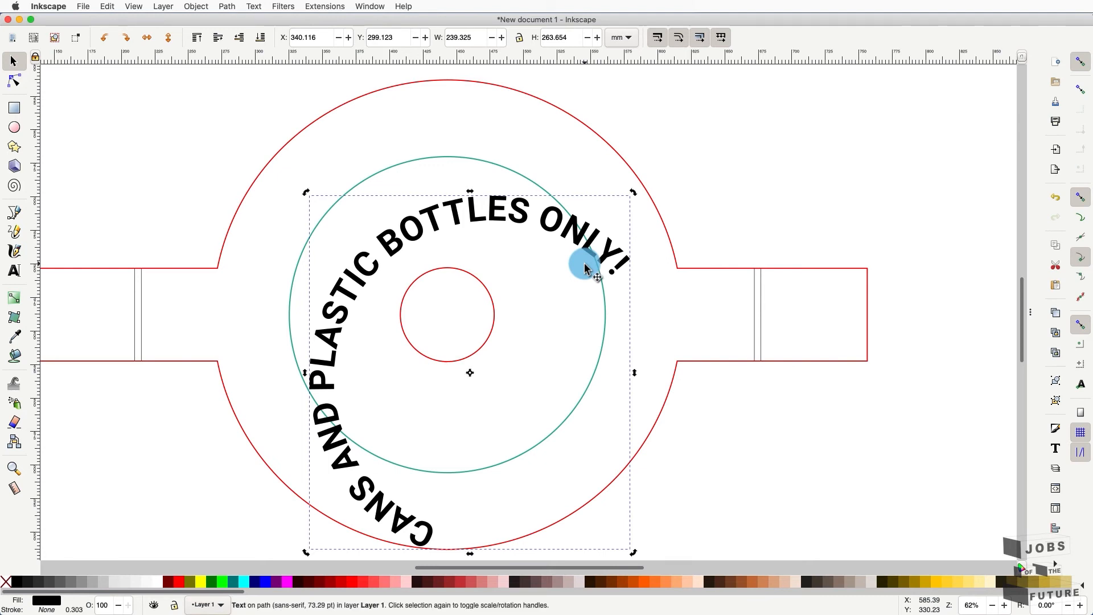
{"action": "key", "text": "alt"}
{"action": "key", "text": "ctrl+z"}
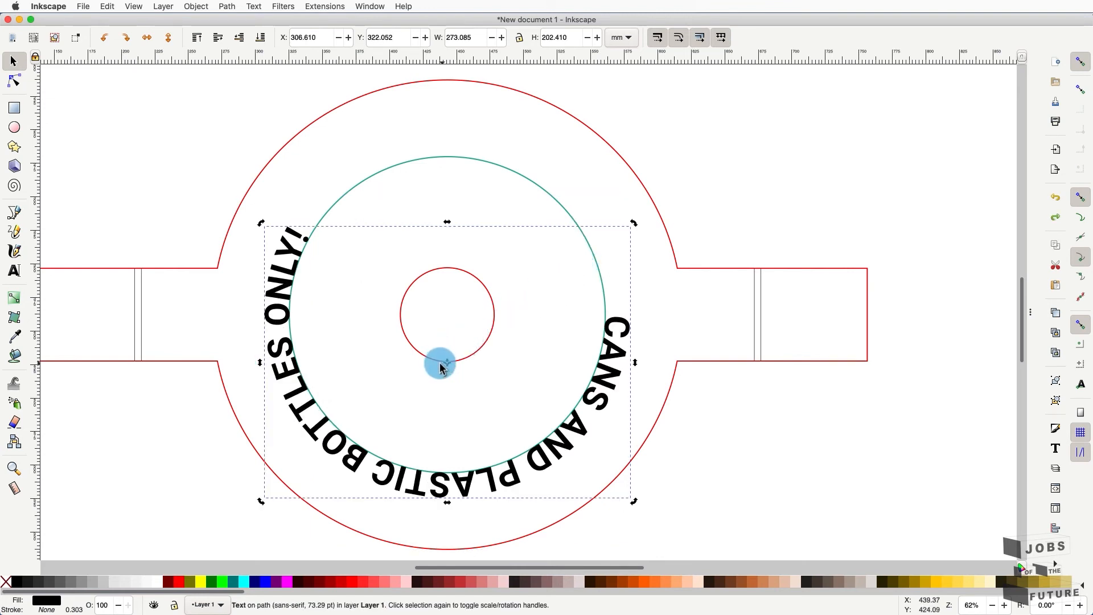
- Move the rotation centre to the circles' middle and rotate the slogan to arch over the top
{"action": "left_click_drag", "start_coordinate": [447, 367], "coordinate": [448, 326]}
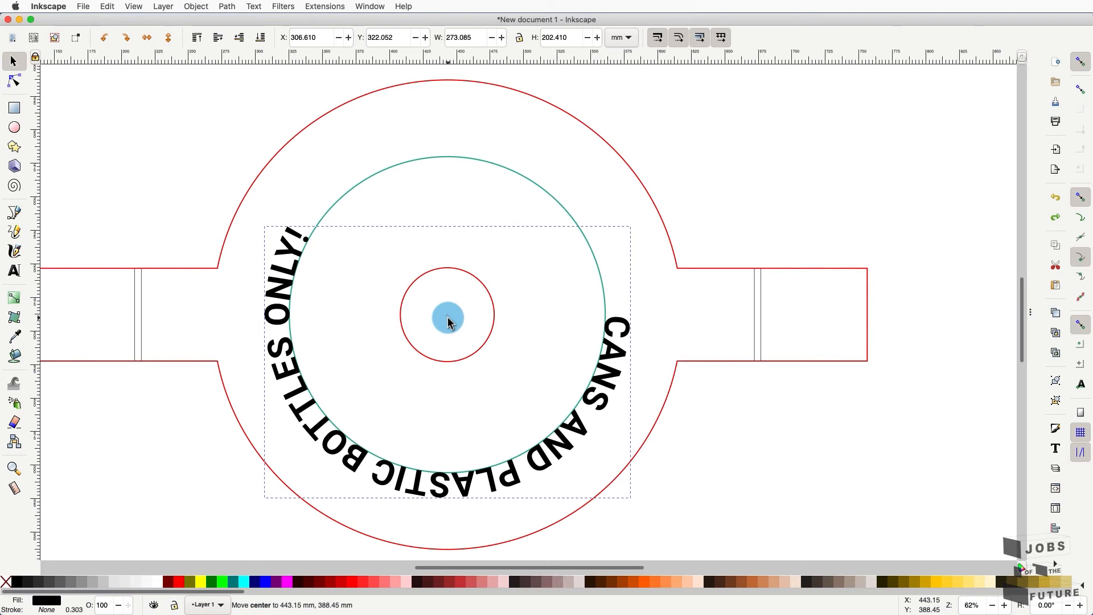
{"action": "left_click_drag", "start_coordinate": [448, 318], "coordinate": [447, 317]}
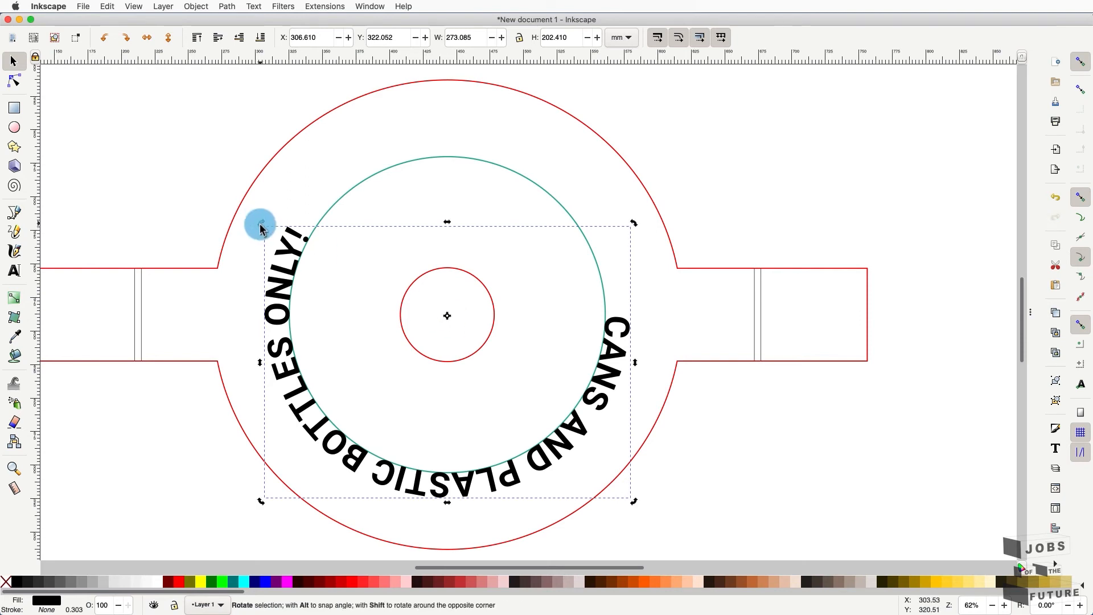
{"action": "left_click_drag", "start_coordinate": [260, 227], "coordinate": [608, 343]}
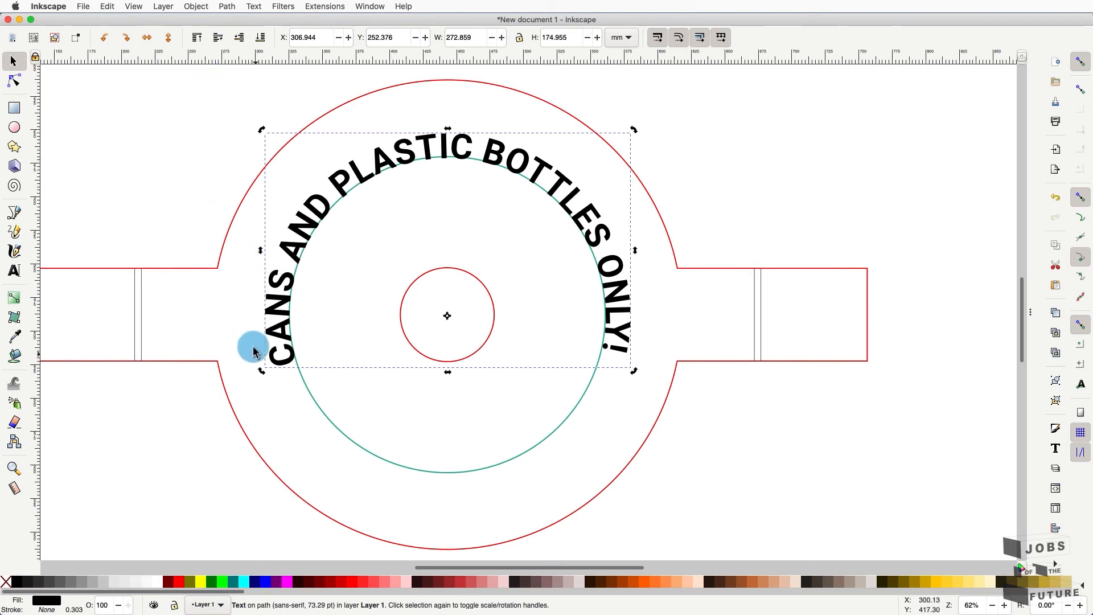
{"action": "left_click_drag", "start_coordinate": [262, 373], "coordinate": [254, 370]}
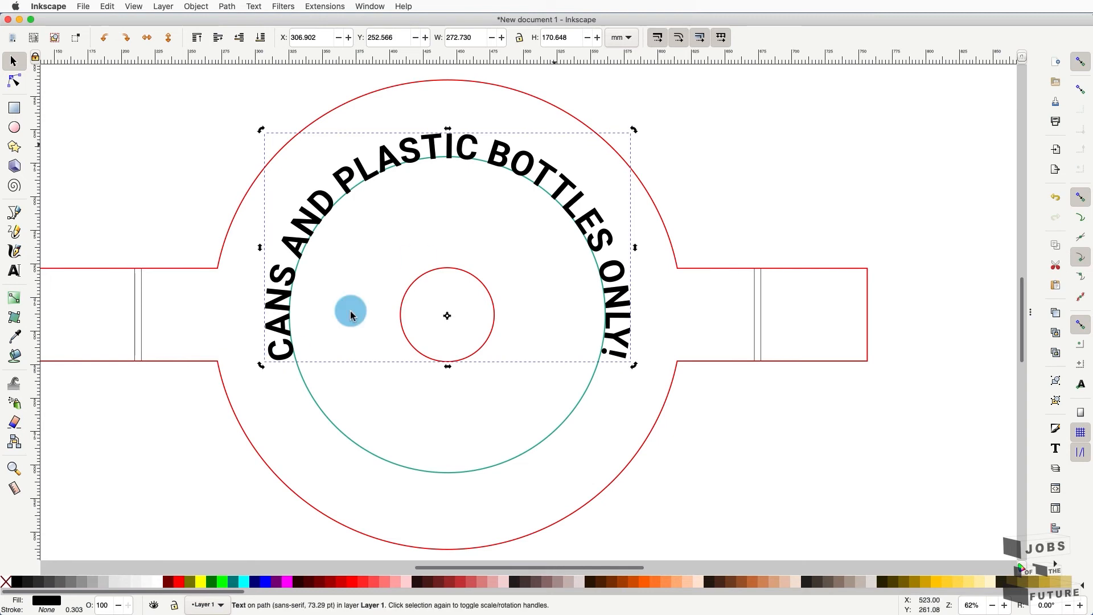
- Change the word 'AND' in the curved slogan to lowercase 'and'
{"action": "left_click", "coordinate": [13, 471]}
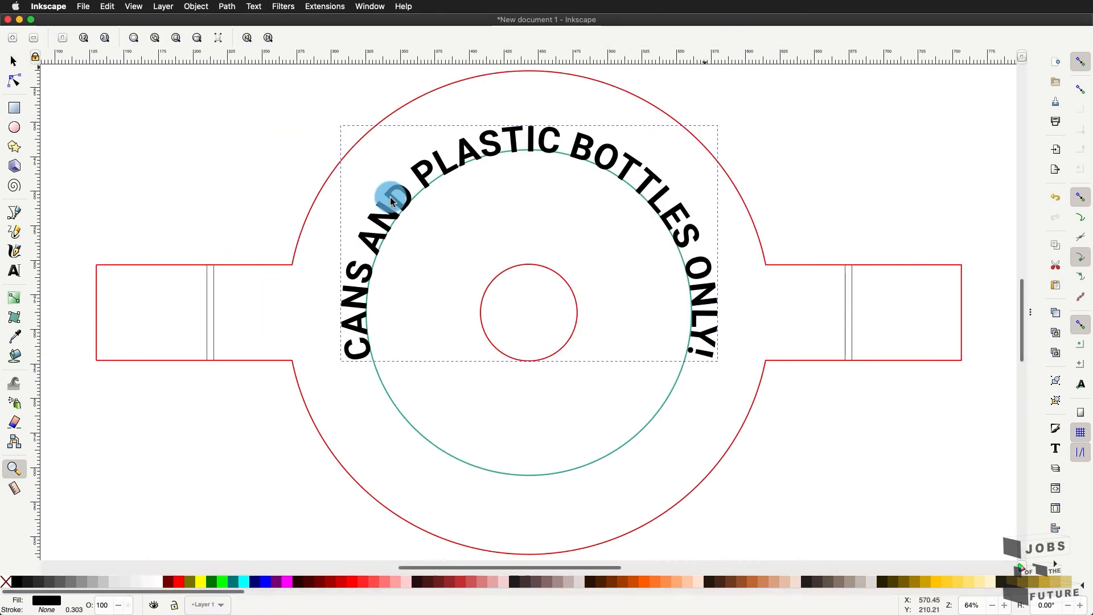
{"action": "left_click", "coordinate": [15, 276]}
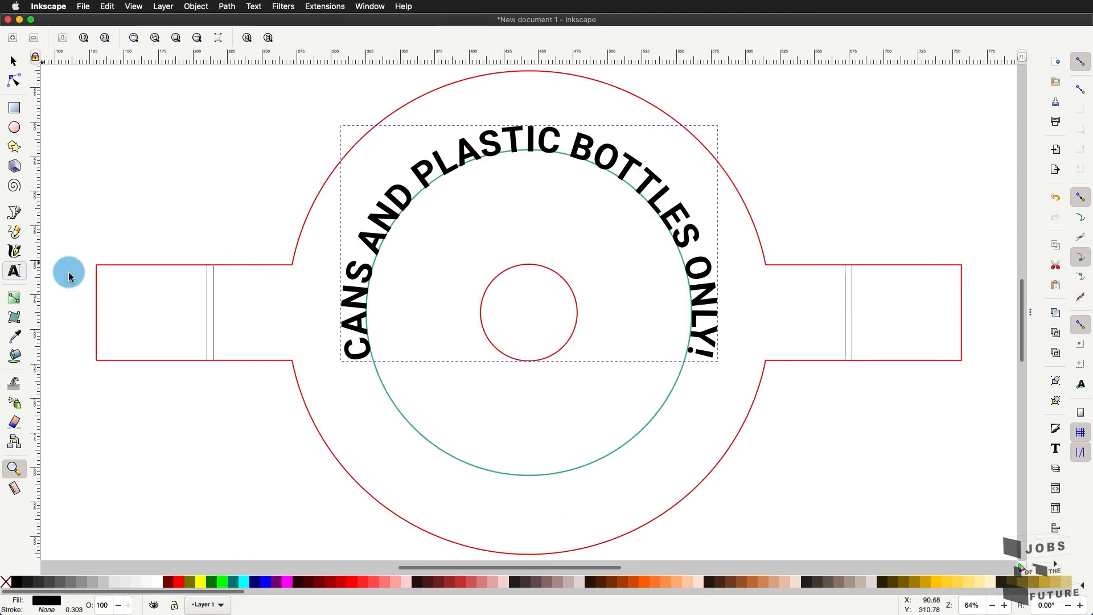
{"action": "double_click", "coordinate": [388, 214]}
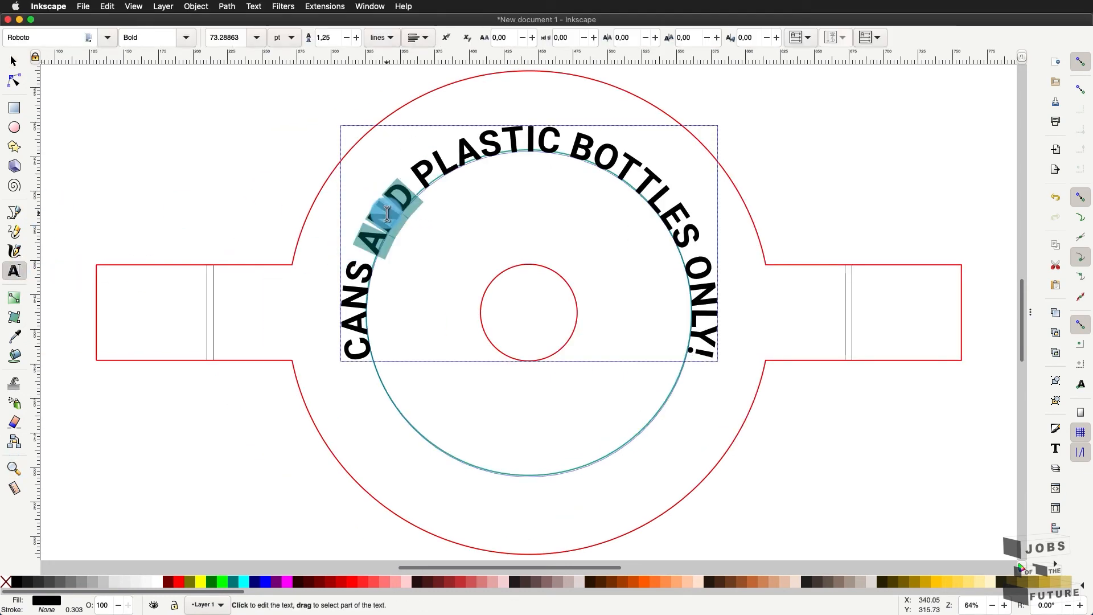
{"action": "type", "text": "and"}
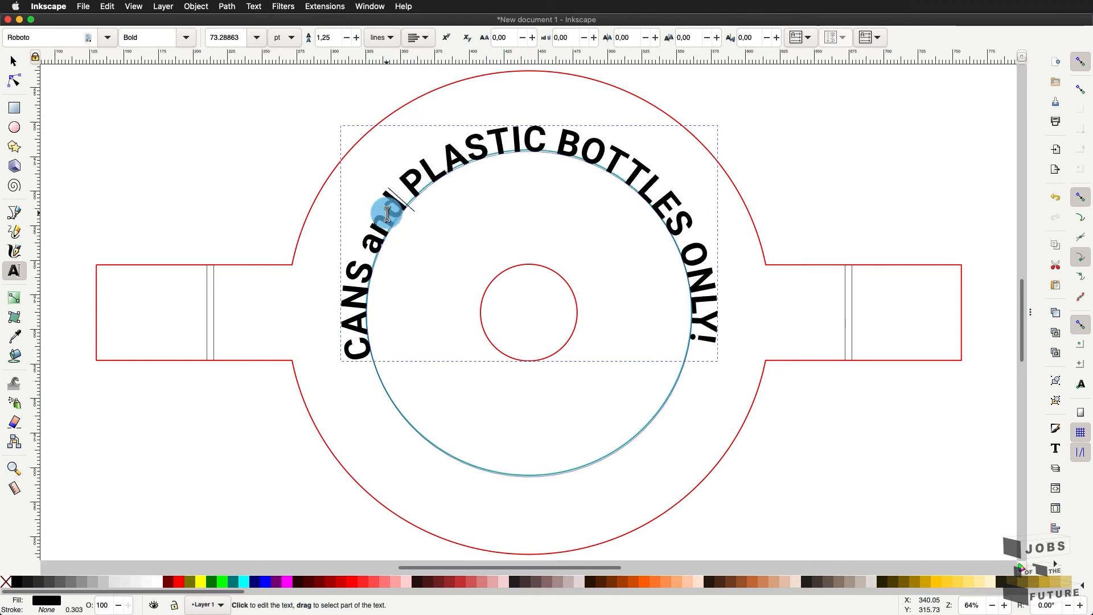
- Rotate the curved text about 2.58° to level it over the teal circle
{"action": "left_click", "coordinate": [12, 61]}
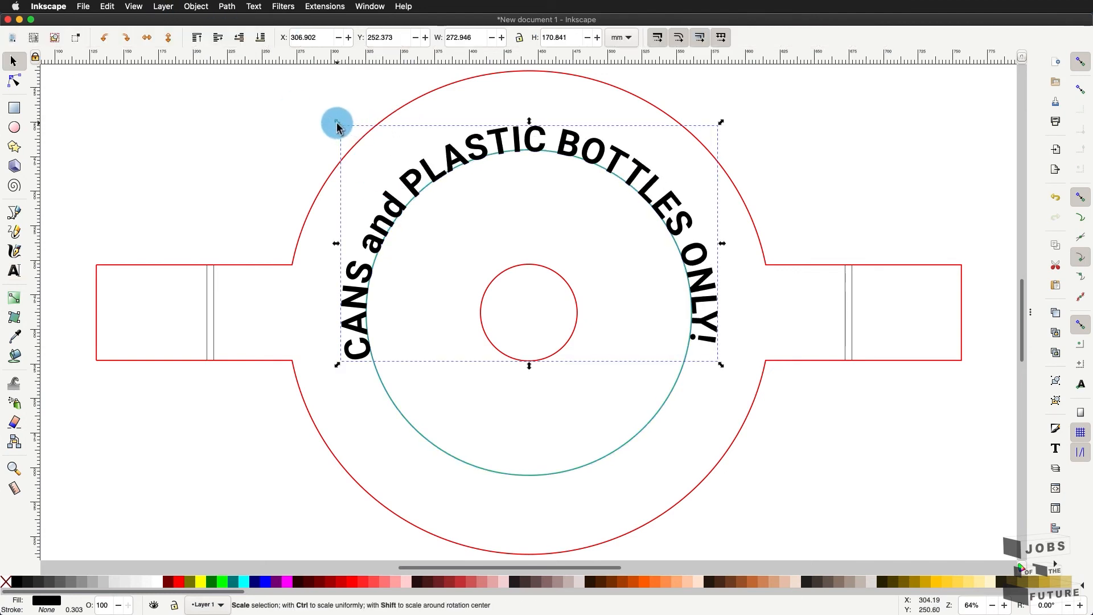
{"action": "left_click", "coordinate": [439, 152]}
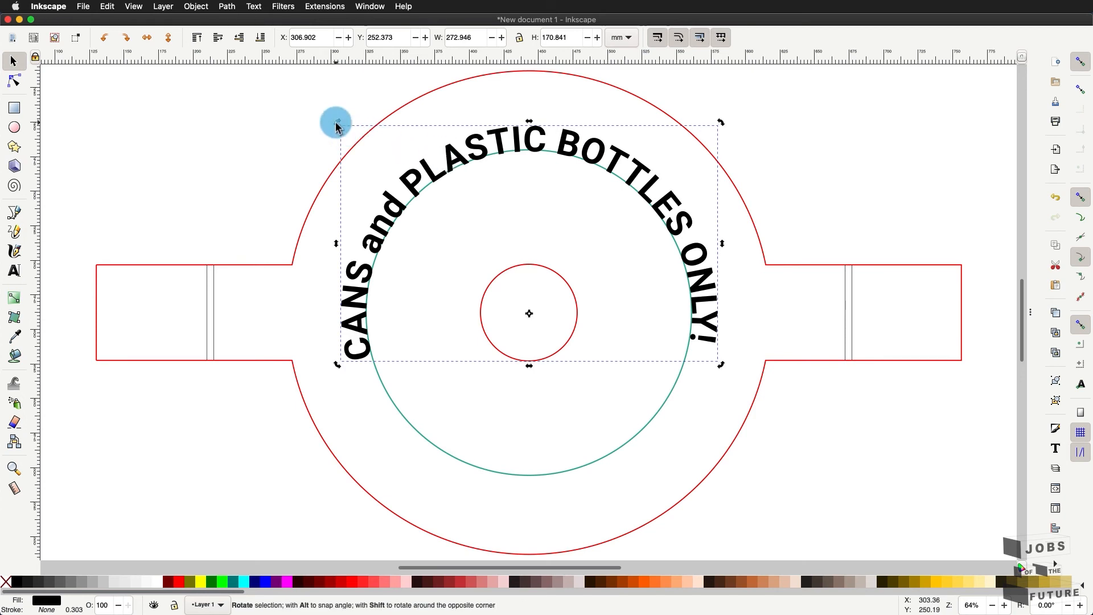
{"action": "left_click_drag", "start_coordinate": [336, 125], "coordinate": [345, 114]}
{"action": "left_click", "coordinate": [234, 110]}
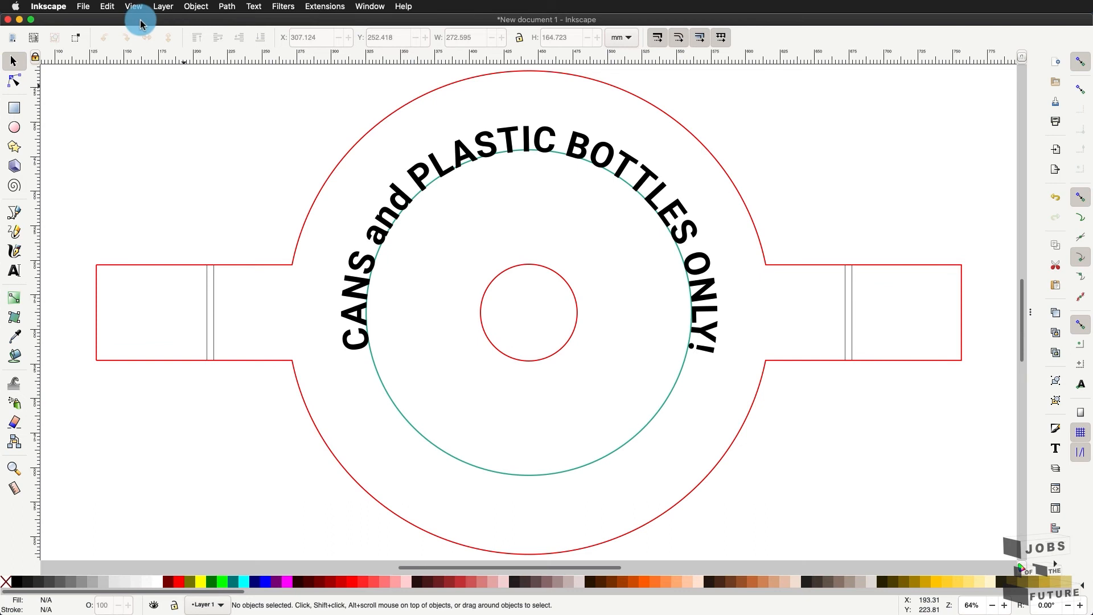
- Import 'soda can bottle logo.jpg' from Downloads as an embedded image with default settings
{"action": "left_click", "coordinate": [62, 7]}
{"action": "left_click", "coordinate": [82, 6]}
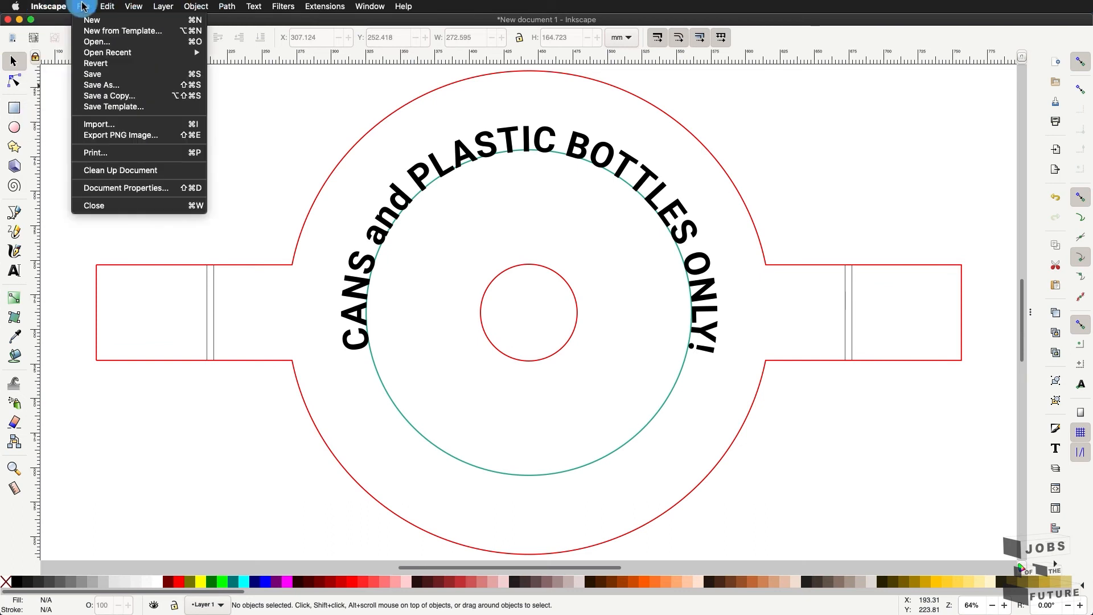
{"action": "left_click", "coordinate": [114, 124]}
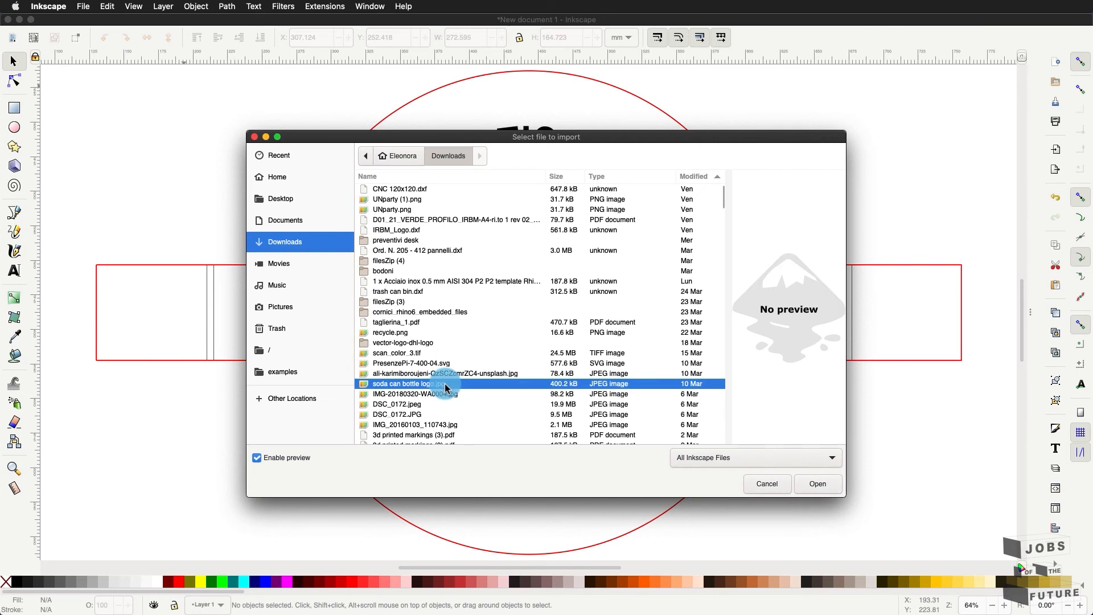
{"action": "left_click", "coordinate": [812, 485]}
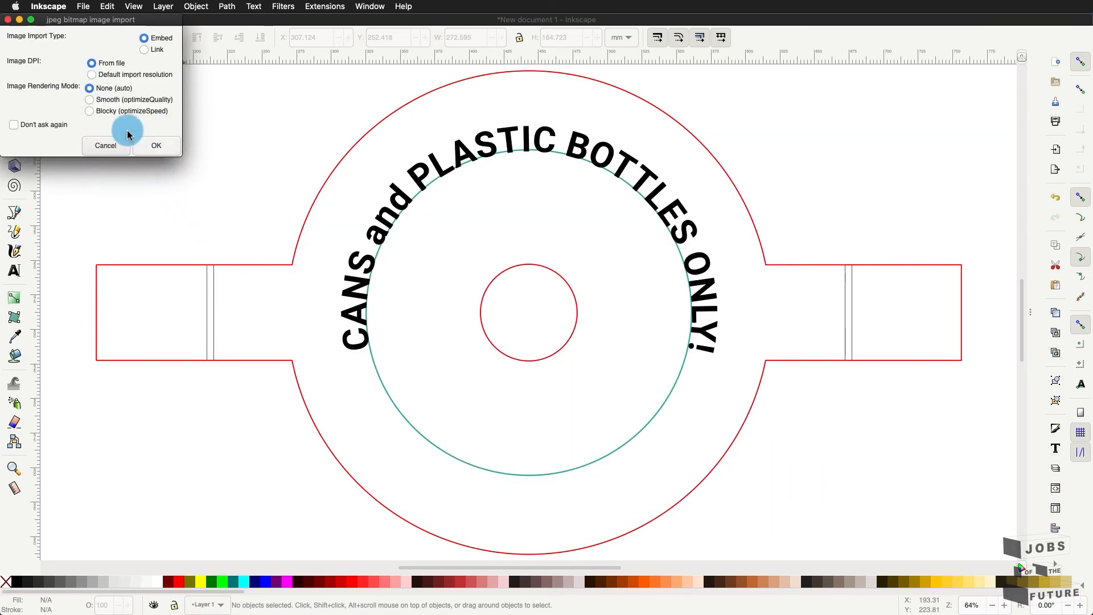
{"action": "left_click", "coordinate": [165, 149]}
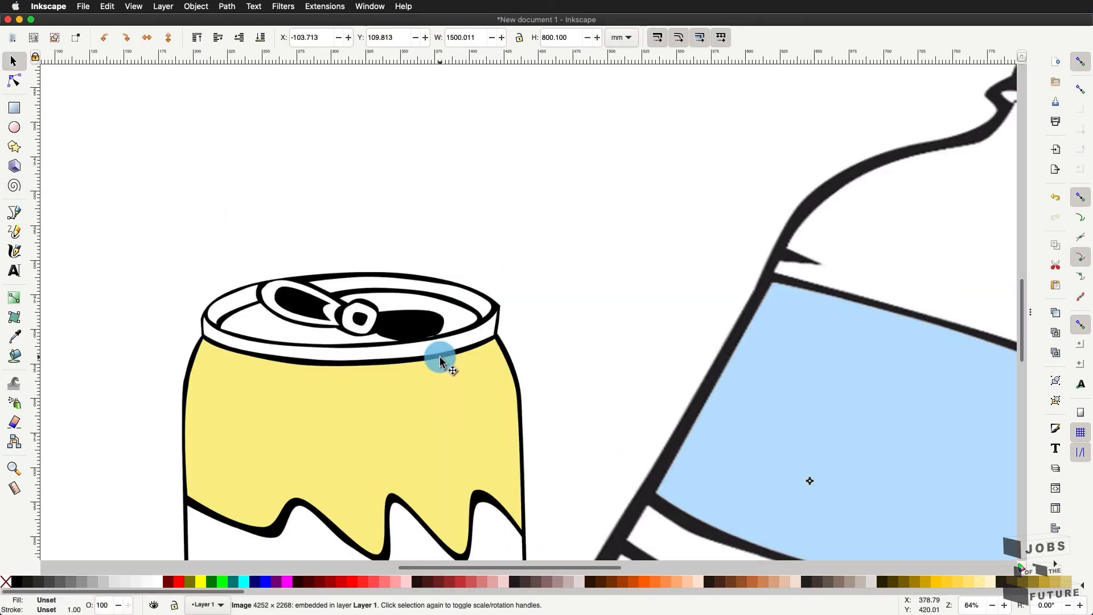
- Scroll around the canvas to view the large 1500 × 800 mm imported image
{"action": "scroll", "coordinate": [440, 359], "scroll_direction": "down", "scroll_amount": 5}
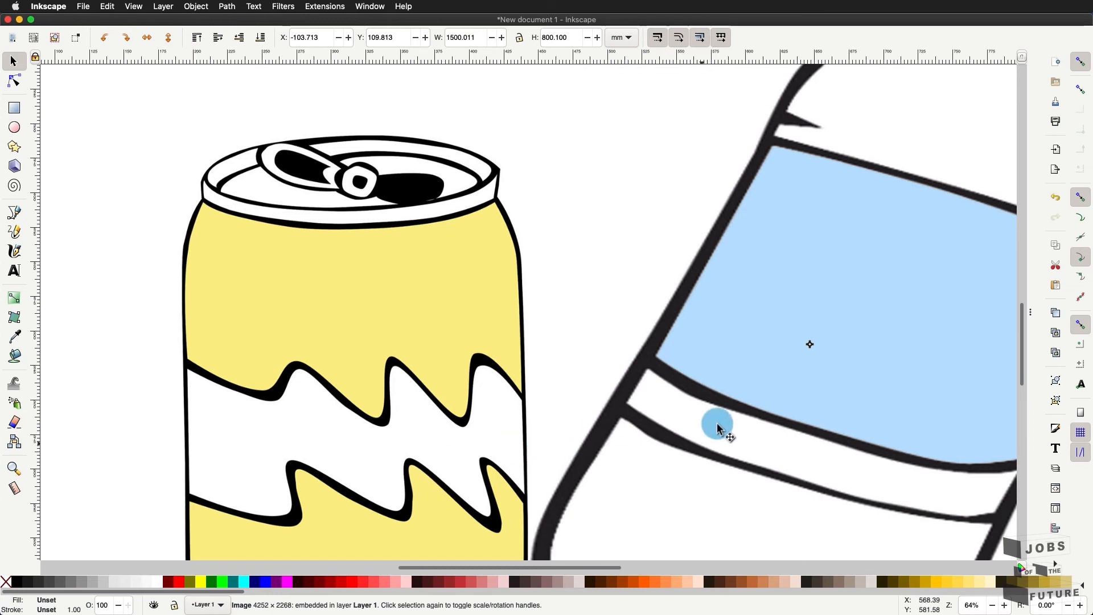
{"action": "scroll", "coordinate": [718, 427], "scroll_direction": "up", "scroll_amount": 5}
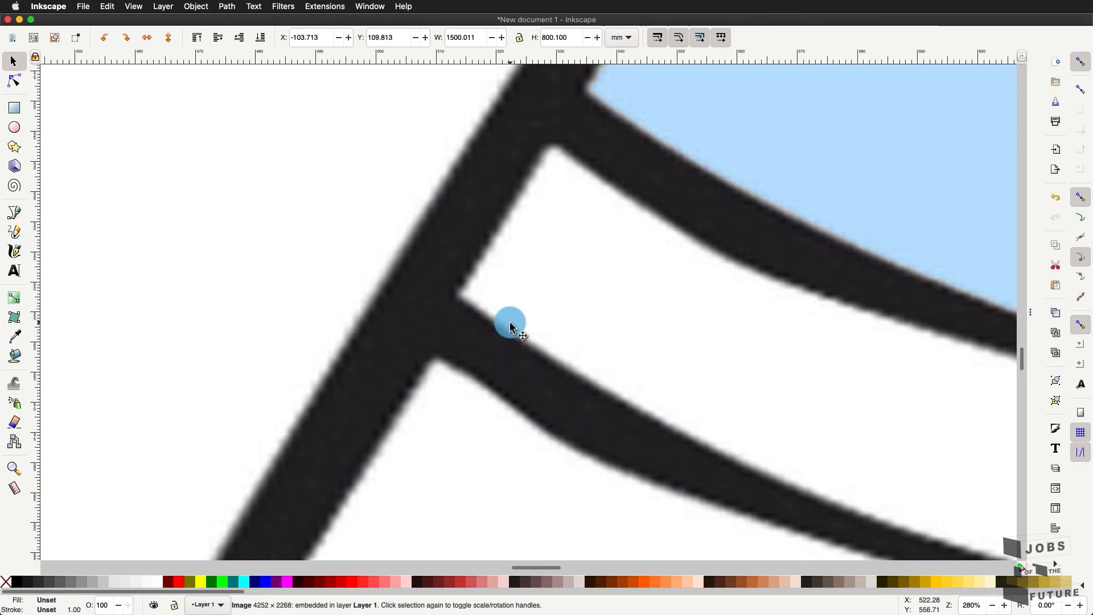
{"action": "scroll", "coordinate": [511, 321], "scroll_direction": "down", "scroll_amount": 4}
{"action": "scroll", "coordinate": [510, 321], "scroll_direction": "down", "scroll_amount": 2}
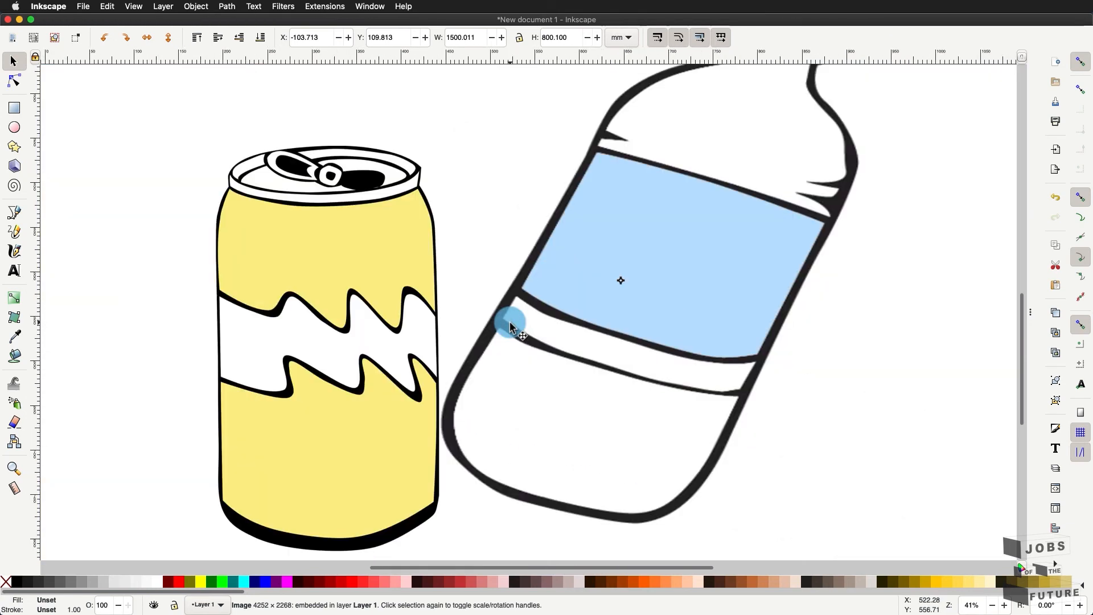
{"action": "scroll", "coordinate": [511, 321], "scroll_direction": "down", "scroll_amount": 2}
{"action": "scroll", "coordinate": [523, 323], "scroll_direction": "right", "scroll_amount": 3}
{"action": "scroll", "coordinate": [523, 322], "scroll_direction": "up", "scroll_amount": 2}
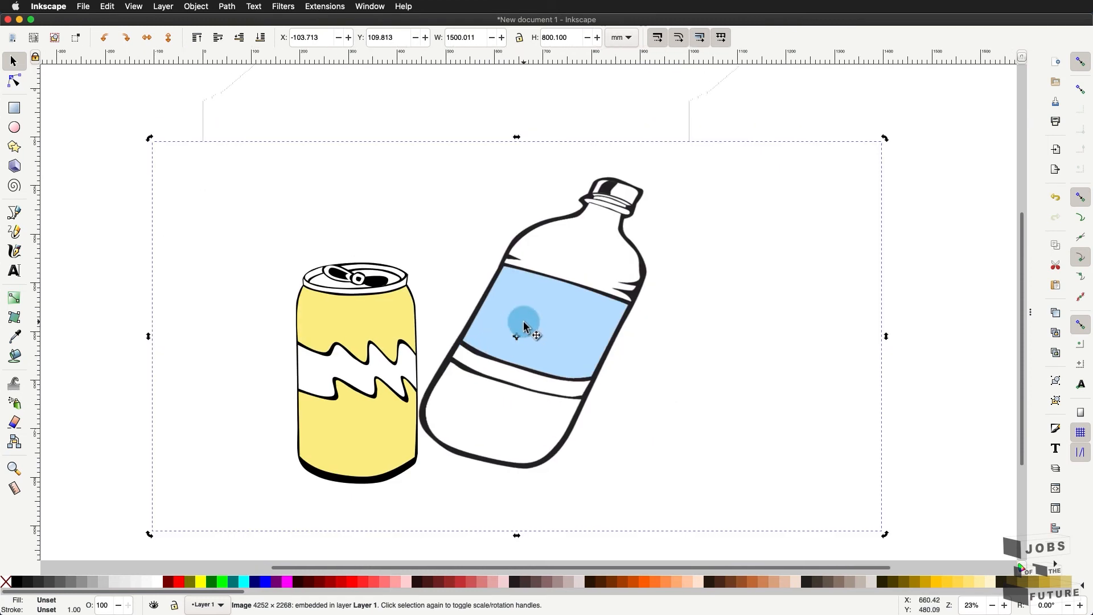
{"action": "scroll", "coordinate": [524, 323], "scroll_direction": "down", "scroll_amount": 2}
{"action": "scroll", "coordinate": [561, 399], "scroll_direction": "up", "scroll_amount": 2}
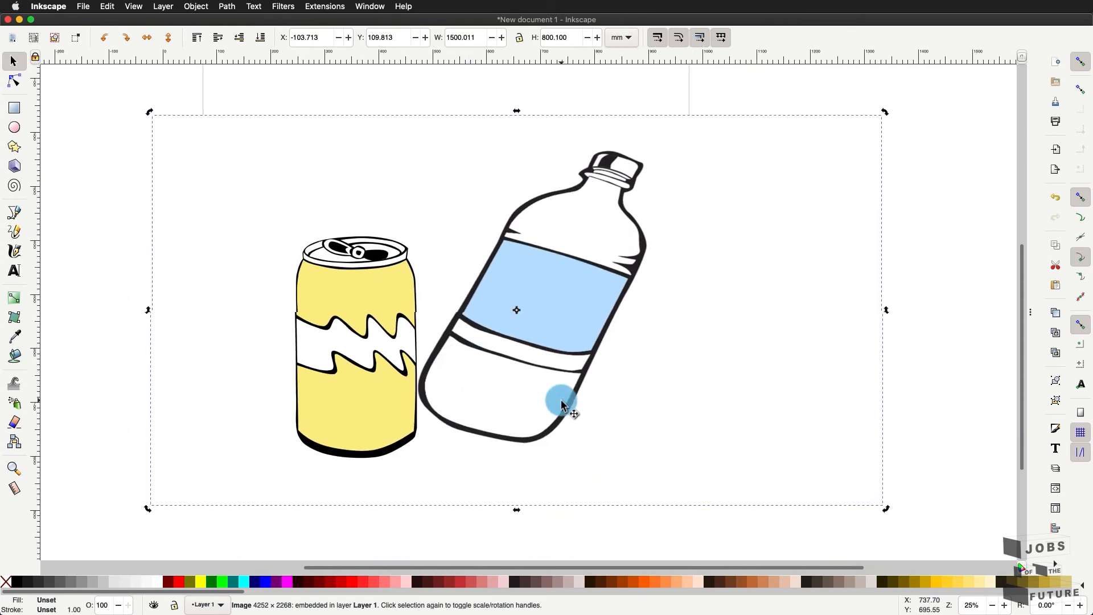
{"action": "scroll", "coordinate": [562, 398], "scroll_direction": "up", "scroll_amount": 1}
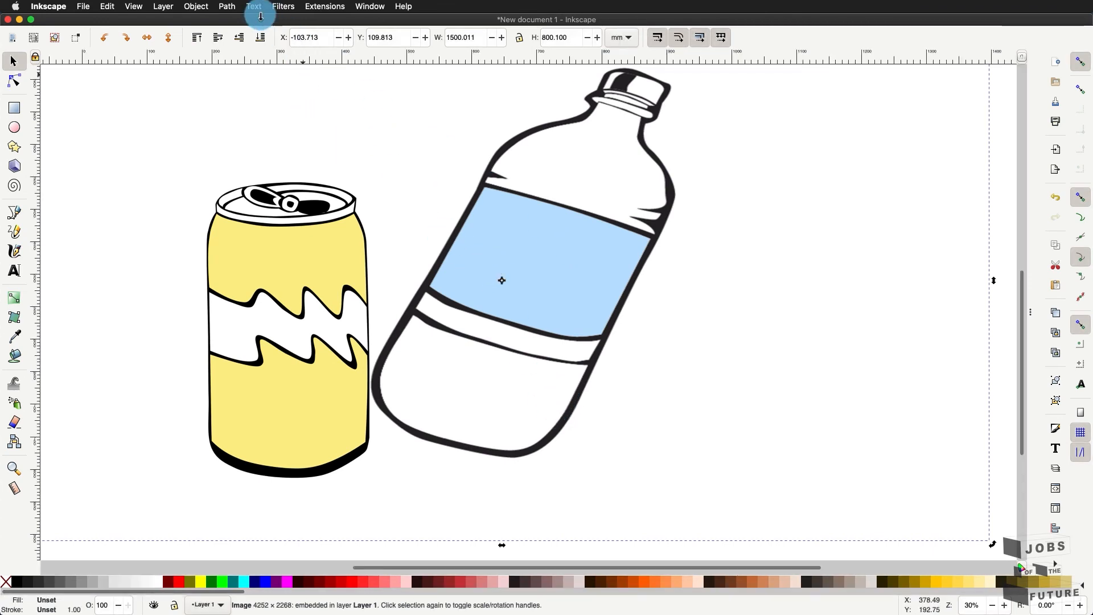
- Open Trace Bitmap for the can-and-bottle image, keeping Brightness cutoff mode at 0.450
{"action": "left_click", "coordinate": [233, 8]}
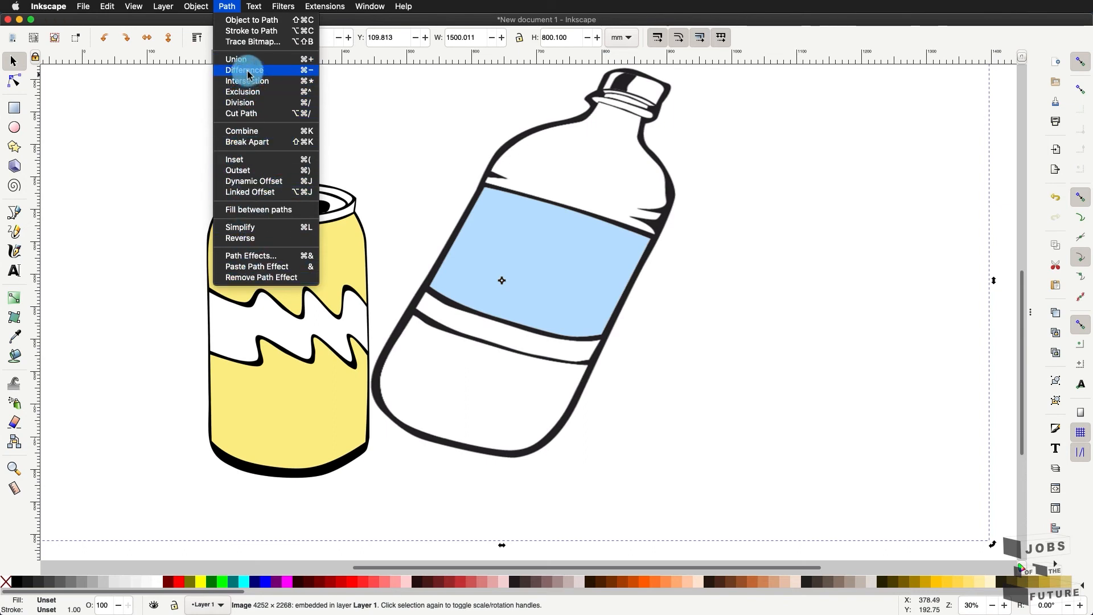
{"action": "left_click", "coordinate": [252, 42]}
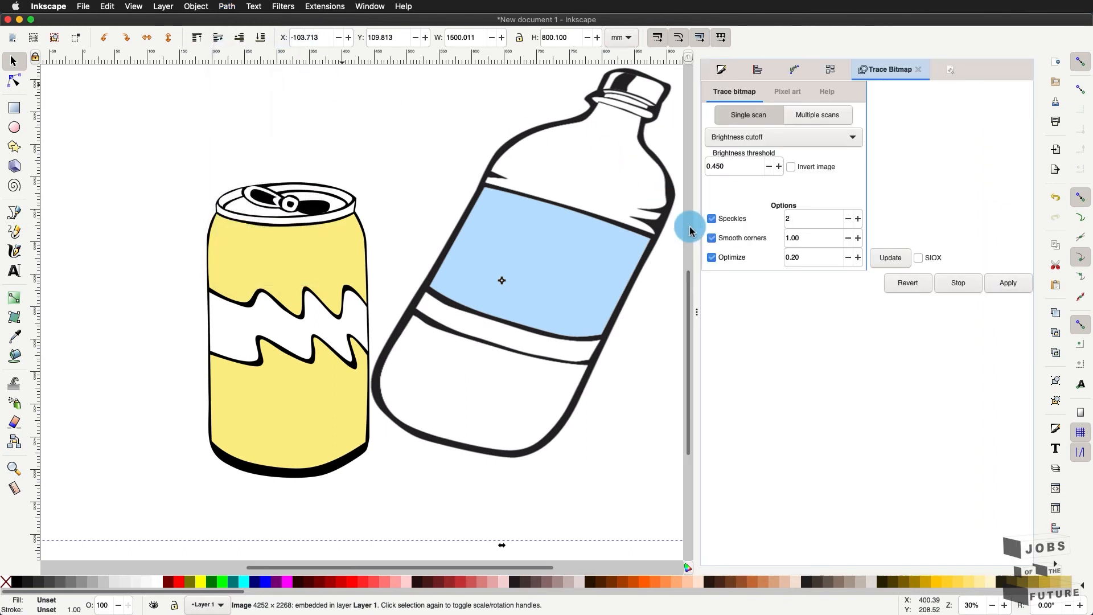
{"action": "left_click", "coordinate": [834, 140]}
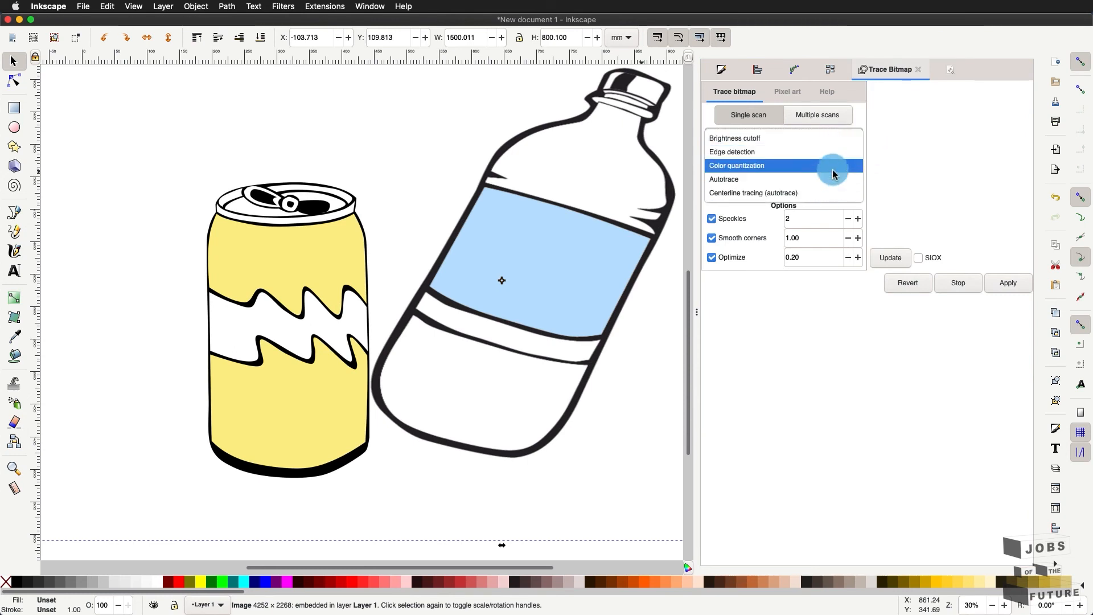
{"action": "left_click", "coordinate": [829, 139]}
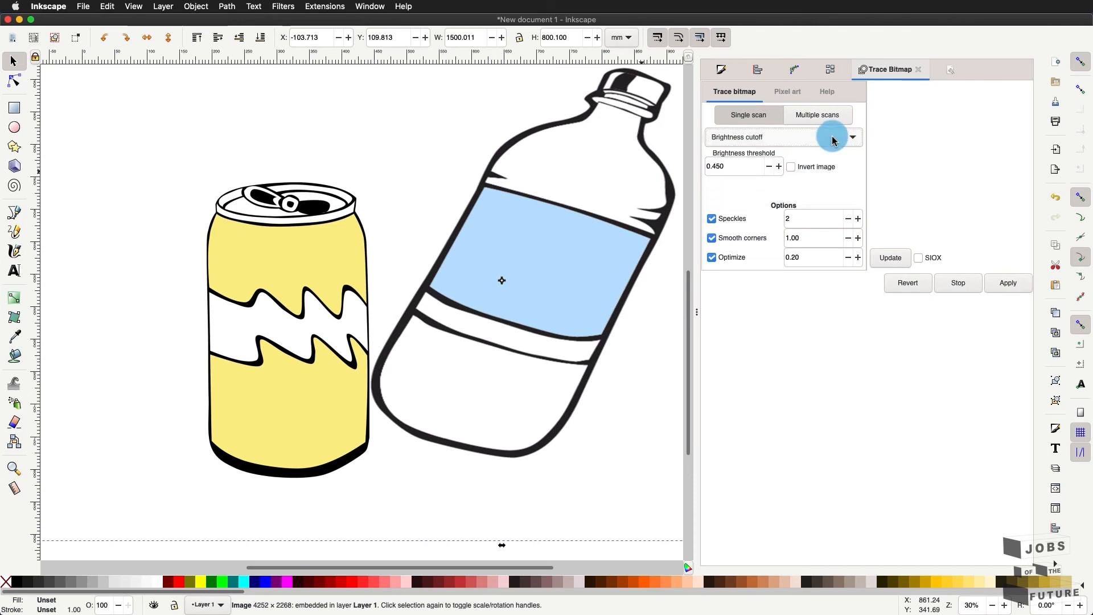
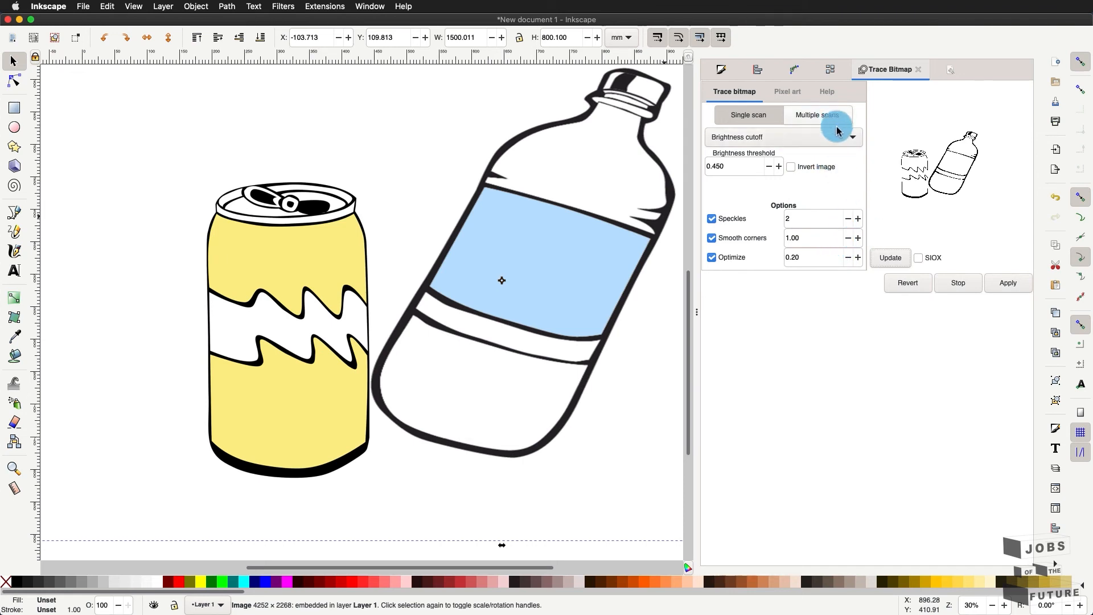
- Keep Brightness cutoff mode and tune the threshold to 0.510, previewing after each change
{"action": "left_click", "coordinate": [805, 137]}
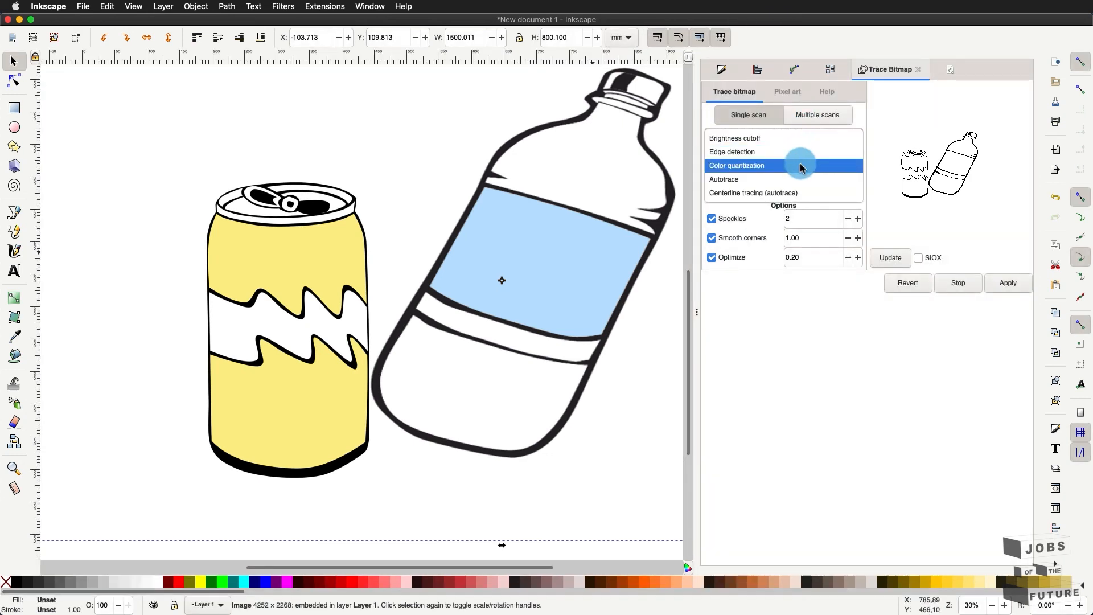
{"action": "left_click", "coordinate": [887, 167]}
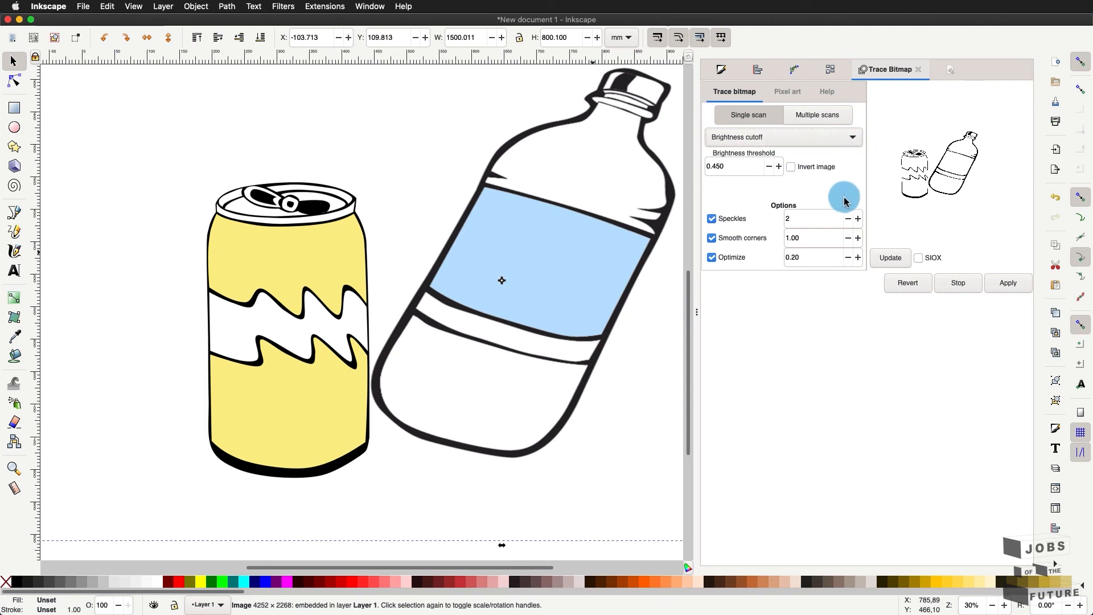
{"action": "left_click", "coordinate": [886, 258]}
{"action": "left_click", "coordinate": [769, 167]}
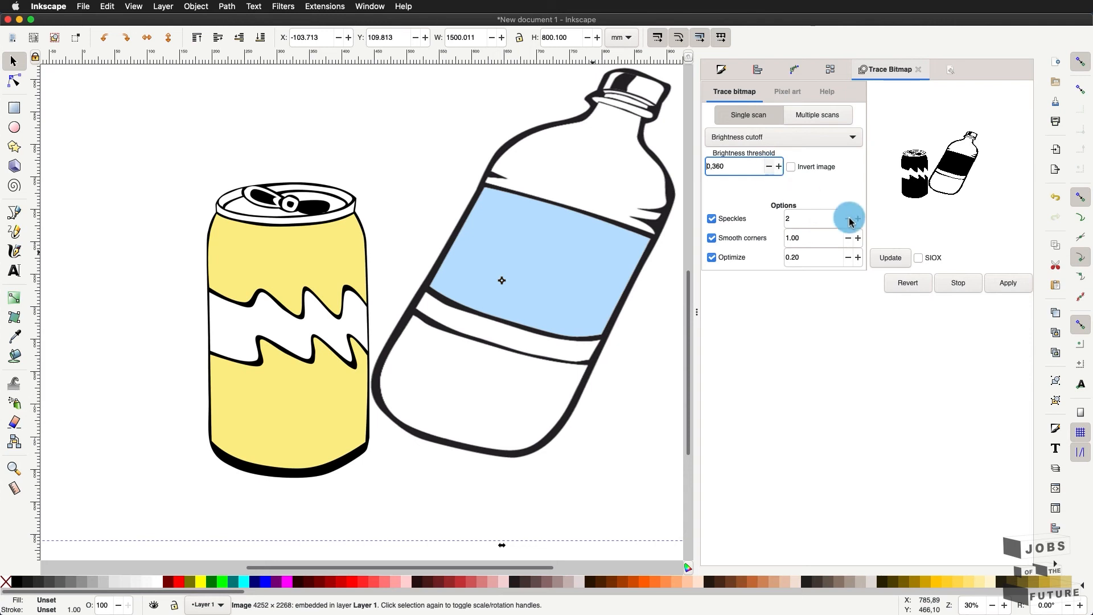
{"action": "left_click", "coordinate": [886, 262]}
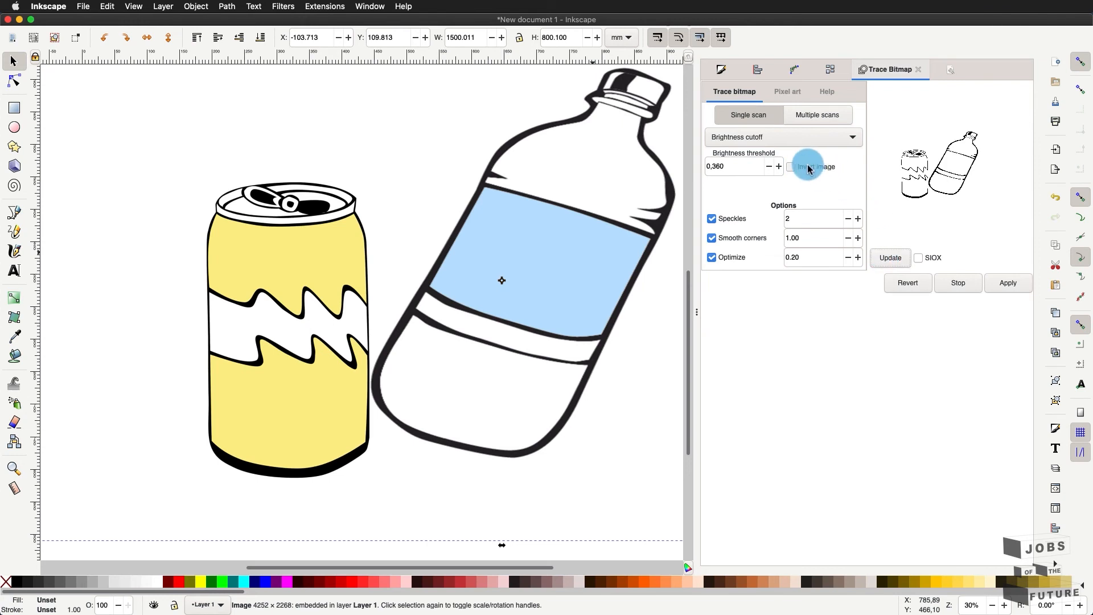
{"action": "left_click", "coordinate": [779, 166]}
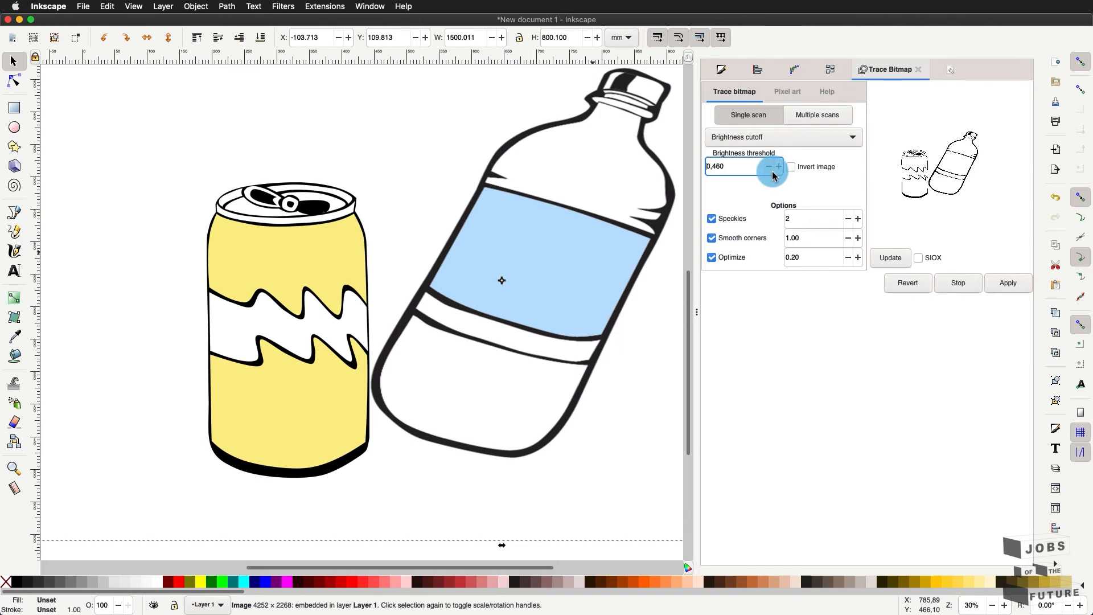
{"action": "left_click", "coordinate": [889, 259]}
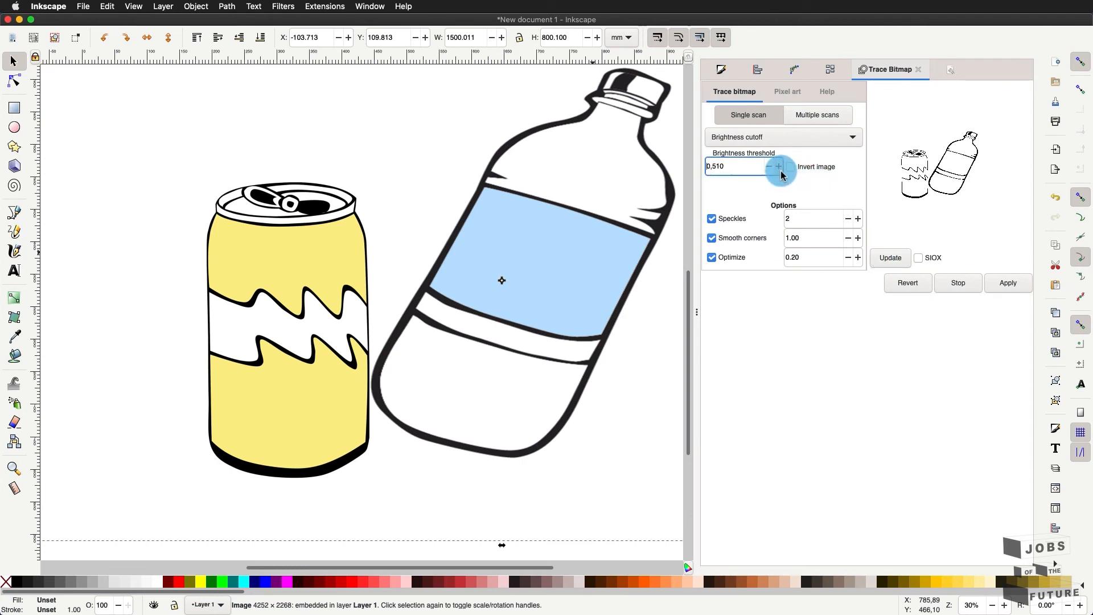
{"action": "left_click", "coordinate": [890, 256]}
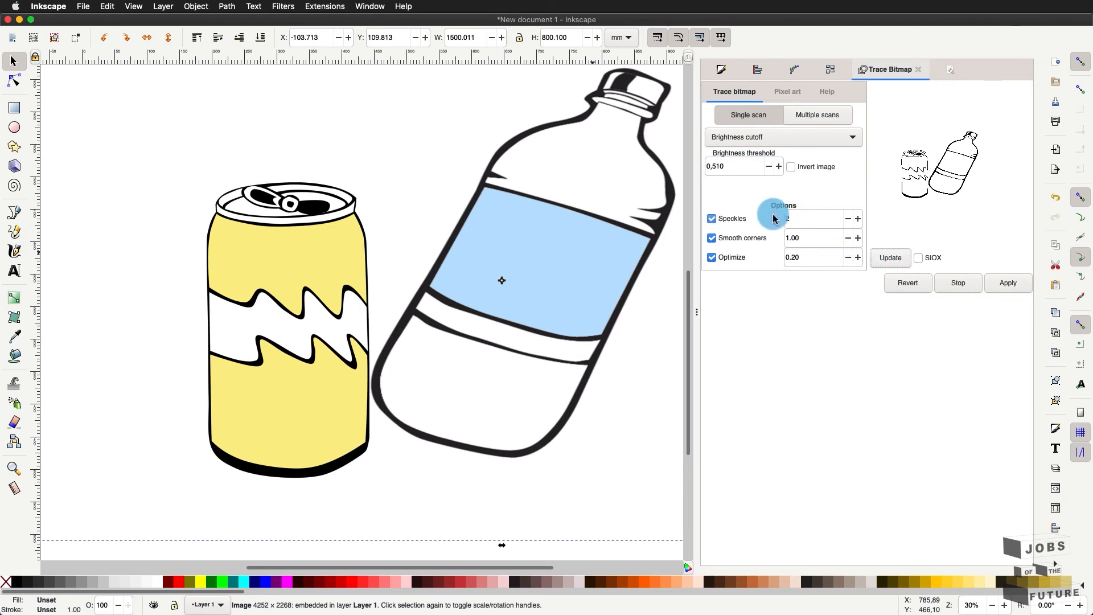
- Try different speckles values and set smooth corners to 1.23, previewing the trace
{"action": "double_click", "coordinate": [858, 221]}
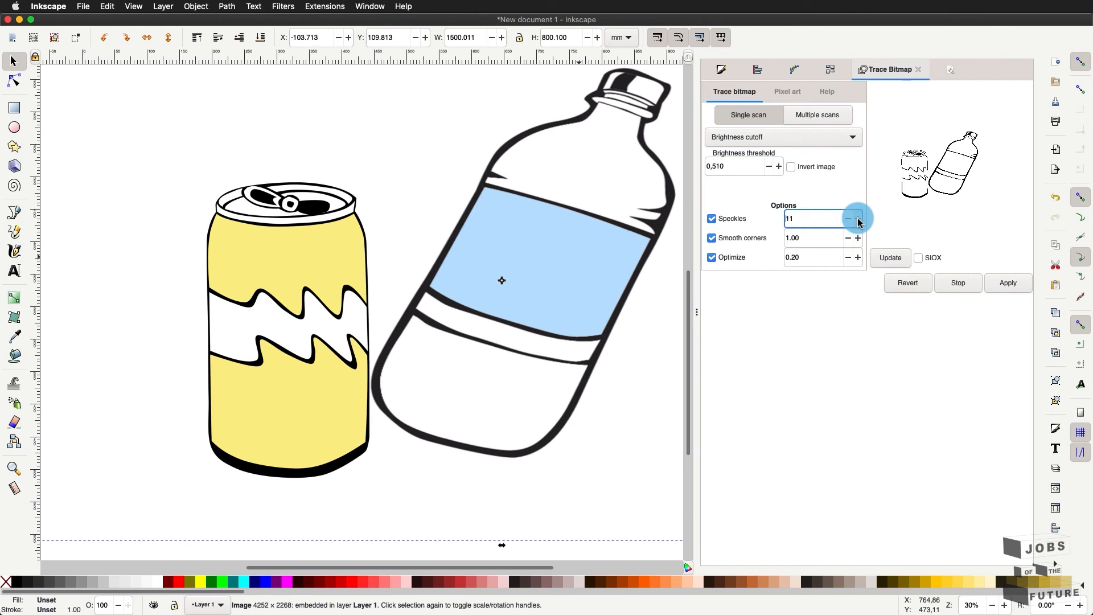
{"action": "left_click", "coordinate": [858, 221]}
{"action": "left_click", "coordinate": [883, 259]}
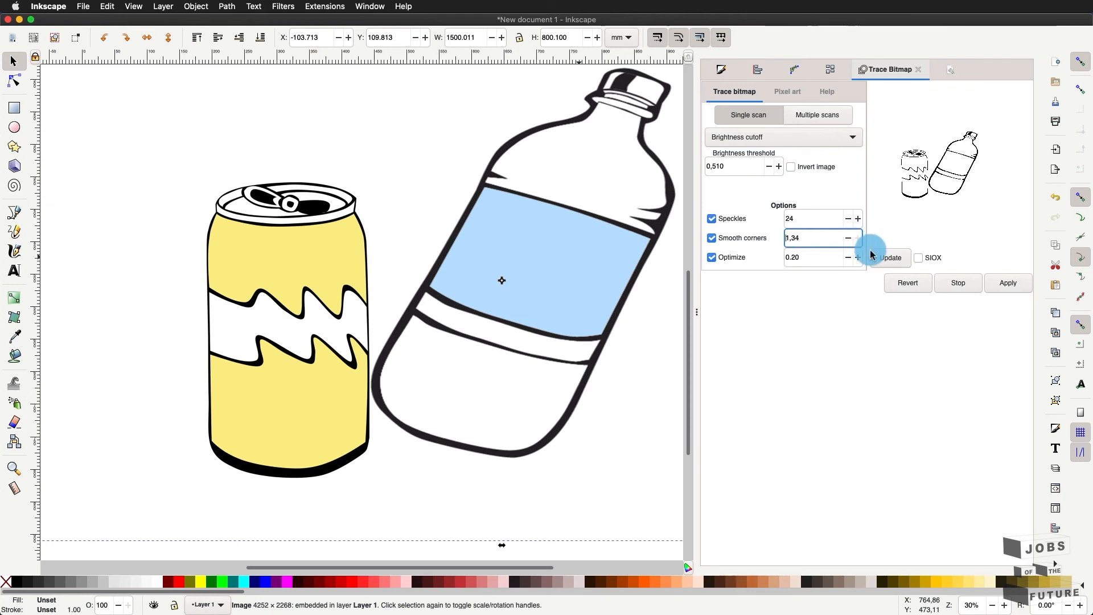
{"action": "left_click", "coordinate": [895, 259]}
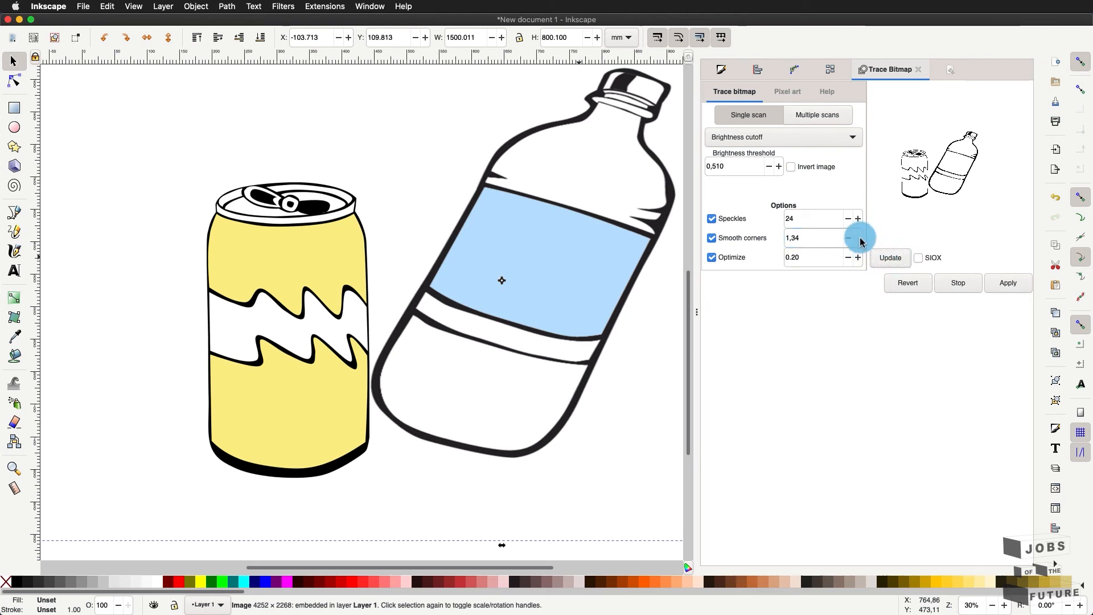
{"action": "left_click", "coordinate": [848, 219]}
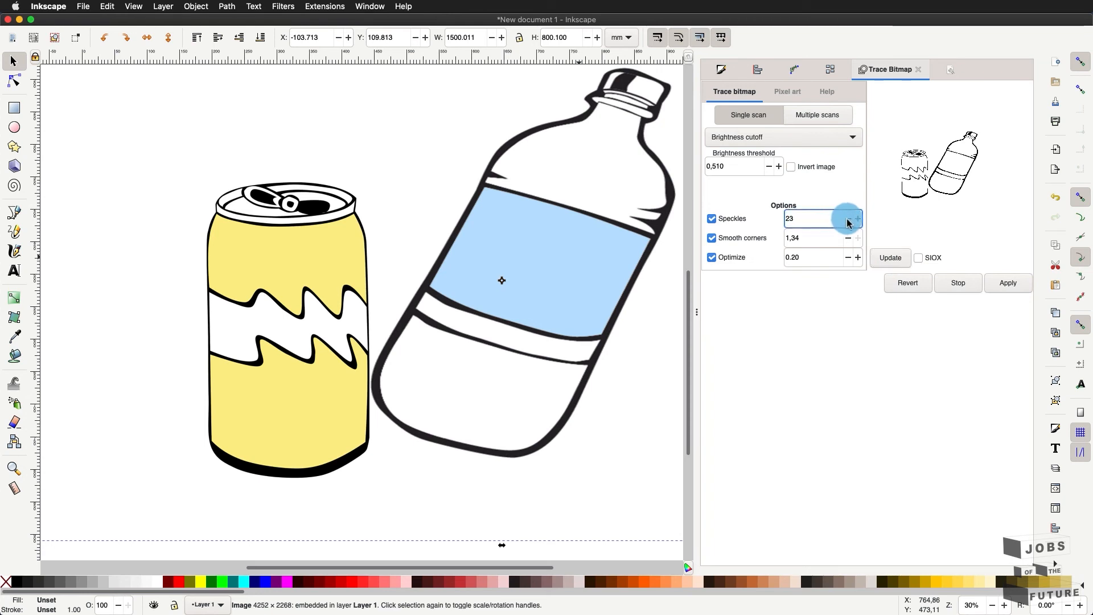
{"action": "left_click", "coordinate": [848, 221]}
{"action": "left_click", "coordinate": [859, 220]}
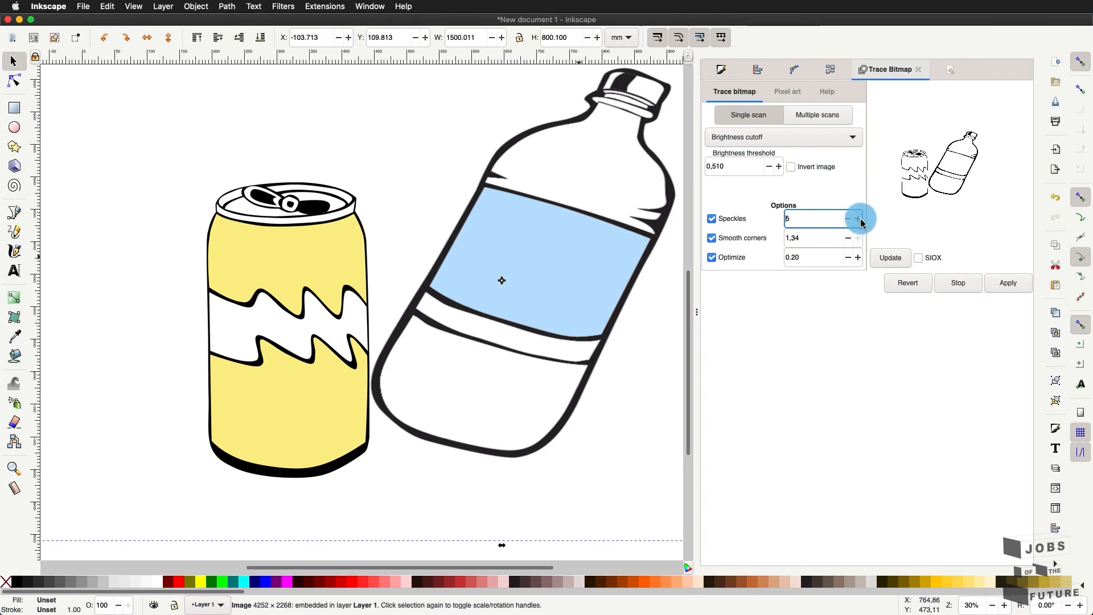
{"action": "left_click", "coordinate": [882, 260]}
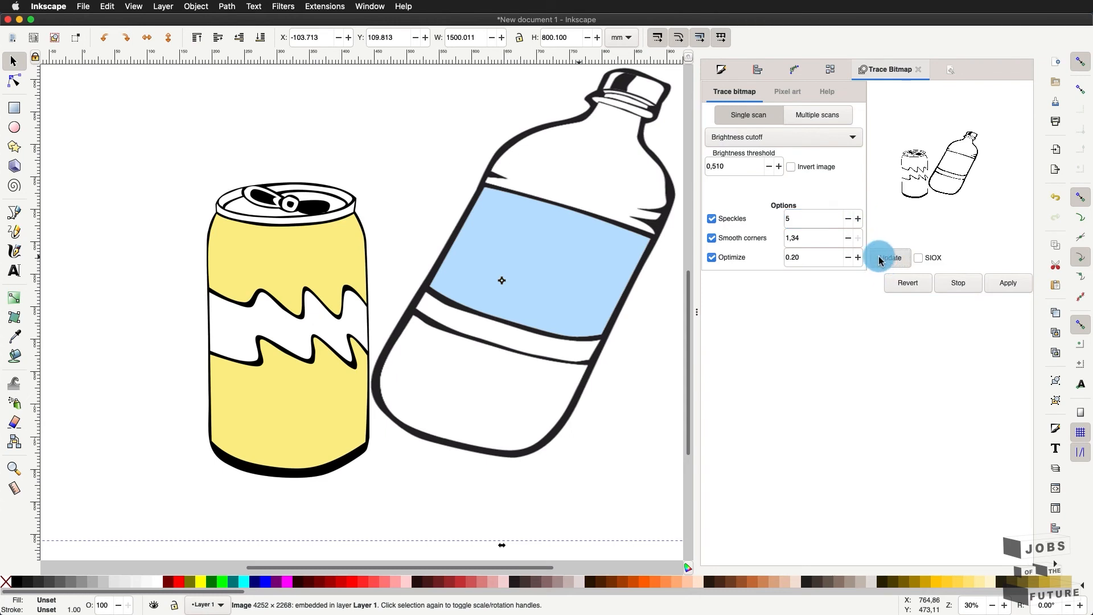
{"action": "left_click", "coordinate": [848, 244]}
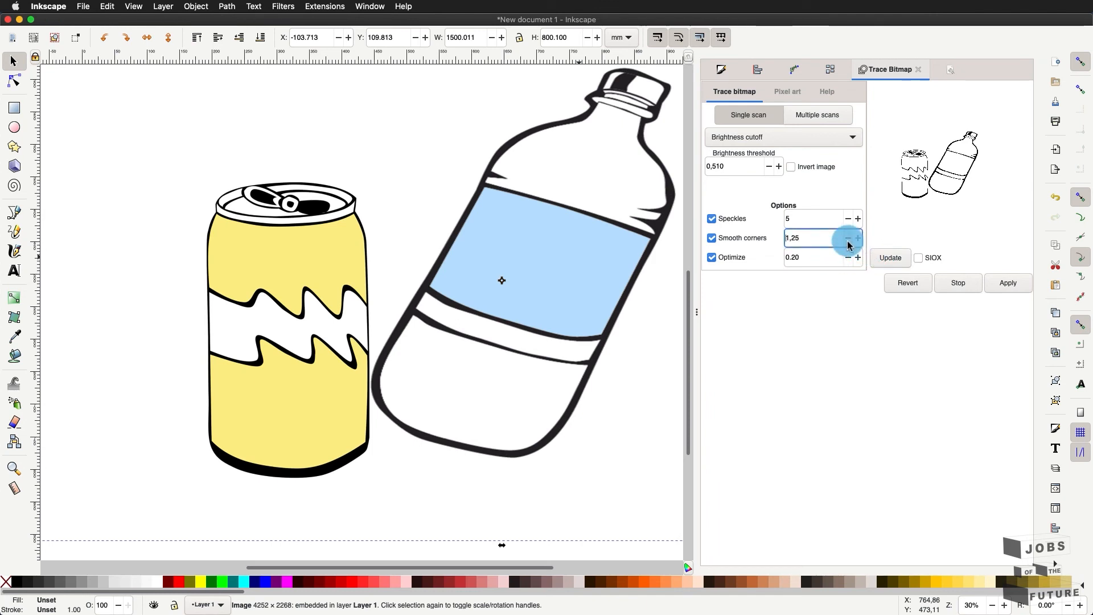
{"action": "left_click", "coordinate": [884, 259]}
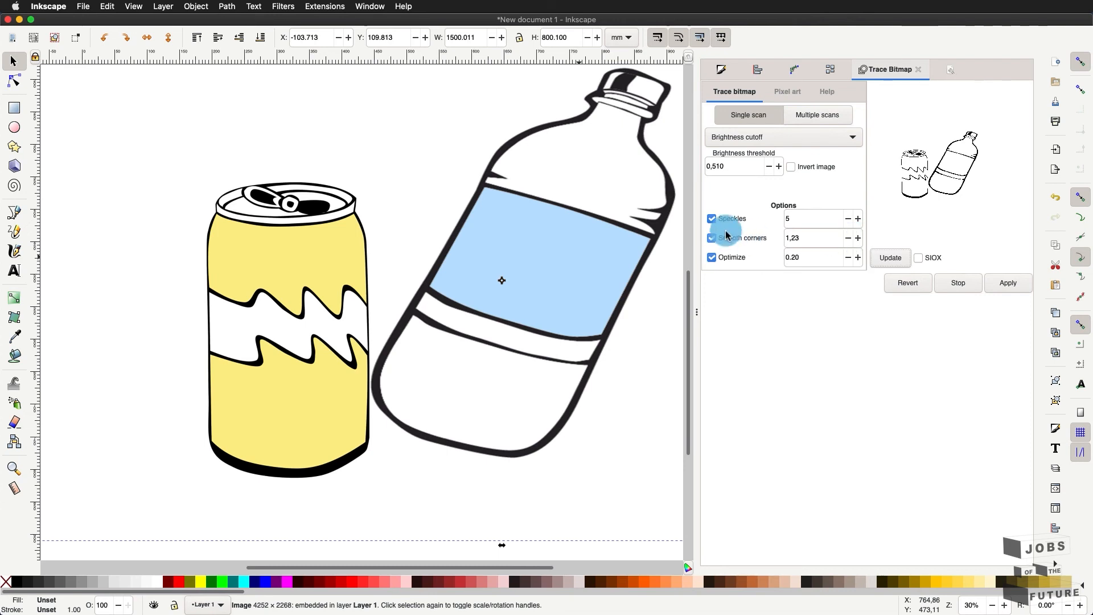
- Set speckles to 7 and optimize to 0.40, then apply the trace
{"action": "left_click", "coordinate": [858, 220]}
{"action": "left_click", "coordinate": [857, 219]}
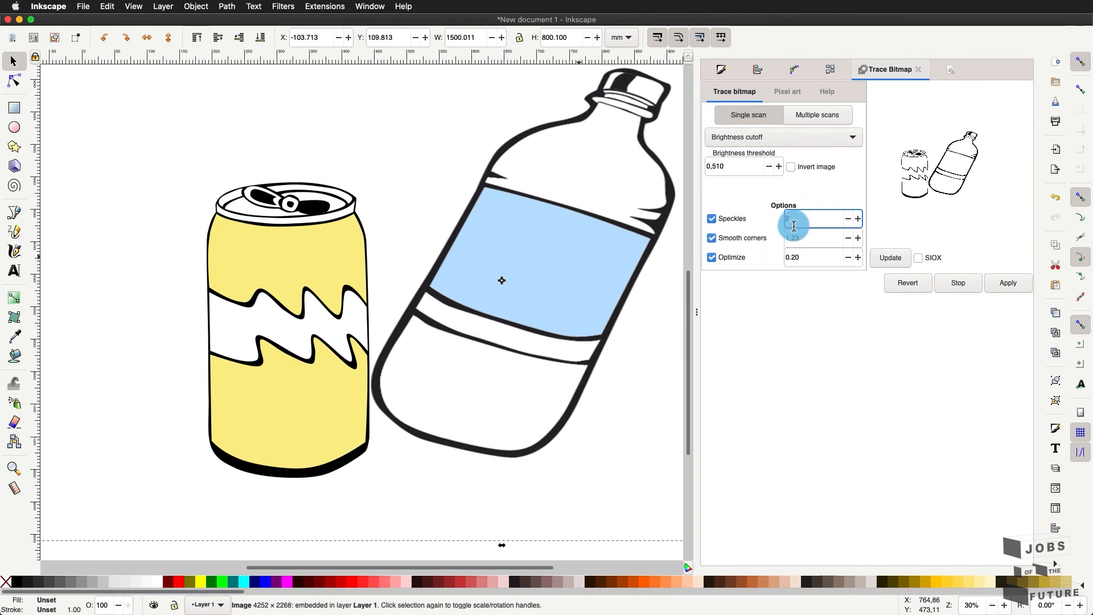
{"action": "left_click", "coordinate": [892, 259]}
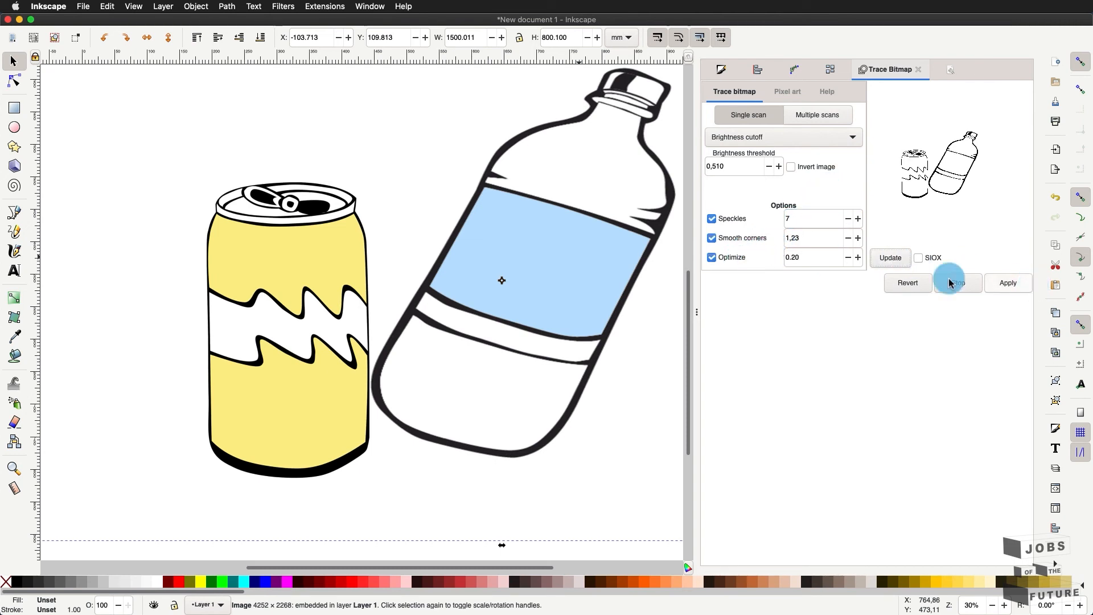
{"action": "left_click", "coordinate": [858, 258]}
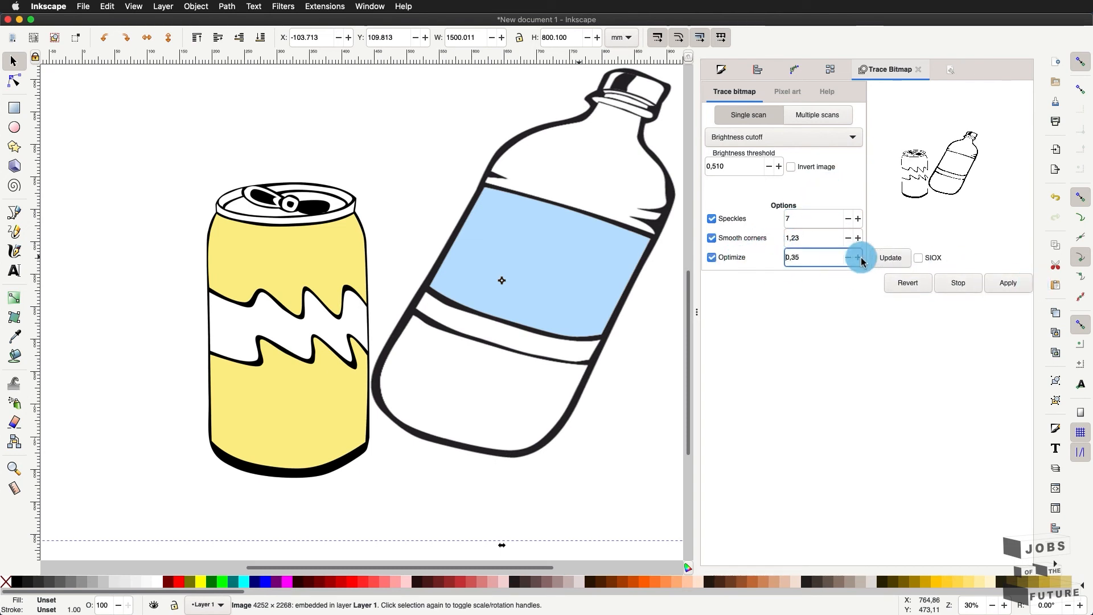
{"action": "left_click", "coordinate": [858, 257]}
{"action": "left_click", "coordinate": [1003, 283]}
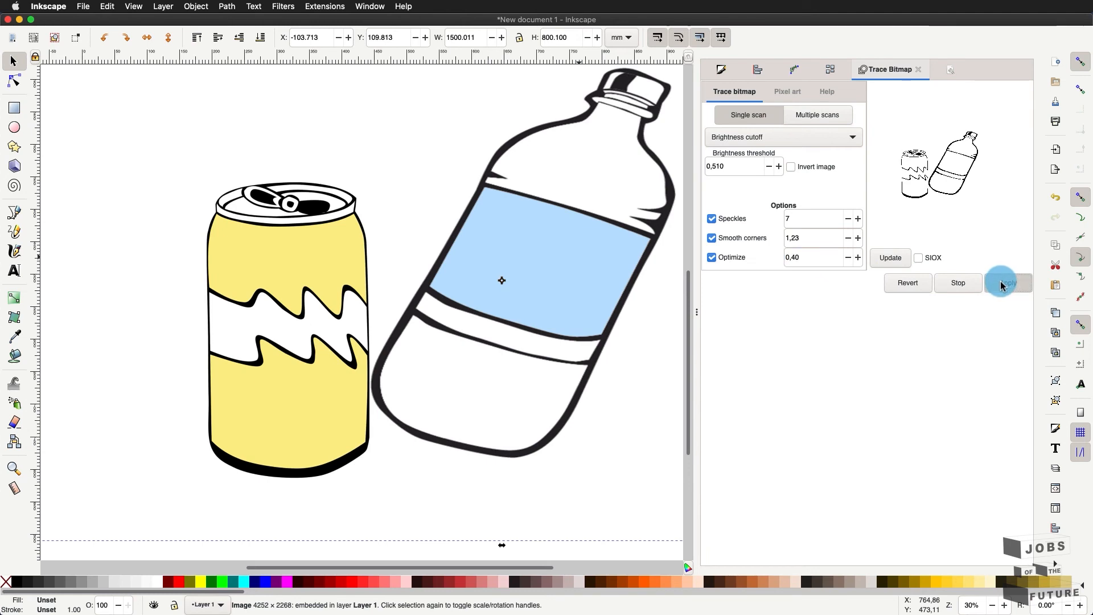
- Drag the traced path off the original image and inspect its nodes
{"action": "left_click", "coordinate": [473, 294]}
{"action": "scroll", "coordinate": [475, 290], "scroll_direction": "down", "scroll_amount": 1}
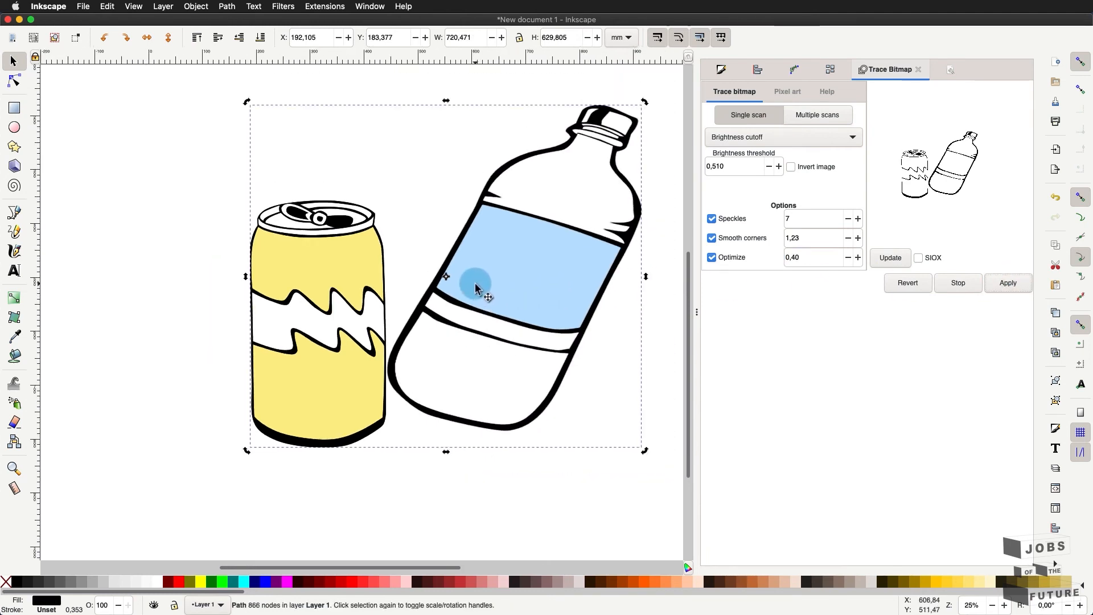
{"action": "scroll", "coordinate": [475, 287], "scroll_direction": "down", "scroll_amount": 1}
{"action": "mouse_move", "coordinate": [454, 259]}
{"action": "left_mouse_down"}
{"action": "mouse_move", "coordinate": [490, 312]}
{"action": "mouse_move", "coordinate": [553, 338]}
{"action": "mouse_move", "coordinate": [524, 317]}
{"action": "mouse_move", "coordinate": [496, 407]}
{"action": "left_mouse_up"}
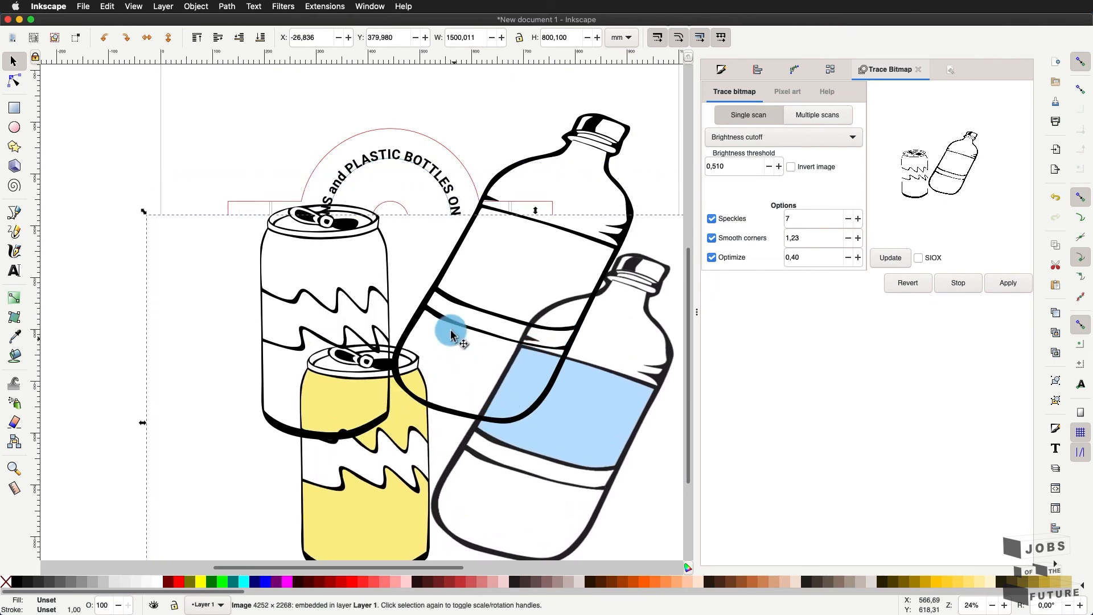
{"action": "scroll", "coordinate": [444, 295], "scroll_direction": "up", "scroll_amount": 2}
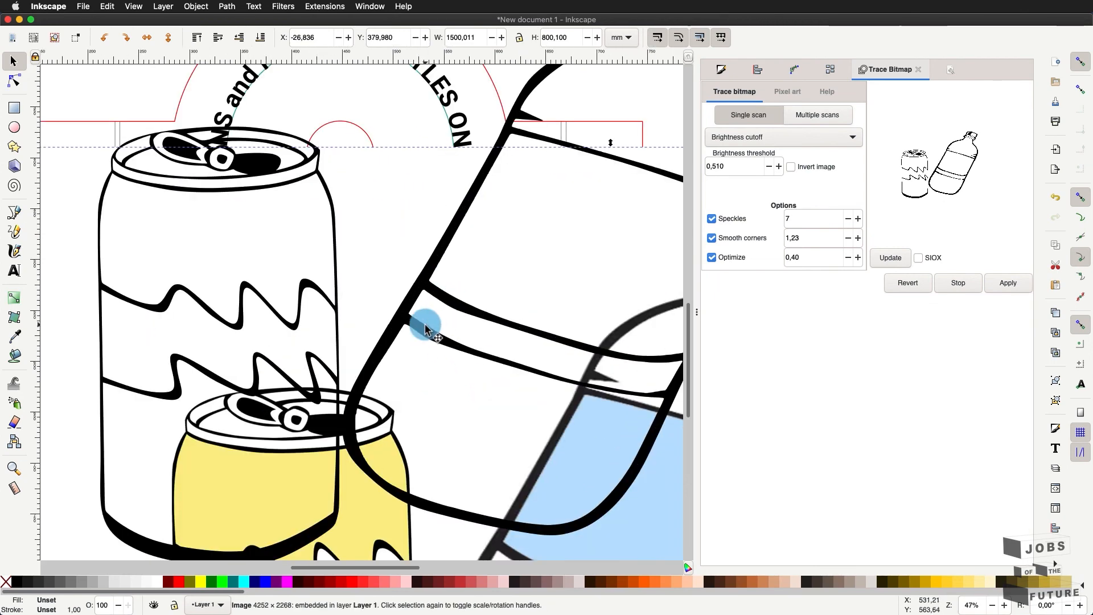
{"action": "scroll", "coordinate": [427, 321], "scroll_direction": "up", "scroll_amount": 2}
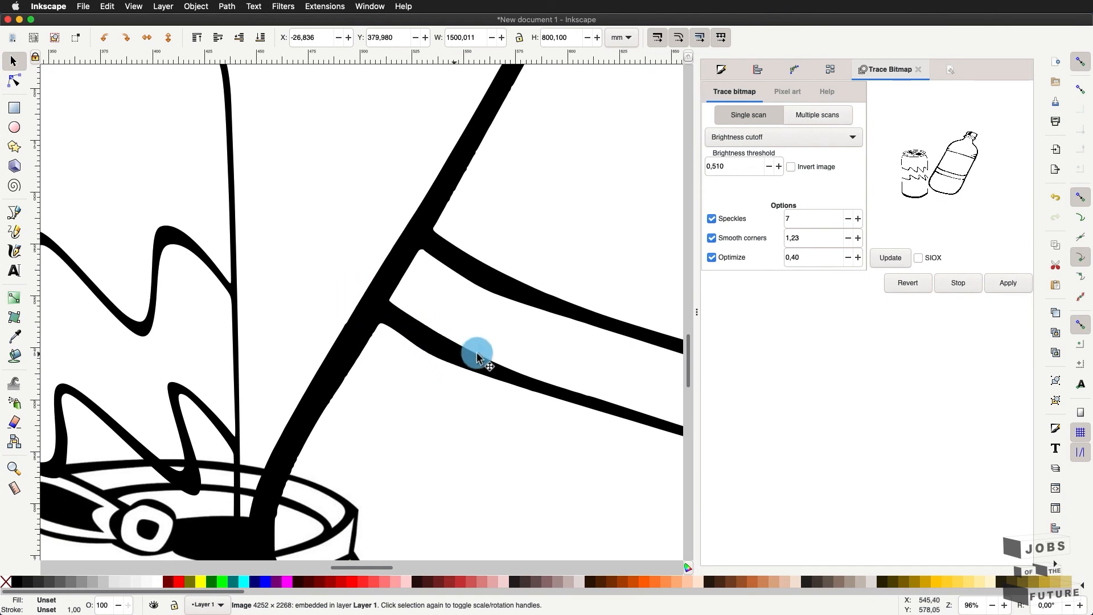
{"action": "left_click", "coordinate": [427, 348]}
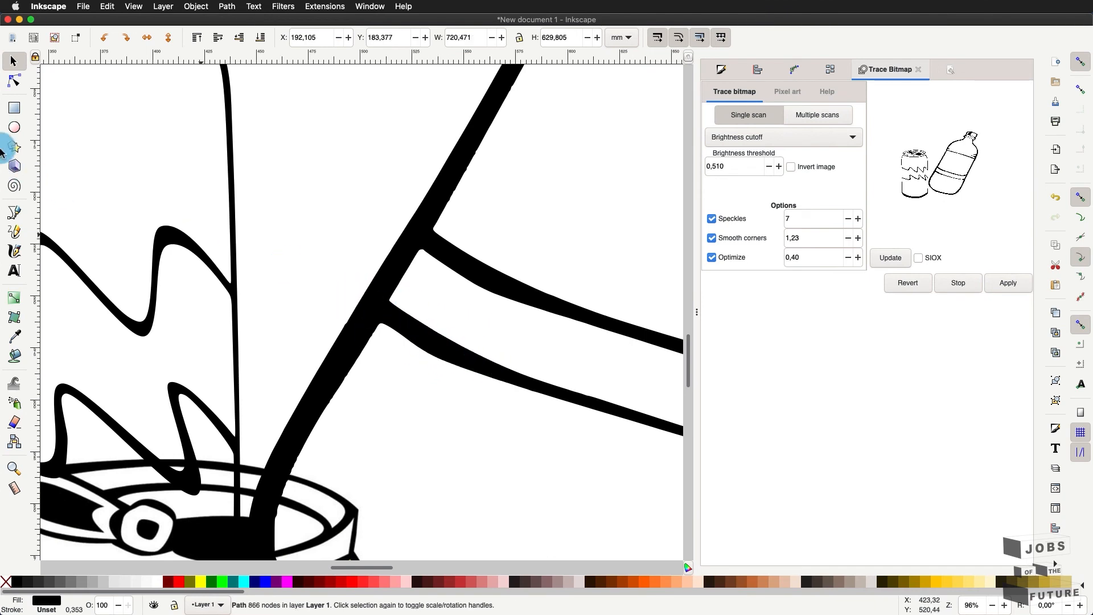
{"action": "left_click", "coordinate": [8, 83]}
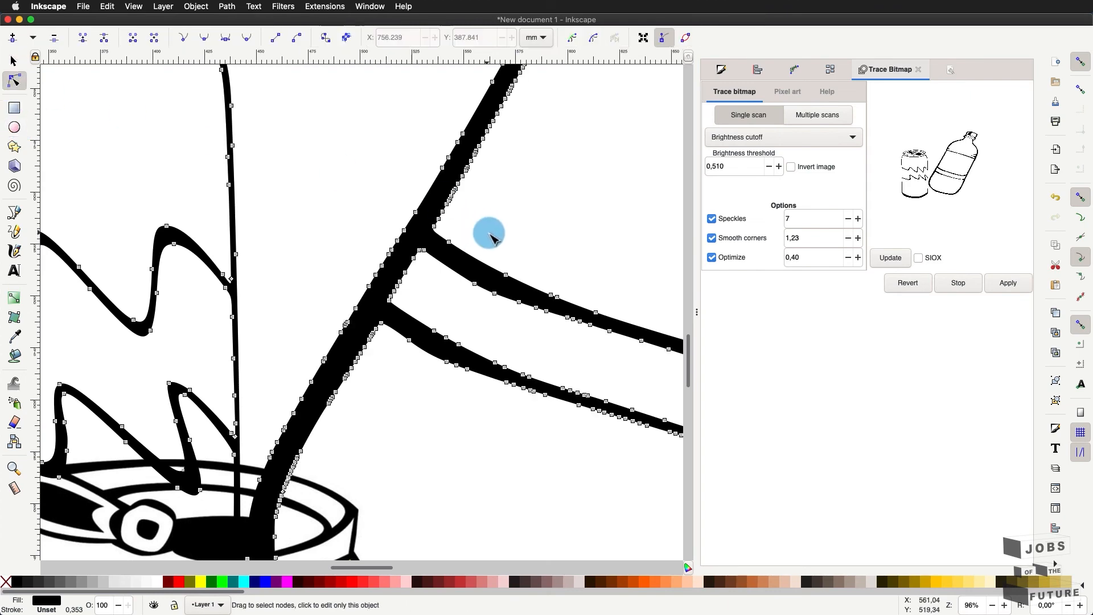
{"action": "scroll", "coordinate": [488, 232], "scroll_direction": "down", "scroll_amount": 5}
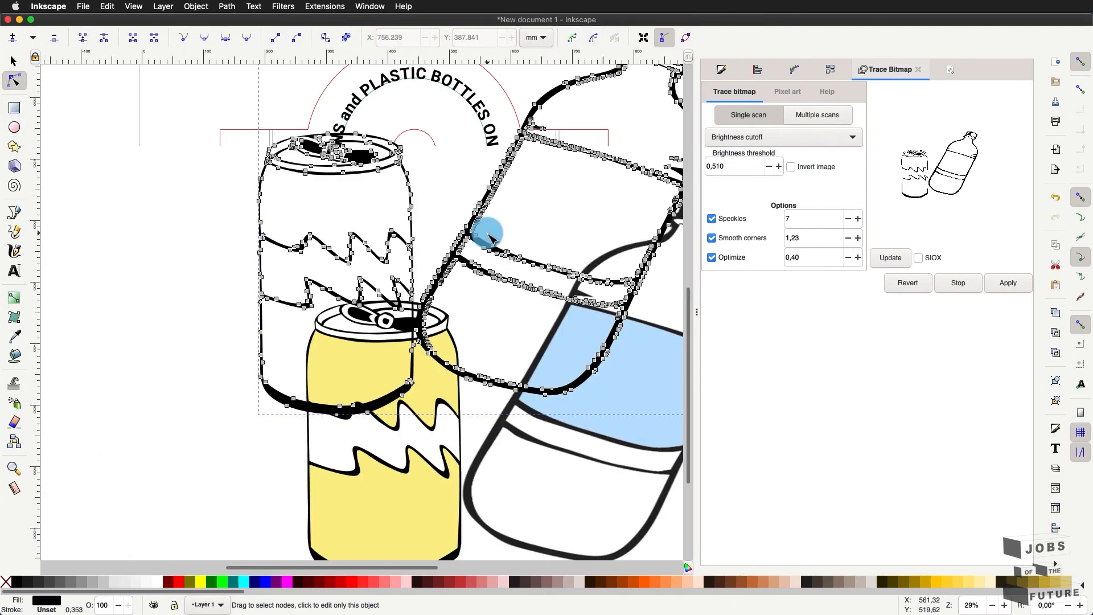
{"action": "left_click", "coordinate": [13, 65]}
- Delete the original embedded bitmap image
{"action": "left_click", "coordinate": [575, 375]}
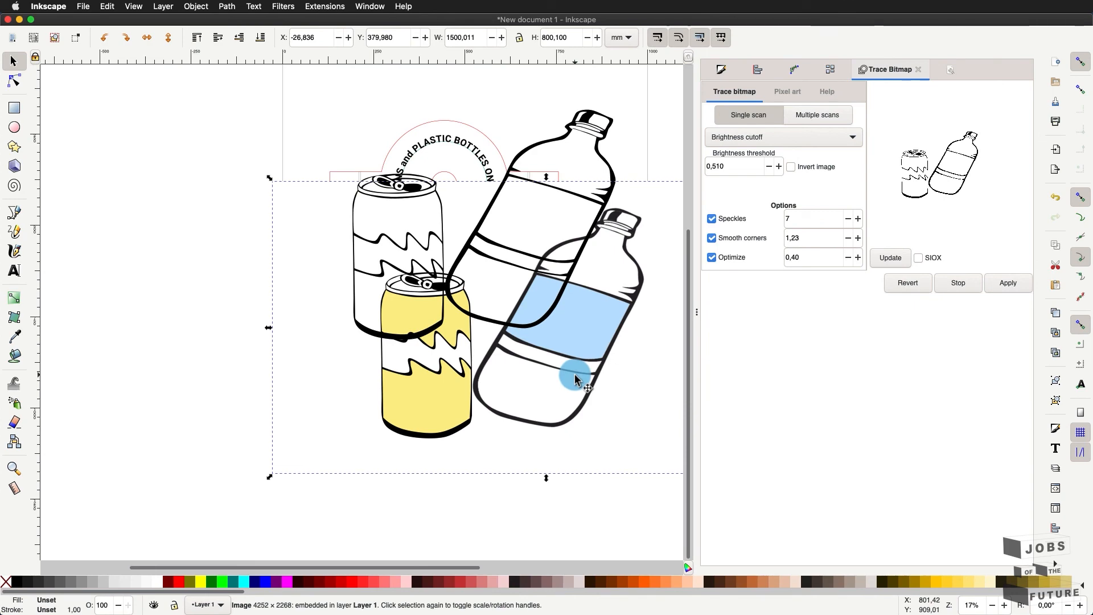
{"action": "key", "text": "Delete"}
{"action": "scroll", "coordinate": [640, 214], "scroll_direction": "right", "scroll_amount": 3}
{"action": "scroll", "coordinate": [489, 205], "scroll_direction": "up", "scroll_amount": 5}
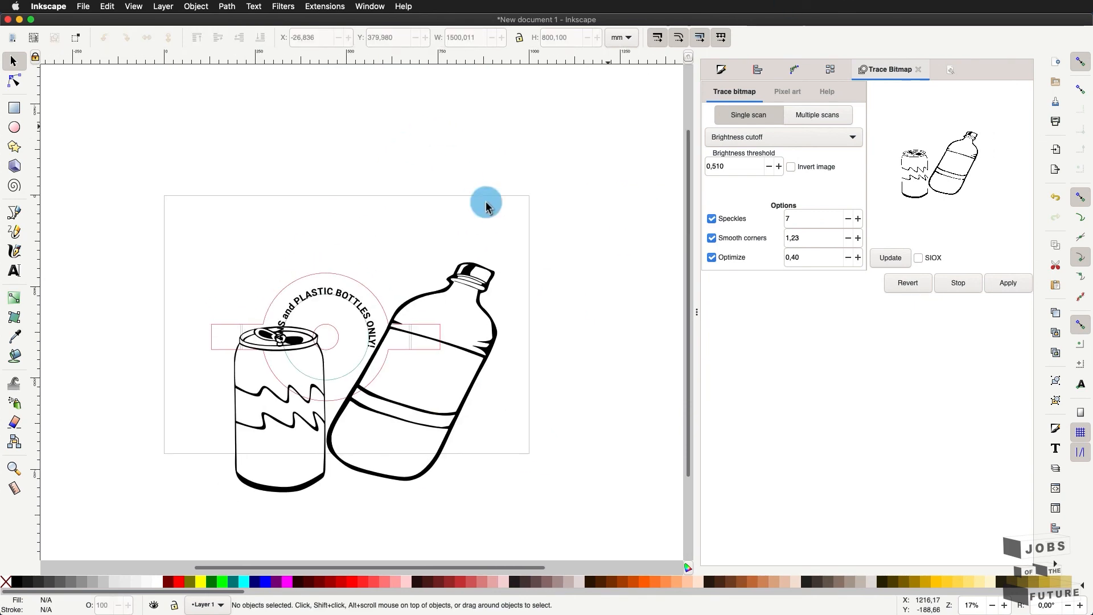
{"action": "scroll", "coordinate": [349, 442], "scroll_direction": "up", "scroll_amount": 6}
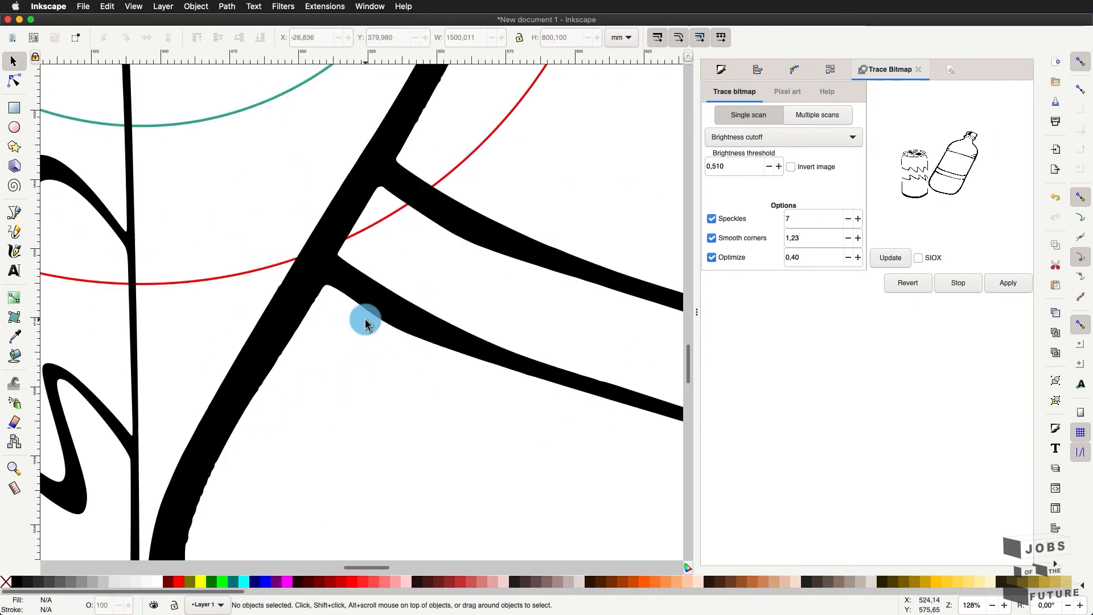
- Inspect the traced path's nodes, then reselect the whole can-and-bottle drawing
{"action": "left_click", "coordinate": [14, 81]}
{"action": "left_click", "coordinate": [354, 256]}
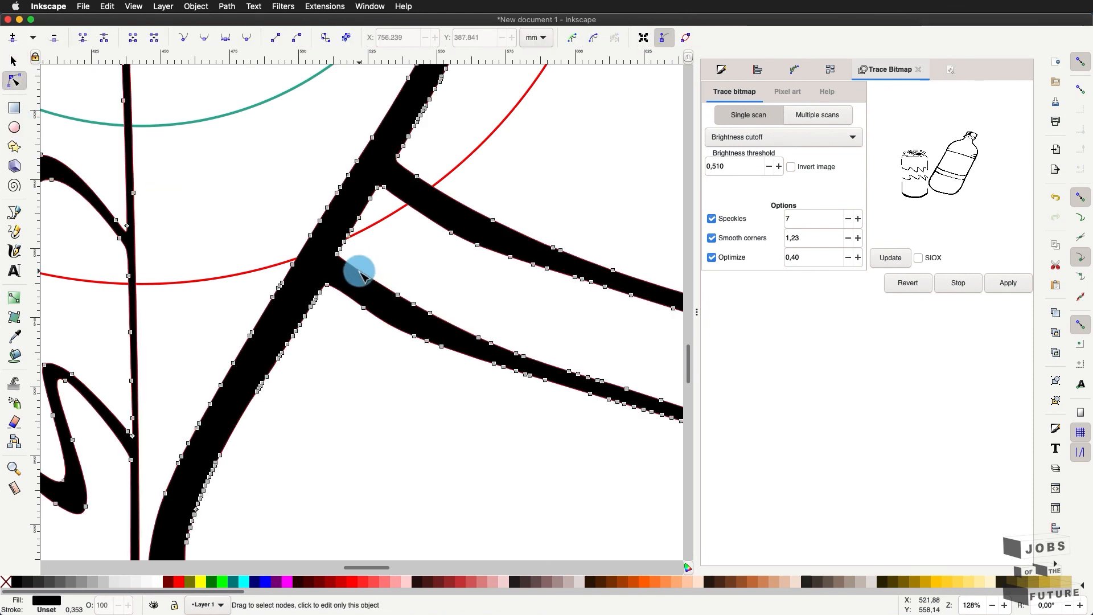
{"action": "left_click", "coordinate": [425, 287]}
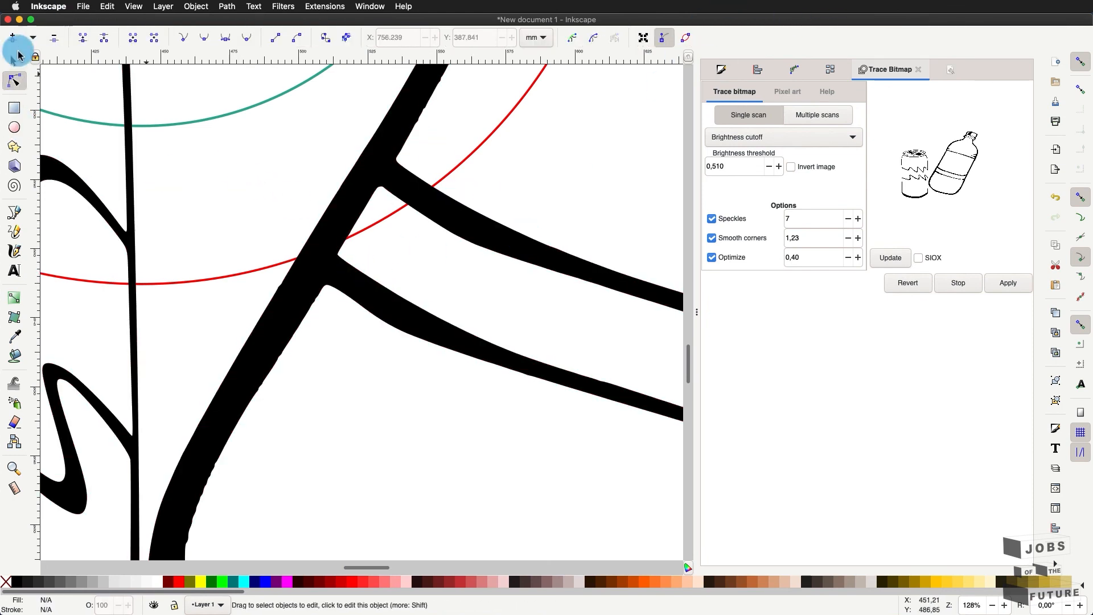
{"action": "left_click", "coordinate": [13, 61]}
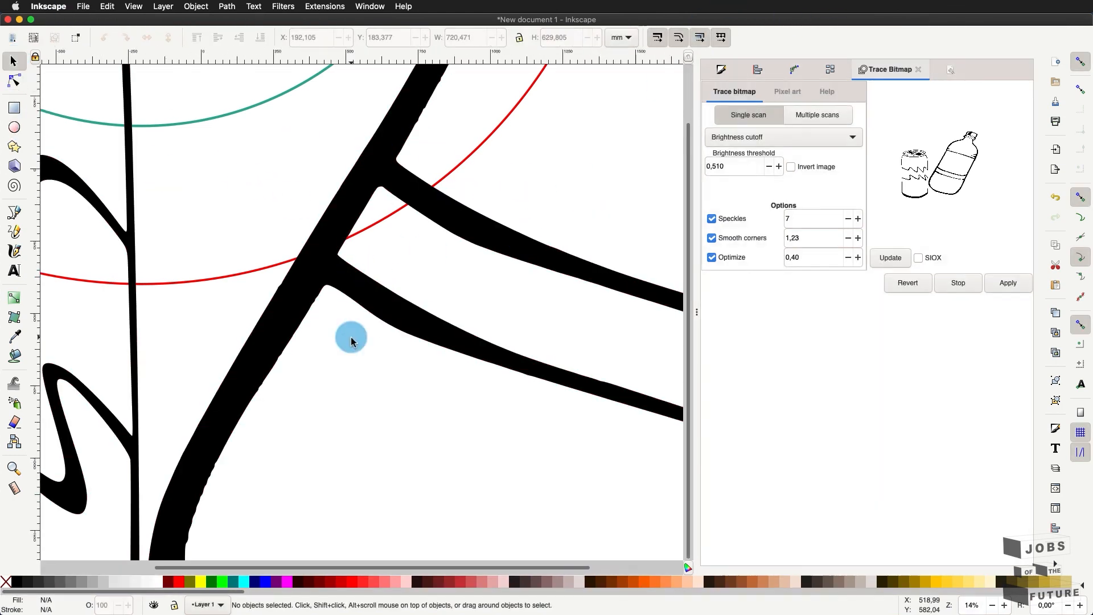
{"action": "scroll", "coordinate": [349, 335], "scroll_direction": "down", "scroll_amount": 9}
{"action": "left_click", "coordinate": [379, 330]}
{"action": "scroll", "coordinate": [366, 334], "scroll_direction": "up", "scroll_amount": 4}
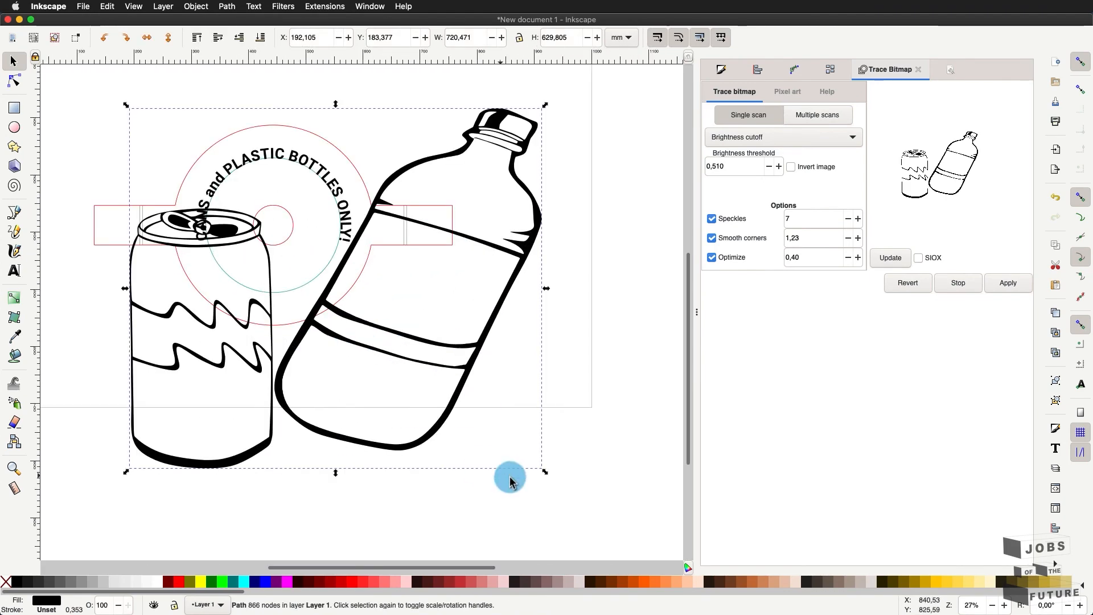
- Scale the traced drawing to about 89 mm wide and place it inside the circle
{"action": "mouse_move", "coordinate": [545, 472]}
{"action": "left_mouse_down"}
{"action": "mouse_move", "coordinate": [196, 239]}
{"action": "mouse_move", "coordinate": [182, 178]}
{"action": "mouse_move", "coordinate": [308, 300]}
{"action": "mouse_move", "coordinate": [335, 307]}
{"action": "mouse_move", "coordinate": [289, 306]}
{"action": "left_mouse_up"}
{"action": "scroll", "coordinate": [288, 299], "scroll_direction": "up", "scroll_amount": 4}
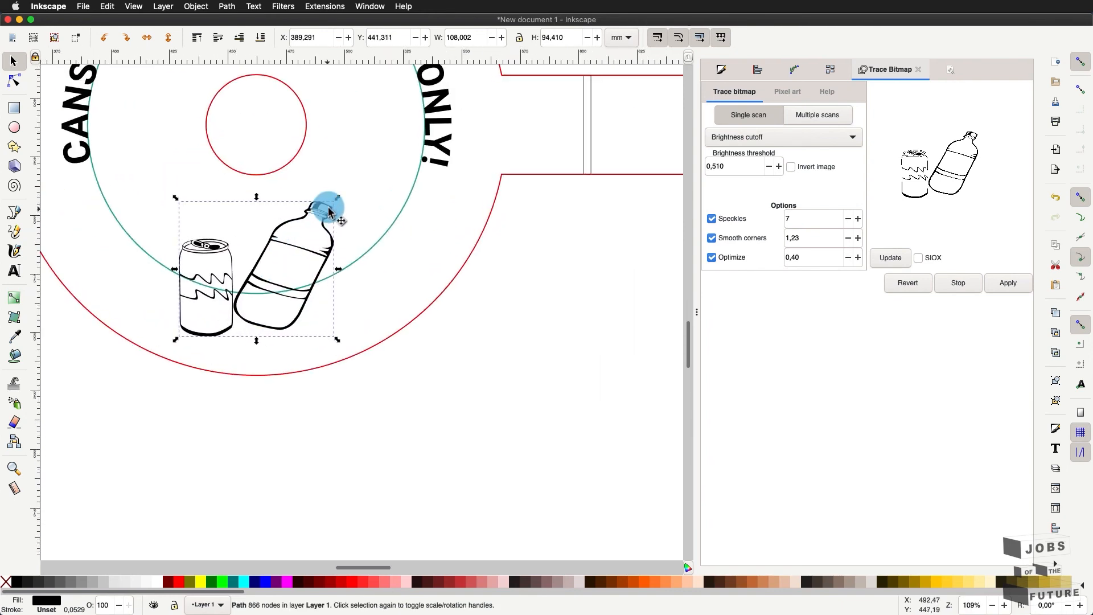
{"action": "left_click_drag", "start_coordinate": [343, 199], "coordinate": [300, 227]}
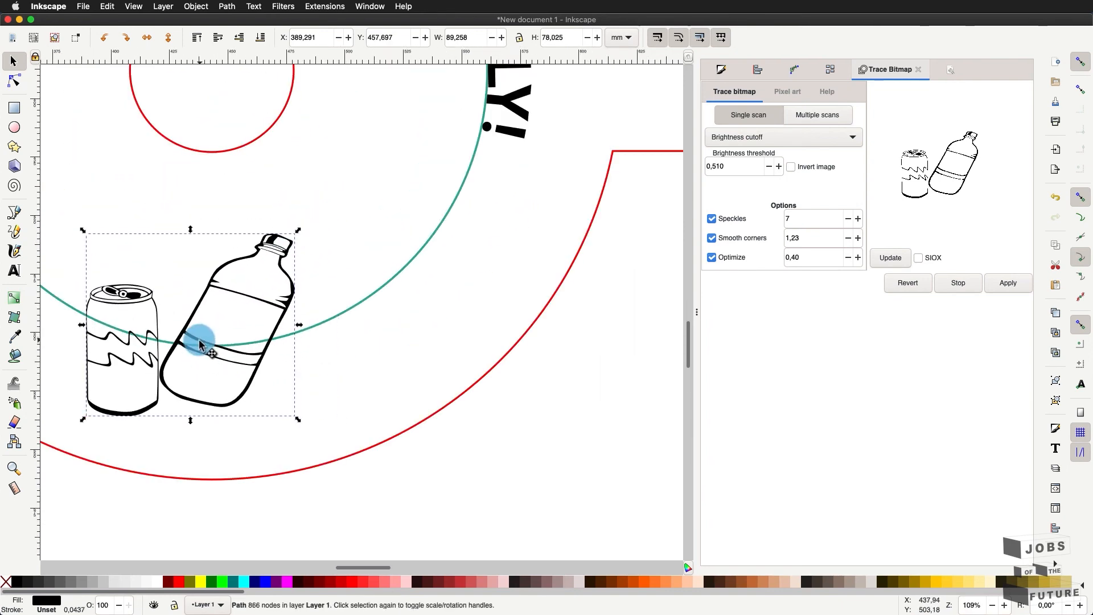
{"action": "left_click_drag", "start_coordinate": [200, 342], "coordinate": [222, 333]}
{"action": "scroll", "coordinate": [224, 330], "scroll_direction": "down", "scroll_amount": 3}
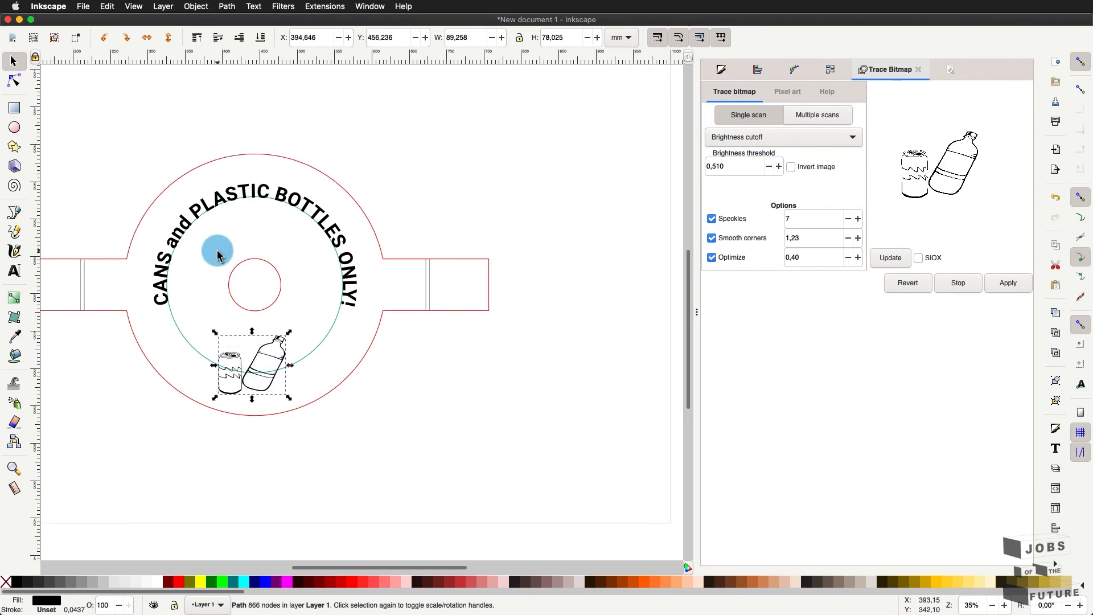
{"action": "scroll", "coordinate": [405, 227], "scroll_direction": "up", "scroll_amount": 2}
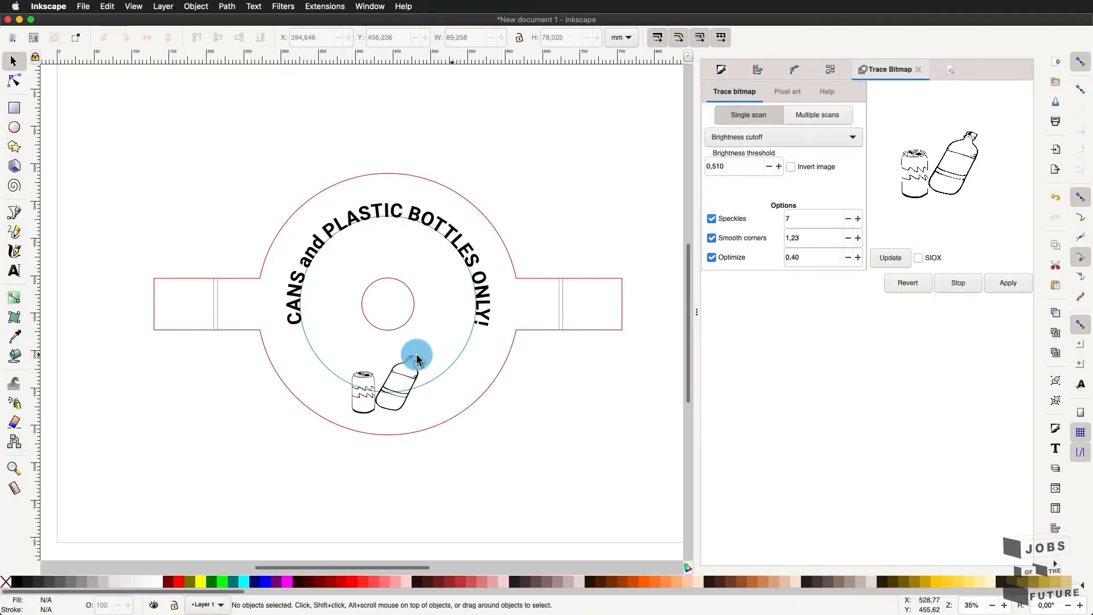
- Delete the teal circle under the text, then undo to restore it
{"action": "left_click", "coordinate": [435, 381]}
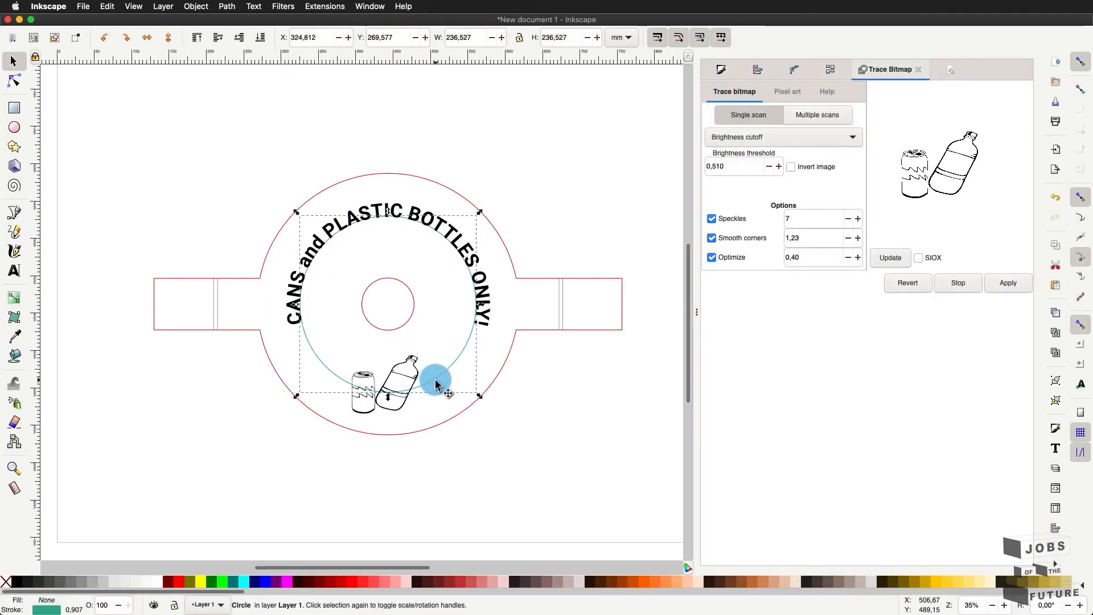
{"action": "key", "text": "Delete"}
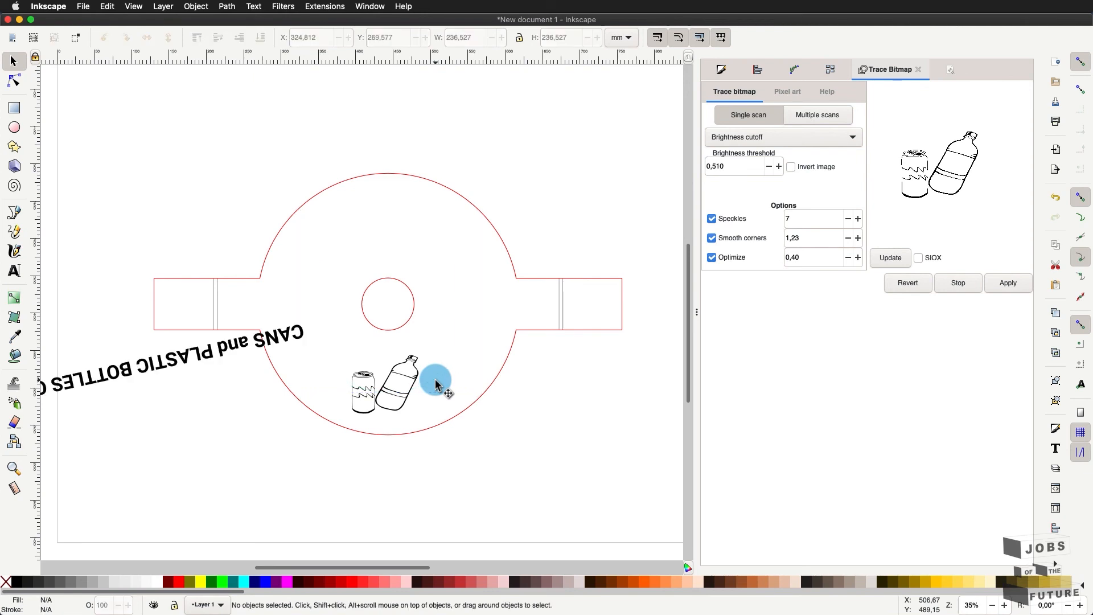
{"action": "key", "text": "ctrl+z"}
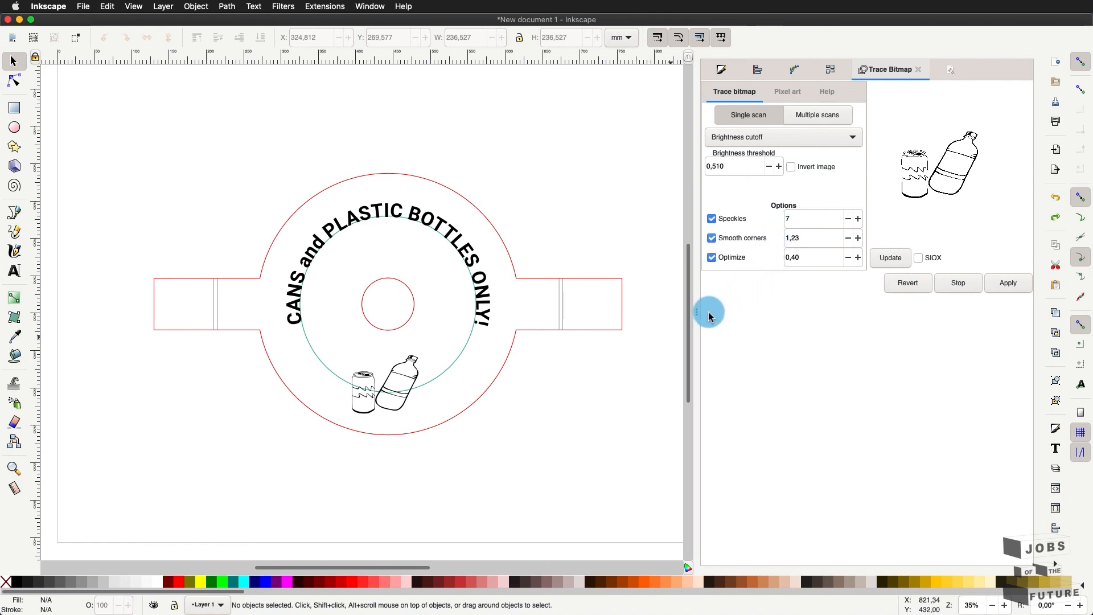
- Collapse the Trace Bitmap dock and select the curved text on its path
{"action": "left_click_drag", "start_coordinate": [700, 310], "coordinate": [913, 317]}
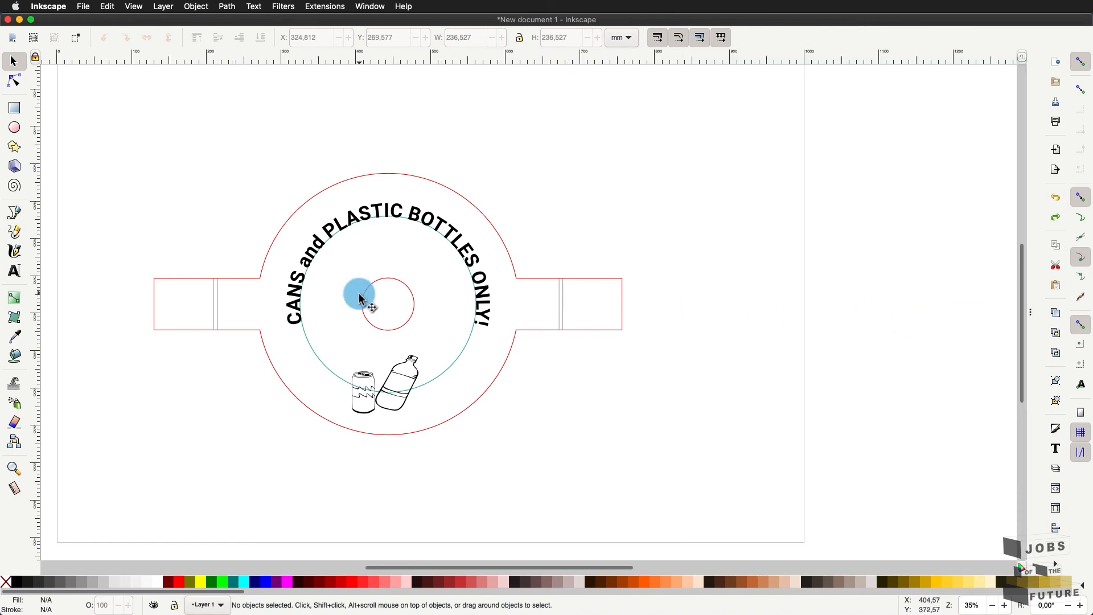
{"action": "scroll", "coordinate": [270, 280], "scroll_direction": "up", "scroll_amount": 3}
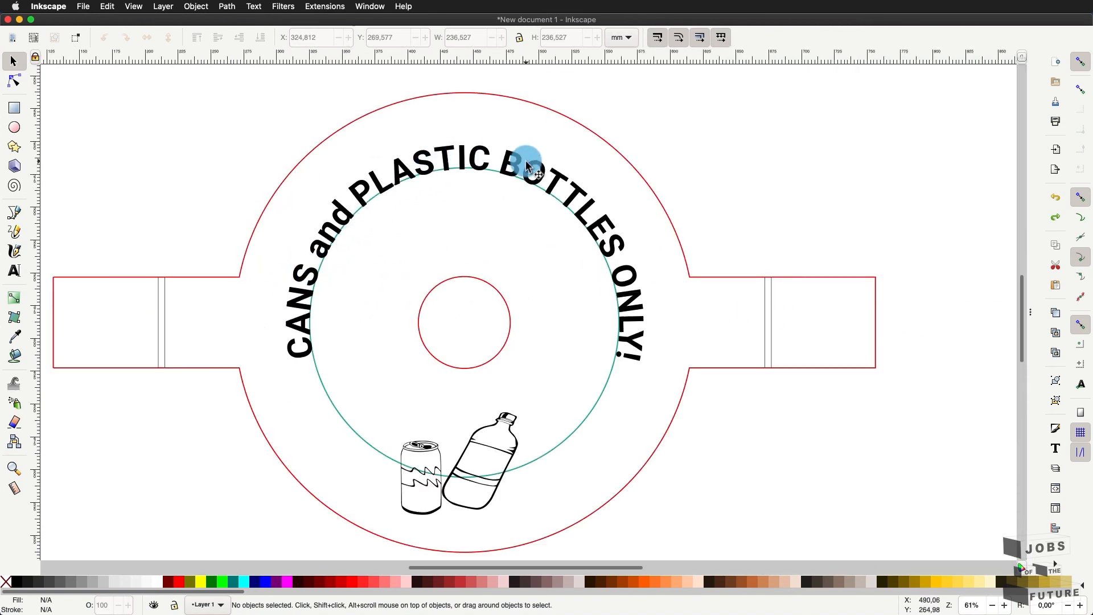
{"action": "scroll", "coordinate": [526, 165], "scroll_direction": "up", "scroll_amount": 3}
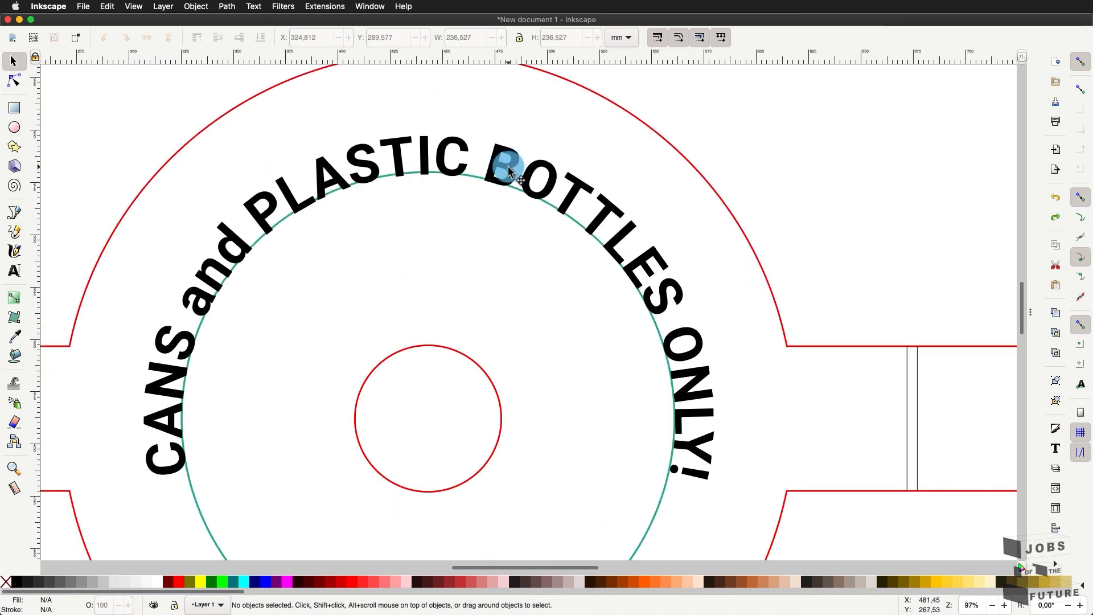
{"action": "left_click", "coordinate": [510, 170]}
{"action": "left_click", "coordinate": [227, 6]}
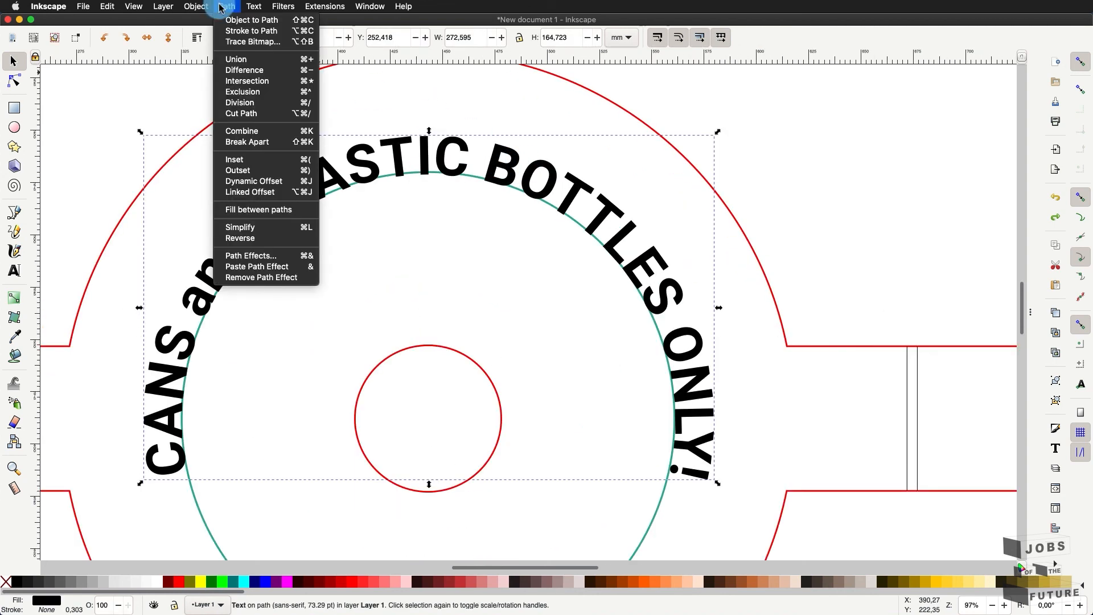
{"action": "left_click", "coordinate": [232, 20]}
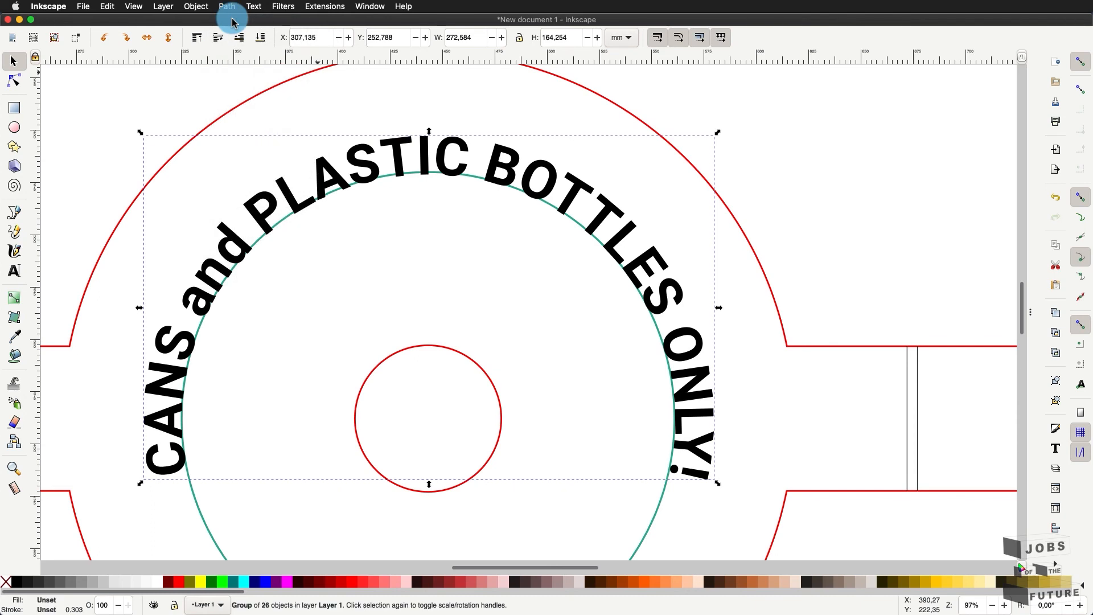
{"action": "left_click", "coordinate": [450, 103]}
{"action": "left_click", "coordinate": [459, 151]}
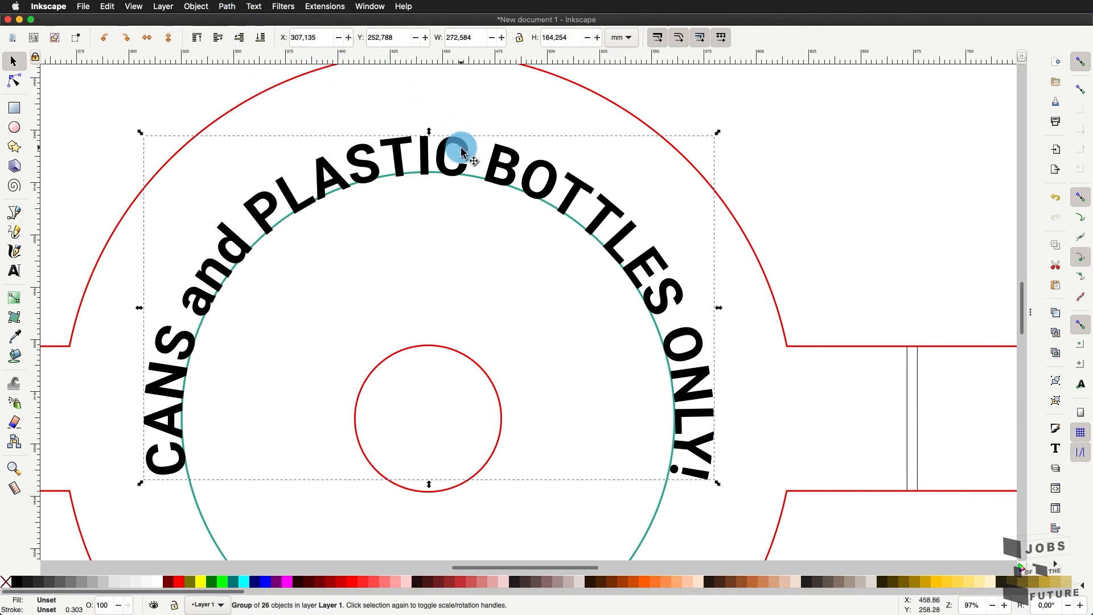
{"action": "left_click", "coordinate": [12, 80]}
{"action": "left_click", "coordinate": [447, 160]}
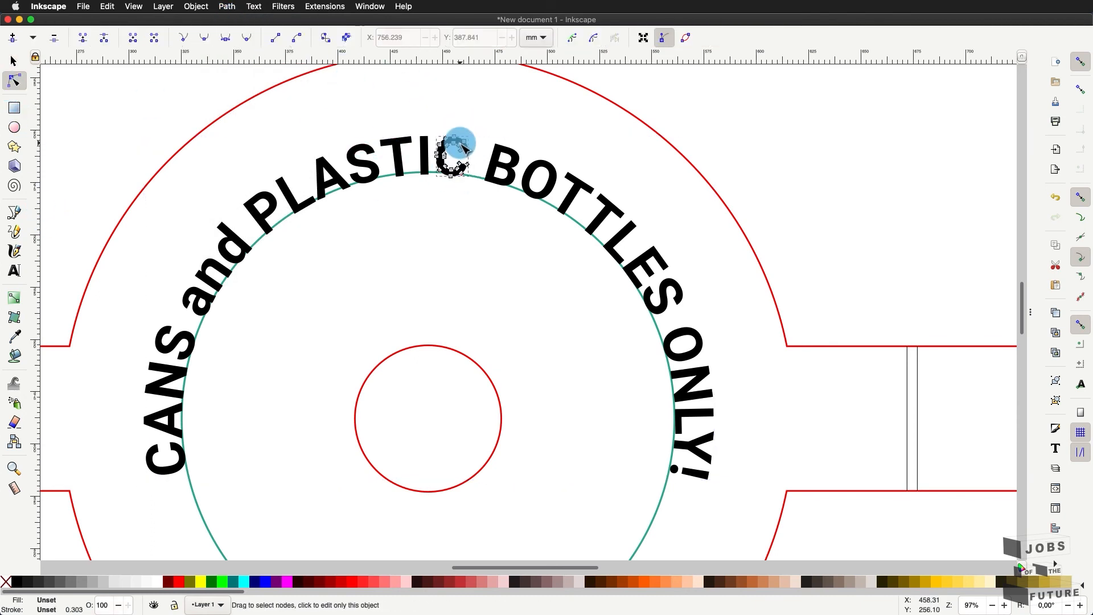
{"action": "left_click", "coordinate": [12, 61]}
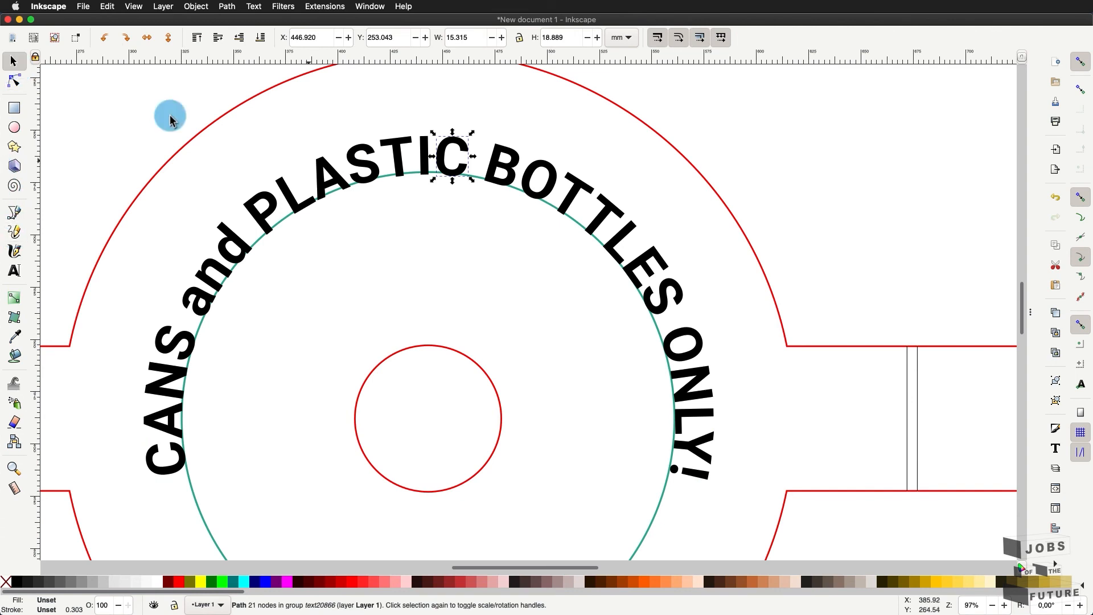
{"action": "left_click", "coordinate": [356, 251]}
{"action": "scroll", "coordinate": [356, 249], "scroll_direction": "down", "scroll_amount": 2}
{"action": "scroll", "coordinate": [378, 343], "scroll_direction": "up", "scroll_amount": 1}
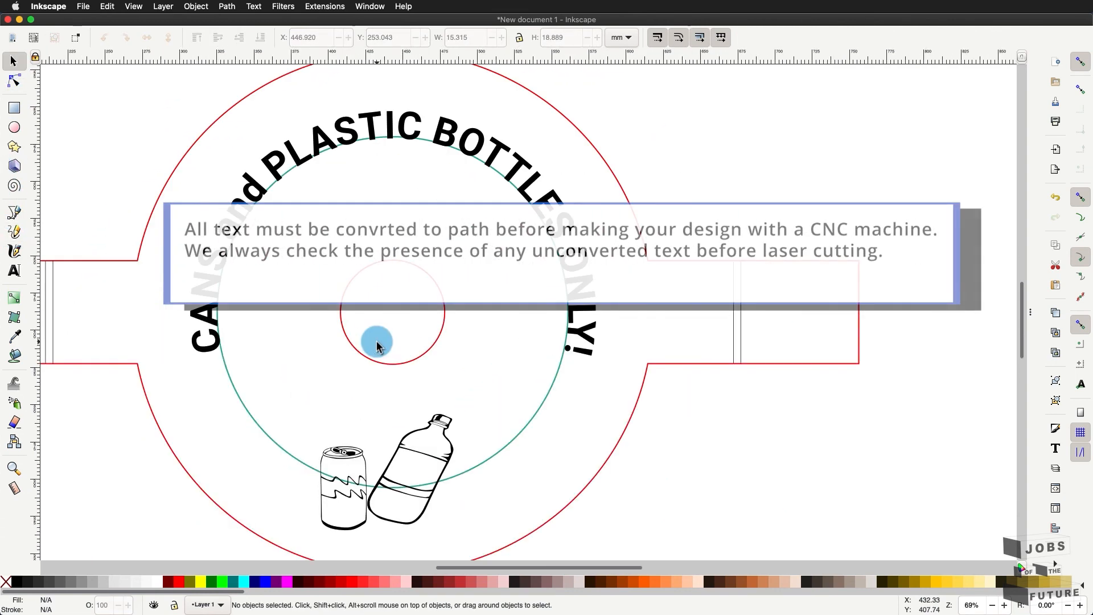
{"action": "left_click", "coordinate": [489, 461]}
{"action": "key", "text": "Delete"}
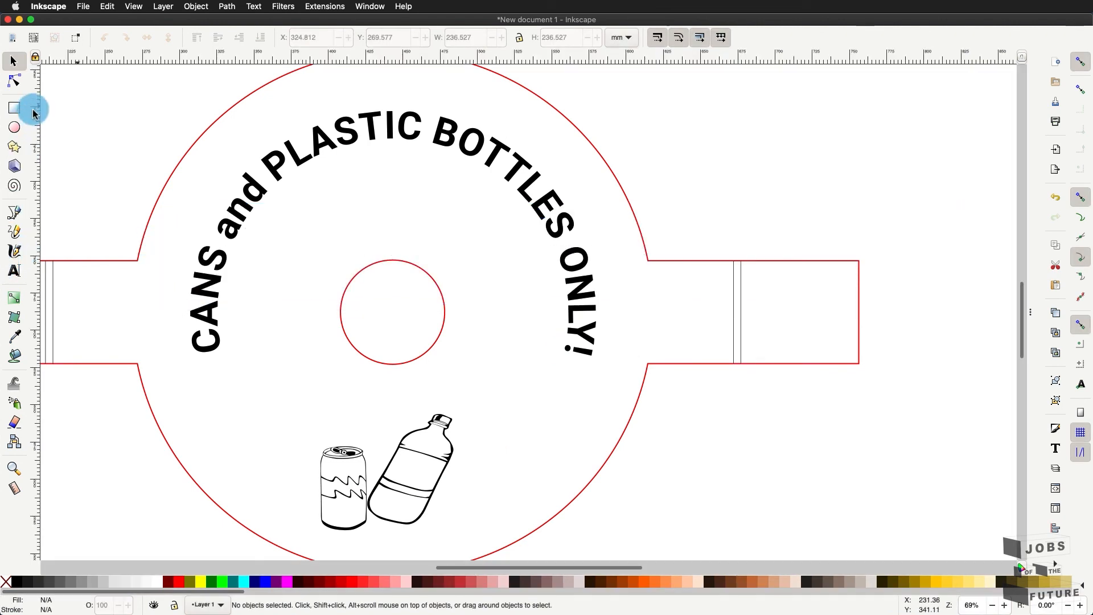
{"action": "left_click", "coordinate": [15, 84]}
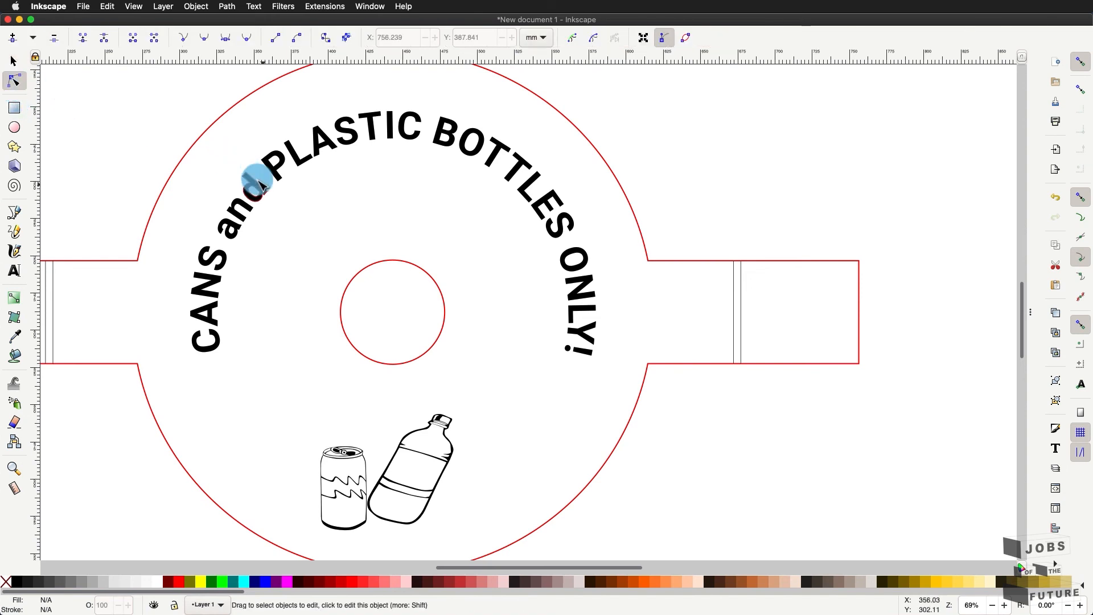
{"action": "key", "text": "s"}
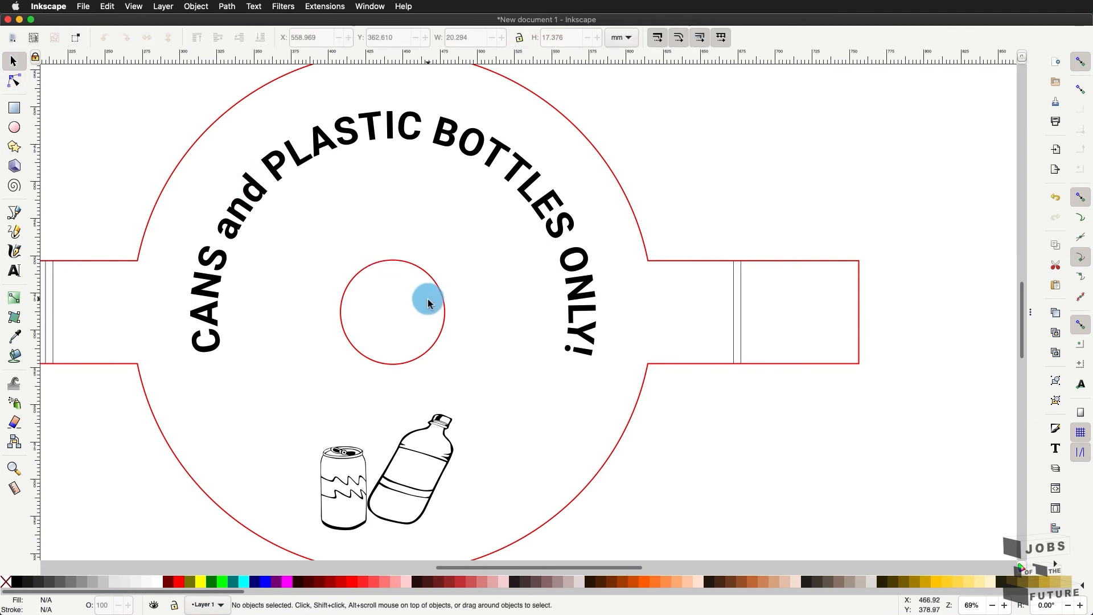
{"action": "scroll", "coordinate": [428, 302], "scroll_direction": "down", "scroll_amount": 3}
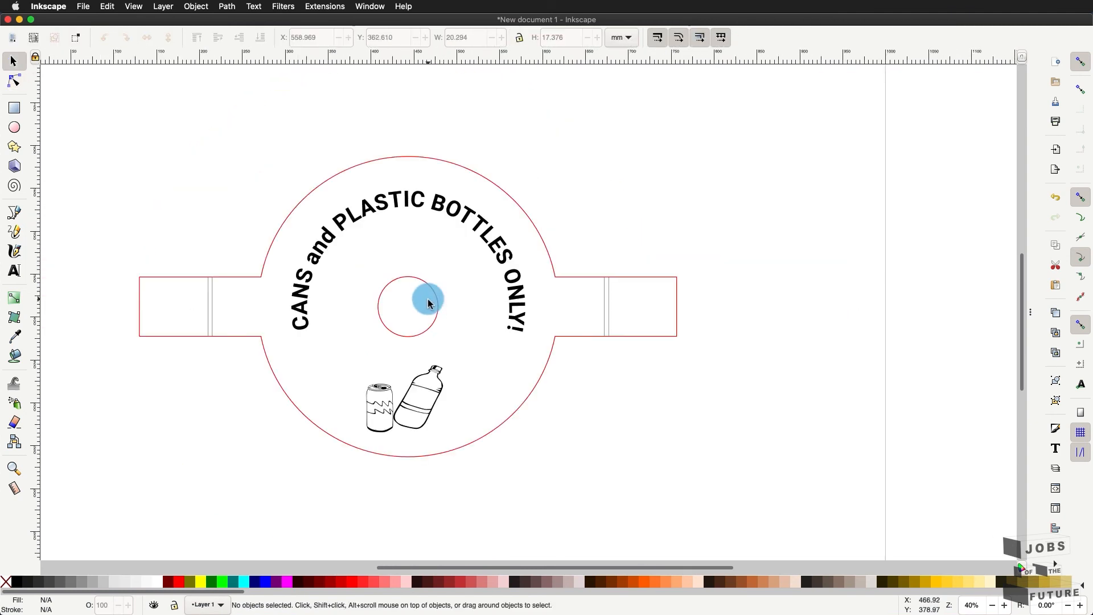
{"action": "scroll", "coordinate": [428, 303], "scroll_direction": "up", "scroll_amount": 1}
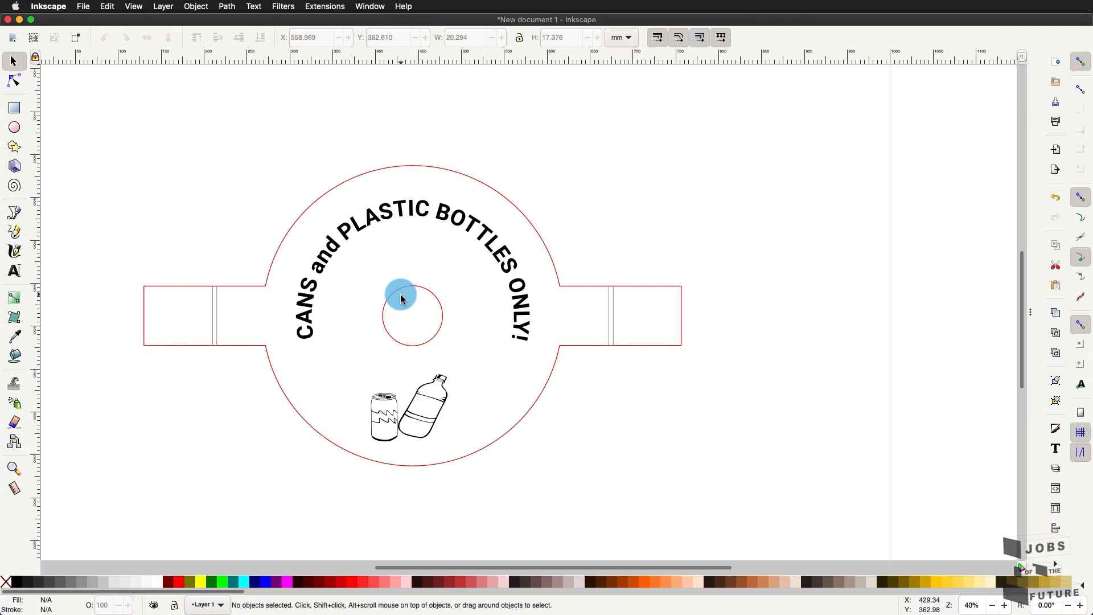
{"action": "scroll", "coordinate": [400, 297], "scroll_direction": "up", "scroll_amount": 2}
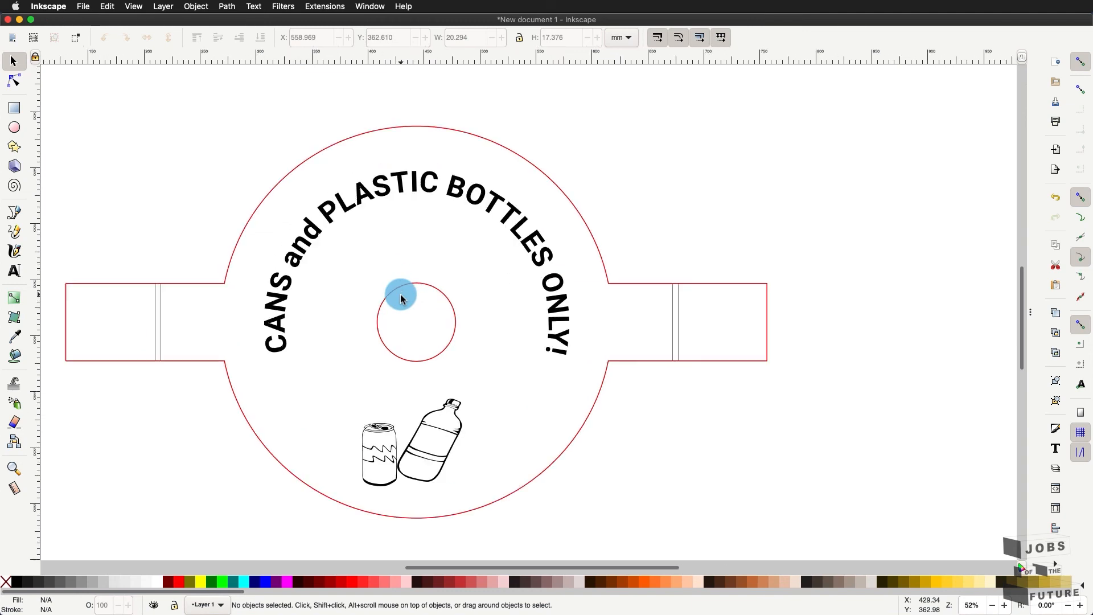
{"action": "scroll", "coordinate": [401, 297], "scroll_direction": "left", "scroll_amount": 2}
{"action": "scroll", "coordinate": [400, 298], "scroll_direction": "up", "scroll_amount": 2}
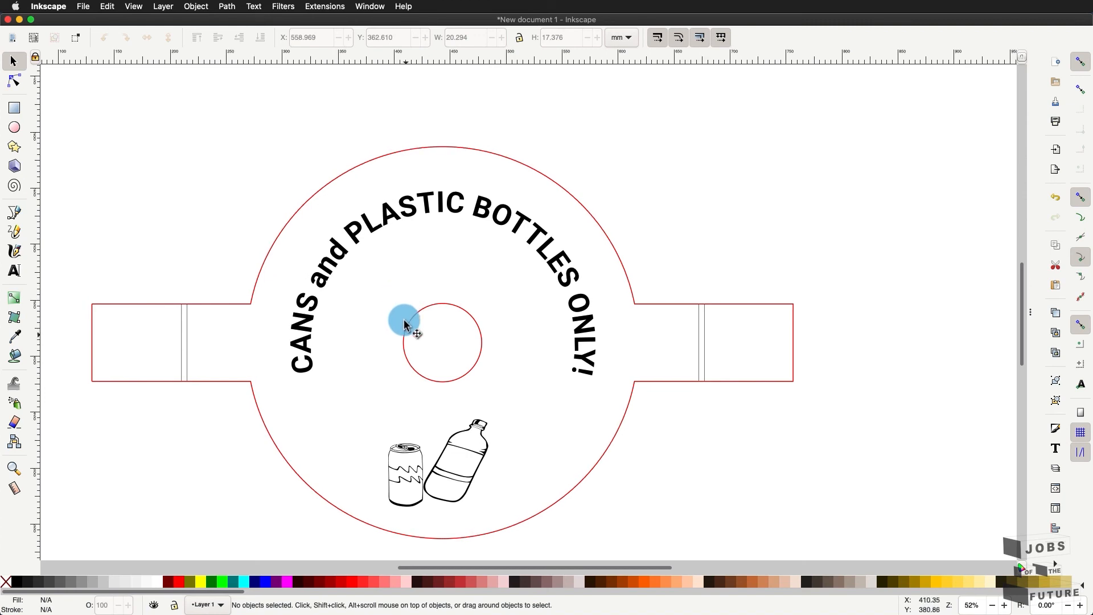
{"action": "scroll", "coordinate": [406, 340], "scroll_direction": "down", "scroll_amount": 2}
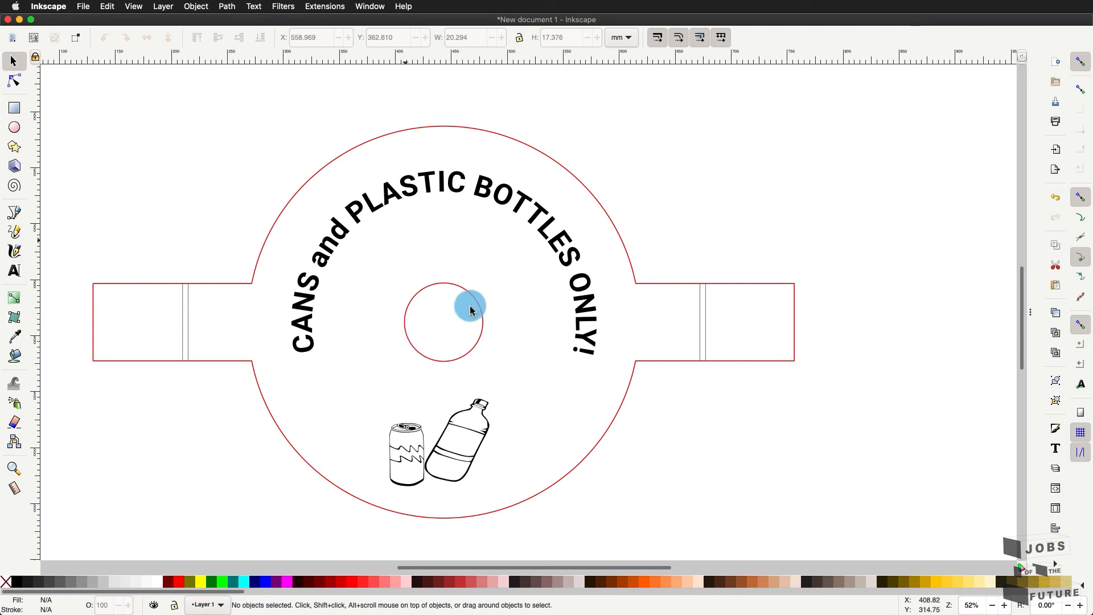
{"action": "left_click", "coordinate": [130, 5]}
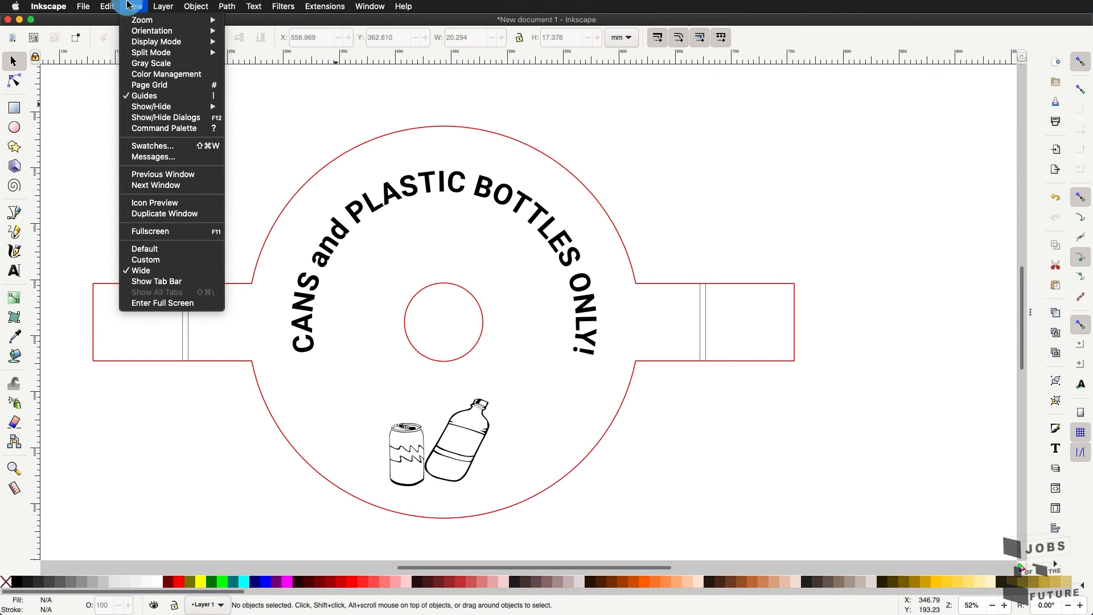
{"action": "mouse_move", "coordinate": [149, 36]}
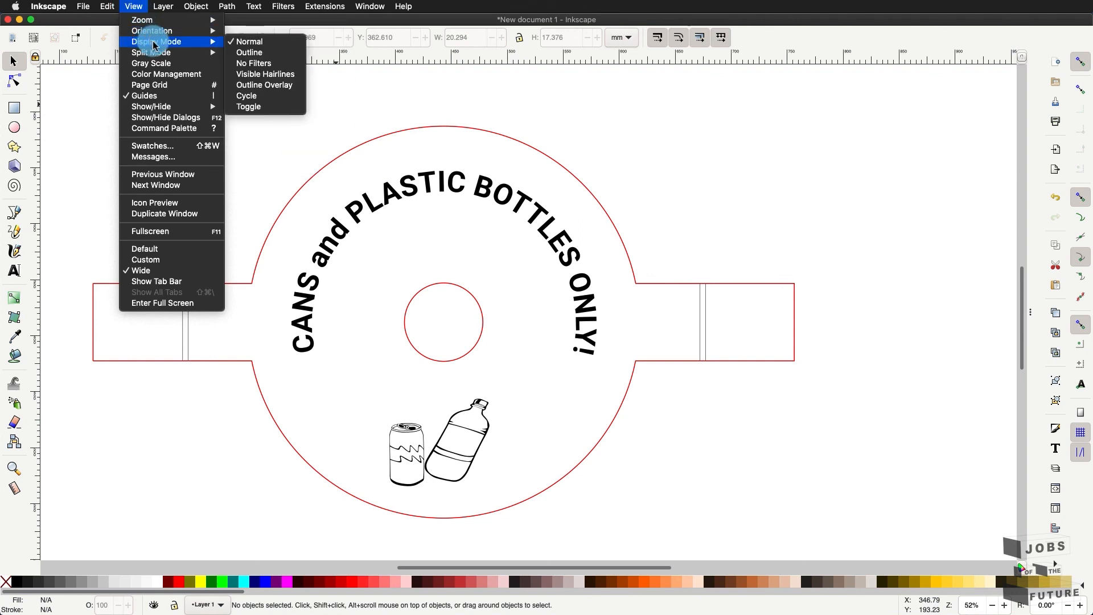
{"action": "left_click", "coordinate": [265, 53]}
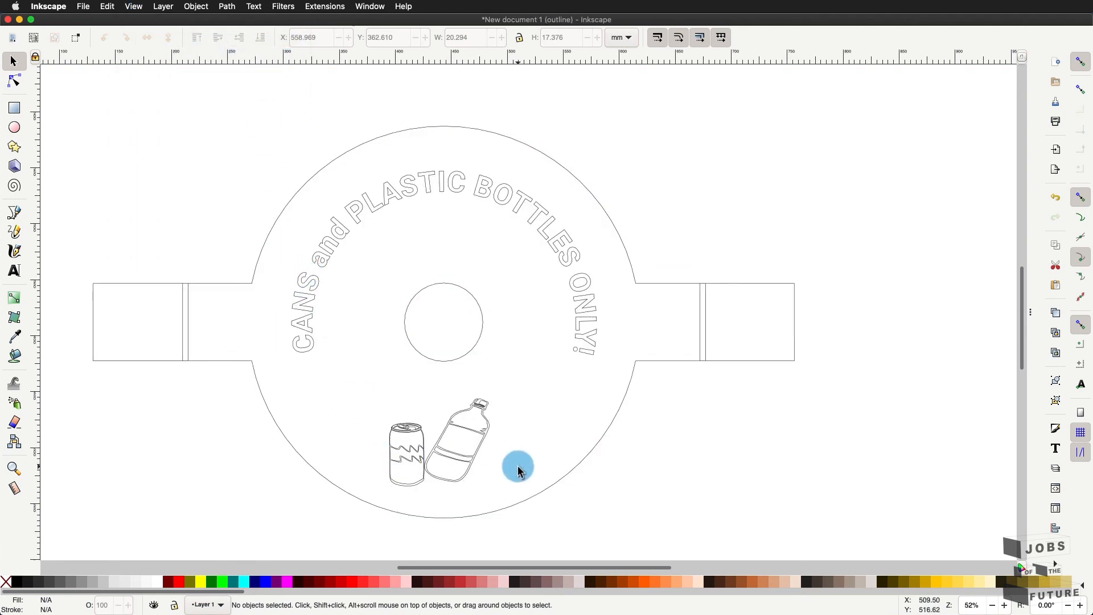
{"action": "left_click", "coordinate": [10, 467]}
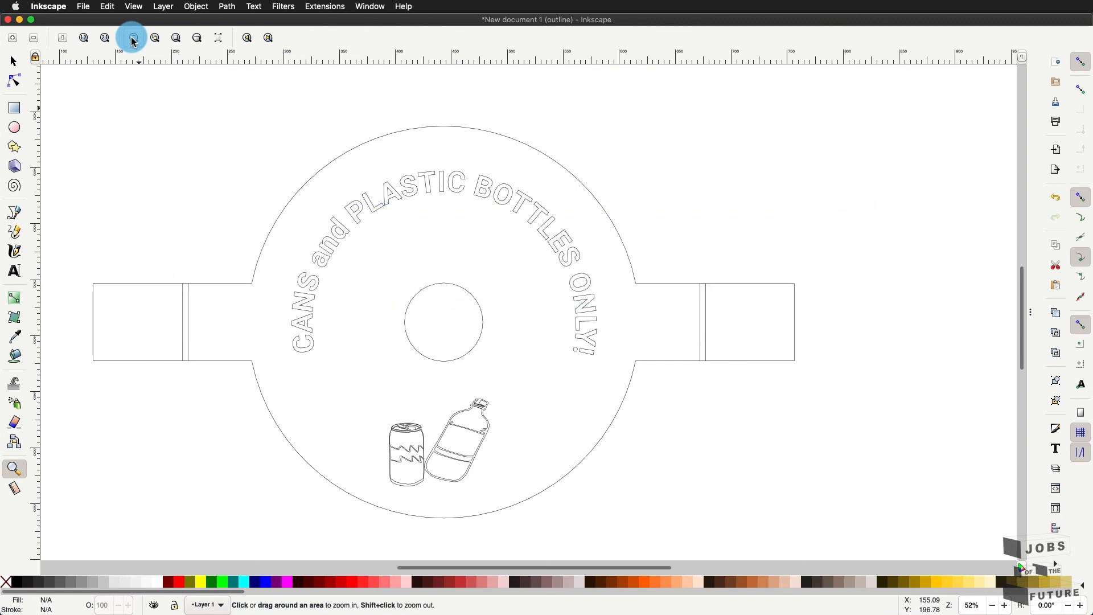
{"action": "left_click", "coordinate": [156, 38]}
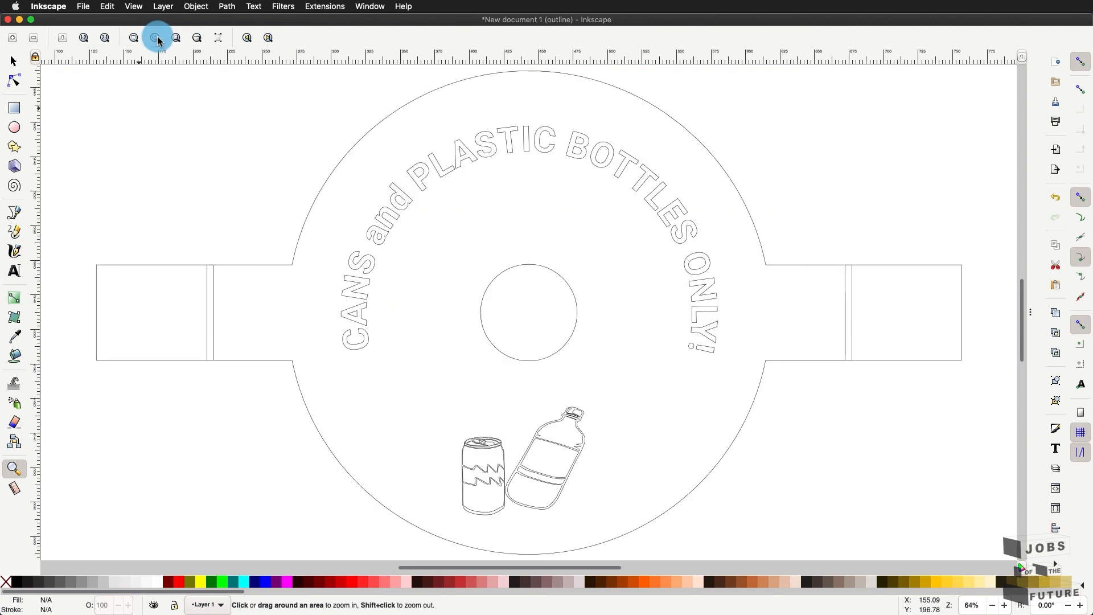
{"action": "left_click", "coordinate": [14, 63]}
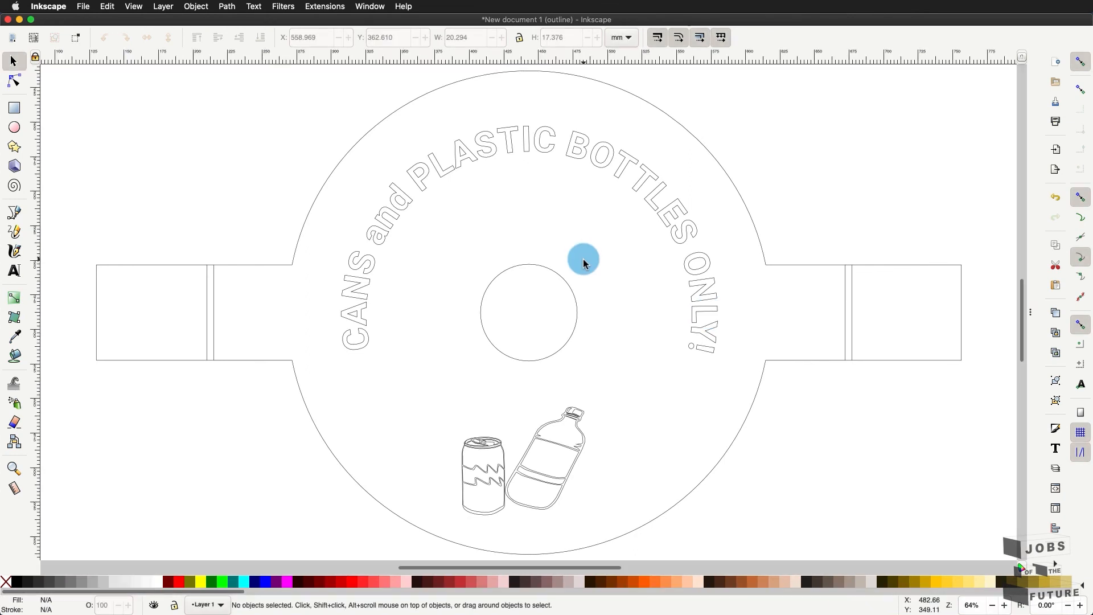
{"action": "left_click", "coordinate": [134, 7]}
{"action": "mouse_move", "coordinate": [150, 44]}
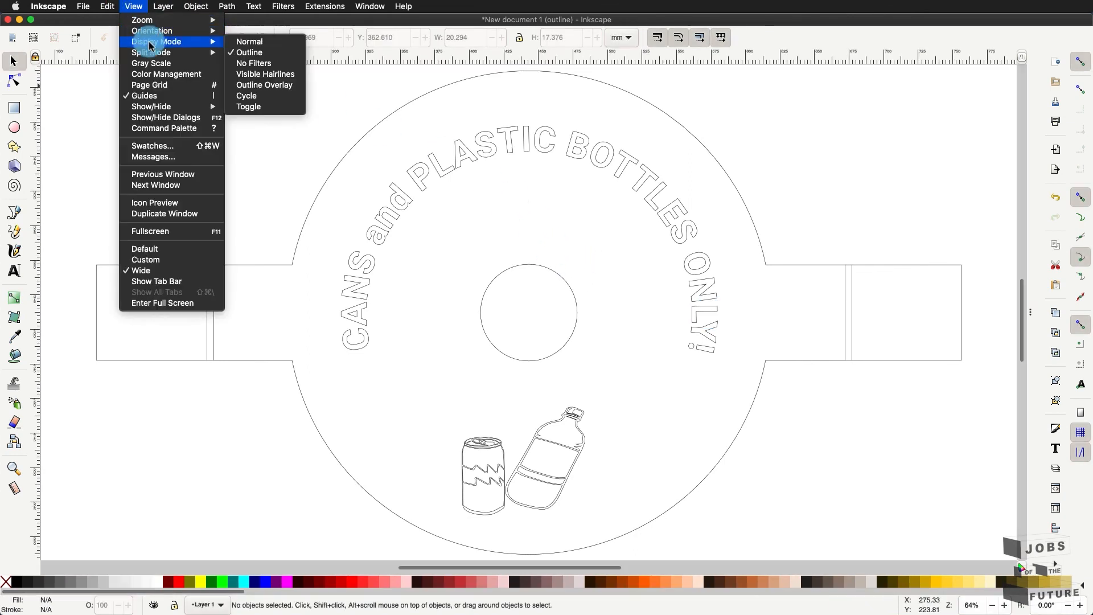
{"action": "left_click", "coordinate": [288, 41]}
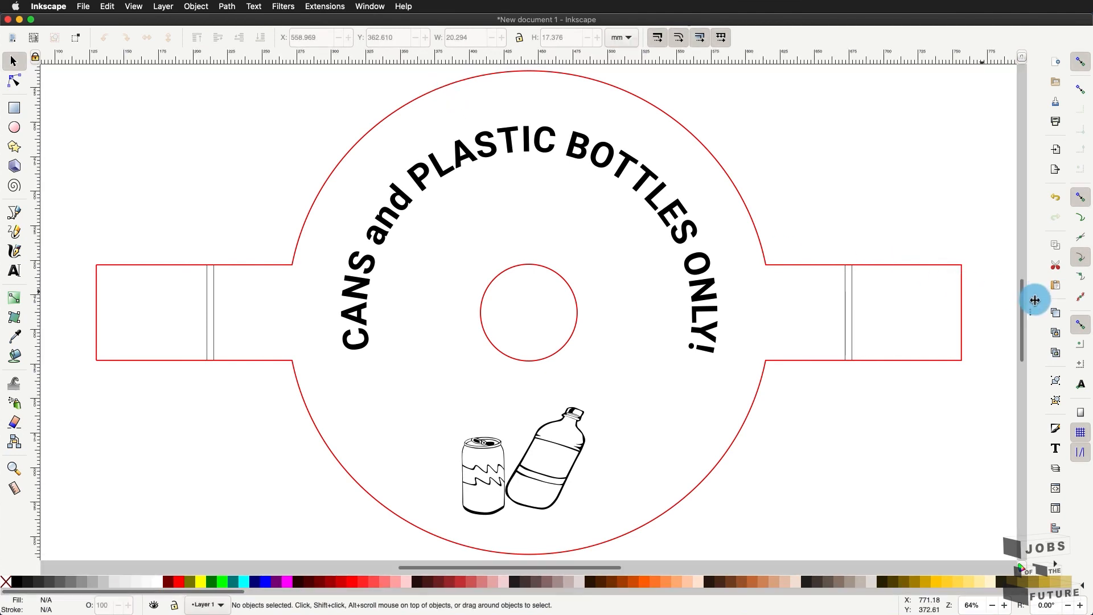
- Widen the side panel, bring up Fill and Stroke, and zoom in on the left tab
{"action": "left_click_drag", "start_coordinate": [985, 315], "coordinate": [852, 318]}
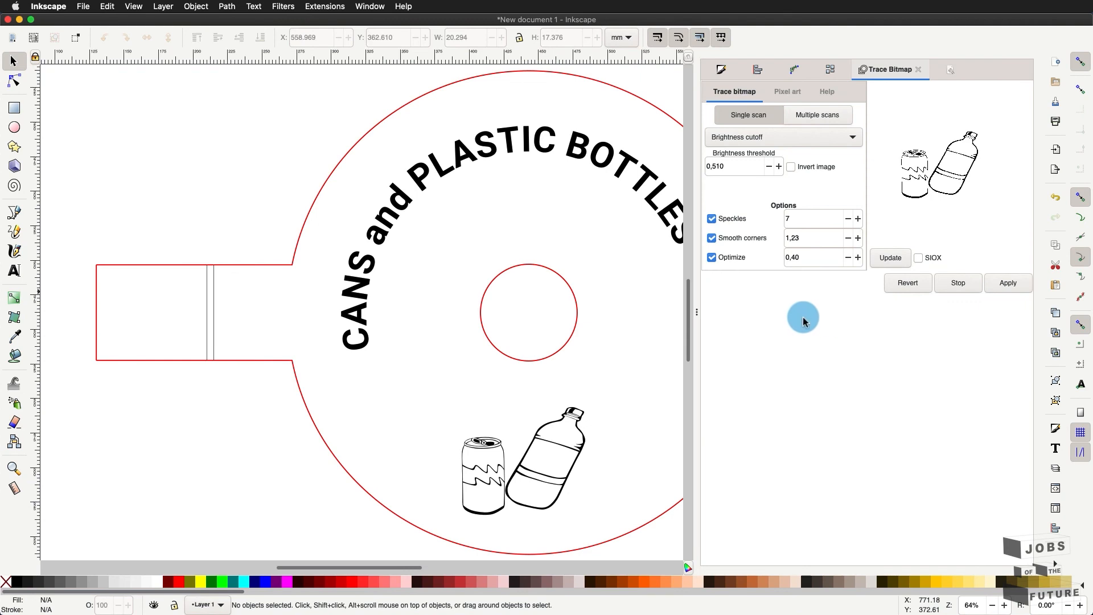
{"action": "left_click", "coordinate": [739, 70]}
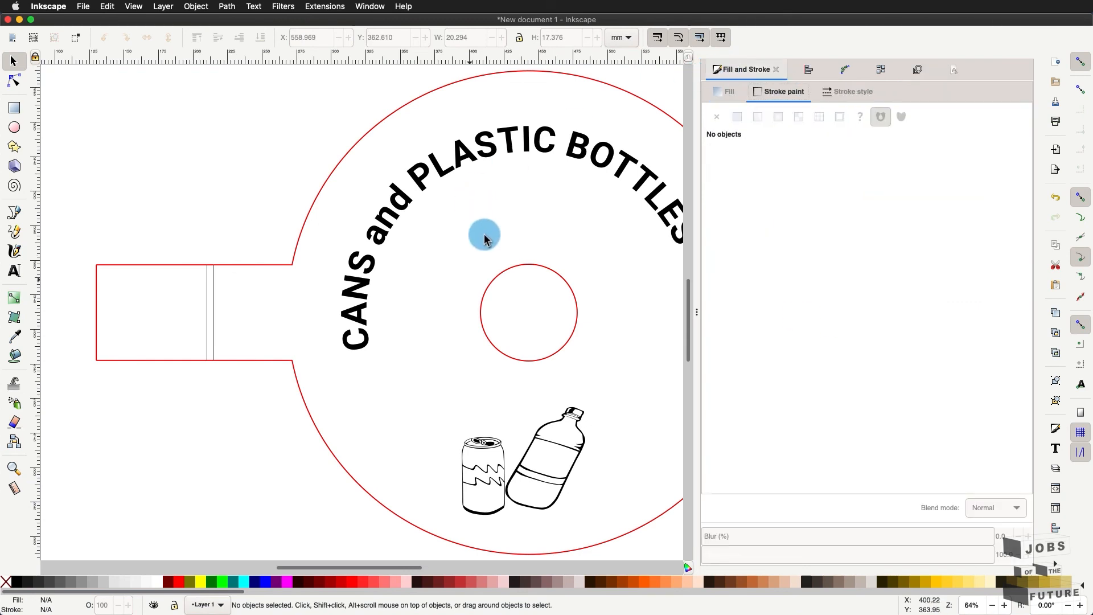
{"action": "scroll", "coordinate": [470, 280], "scroll_direction": "down", "scroll_amount": 3}
{"action": "scroll", "coordinate": [470, 280], "scroll_direction": "right", "scroll_amount": 5}
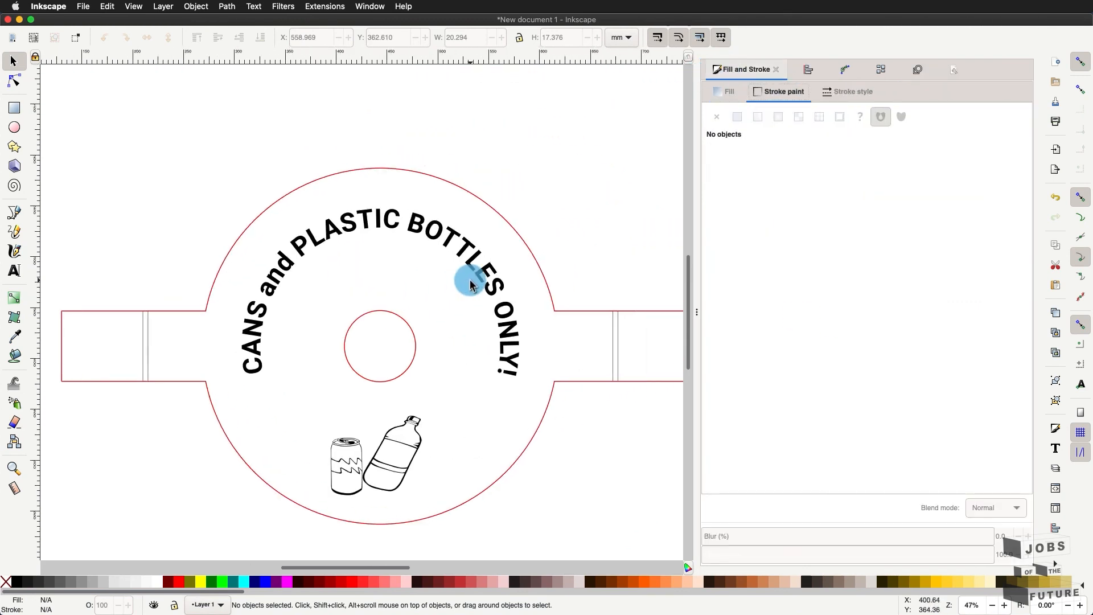
{"action": "scroll", "coordinate": [470, 280], "scroll_direction": "down", "scroll_amount": 1}
{"action": "scroll", "coordinate": [471, 280], "scroll_direction": "right", "scroll_amount": 1}
{"action": "scroll", "coordinate": [470, 280], "scroll_direction": "left", "scroll_amount": 2}
{"action": "scroll", "coordinate": [470, 281], "scroll_direction": "up", "scroll_amount": 1}
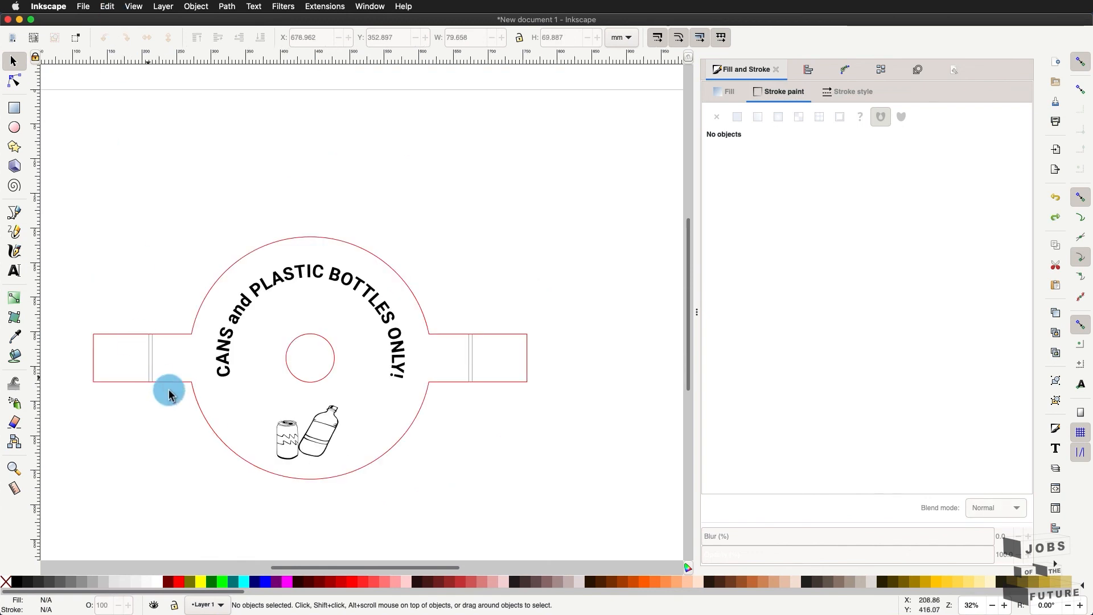
{"action": "scroll", "coordinate": [88, 364], "scroll_direction": "up", "scroll_amount": 1}
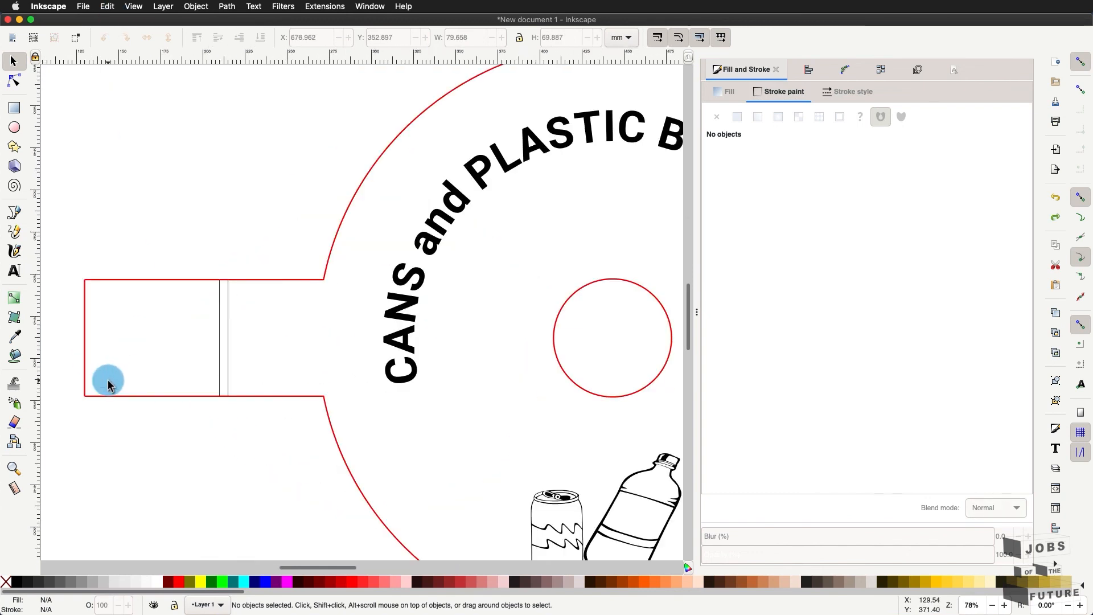
{"action": "scroll", "coordinate": [91, 373], "scroll_direction": "up", "scroll_amount": 2}
{"action": "scroll", "coordinate": [84, 380], "scroll_direction": "up", "scroll_amount": 2}
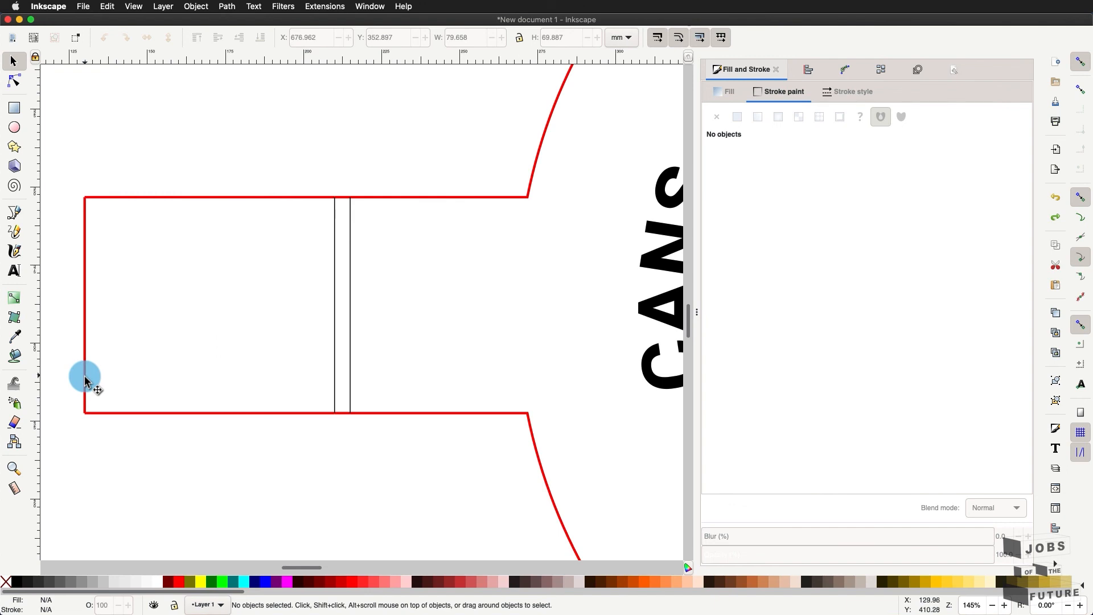
- Select the left tab's edges and the lid's upper and lower red outlines
{"action": "left_click", "coordinate": [84, 380]}
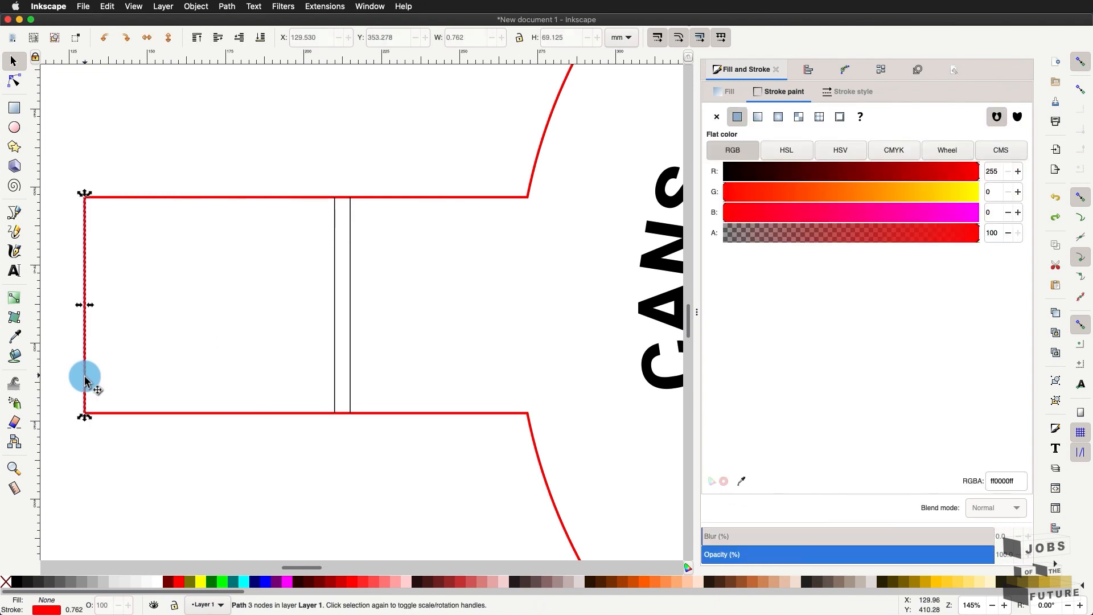
{"action": "left_click", "coordinate": [178, 198], "text": "shift"}
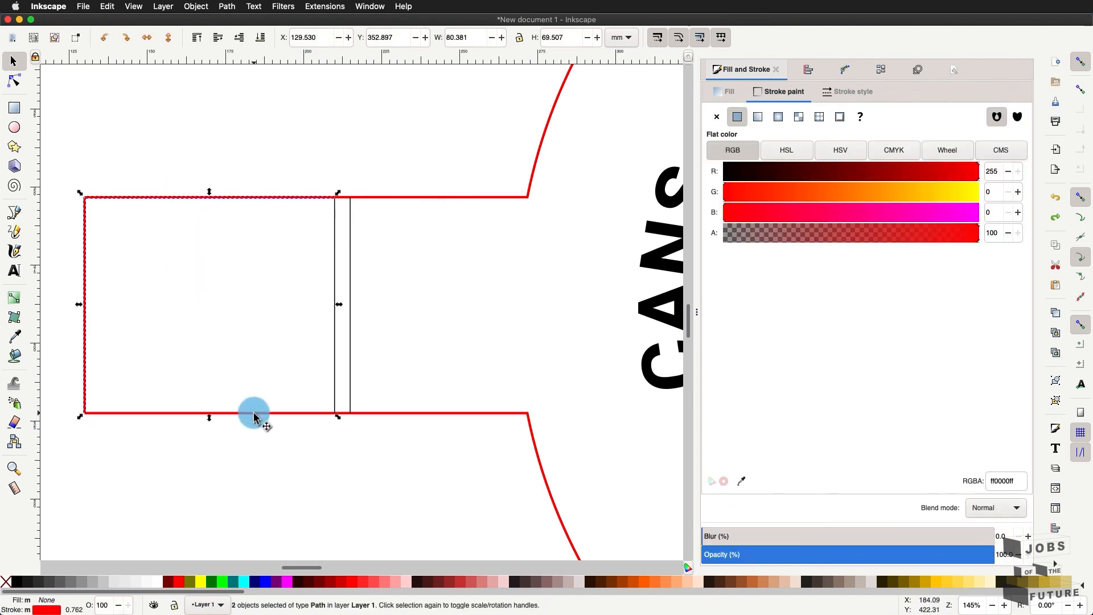
{"action": "left_click", "coordinate": [335, 415], "text": "shift"}
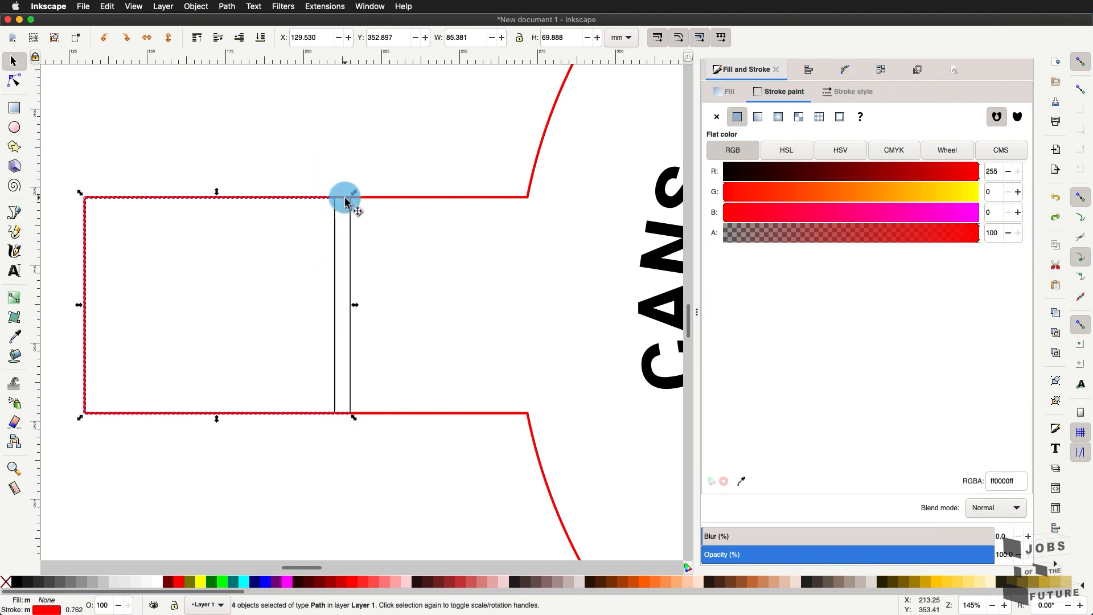
{"action": "left_click", "coordinate": [343, 199], "text": "shift"}
{"action": "left_click", "coordinate": [400, 198], "text": "shift"}
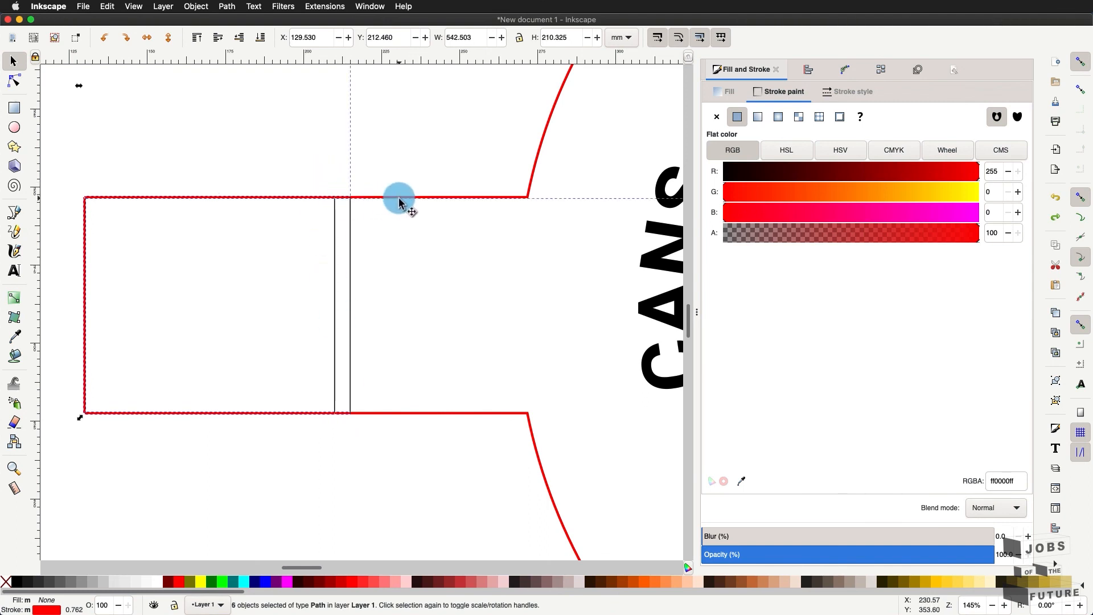
{"action": "left_click", "coordinate": [440, 414], "text": "shift"}
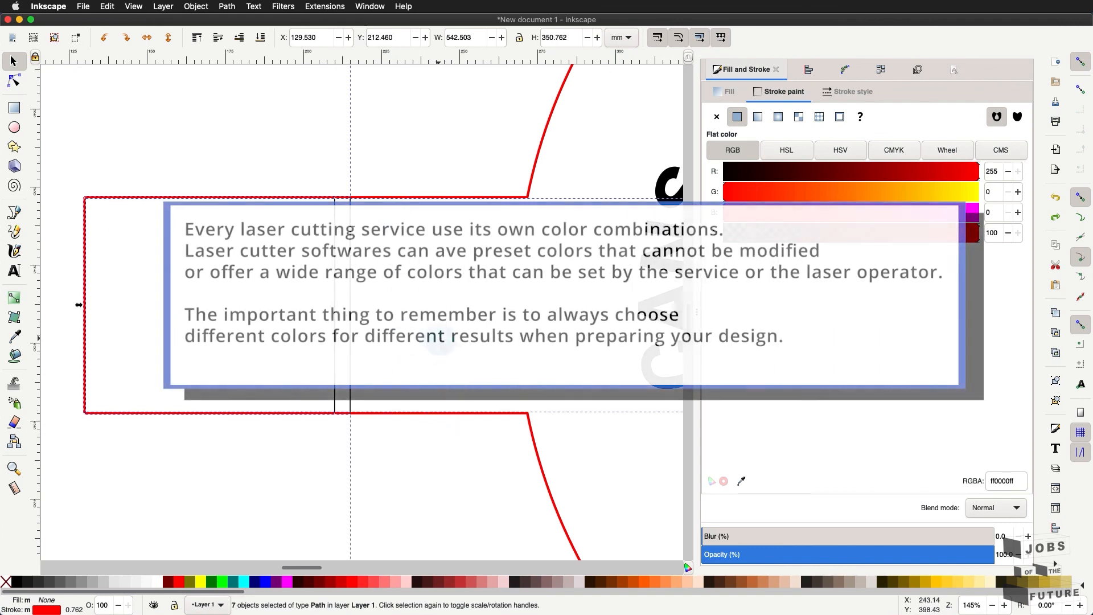
{"action": "right_click", "coordinate": [439, 342]}
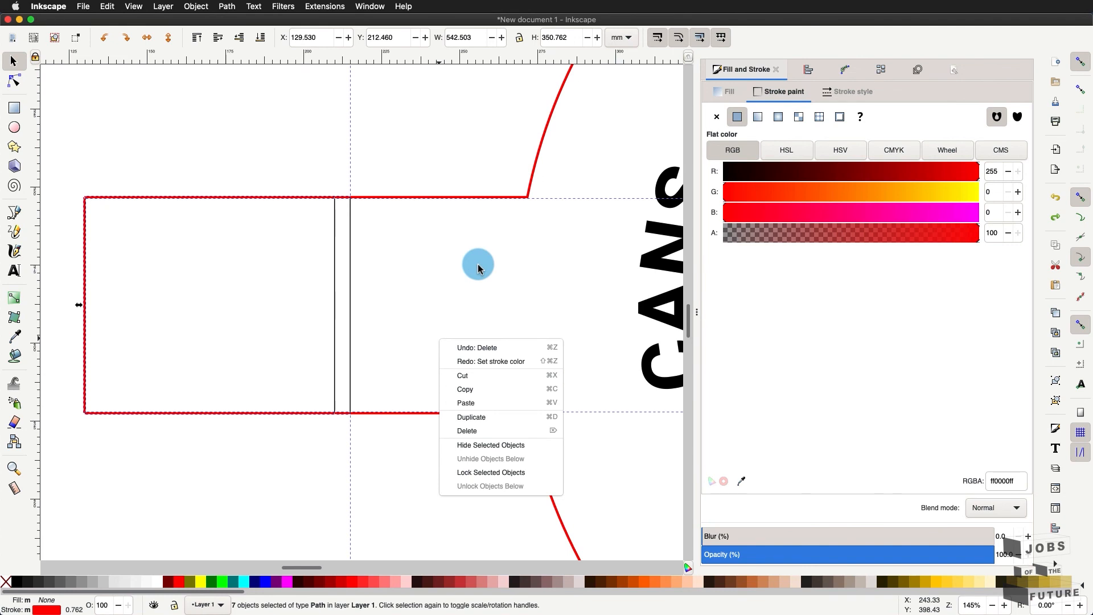
{"action": "key", "text": "Escape"}
- Add the centre hole circle and the right tab rectangle to the selection
{"action": "scroll", "coordinate": [478, 268], "scroll_direction": "down", "scroll_amount": 5}
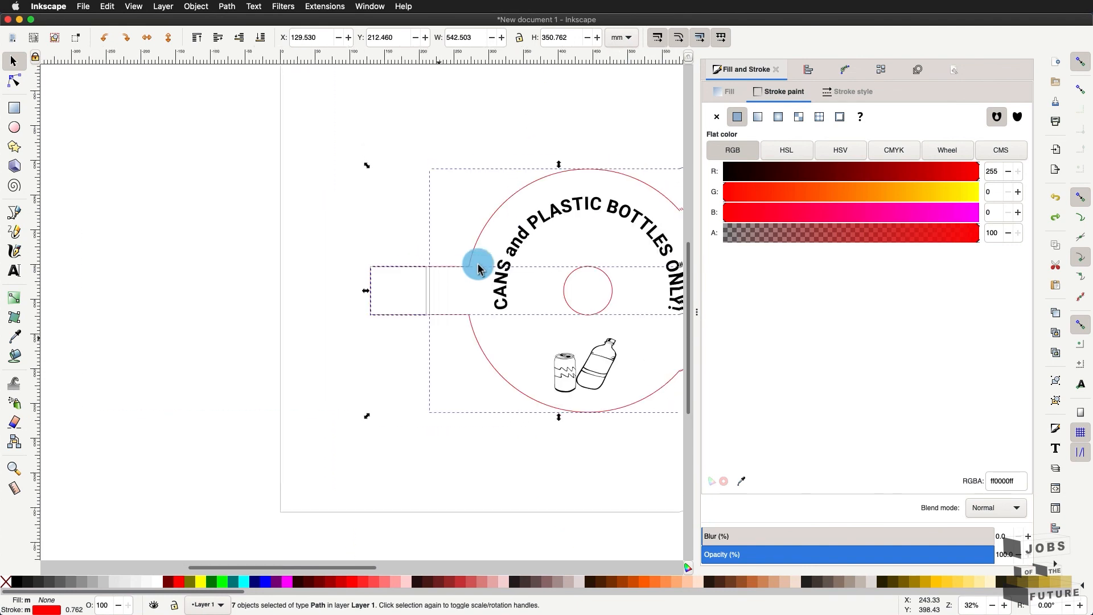
{"action": "scroll", "coordinate": [481, 353], "scroll_direction": "up", "scroll_amount": 2}
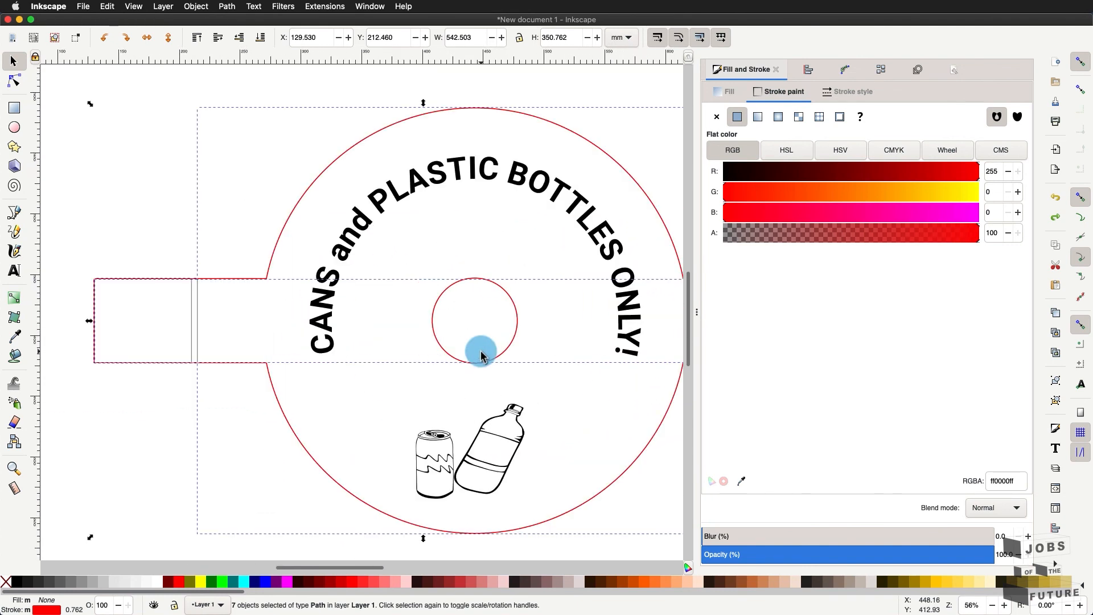
{"action": "left_click", "coordinate": [518, 324], "text": "shift"}
{"action": "scroll", "coordinate": [532, 307], "scroll_direction": "down", "scroll_amount": 2}
{"action": "scroll", "coordinate": [496, 387], "scroll_direction": "up", "scroll_amount": 4}
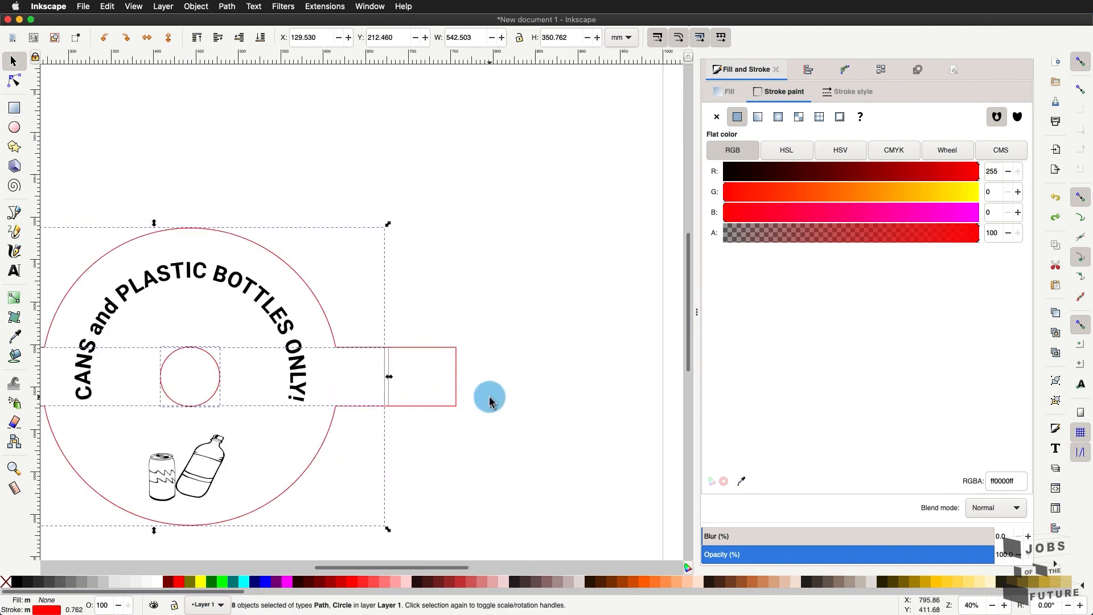
{"action": "left_click", "coordinate": [337, 296], "text": "shift"}
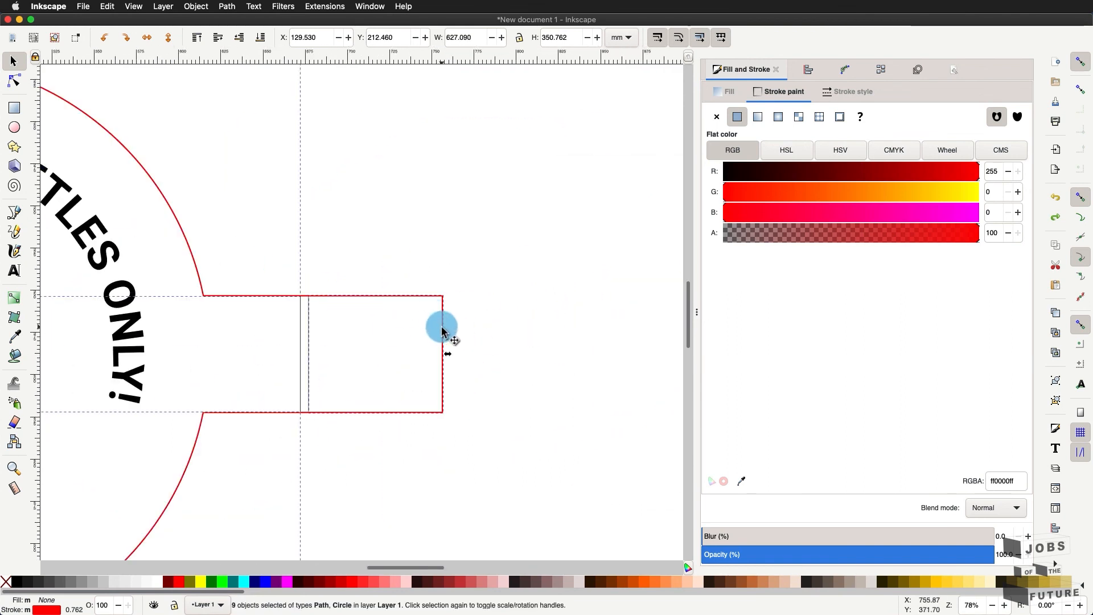
- Change the selected outlines' stroke to blue with red 0 and full blue
{"action": "left_click", "coordinate": [912, 211]}
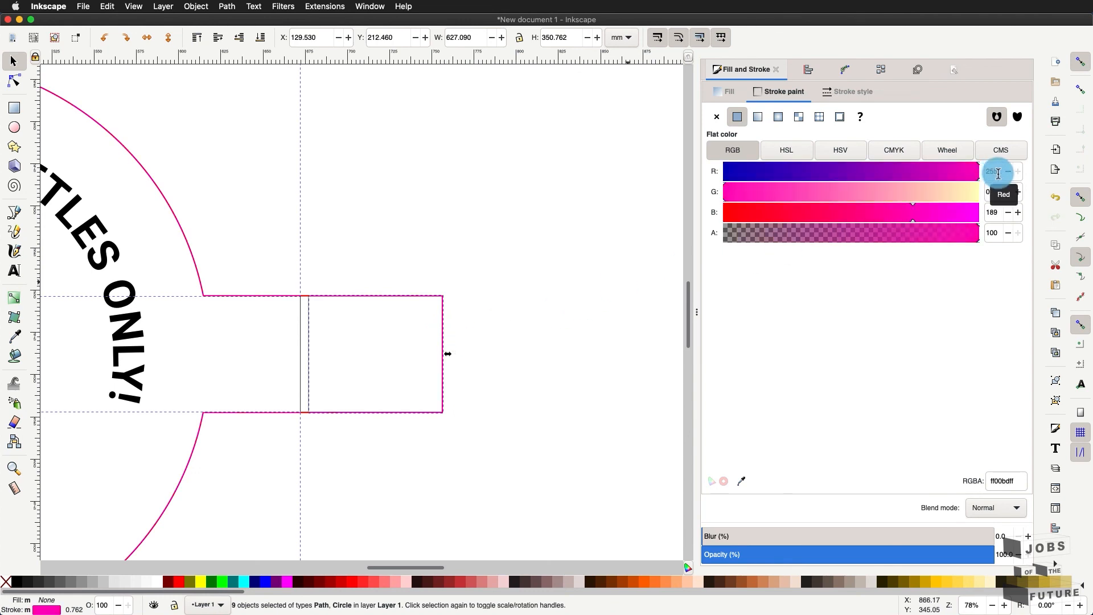
{"action": "left_click", "coordinate": [998, 173]}
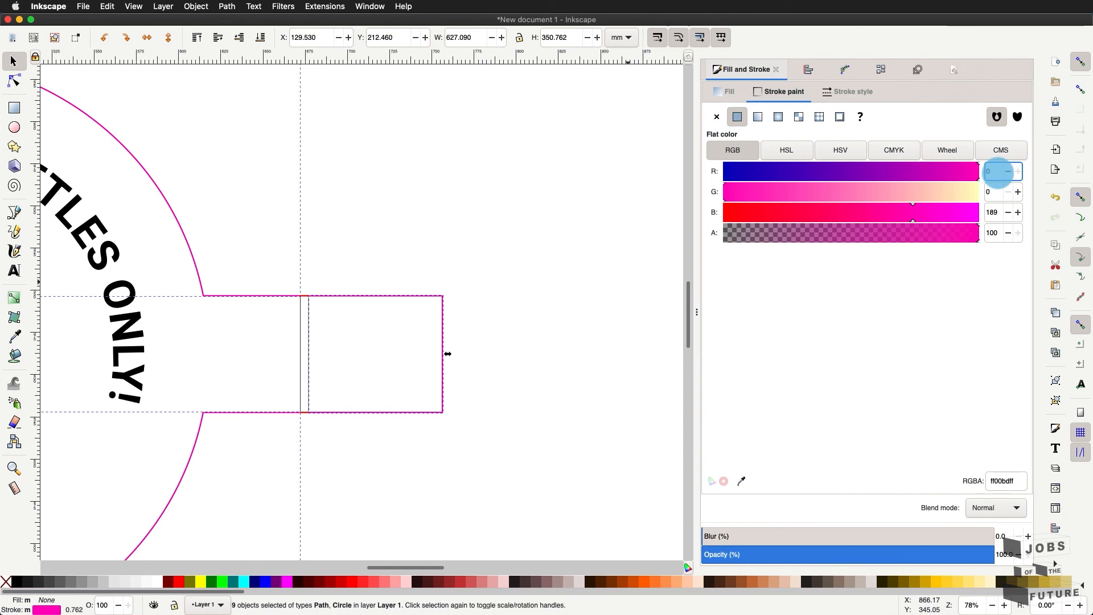
{"action": "left_click", "coordinate": [885, 213]}
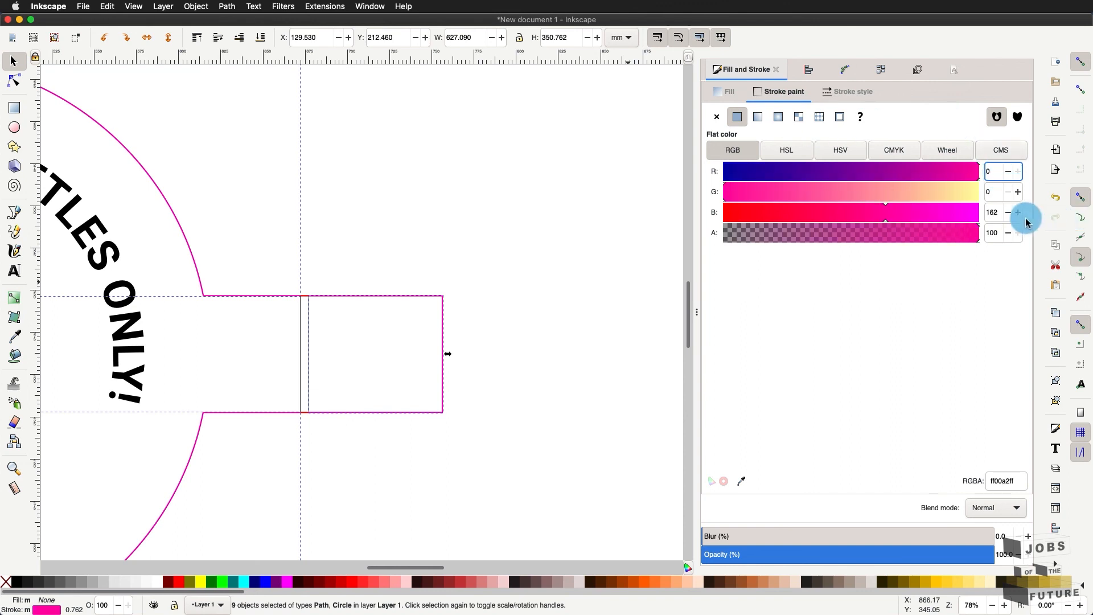
{"action": "left_click", "coordinate": [991, 214]}
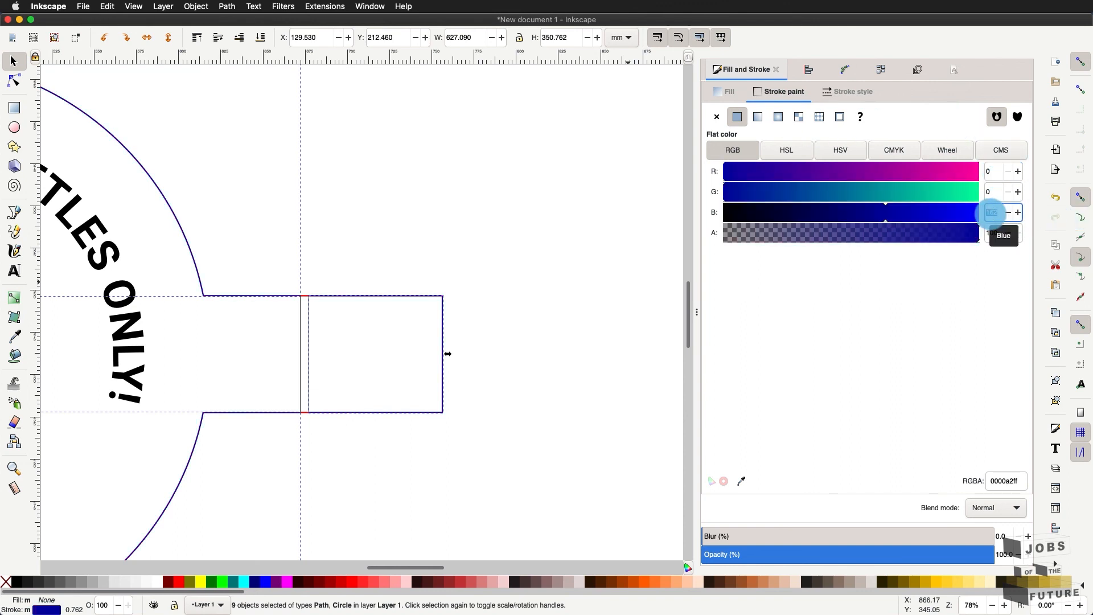
{"action": "type", "text": "255"}
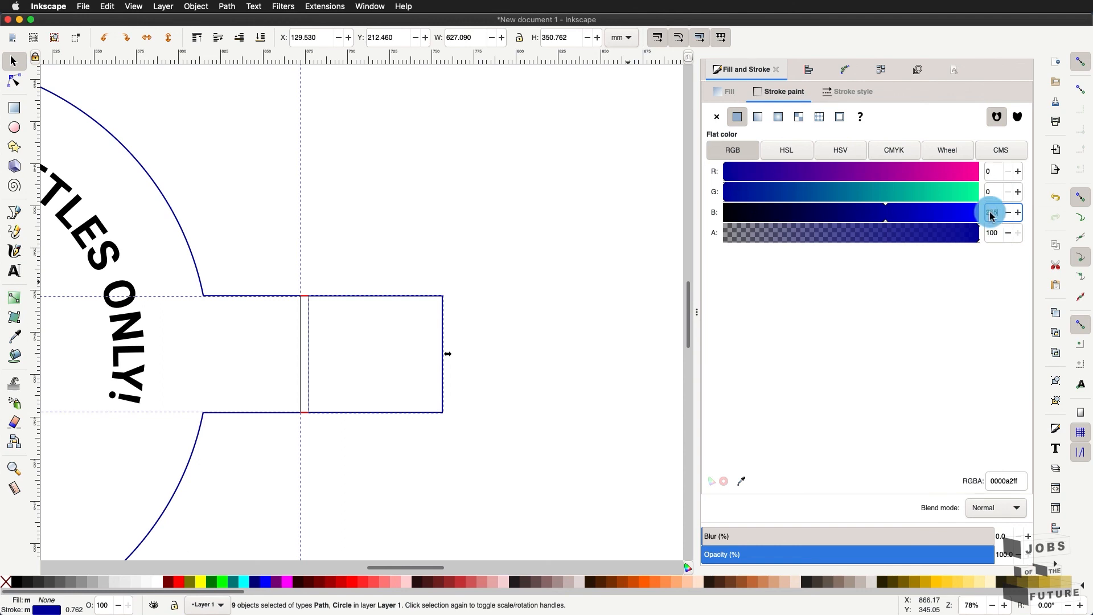
{"action": "left_click", "coordinate": [995, 194]}
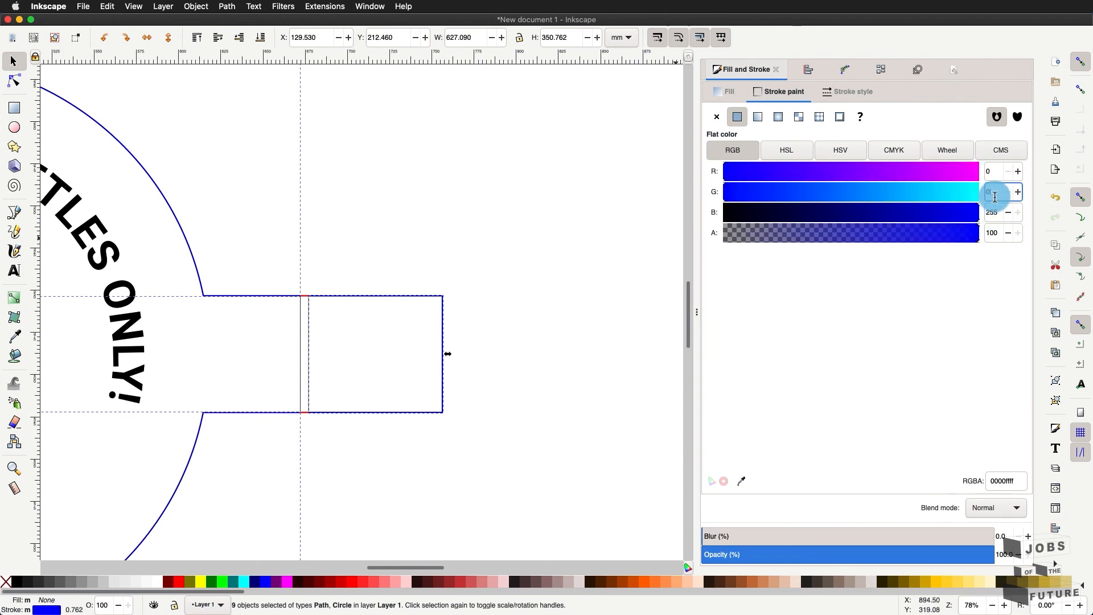
{"action": "left_click", "coordinate": [577, 200]}
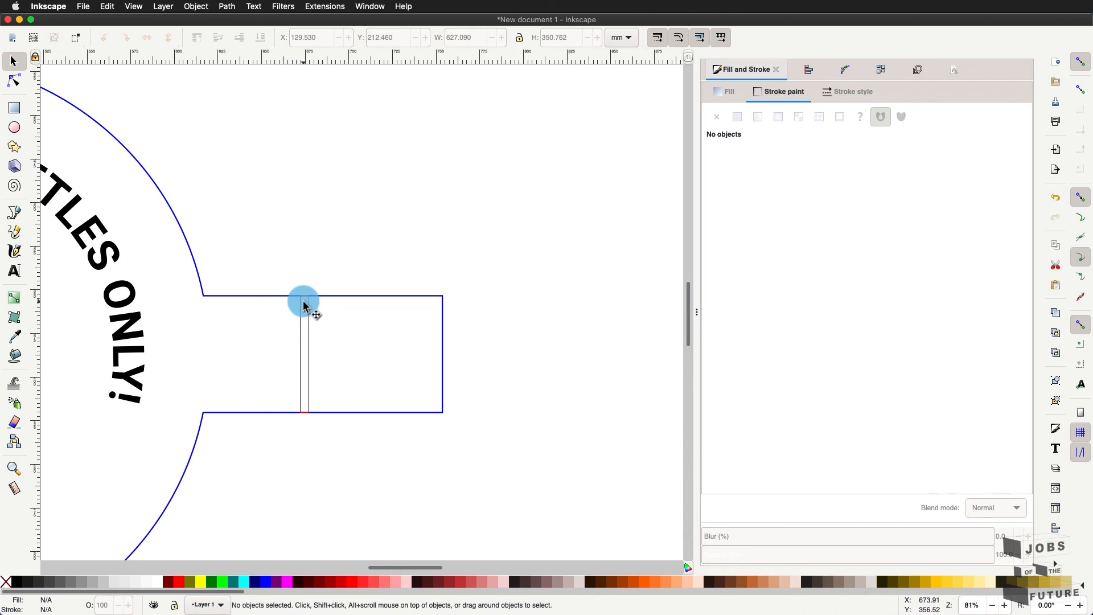
- Make the short top-edge segment and its adjoining vertical line blue too
{"action": "scroll", "coordinate": [305, 301], "scroll_direction": "up", "scroll_amount": 3}
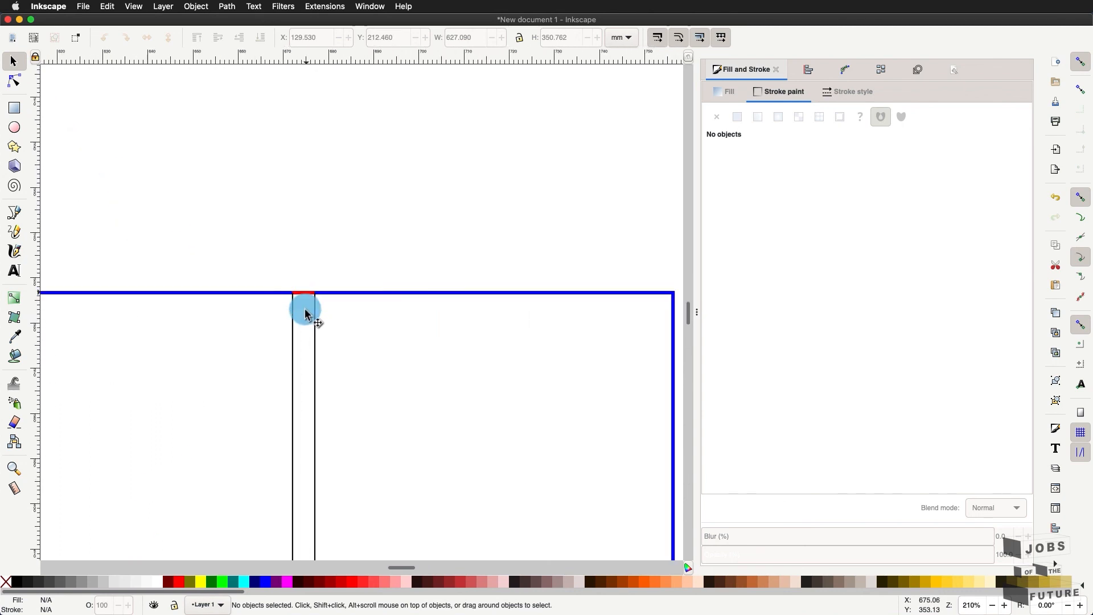
{"action": "left_click", "coordinate": [306, 293]}
{"action": "scroll", "coordinate": [303, 344], "scroll_direction": "down", "scroll_amount": 5}
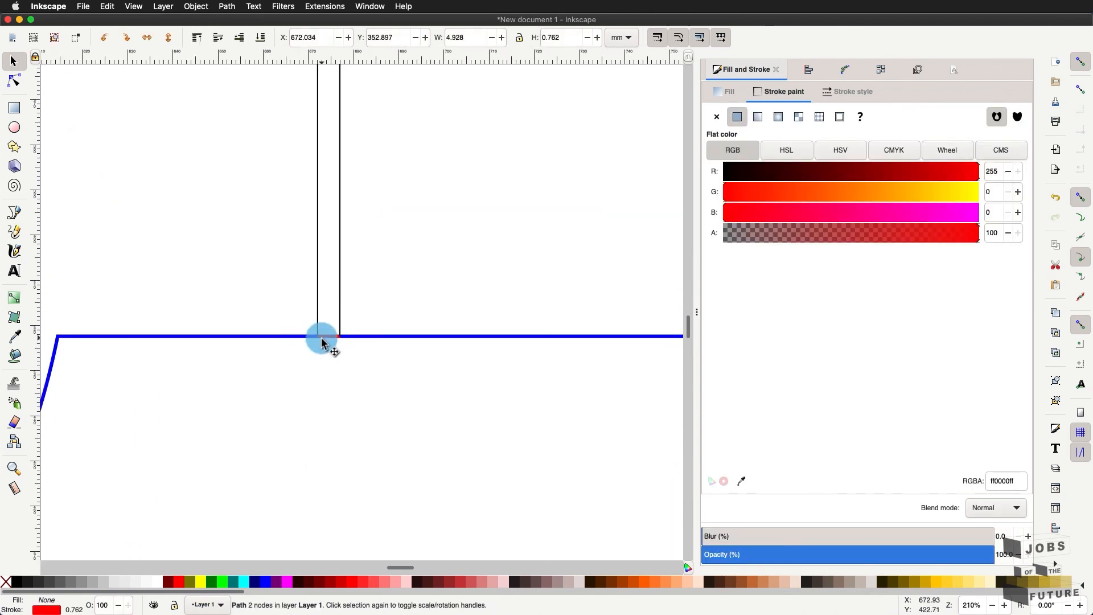
{"action": "left_click", "coordinate": [319, 338], "text": "shift"}
{"action": "left_click", "coordinate": [994, 177]}
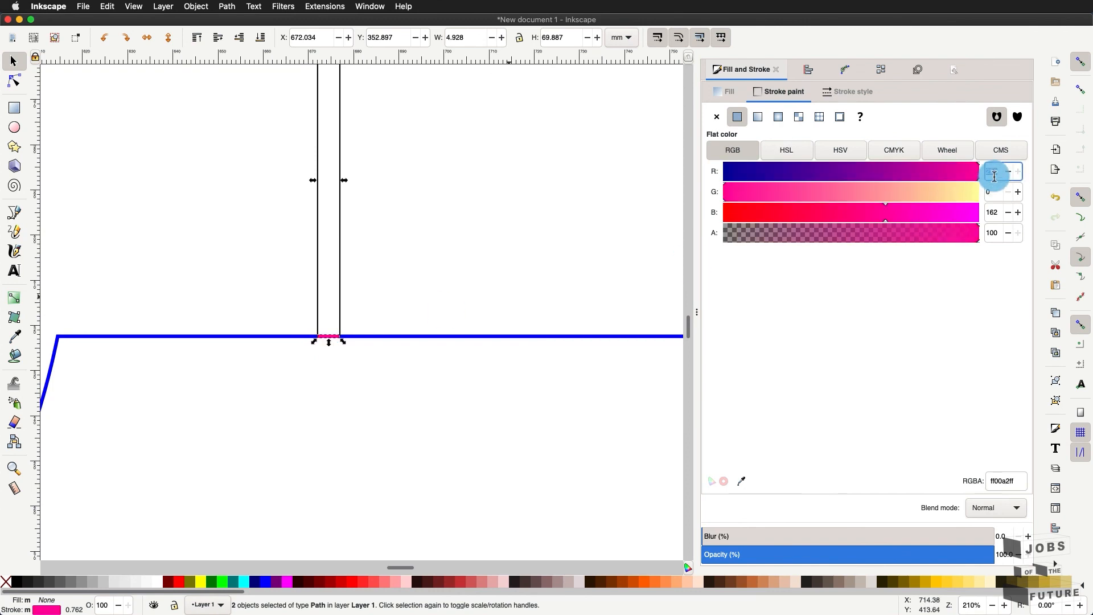
{"action": "type", "text": "0"}
{"action": "left_click", "coordinate": [994, 211]}
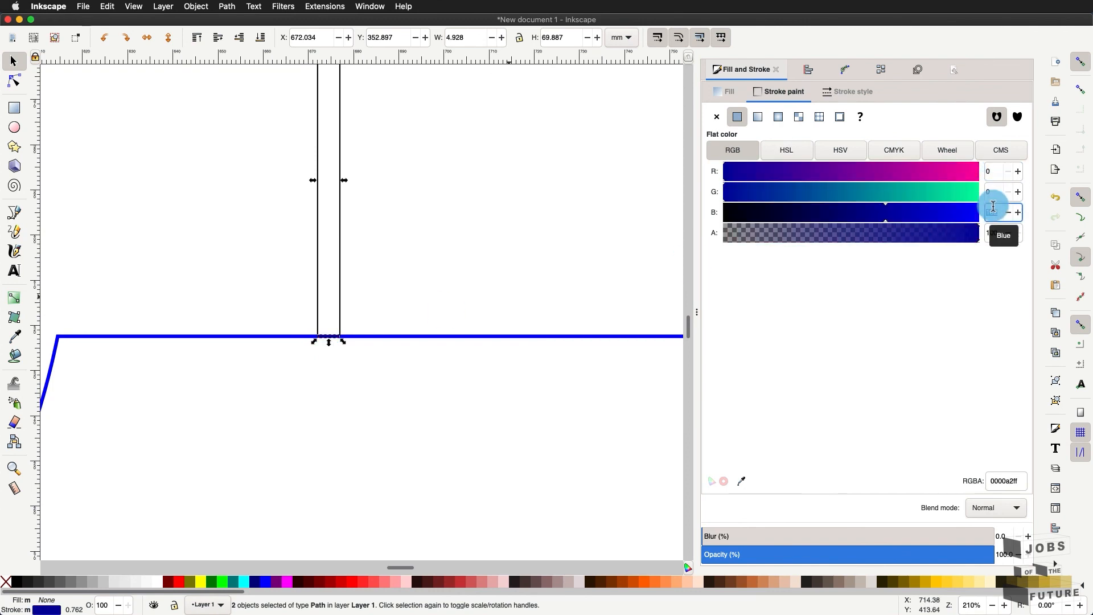
{"action": "type", "text": "255"}
{"action": "left_click", "coordinate": [654, 196]}
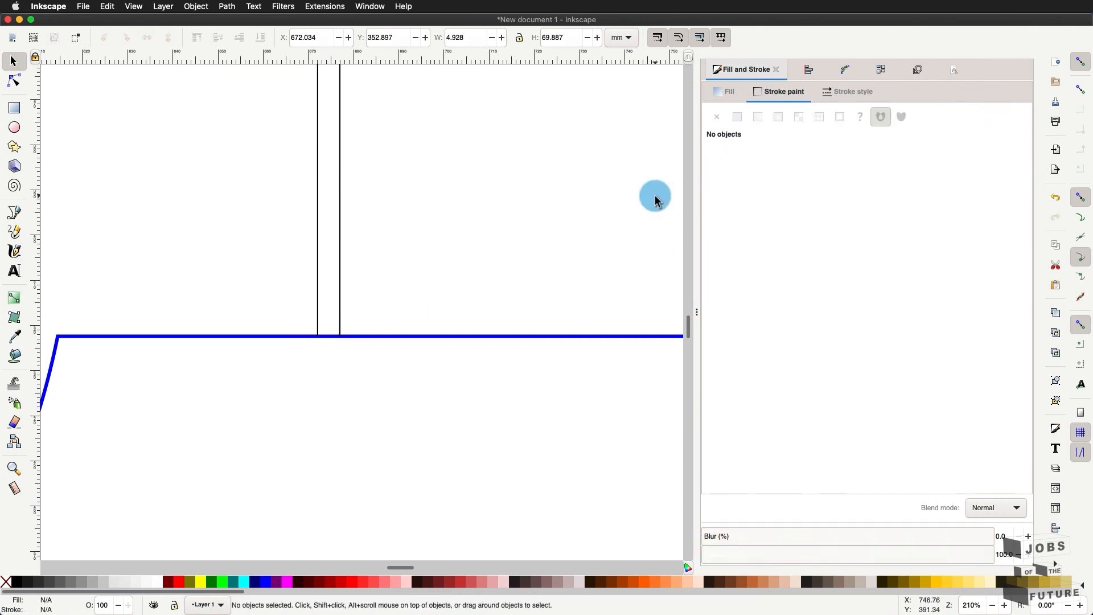
{"action": "scroll", "coordinate": [610, 227], "scroll_direction": "down", "scroll_amount": 2}
{"action": "scroll", "coordinate": [611, 230], "scroll_direction": "down", "scroll_amount": 4}
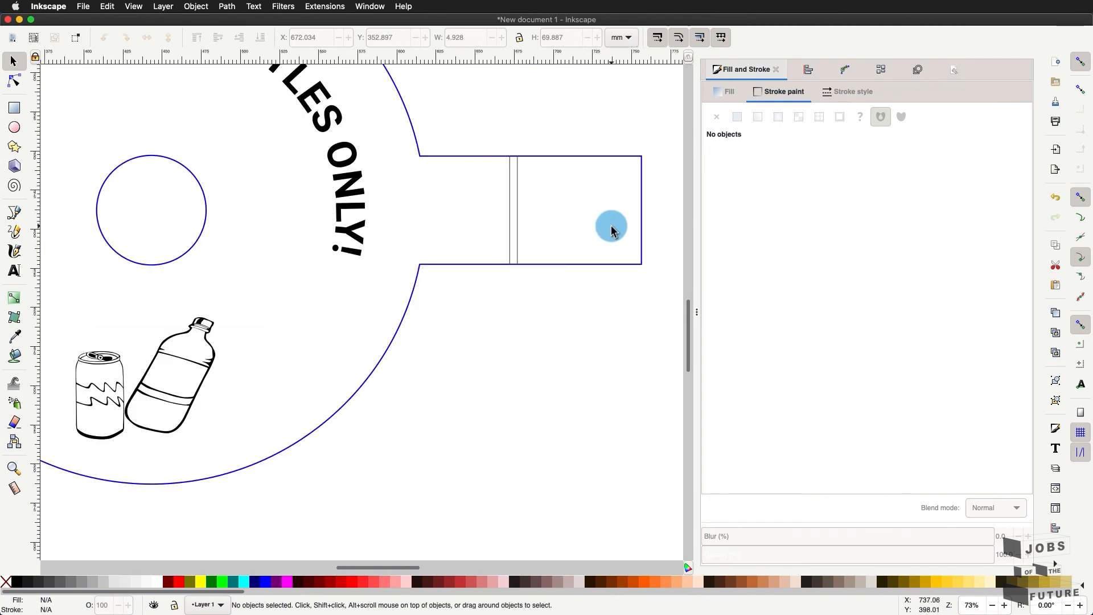
{"action": "scroll", "coordinate": [587, 293], "scroll_direction": "up", "scroll_amount": 3}
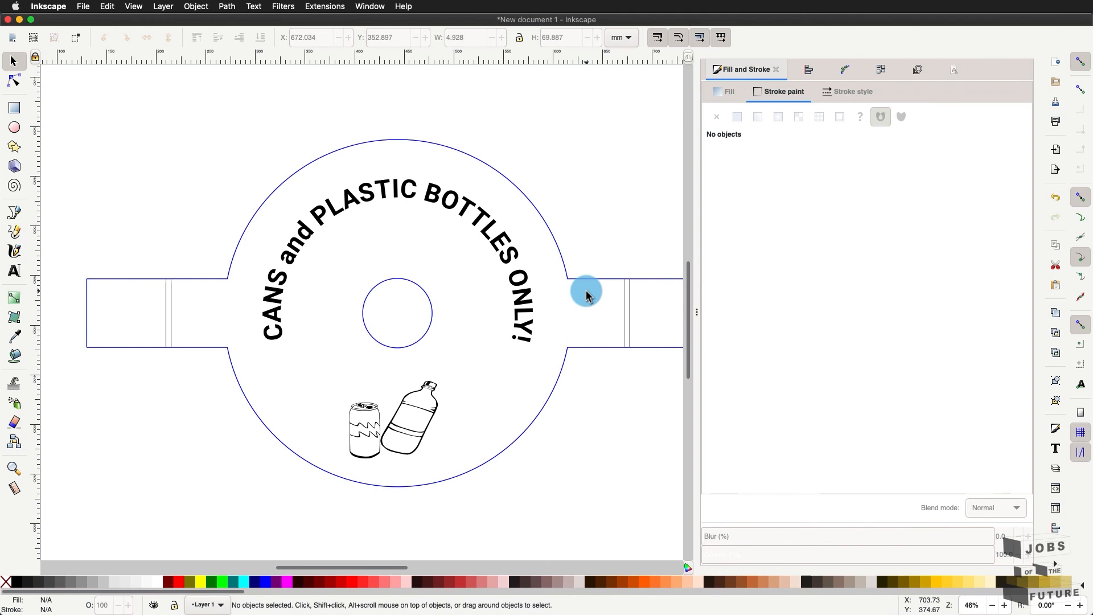
- Select the fold lines in both side tabs and set their stroke to R 255, B 0
{"action": "left_click", "coordinate": [166, 313]}
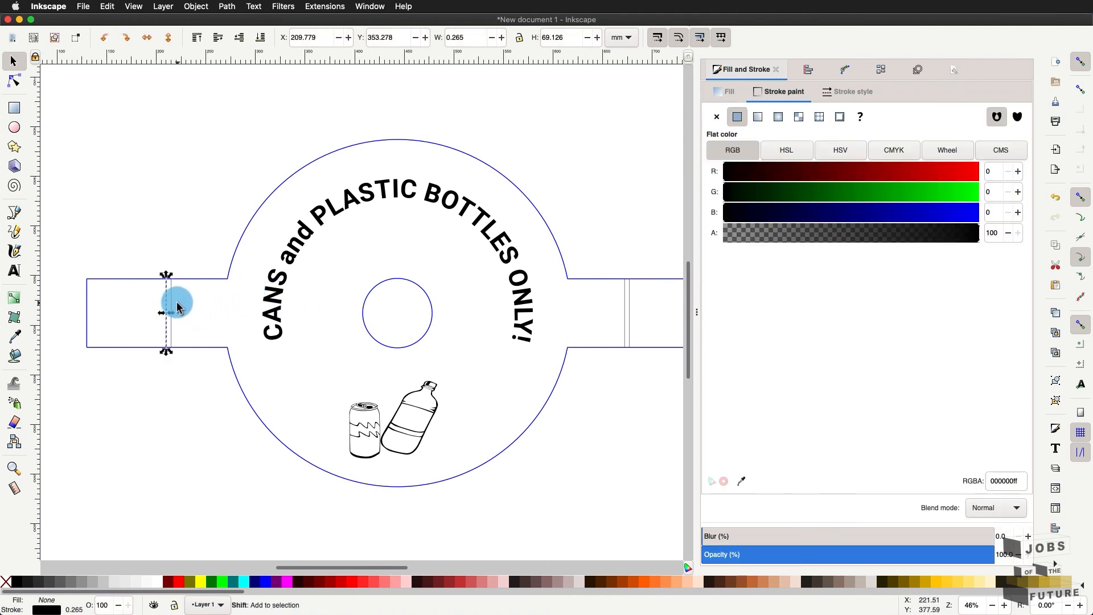
{"action": "left_click", "coordinate": [172, 302], "text": "shift"}
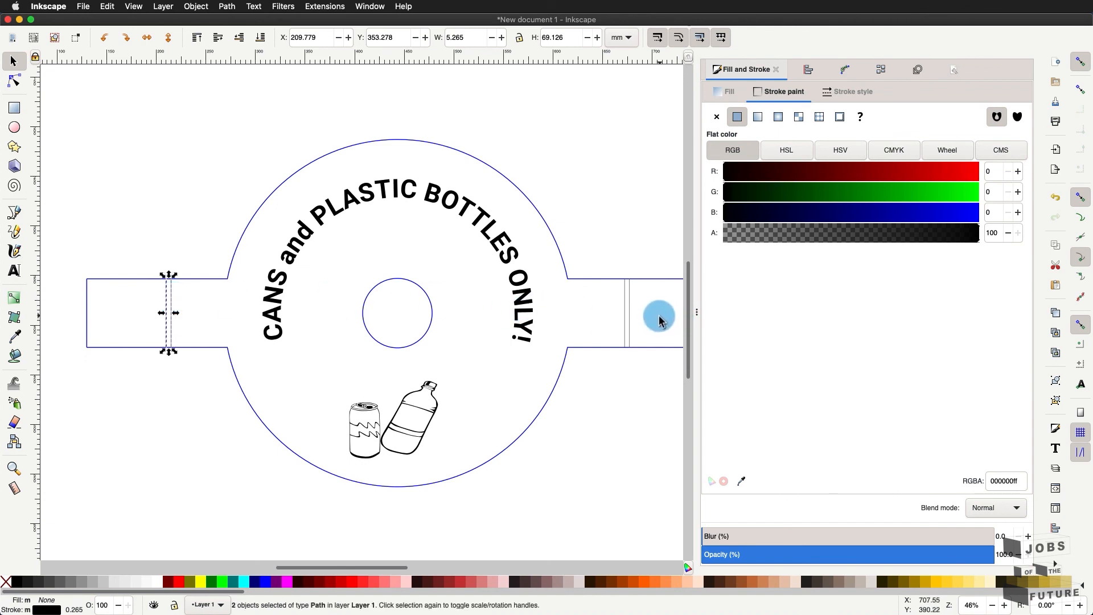
{"action": "left_click", "coordinate": [624, 315], "text": "shift"}
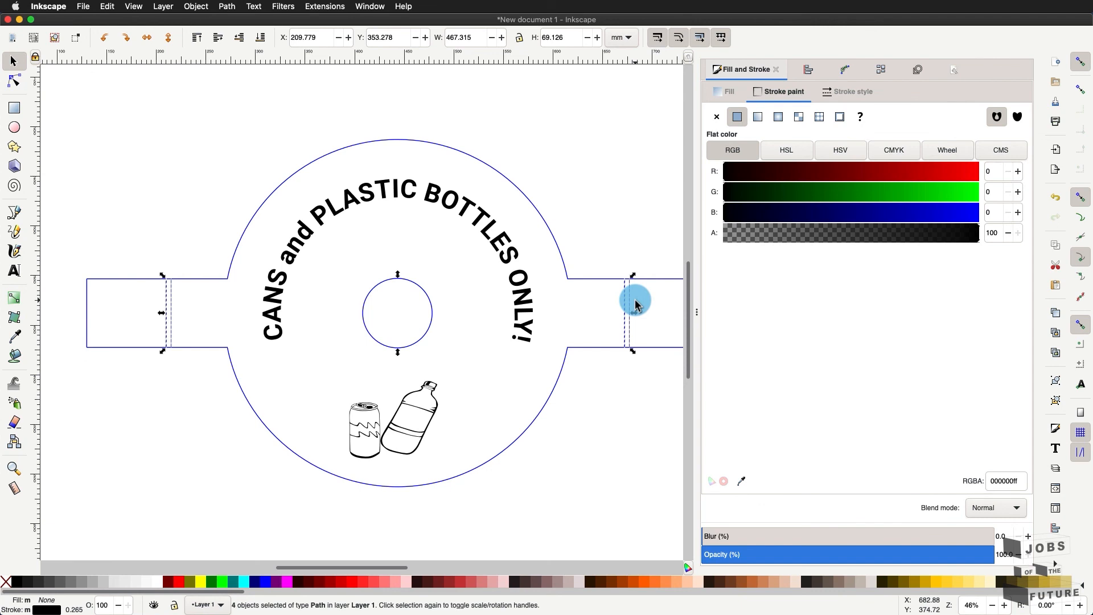
{"action": "left_click_drag", "start_coordinate": [894, 211], "coordinate": [964, 211]}
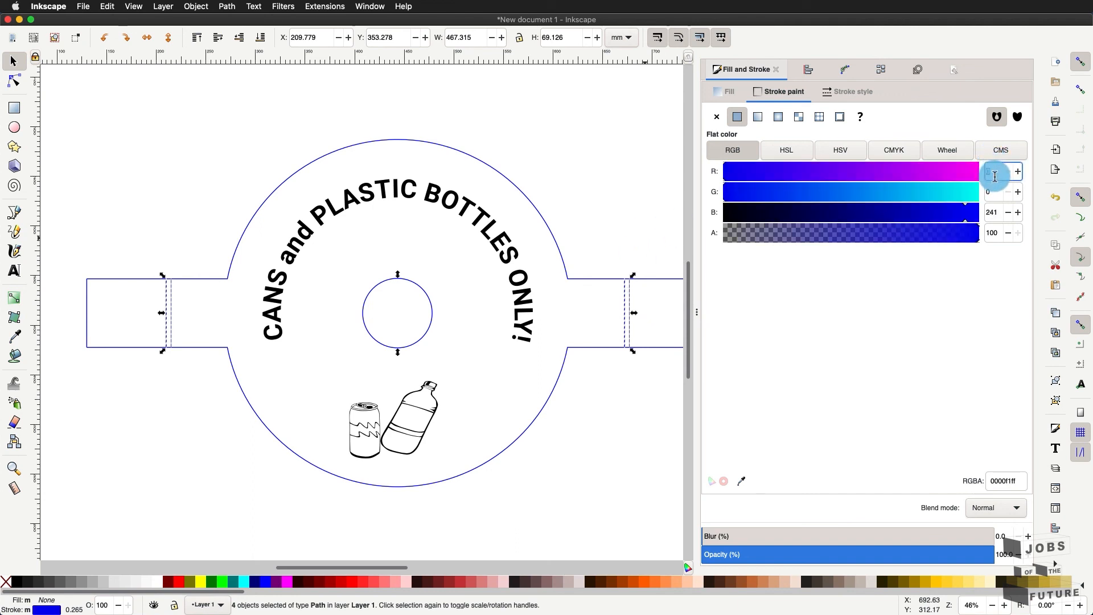
{"action": "left_click", "coordinate": [995, 176]}
{"action": "type", "text": "255"}
{"action": "left_click", "coordinate": [994, 210]}
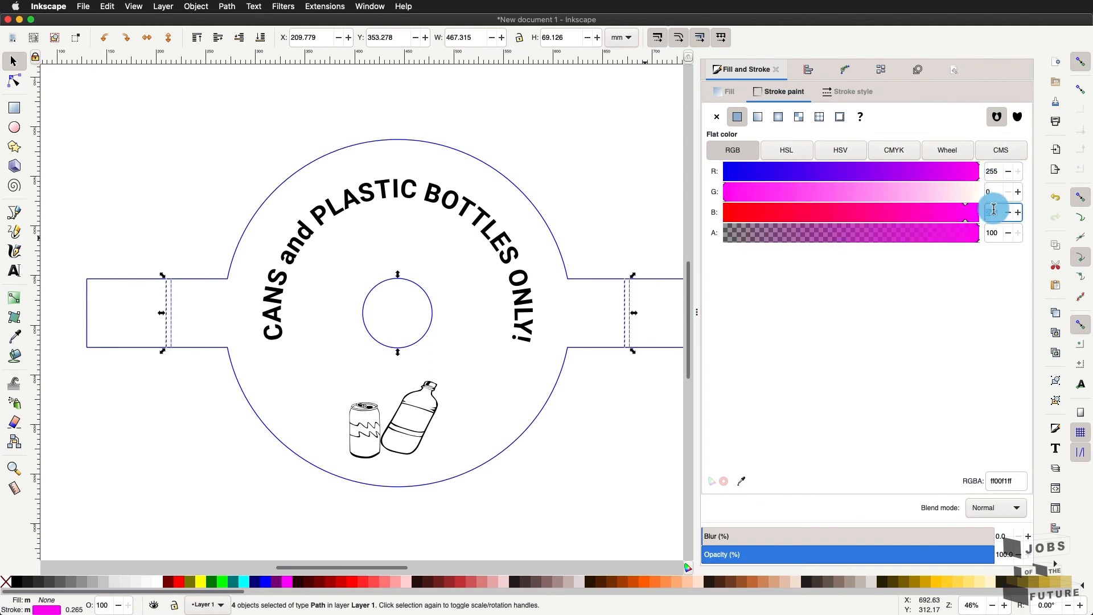
{"action": "type", "text": "0"}
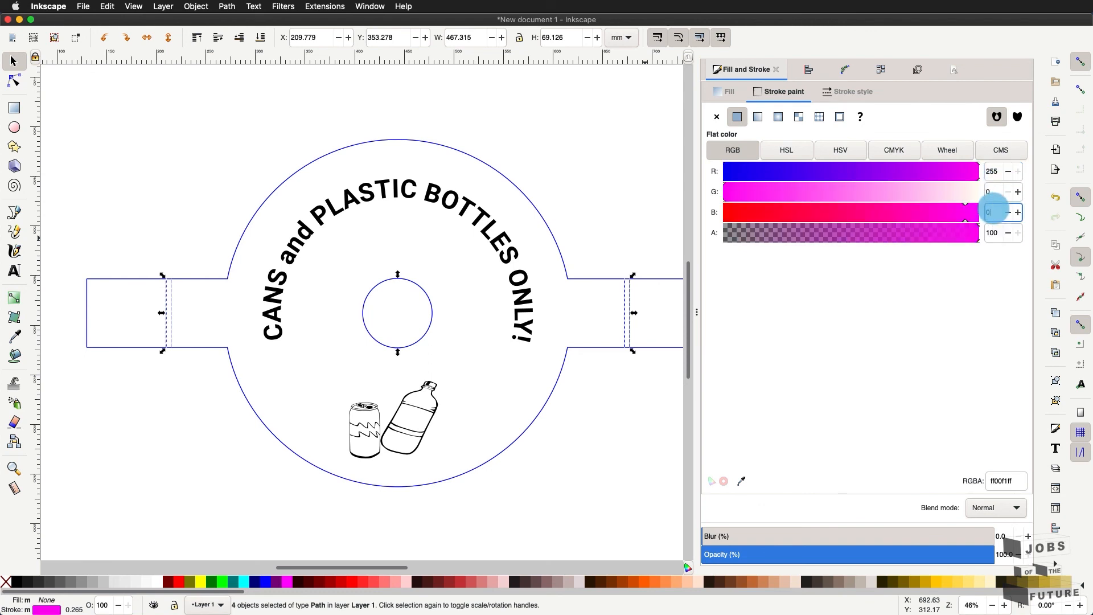
{"action": "left_click", "coordinate": [1000, 192]}
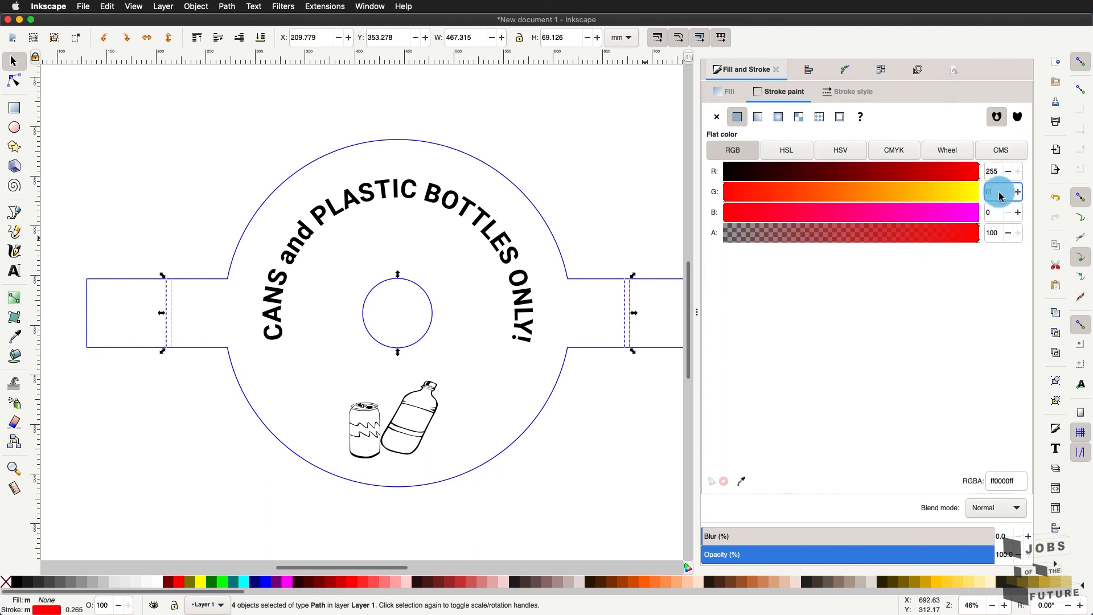
- Set the blue value back to 0 and deselect to check the red lines
{"action": "left_click_drag", "start_coordinate": [865, 208], "coordinate": [751, 212]}
{"action": "left_click", "coordinate": [997, 214]}
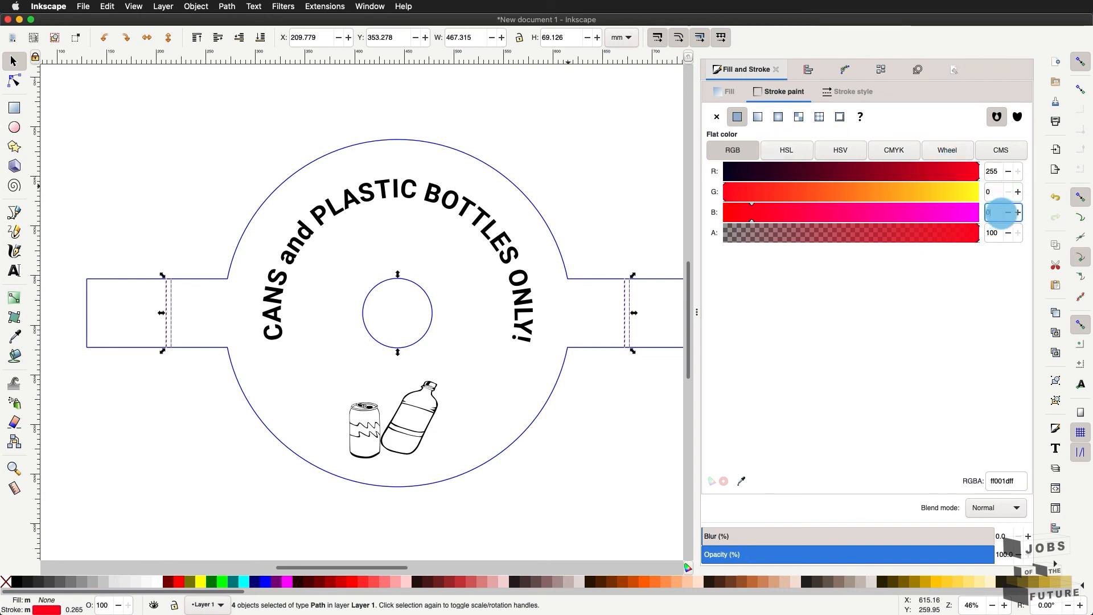
{"action": "left_click", "coordinate": [730, 211]}
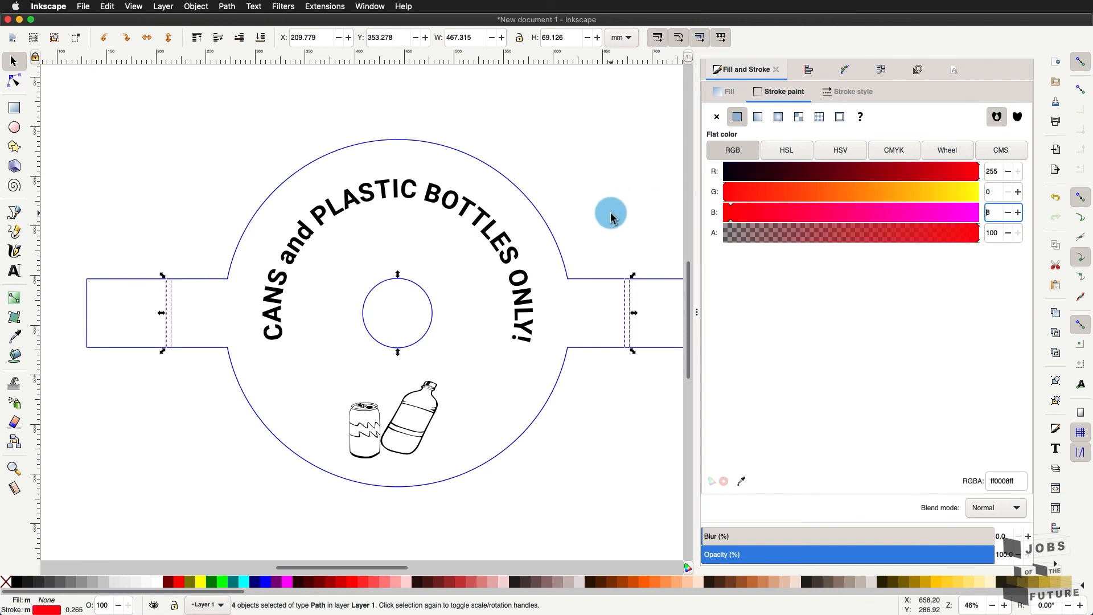
{"action": "left_click", "coordinate": [884, 215]}
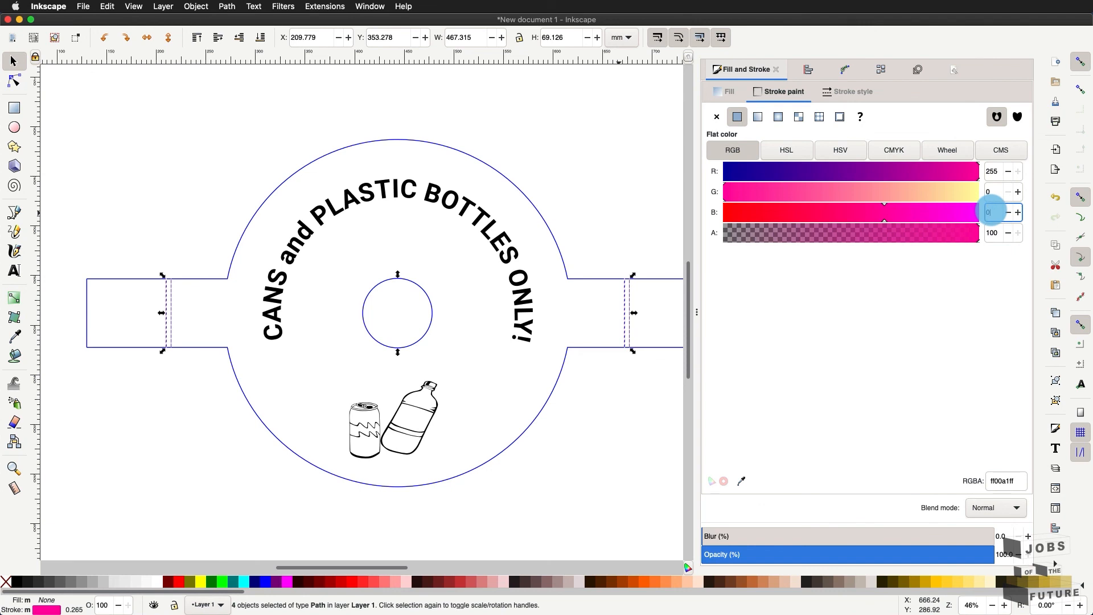
{"action": "type", "text": "0"}
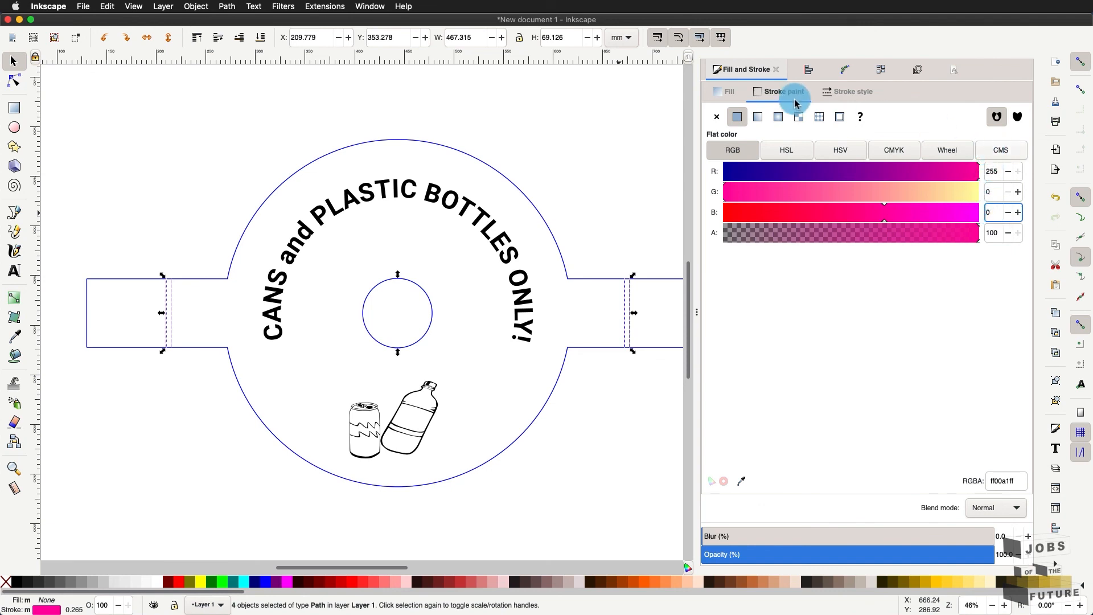
{"action": "left_click", "coordinate": [533, 94]}
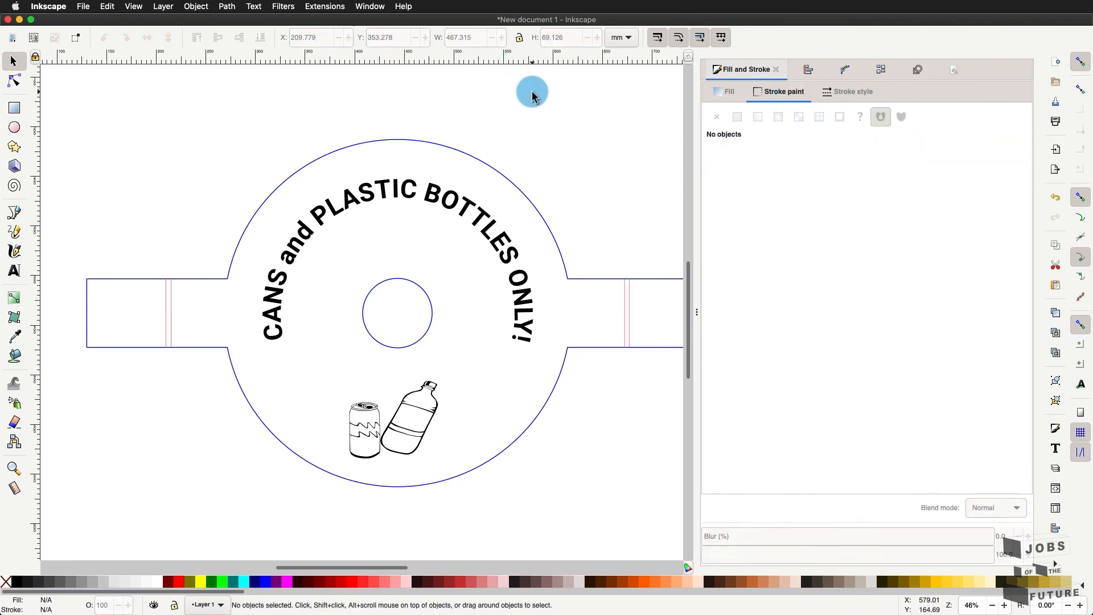
- Select the curved text group, remove its fill and give it a flat-colour stroke
{"action": "left_click", "coordinate": [330, 207]}
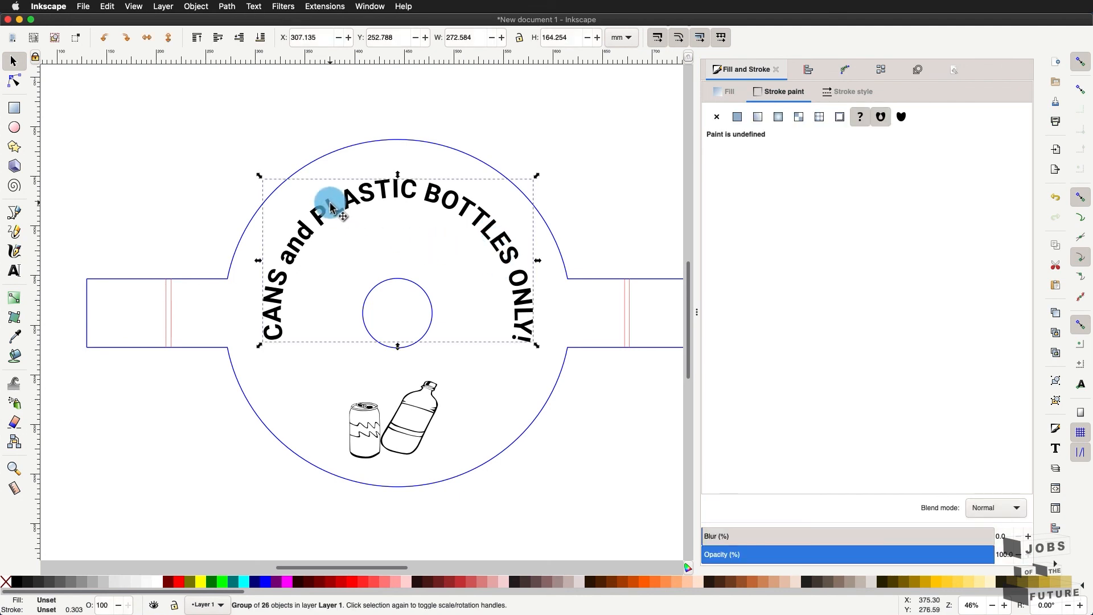
{"action": "left_click", "coordinate": [735, 98]}
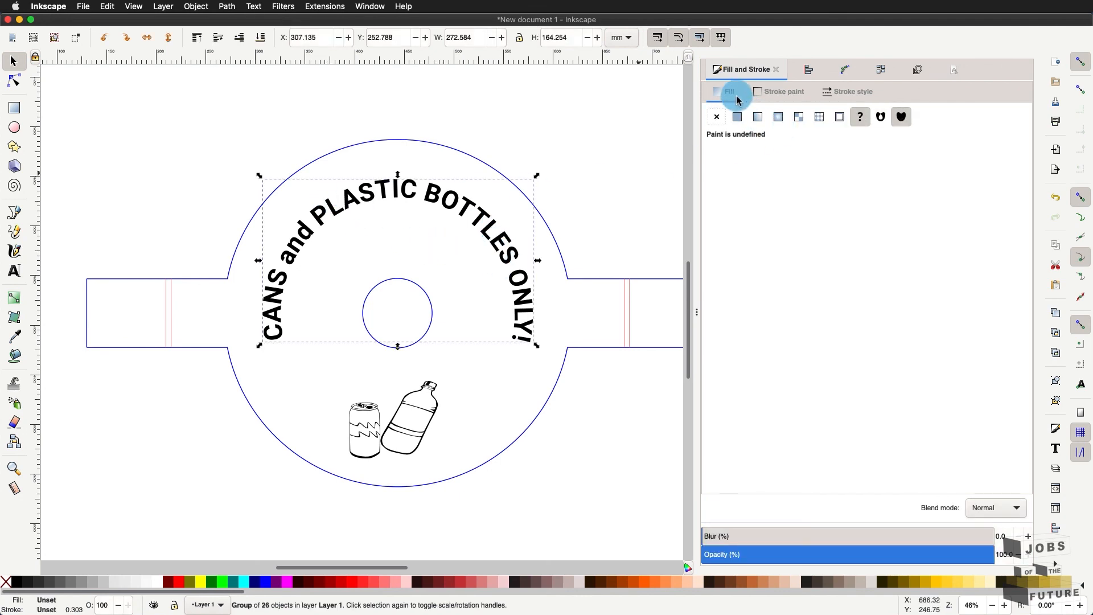
{"action": "left_click", "coordinate": [717, 117]}
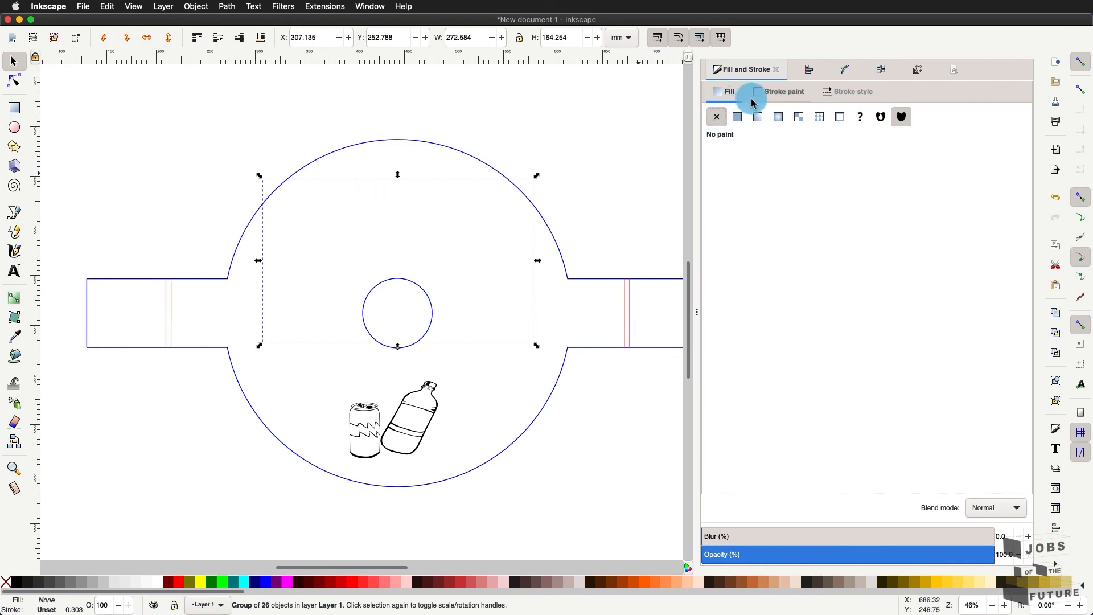
{"action": "left_click", "coordinate": [772, 95]}
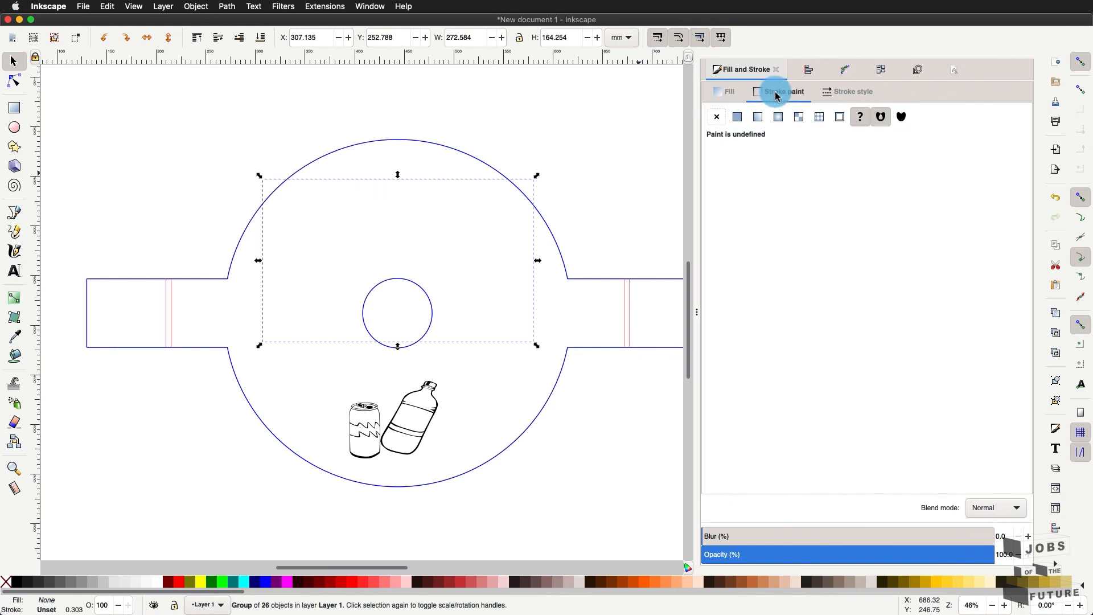
{"action": "left_click", "coordinate": [737, 118]}
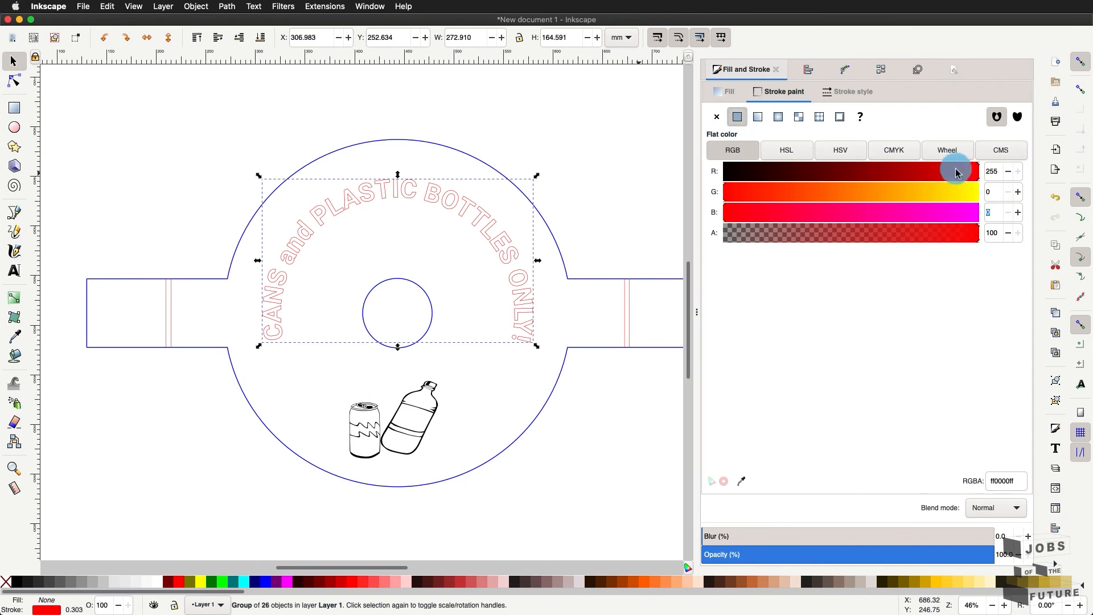
- Make the text's stroke green with red 0 and blue 0, then deselect
{"action": "mouse_move", "coordinate": [886, 207]}
{"action": "left_mouse_down"}
{"action": "mouse_move", "coordinate": [764, 212]}
{"action": "mouse_move", "coordinate": [808, 188]}
{"action": "mouse_move", "coordinate": [981, 199]}
{"action": "left_mouse_up"}
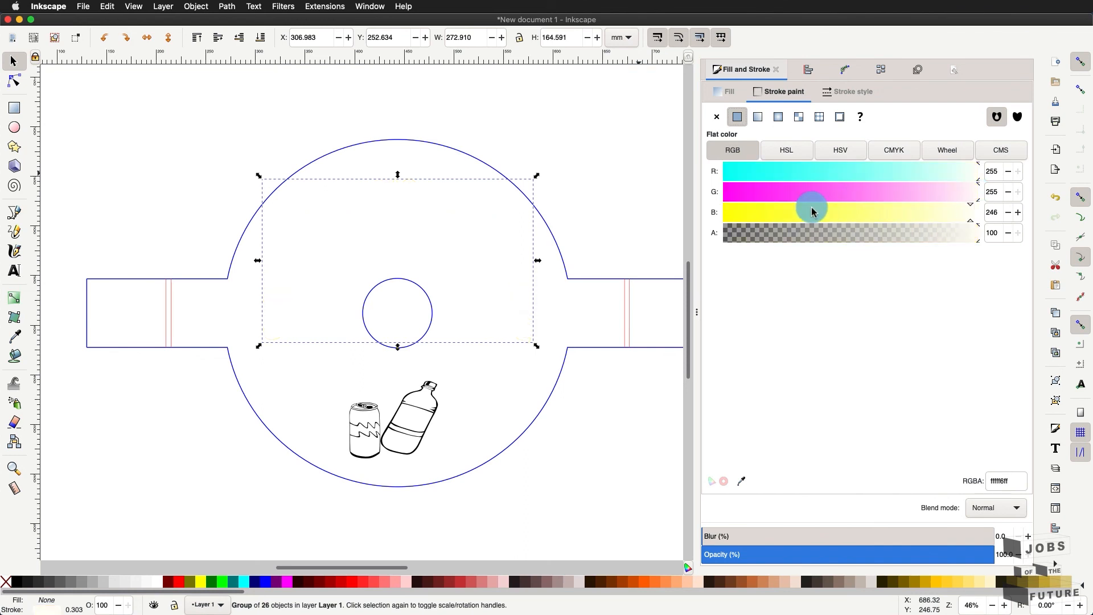
{"action": "mouse_move", "coordinate": [808, 209]}
{"action": "left_mouse_down"}
{"action": "mouse_move", "coordinate": [711, 212]}
{"action": "mouse_move", "coordinate": [719, 208]}
{"action": "left_mouse_up"}
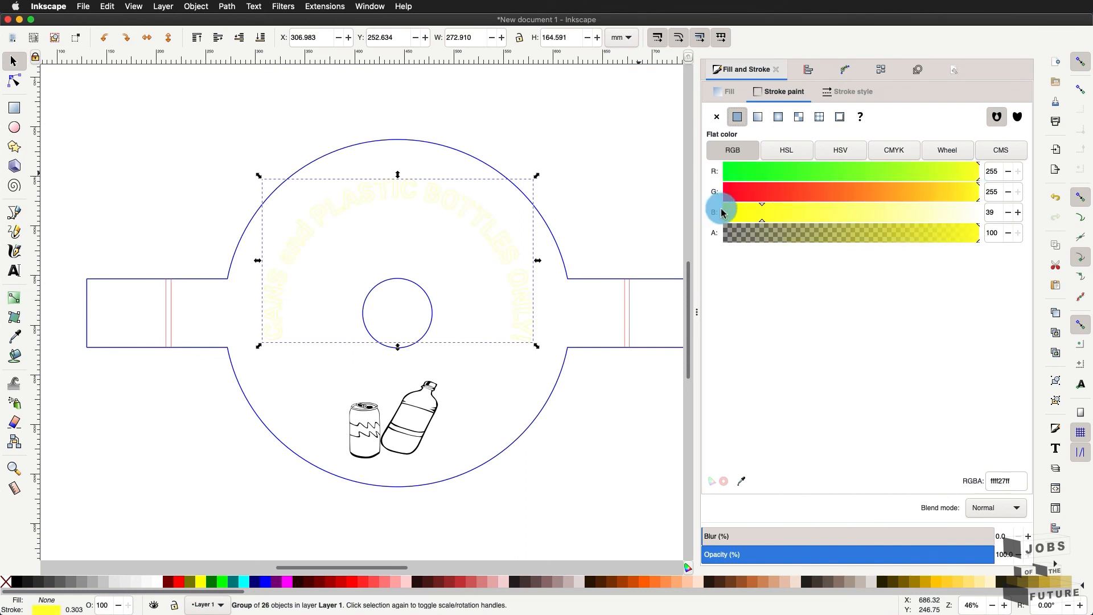
{"action": "left_click", "coordinate": [992, 173]}
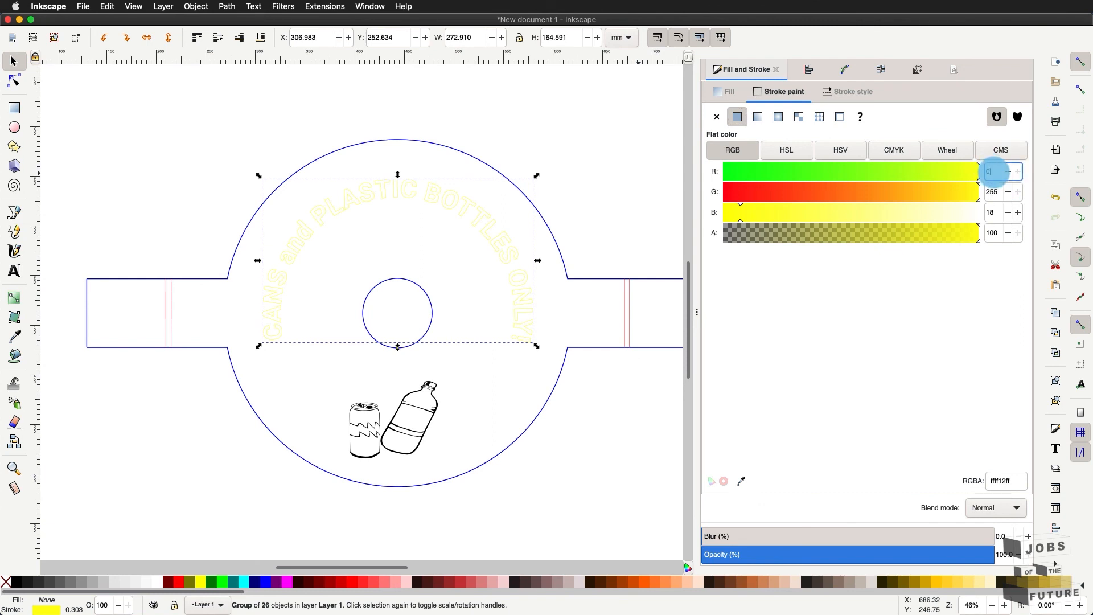
{"action": "type", "text": "0"}
{"action": "left_click", "coordinate": [1001, 211]}
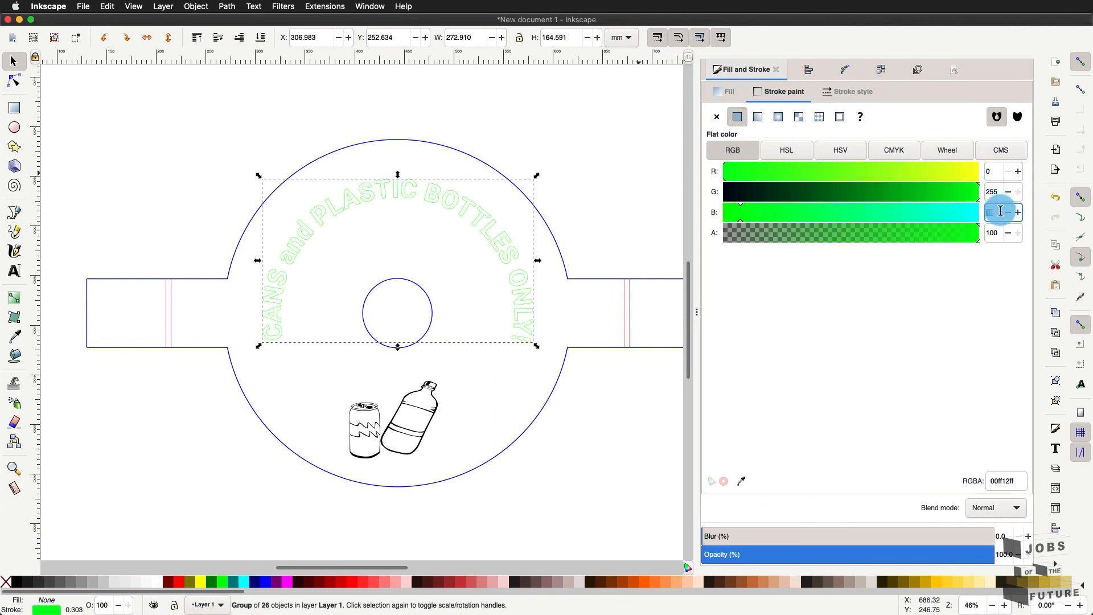
{"action": "type", "text": "0"}
{"action": "left_click", "coordinate": [654, 431]}
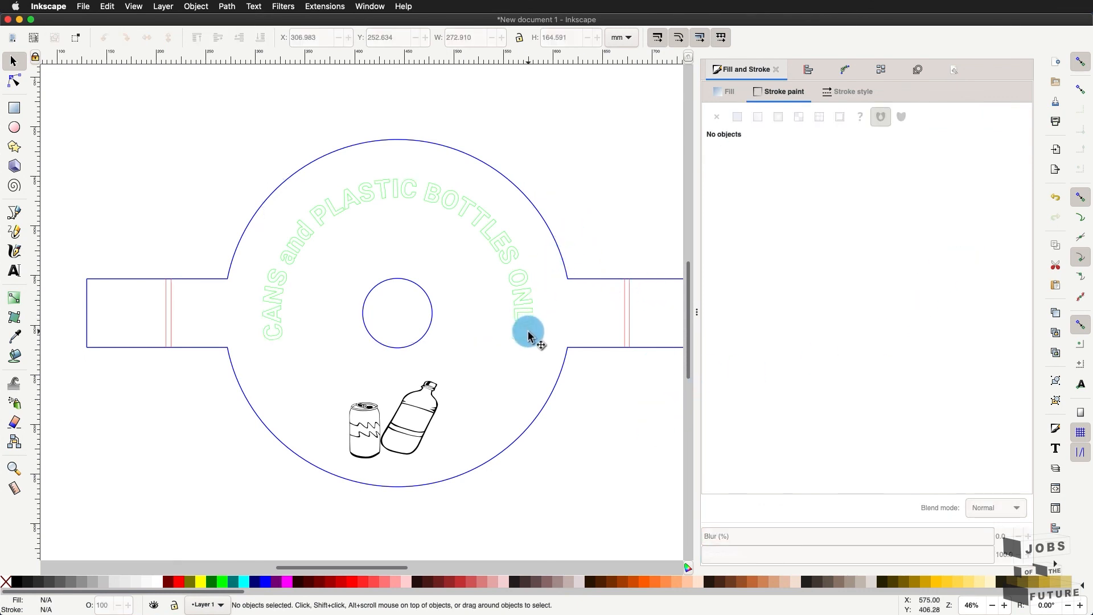
{"action": "scroll", "coordinate": [528, 331], "scroll_direction": "up", "scroll_amount": 1}
{"action": "scroll", "coordinate": [528, 331], "scroll_direction": "right", "scroll_amount": 1}
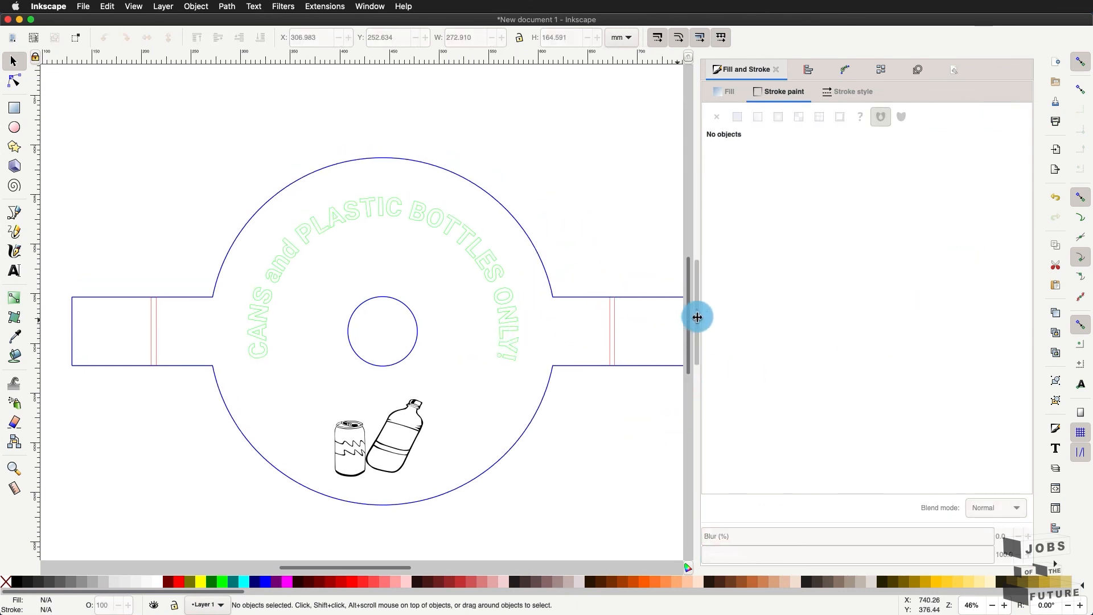
{"action": "left_click", "coordinate": [426, 419]}
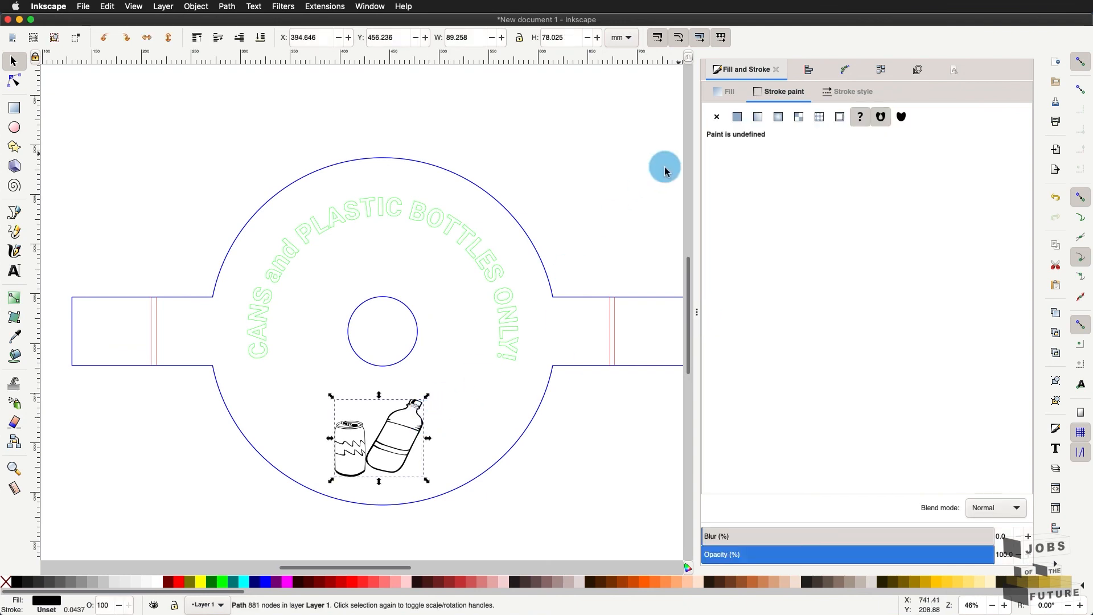
{"action": "left_click", "coordinate": [731, 95]}
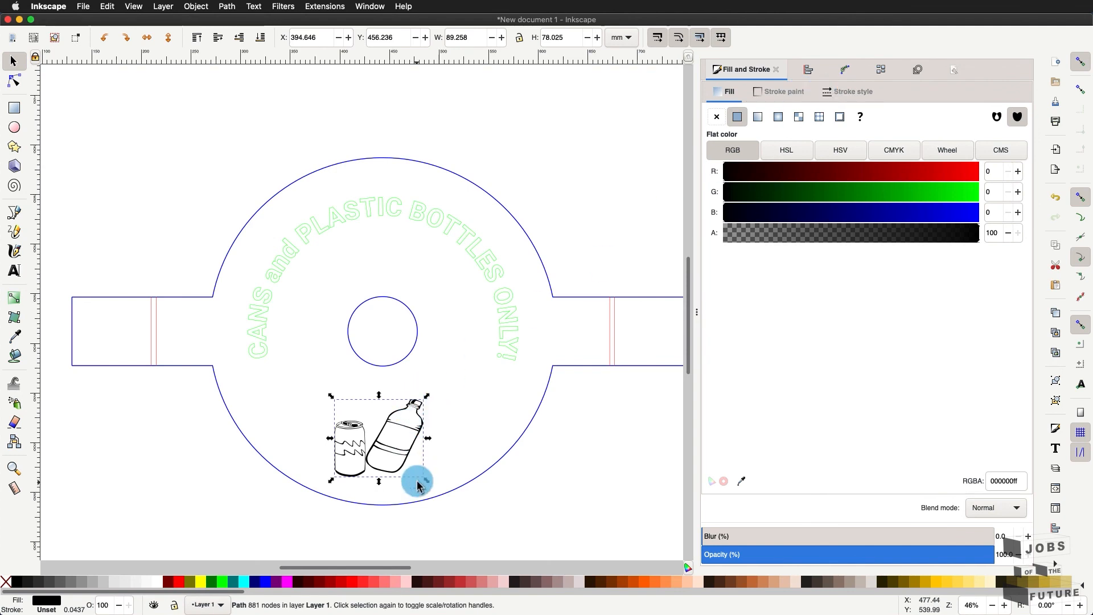
{"action": "left_click", "coordinate": [457, 511]}
{"action": "scroll", "coordinate": [400, 365], "scroll_direction": "down", "scroll_amount": 1}
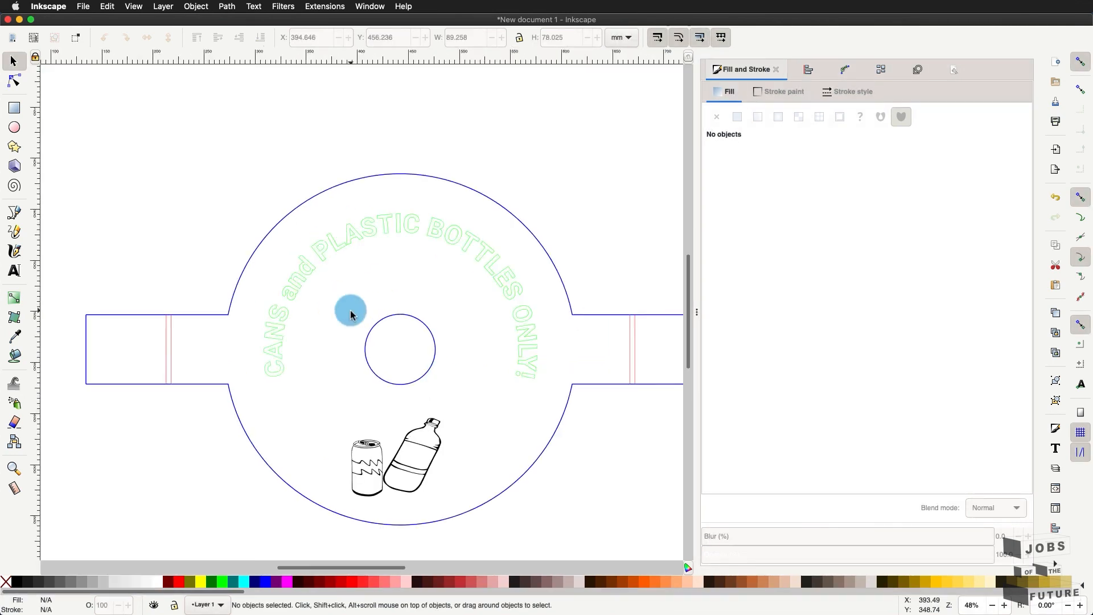
{"action": "scroll", "coordinate": [351, 313], "scroll_direction": "down", "scroll_amount": 1}
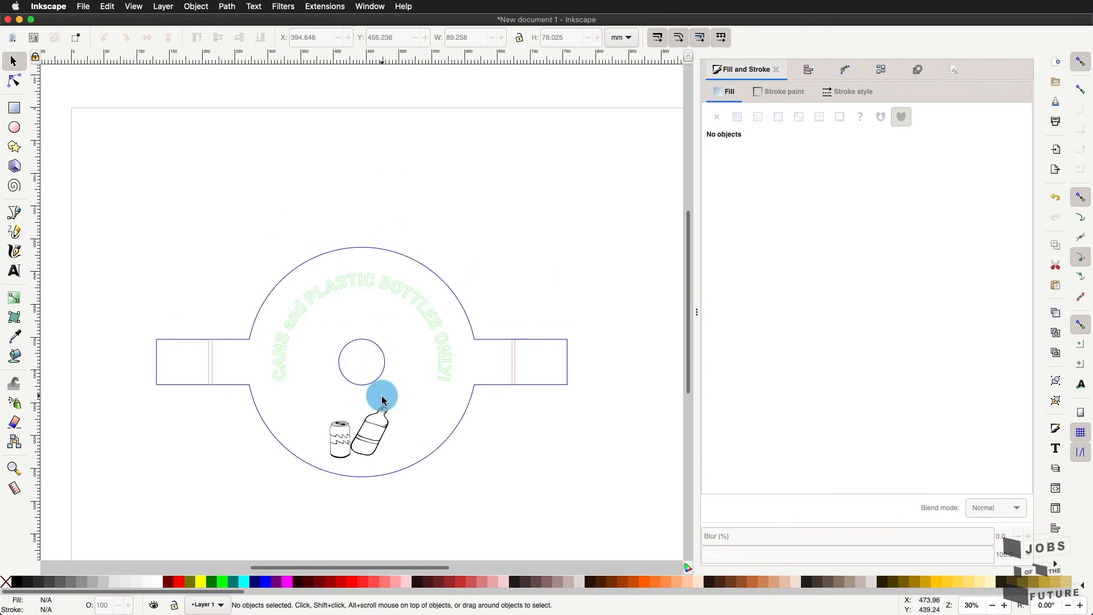
{"action": "scroll", "coordinate": [382, 399], "scroll_direction": "up", "scroll_amount": 1}
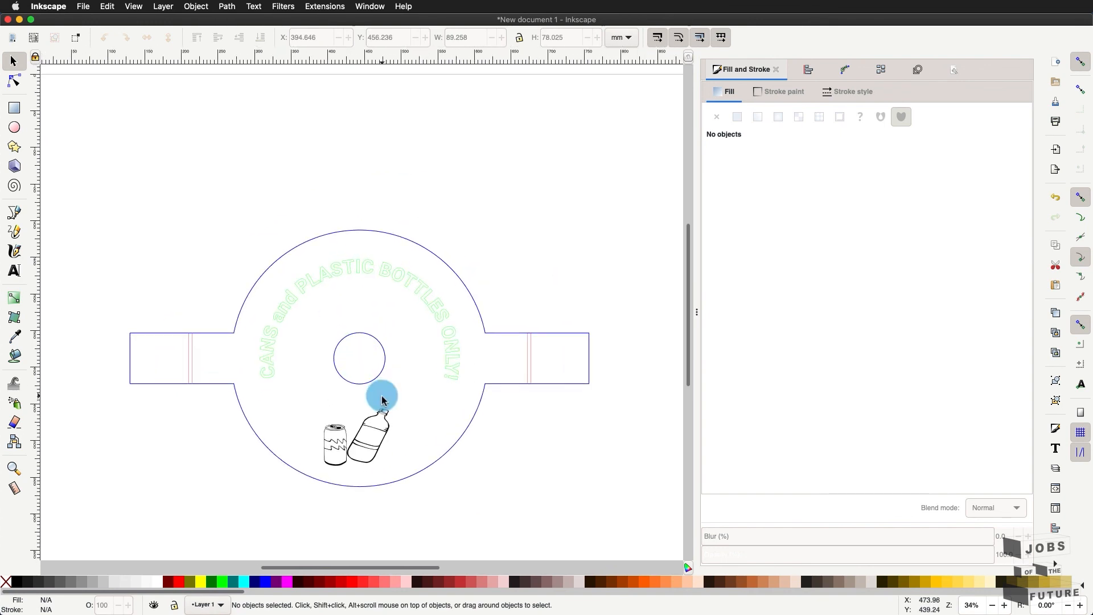
{"action": "scroll", "coordinate": [382, 400], "scroll_direction": "up", "scroll_amount": 2}
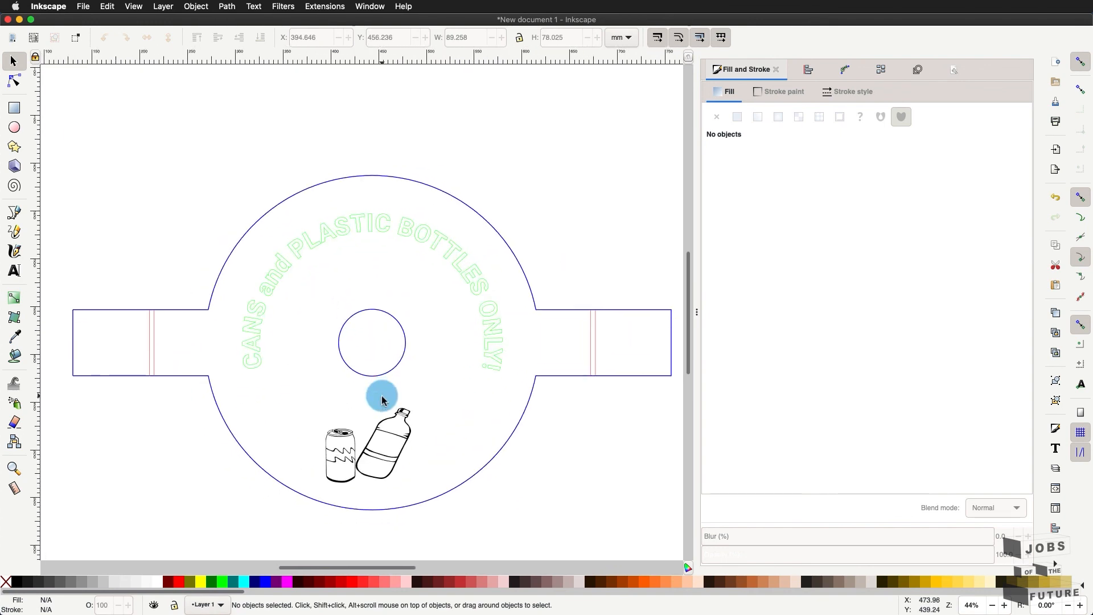
- Save as Inkscape SVG 'trash can bin.svg', replacing the existing file
{"action": "left_click", "coordinate": [84, 5]}
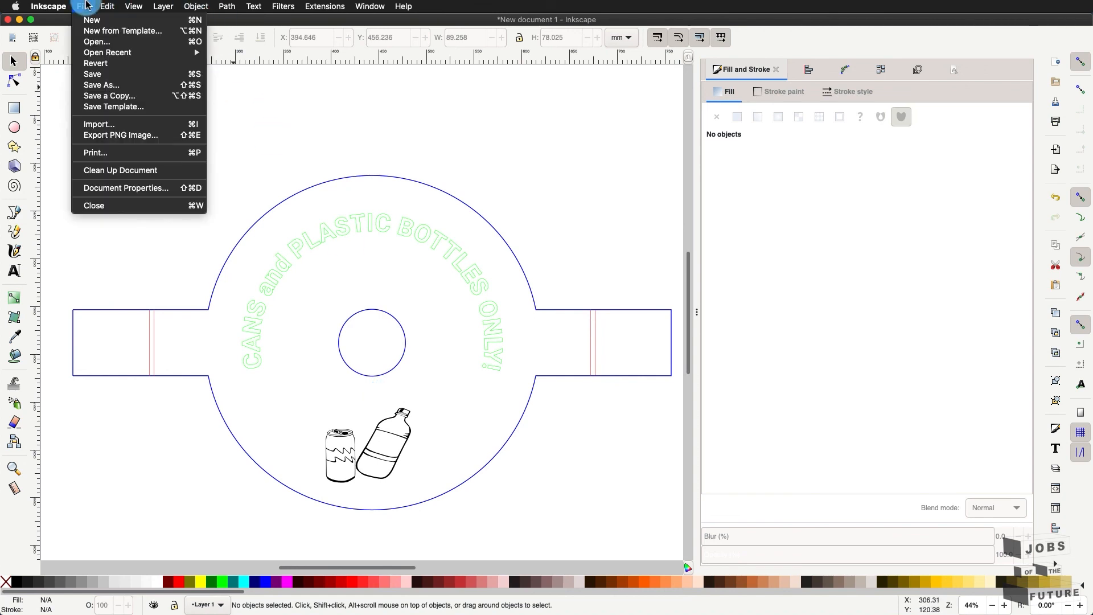
{"action": "left_click", "coordinate": [104, 84]}
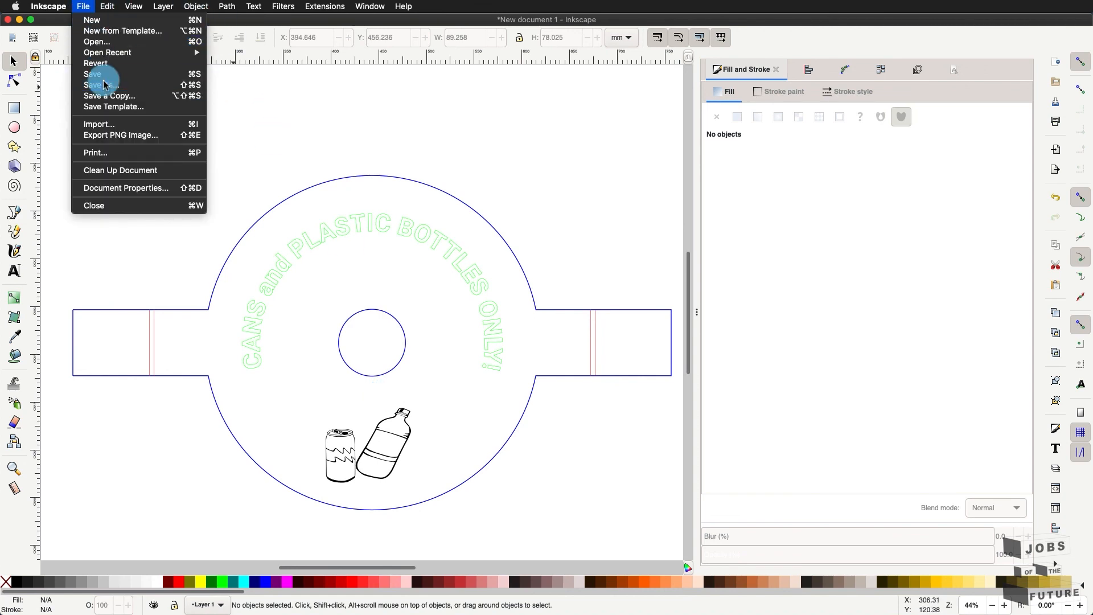
{"action": "left_click", "coordinate": [122, 84]}
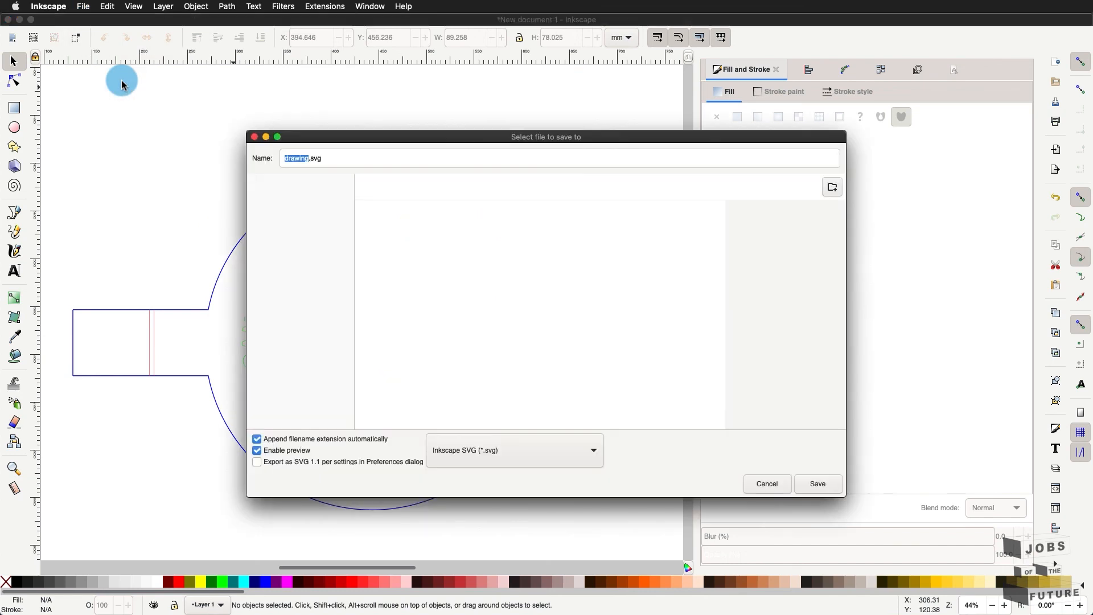
{"action": "type", "text": "tra"}
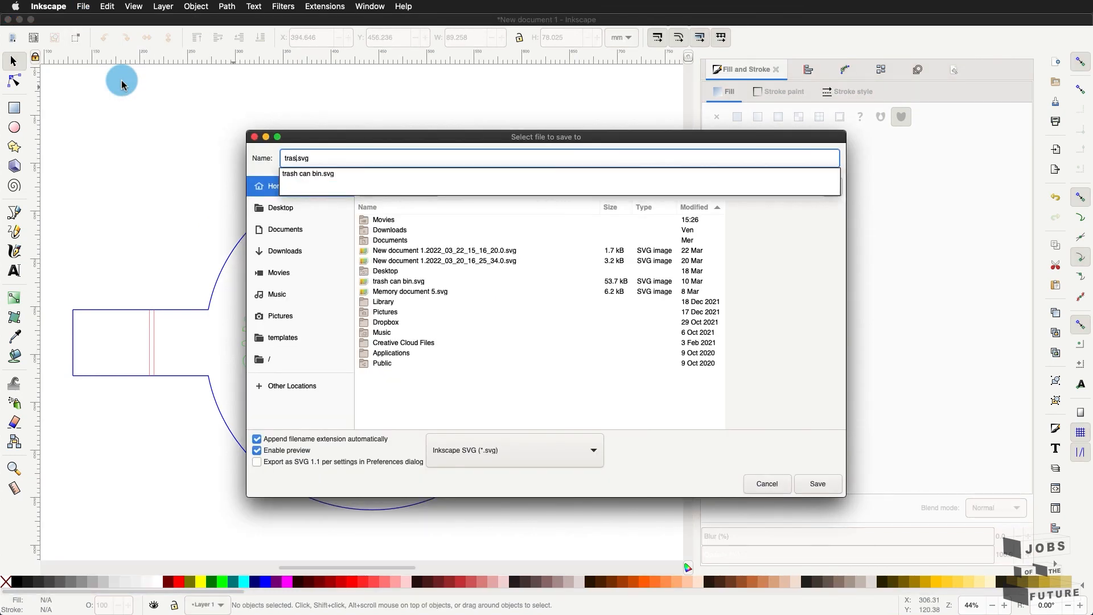
{"action": "type", "text": "s"}
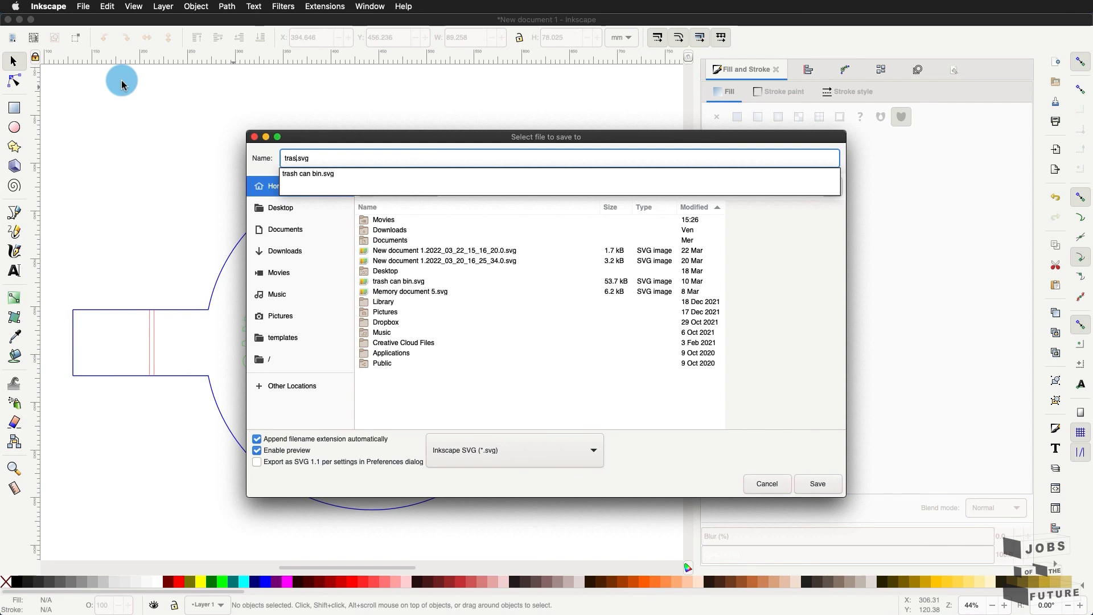
{"action": "left_click", "coordinate": [342, 174]}
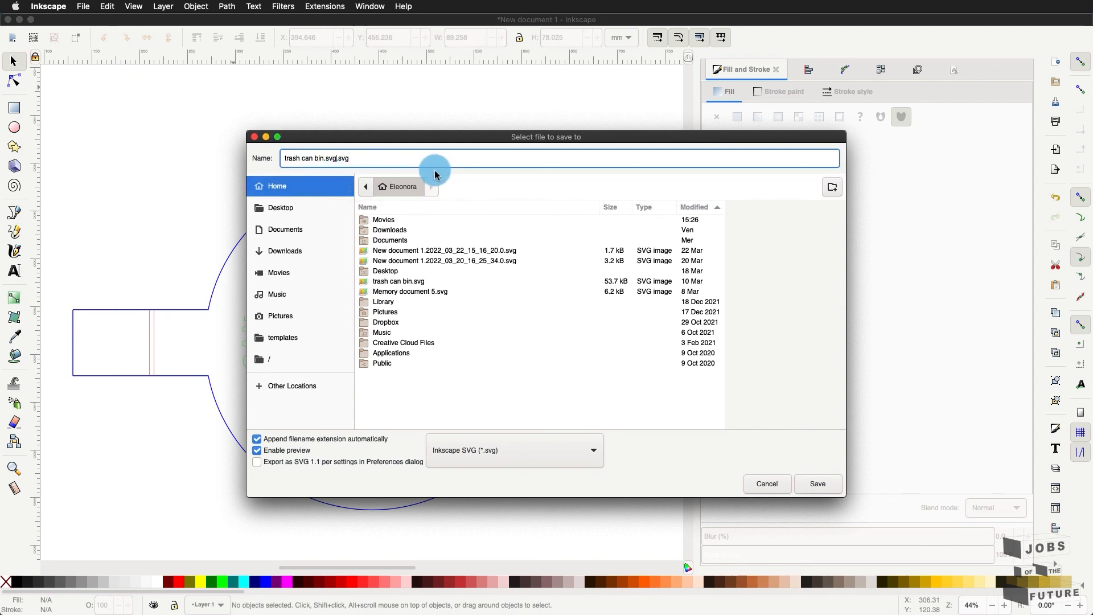
{"action": "left_click", "coordinate": [523, 453]}
{"action": "left_click", "coordinate": [675, 463]}
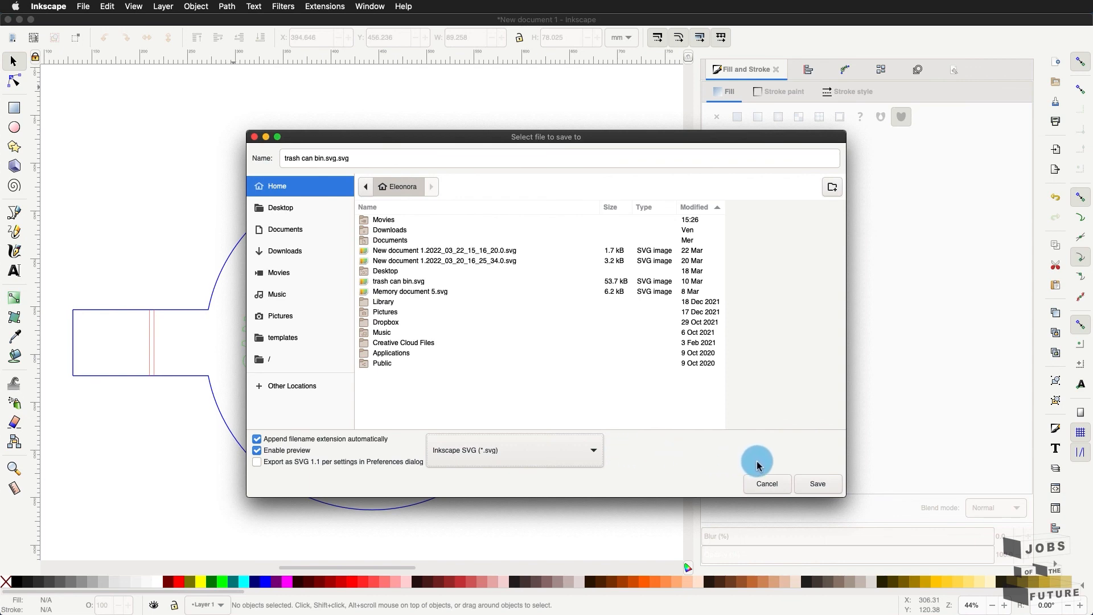
{"action": "left_click", "coordinate": [387, 283]}
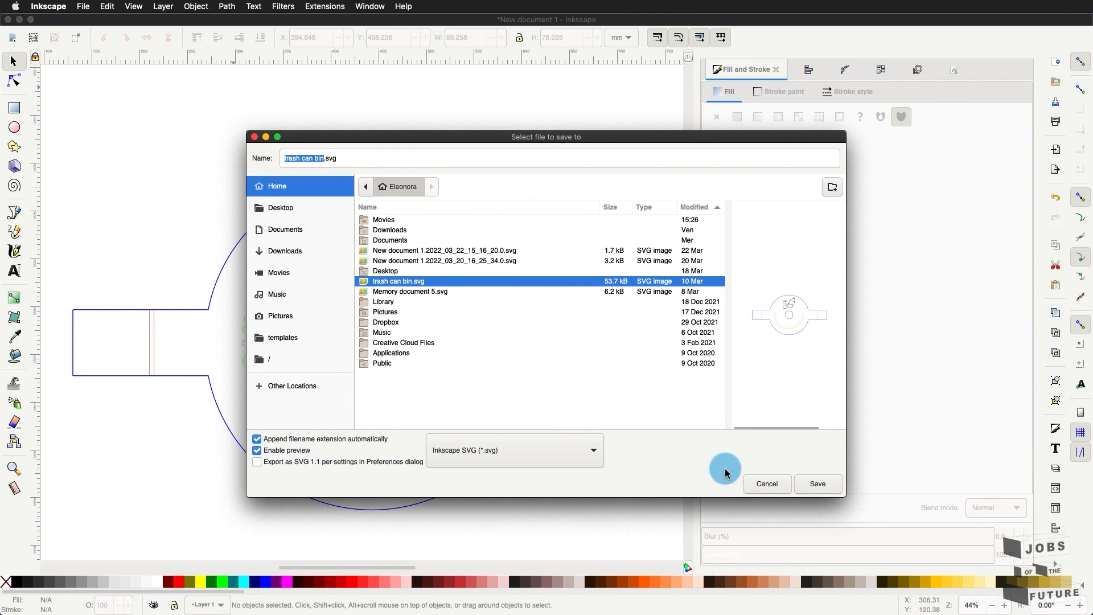
{"action": "left_click", "coordinate": [813, 486]}
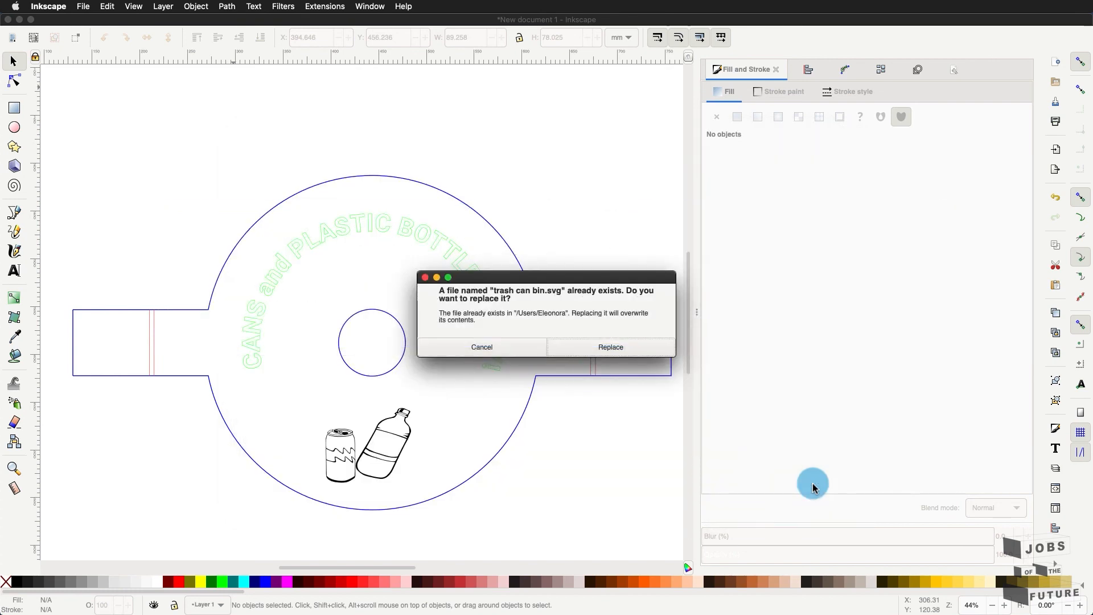
{"action": "left_click", "coordinate": [587, 348]}
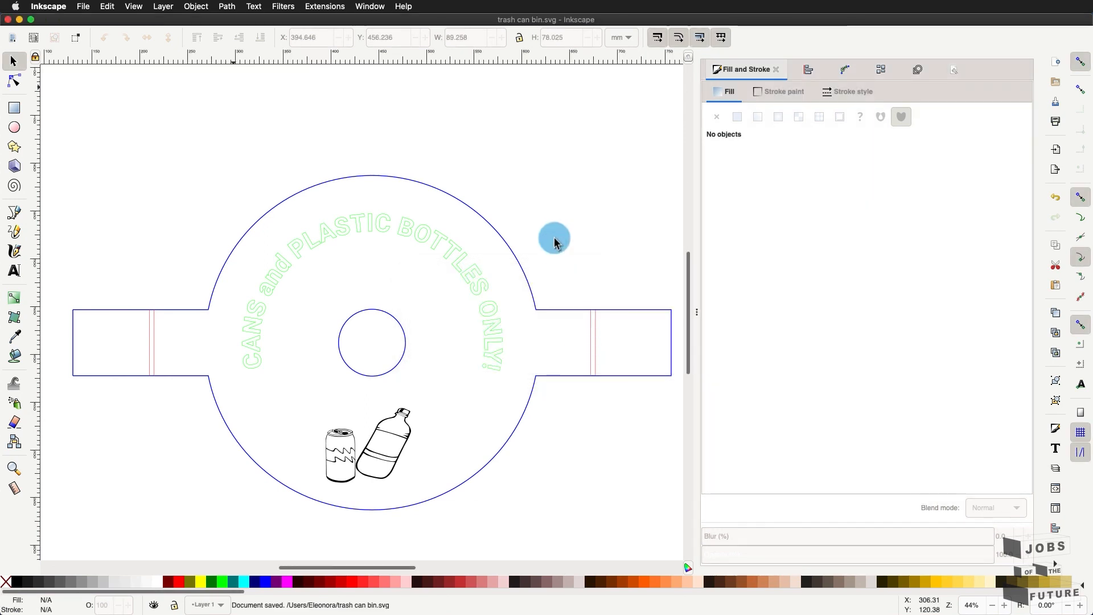